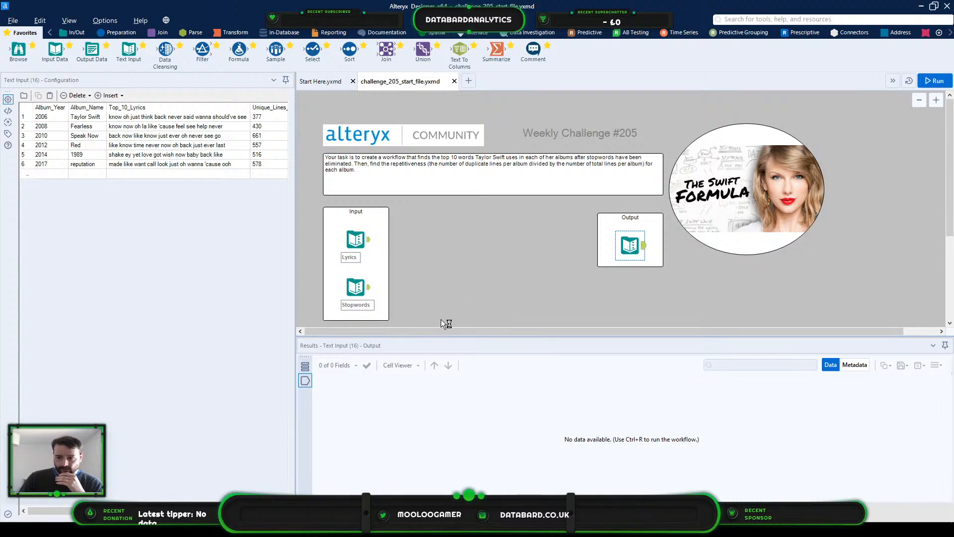
Step: Save the workflow under the new name challenge_205_solution in the Challenge 205 folder
click(417, 297)
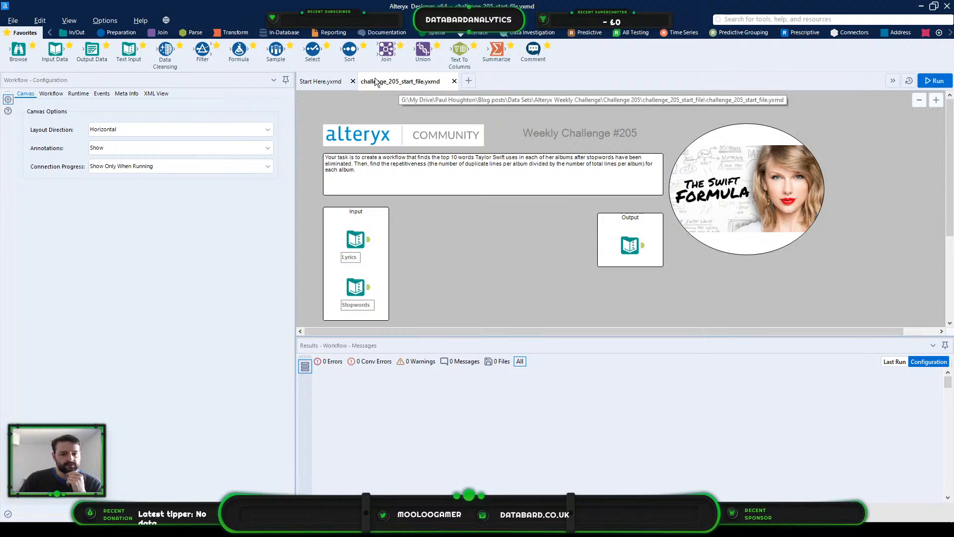
click(7, 9)
click(30, 5)
click(13, 20)
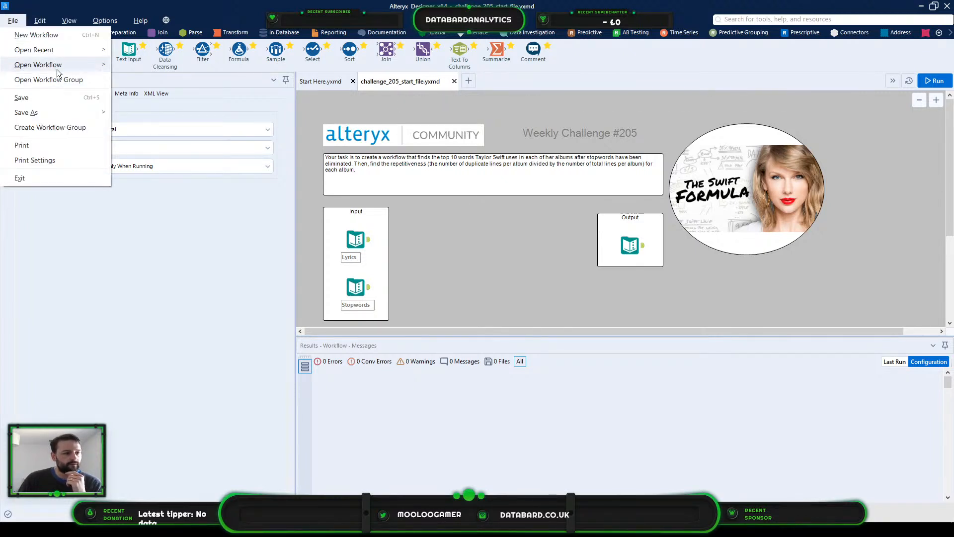
mouse_move(53, 115)
click(144, 116)
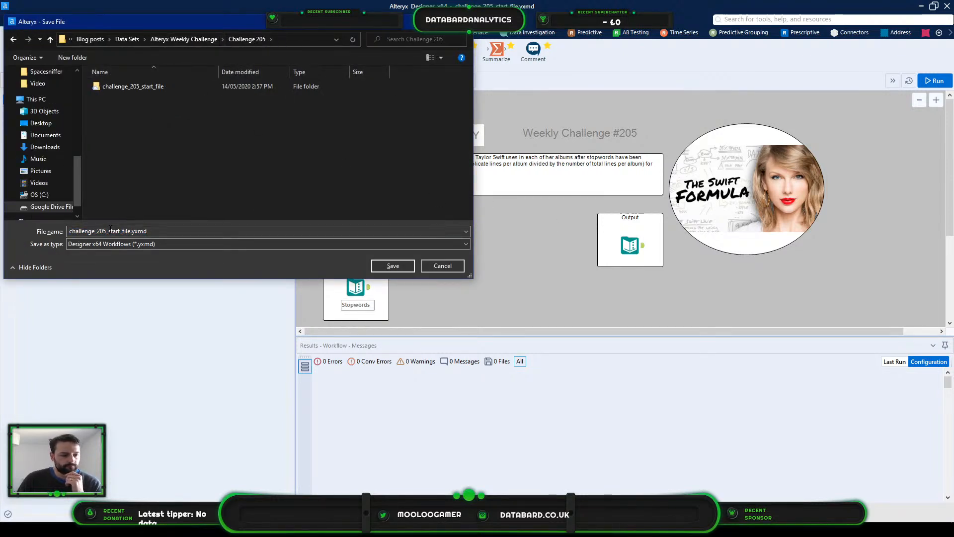
click(127, 233)
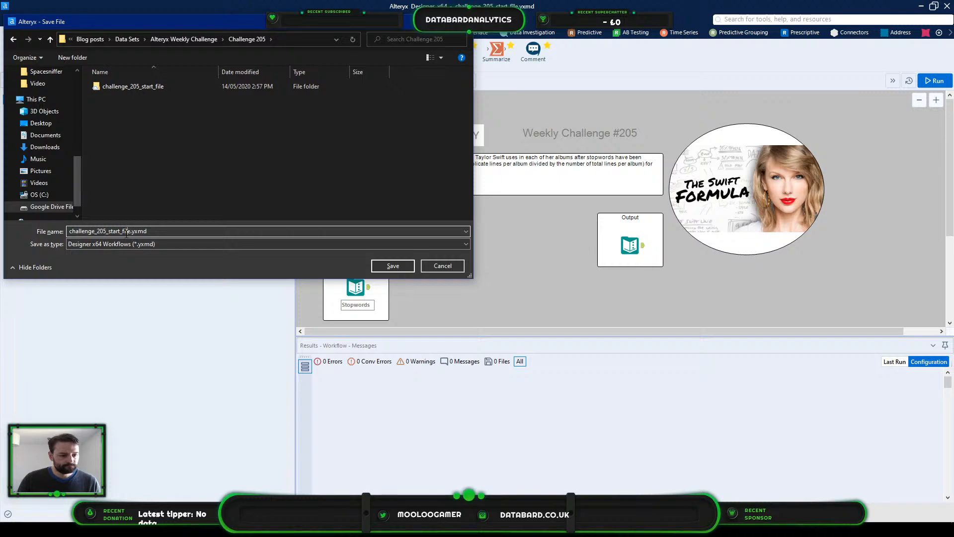
double_click(126, 233)
key(shift+Left)
key(shift+Left)
key(shift+Left)
key(shift+Left)
key(shift+Left)
key(shift+Left)
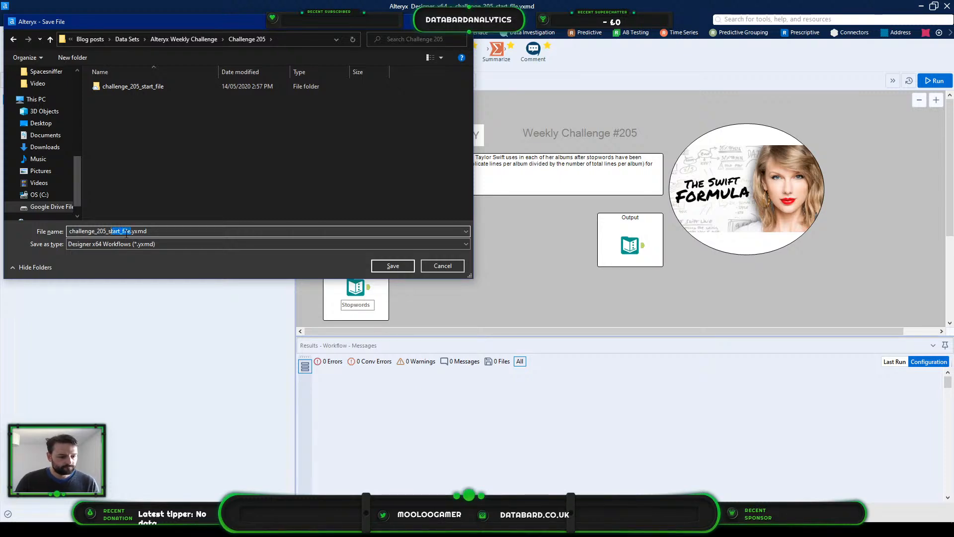
text(solution)
key(Return)
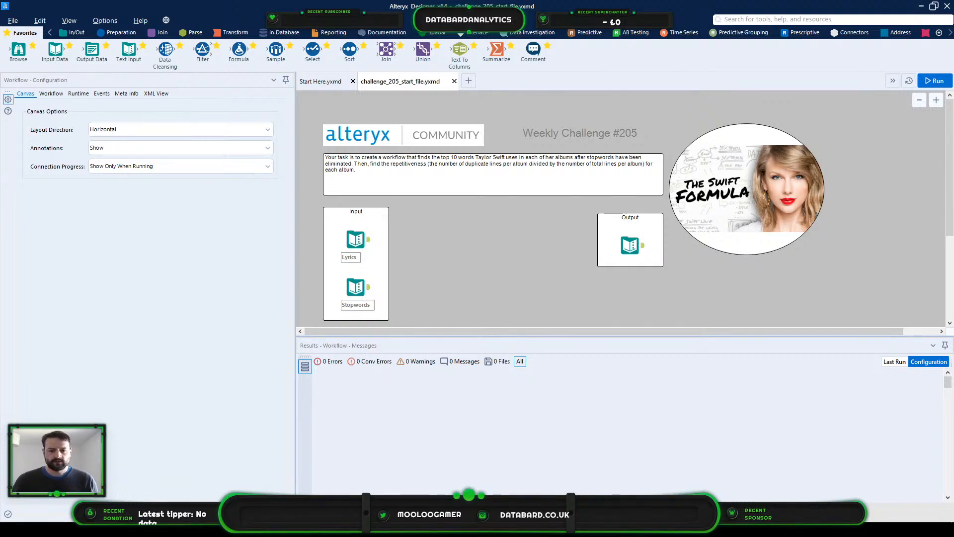
Step: Select the Lyrics input and force the unresponsive Alteryx Designer program to close
click(354, 244)
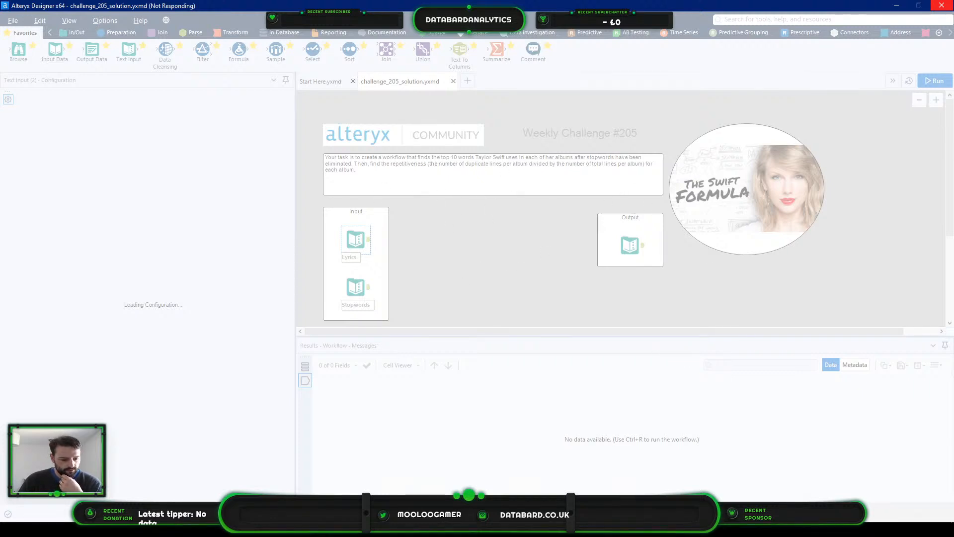
click(100, 529)
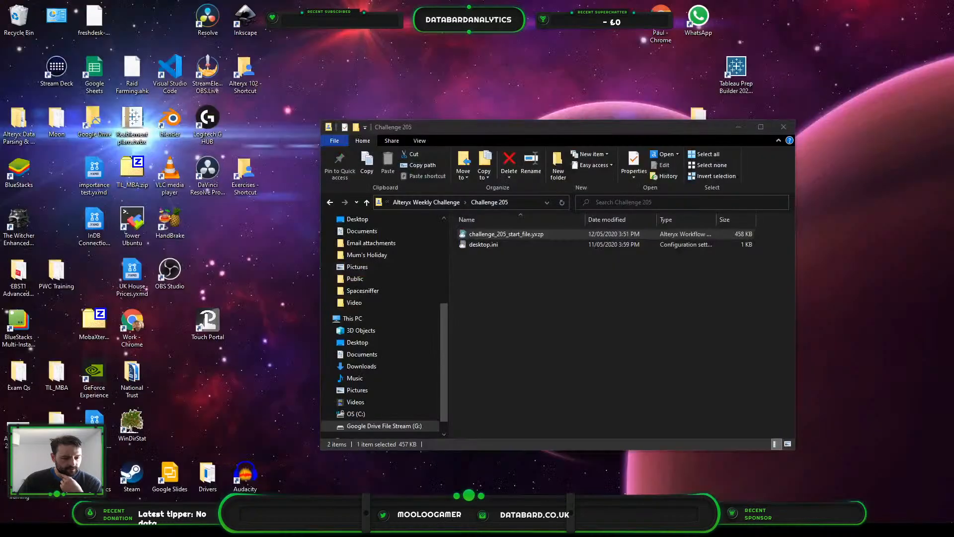
click(100, 529)
right_click(101, 529)
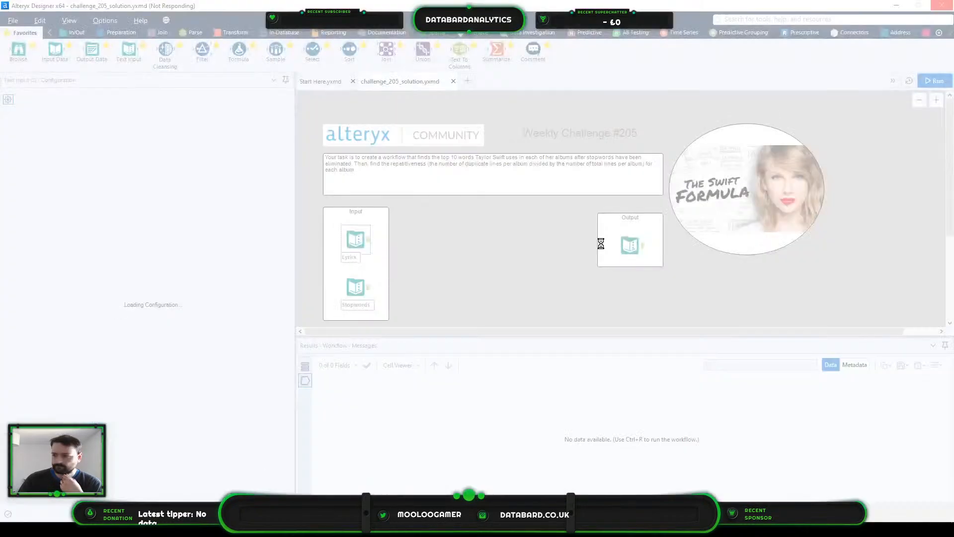
click(598, 194)
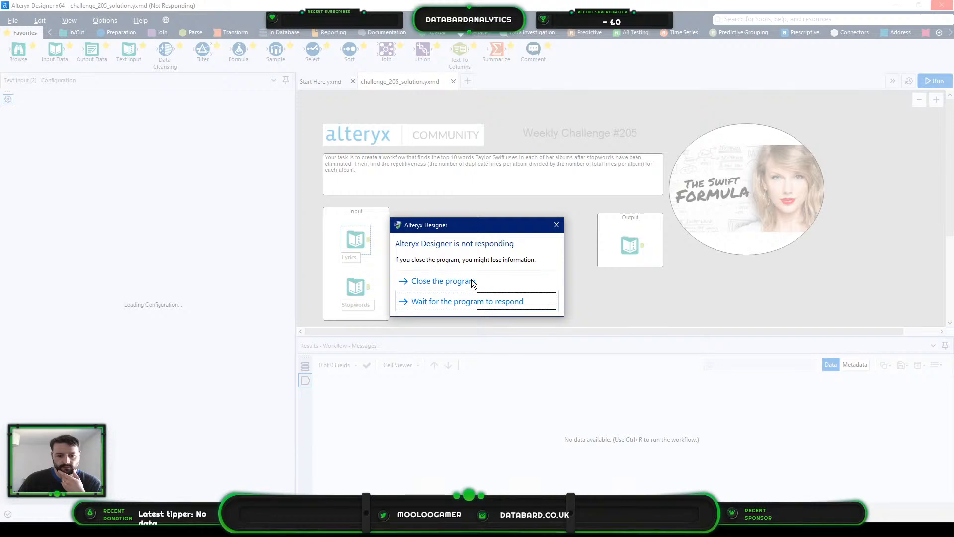
click(471, 282)
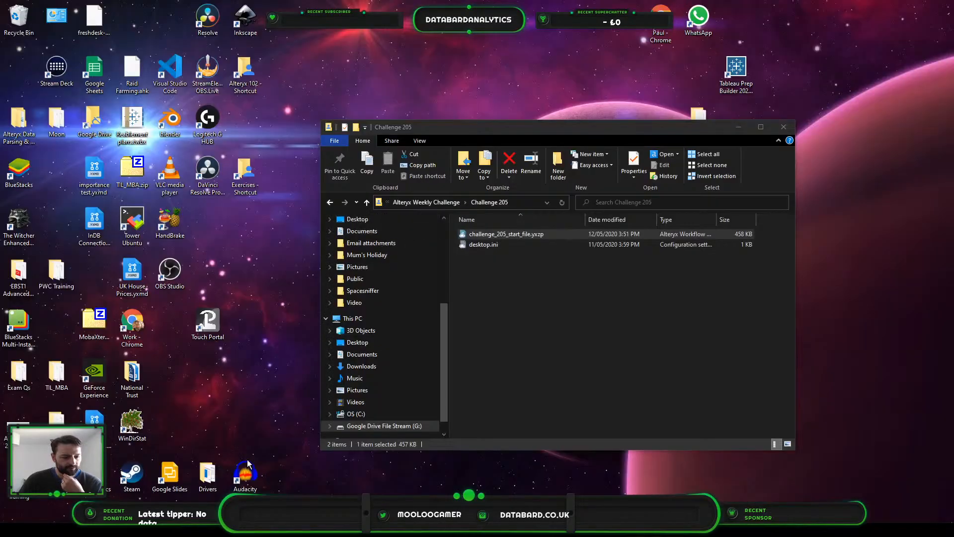
Step: Close the Challenge 205 folder window and reopen the recent workflow challenge_205_solution.yxmd in Alteryx Designer
click(537, 263)
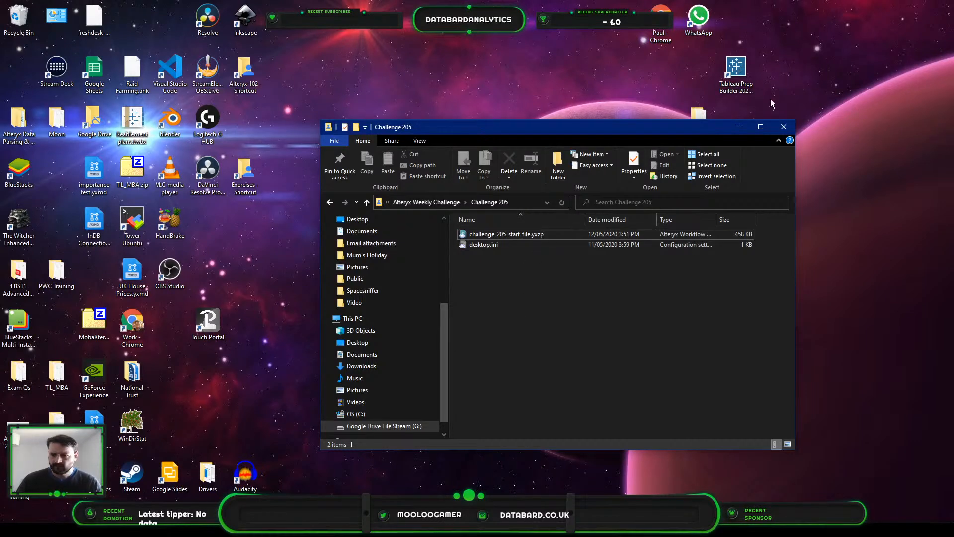
click(784, 126)
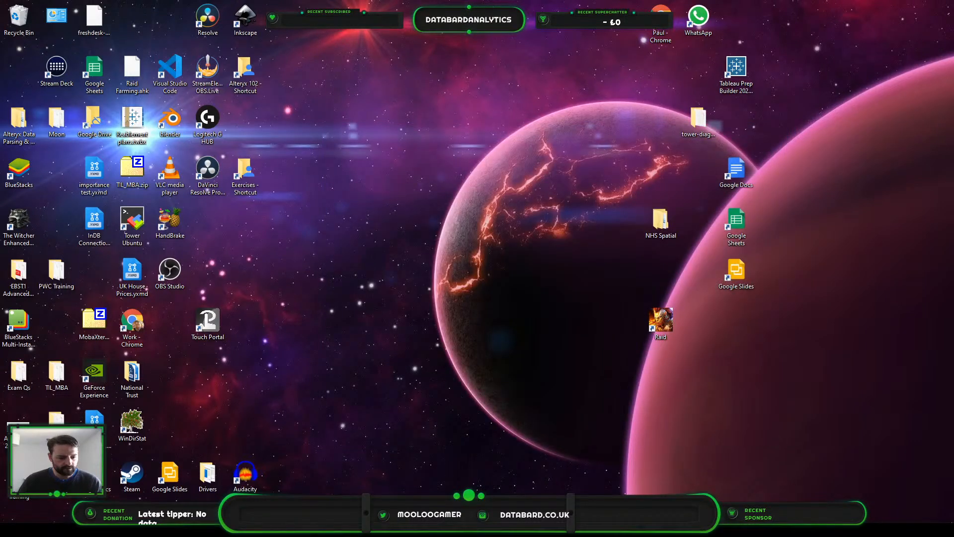
right_click(100, 530)
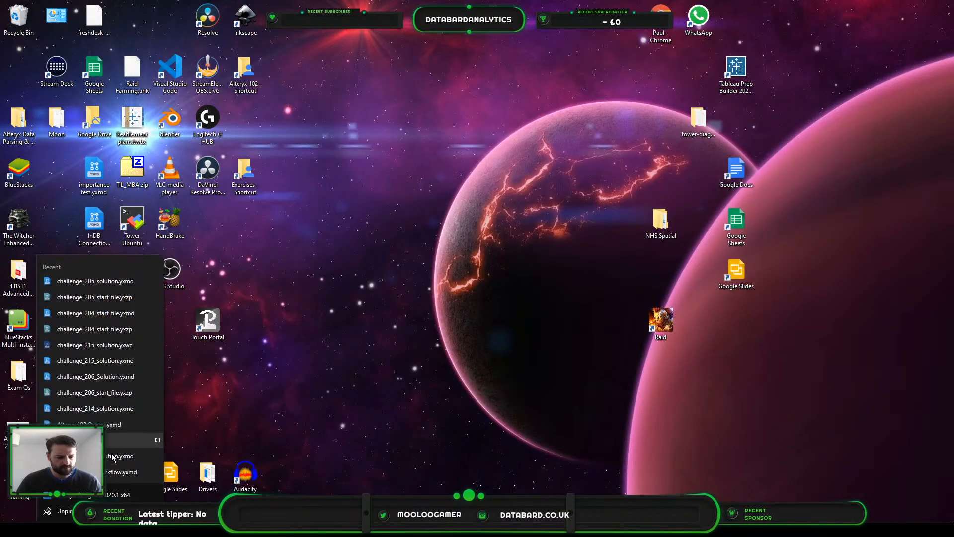
click(96, 279)
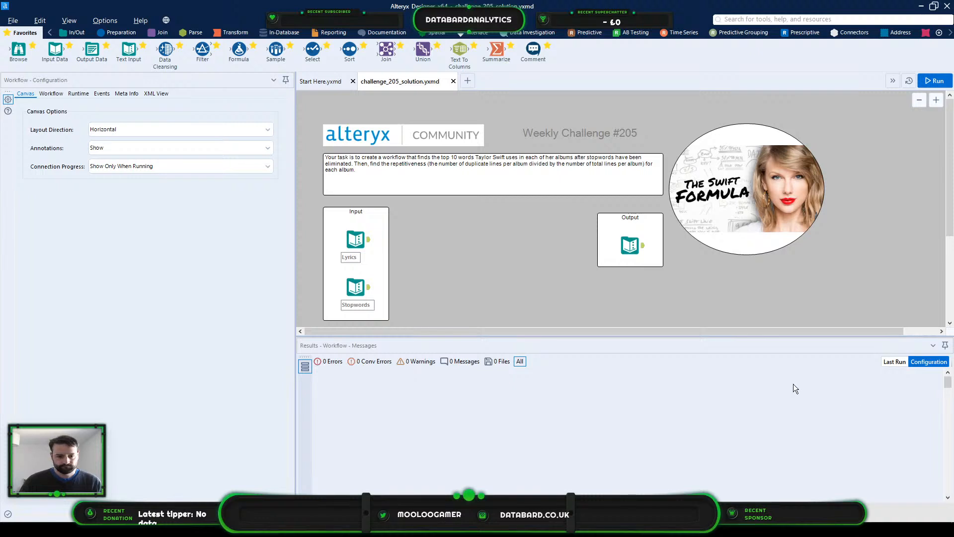
Step: Run the workflow, then review the Lyrics input's records and the challenge's task description
click(364, 248)
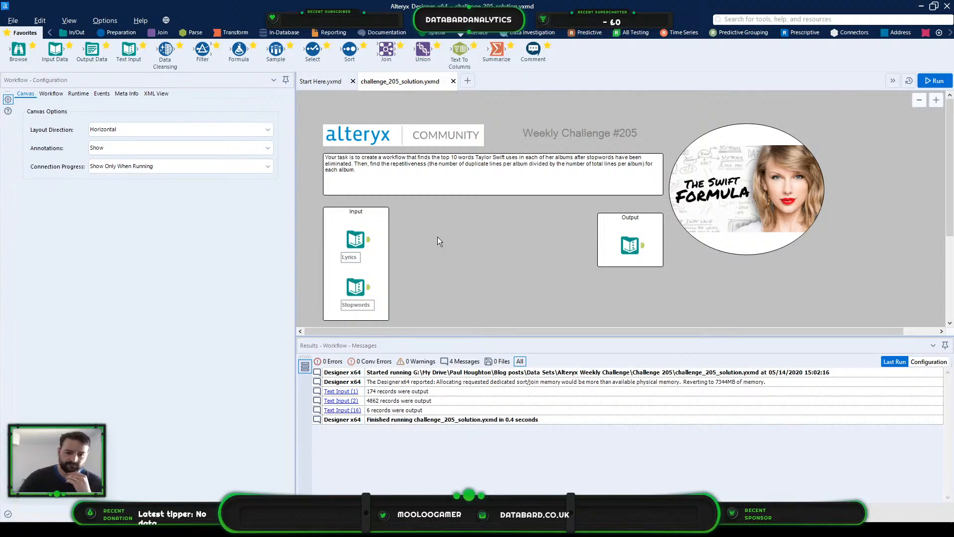
click(355, 239)
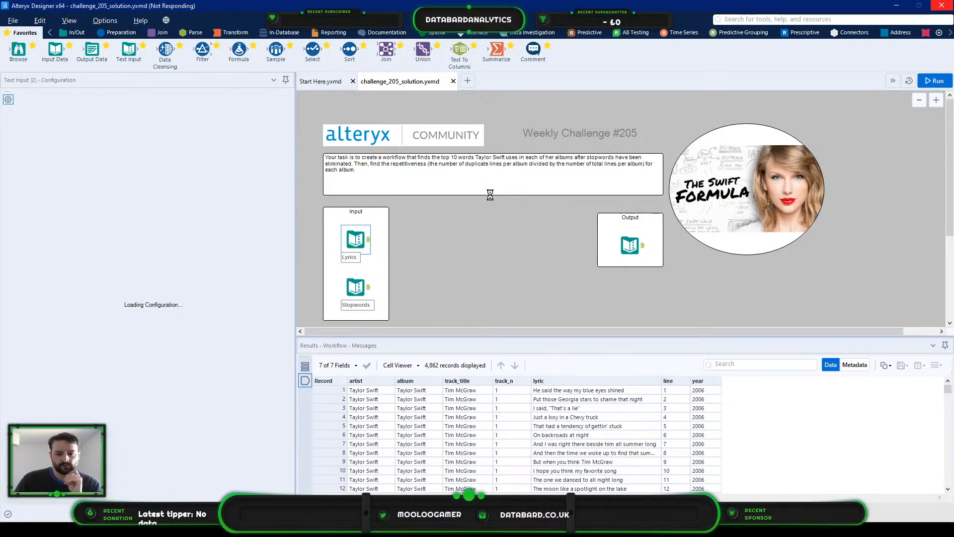
click(580, 193)
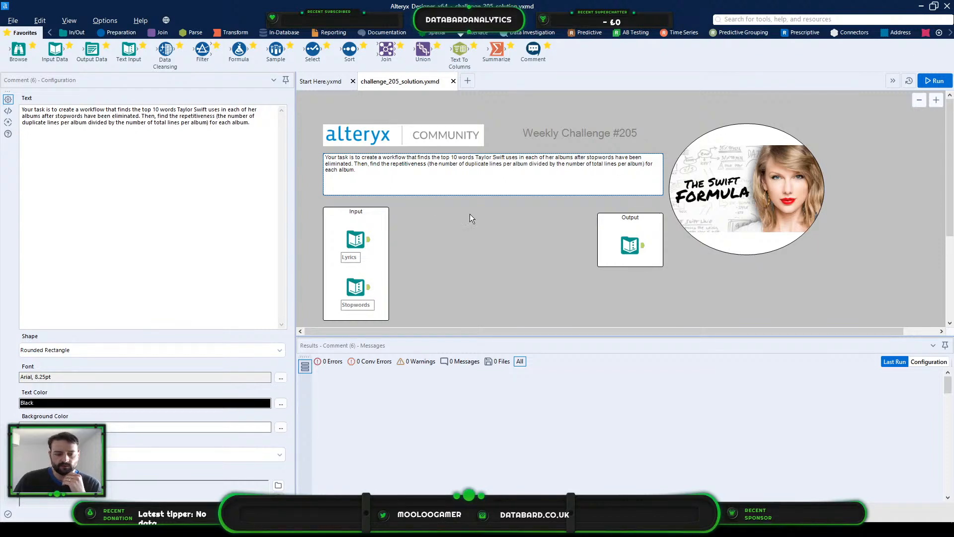
click(355, 239)
Step: Show the Output tool's data, widen the Top_10_Lyrics column and examine the top words listed for each album
click(640, 245)
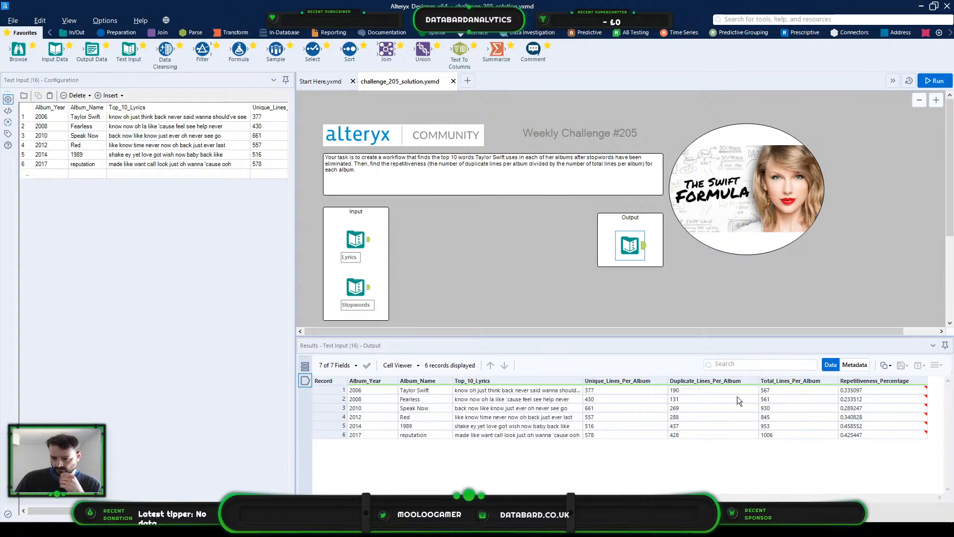
click(464, 393)
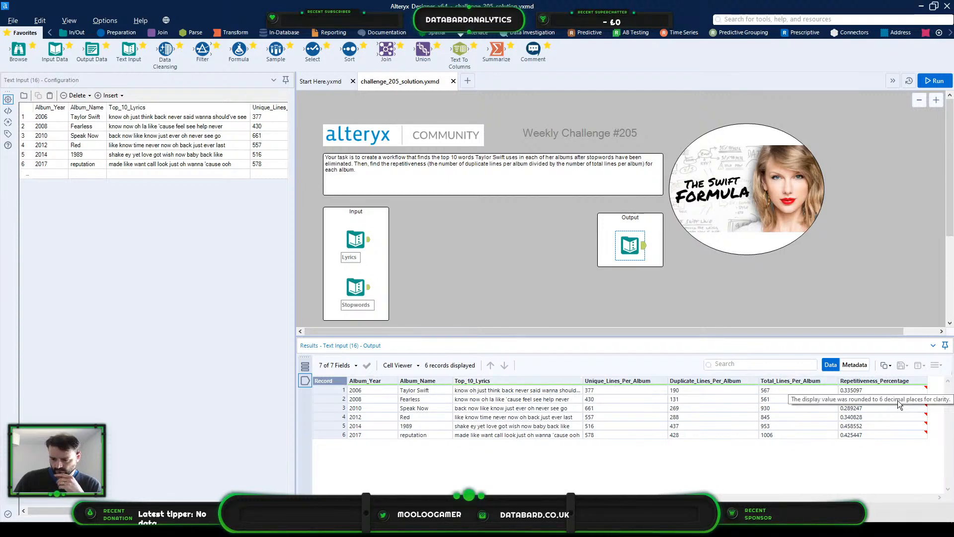
drag(583, 381, 667, 381)
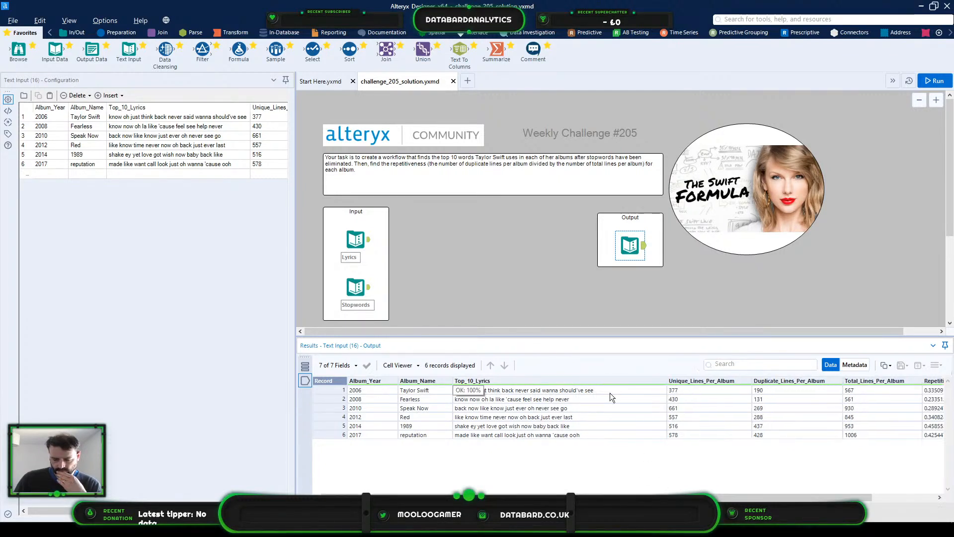
click(602, 391)
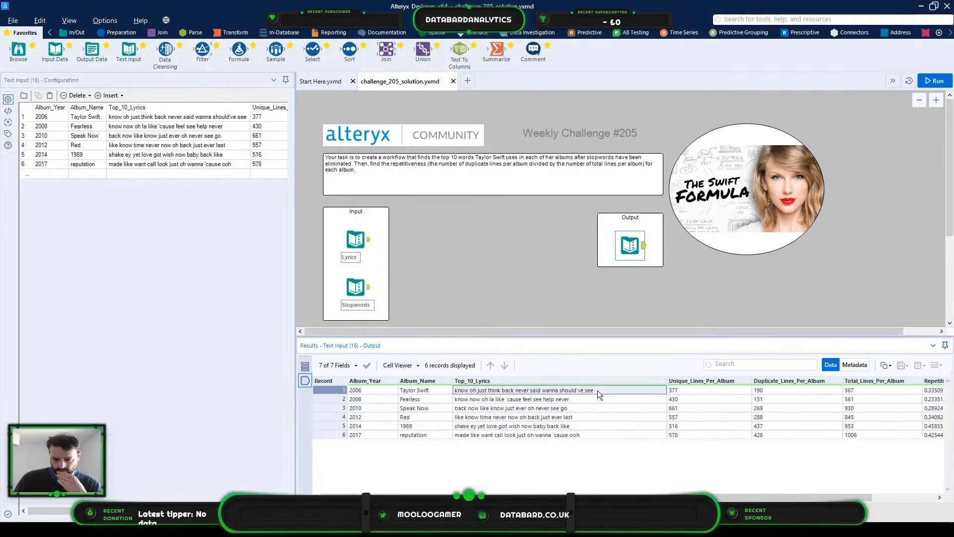
click(461, 403)
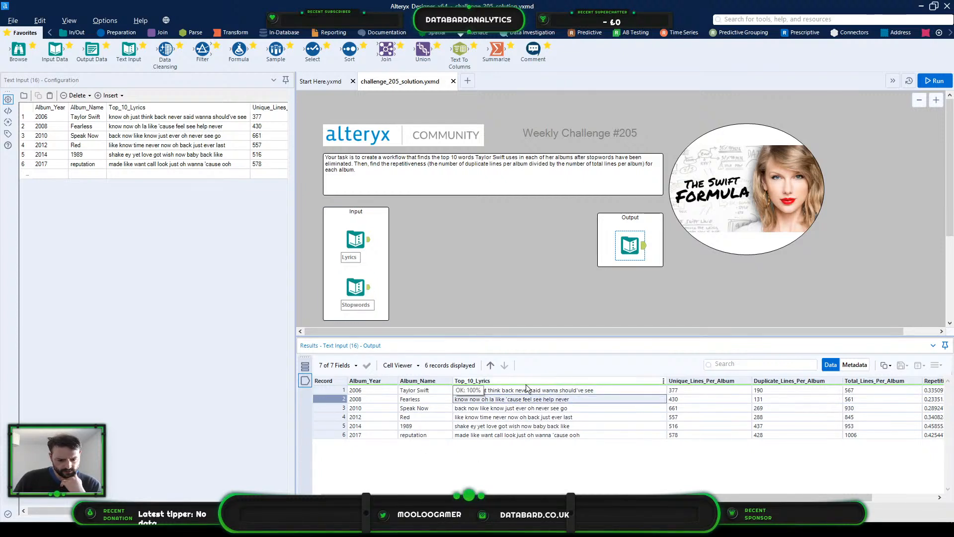
click(610, 390)
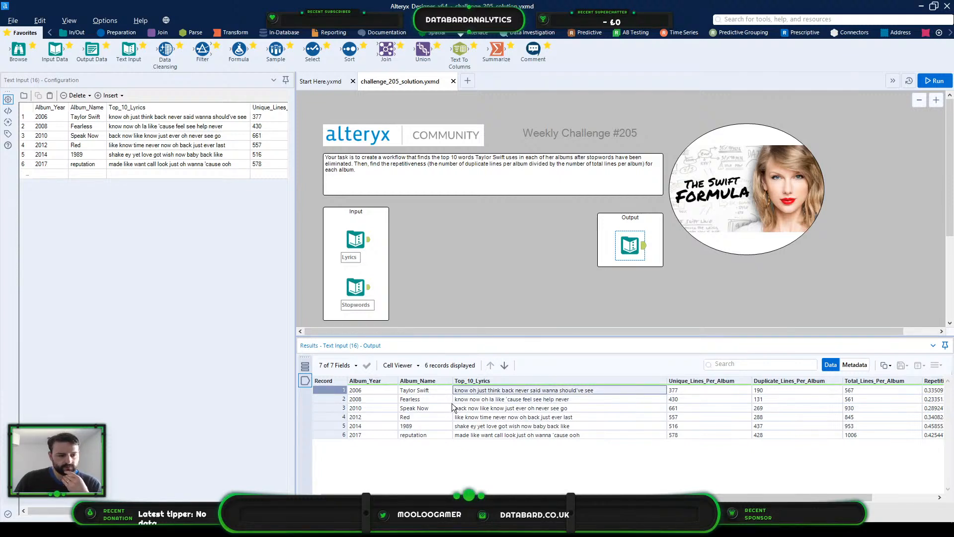
Step: Examine how the unique, duplicate and total line counts per album relate to Repetitiveness_Percentage in the expected output
click(687, 390)
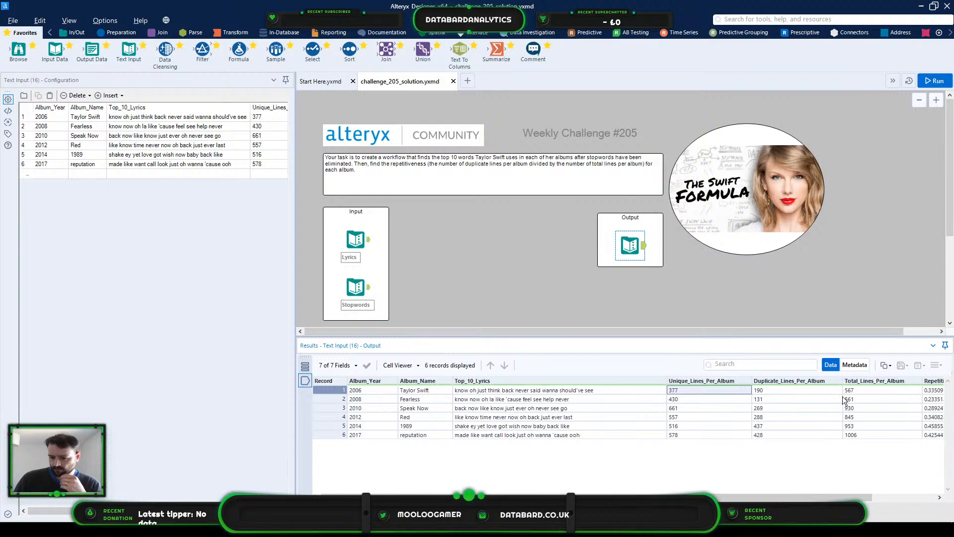
click(818, 392)
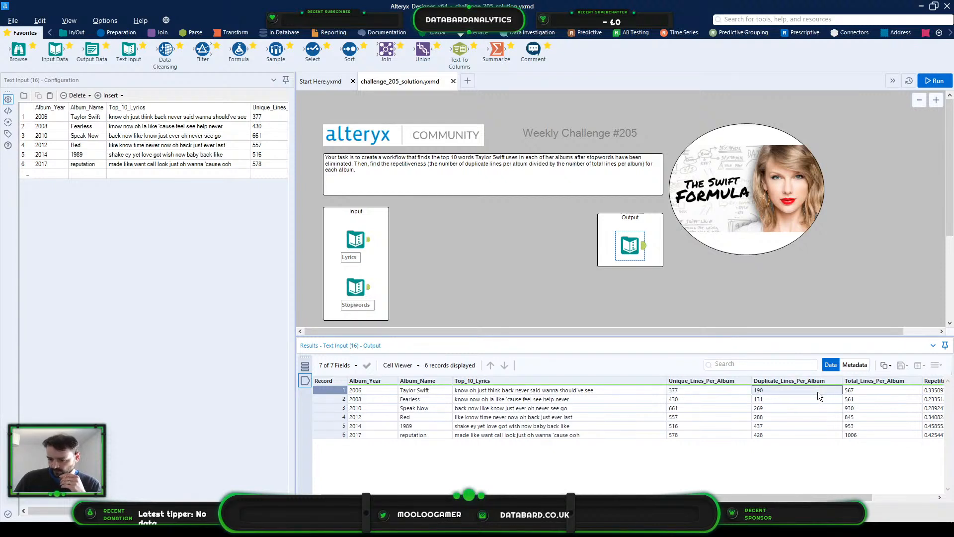
click(861, 391)
drag(826, 496, 937, 497)
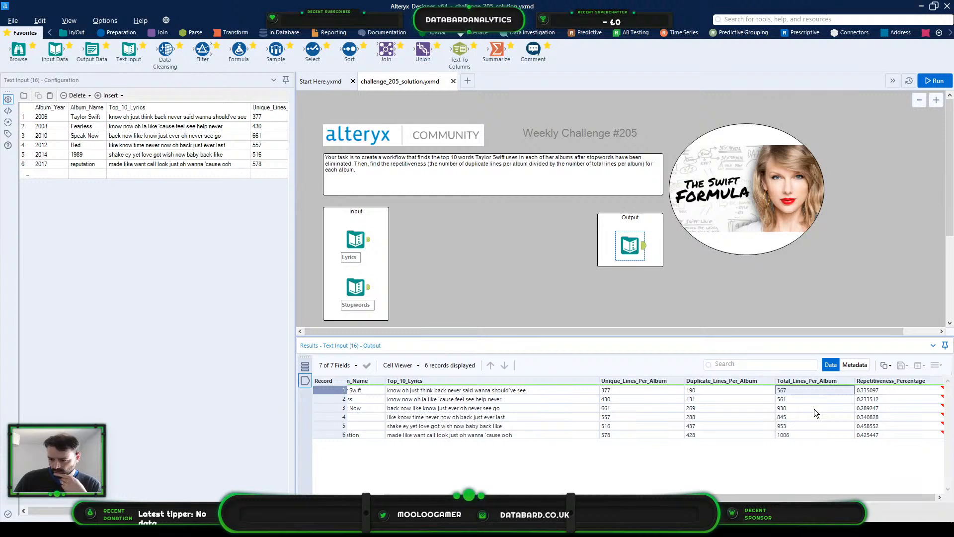
click(647, 393)
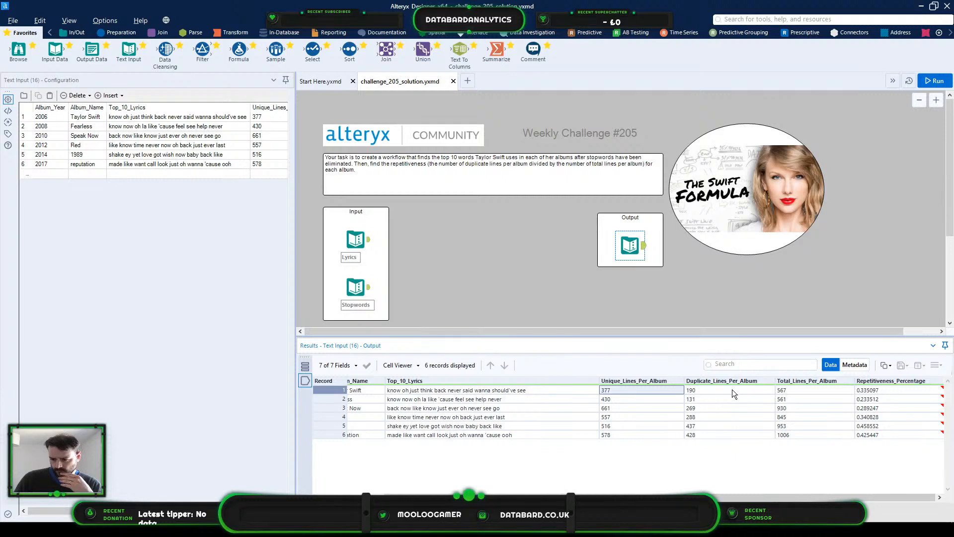
click(808, 391)
click(871, 390)
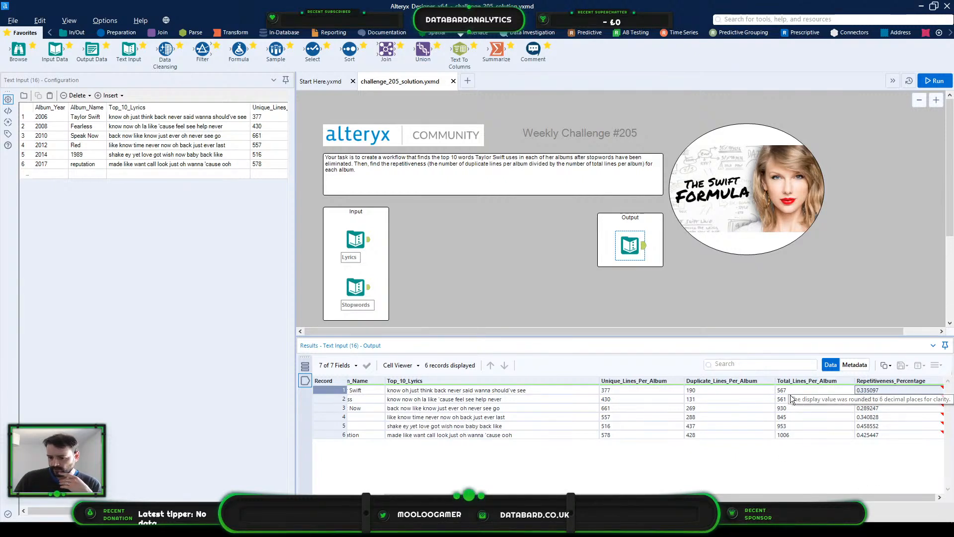
click(739, 390)
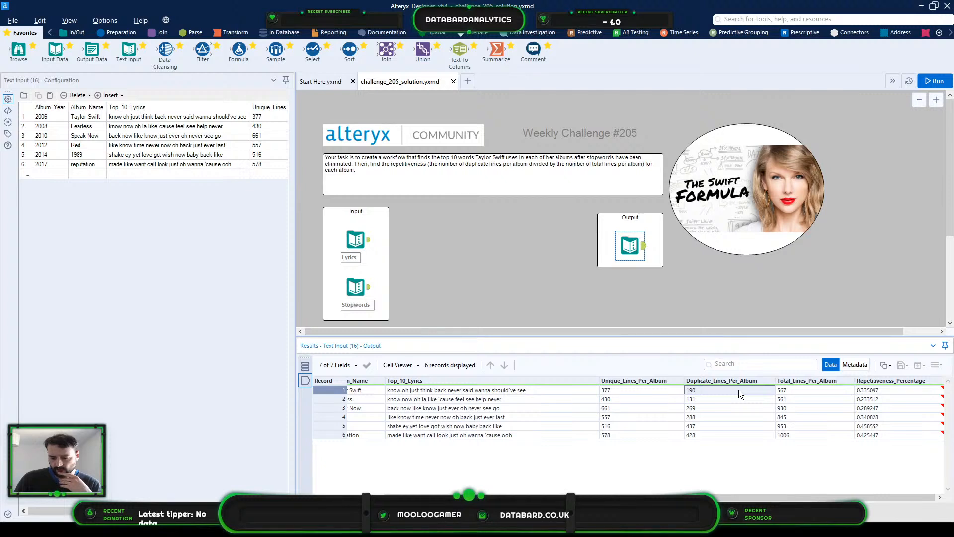
drag(738, 389, 759, 438)
drag(813, 389, 817, 449)
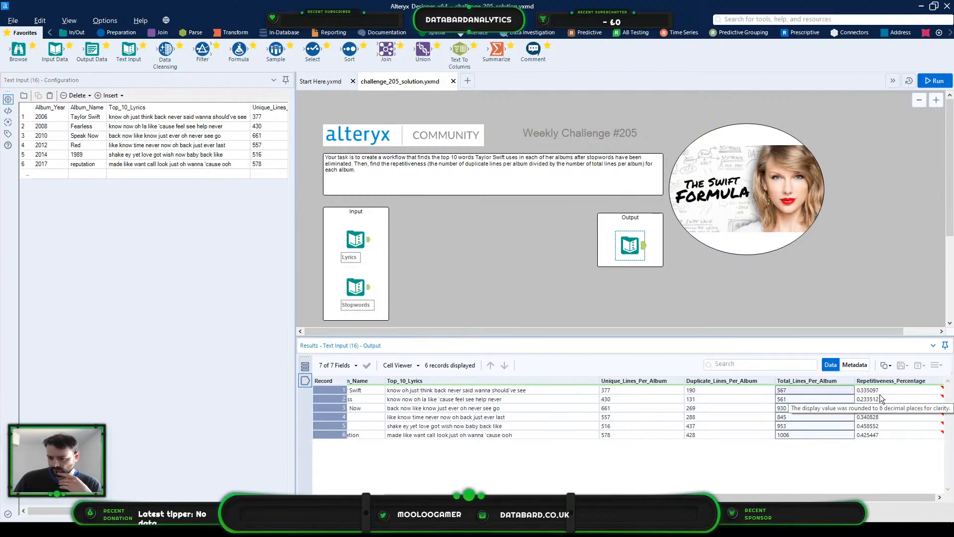
drag(706, 498, 624, 490)
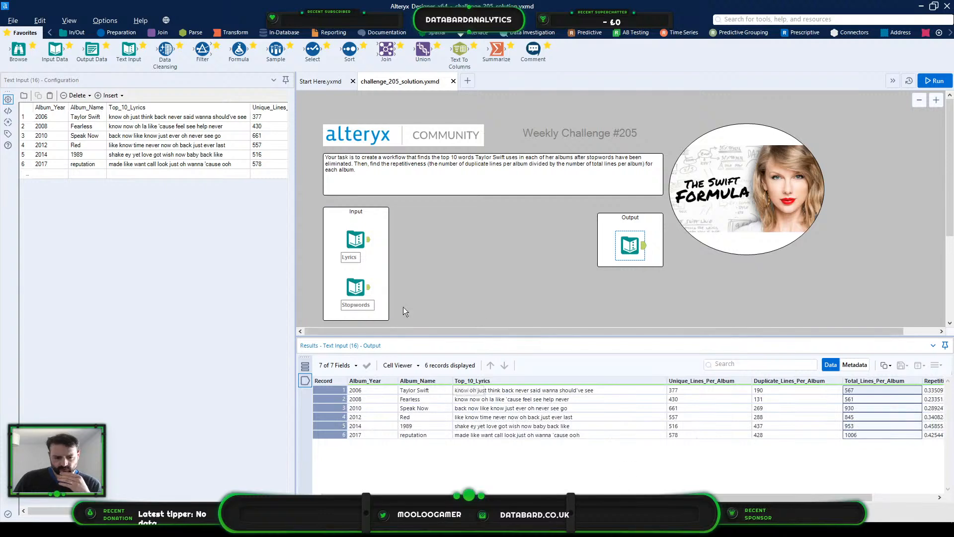
Step: Compare the Lyrics input's records with the expected results in the Output tool
click(356, 239)
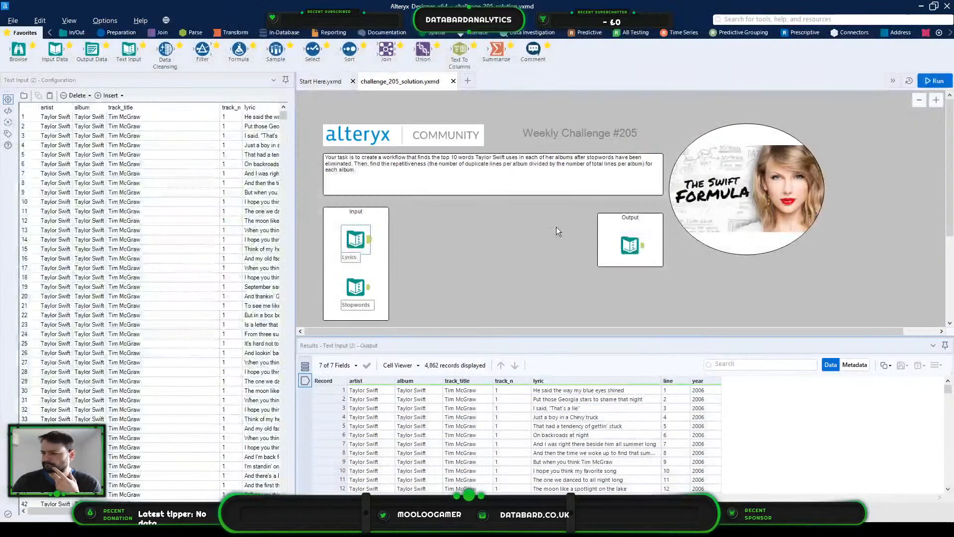
scroll(497, 259, down, 2)
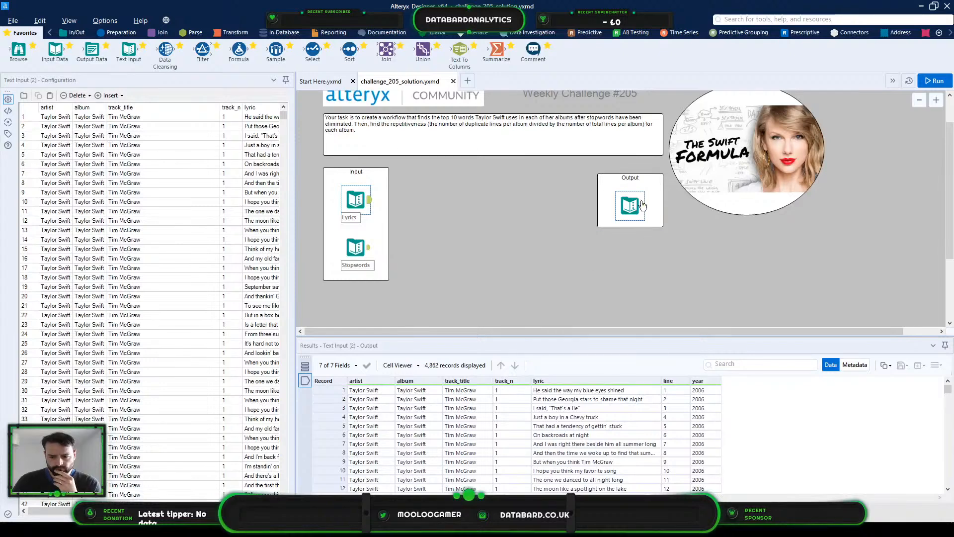
click(621, 202)
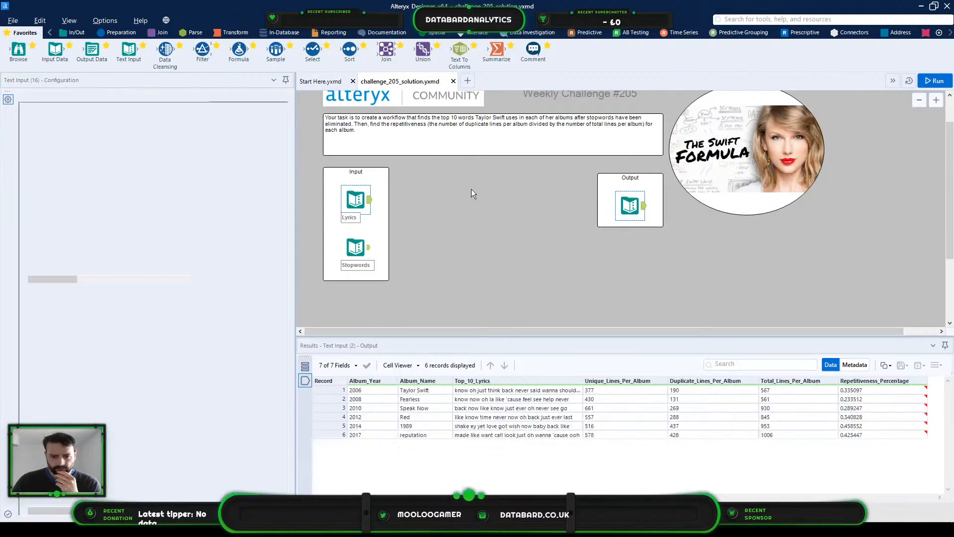
Step: Add a Join tool to the canvas and connect Lyrics to its left input and Stopwords to its right input
drag(508, 390, 507, 437)
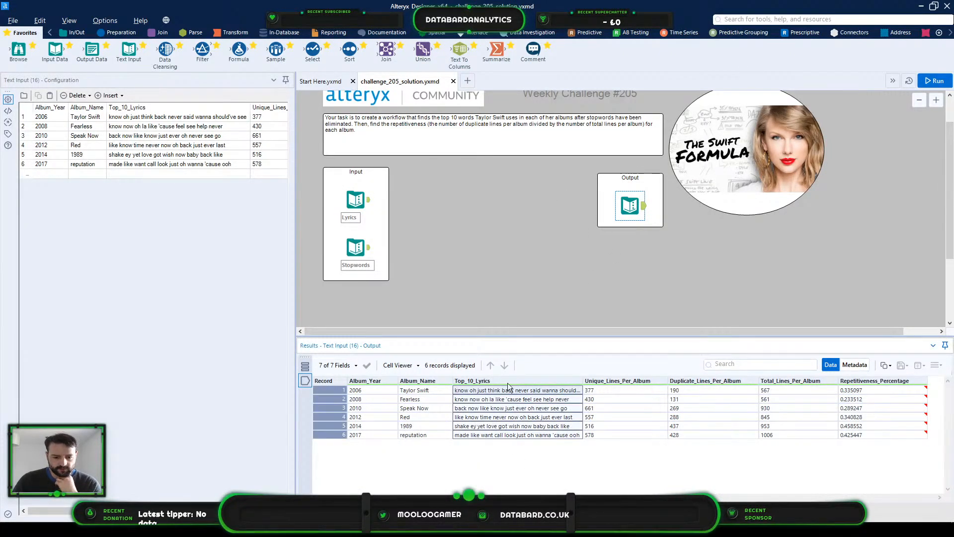
click(161, 33)
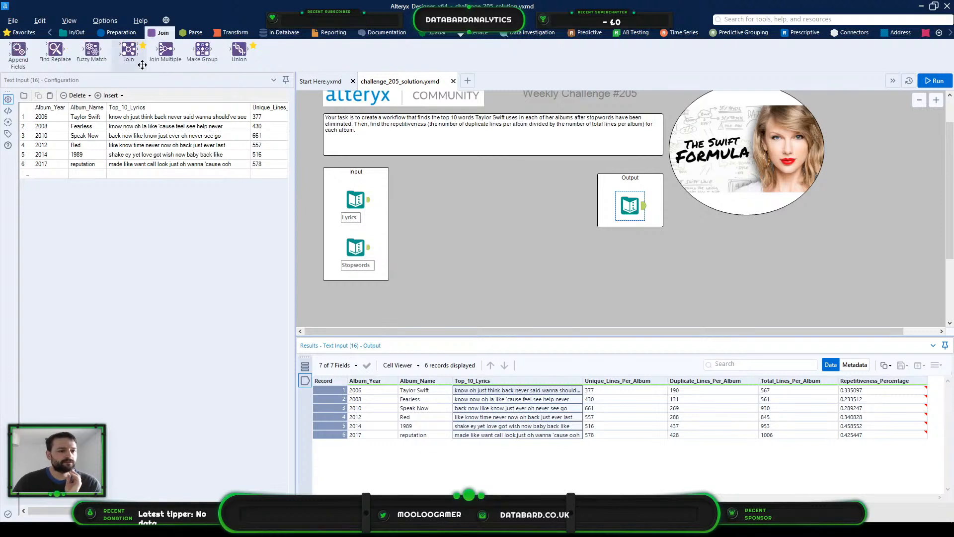
drag(129, 63, 475, 265)
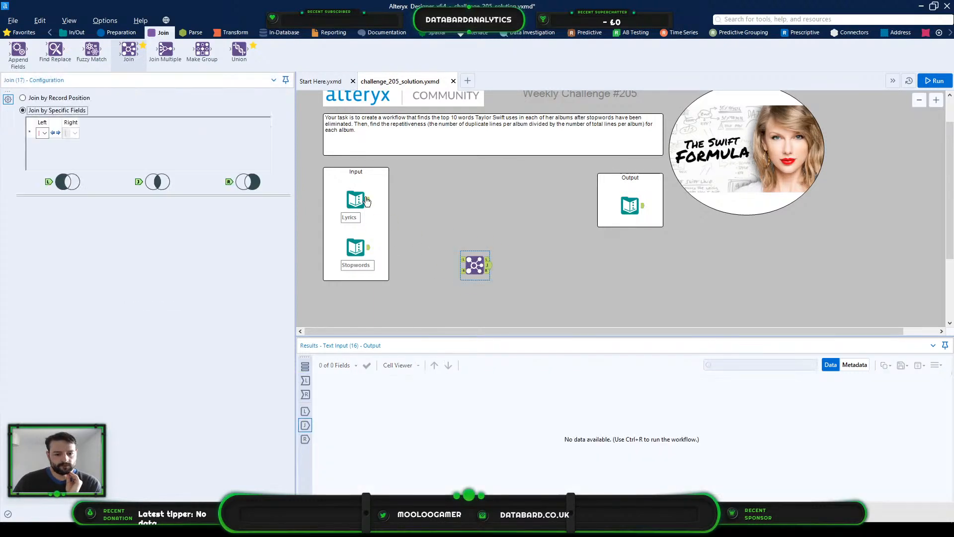
drag(376, 207, 358, 252)
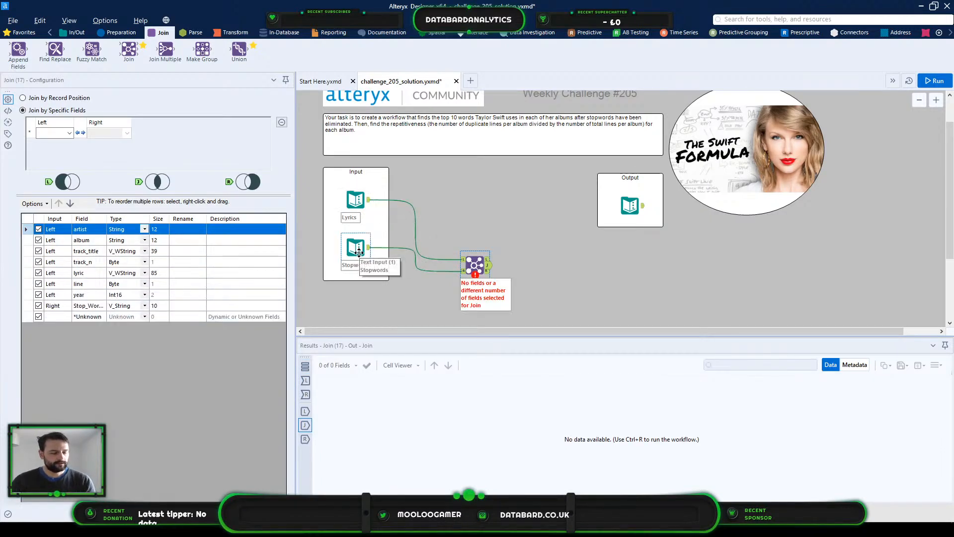
Step: Review the Stopwords input's word list and the lyric lines in the Lyrics input
click(363, 243)
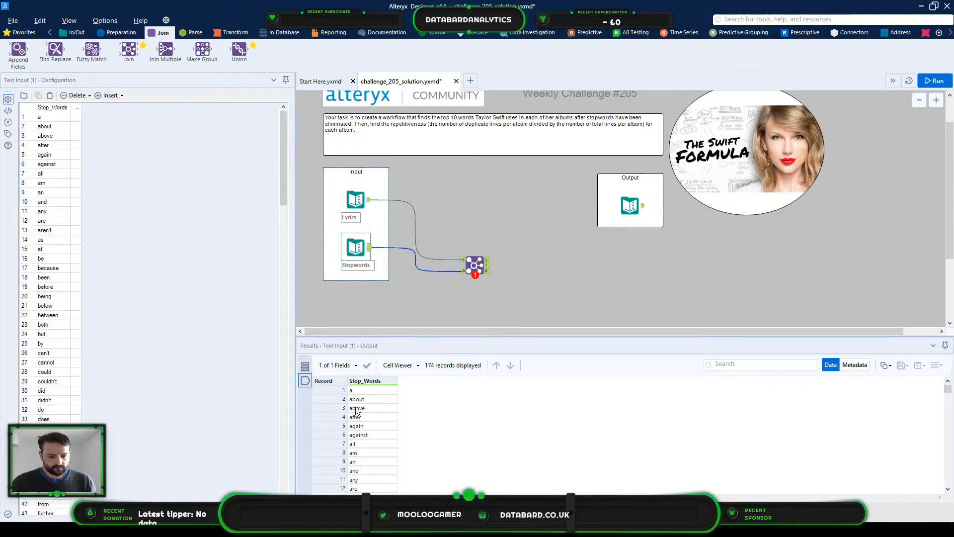
drag(365, 398, 359, 462)
click(356, 199)
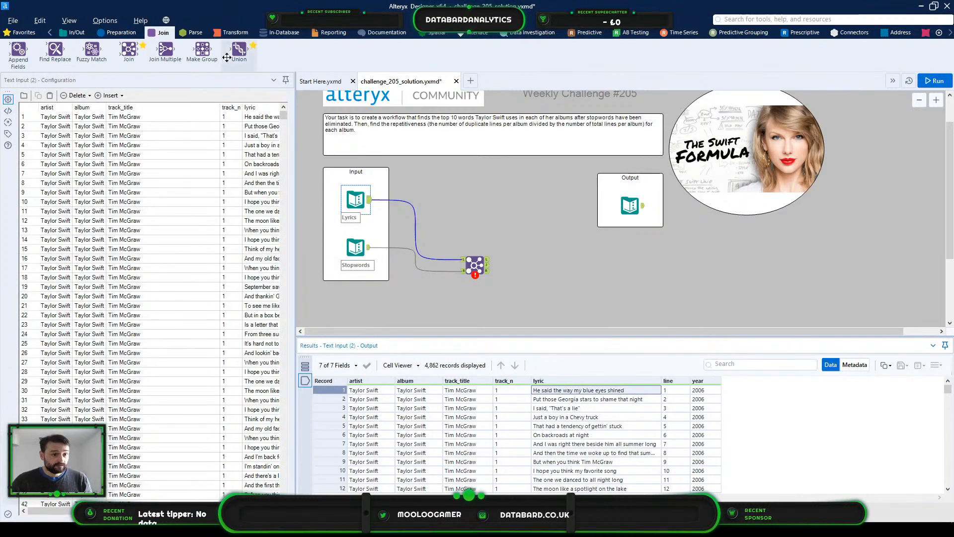
Step: Insert a Text To Columns tool between Lyrics and the Join, splitting the lyric field to rows on the \s delimiter
click(183, 32)
drag(92, 50, 408, 213)
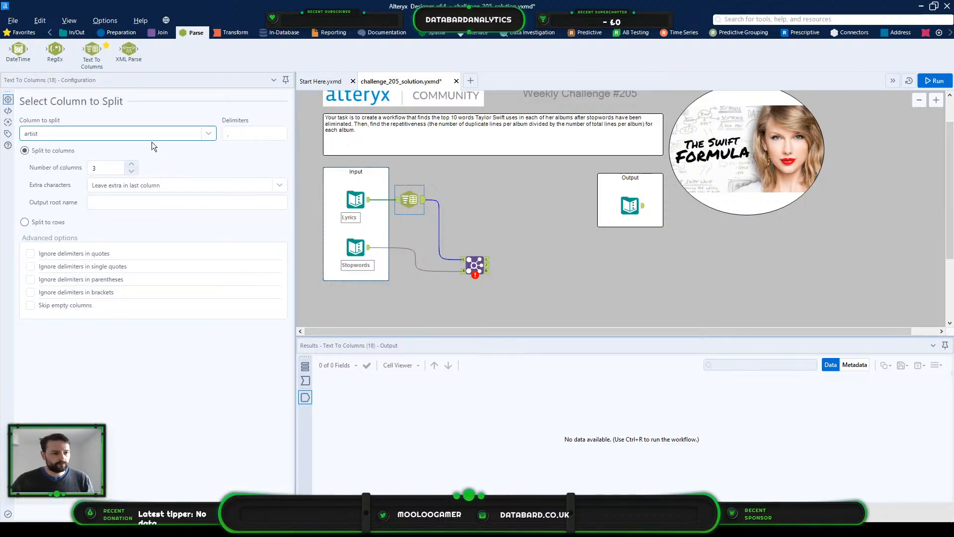
click(150, 132)
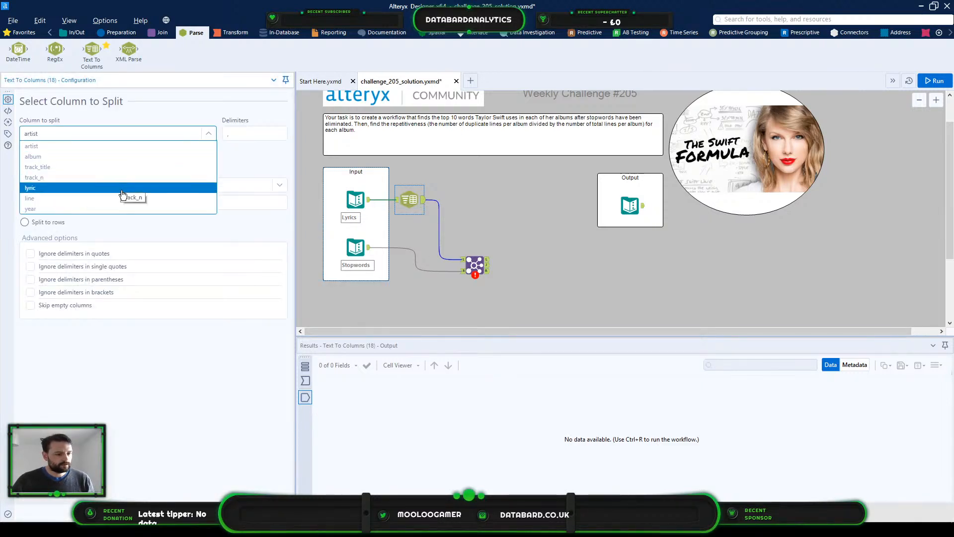
click(122, 188)
click(249, 137)
text(\s)
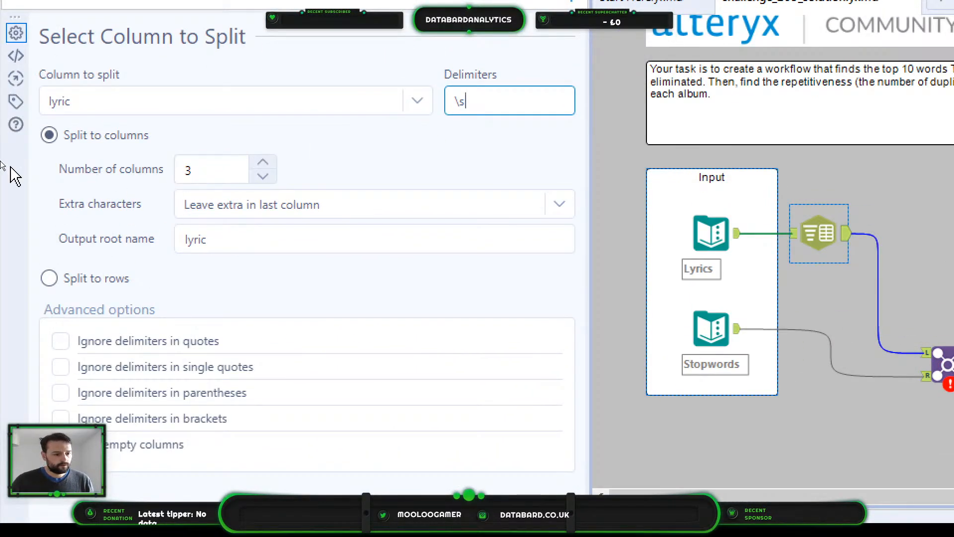
click(50, 279)
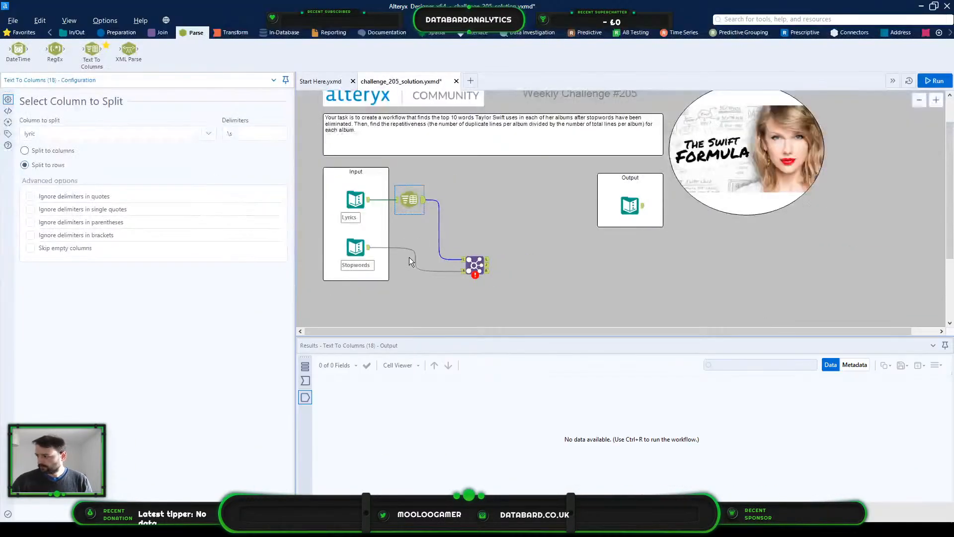
Step: Check the Join's configuration and read through the whole Stopwords list to see which words and contractions it contains
click(470, 266)
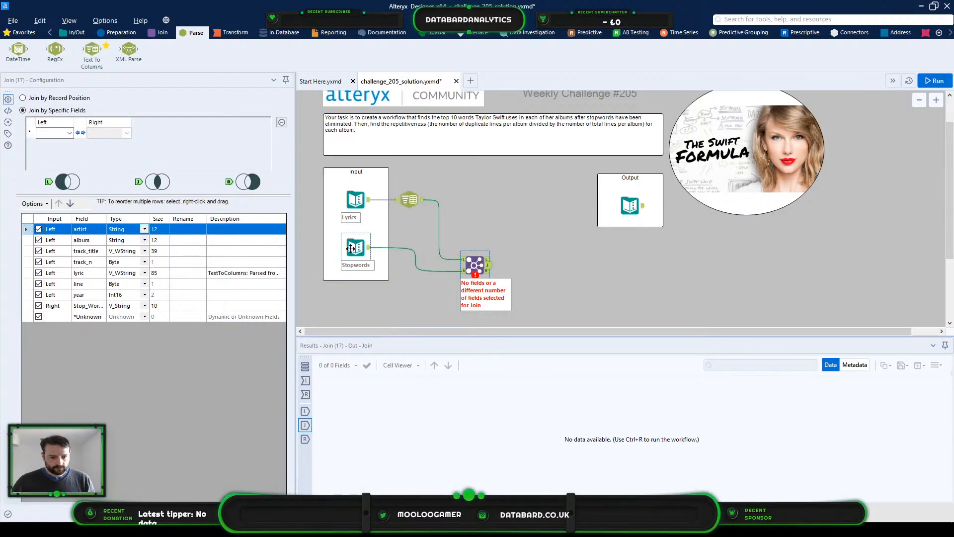
click(355, 247)
scroll(368, 466, down, 10)
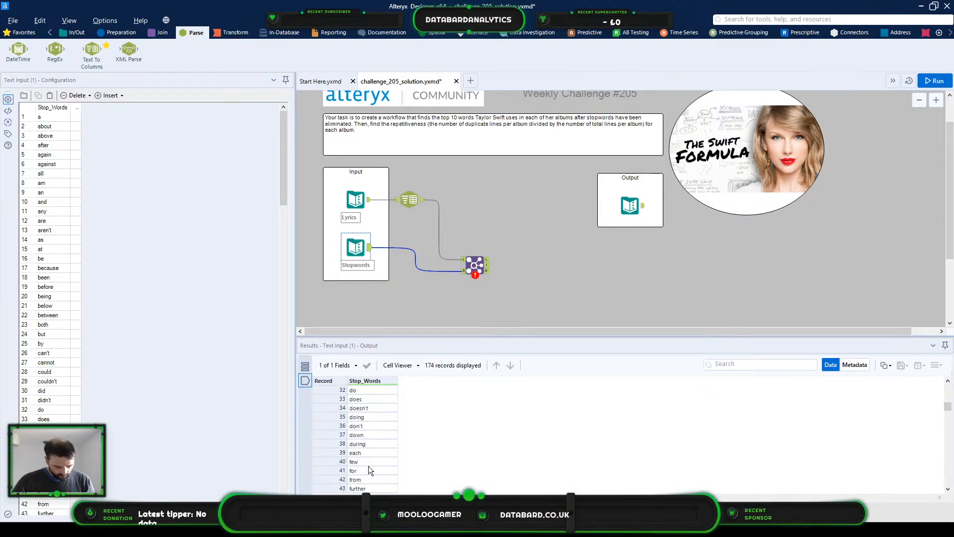
scroll(369, 466, down, 3)
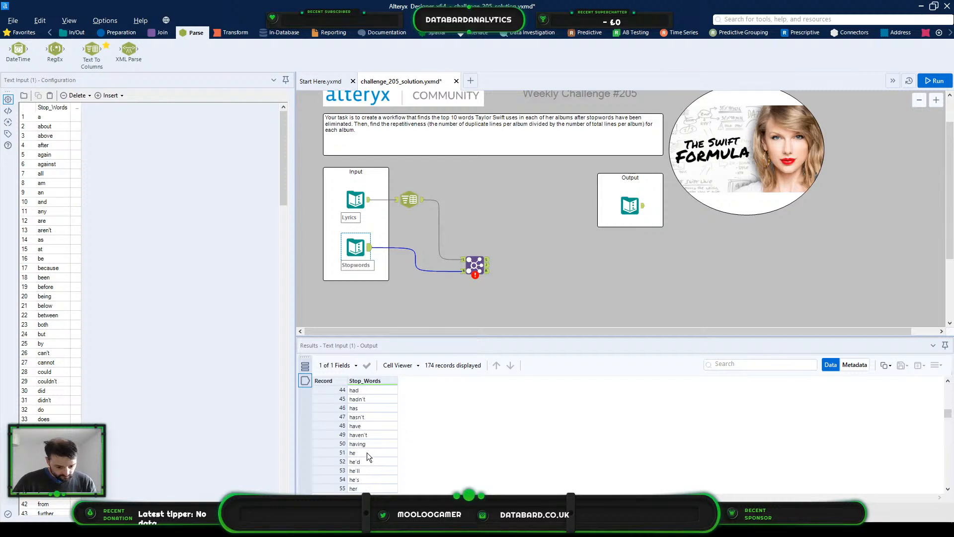
scroll(369, 470, down, 12)
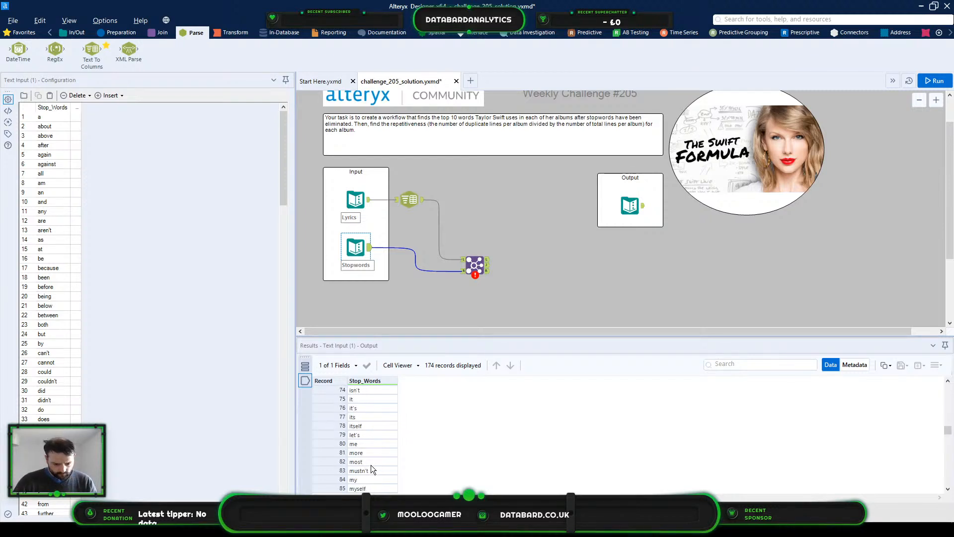
scroll(371, 457, down, 20)
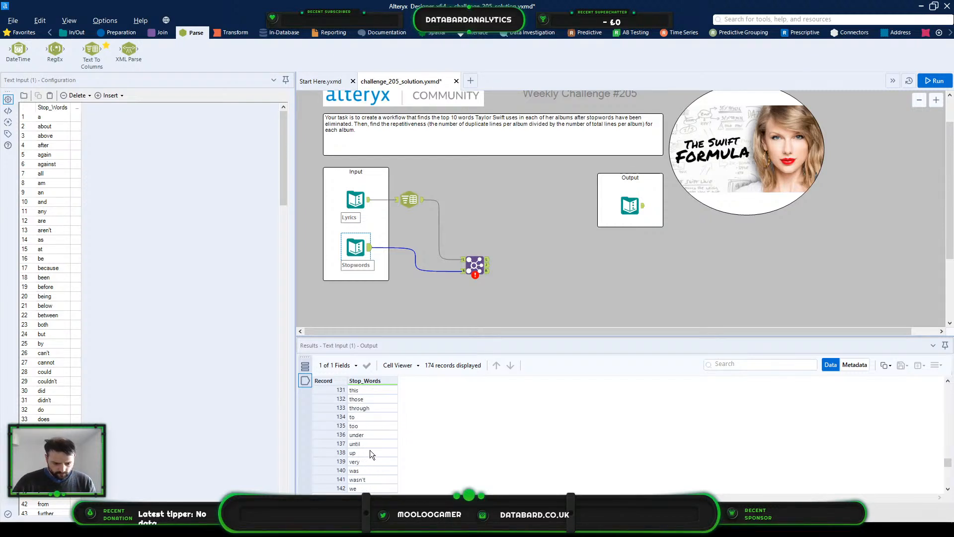
scroll(369, 455, up, 20)
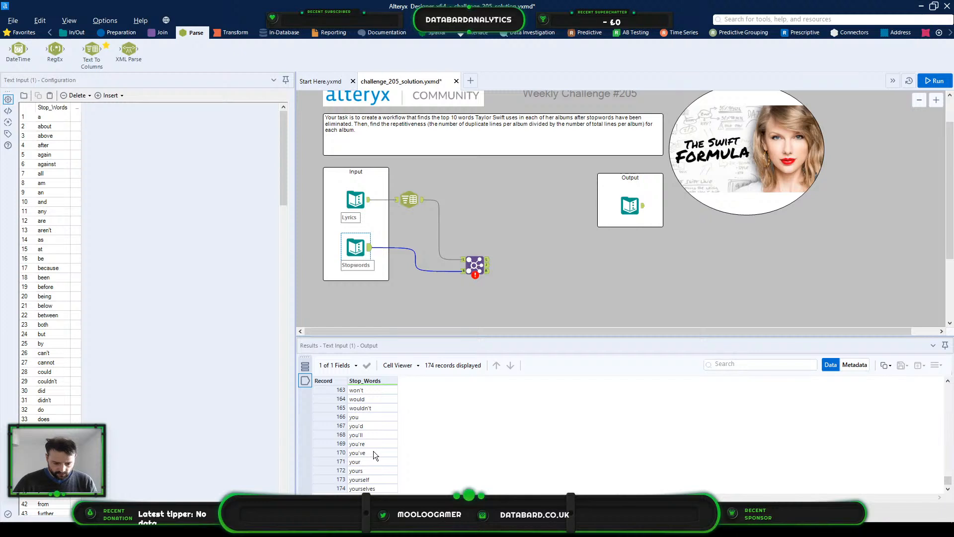
scroll(376, 443, up, 20)
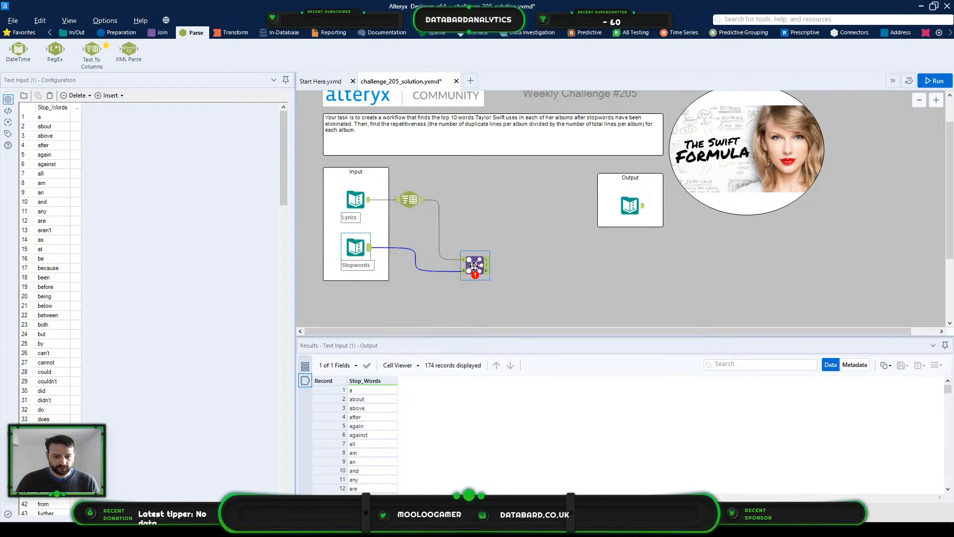
Step: Move the Join tool up so that it lines up with the Stopwords input
drag(475, 264, 474, 248)
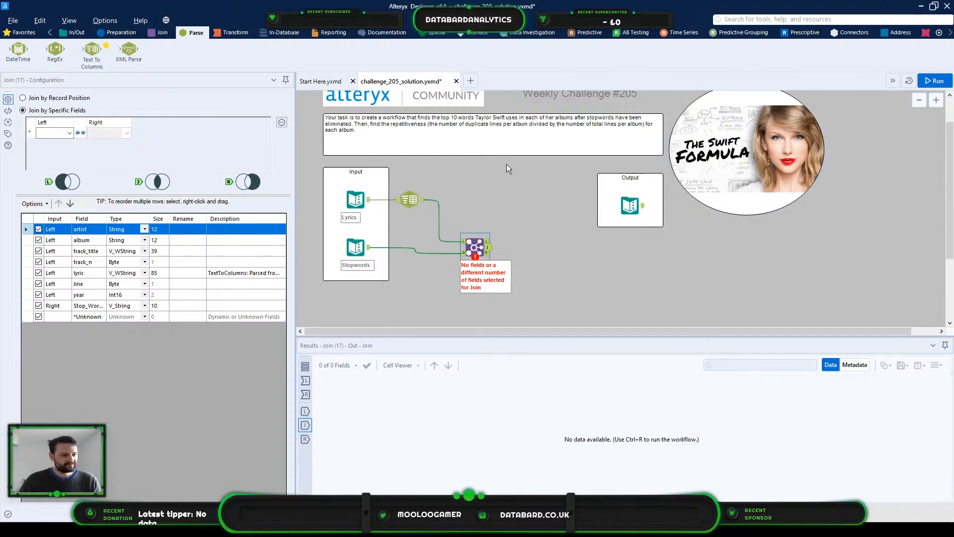
drag(471, 251, 476, 245)
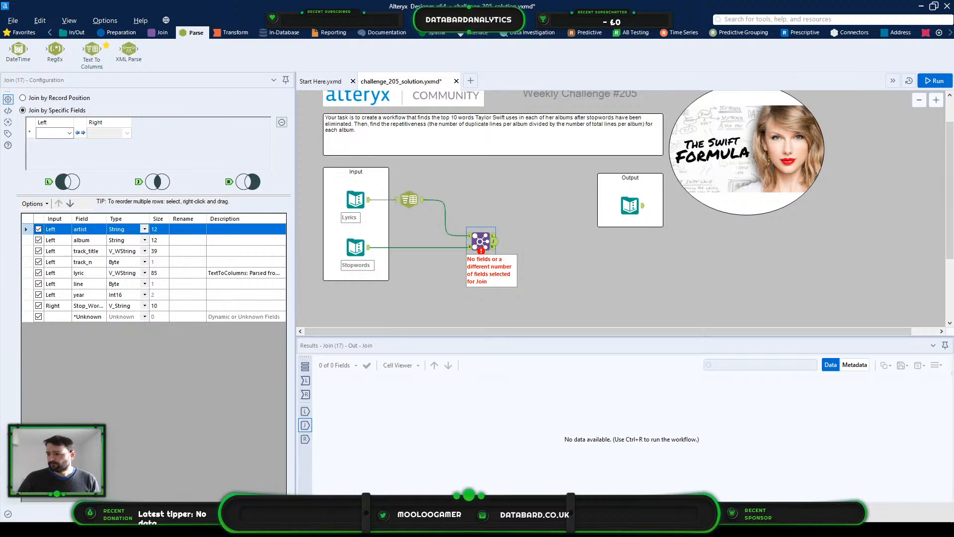
Step: Compare the casing and punctuation of the lyric lines entering Text To Columns with the entries in the Stopwords list
click(408, 202)
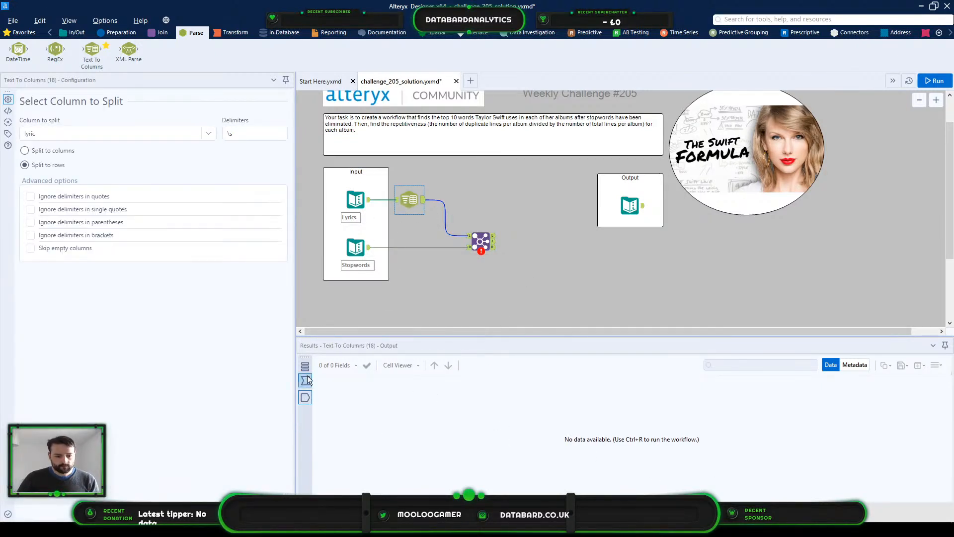
click(310, 381)
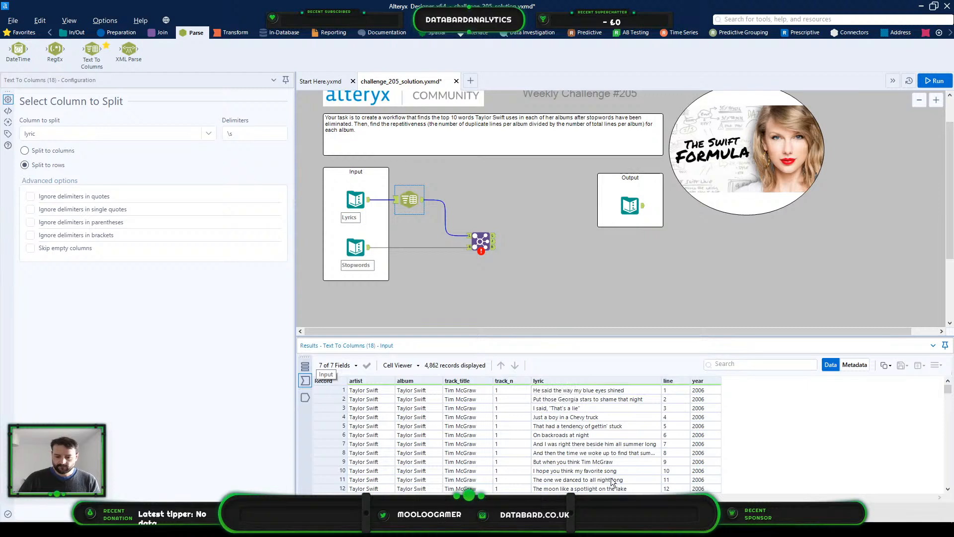
click(564, 411)
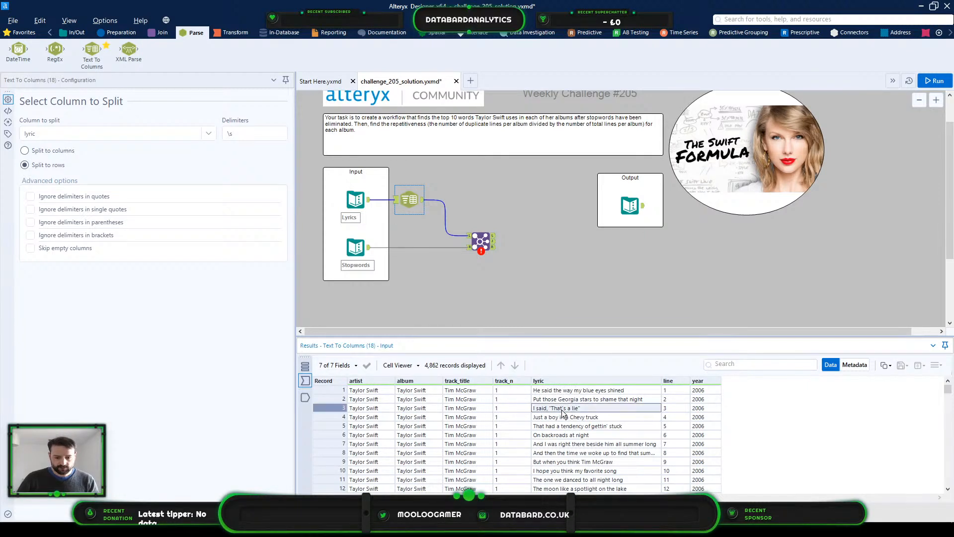
click(355, 247)
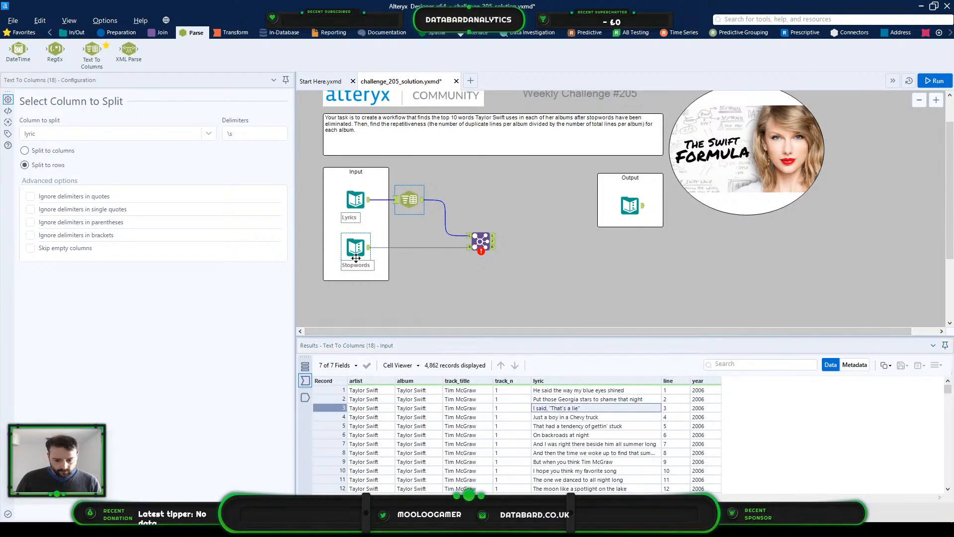
drag(354, 400, 367, 495)
scroll(371, 470, down, 5)
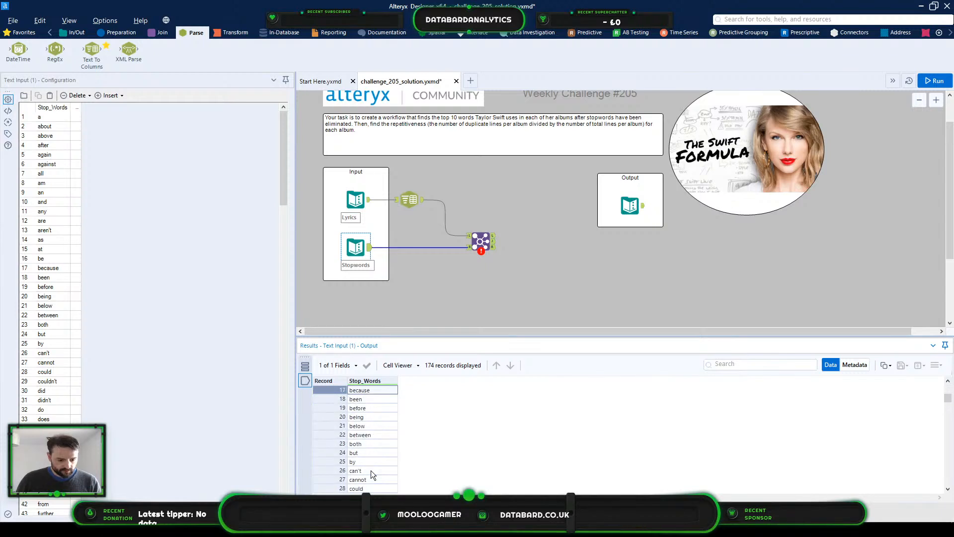
scroll(363, 448, up, 7)
scroll(377, 259, up, 2)
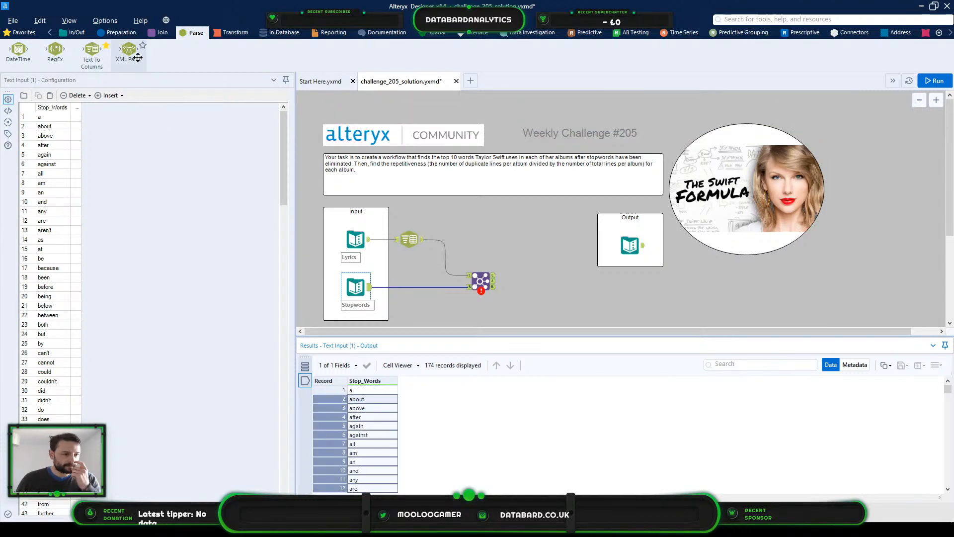
Step: Insert a Data Cleansing tool between Lyrics and Text To Columns and restrict it to the lyric field
click(121, 32)
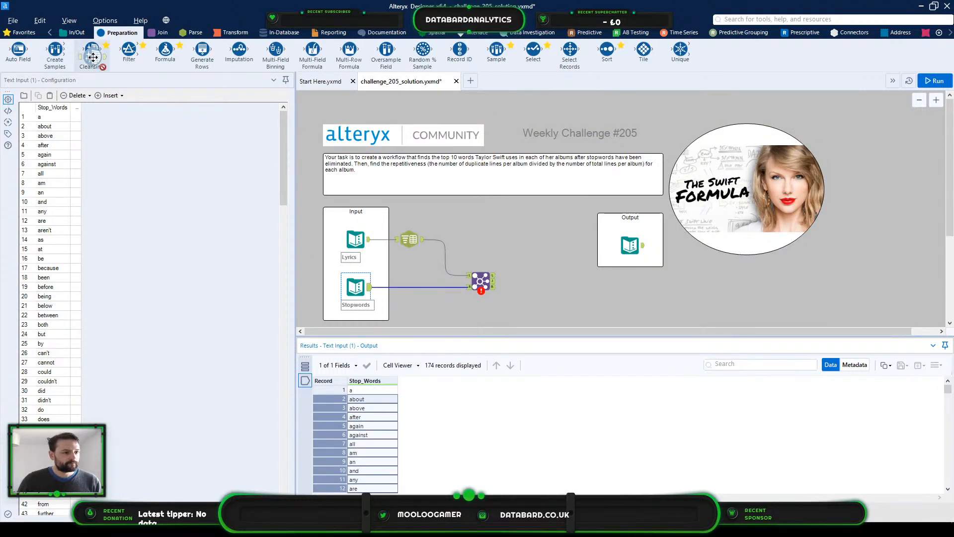
drag(91, 50, 390, 239)
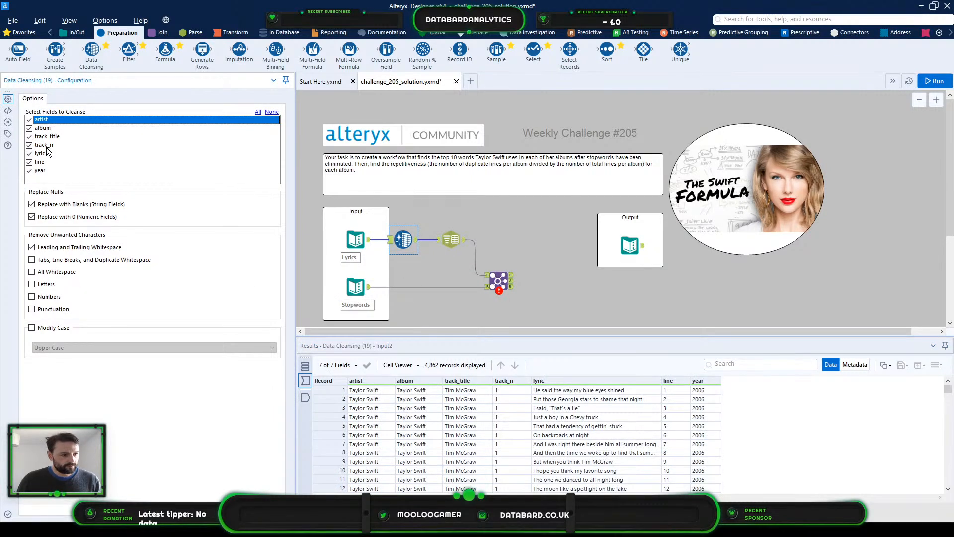
click(272, 112)
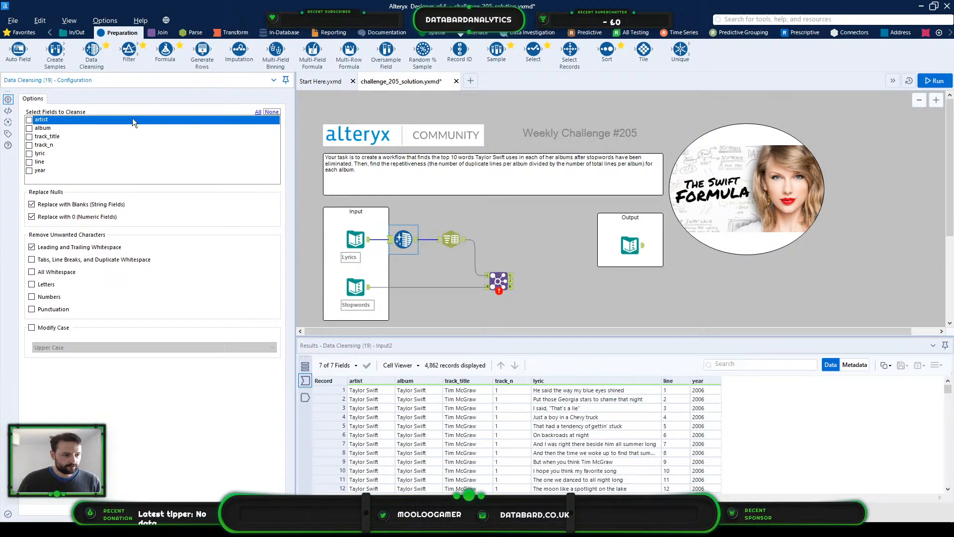
click(29, 154)
Step: Set the Data Cleansing tool to modify case to Lower Case, with whitespace removal and both null replacements turned off
click(31, 247)
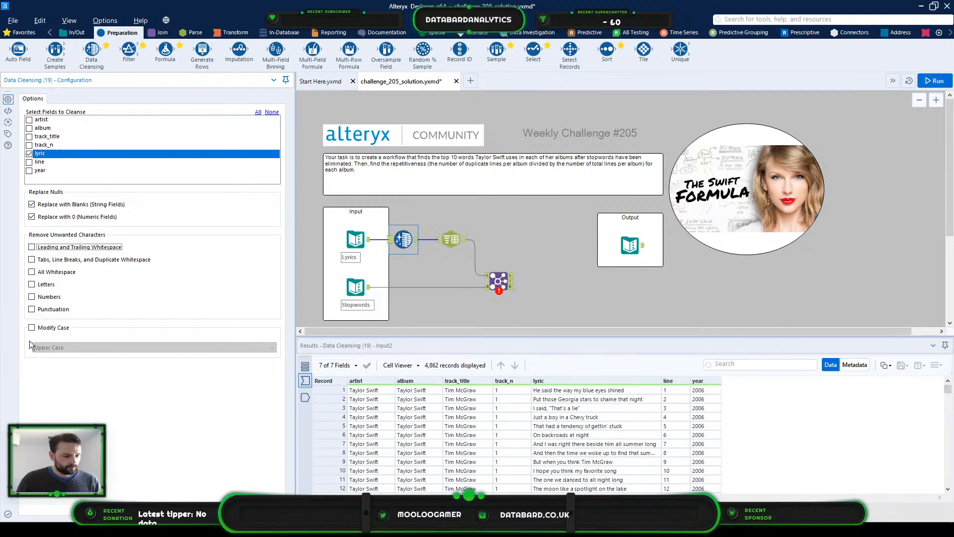
click(31, 328)
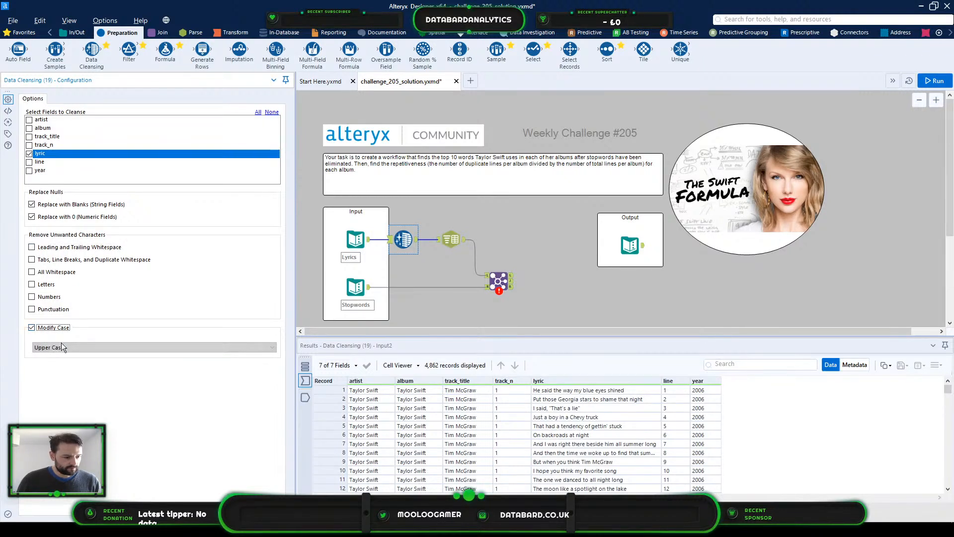
click(63, 346)
click(67, 363)
click(32, 204)
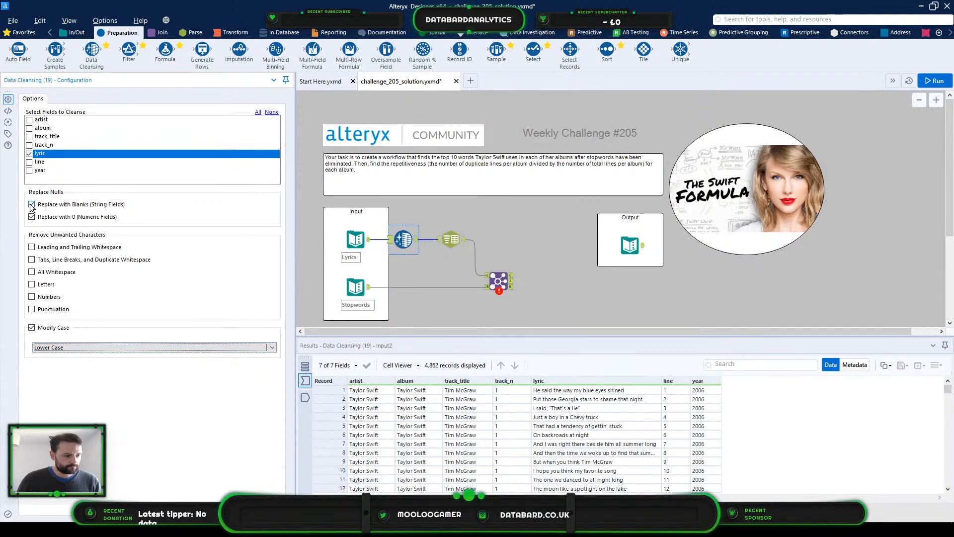
click(31, 217)
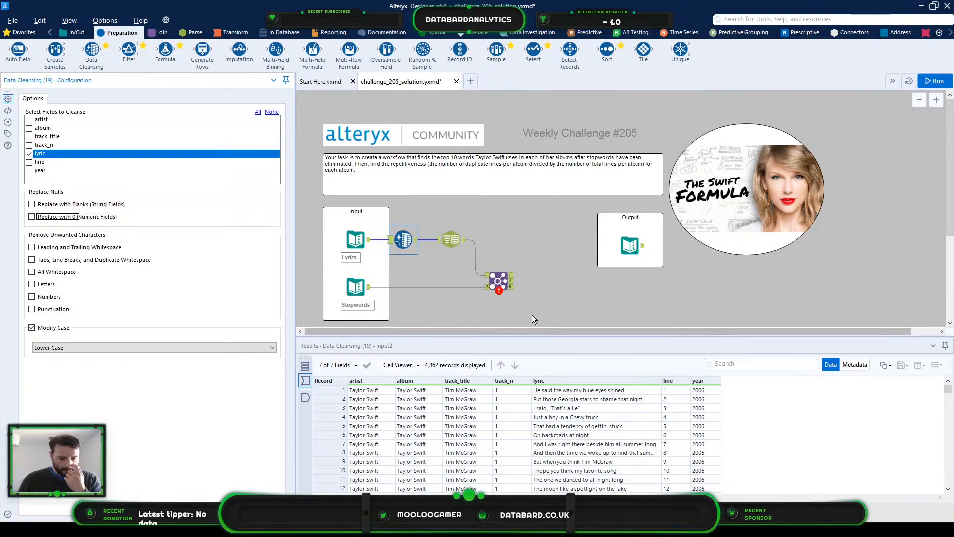
Step: Run the workflow, then review the expected results in the Output tool and the Join's configuration
key(ctrl+r)
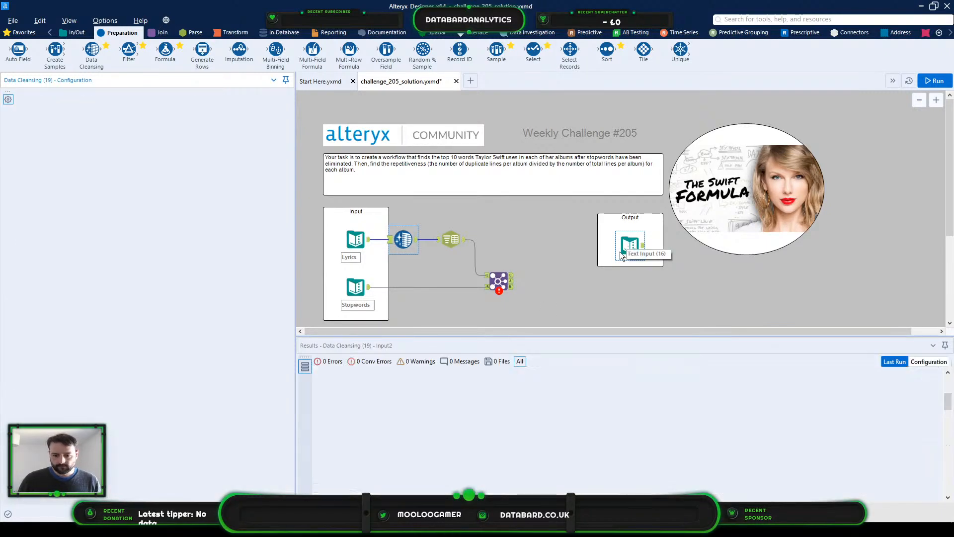
click(625, 248)
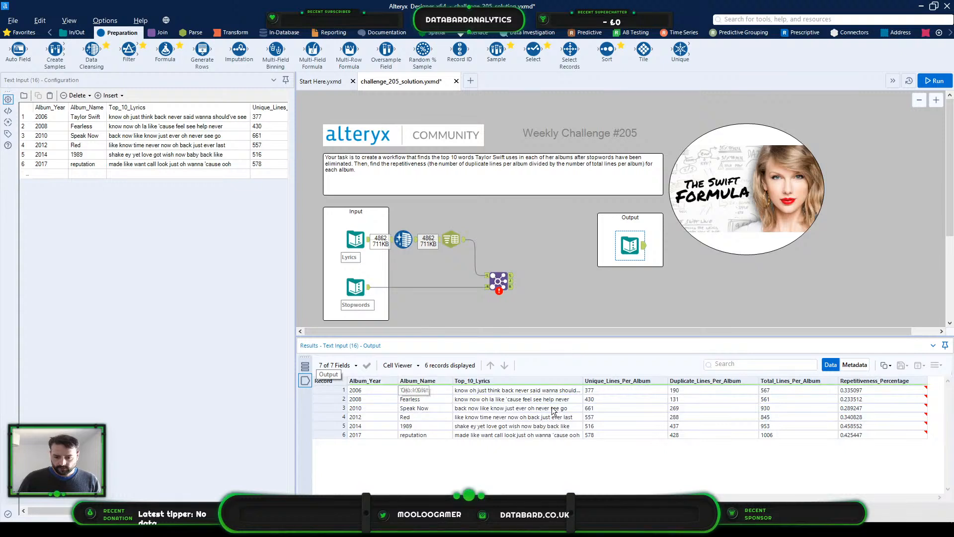
click(498, 281)
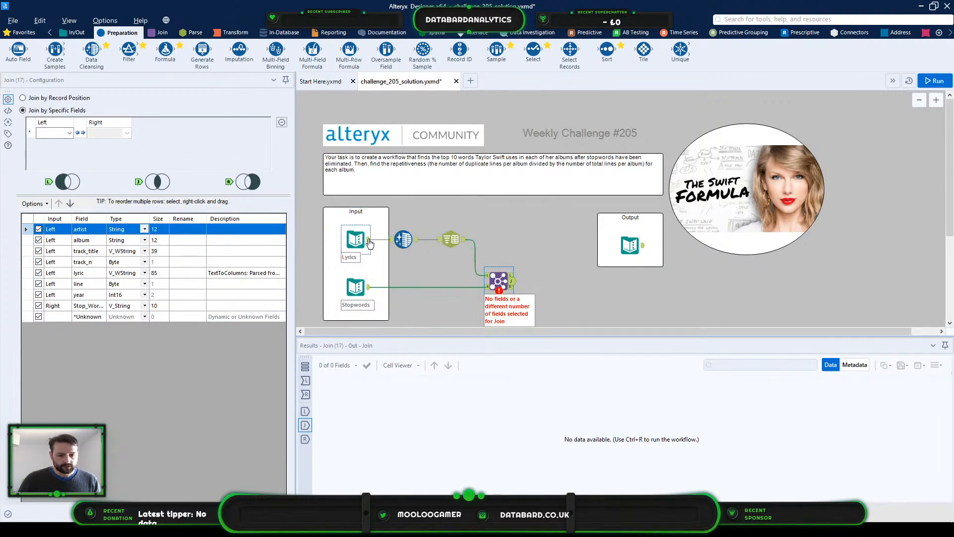
Step: Join the split lyric words to the stopwords by matching lyric with Stop_Words, and run the workflow
click(305, 394)
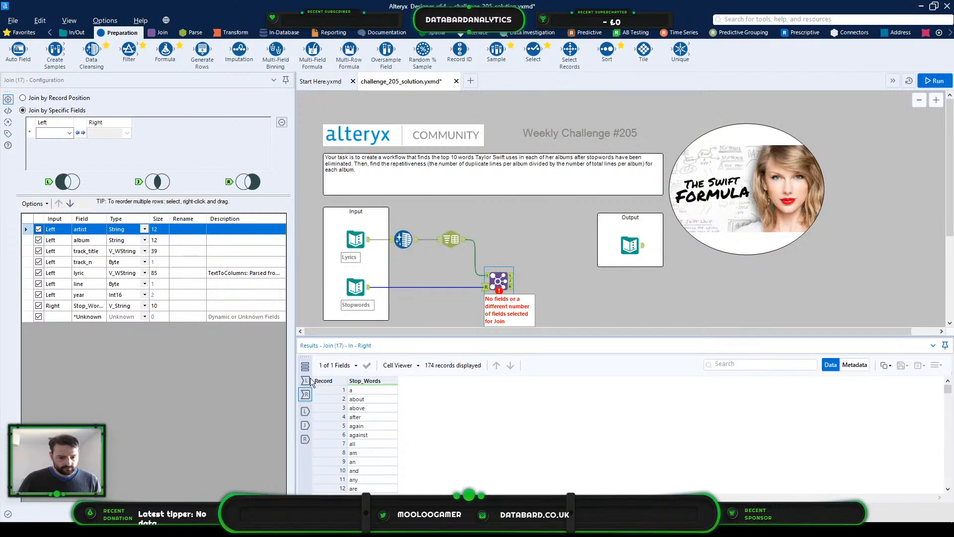
click(44, 133)
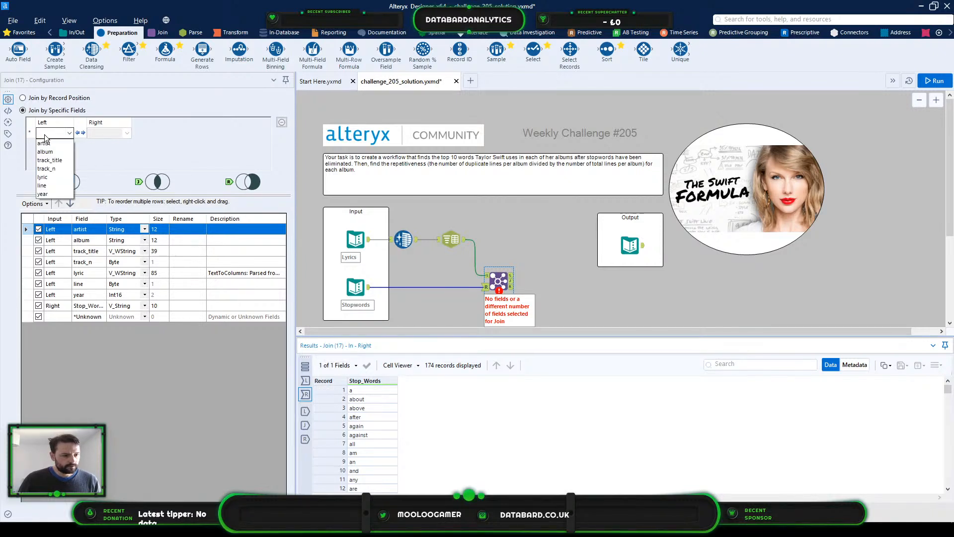
click(49, 175)
click(120, 133)
click(119, 143)
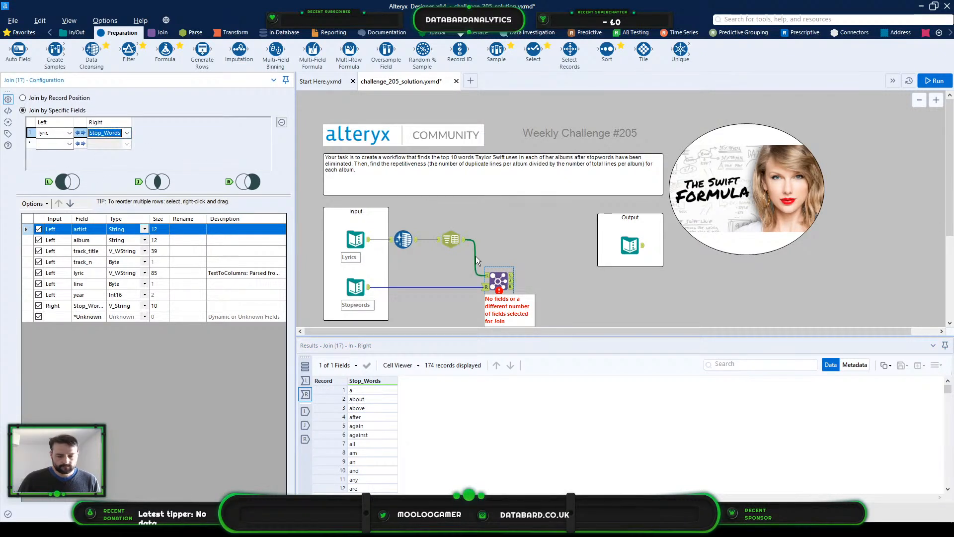
click(532, 314)
key(ctrl+r)
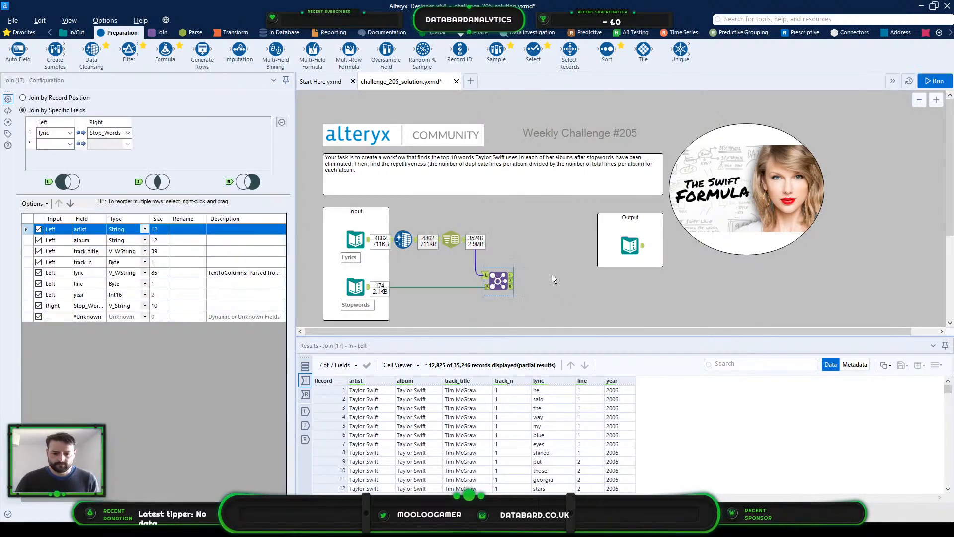
Step: Review the Join's three outputs, examining the unmatched lyric words for blanks and leftover punctuation
click(512, 287)
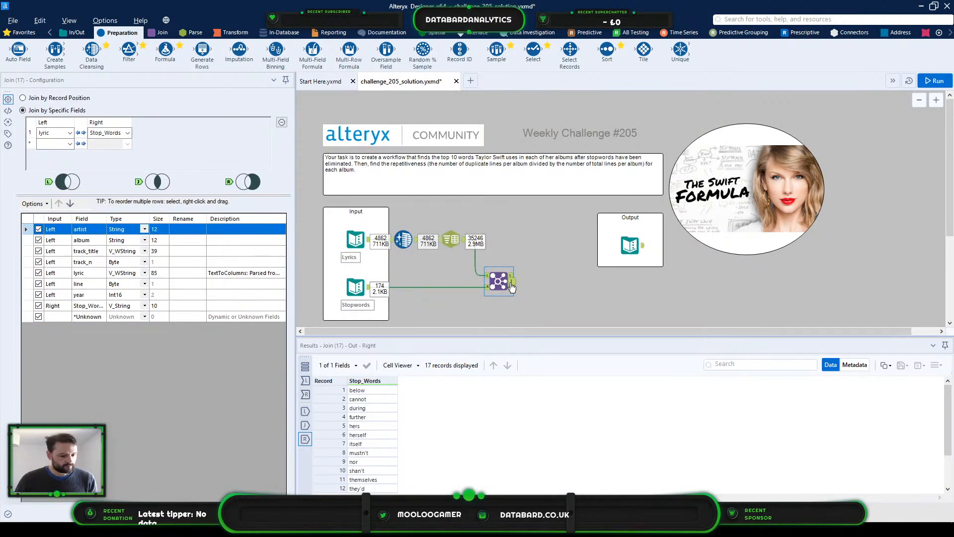
click(512, 281)
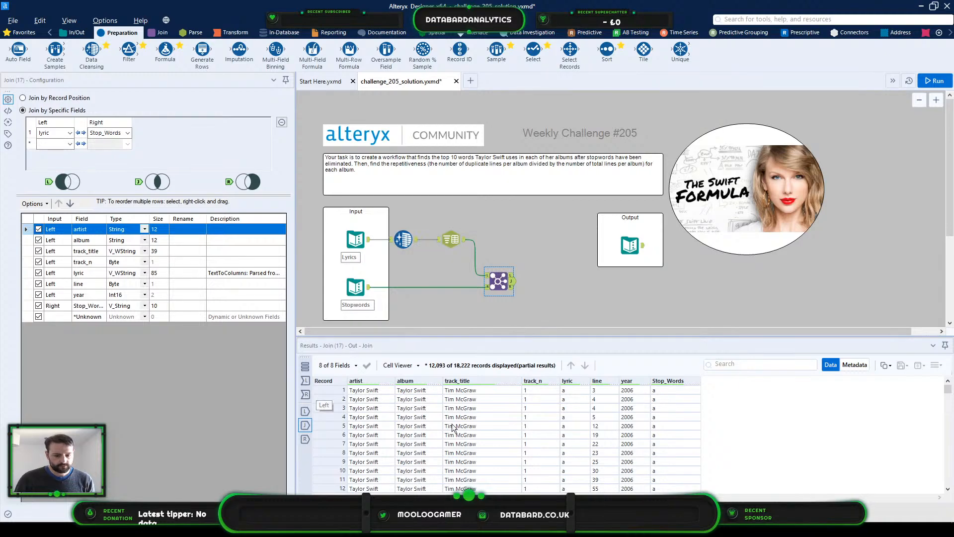
scroll(568, 398, down, 20)
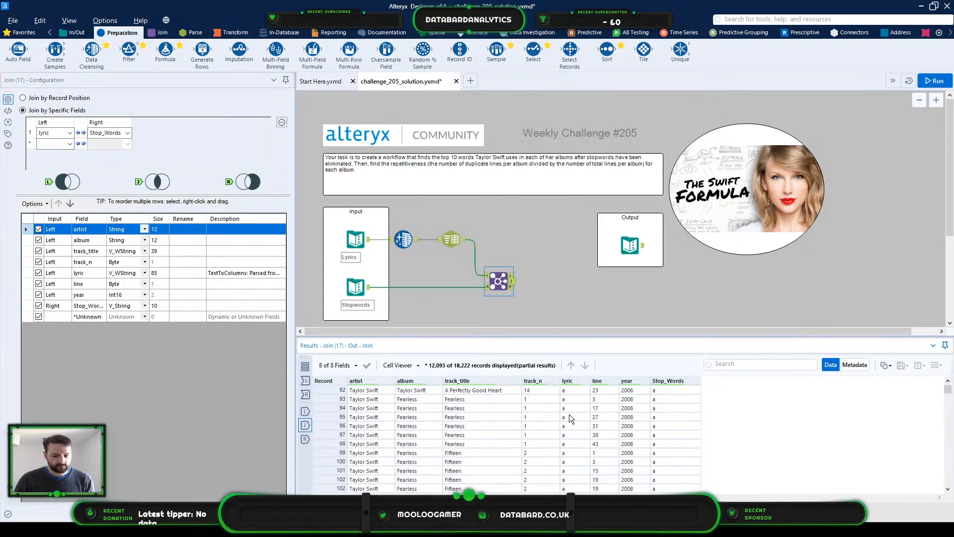
click(511, 275)
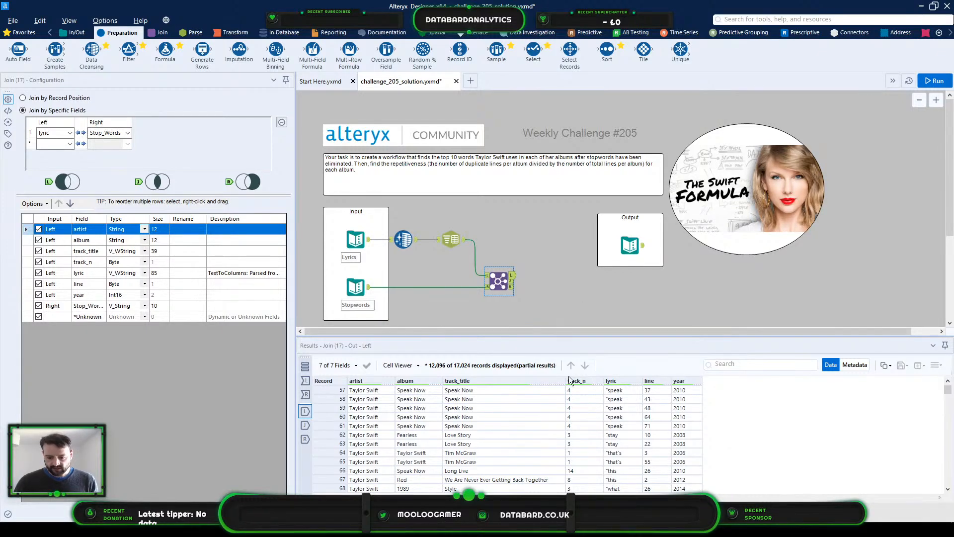
scroll(631, 430, down, 5)
scroll(632, 427, down, 13)
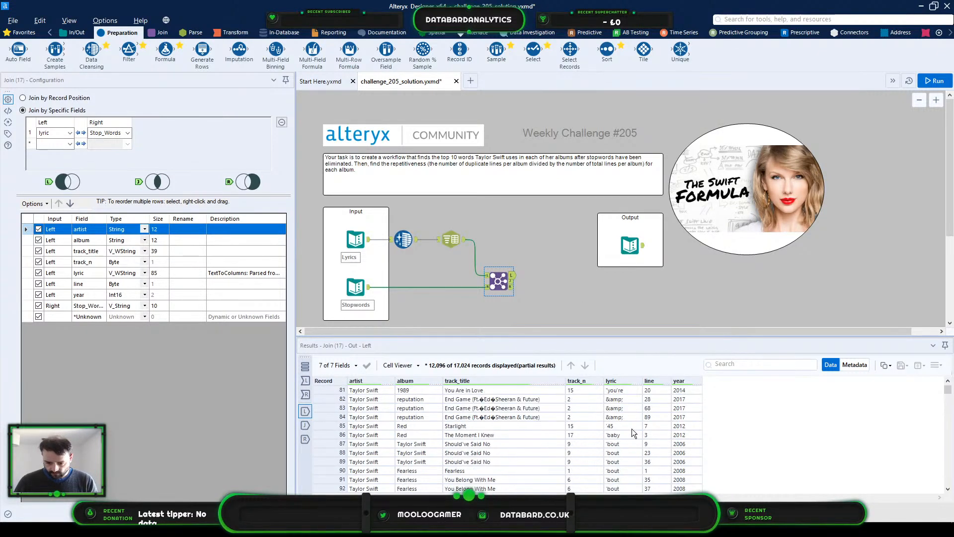
scroll(625, 452, down, 1)
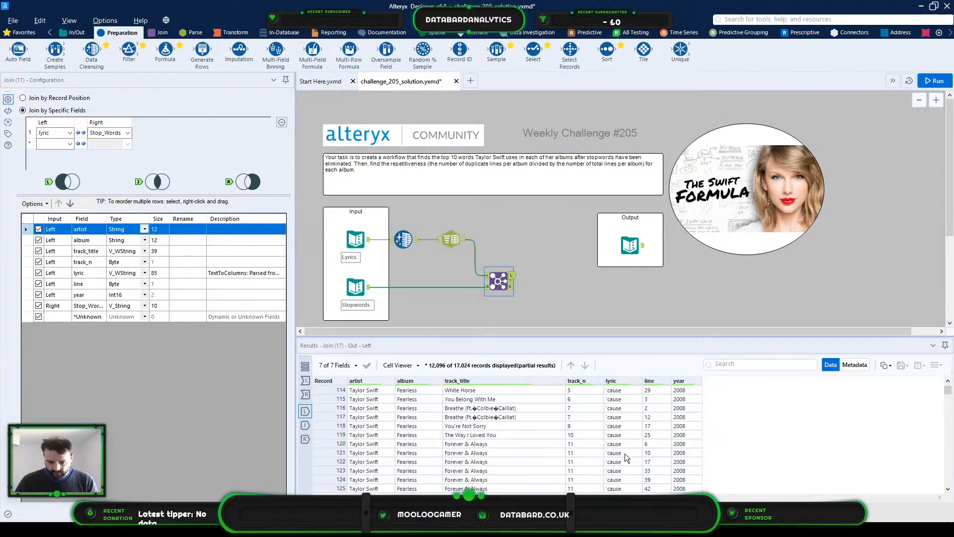
scroll(625, 454, up, 12)
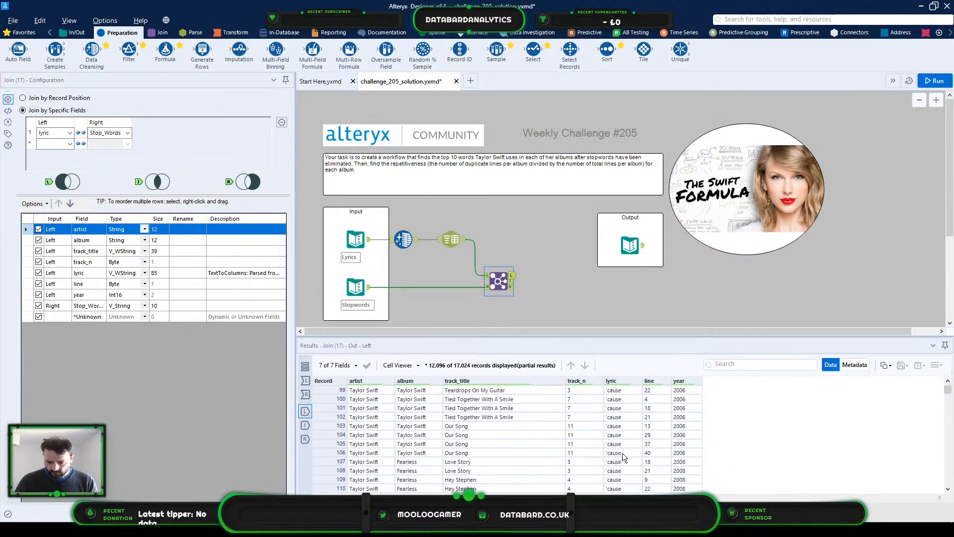
scroll(618, 451, up, 20)
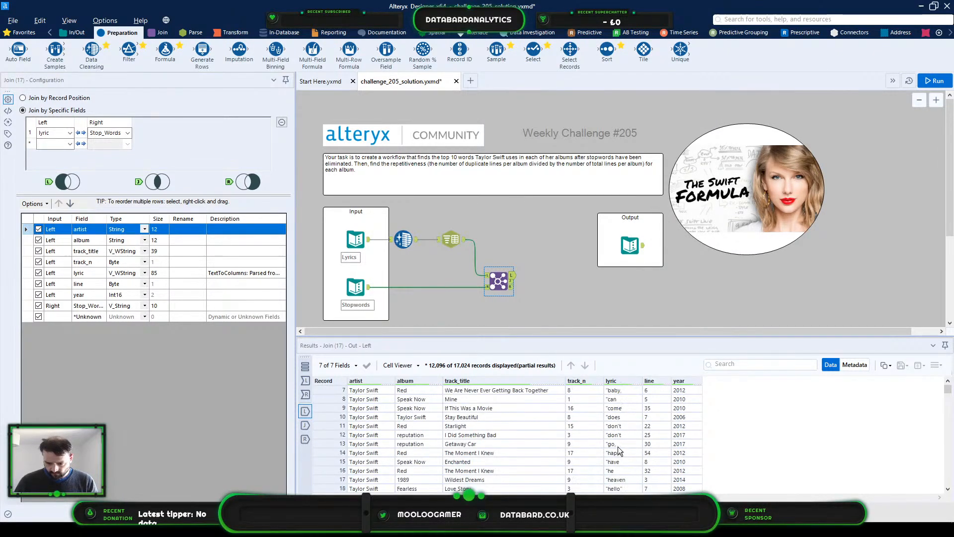
scroll(618, 446, up, 2)
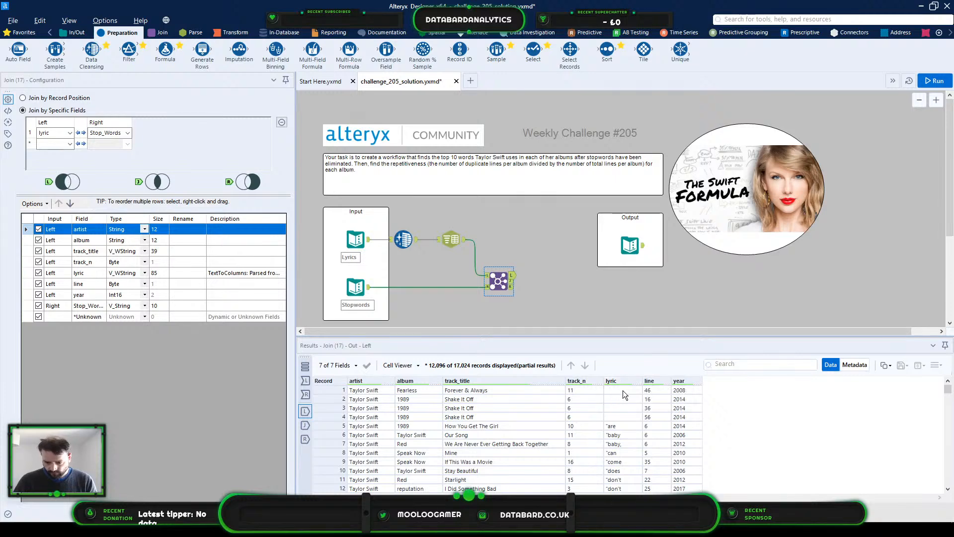
drag(623, 389, 631, 408)
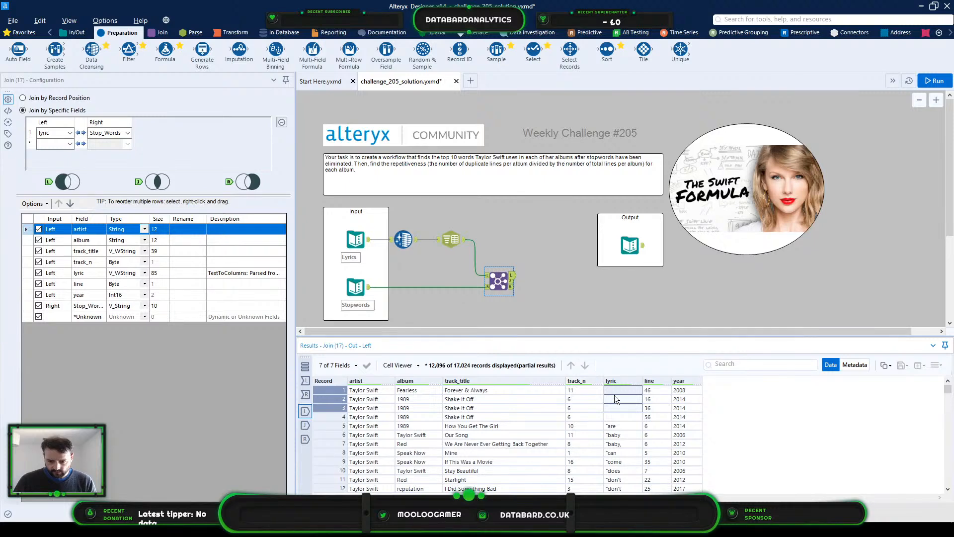
click(450, 239)
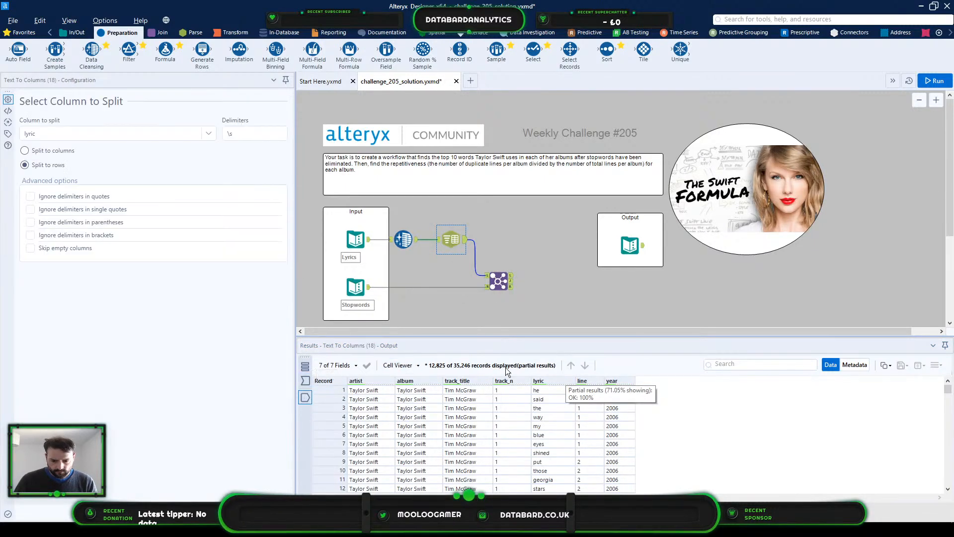
click(31, 197)
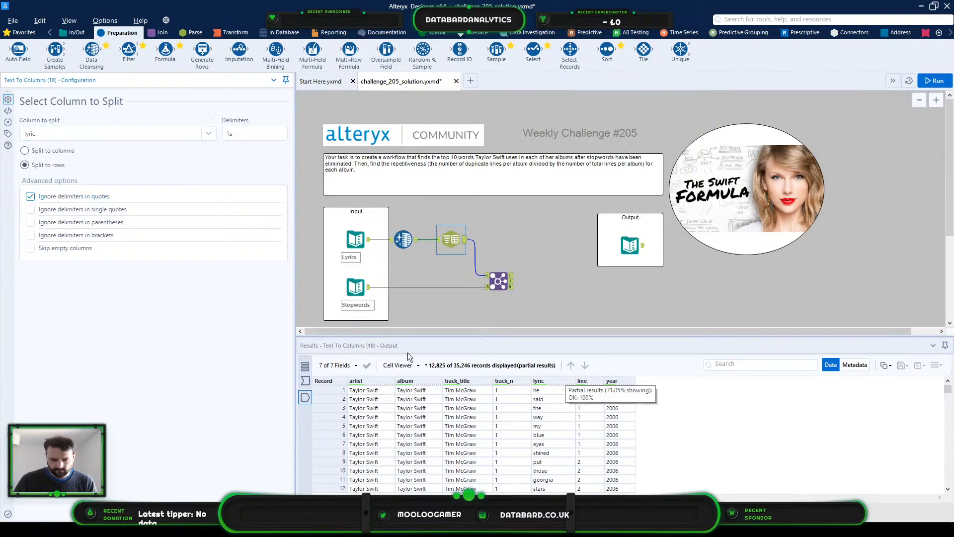
click(305, 379)
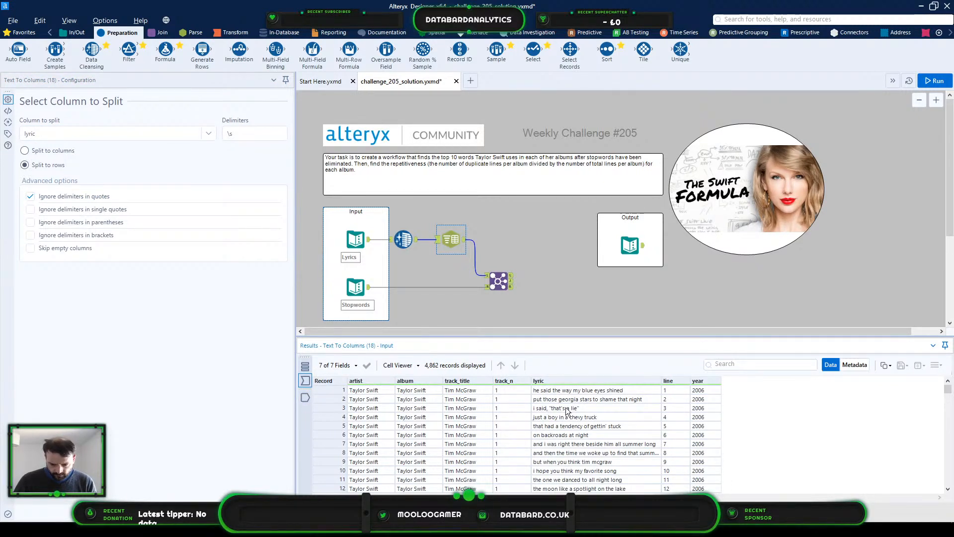
click(29, 197)
Step: Insert a Formula tool between Data Cleansing and Text To Columns, with lyric as its output column
drag(165, 49, 420, 240)
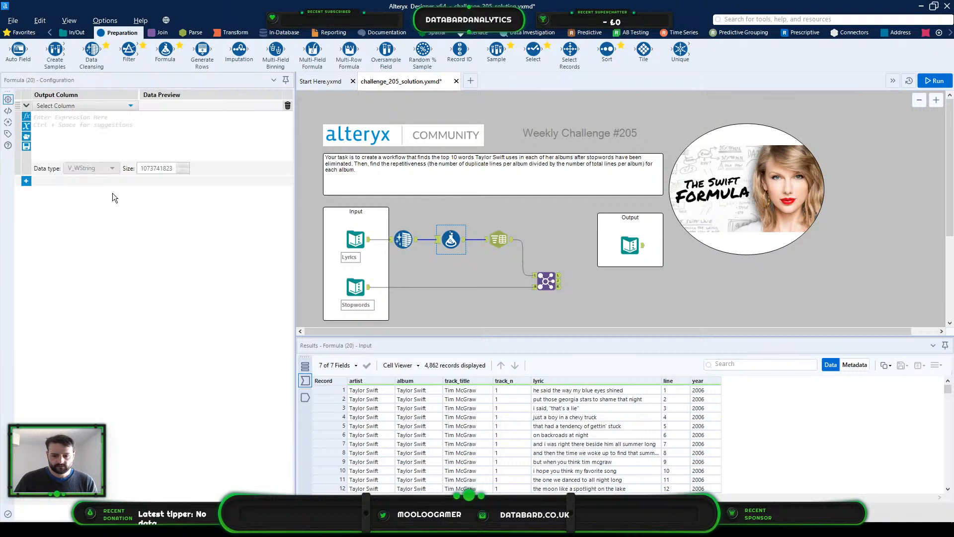
click(85, 106)
click(65, 182)
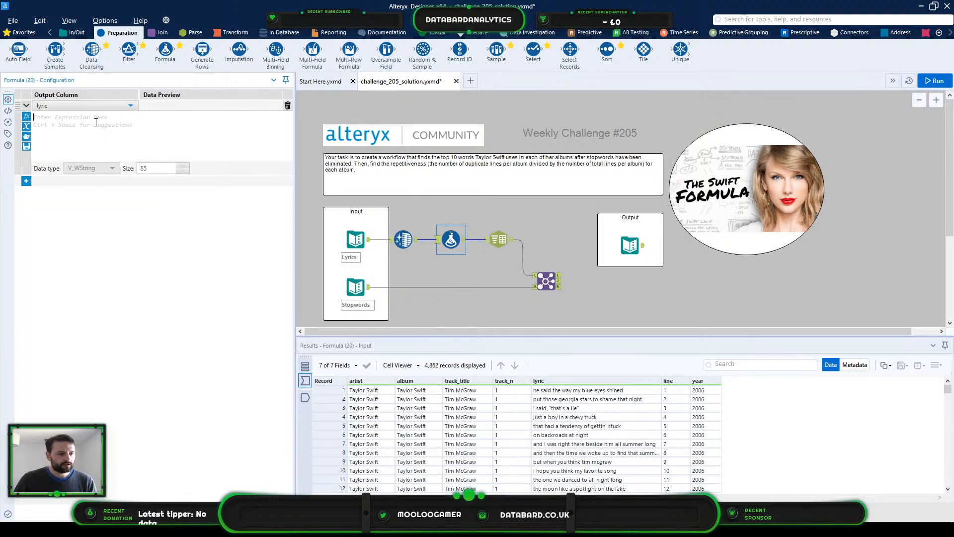
Step: Enter the lyric expression Replace([lyric], '"', '') to strip double quotes, and run the workflow
text(Rep)
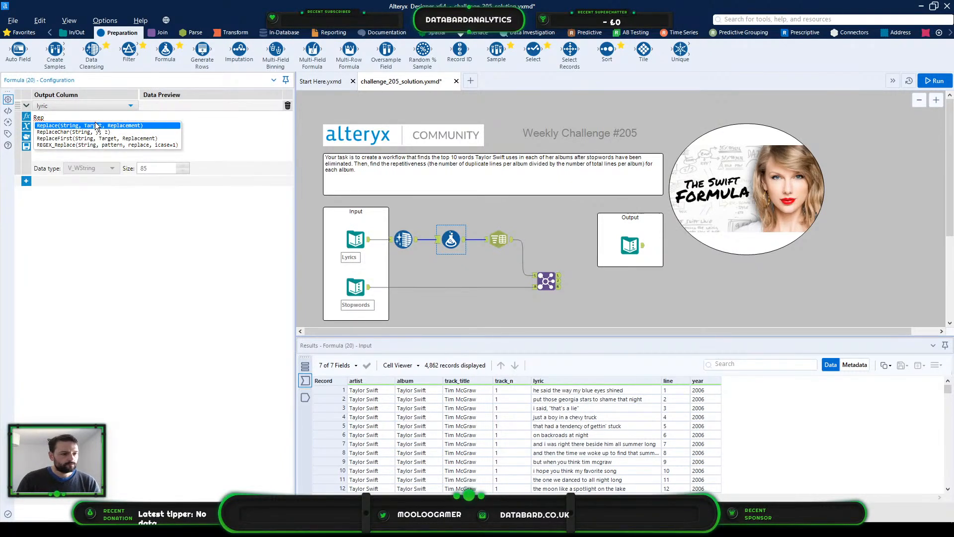
click(96, 125)
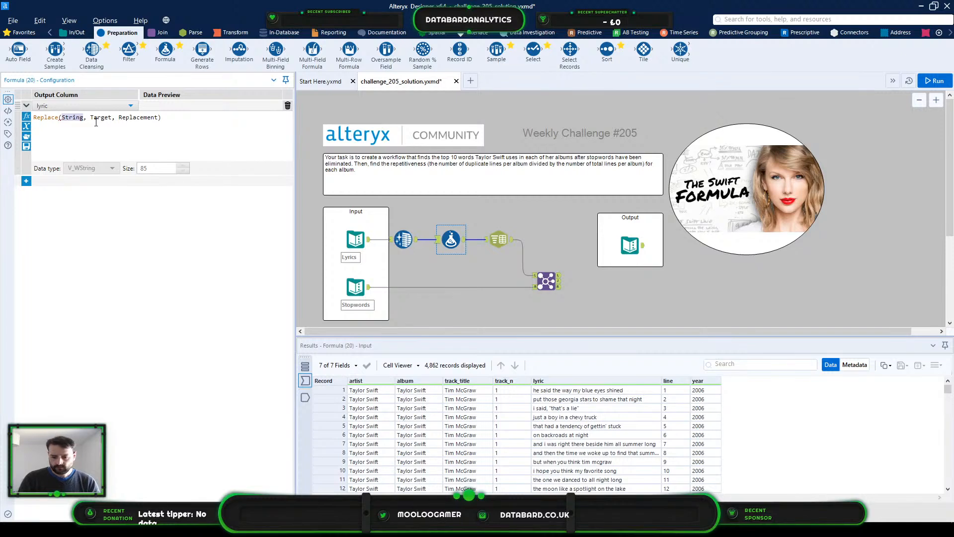
text([lyric], ")
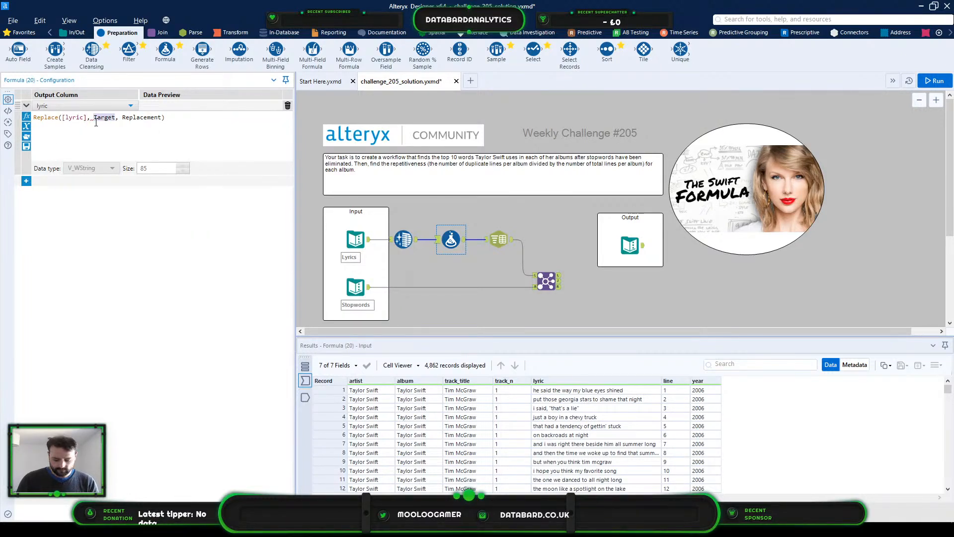
text(')
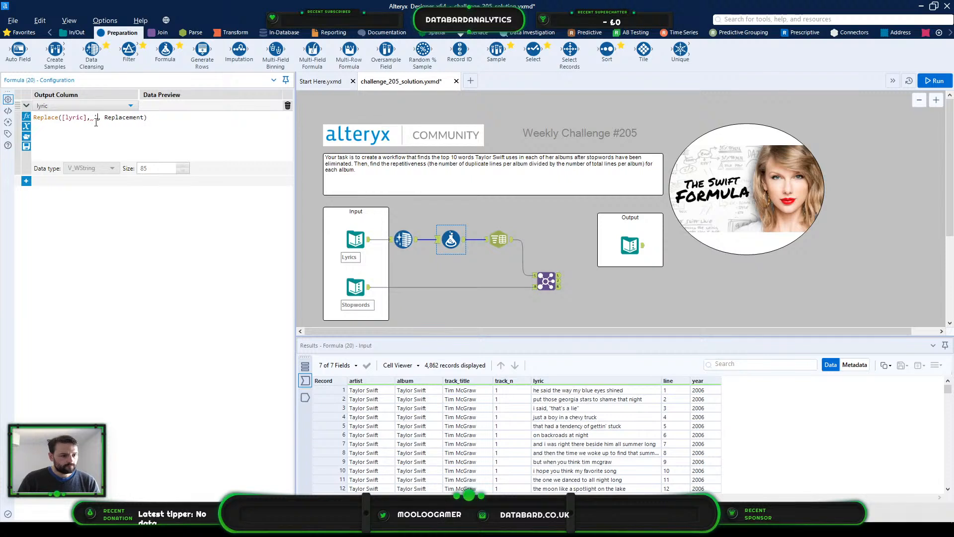
text(")
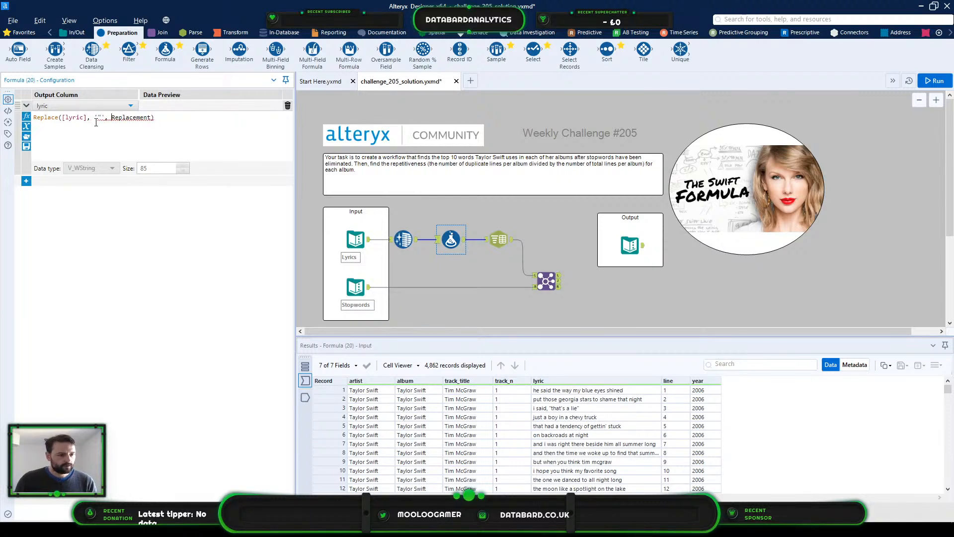
key(ctrl+shift+Right)
text('')
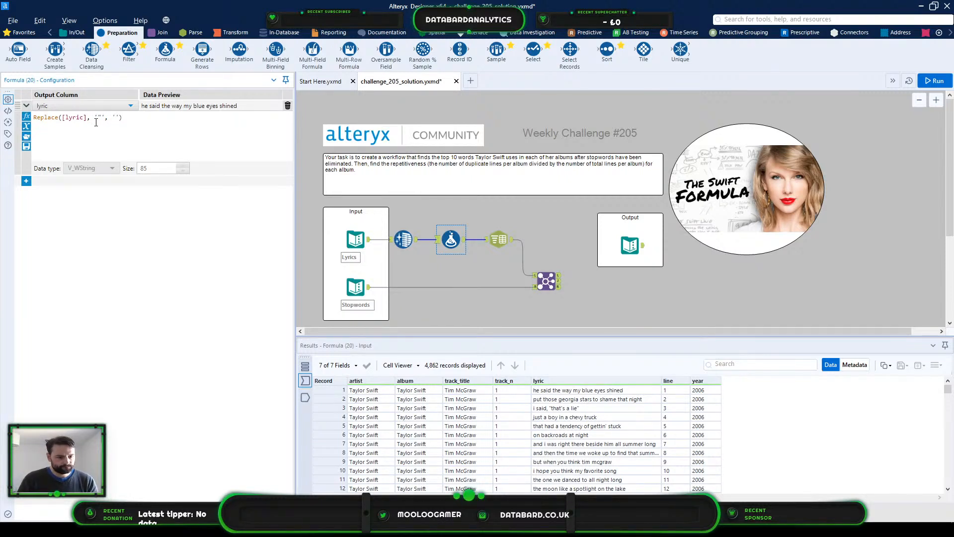
key(ctrl+r)
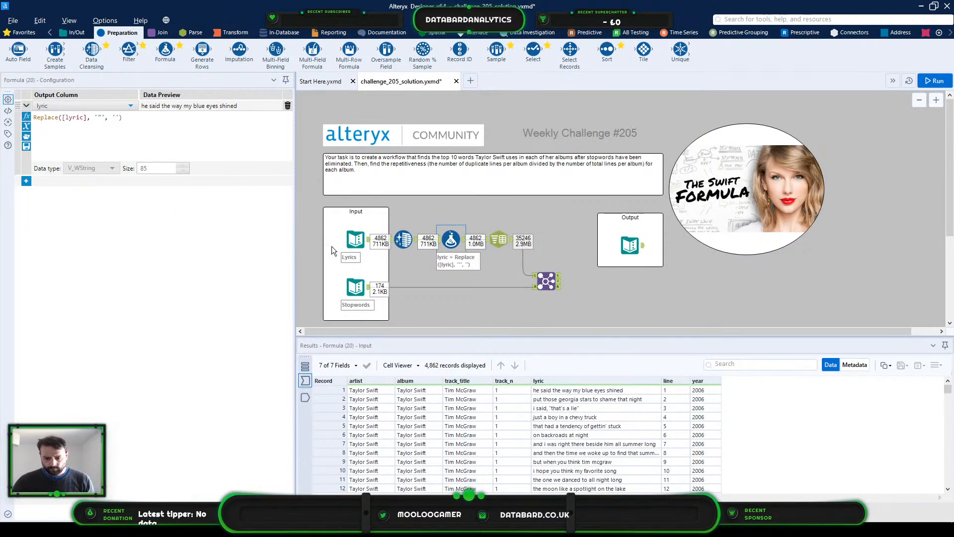
Step: Add a second lyric expression to the Formula tool, Replace([lyric], ',', ''), to strip commas, and rerun the workflow
click(592, 407)
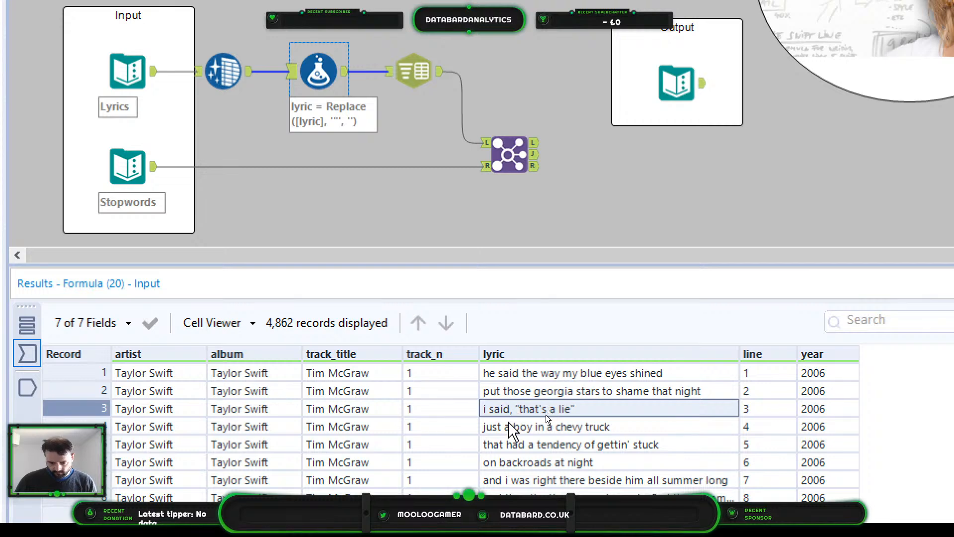
scroll(669, 440, down, 5)
scroll(683, 469, up, 5)
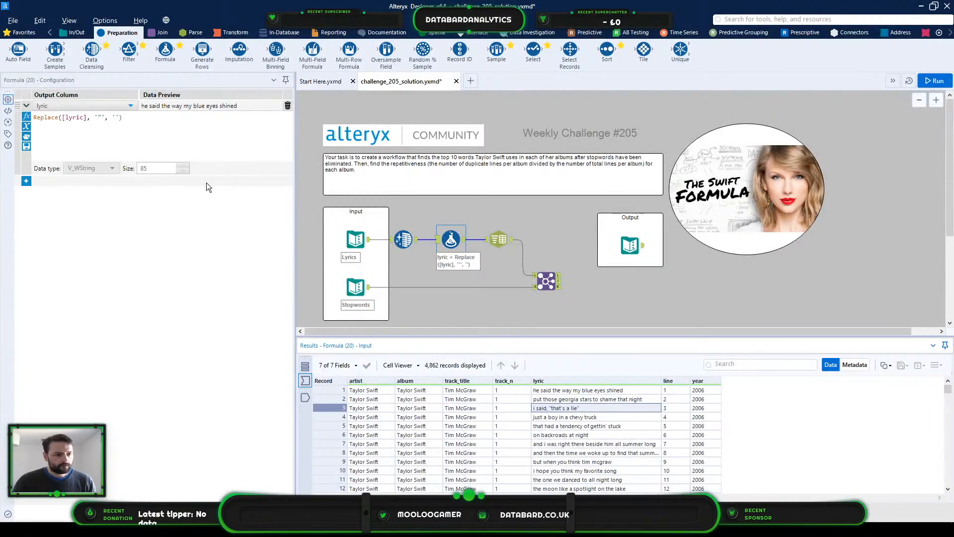
click(142, 122)
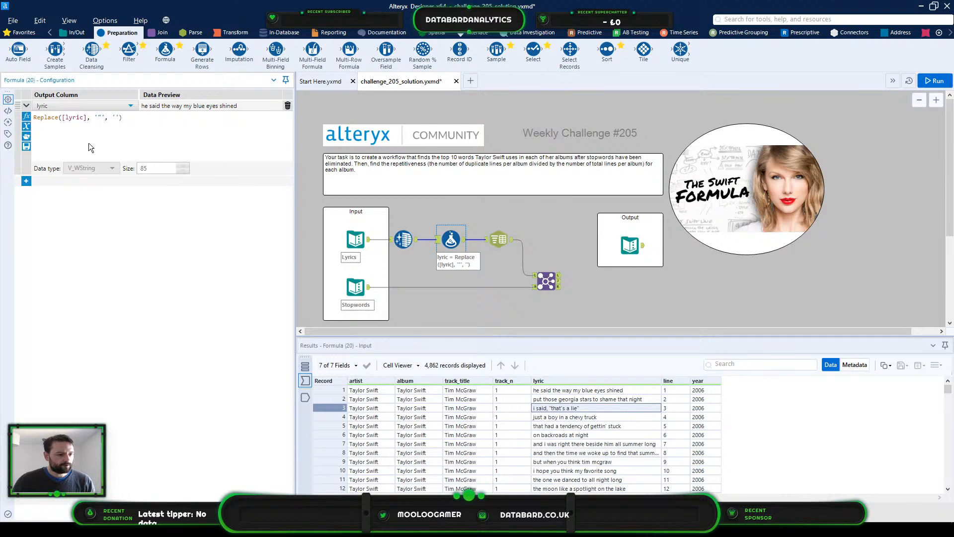
click(27, 182)
click(70, 181)
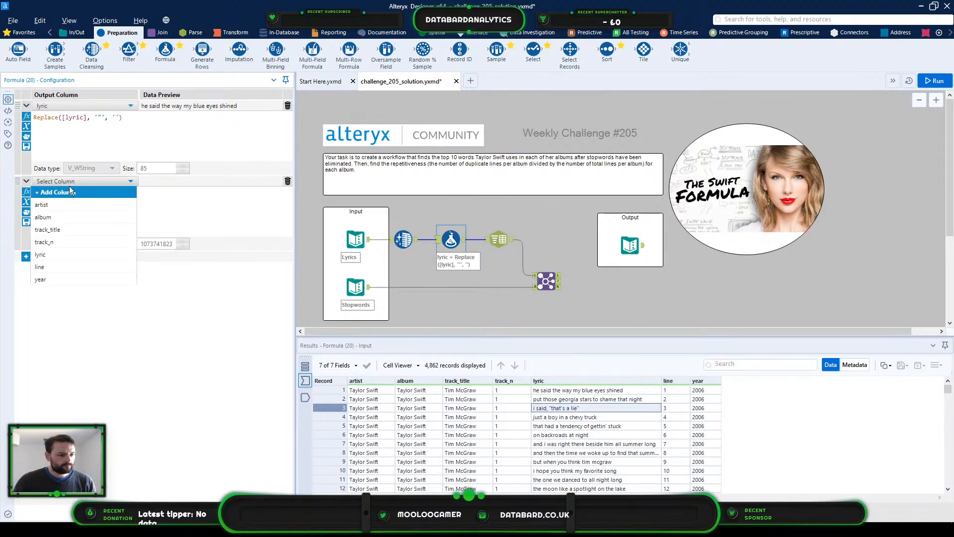
click(75, 242)
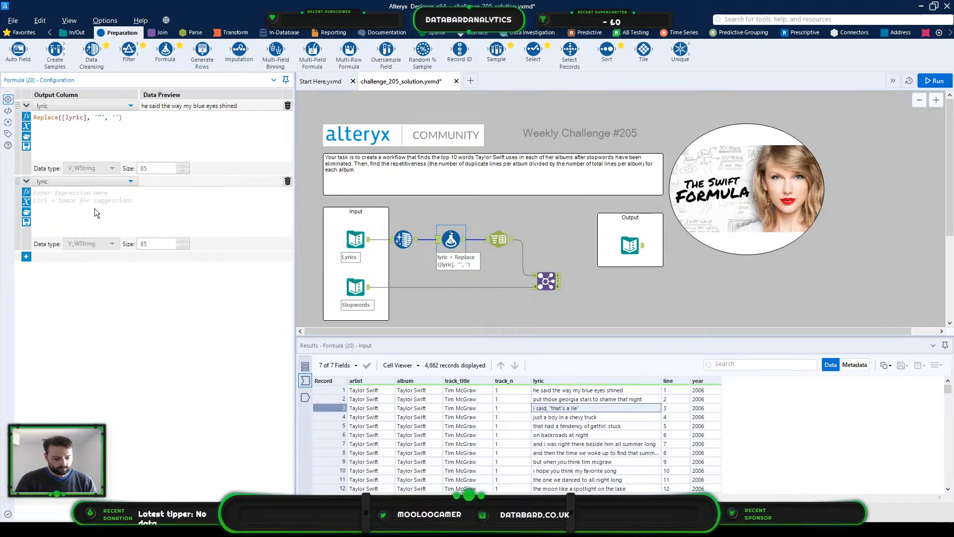
click(27, 212)
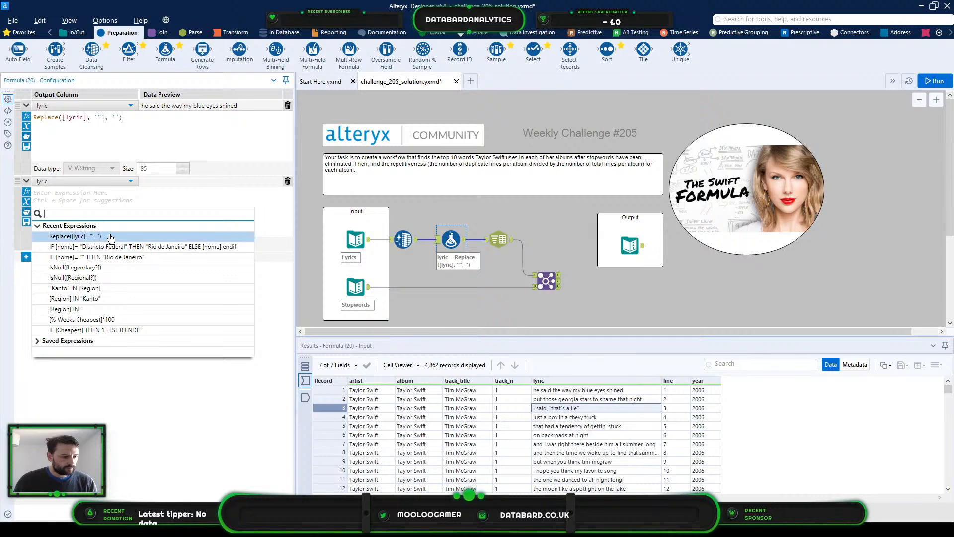
click(107, 237)
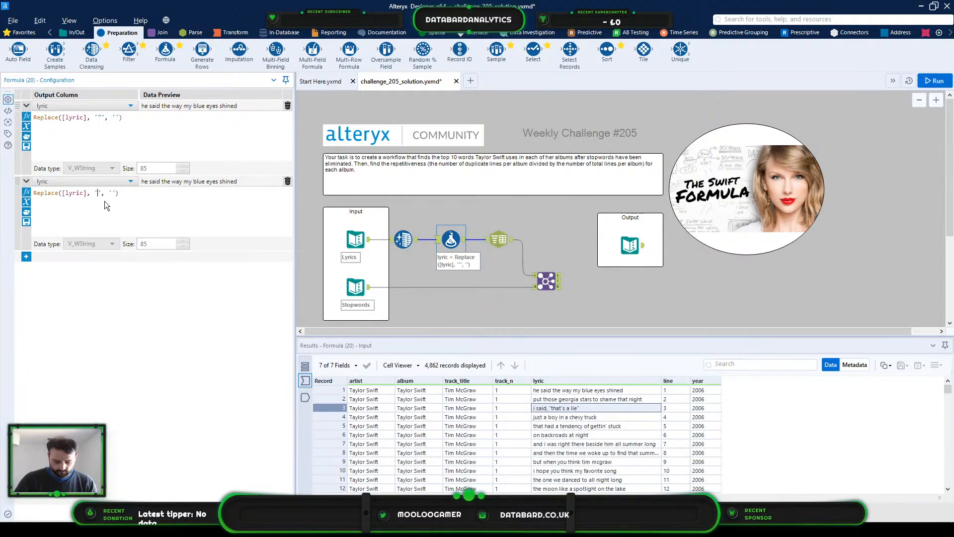
key(ctrl+r)
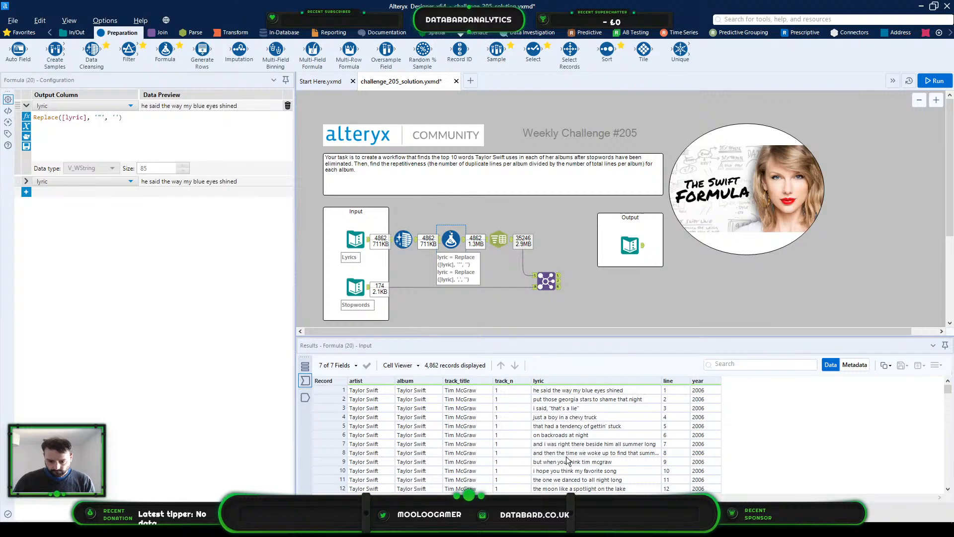
scroll(588, 456, up, 6)
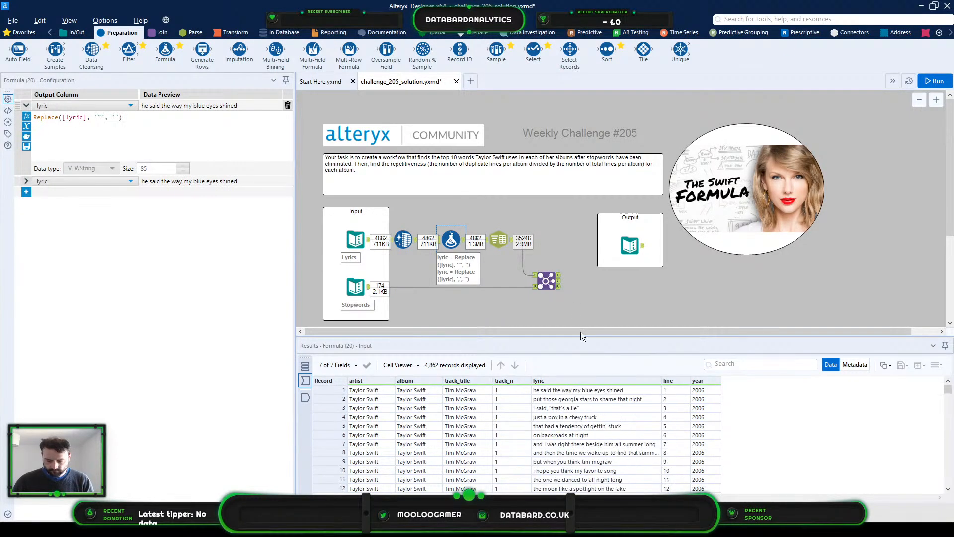
Step: Review the Join's left output, examining the unmatched lyric words for remaining blanks, encoded characters and apostrophes
click(557, 276)
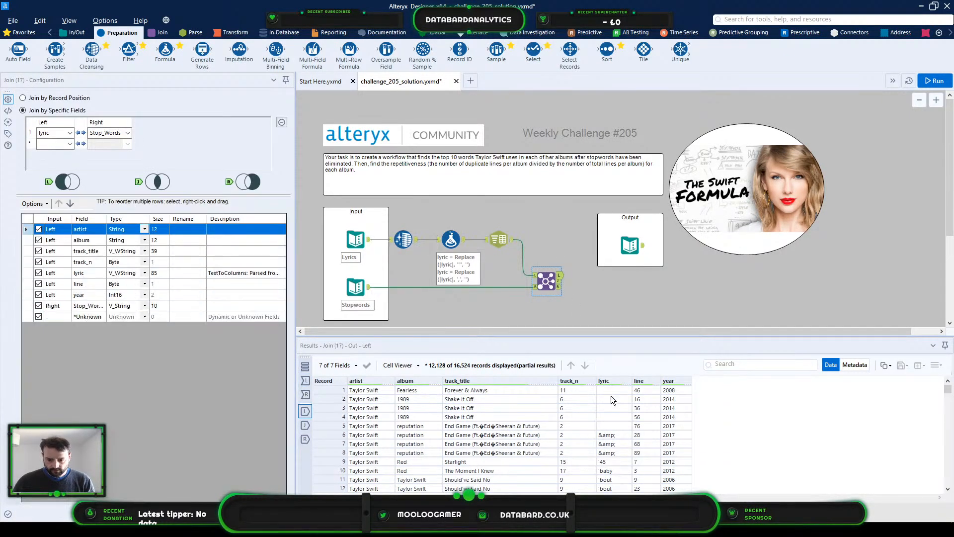
click(610, 396)
drag(621, 435, 624, 452)
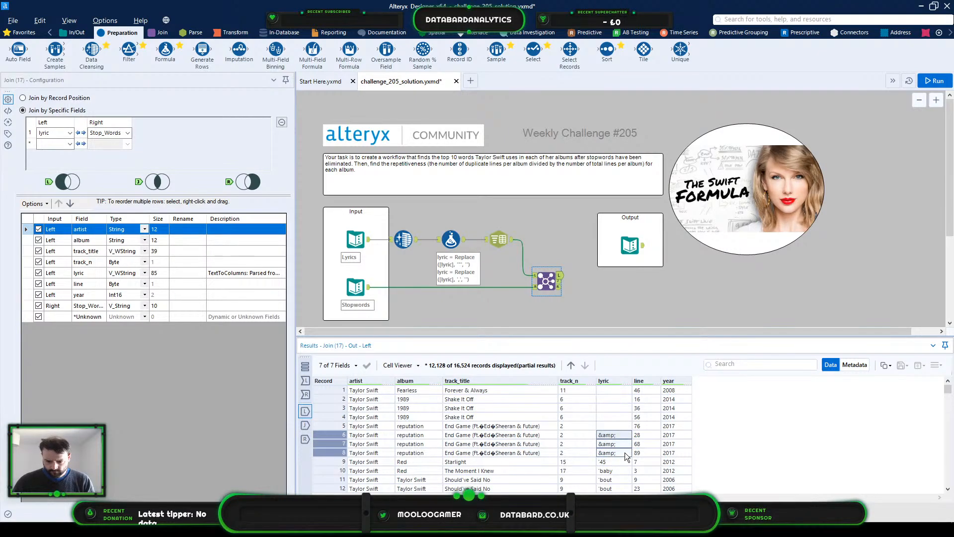
scroll(625, 452, down, 7)
scroll(625, 452, up, 7)
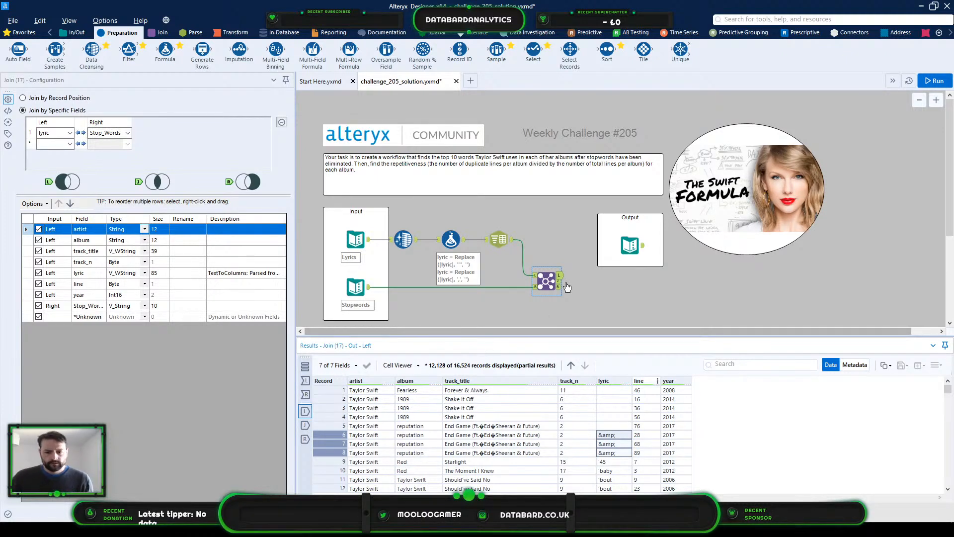
scroll(646, 433, down, 4)
scroll(646, 436, down, 20)
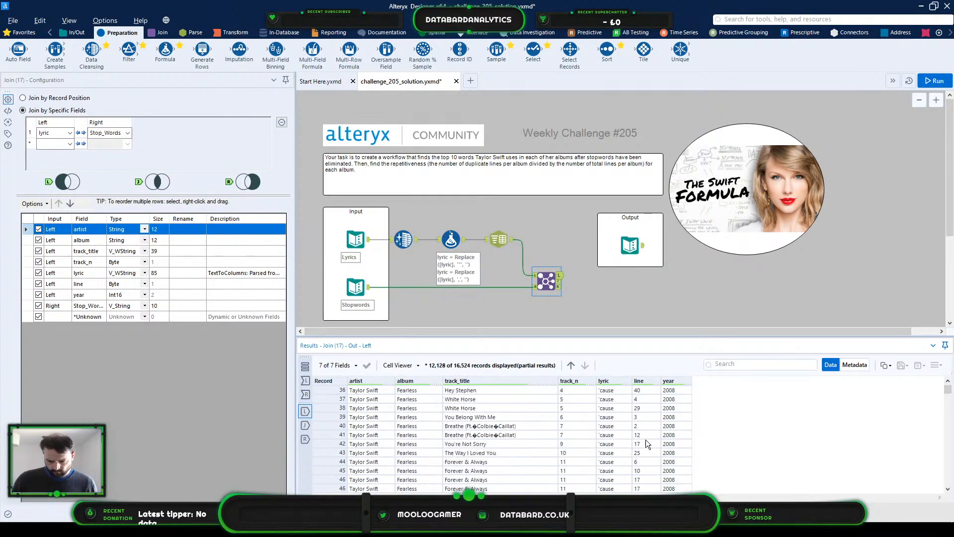
scroll(648, 441, up, 9)
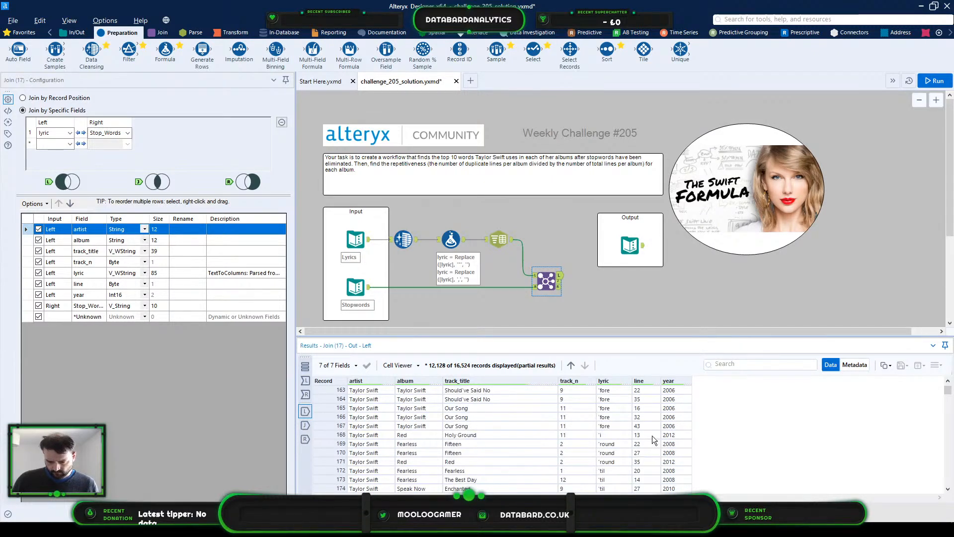
scroll(652, 436, up, 20)
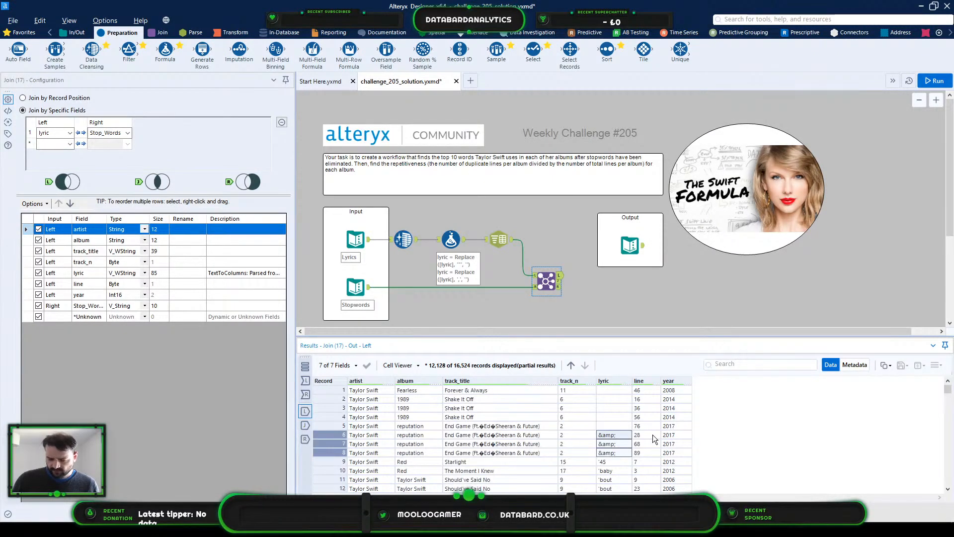
click(624, 390)
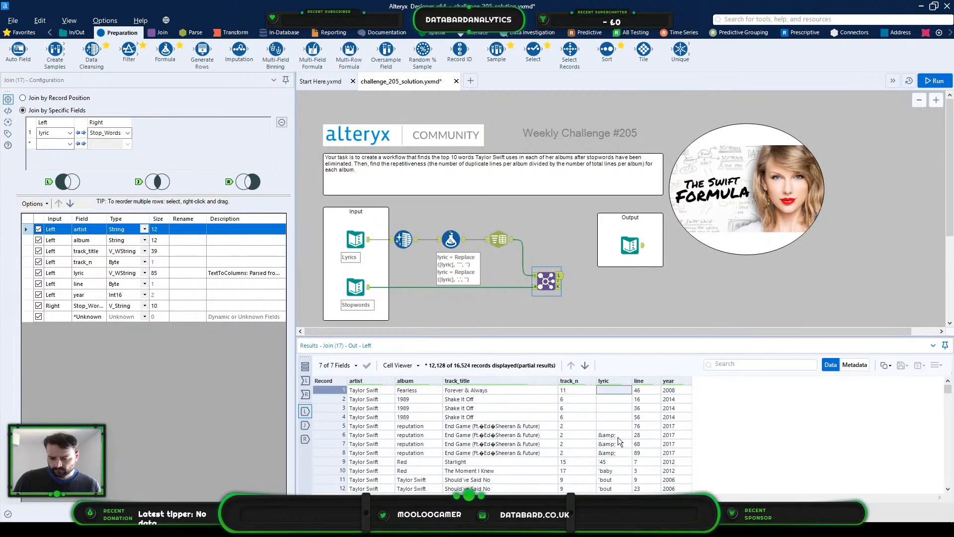
Step: Connect a Summarize tool to the Join's left output and move both tools slightly lower on the canvas
click(232, 32)
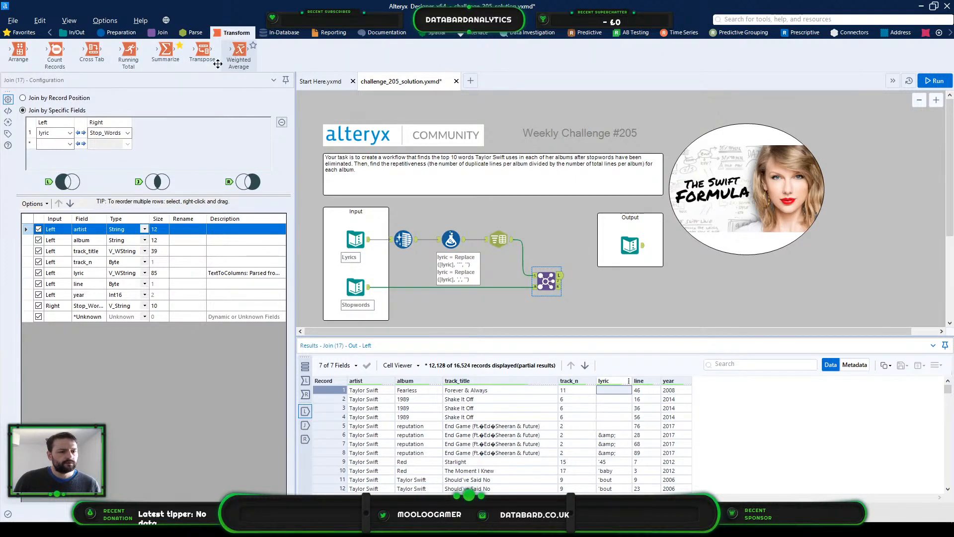
drag(166, 50, 595, 276)
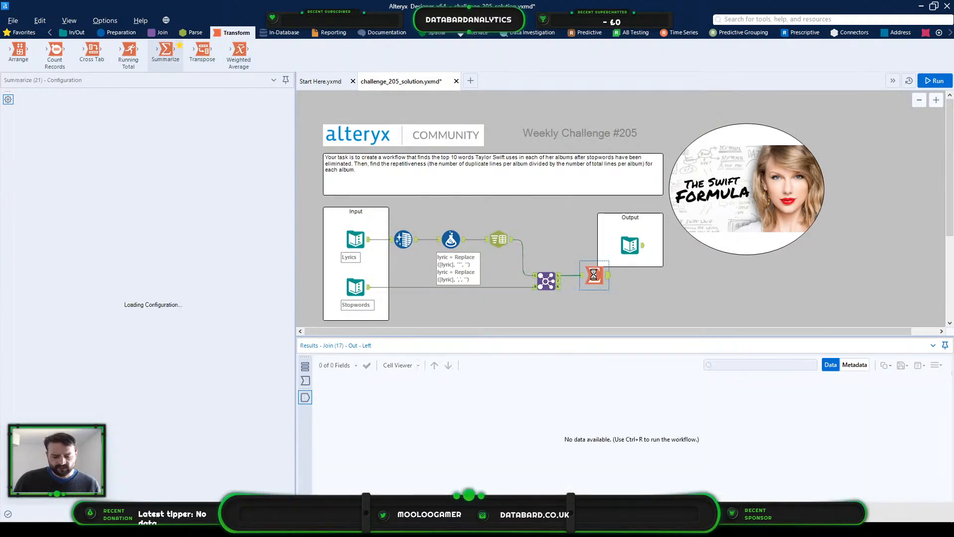
drag(646, 313, 546, 294)
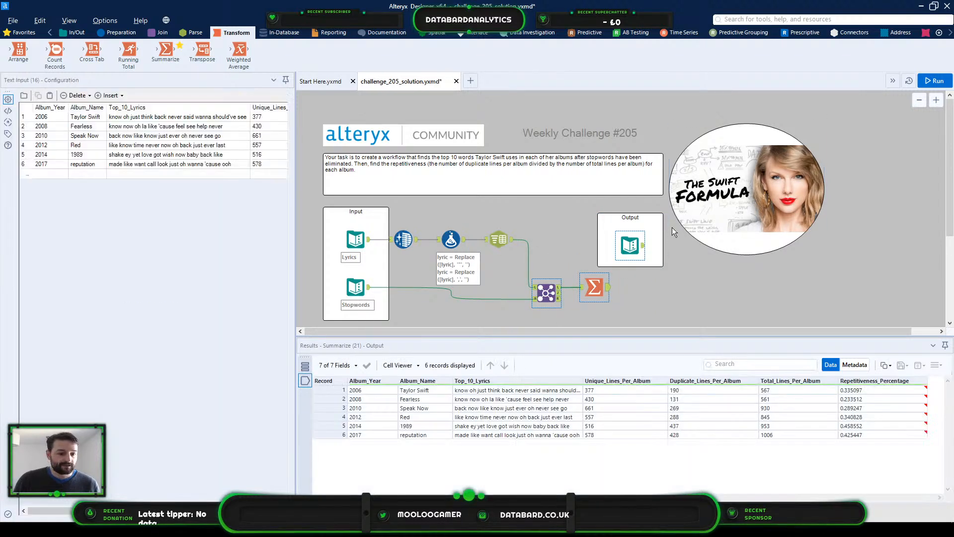
Step: Check the expected Top_10_Lyrics column, and set the Summarize tool to group by lyric and count lyric
drag(512, 393, 522, 434)
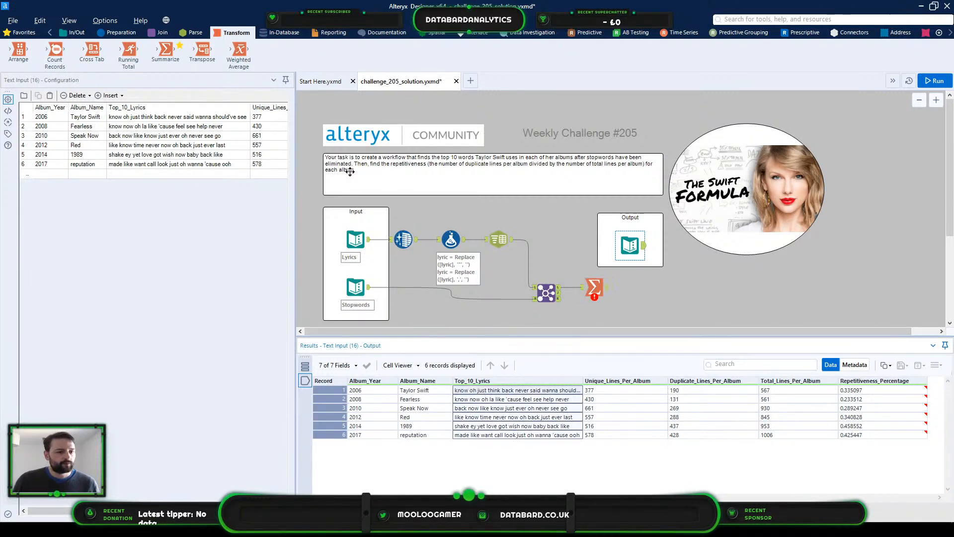
click(593, 286)
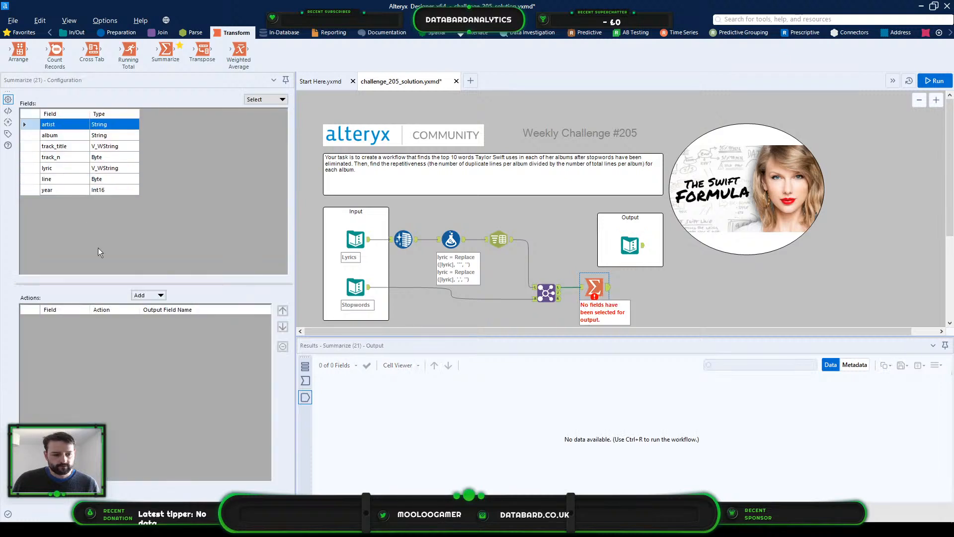
click(61, 168)
click(155, 295)
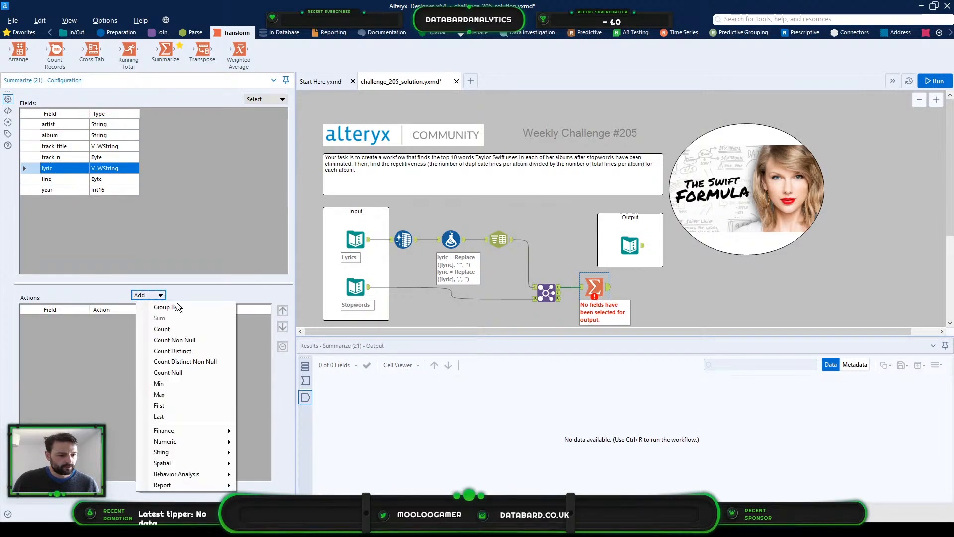
click(178, 308)
click(148, 295)
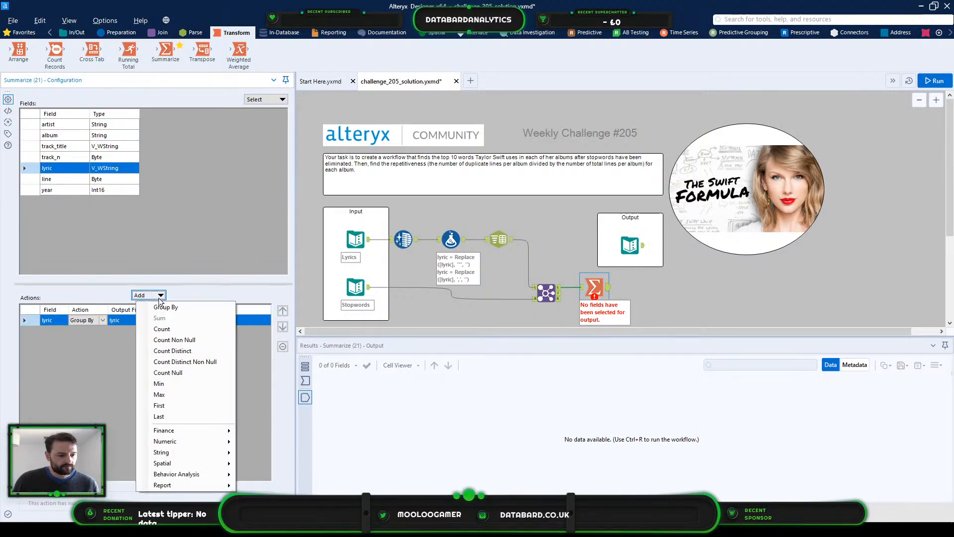
click(167, 328)
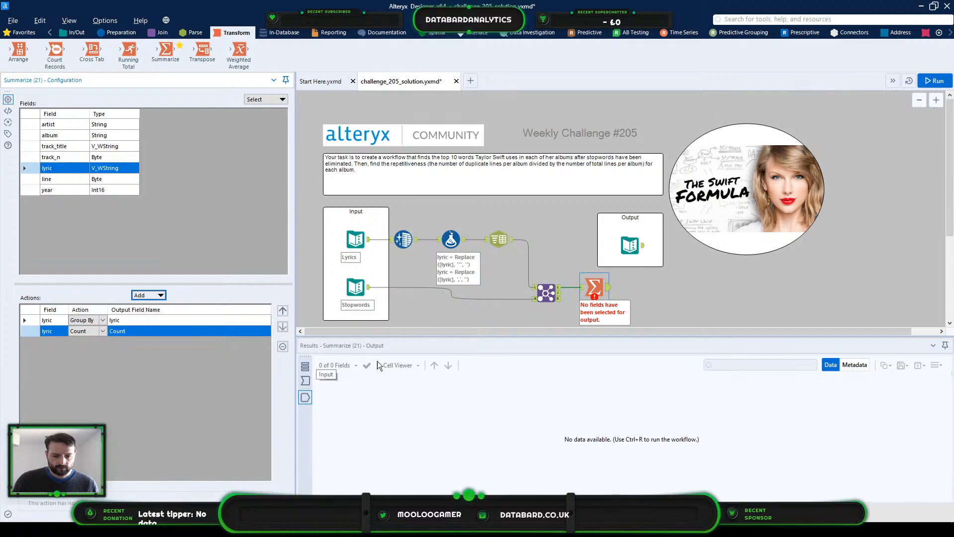
Step: Check the expected output's album year and name columns, and add Group By actions for album and year to the Summarize tool
click(630, 245)
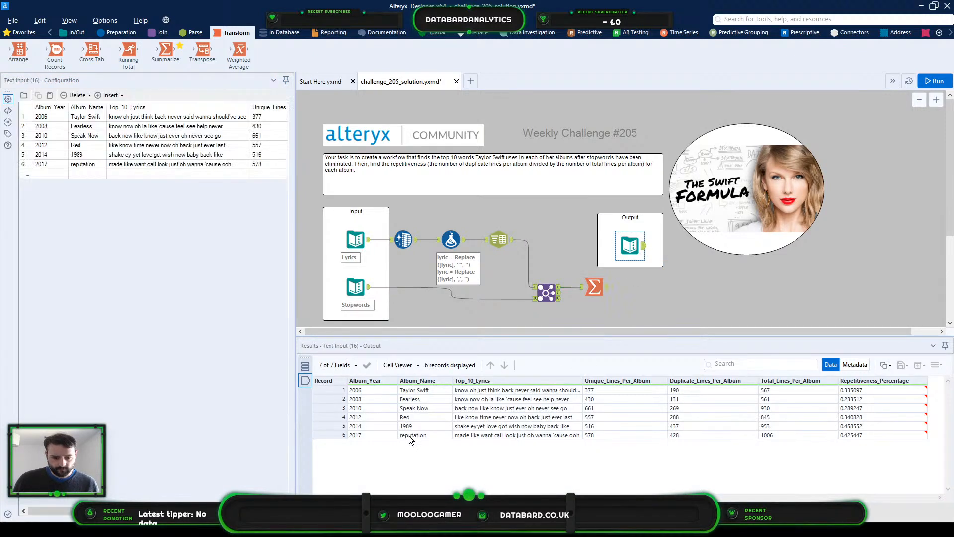
drag(374, 389, 440, 442)
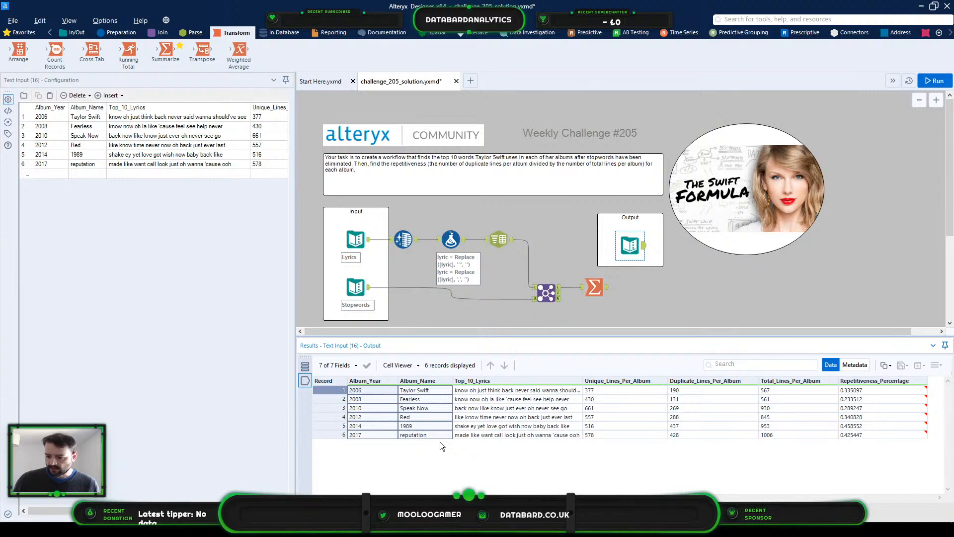
click(595, 287)
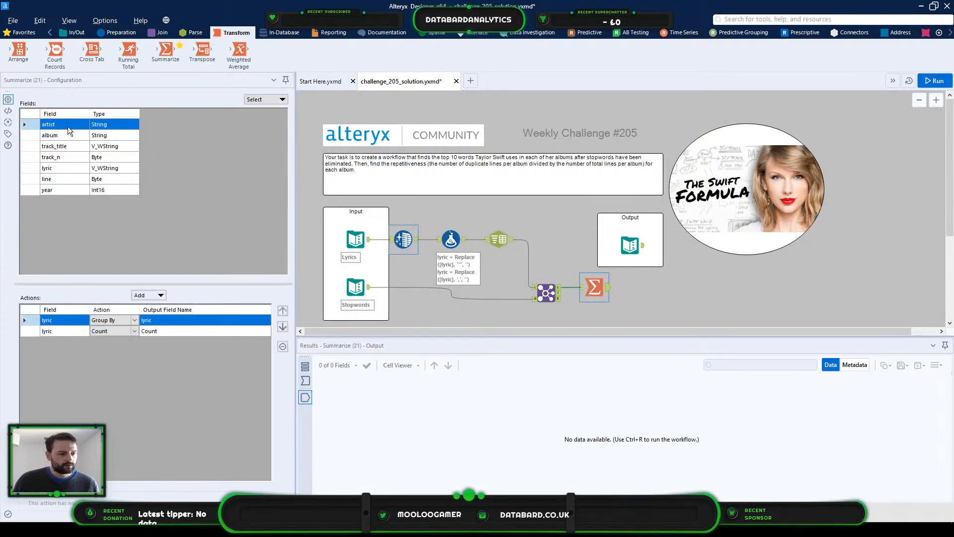
click(52, 189)
ctrl+click(57, 137)
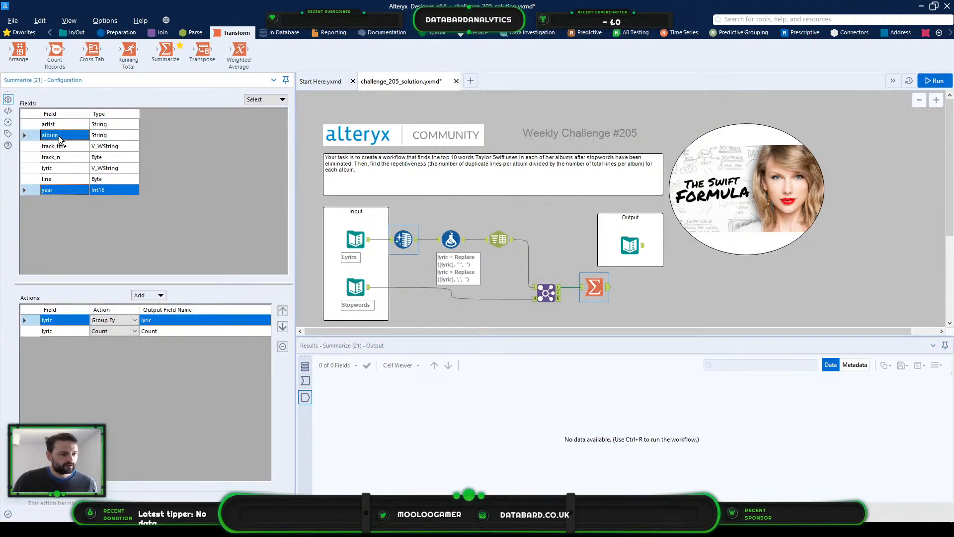
click(154, 297)
click(181, 309)
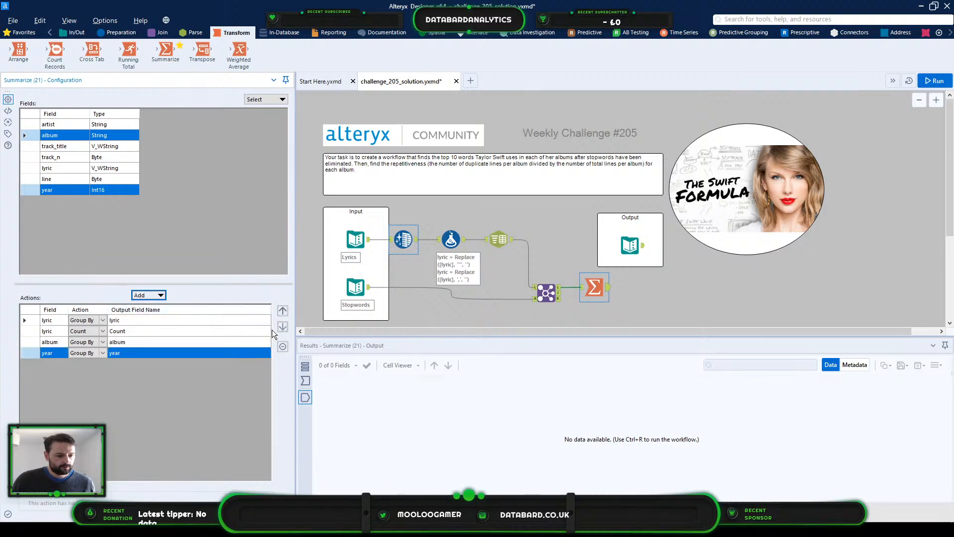
Step: Reorder the Summarize actions to year, album, lyric, Count, and run the workflow to inspect the word counts
shift+click(31, 342)
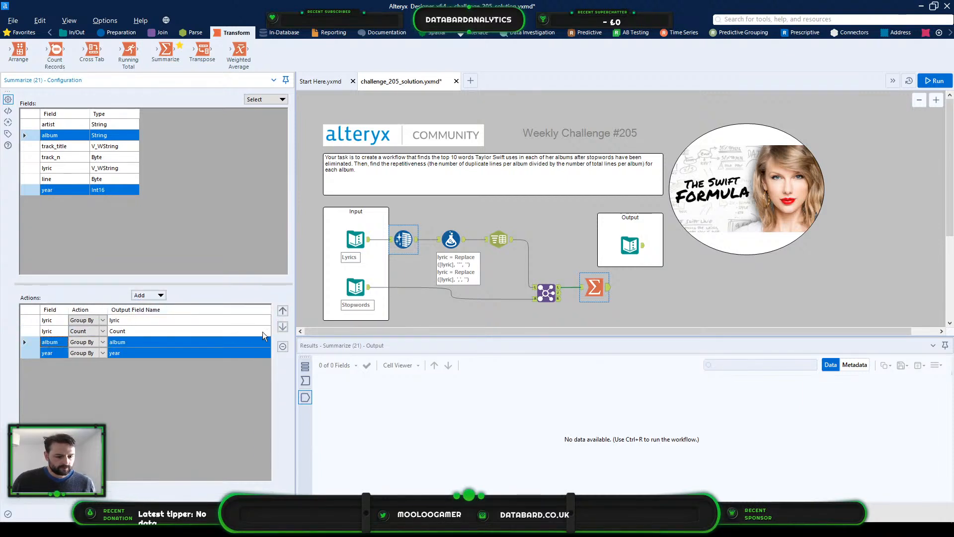
click(283, 310)
click(283, 310)
click(50, 330)
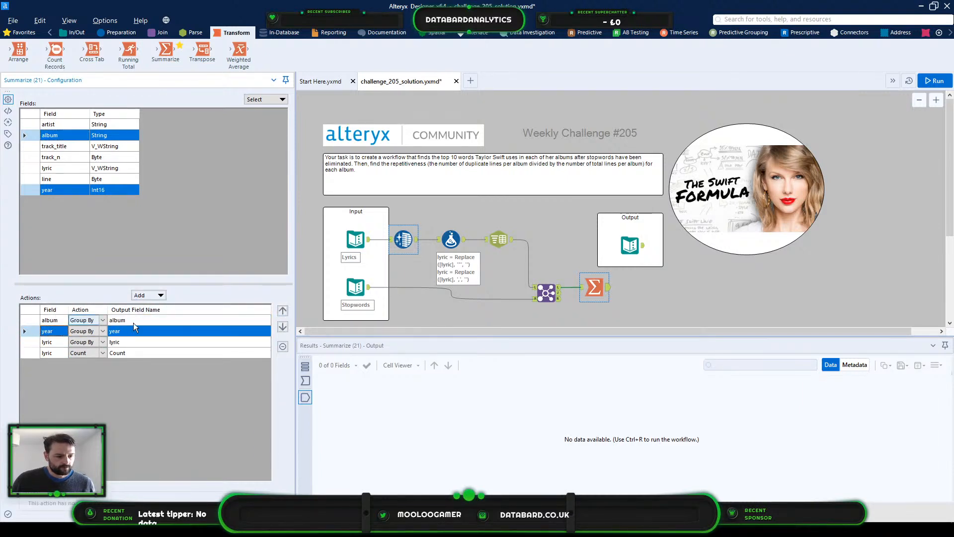
click(283, 310)
key(ctrl+r)
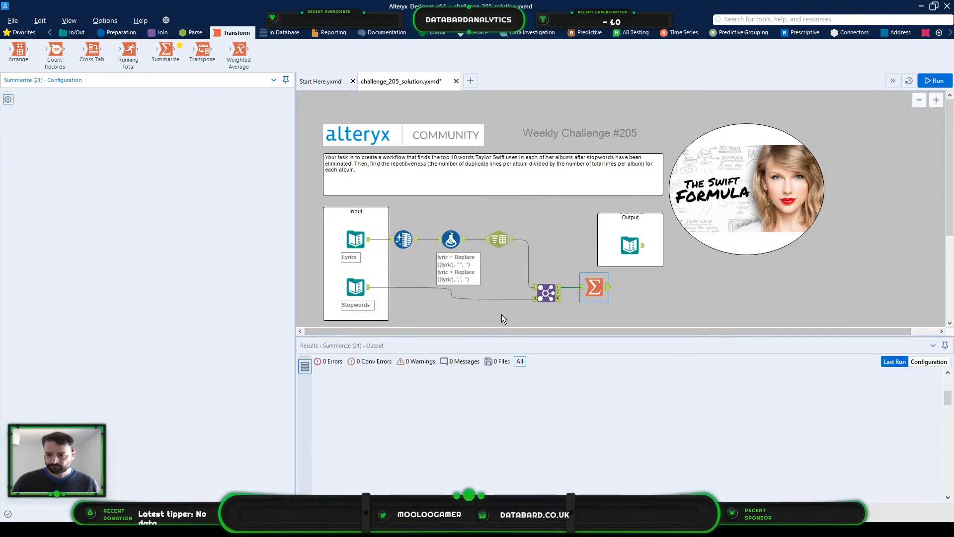
click(598, 288)
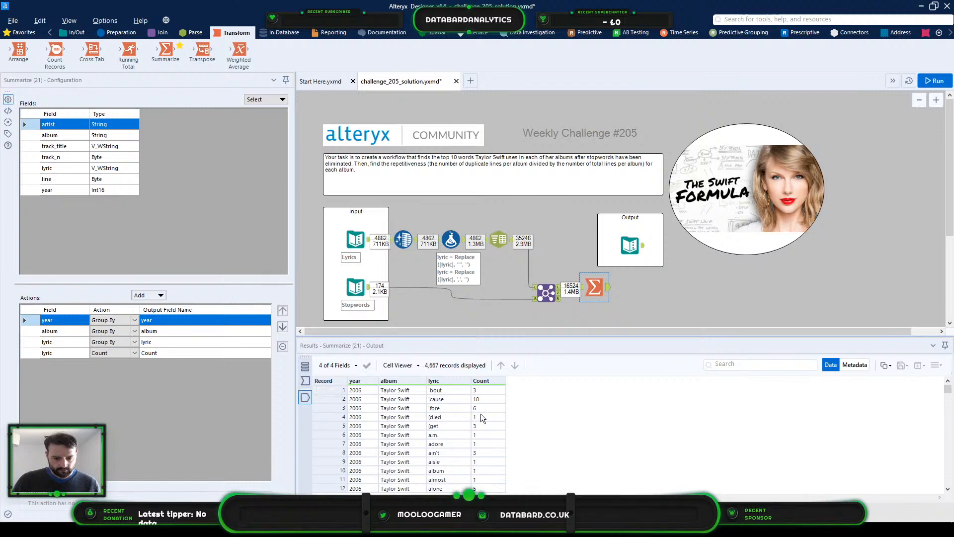
drag(480, 390, 489, 359)
scroll(372, 415, up, 9)
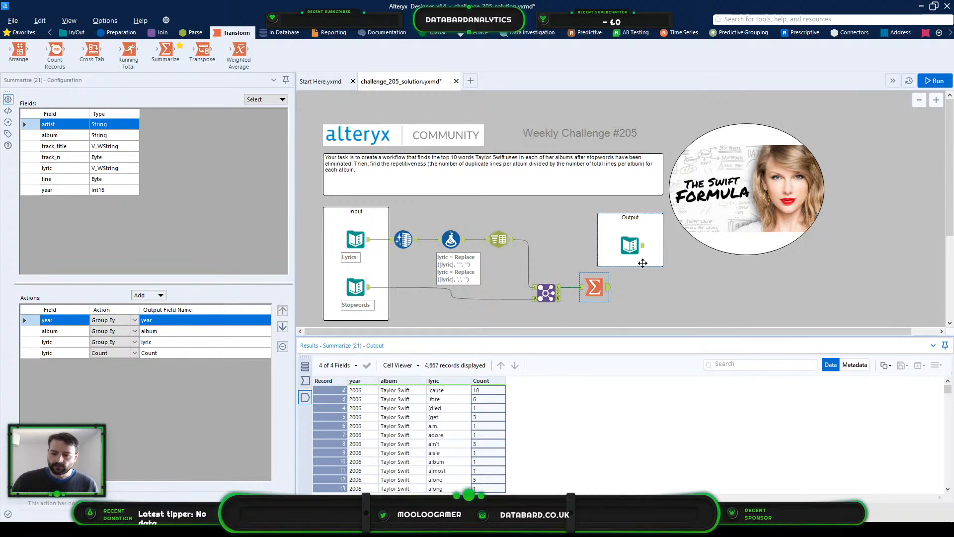
Step: Add a Sort tool after Summarize, sorting by year and album in ascending order
click(117, 32)
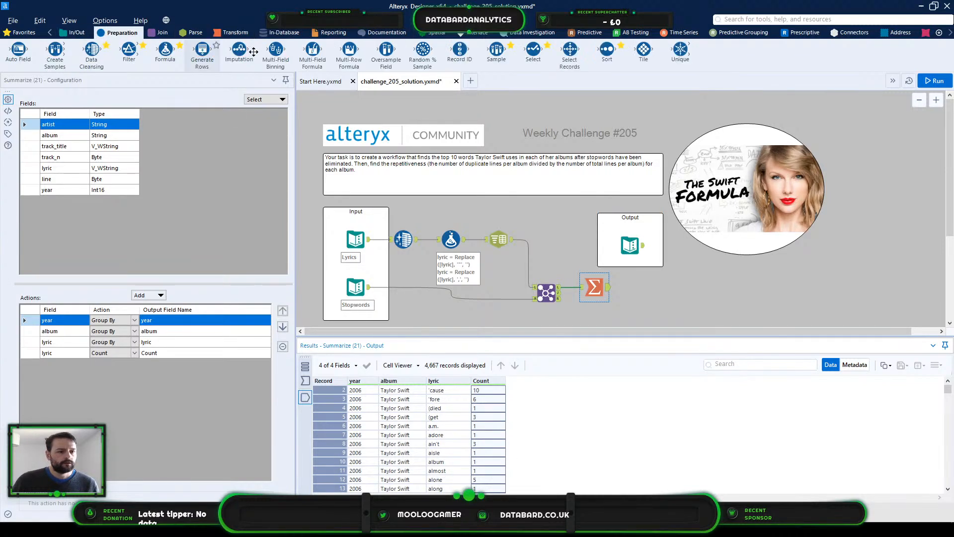
drag(607, 49, 648, 287)
click(74, 127)
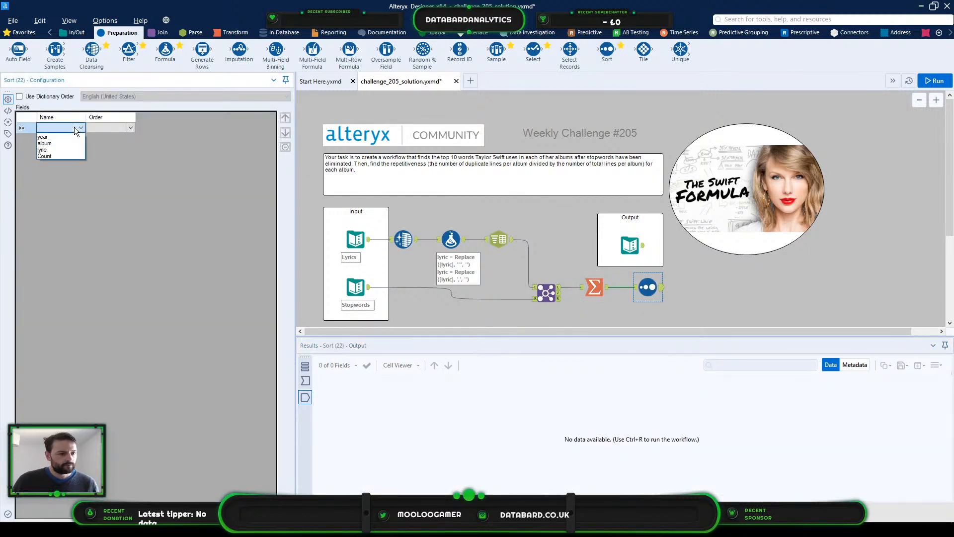
click(74, 139)
click(80, 139)
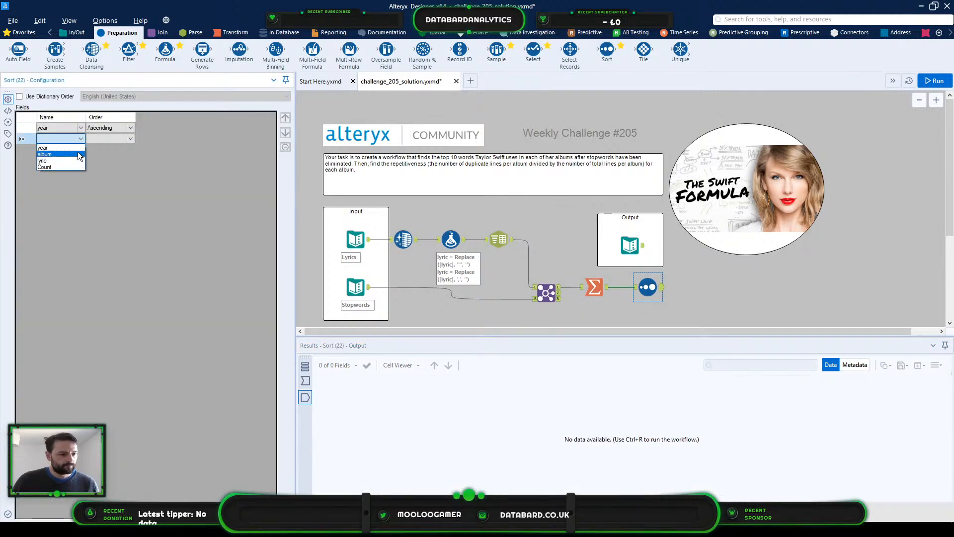
click(79, 154)
Step: Add Count in descending order as the third sort field and run the workflow
click(80, 149)
click(75, 177)
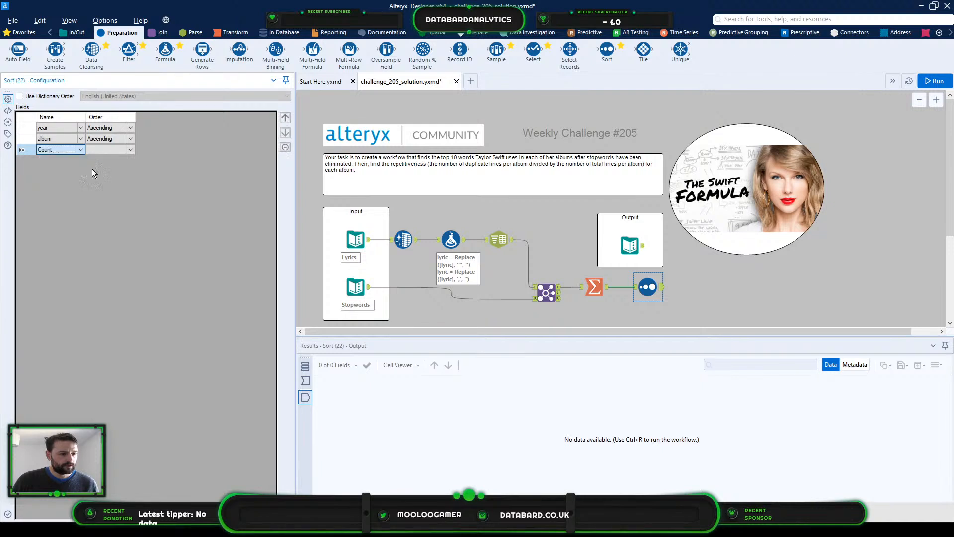
click(113, 149)
click(130, 149)
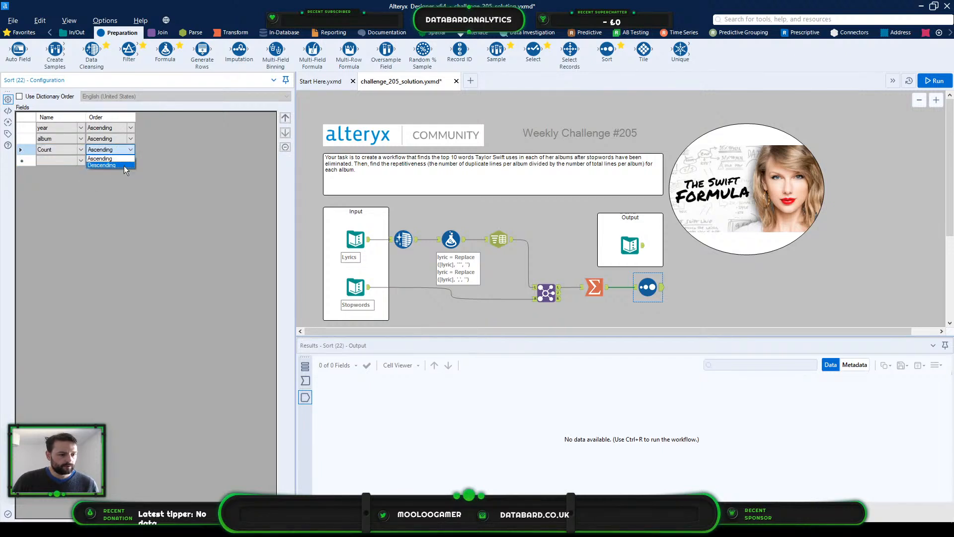
click(124, 166)
key(ctrl+r)
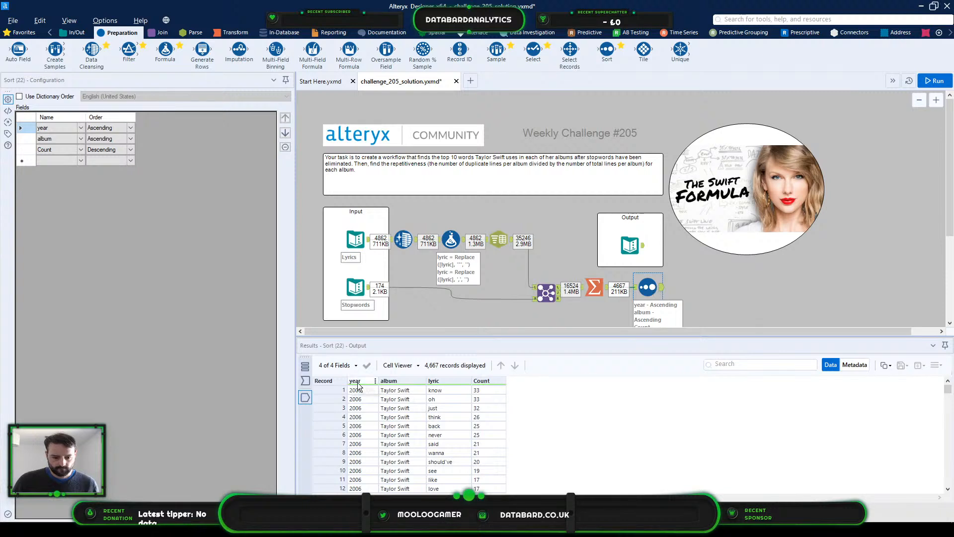
Step: Review the most frequent words in the sorted output and add a Sample tool after Sort
scroll(458, 388, down, 3)
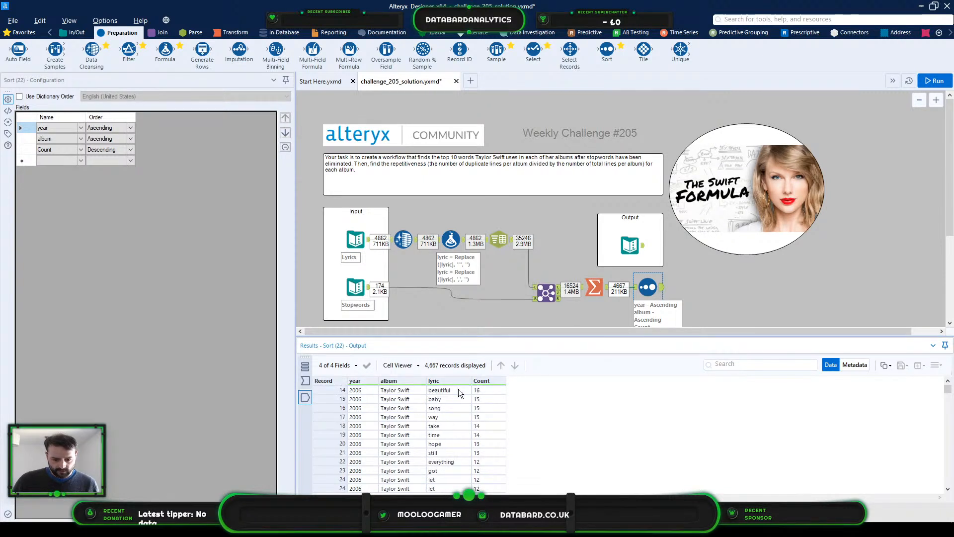
scroll(453, 425, up, 3)
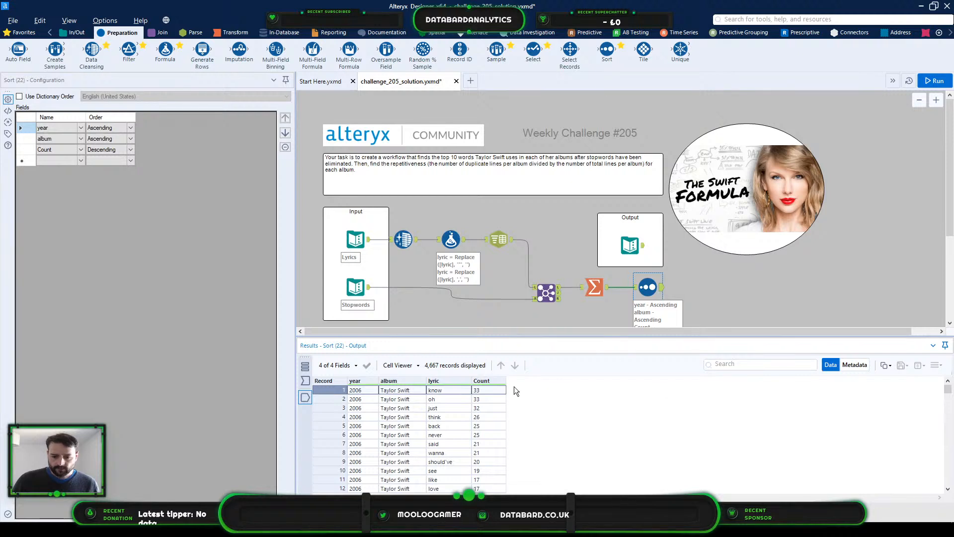
drag(435, 393, 485, 455)
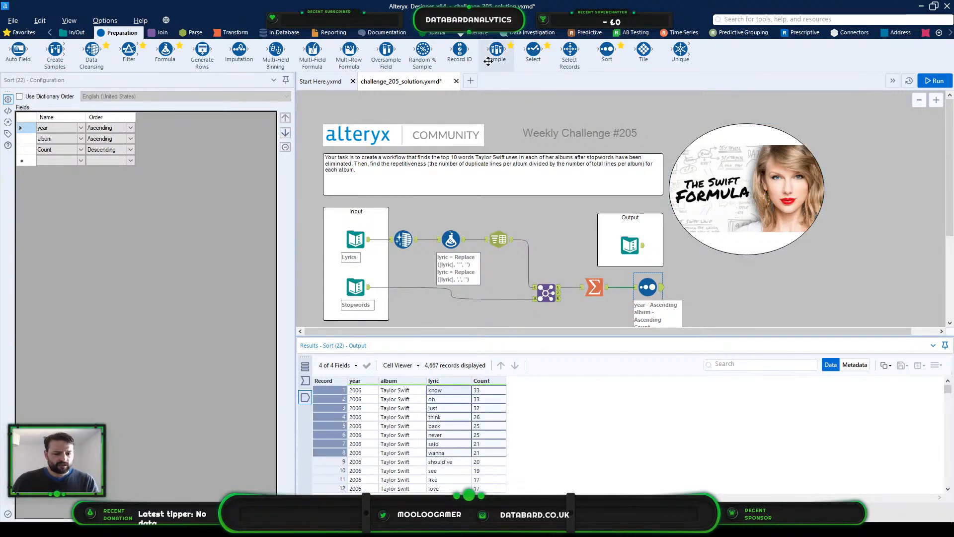
drag(489, 61, 696, 287)
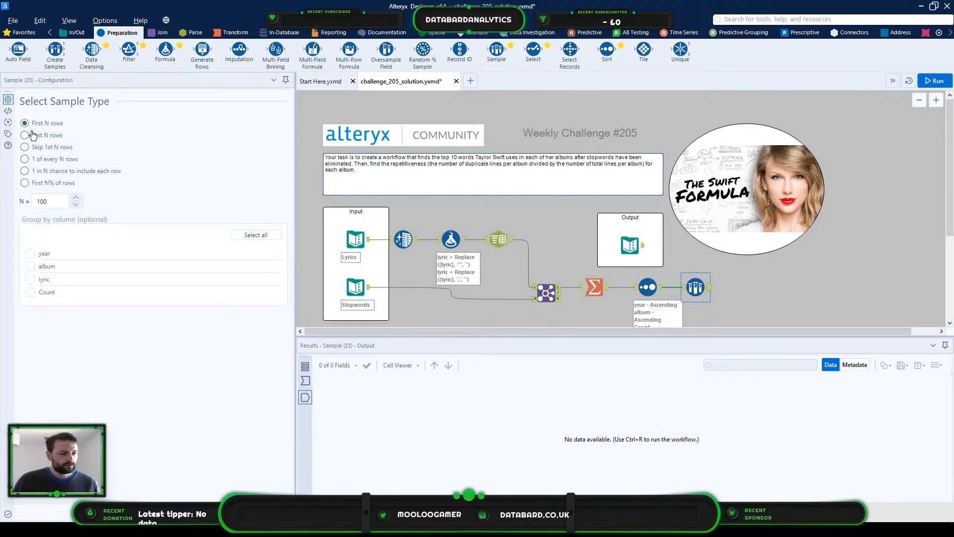
Step: Configure the Sample tool to keep the first 10 rows grouped by year and album, and run the workflow
click(61, 204)
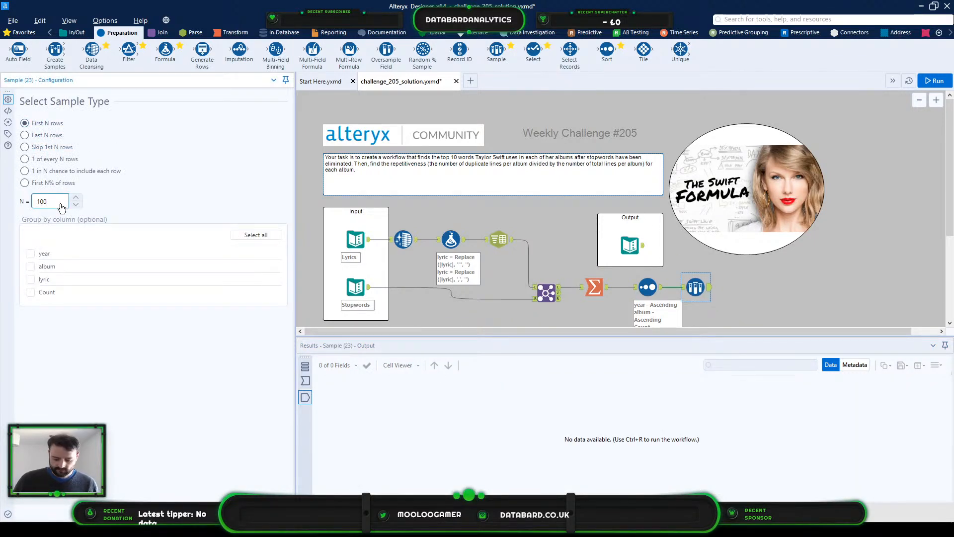
click(30, 254)
click(31, 266)
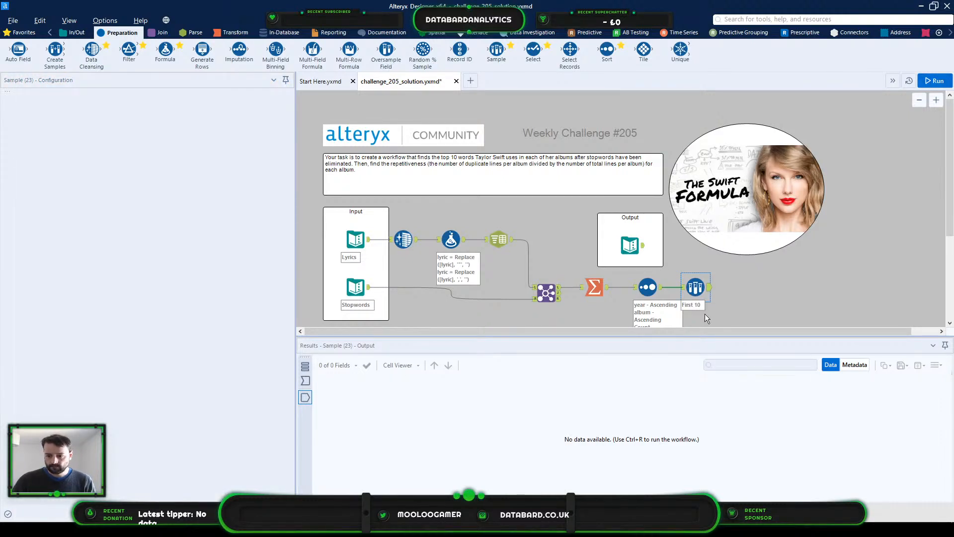
key(ctrl+r)
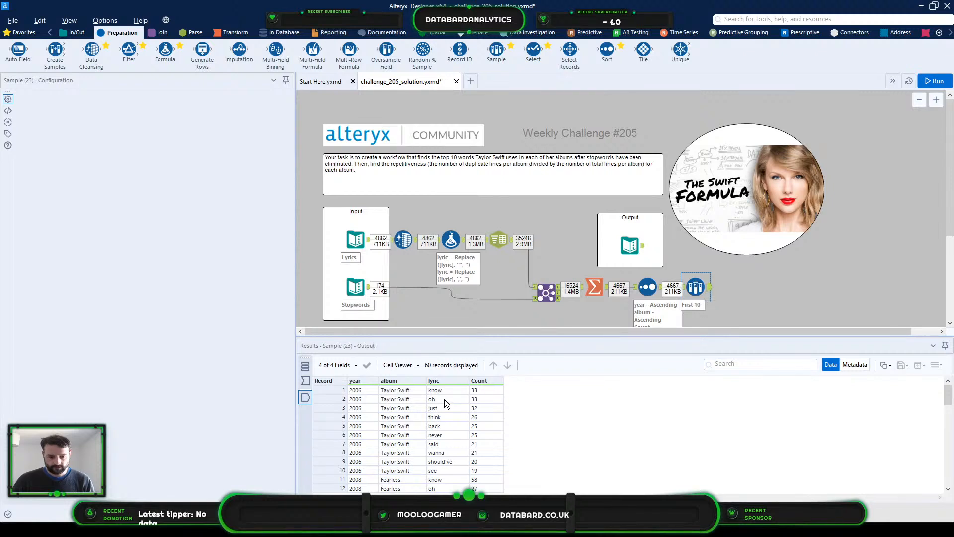
Step: Compare the sampled words per album with the Top_10_Lyrics column of the expected output
scroll(447, 401, down, 1)
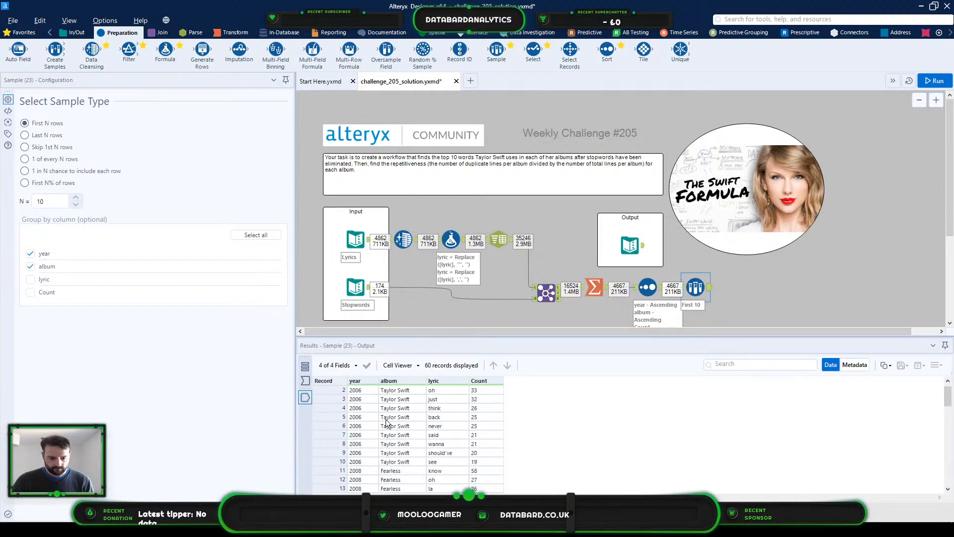
click(334, 393)
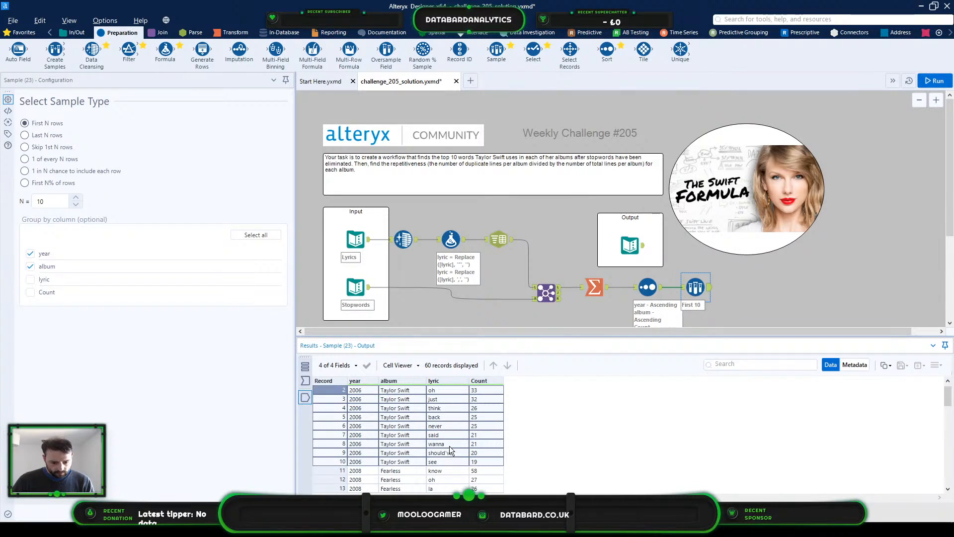
click(630, 244)
click(458, 390)
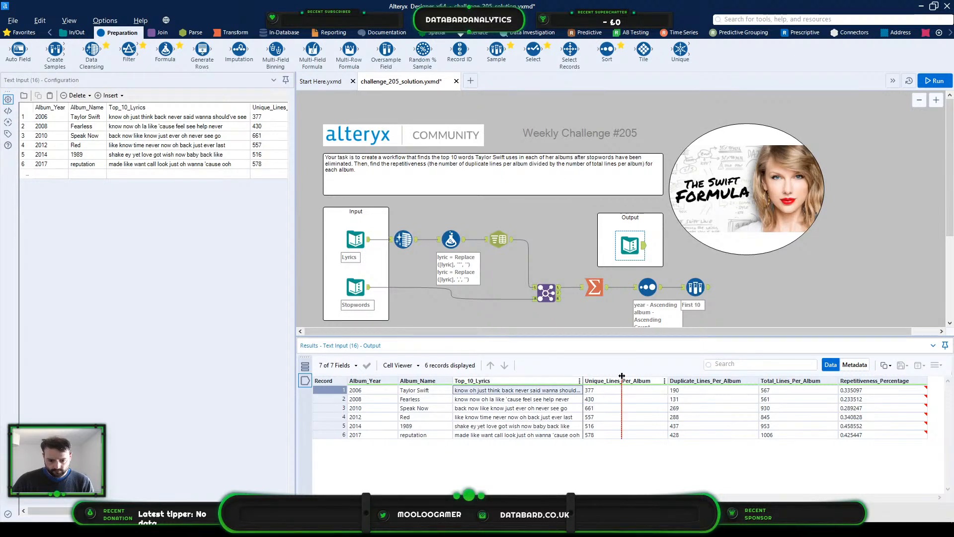
double_click(583, 380)
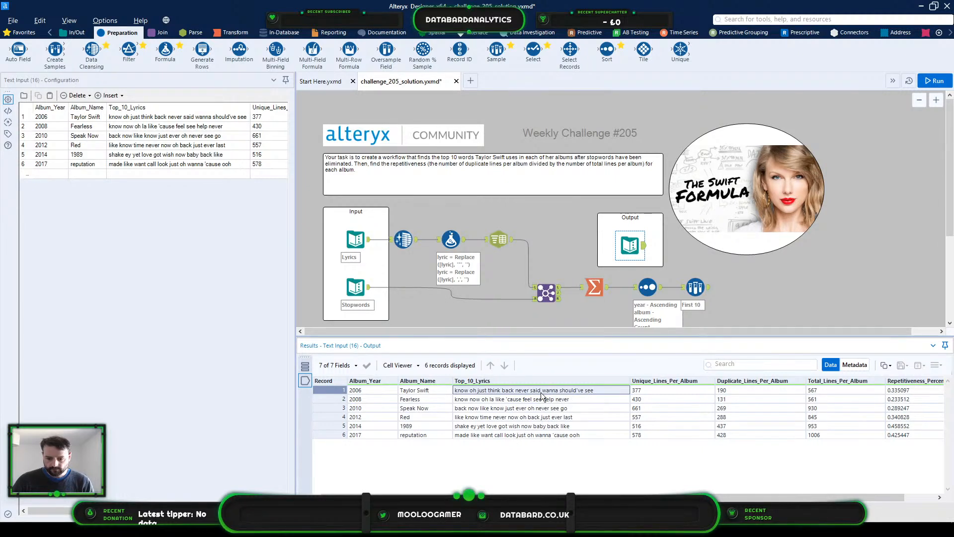
click(704, 289)
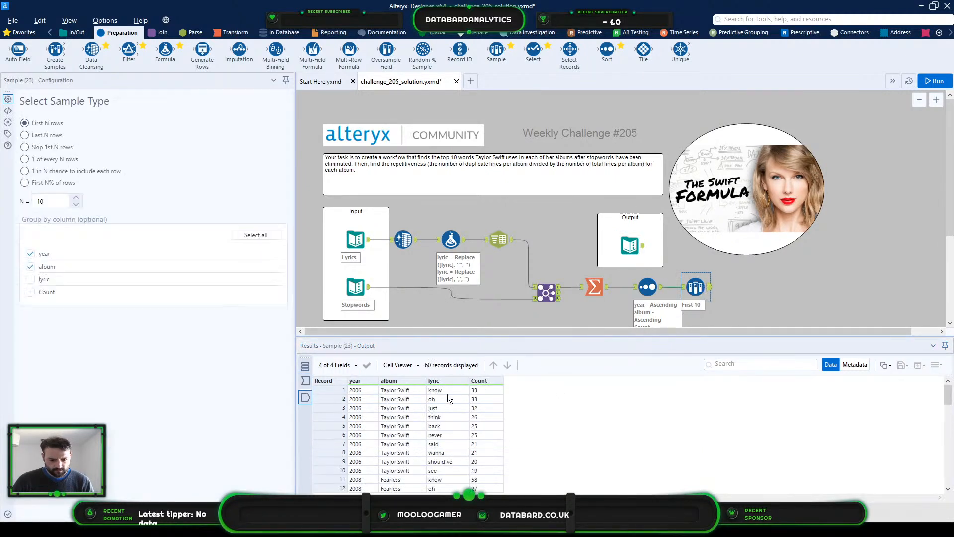
click(452, 389)
scroll(491, 418, down, 3)
scroll(489, 408, up, 3)
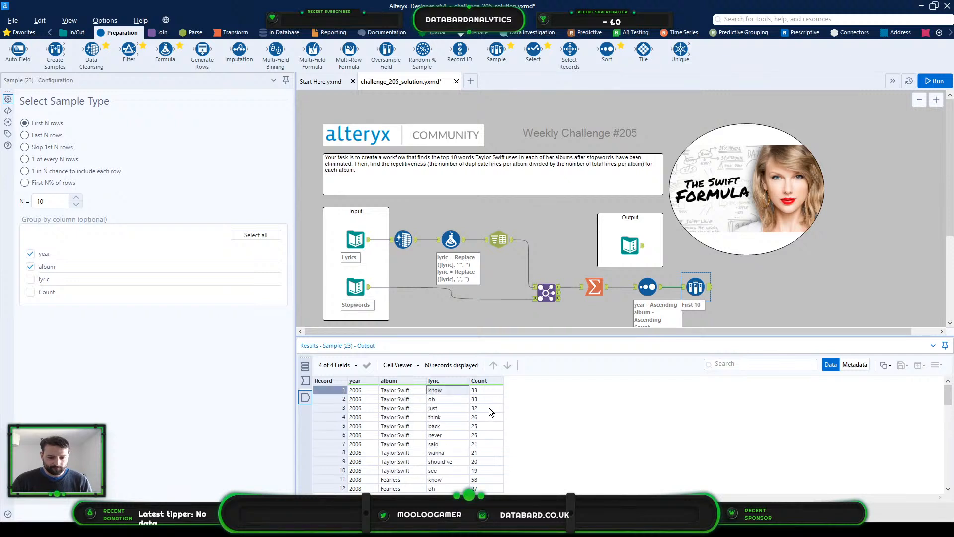
scroll(488, 413, down, 3)
scroll(487, 416, up, 3)
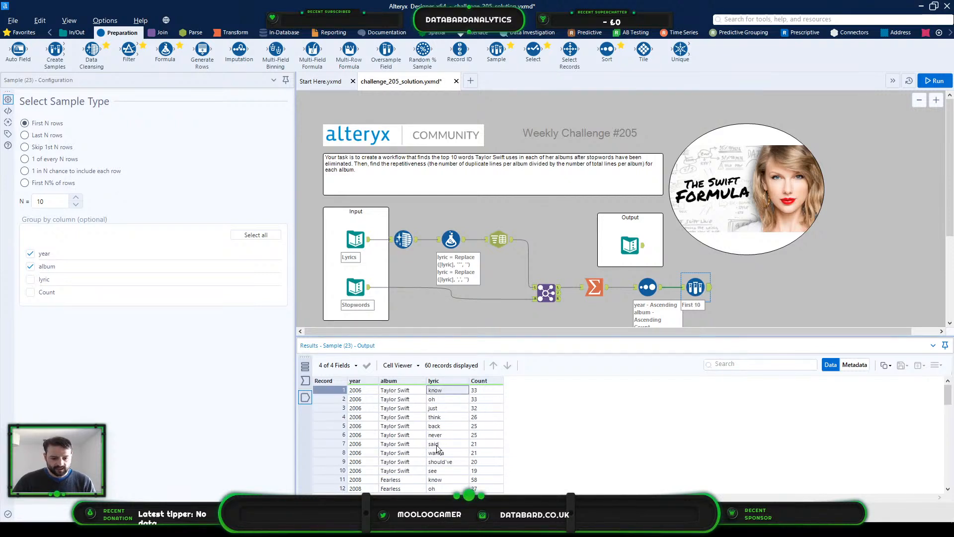
Step: Add a Summarize tool after Sample and group it by year and album
click(236, 32)
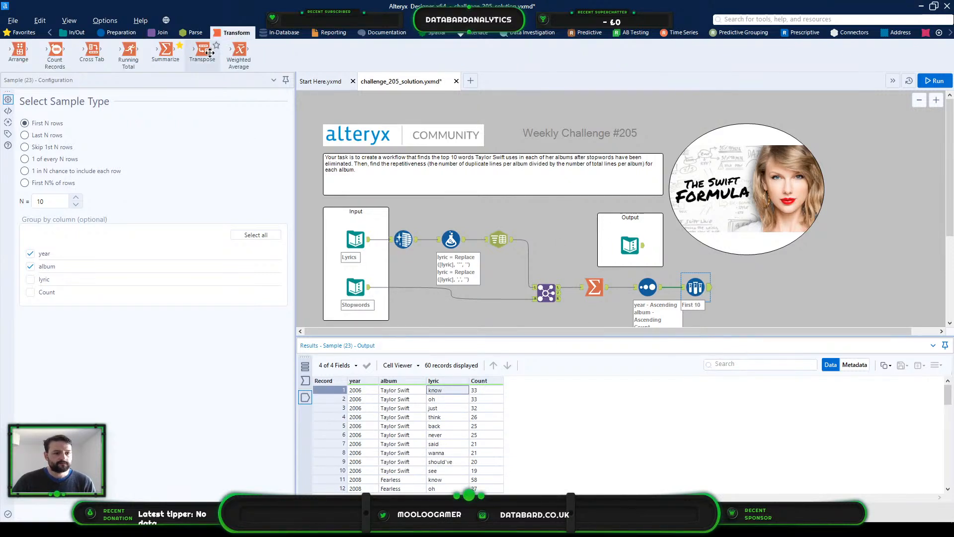
drag(165, 50, 743, 286)
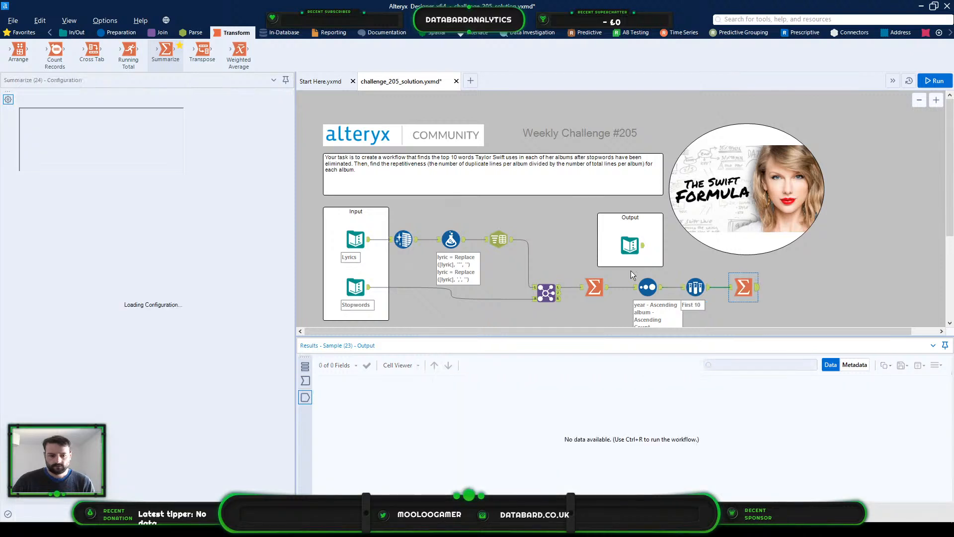
shift+click(60, 138)
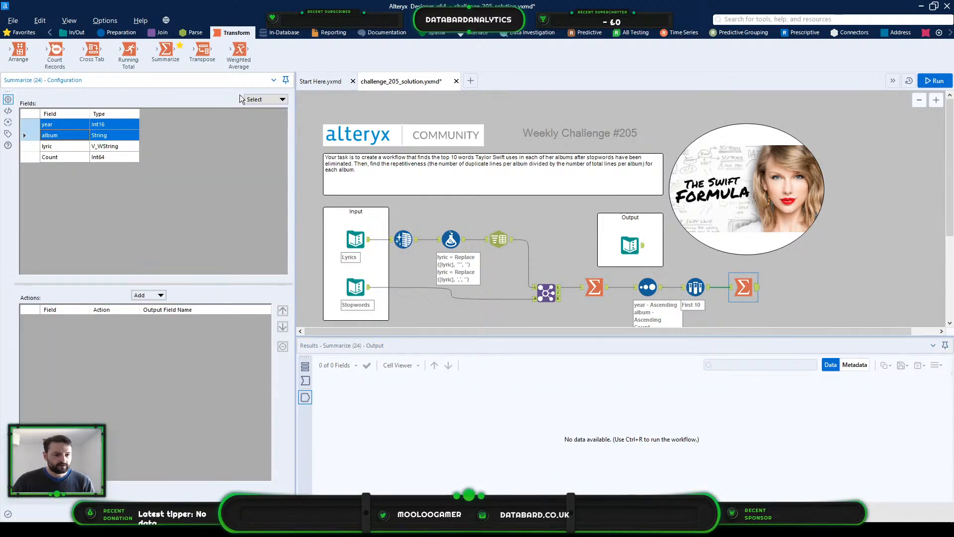
click(265, 100)
click(148, 295)
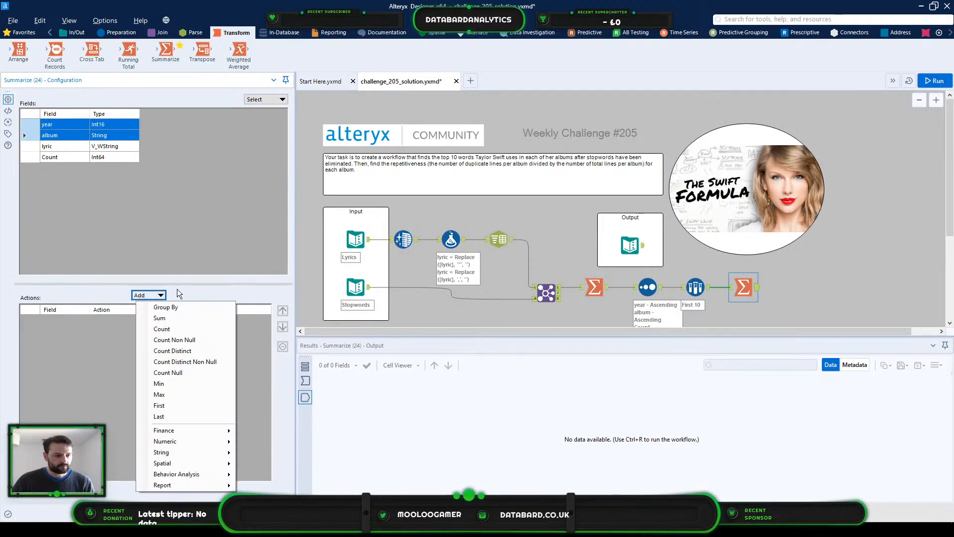
click(189, 308)
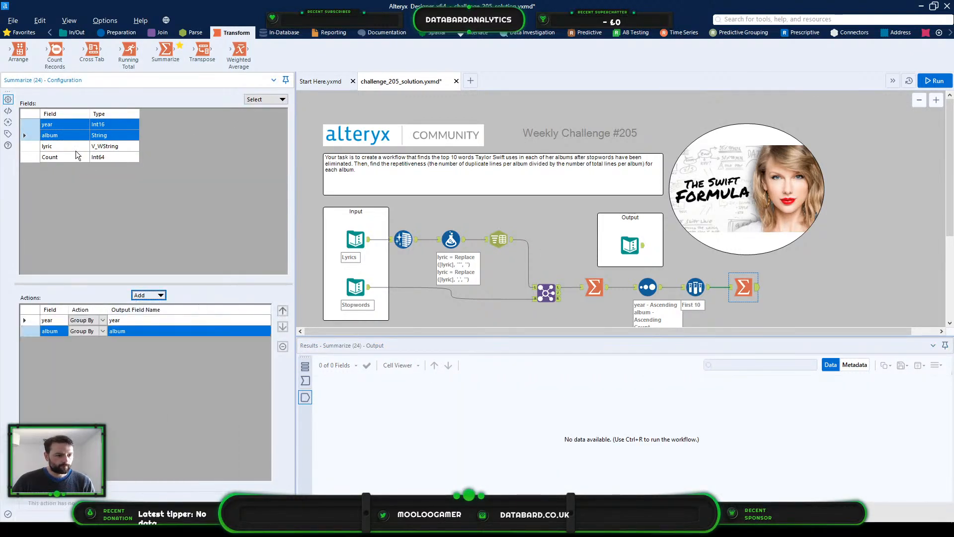
Step: Add a Concatenate action for lyric to the new Summarize tool and run the workflow
click(50, 145)
click(152, 295)
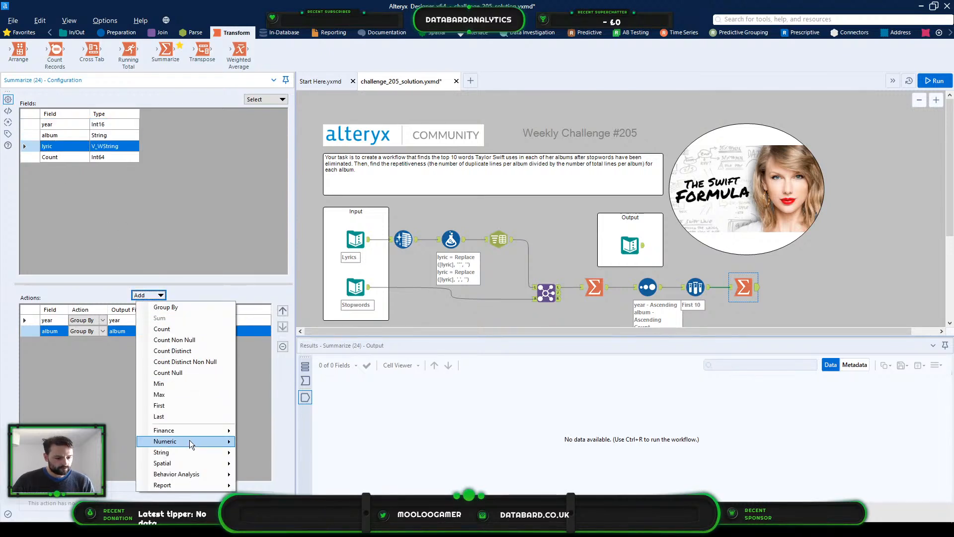
mouse_move(192, 465)
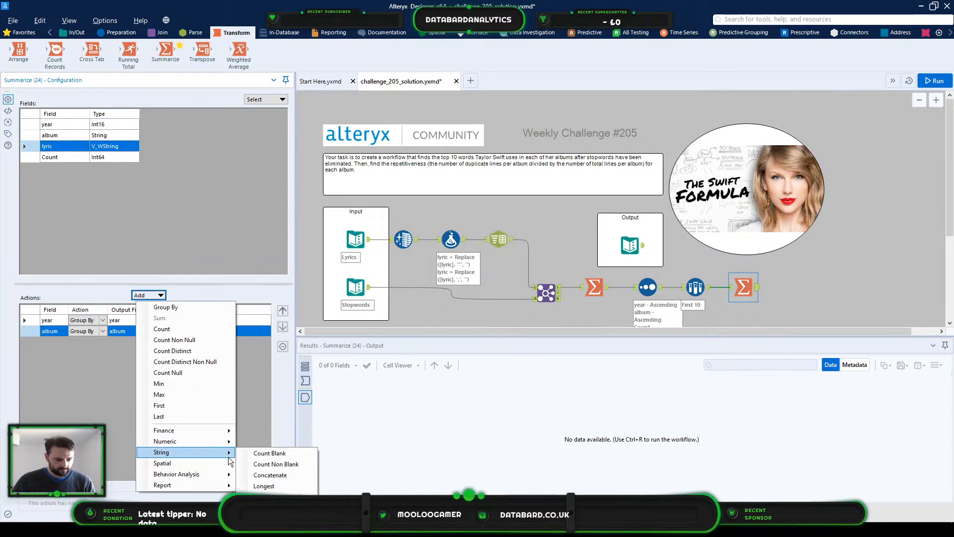
click(273, 474)
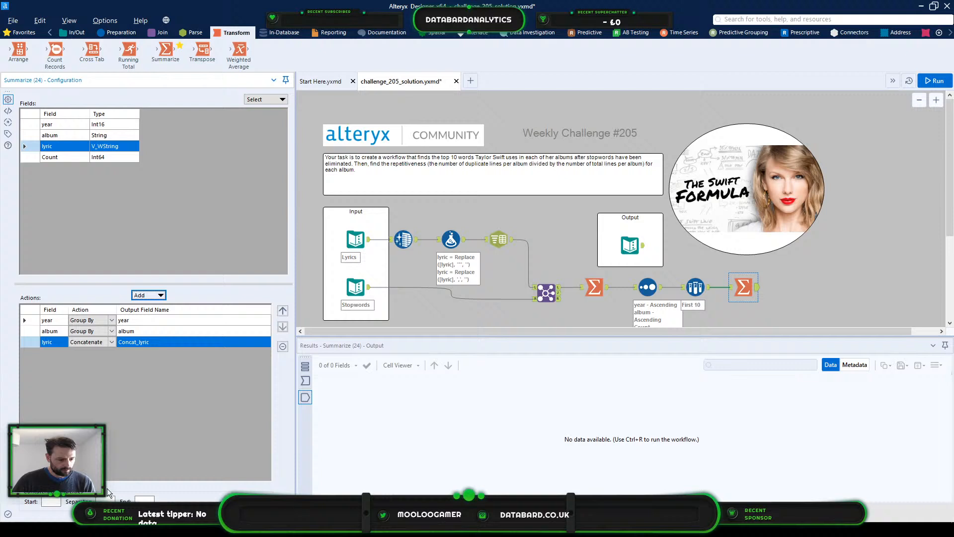
click(636, 244)
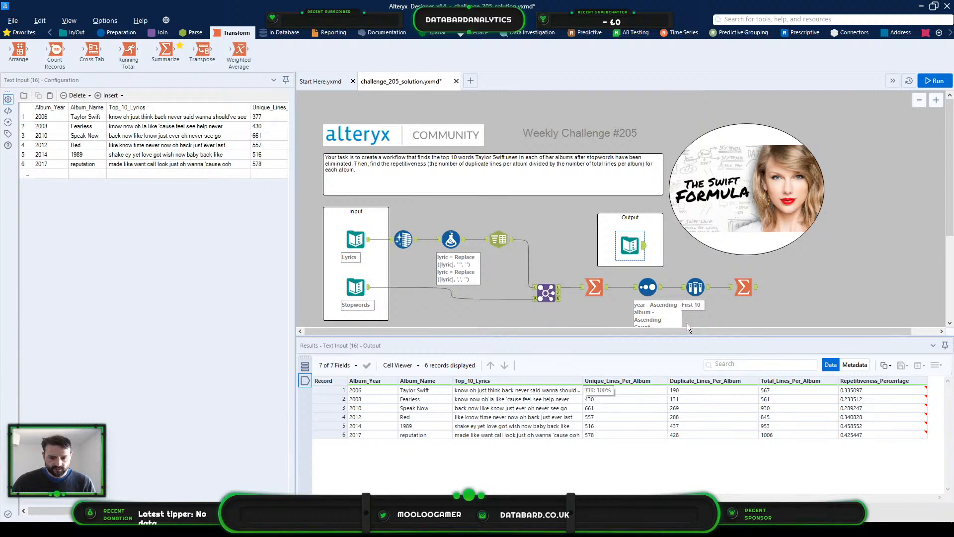
click(750, 287)
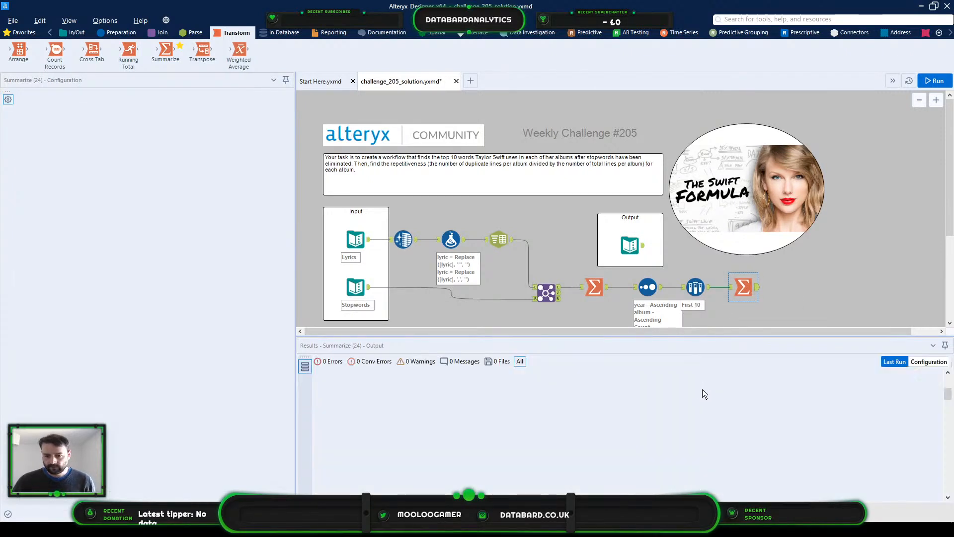
key(ctrl+r)
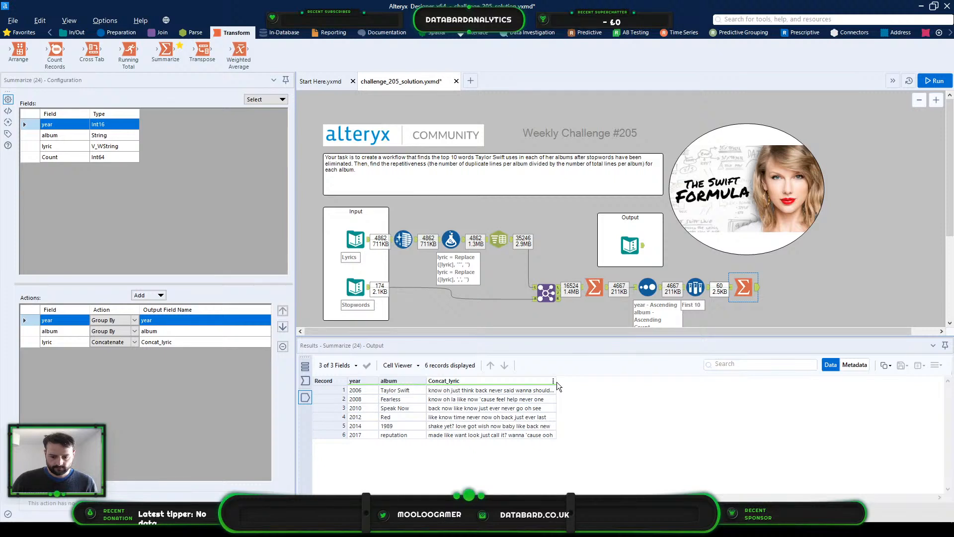
Step: Check the expected column name, rename the concatenated lyric output field to Top_10_Lyric, and run the workflow
drag(775, 312, 670, 252)
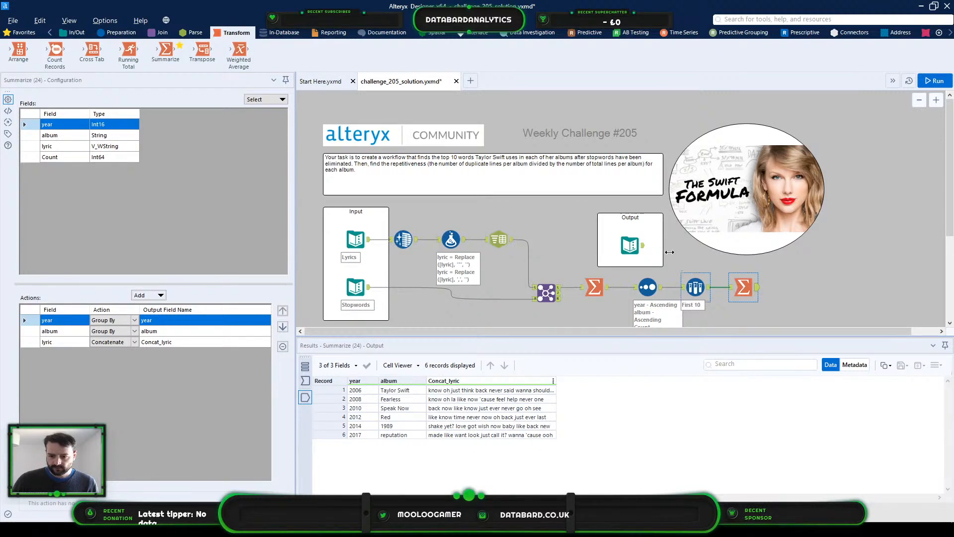
click(630, 244)
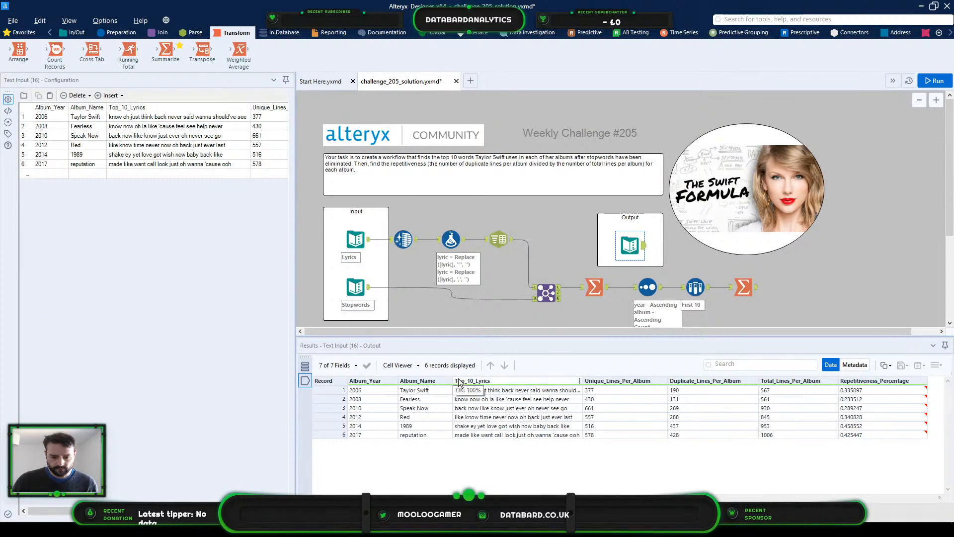
click(737, 282)
click(156, 343)
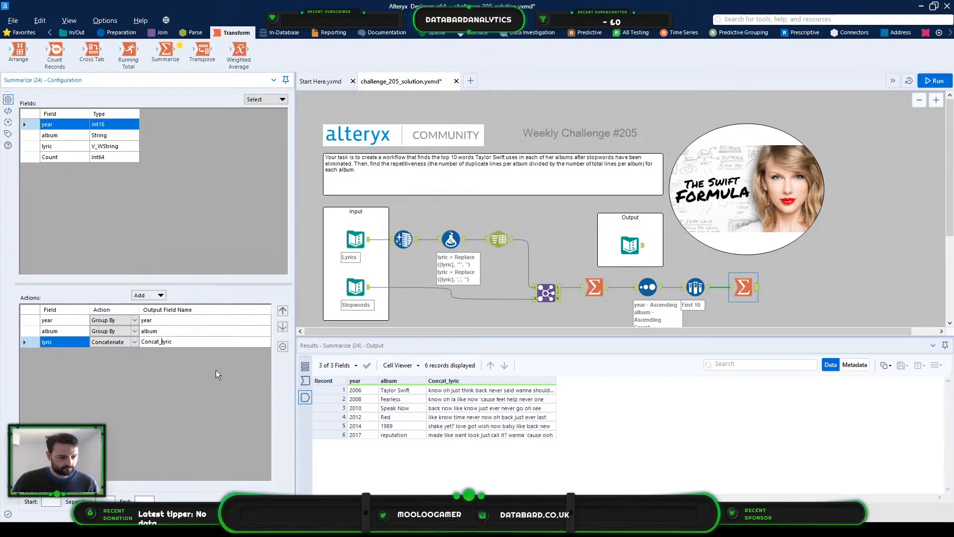
key(shift+Home)
text(To)
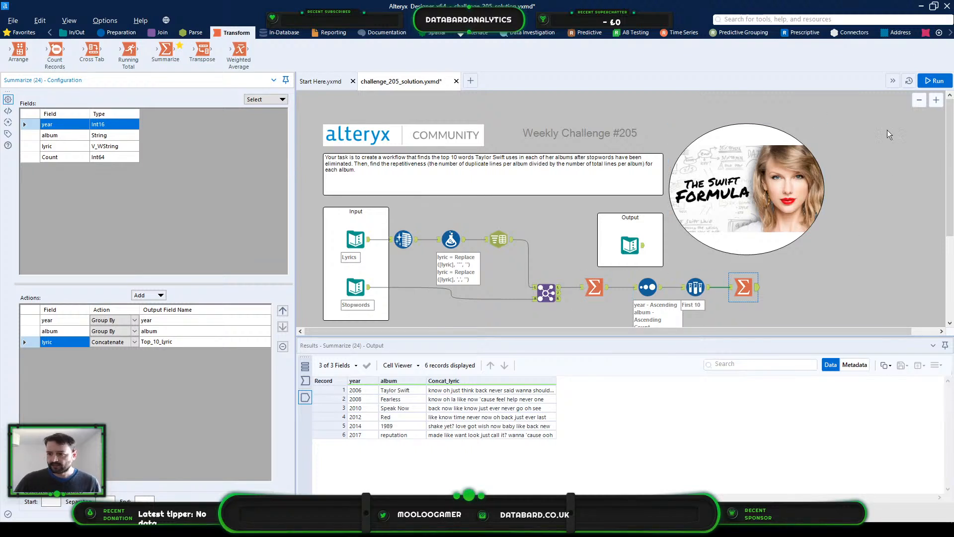
click(935, 81)
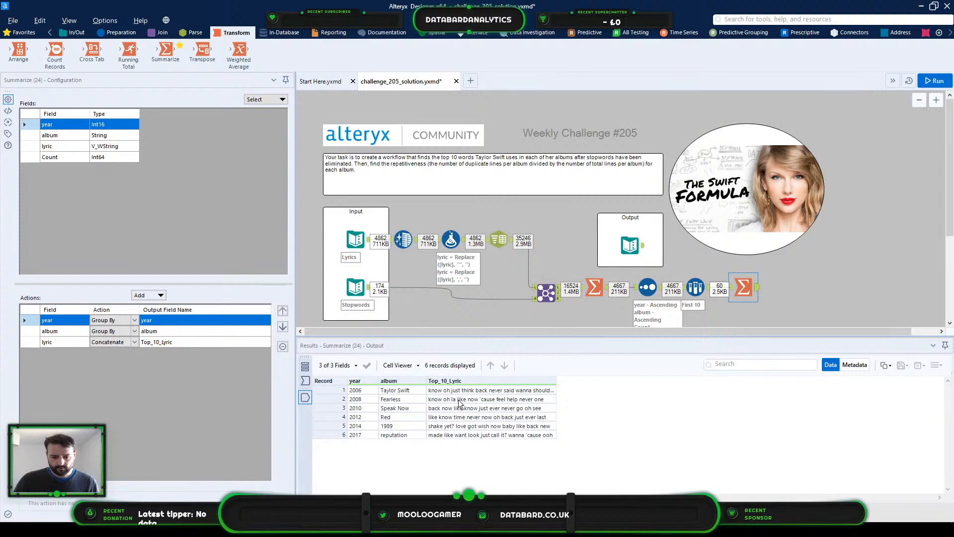
Step: Recheck the expected output and correct the concatenated field's name to Top_10_Lyrics
click(630, 245)
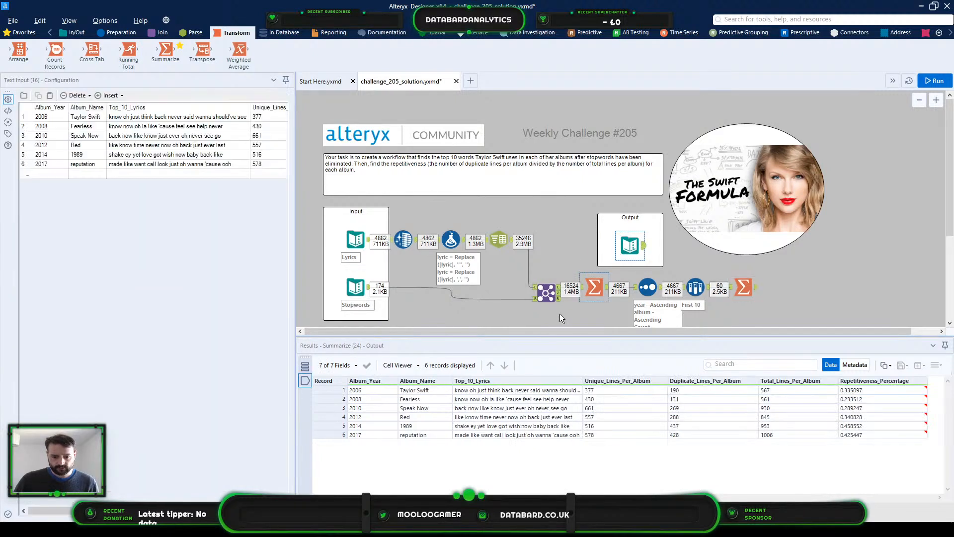
click(201, 342)
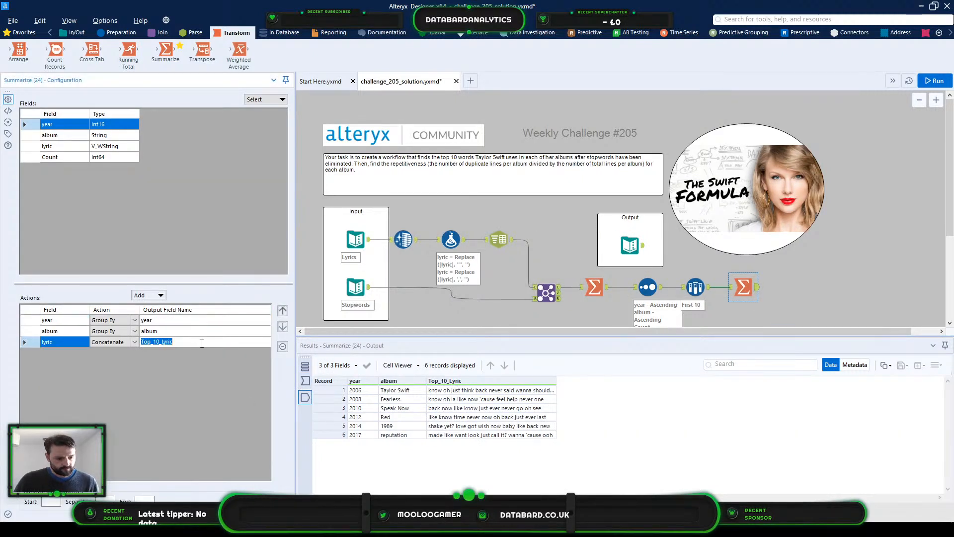
click(200, 343)
text(s)
click(820, 276)
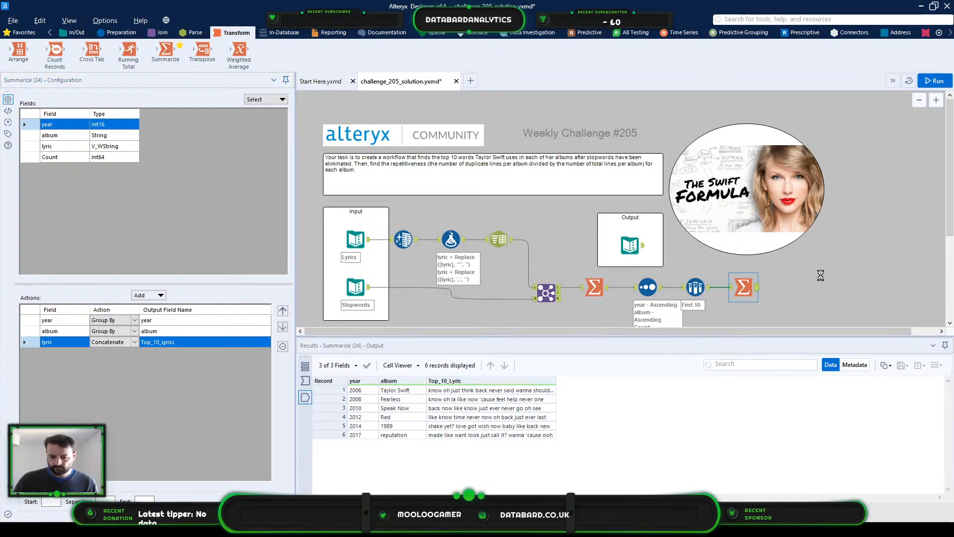
Step: Review the unique, duplicate and total lines per album columns in the expected output
click(631, 245)
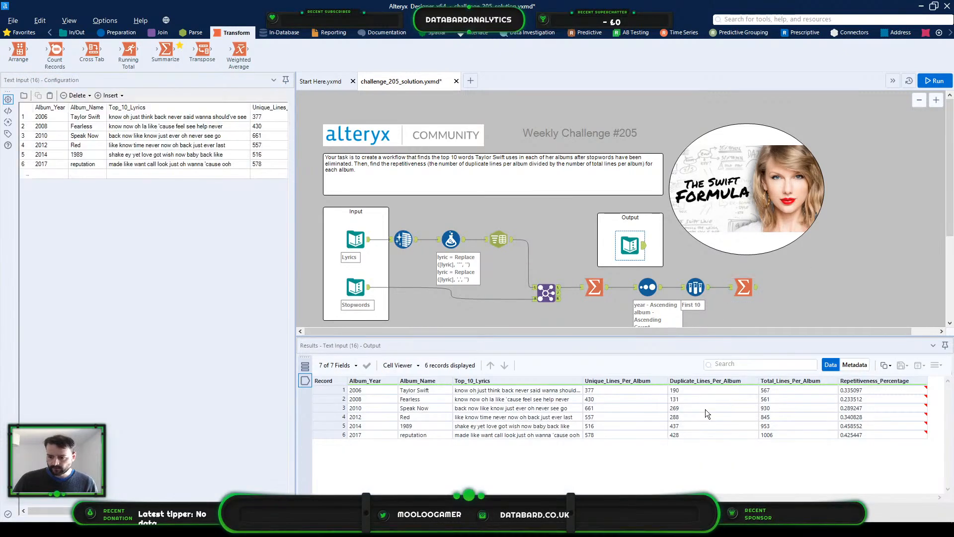
click(684, 390)
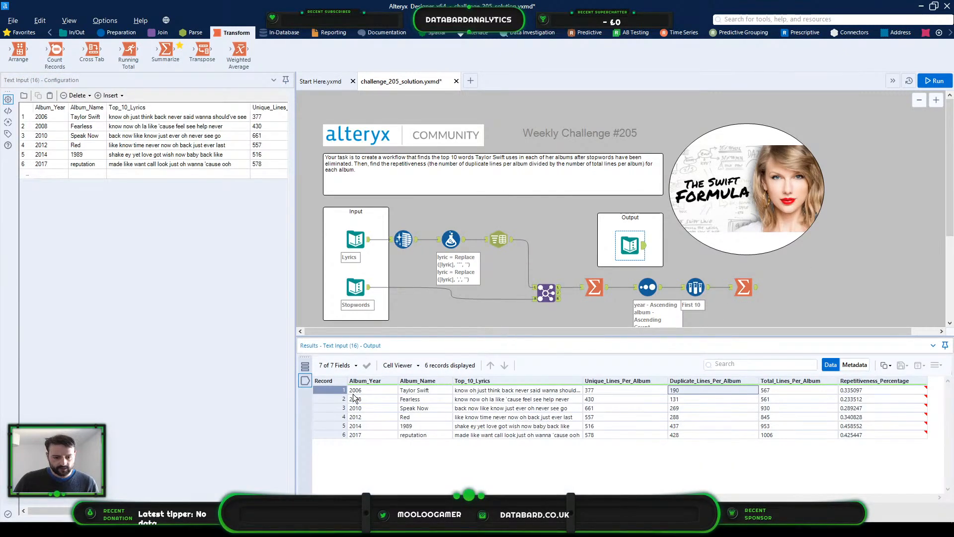
click(648, 390)
click(798, 390)
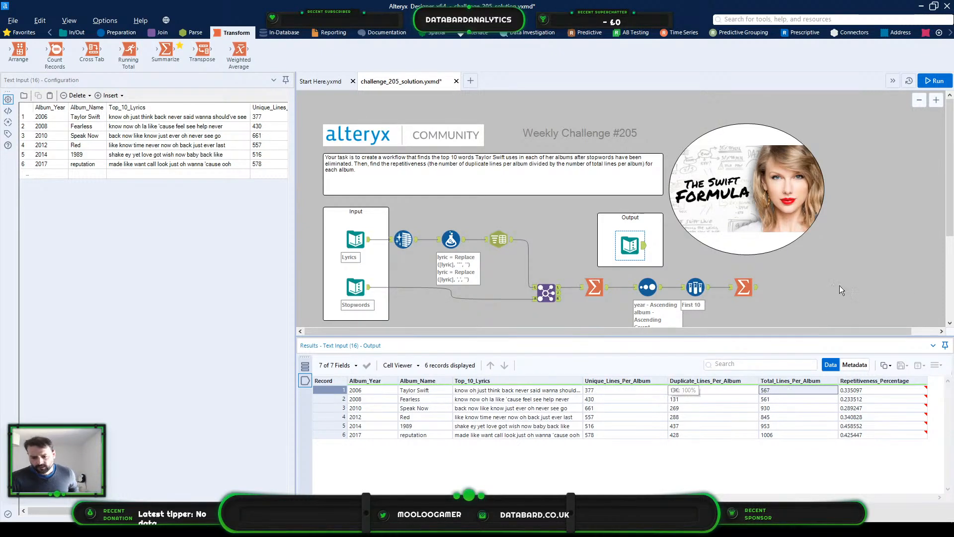
Step: Run the workflow and add a Unique tool on a new branch from the Data Cleansing tool
key(ctrl+r)
click(804, 315)
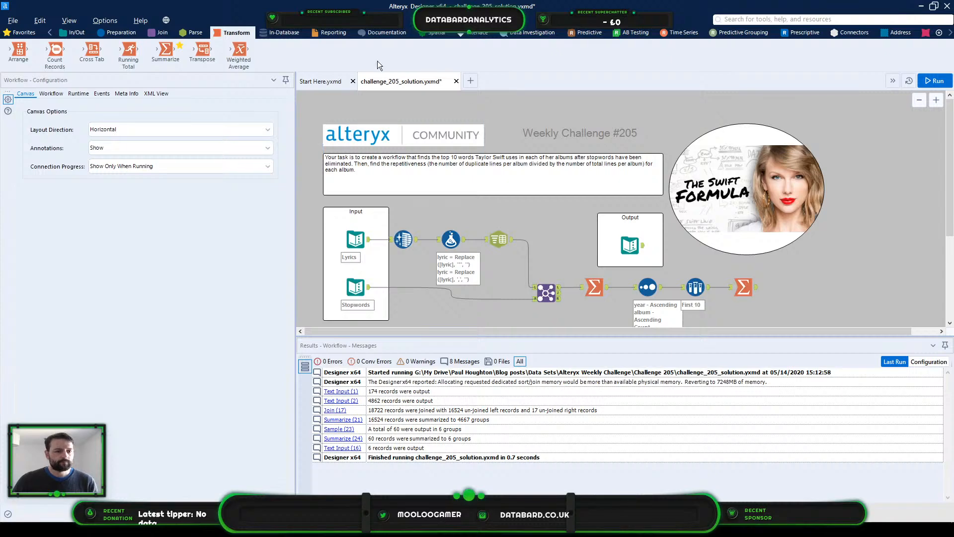
click(117, 33)
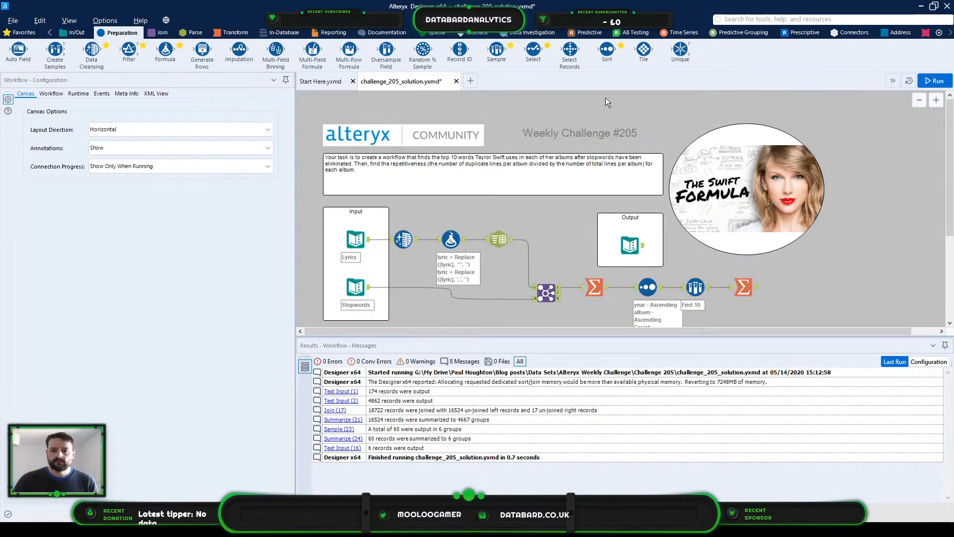
drag(681, 50, 470, 209)
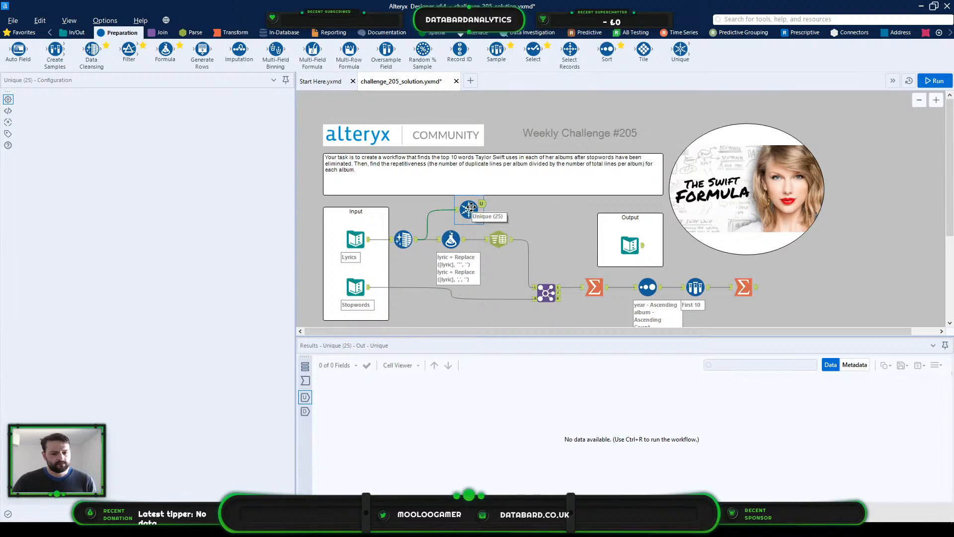
Step: Replace the Unique tool's connection from the Data Cleansing tool with one directly from the Lyrics input
click(405, 241)
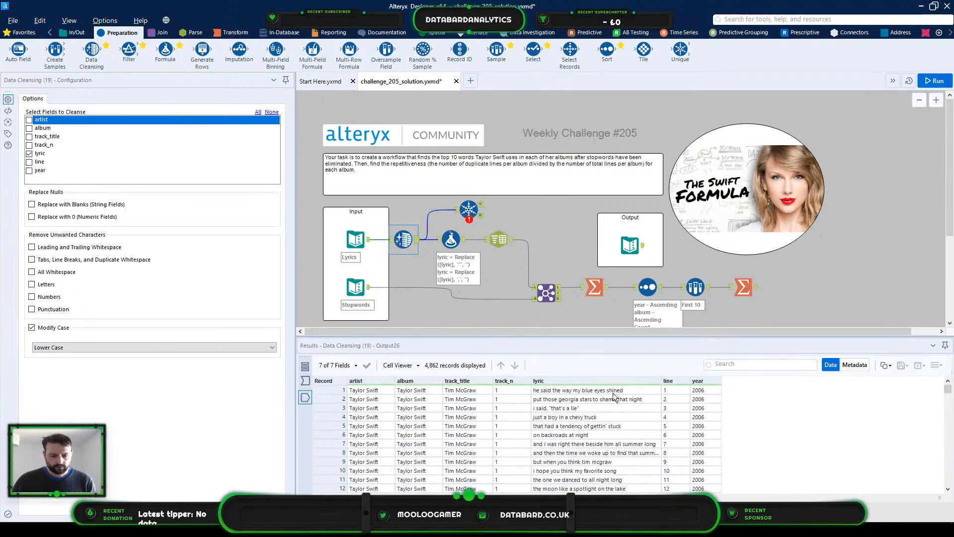
click(440, 208)
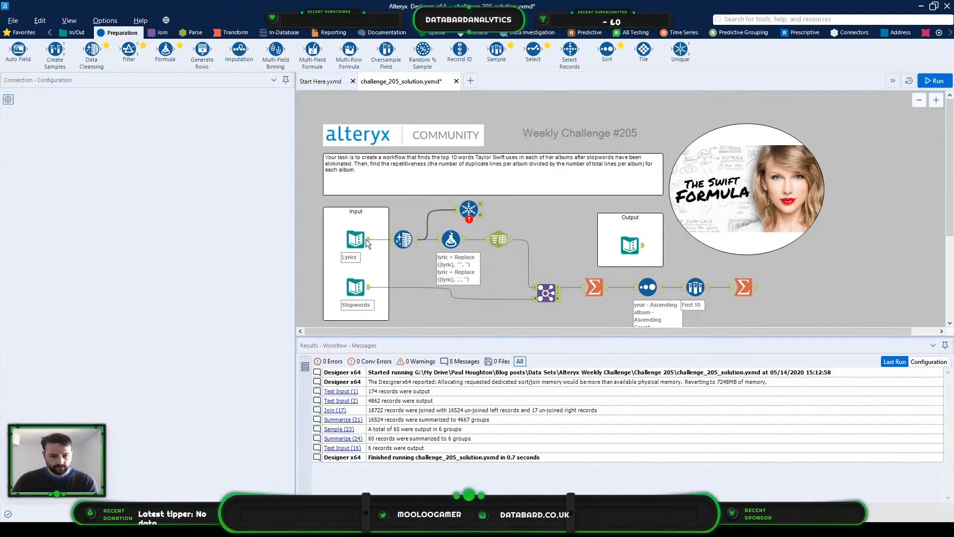
key(Delete)
drag(369, 240, 468, 209)
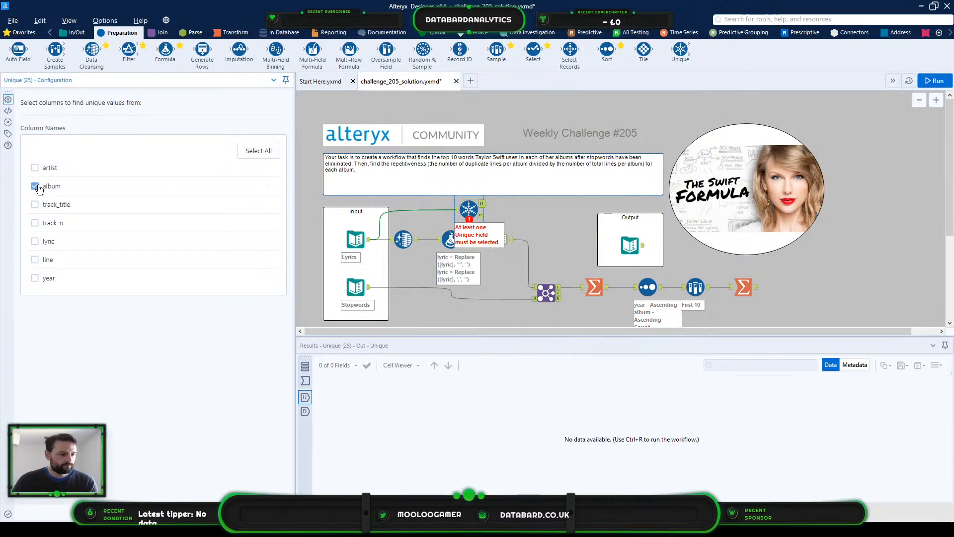
Step: Set the Unique tool to find unique values by album and lyric, and run the workflow
click(36, 241)
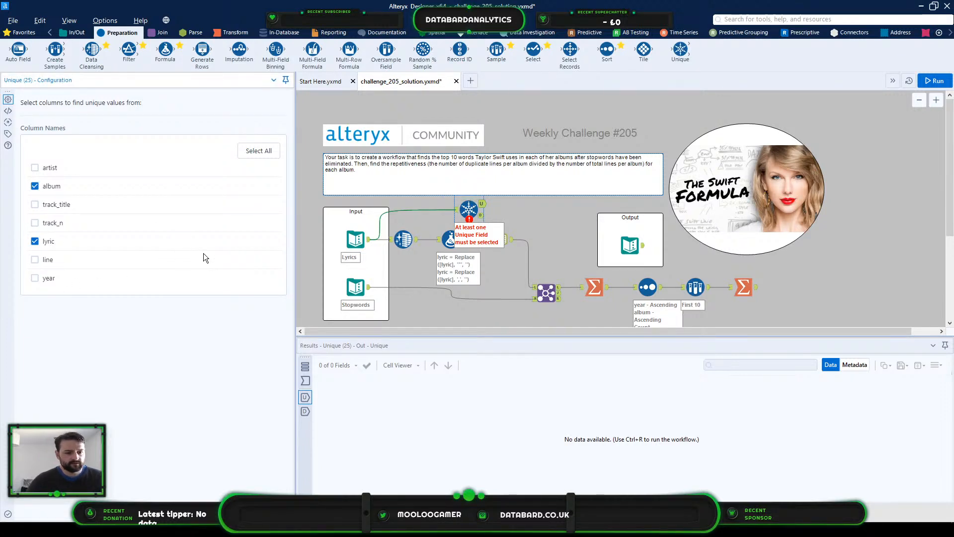
click(524, 218)
key(ctrl+r)
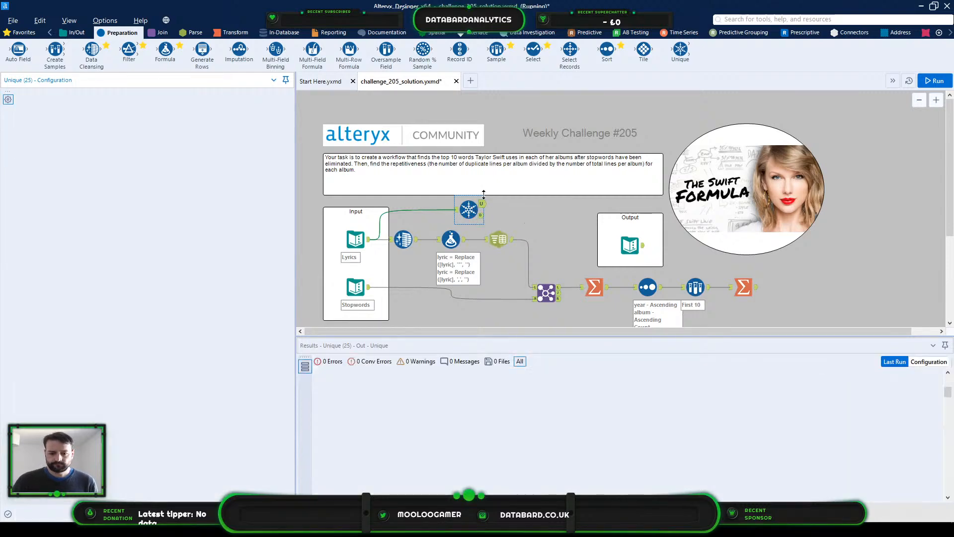
Step: Examine the lyric lines in the Unique tool's unique output
click(480, 206)
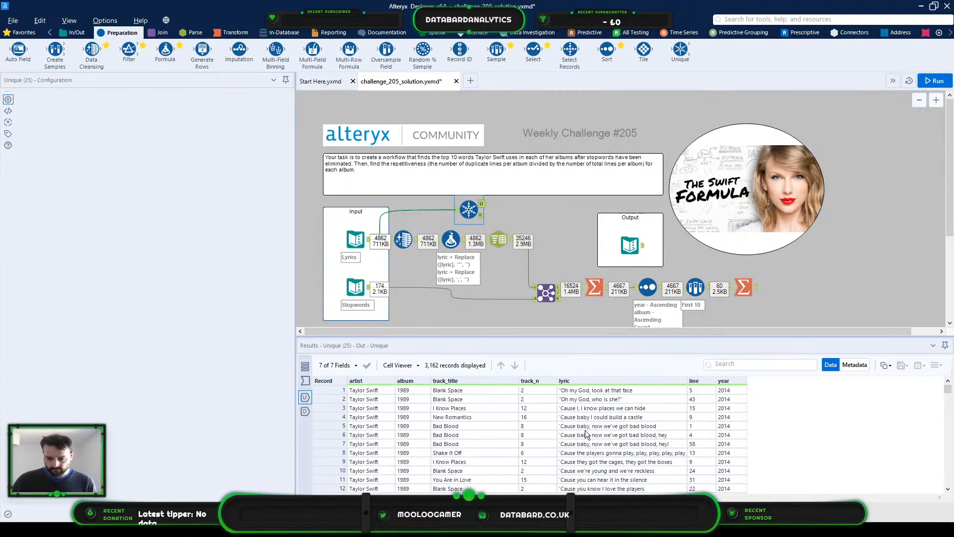
scroll(592, 426, down, 2)
scroll(597, 422, down, 2)
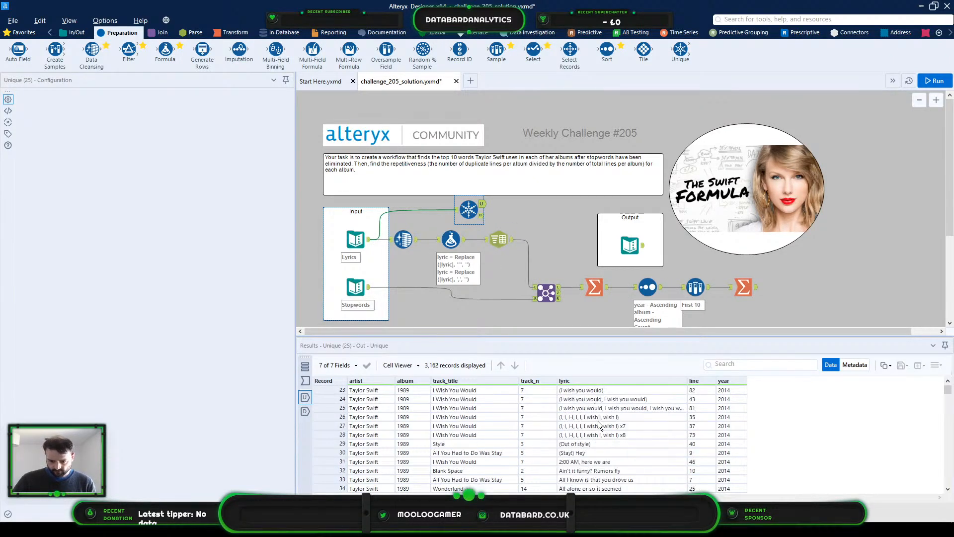
scroll(598, 422, up, 2)
scroll(598, 421, down, 2)
scroll(598, 422, up, 4)
scroll(598, 422, down, 7)
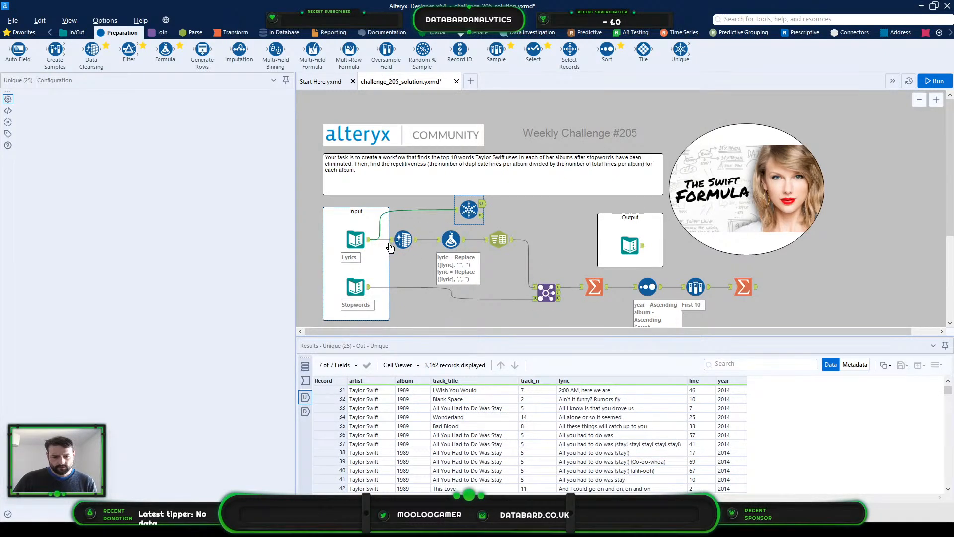
Step: Try bypassing the Formula tool by connecting the Data Cleansing tool straight to the Text to Columns tool, and run the workflow
click(450, 243)
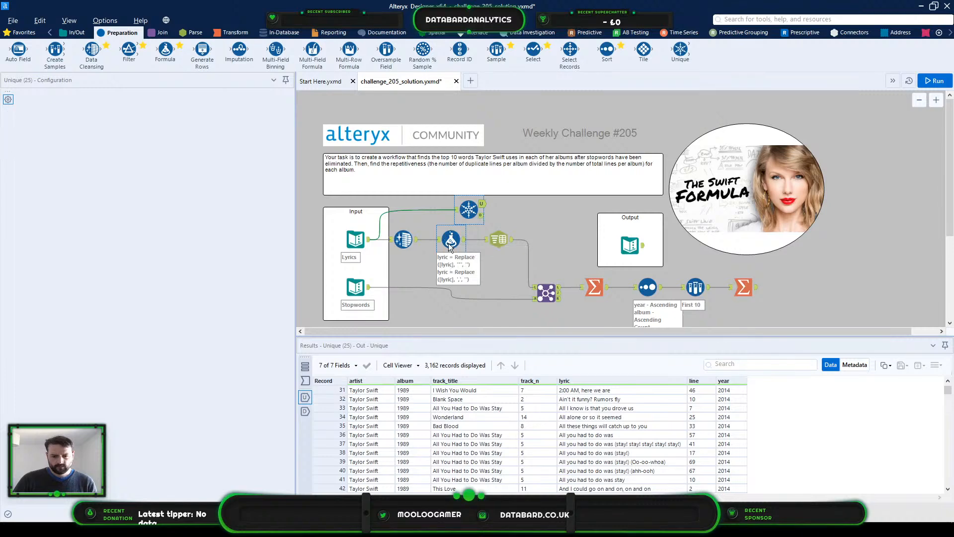
drag(450, 244, 447, 256)
click(471, 245)
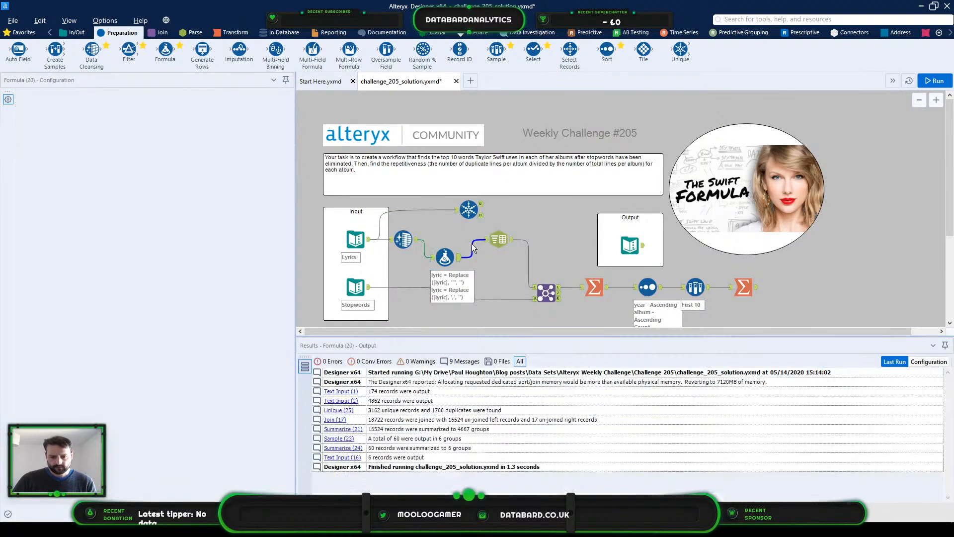
key(Delete)
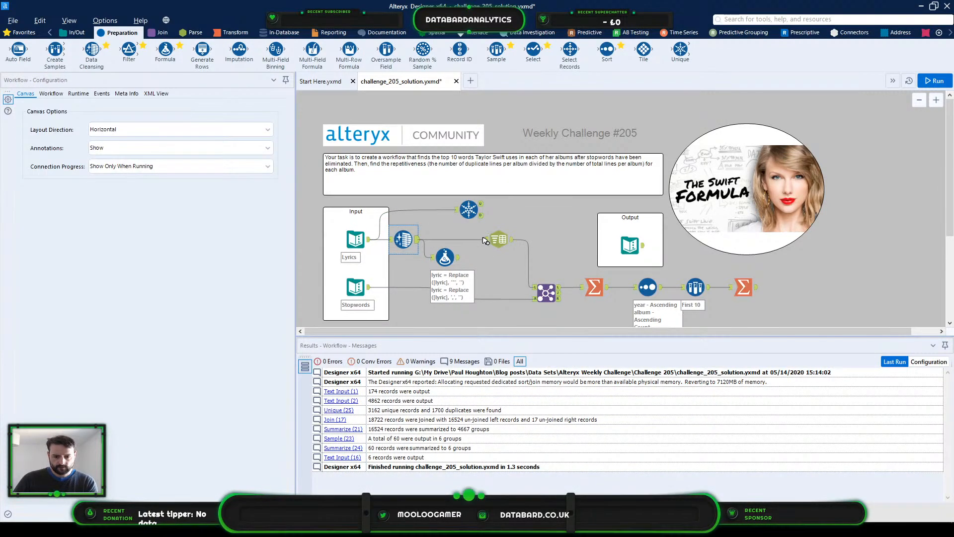
key(super)
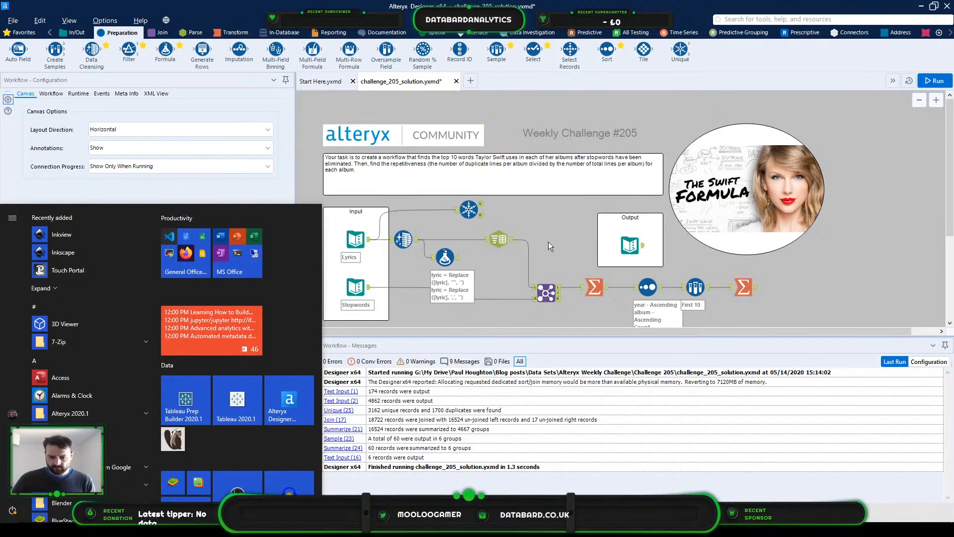
key(super)
key(ctrl+r)
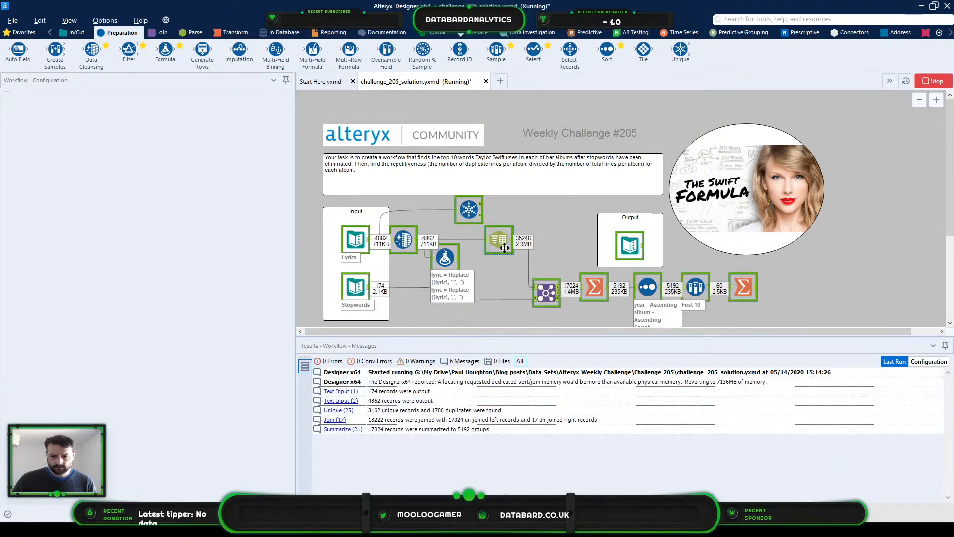
Step: Compare the Top_10_Lyrics values from the final Summarize tool with those in the expected output for each album
click(743, 287)
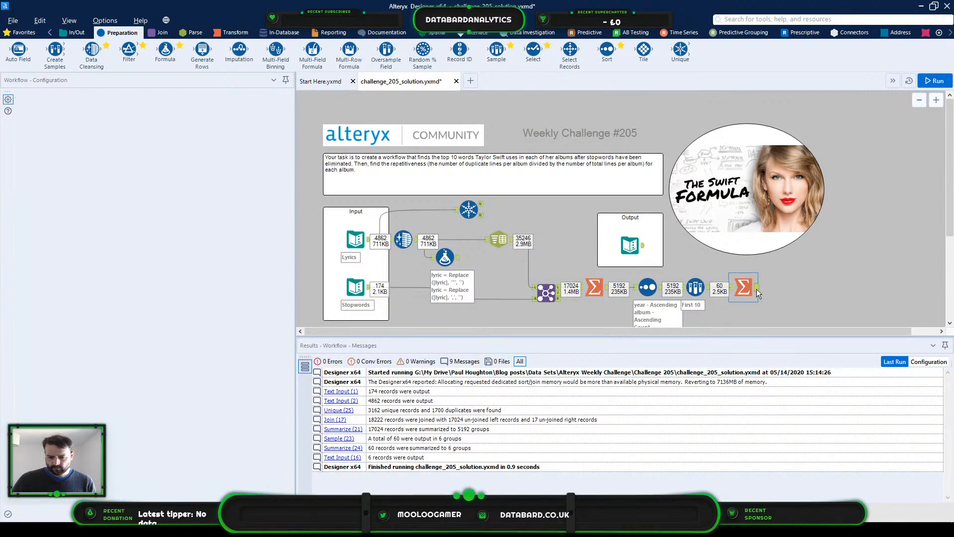
click(502, 392)
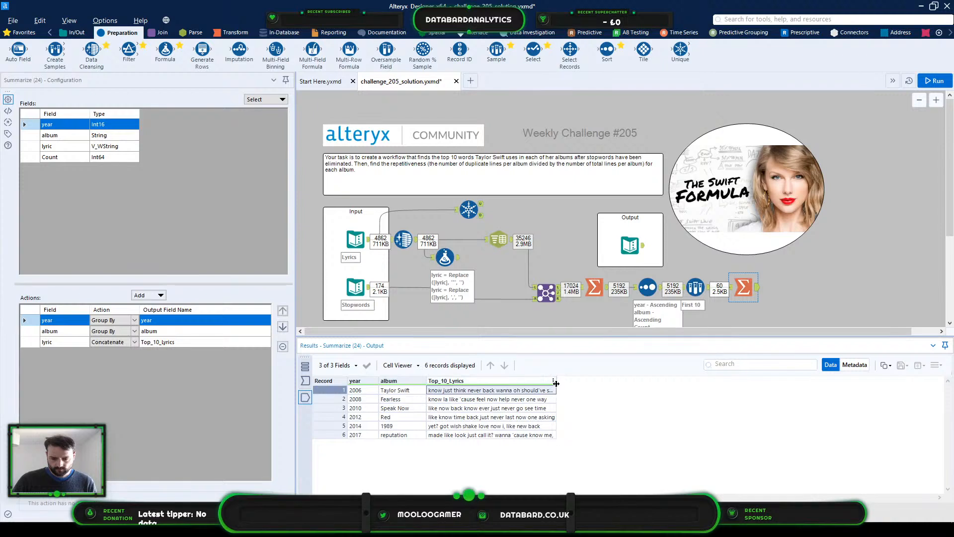
drag(556, 381, 661, 385)
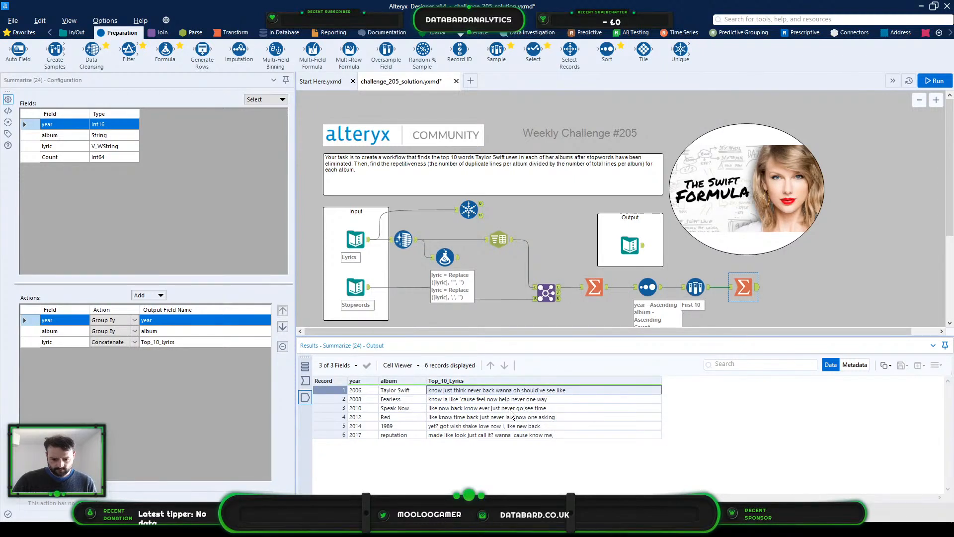
click(630, 245)
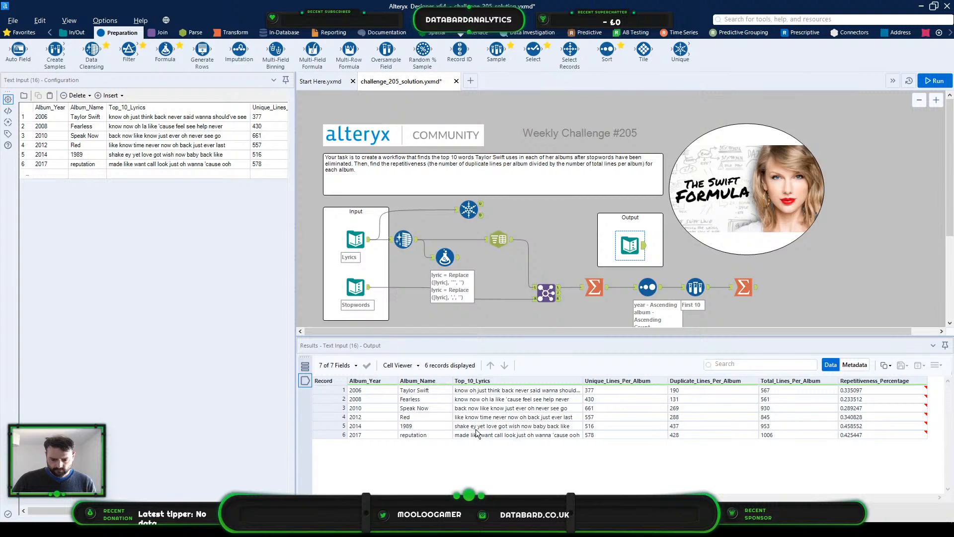
click(757, 288)
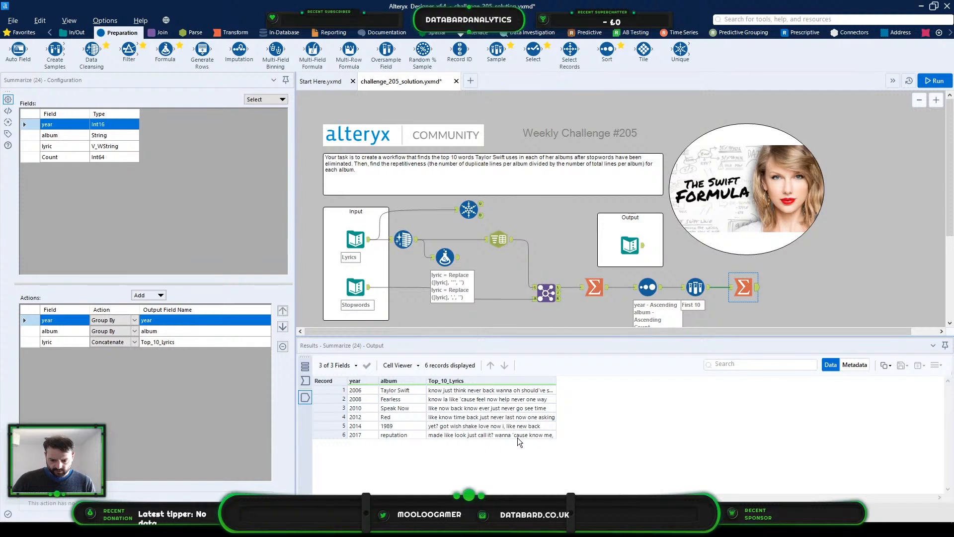
click(630, 245)
click(561, 435)
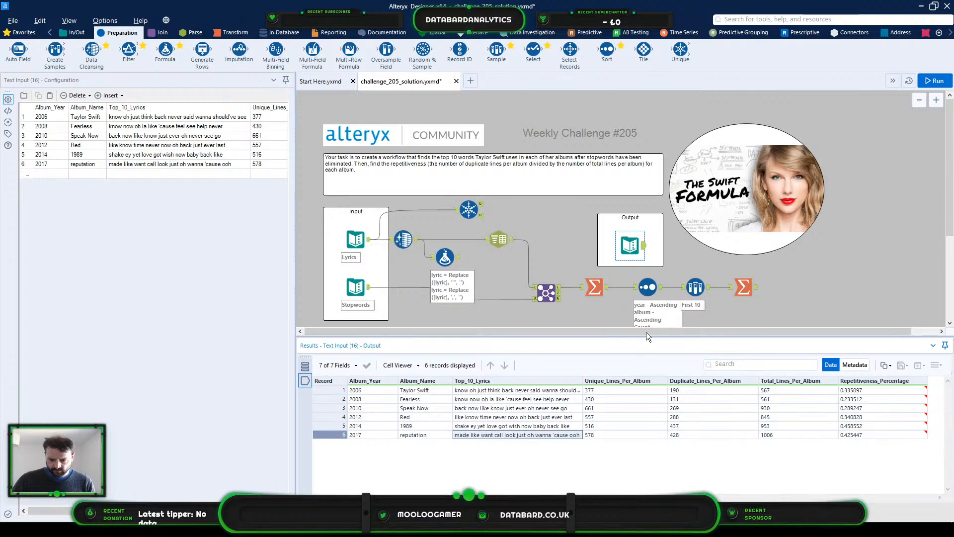
click(759, 298)
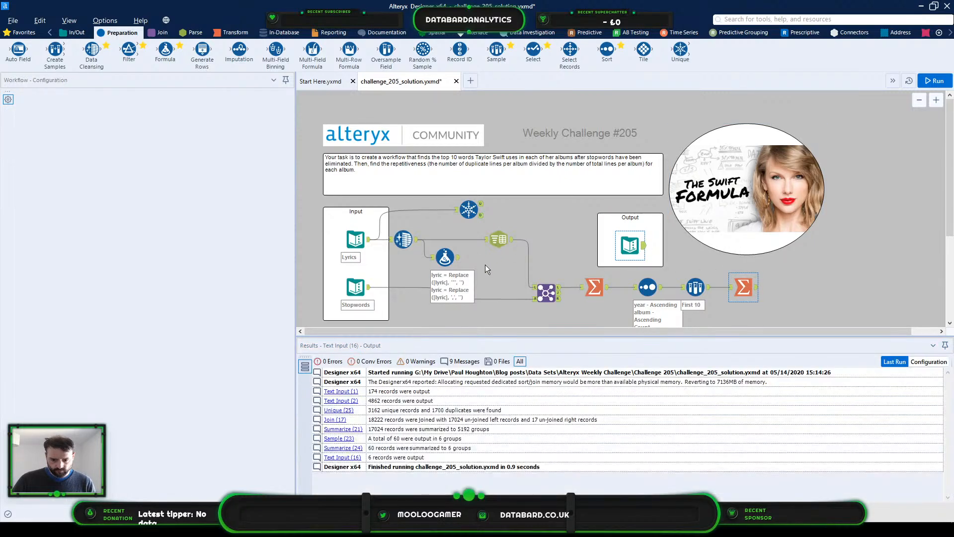
Step: Put the Formula tool back between the Data Cleansing and Text to Columns tools and check its lyric output
click(468, 240)
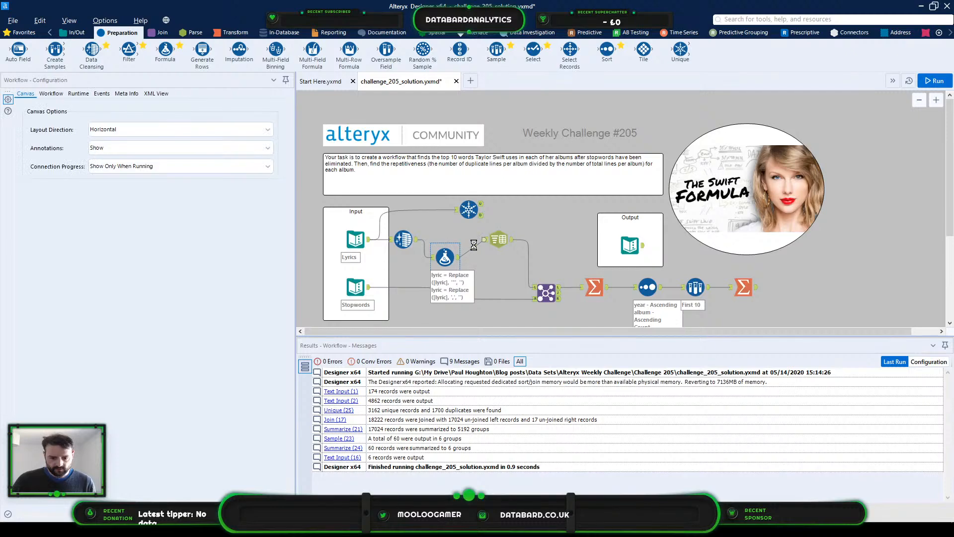
drag(445, 257, 451, 242)
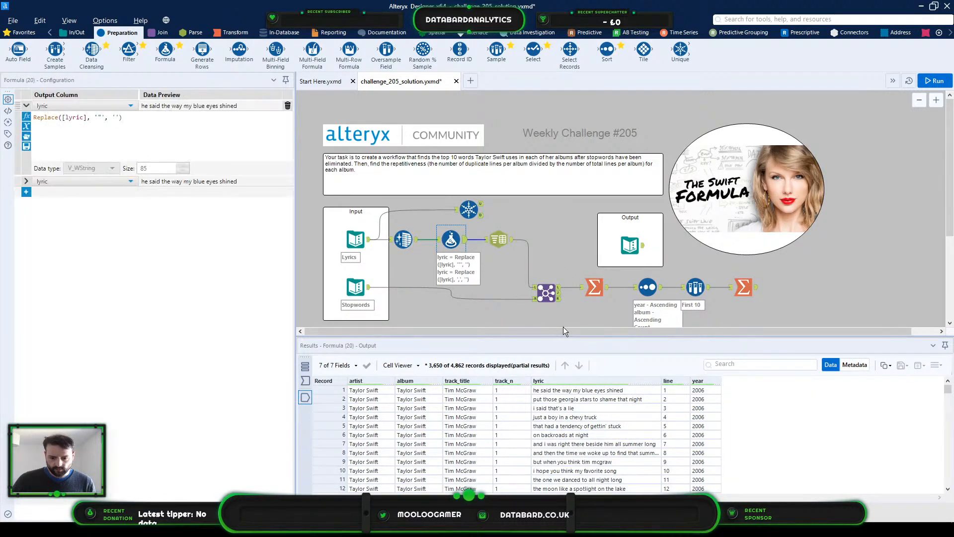
scroll(585, 443, down, 2)
scroll(585, 444, up, 2)
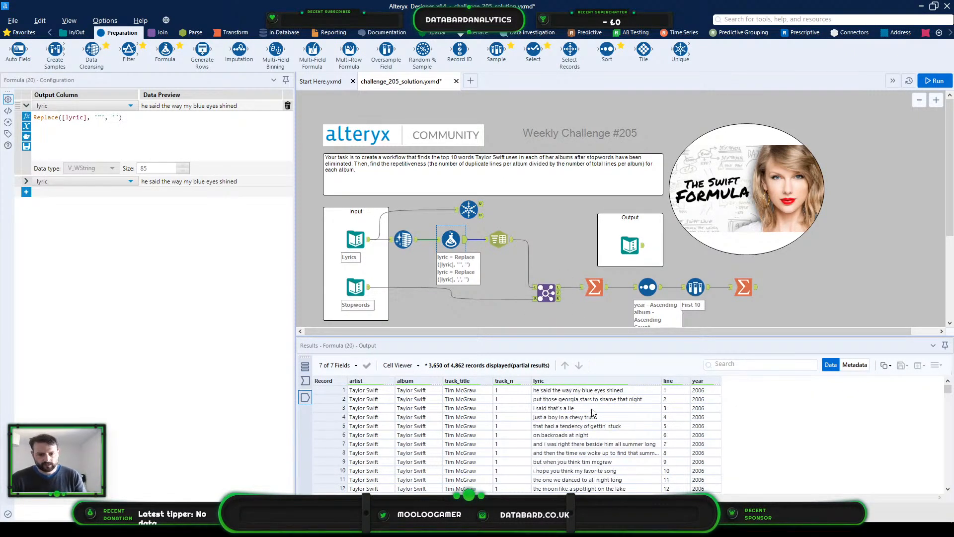
Step: Compare the Unique tool's unique and duplicate records with the expected unique and duplicate lines per album
click(469, 209)
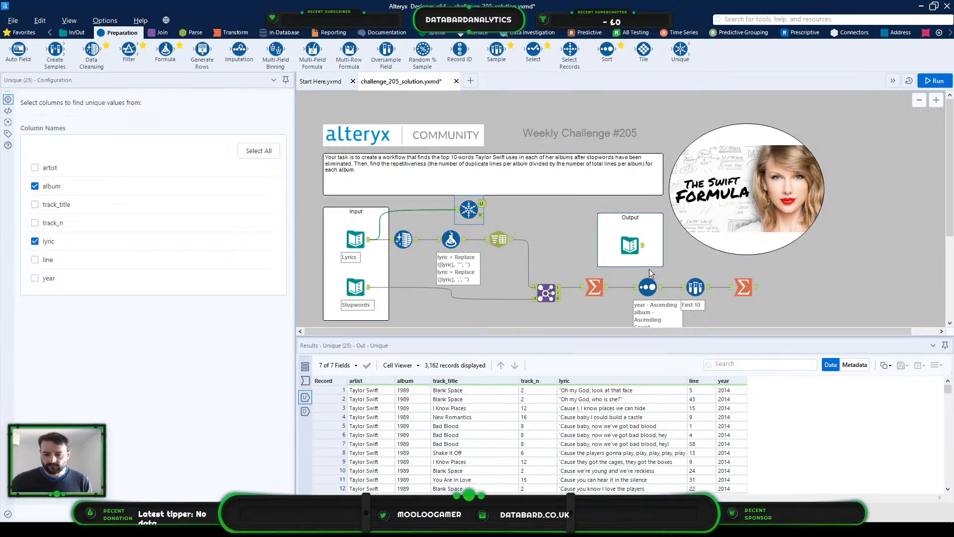
click(645, 249)
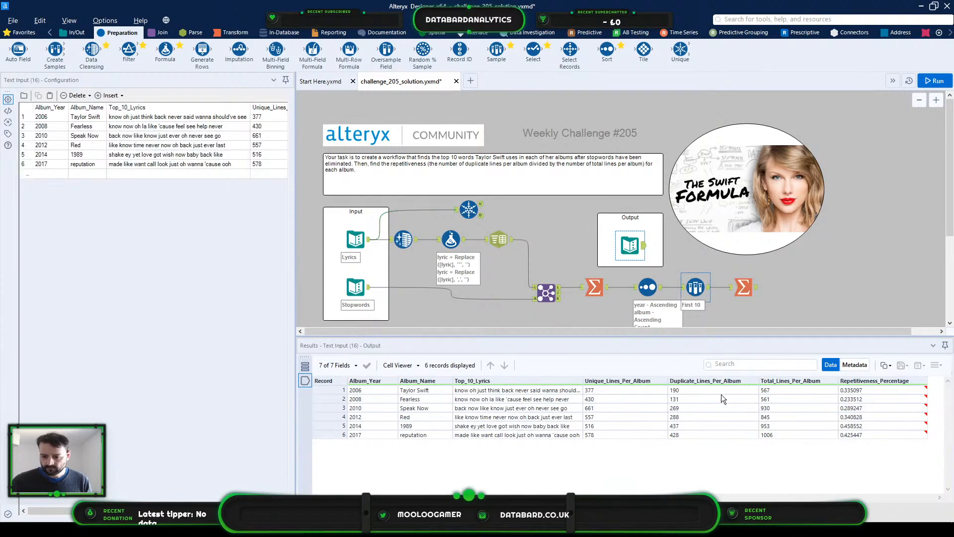
drag(639, 391, 642, 434)
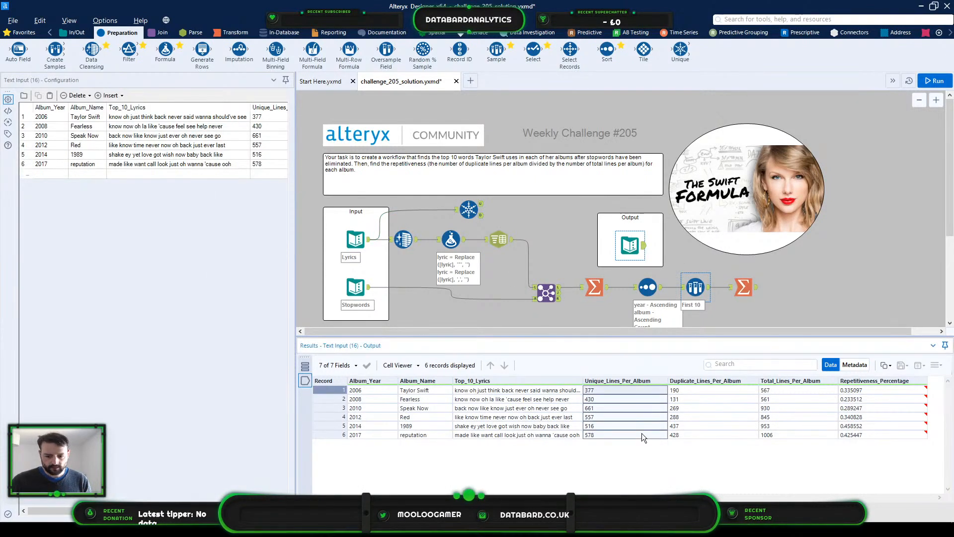
click(480, 217)
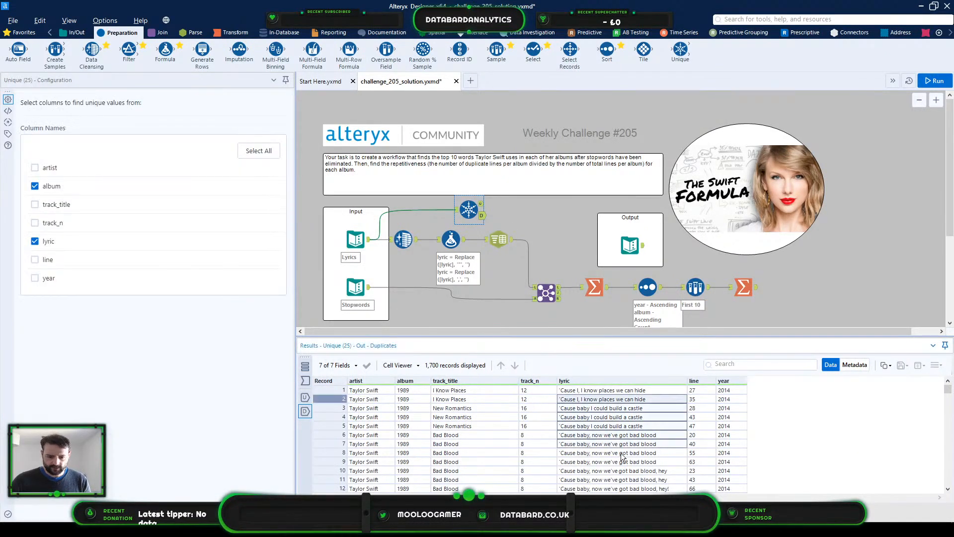
click(643, 251)
drag(699, 390, 706, 430)
Step: Examine how the first album's unique, duplicate and total line counts relate to its repetitiveness percentage in the expected output
drag(622, 391, 703, 392)
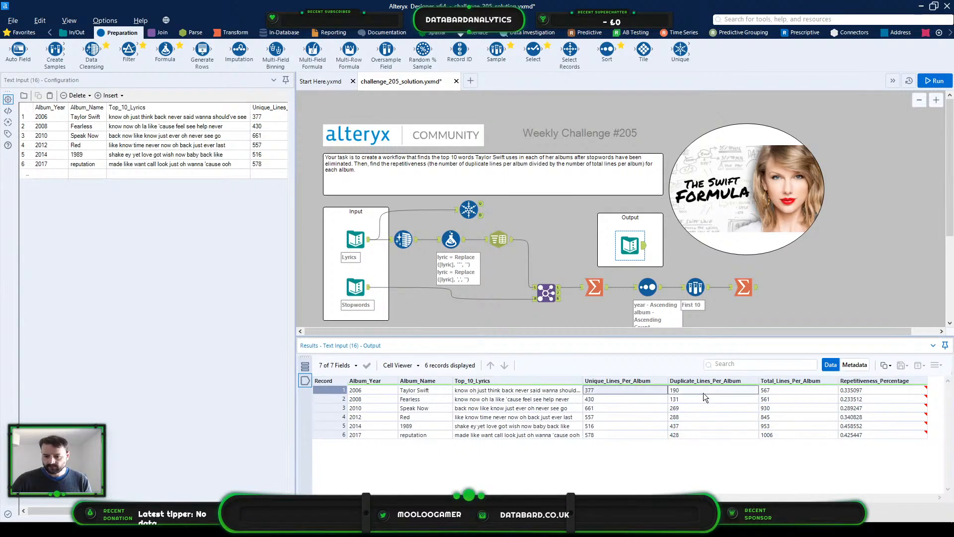
click(789, 392)
click(883, 392)
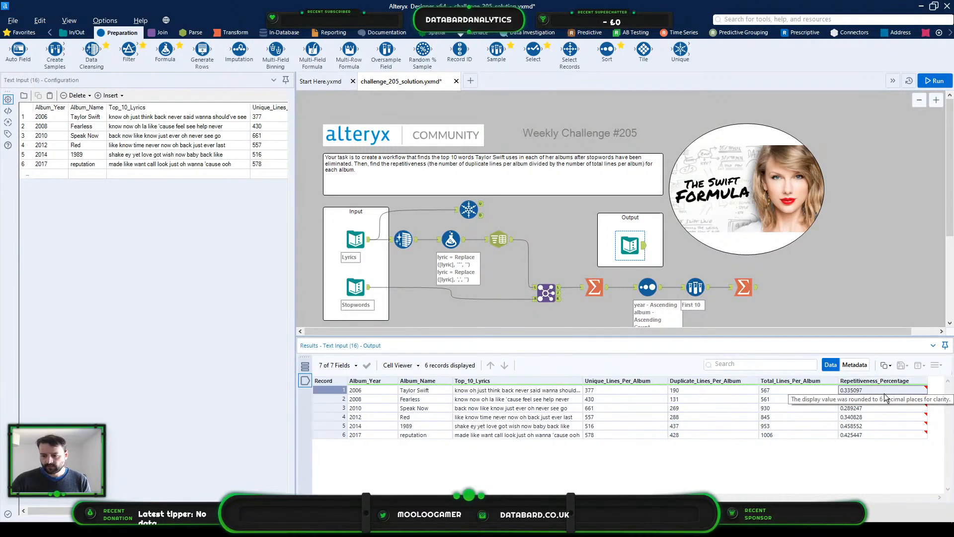
click(631, 393)
click(719, 393)
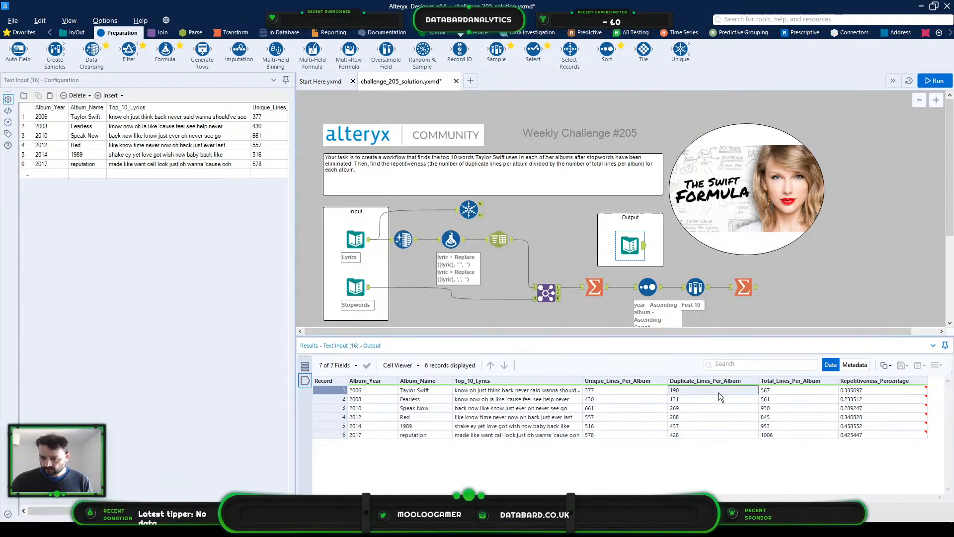
click(774, 389)
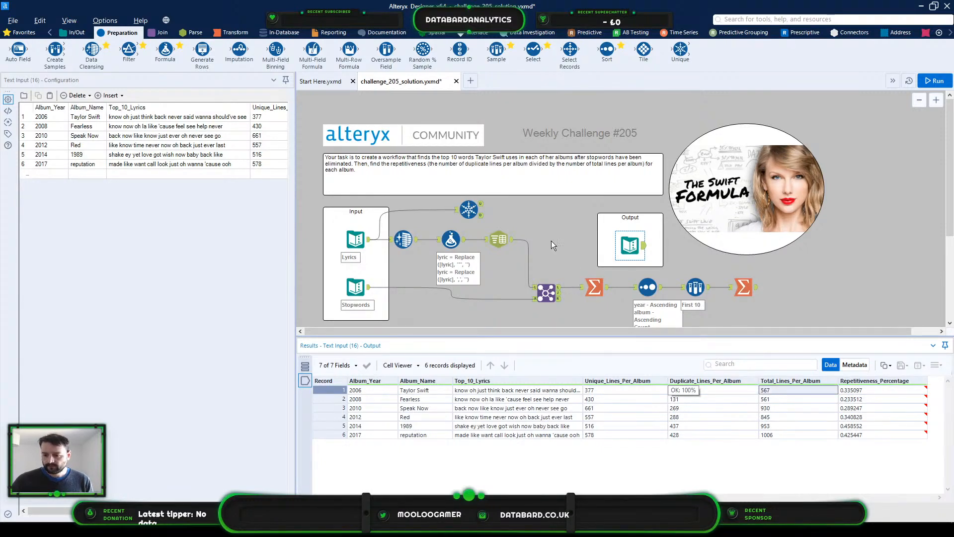
Step: Add a Summarize tool to the Unique tool's unique output and copy the column name Unique_Lines_Per_Album from the expected output
click(229, 33)
drag(165, 50, 530, 199)
click(632, 256)
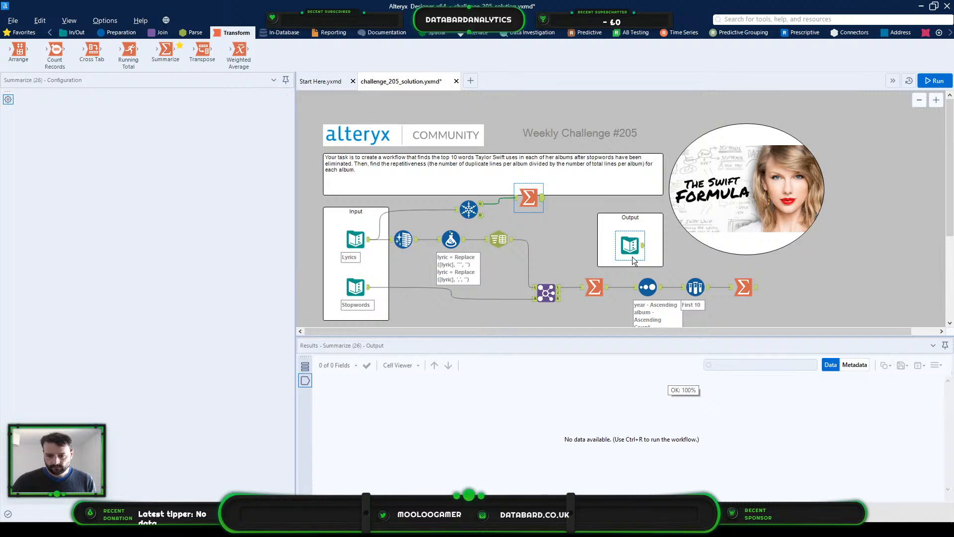
click(645, 381)
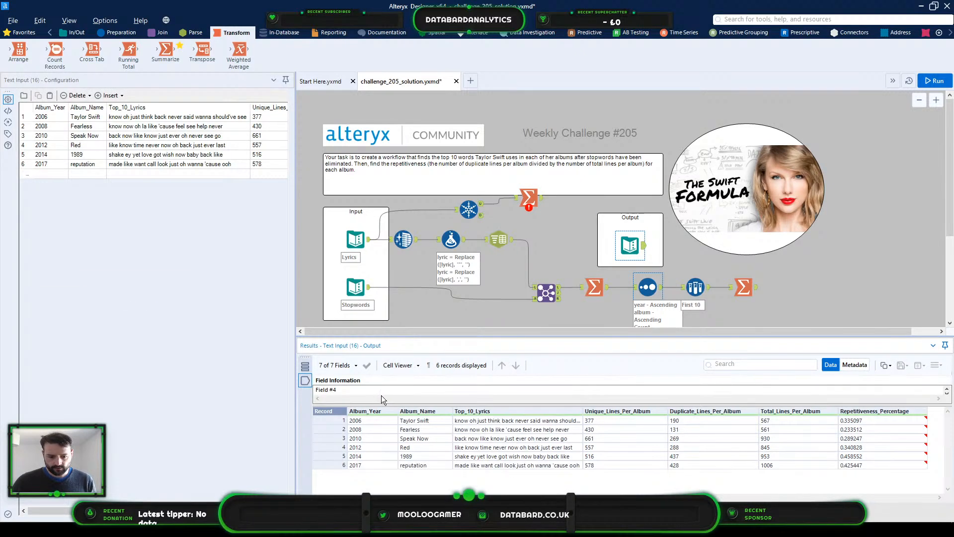
drag(420, 405, 337, 390)
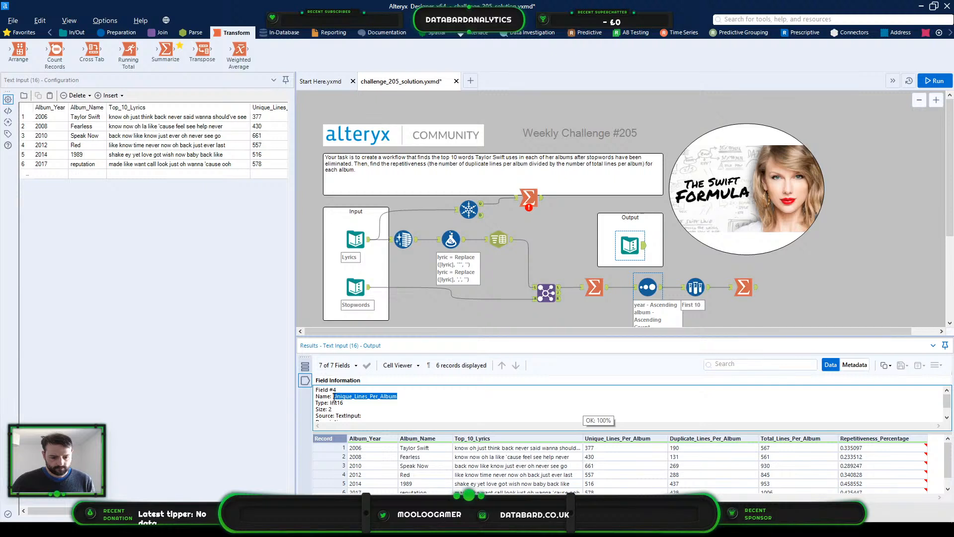
click(529, 197)
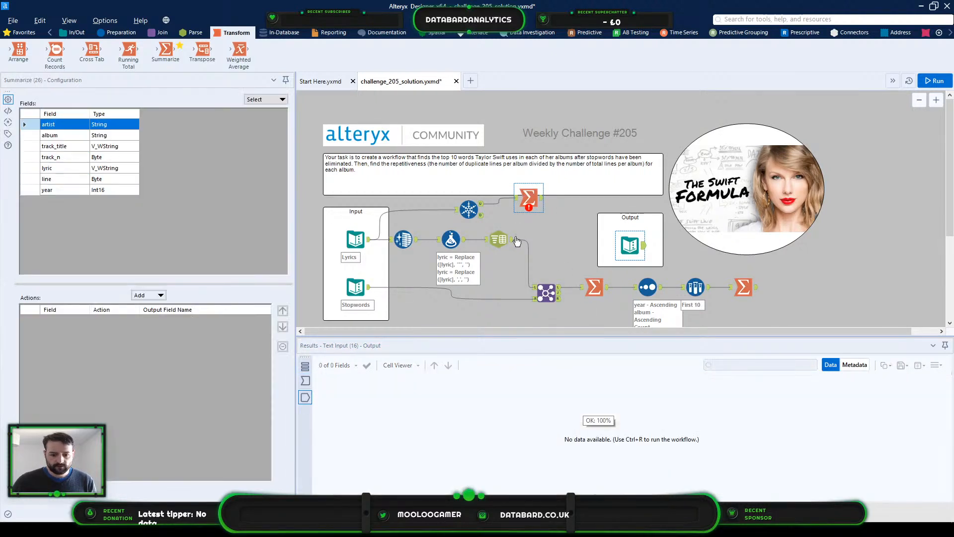
Step: Configure the Summarize tool on the unique records to group by album and count lyric, outputting the count as Unique_Lines_Per_Album
click(29, 168)
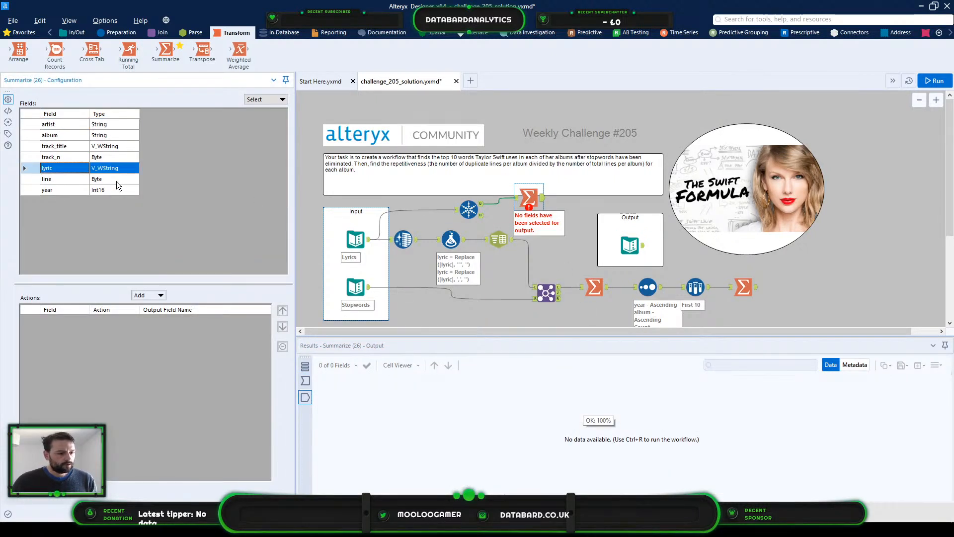
click(37, 135)
click(149, 295)
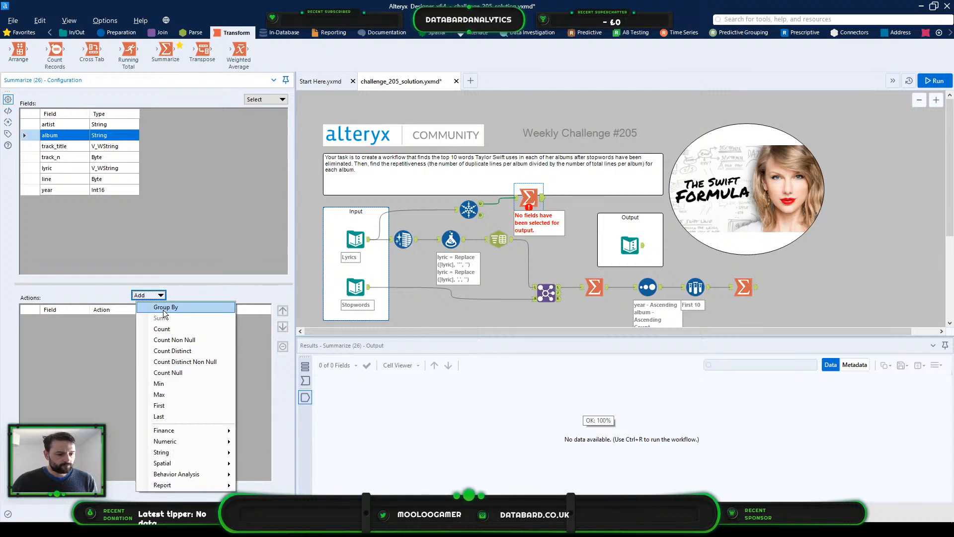
click(163, 309)
click(34, 168)
click(159, 296)
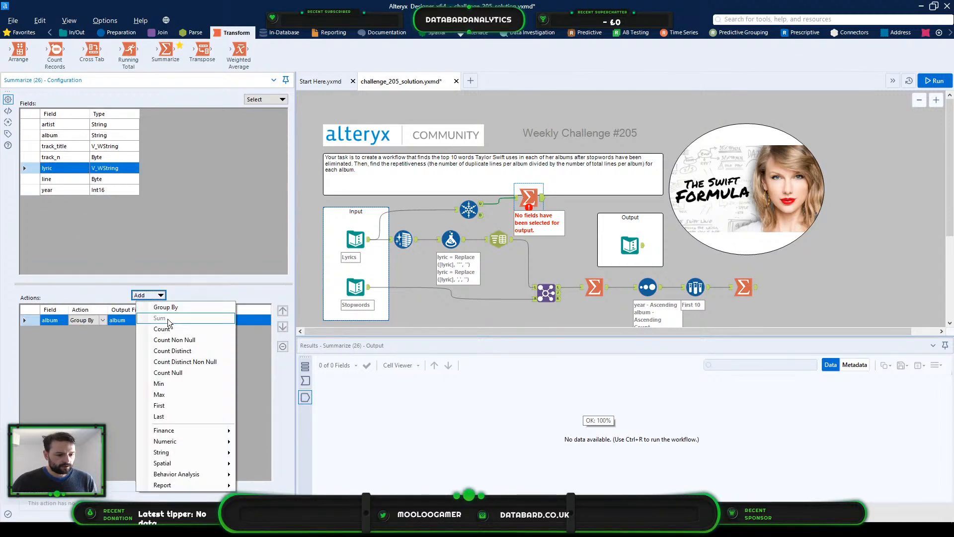
click(164, 323)
click(156, 334)
key(ctrl+a)
text(Unique_Lines_Per_Album)
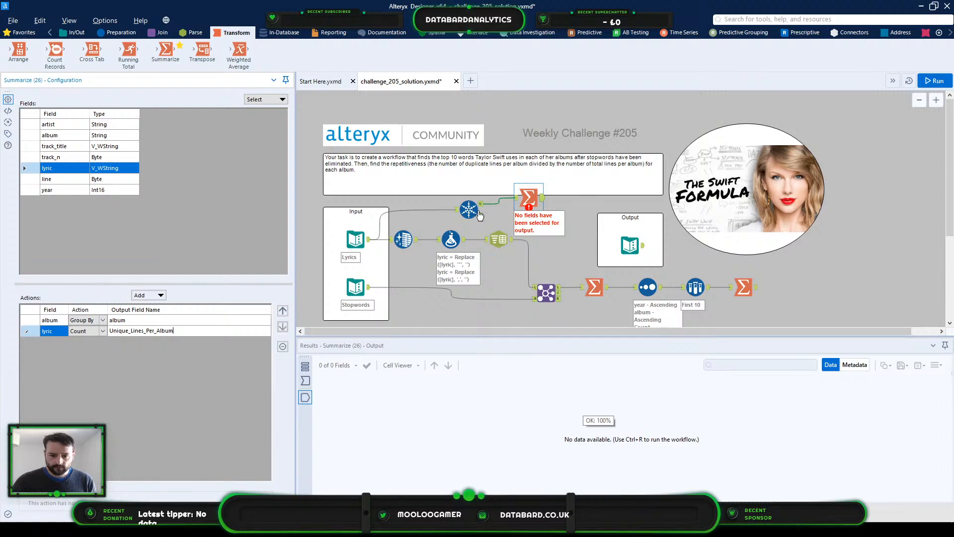
Step: Duplicate the configured Summarize tool below the original and connect the copy to the Unique tool's duplicates output
click(529, 201)
right_click(528, 201)
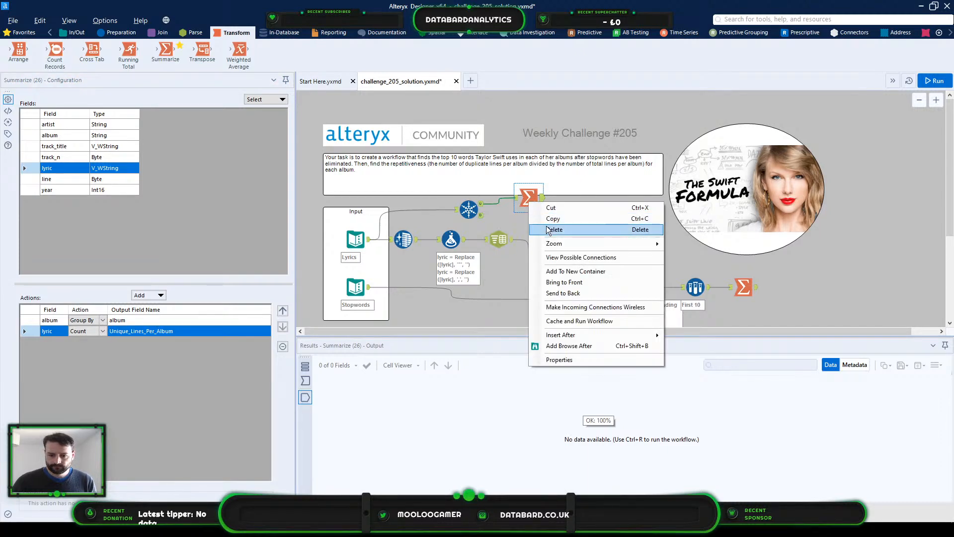
click(539, 219)
right_click(524, 219)
click(529, 225)
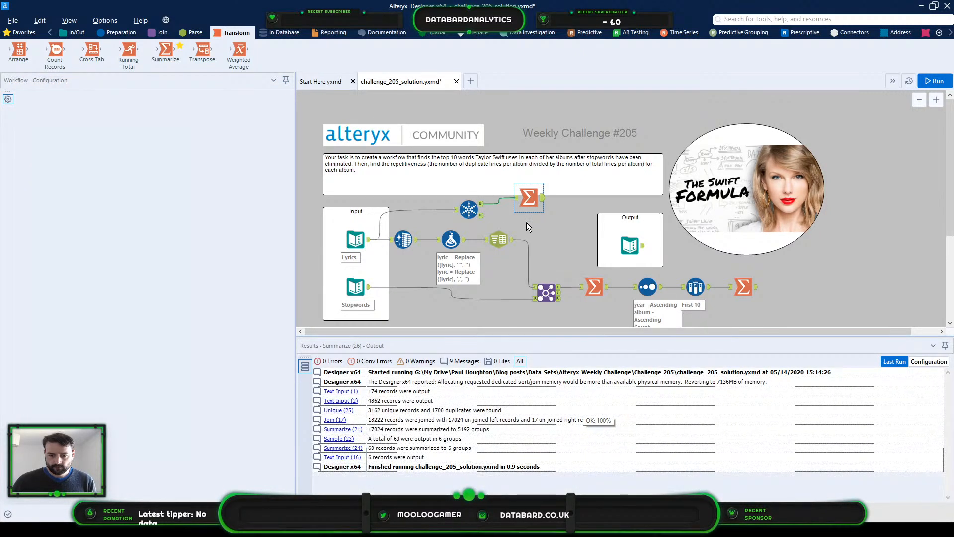
drag(481, 215, 531, 220)
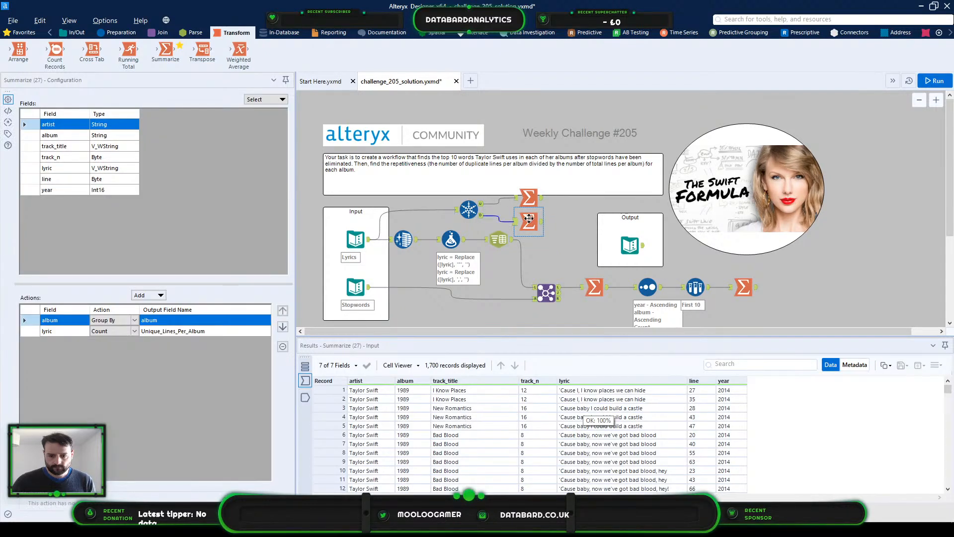
Step: Rename the copied Summarize tool's lyric count output to Duplicate_Lines_Per_Album, matching the column name in the expected output
click(59, 333)
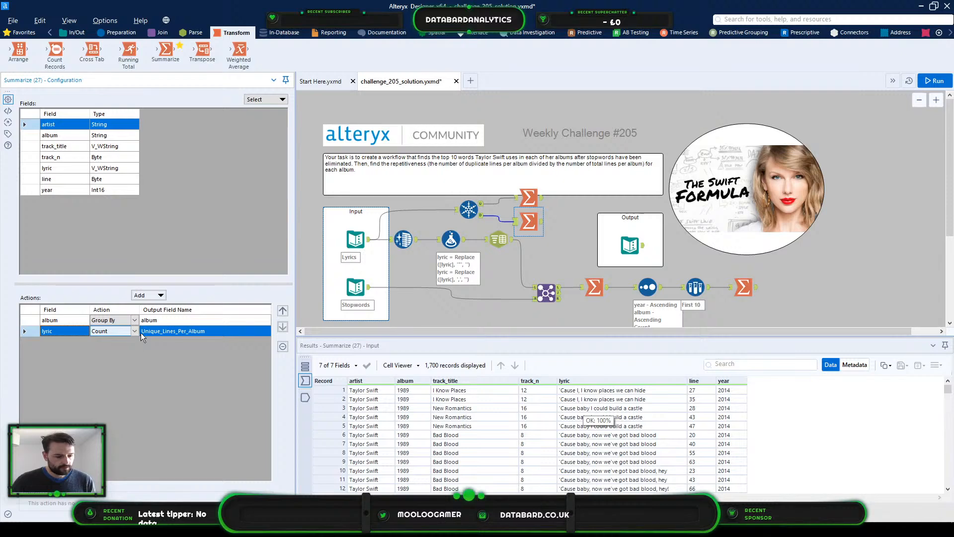
click(160, 331)
click(630, 245)
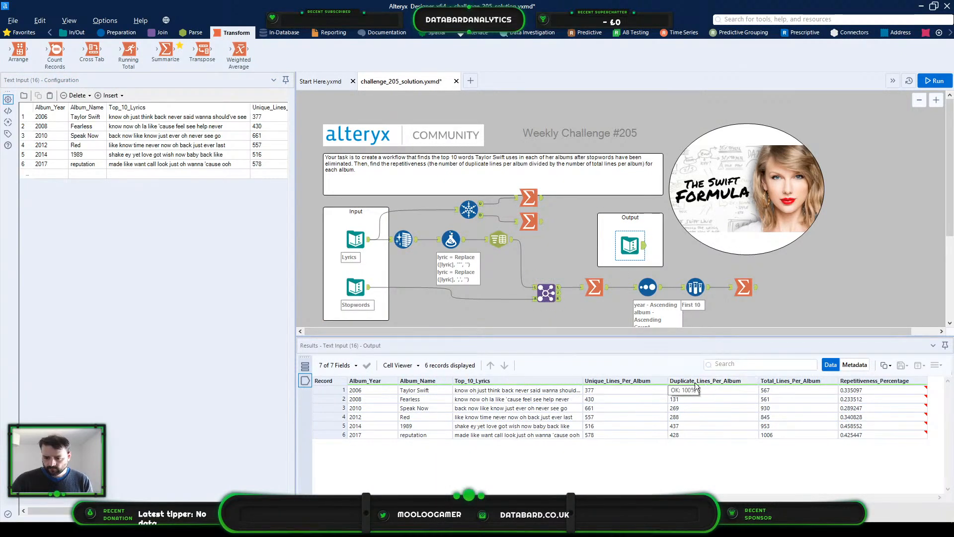
click(528, 221)
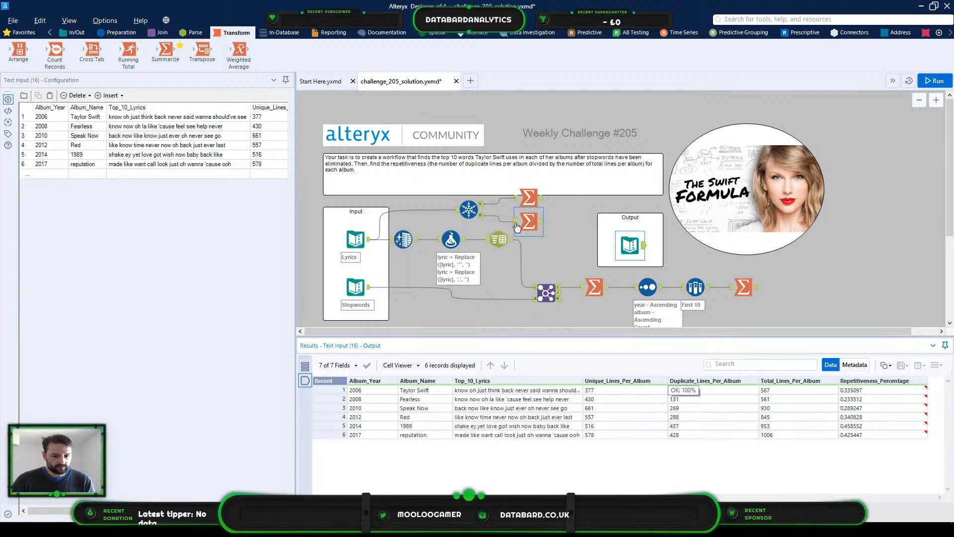
click(148, 332)
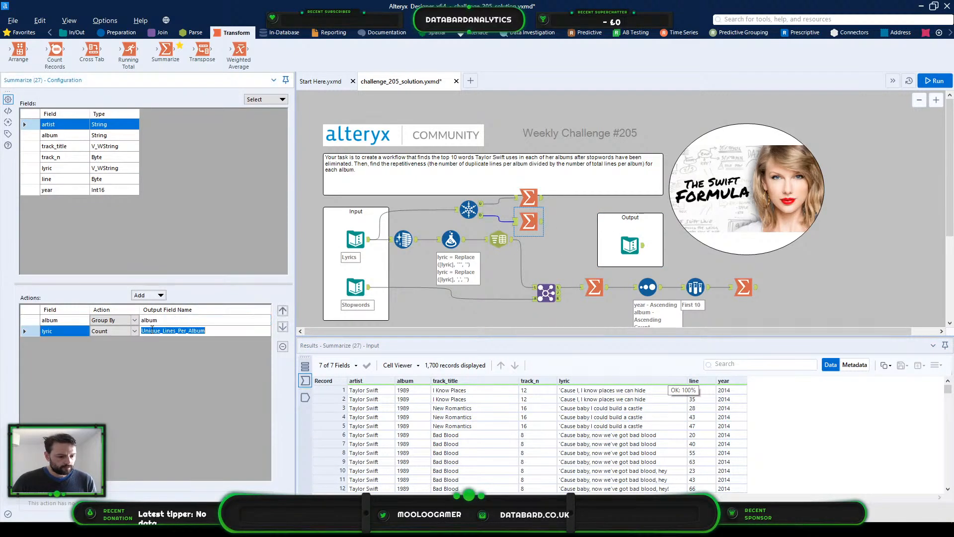
click(154, 331)
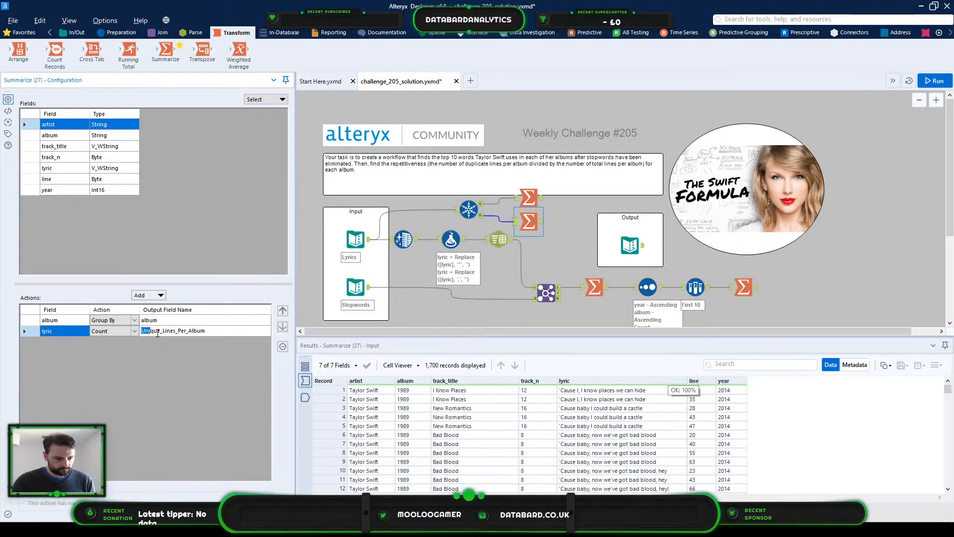
text(Duplicate)
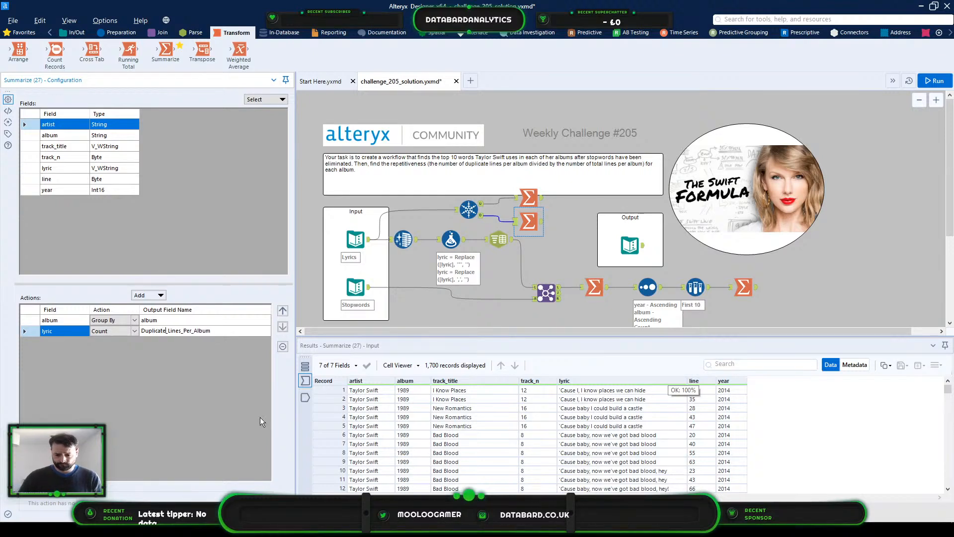
Step: Join the unique-line and duplicate-line Summarize outputs on album, excluding the right input's album field
click(643, 247)
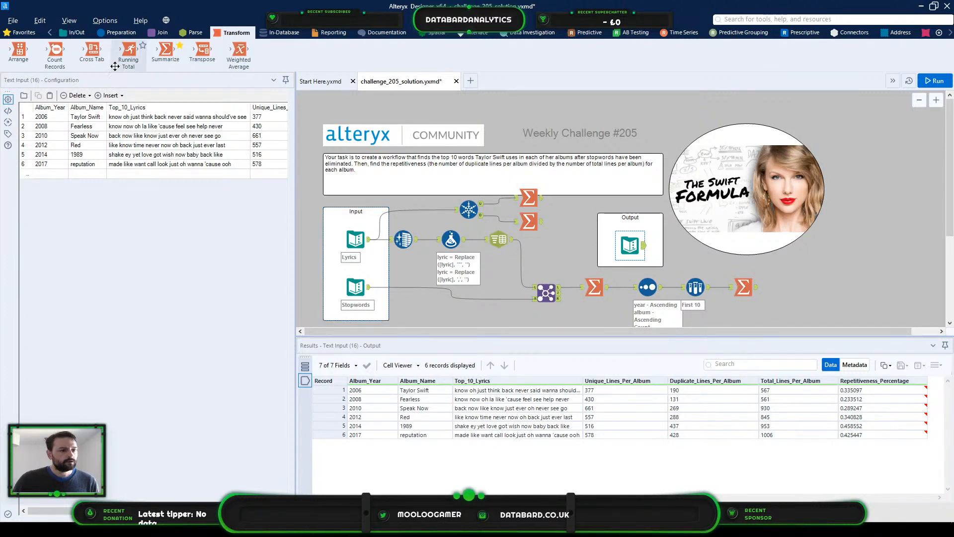
click(158, 32)
drag(129, 50, 559, 215)
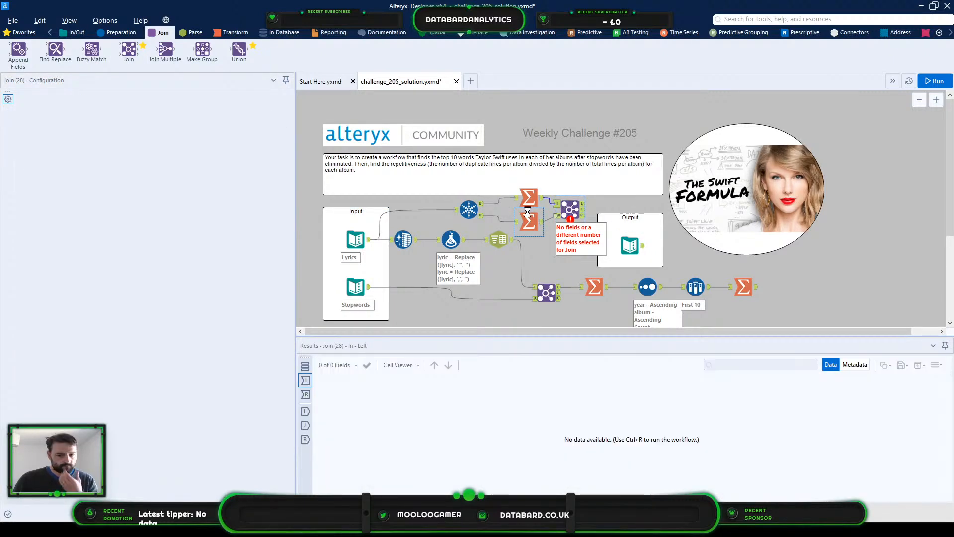
click(535, 193)
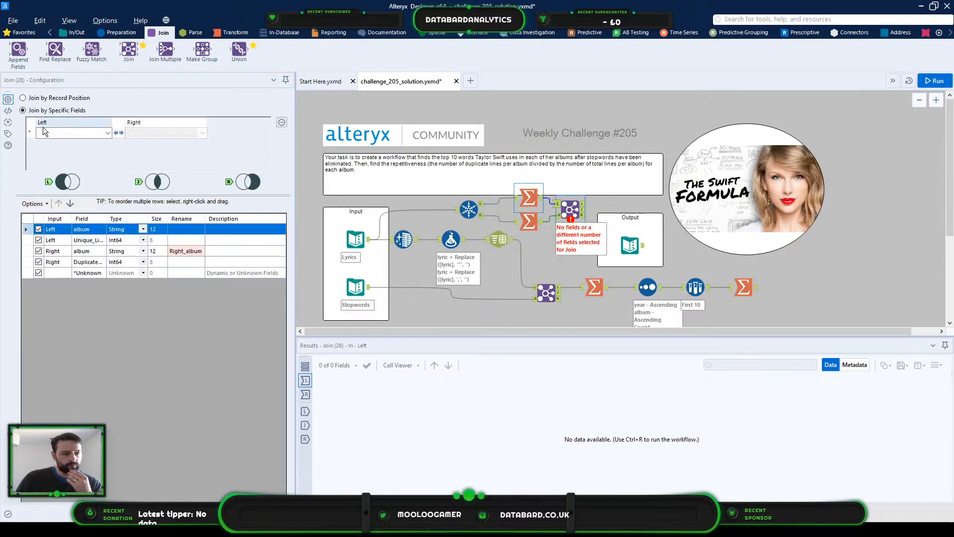
click(60, 133)
click(69, 142)
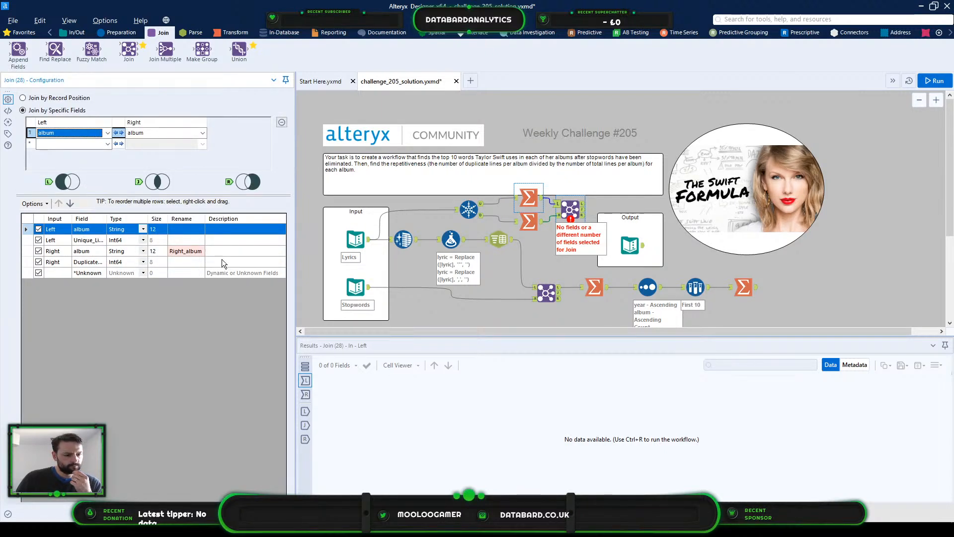
click(40, 253)
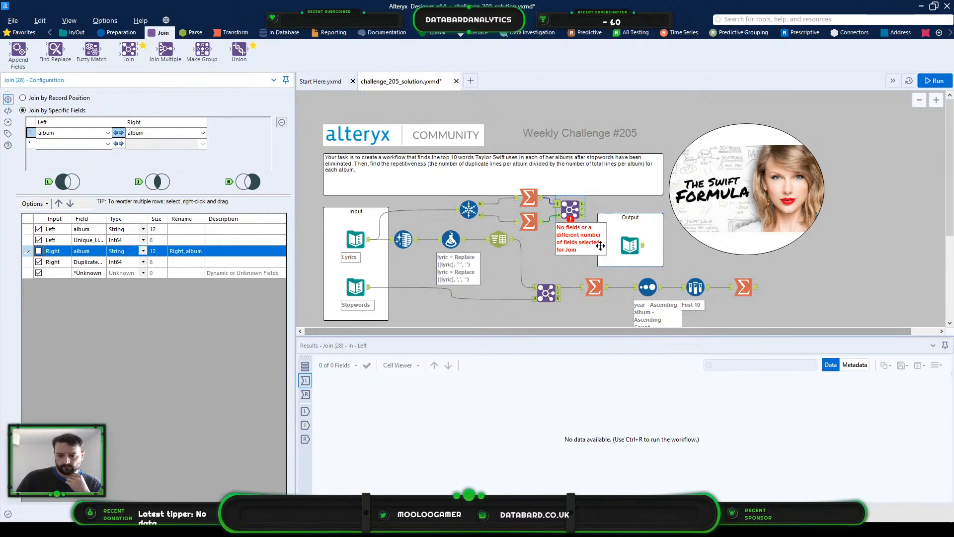
Step: Review the expected output's line count columns and run the workflow with the new Join
click(634, 247)
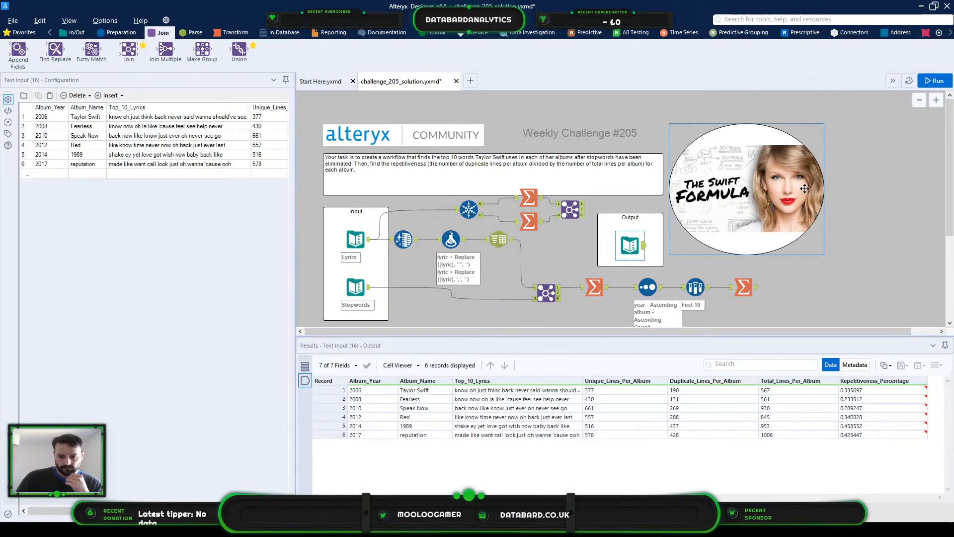
click(664, 381)
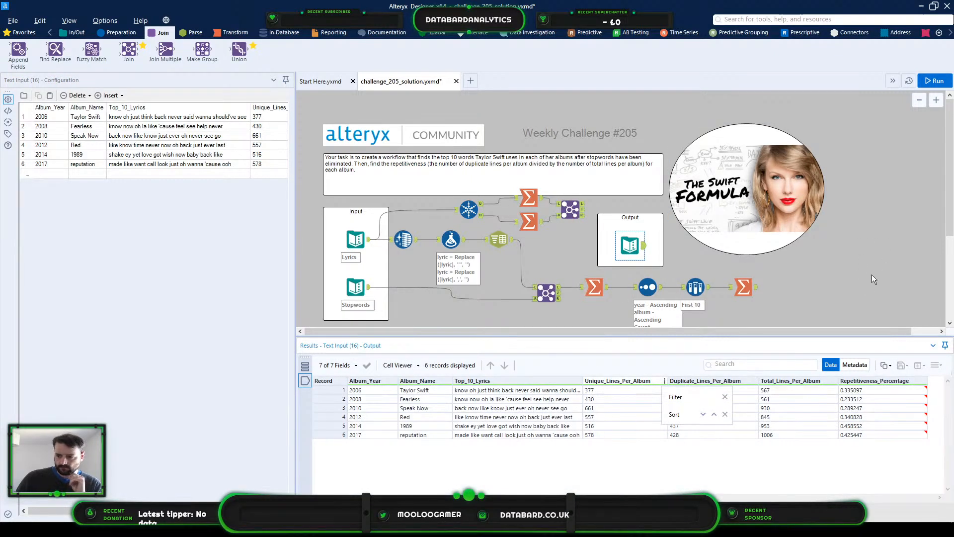
click(934, 81)
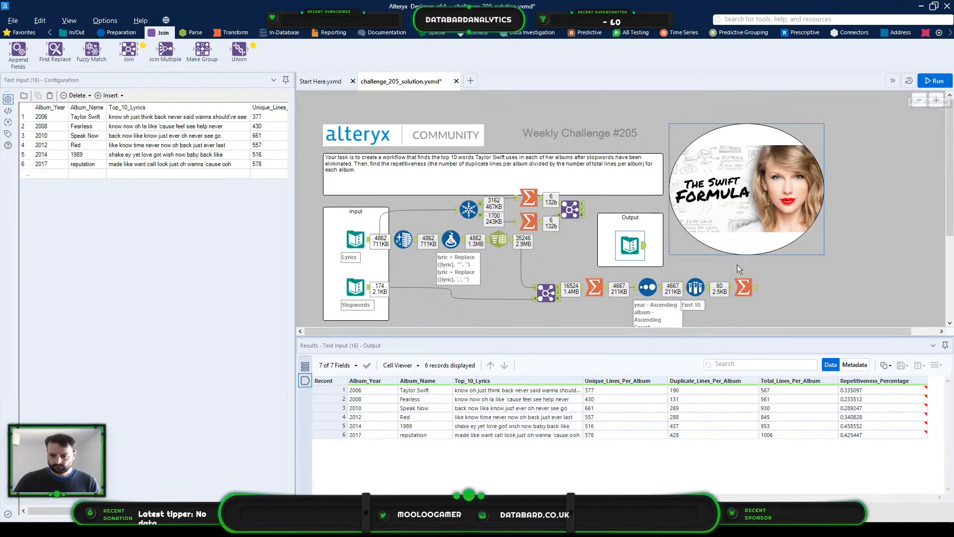
Step: Rename the year output field of the final Summarize tool after the Sample tool to Album_Year
click(743, 287)
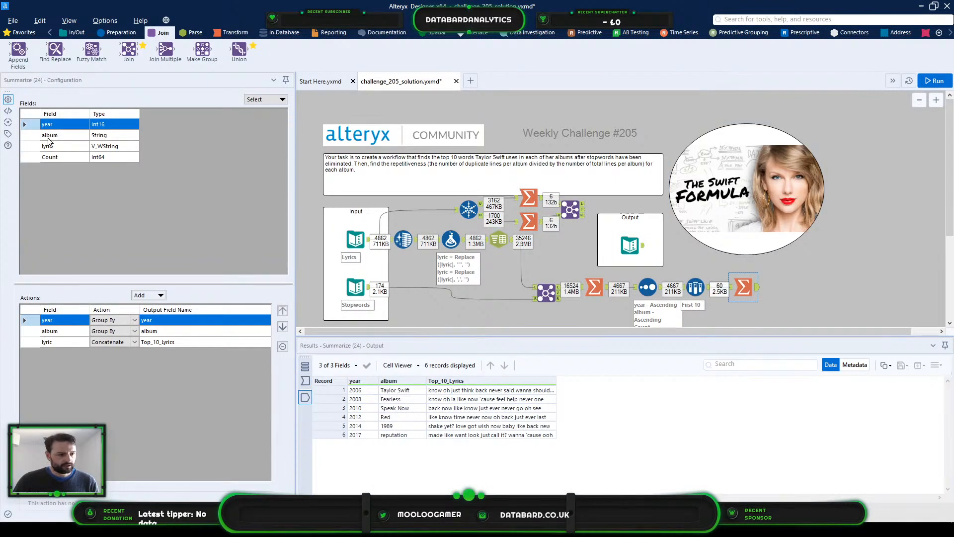
click(167, 321)
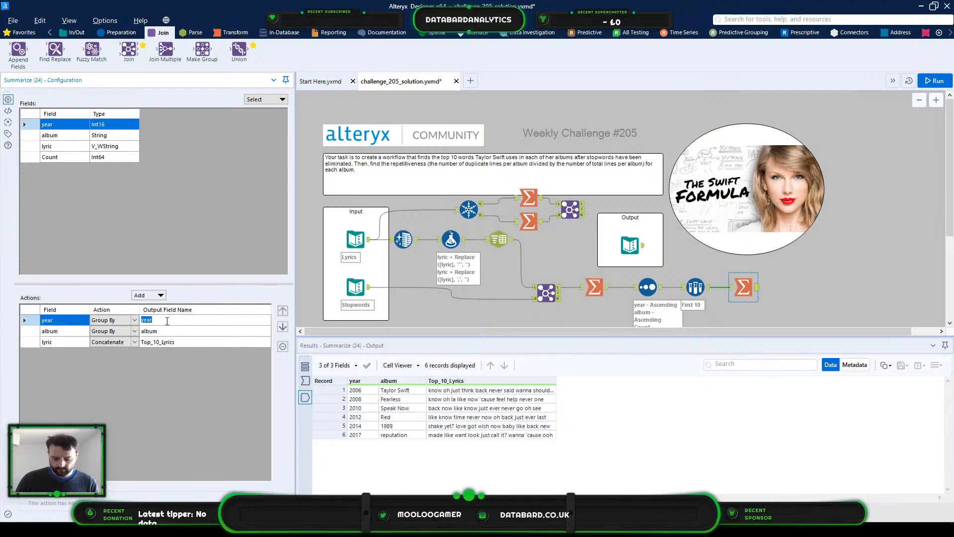
key(Home)
click(166, 321)
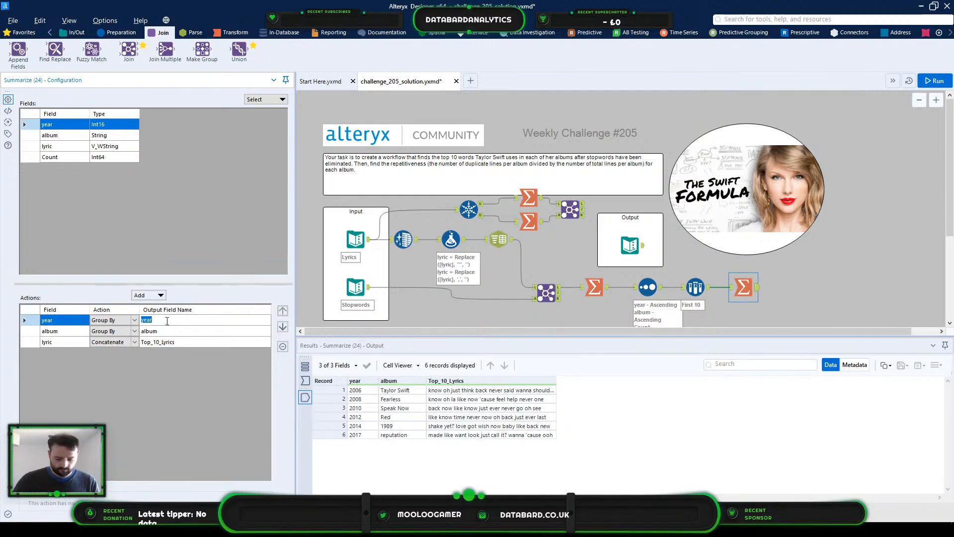
key(Return)
click(167, 322)
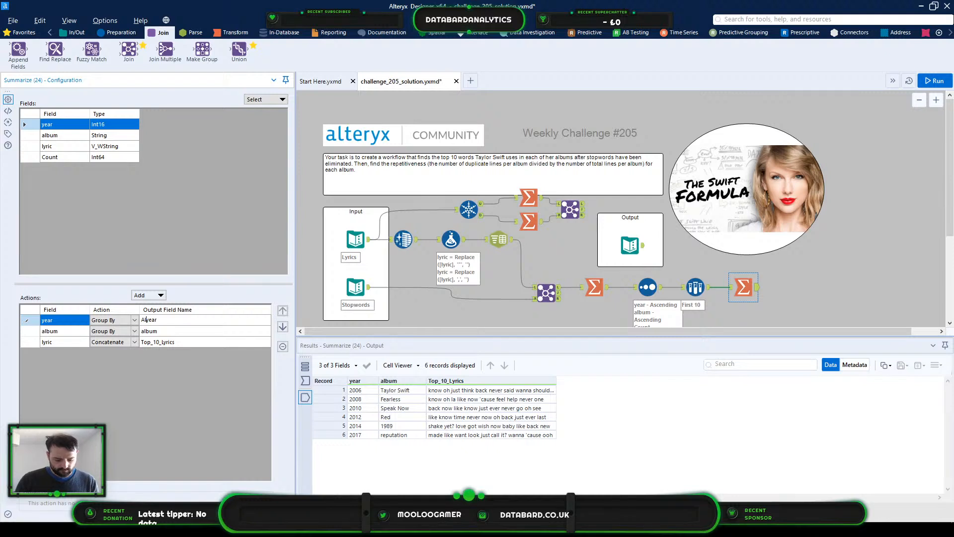
text(Album_Y)
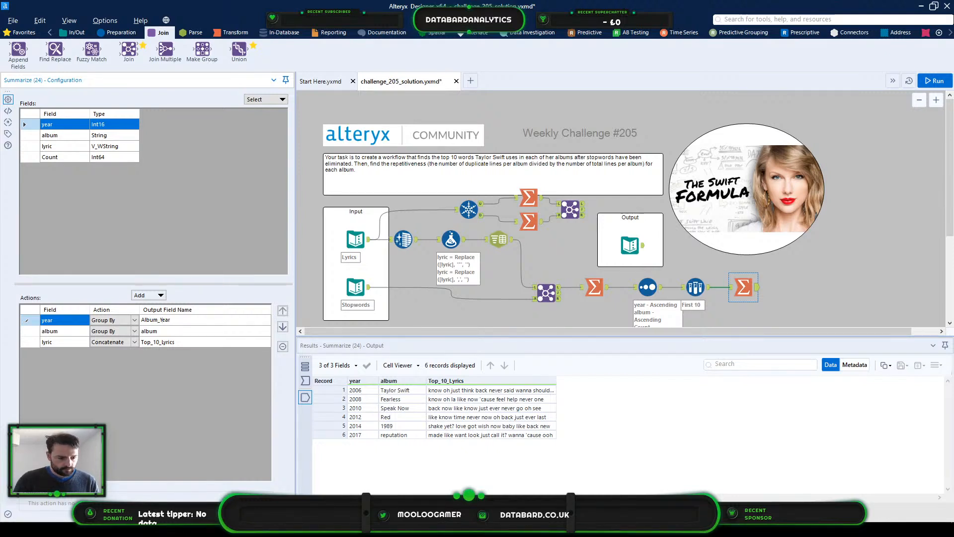
key(Down)
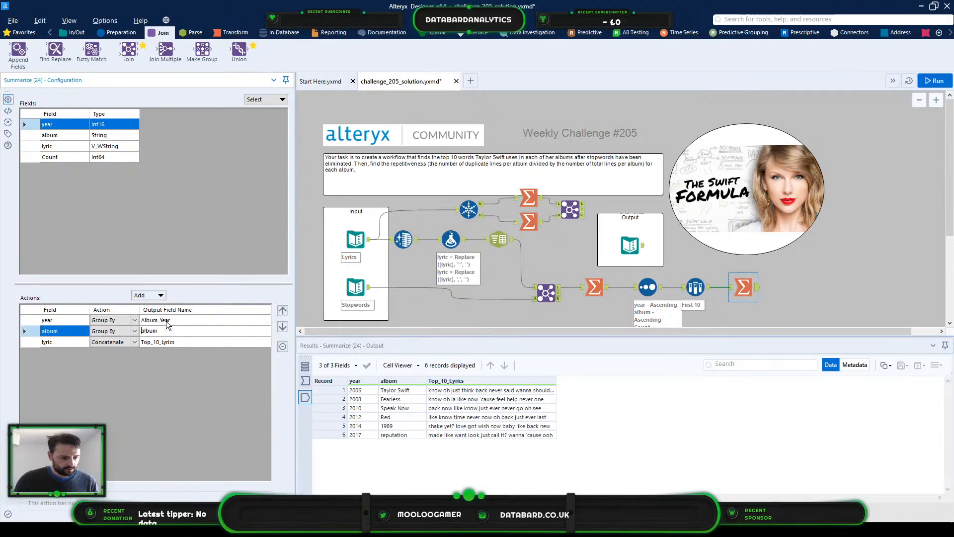
Step: Check the expected column names and rename the final Summarize tool's album output field to Album_Name
click(643, 246)
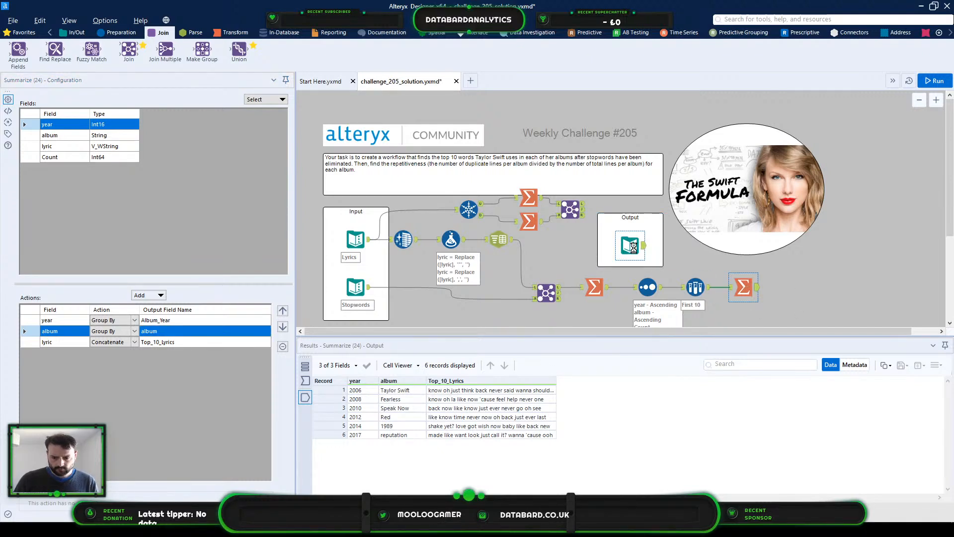
click(743, 287)
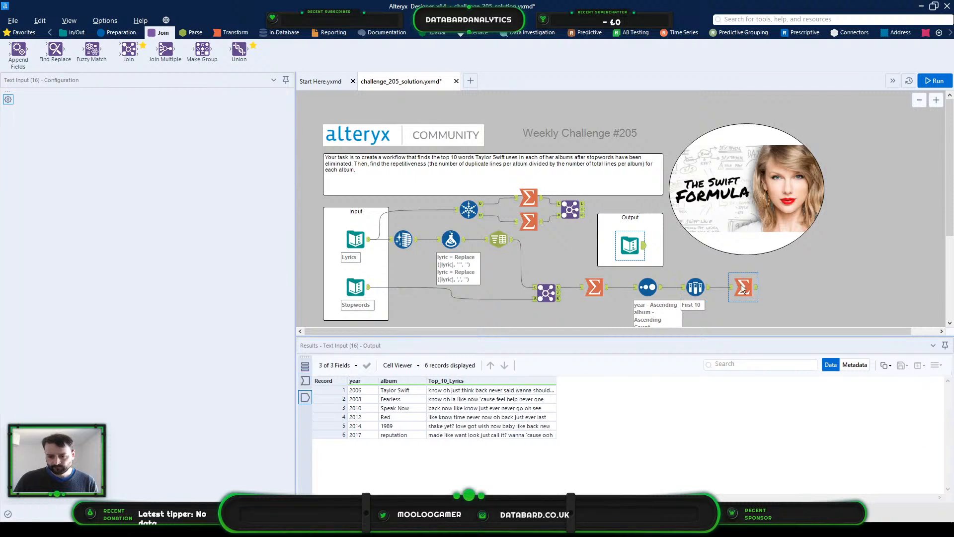
click(182, 332)
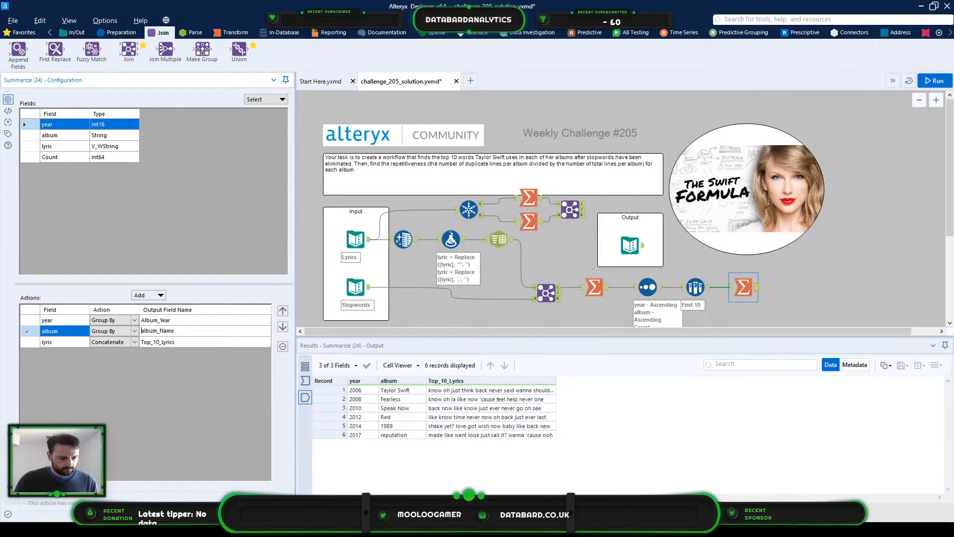
key(Delete)
key(Return)
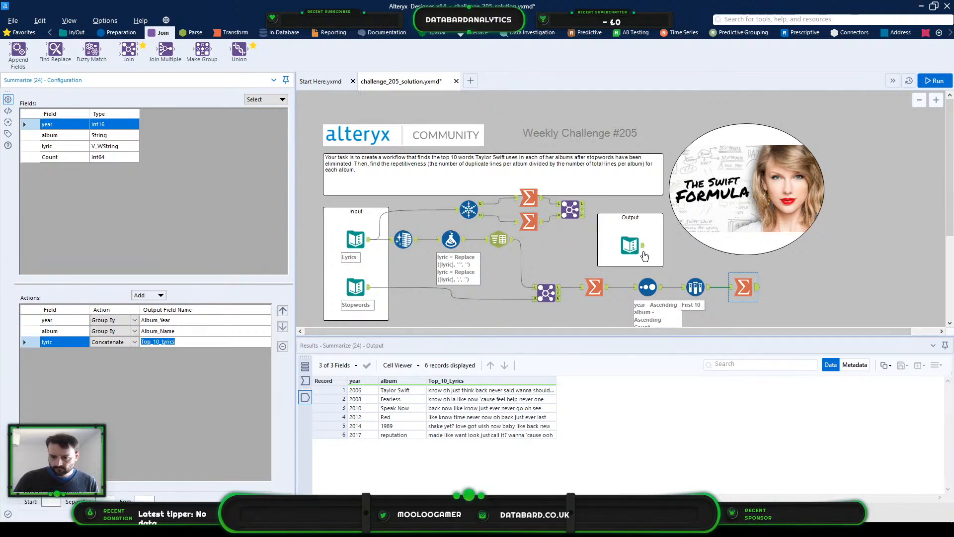
Step: Compare the joined unique and duplicate line counts per album with the expected output's counts
click(570, 209)
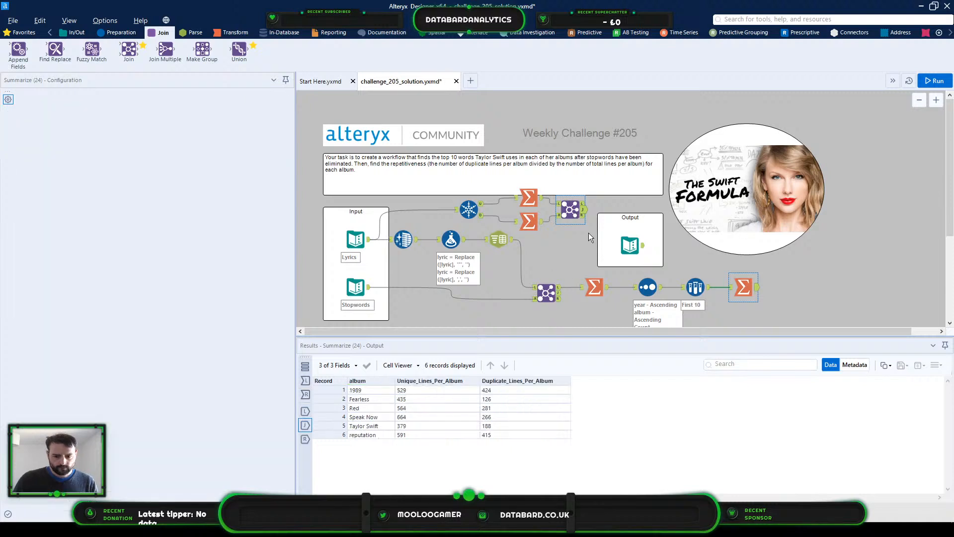
click(406, 391)
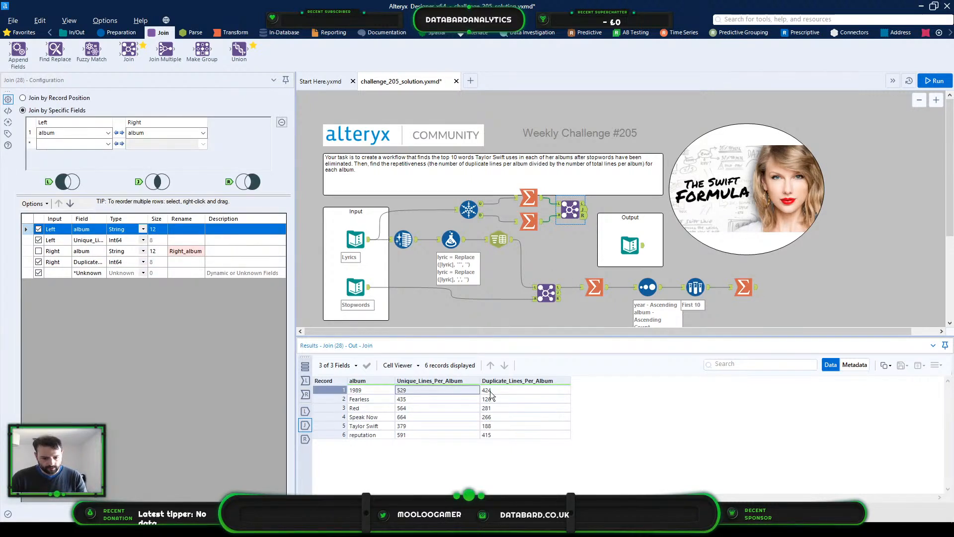
click(489, 391)
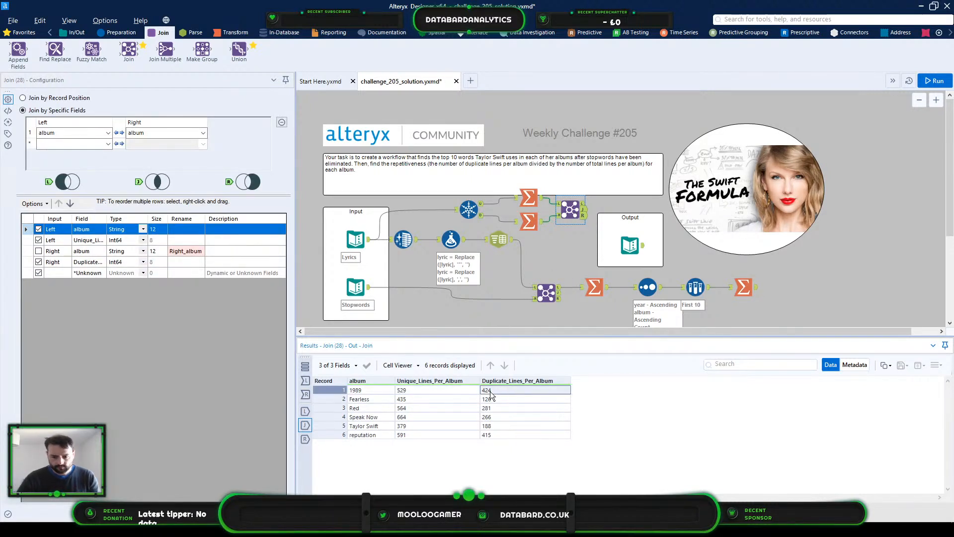
click(644, 250)
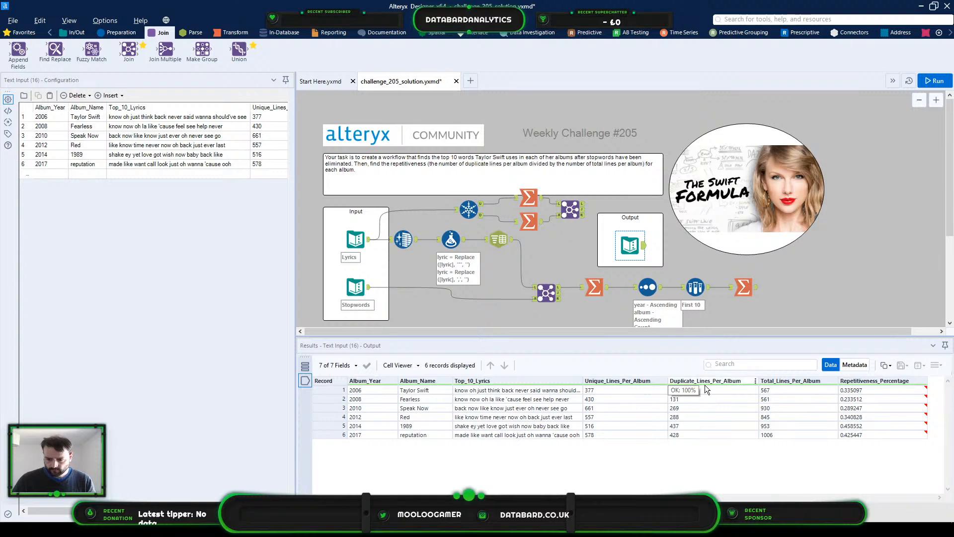
Step: Check the first album's expected duplicate line count against the Join tool's output and reopen the expected output
click(691, 389)
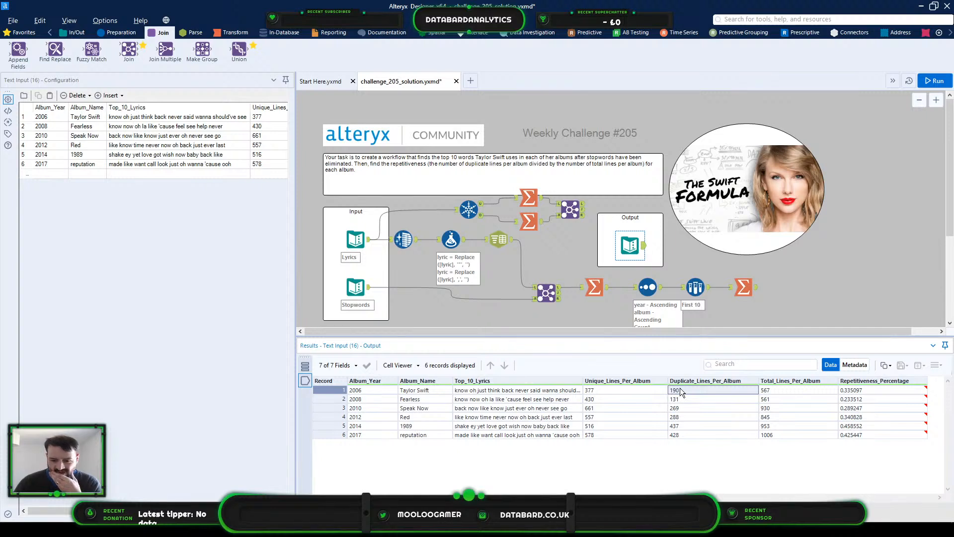
click(583, 213)
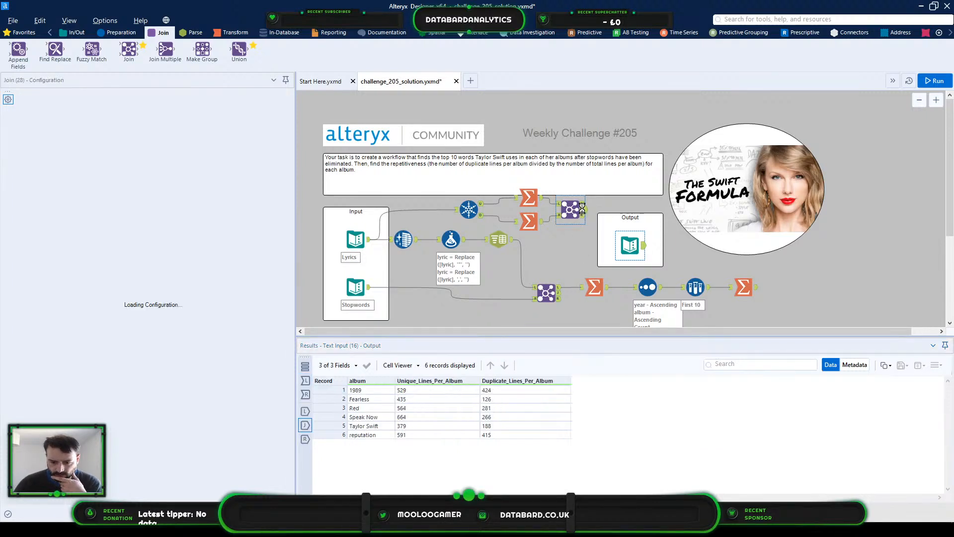
click(446, 390)
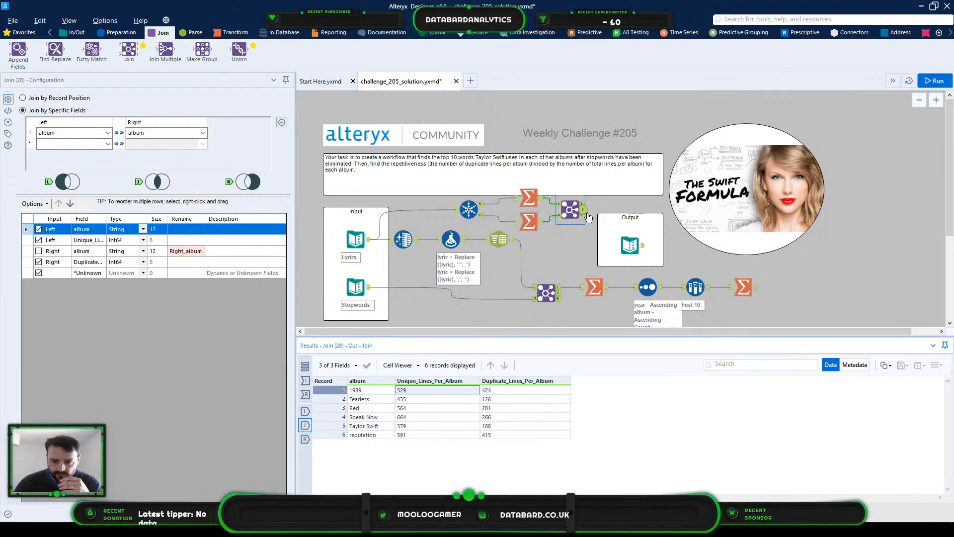
click(628, 247)
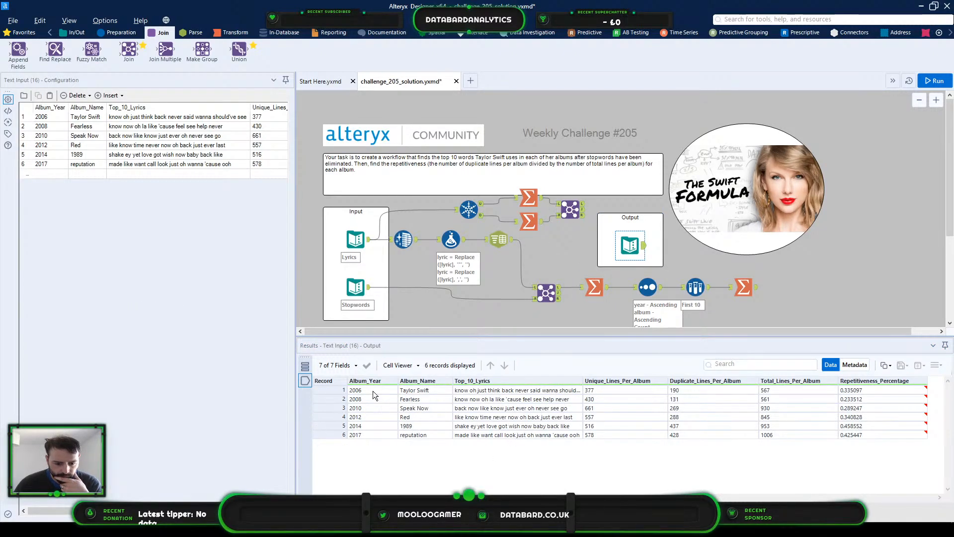
Step: Add year as the first Group By field in the unique-lines Summarize tool and run the workflow
click(526, 200)
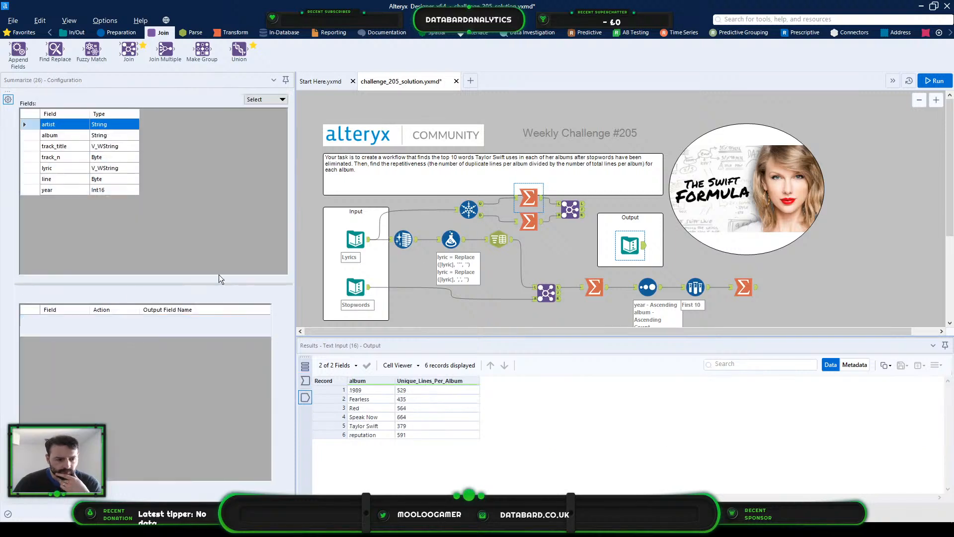
click(34, 190)
click(153, 293)
click(165, 308)
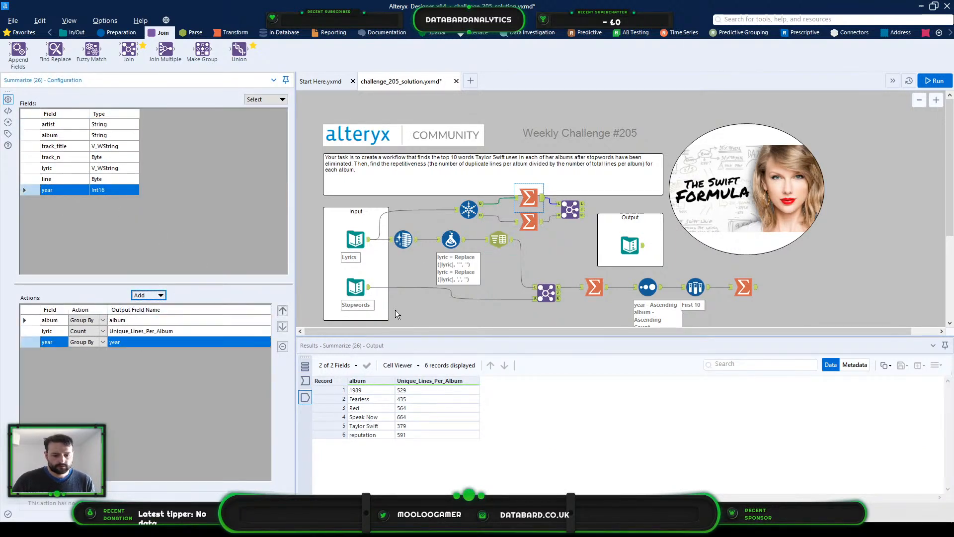
click(28, 341)
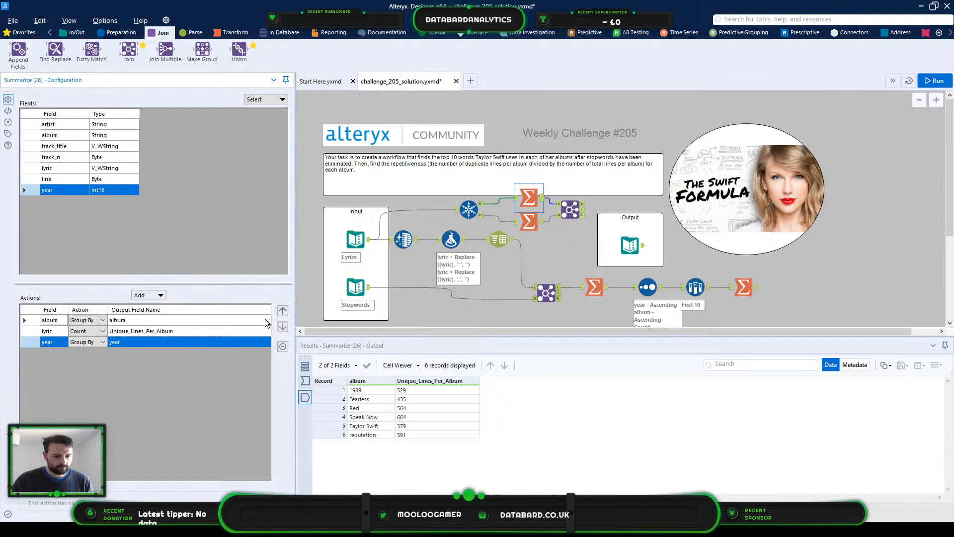
click(283, 311)
click(282, 311)
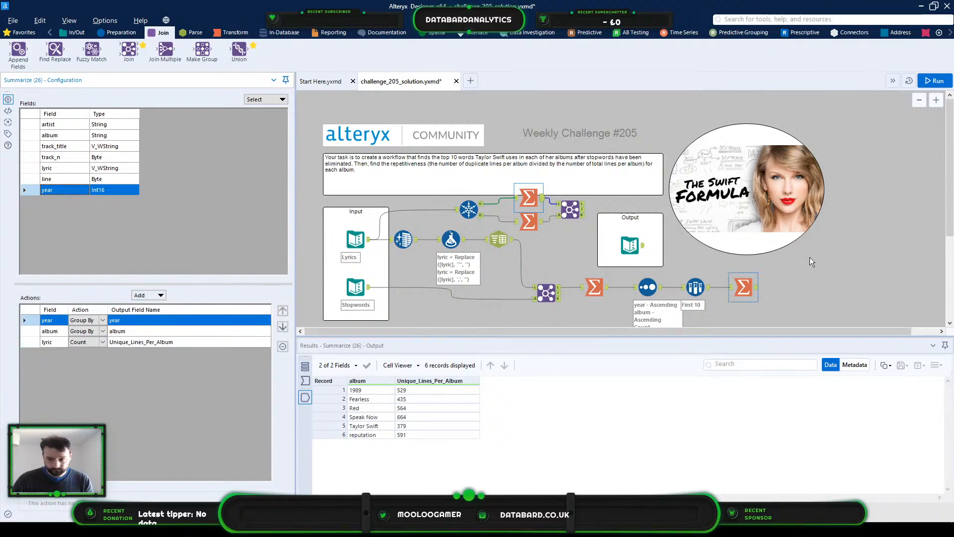
click(934, 80)
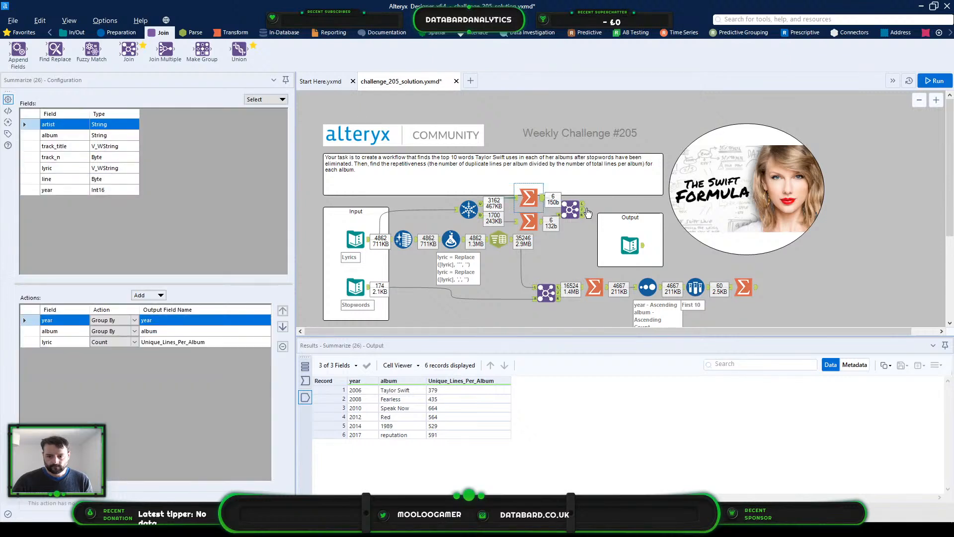
Step: Review the results of the line-count Join and the two Summarize tools feeding it
click(572, 210)
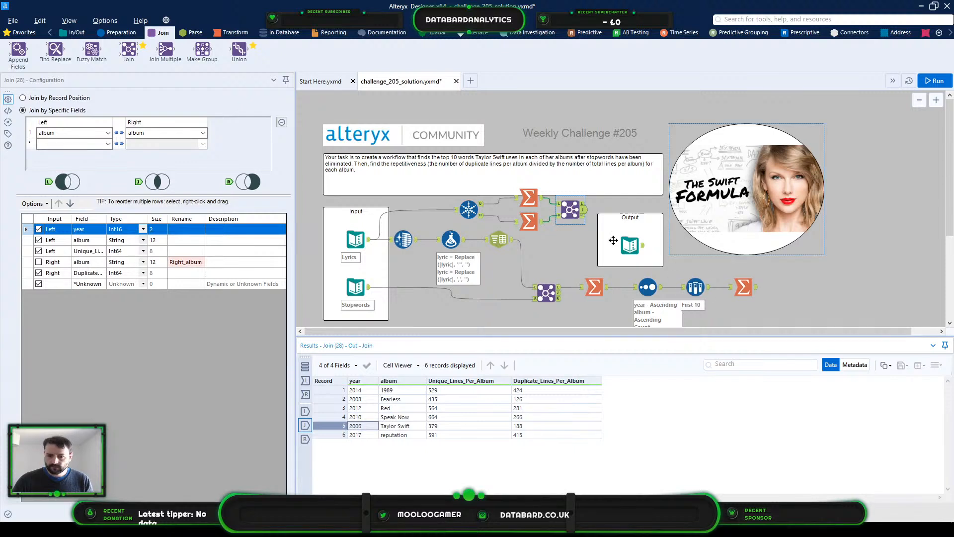
click(528, 198)
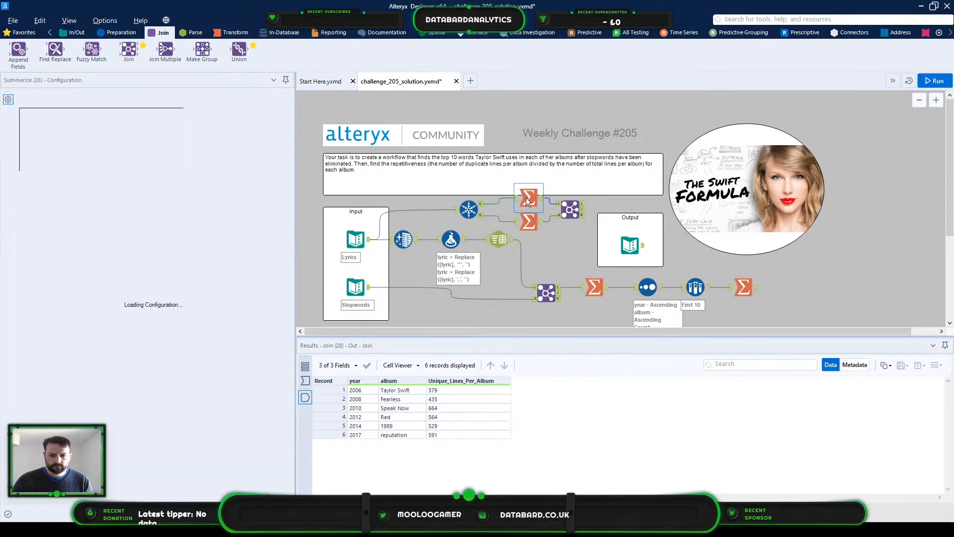
click(528, 222)
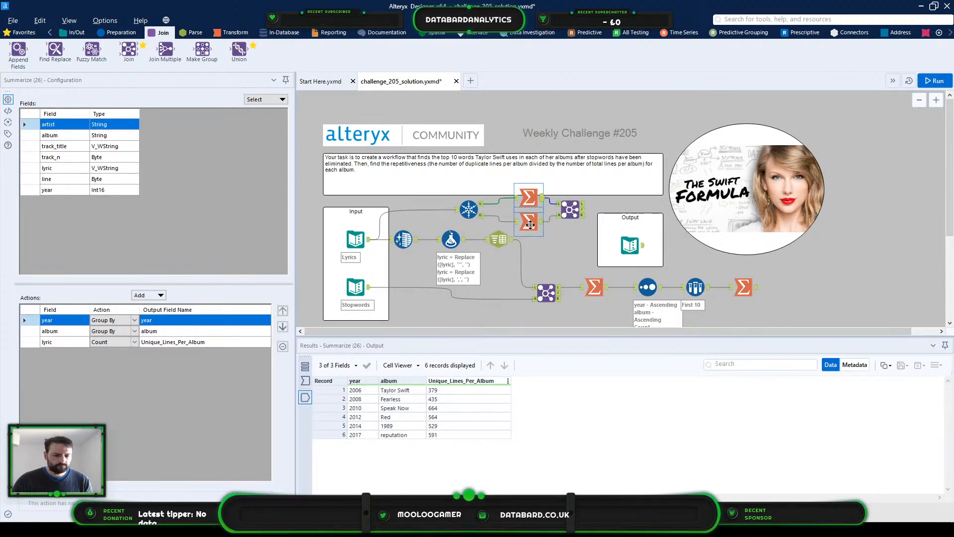
Step: Add a Sort tool after the line-count Join, sort by year in ascending order, and run the workflow
click(569, 211)
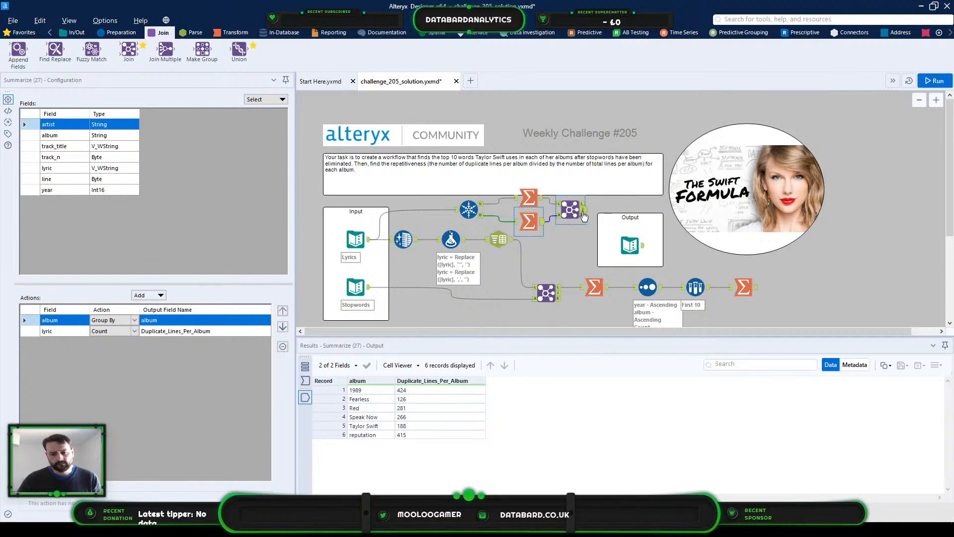
click(118, 32)
drag(607, 50, 618, 207)
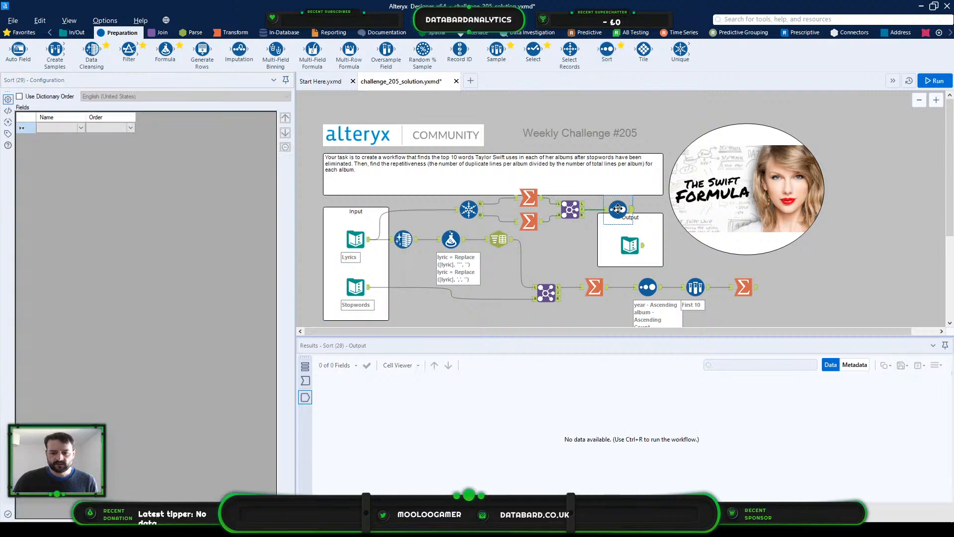
click(76, 128)
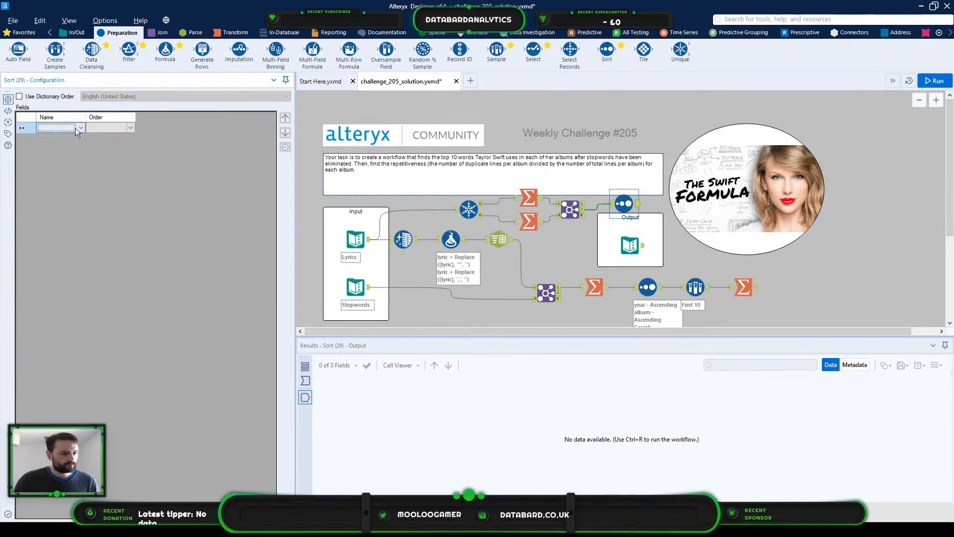
click(77, 128)
click(72, 136)
click(932, 86)
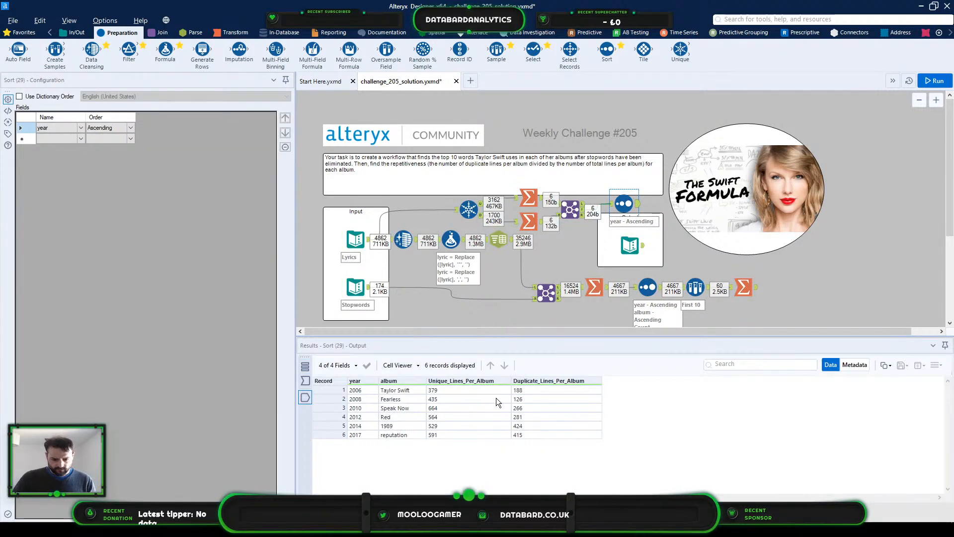
Step: Compare the sorted unique and duplicate line counts with the expected output, using the 2006 album's row
click(470, 391)
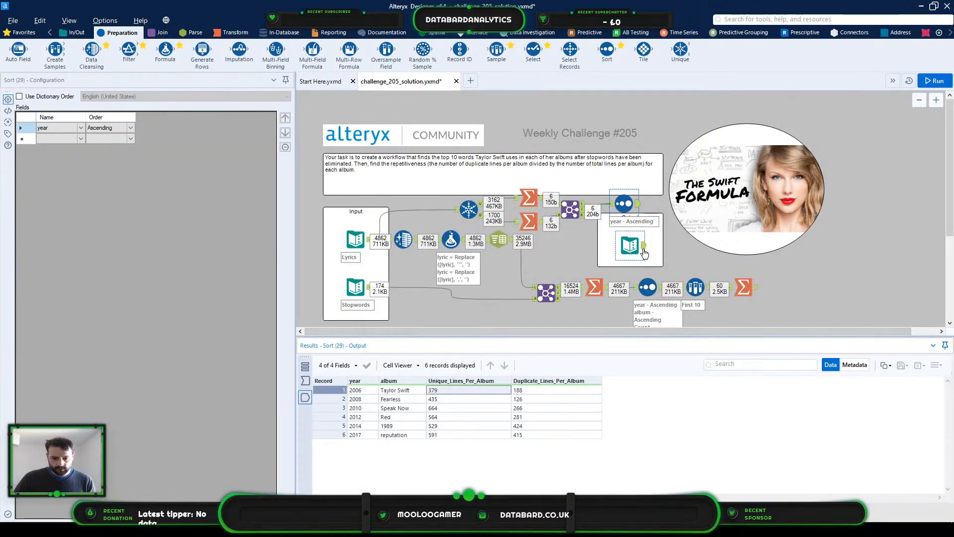
click(538, 392)
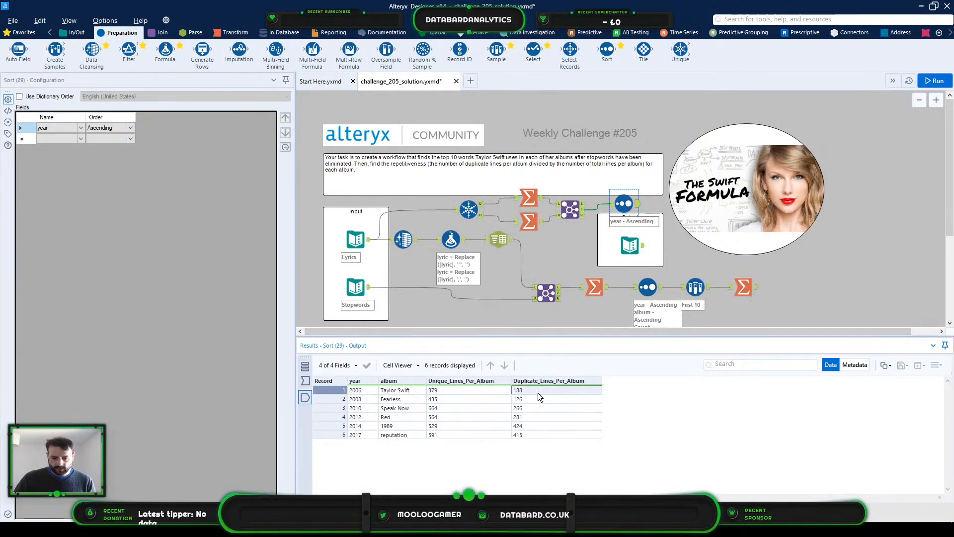
click(645, 246)
click(691, 390)
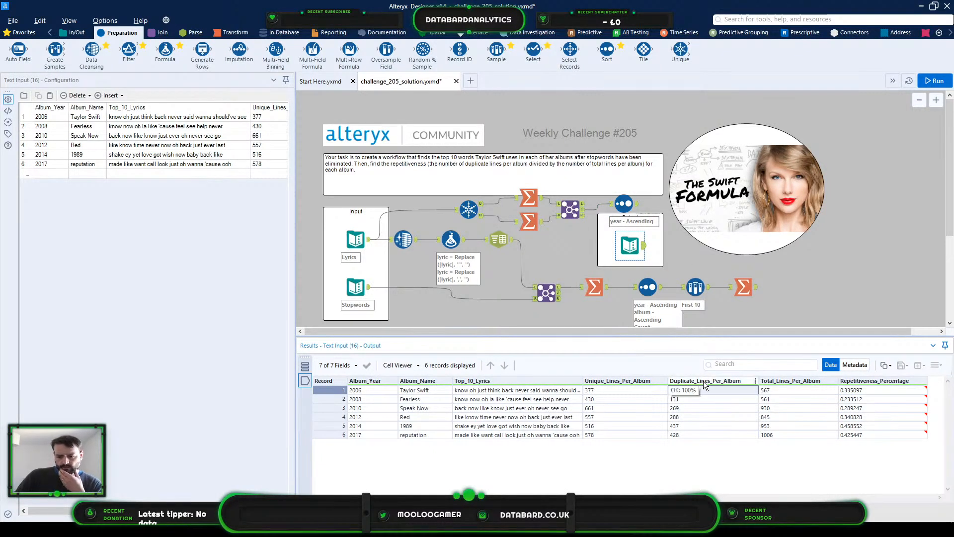
click(638, 205)
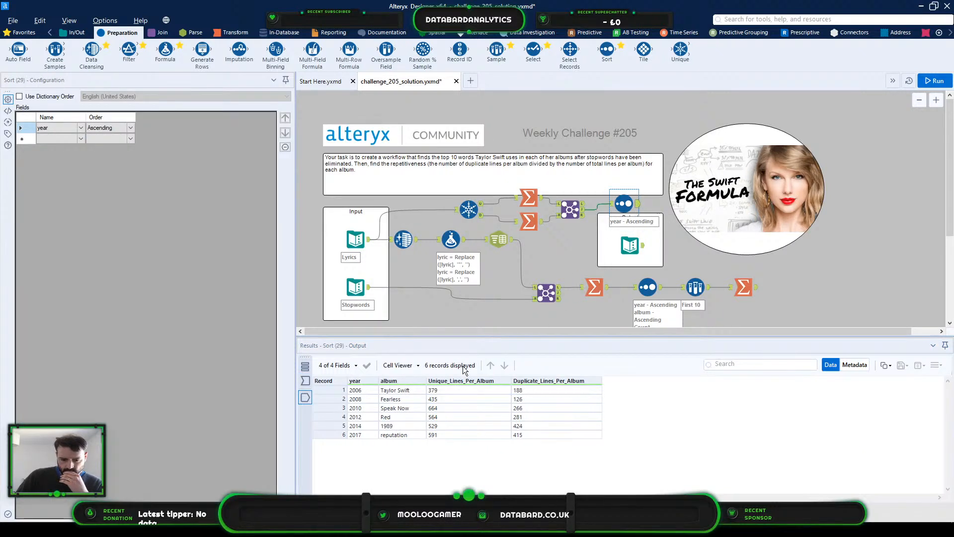
click(464, 389)
click(536, 393)
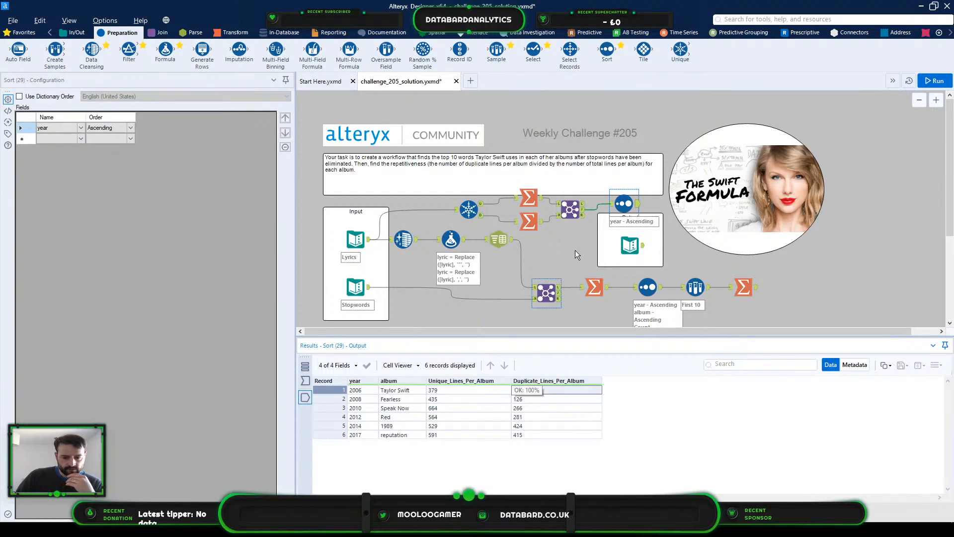
click(579, 209)
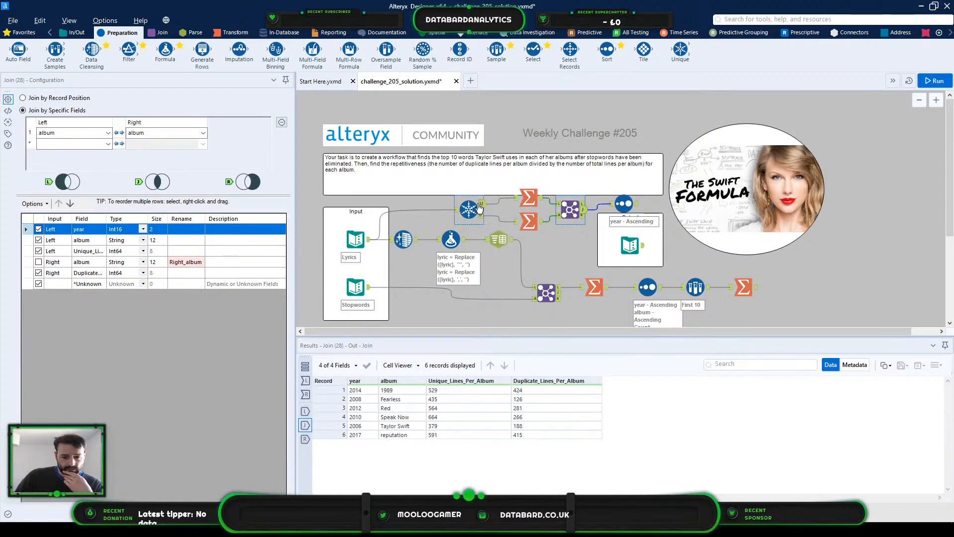
Step: Examine the lyric values in the Unique tool's unique output and the Lyrics input for irregular characters
click(480, 208)
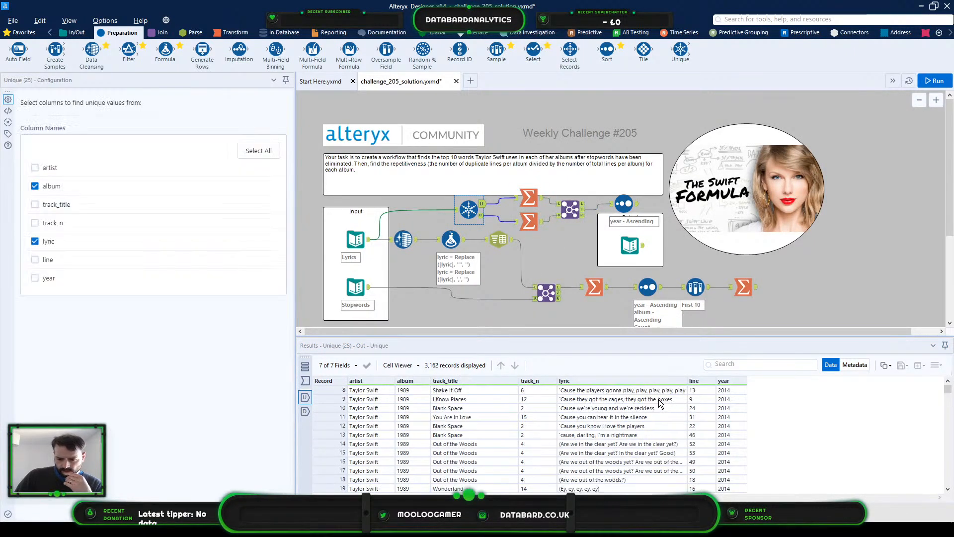
scroll(659, 398, down, 4)
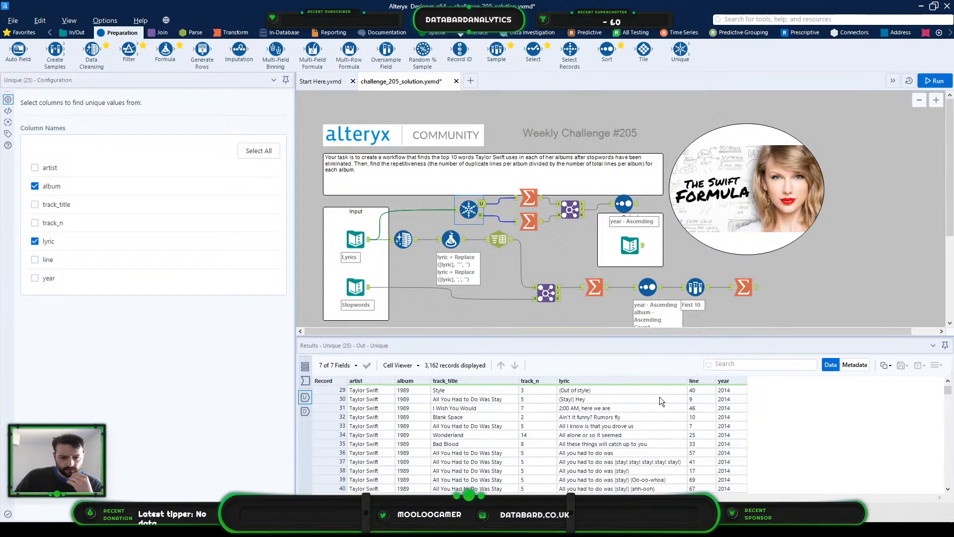
scroll(660, 397, down, 12)
scroll(660, 396, down, 13)
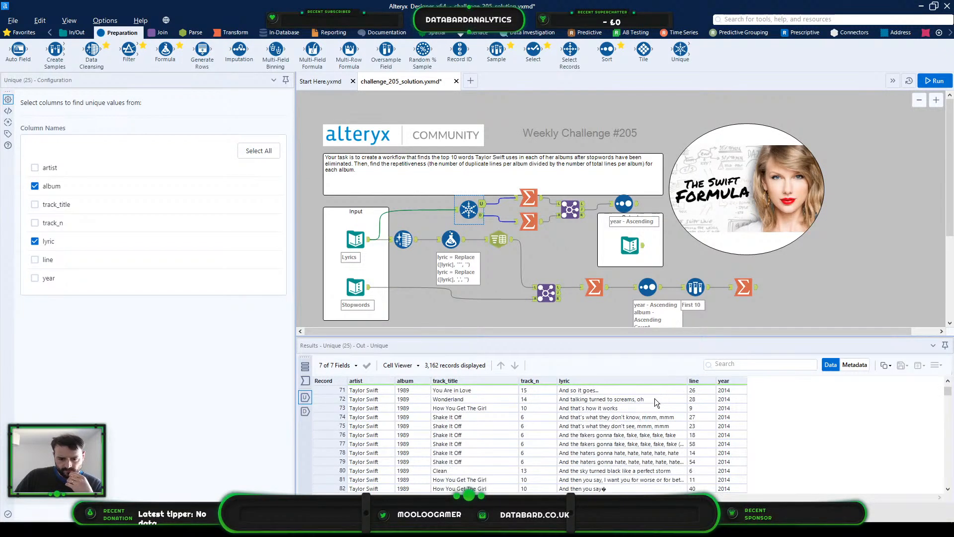
scroll(645, 413, up, 9)
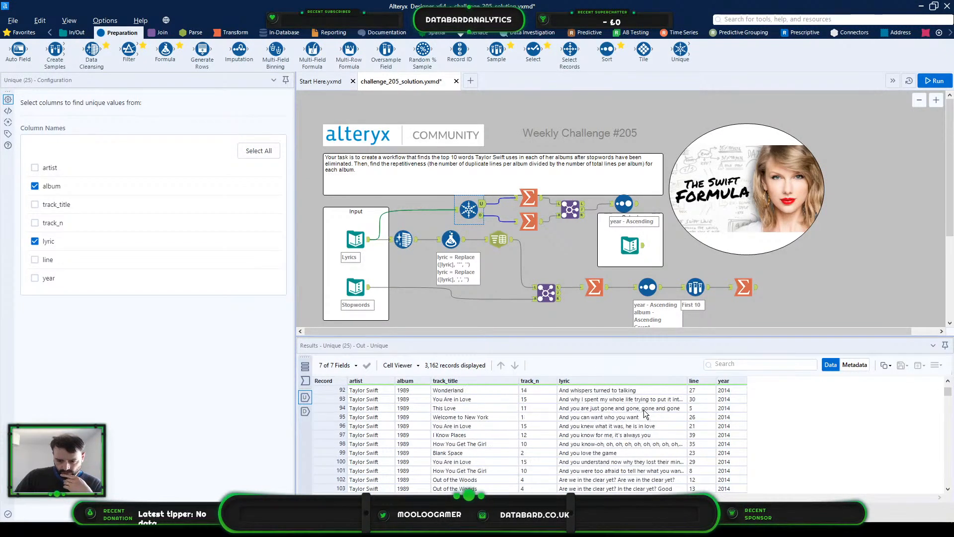
click(607, 437)
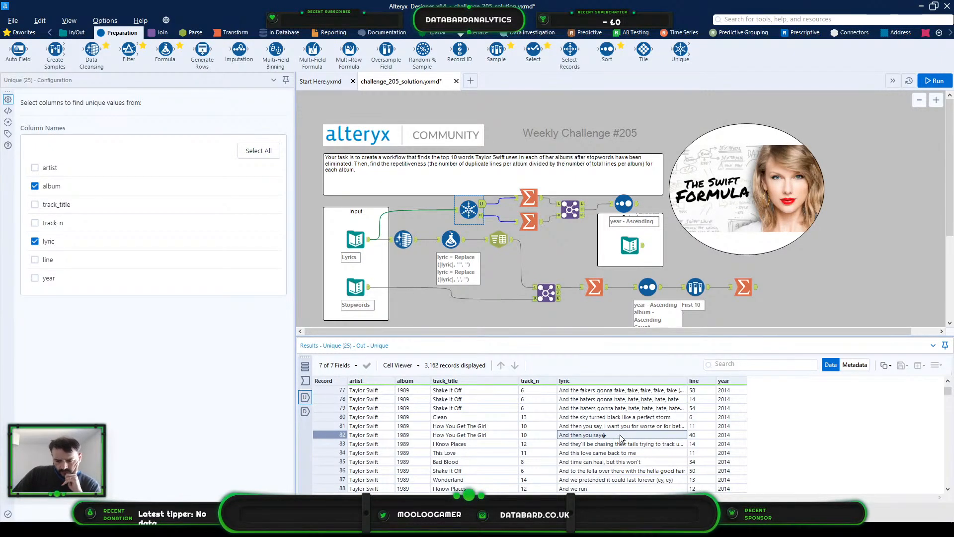
scroll(628, 439, up, 2)
scroll(628, 440, up, 4)
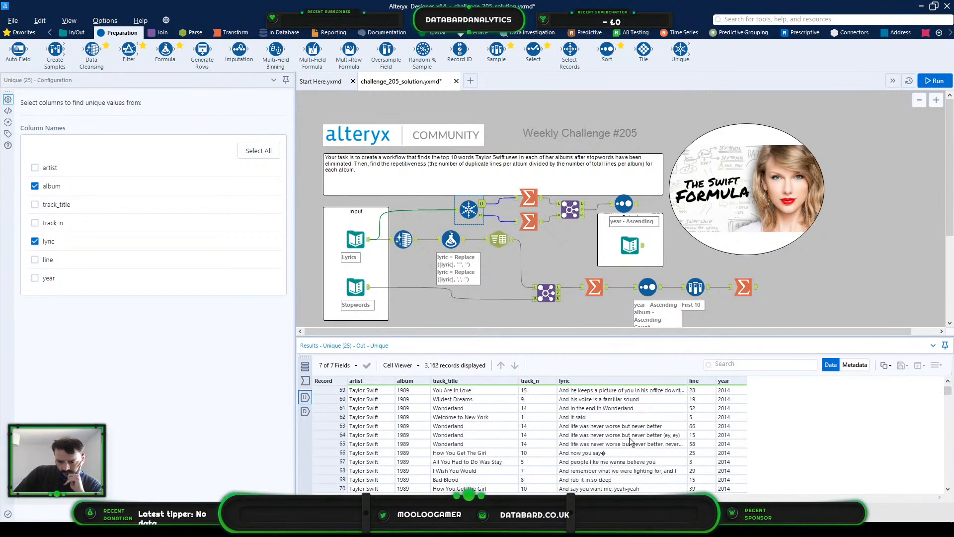
double_click(606, 453)
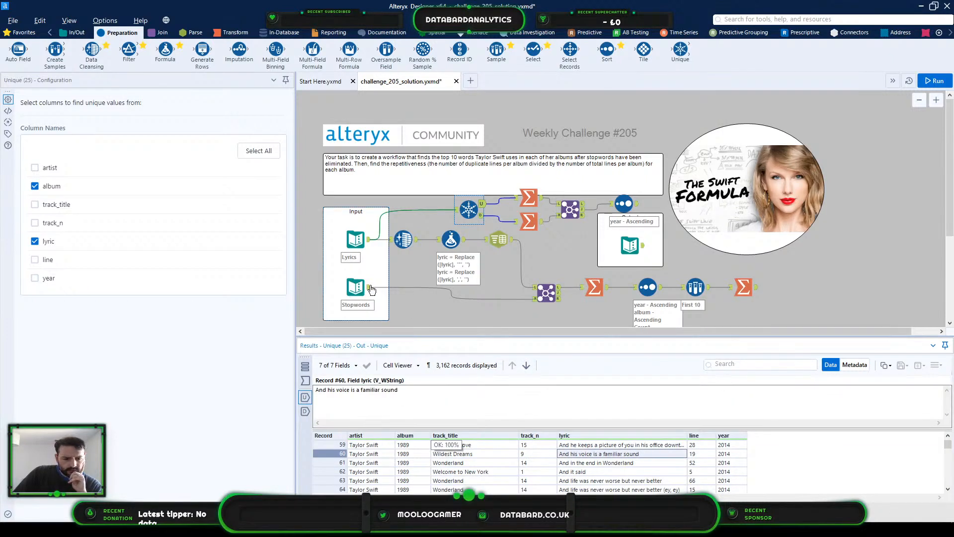
click(353, 241)
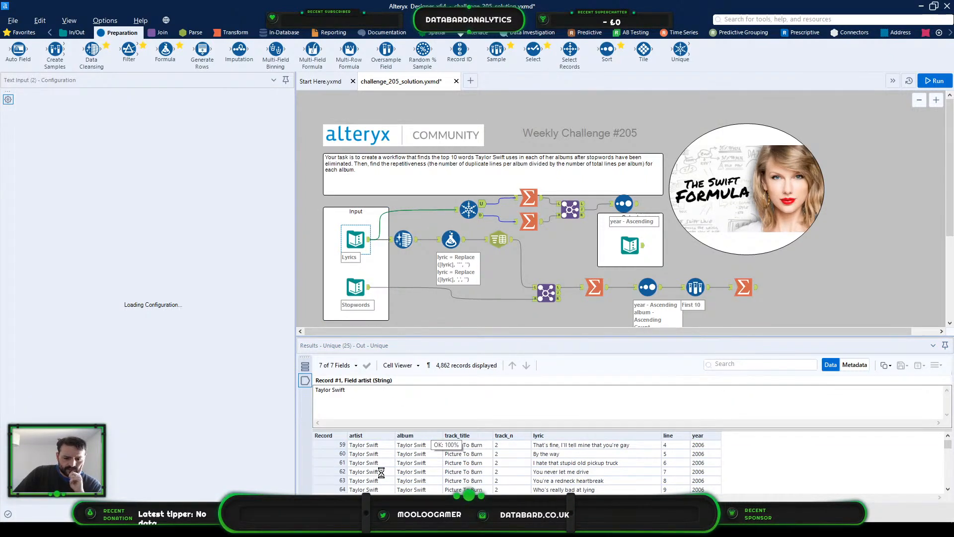
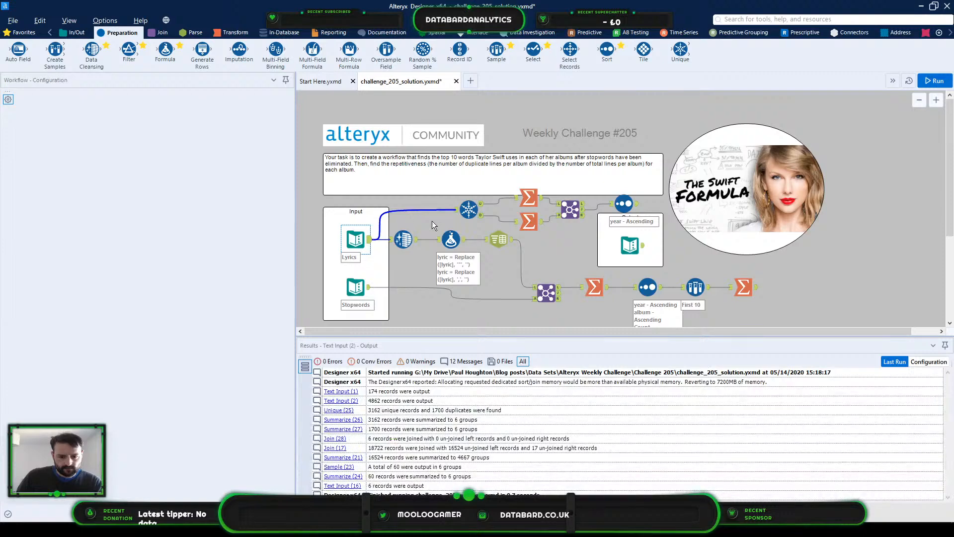
Step: Feed the Unique tool from the Formula tool instead of the Lyrics input, rerun, and check the first album's line counts
click(464, 240)
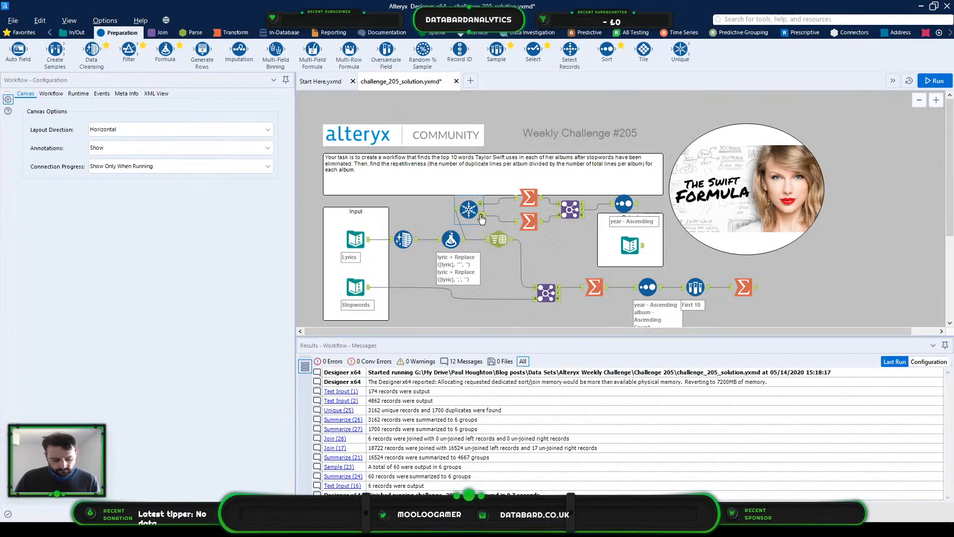
key(ctrl+r)
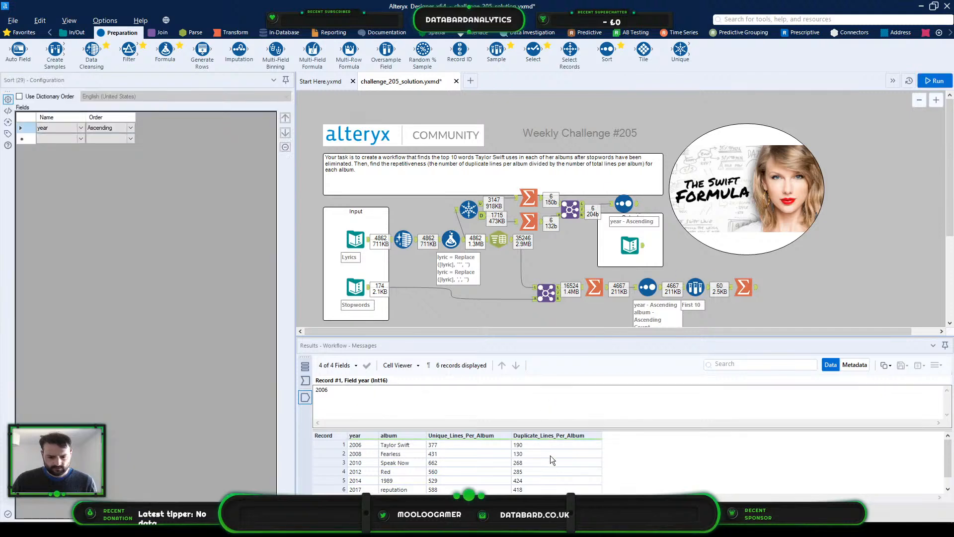
click(478, 446)
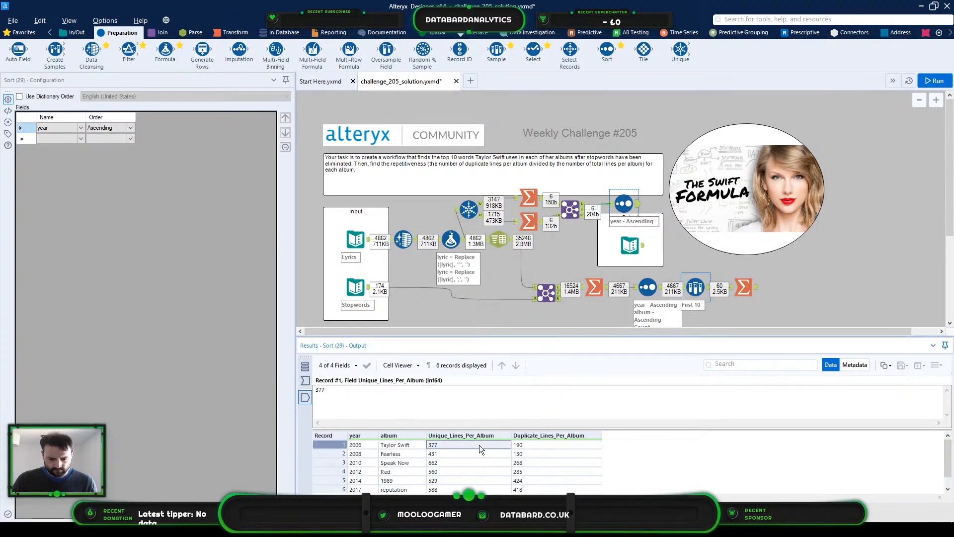
click(529, 446)
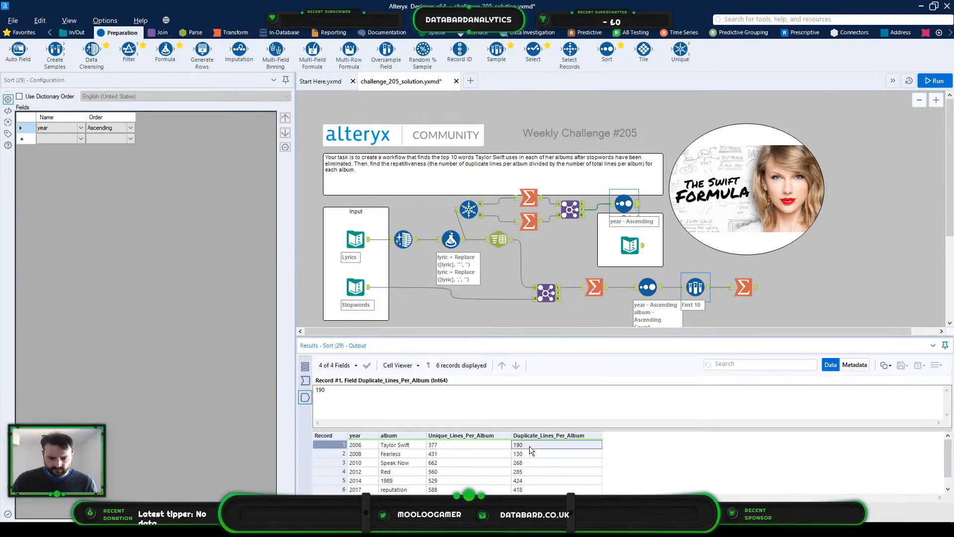
Step: Check the 2006 album's line counts in the expected output and shift the Unique, Summarize, Join and Sort tools further along the canvas
click(641, 245)
click(695, 447)
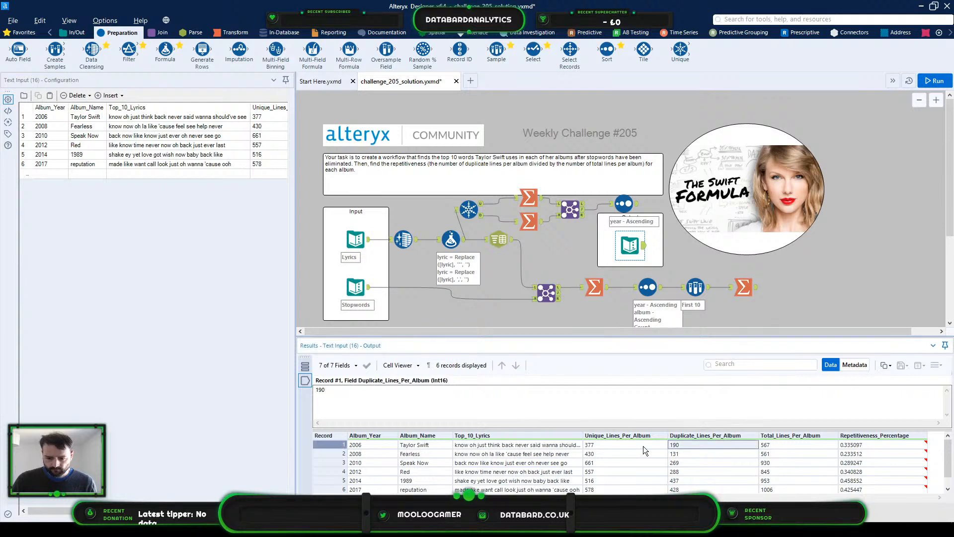
drag(437, 207, 657, 202)
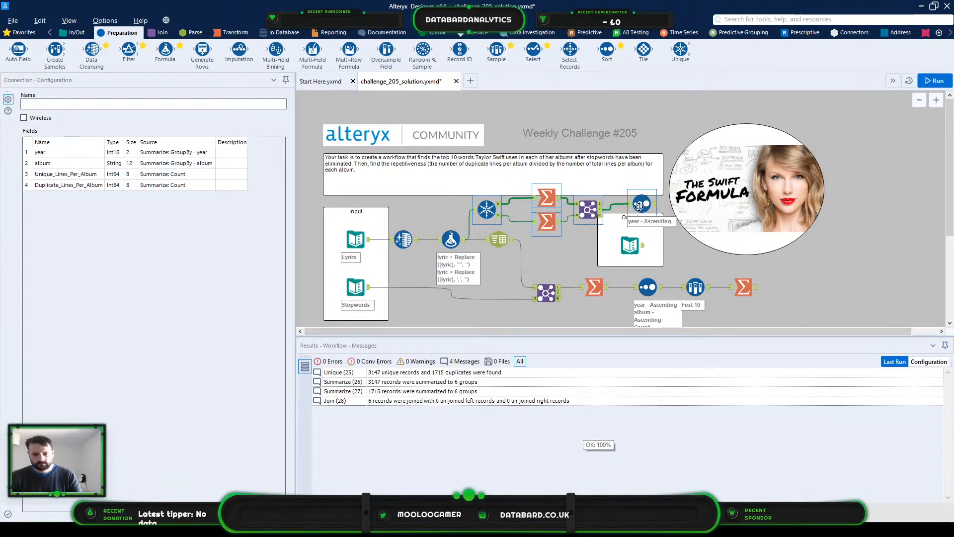
click(635, 207)
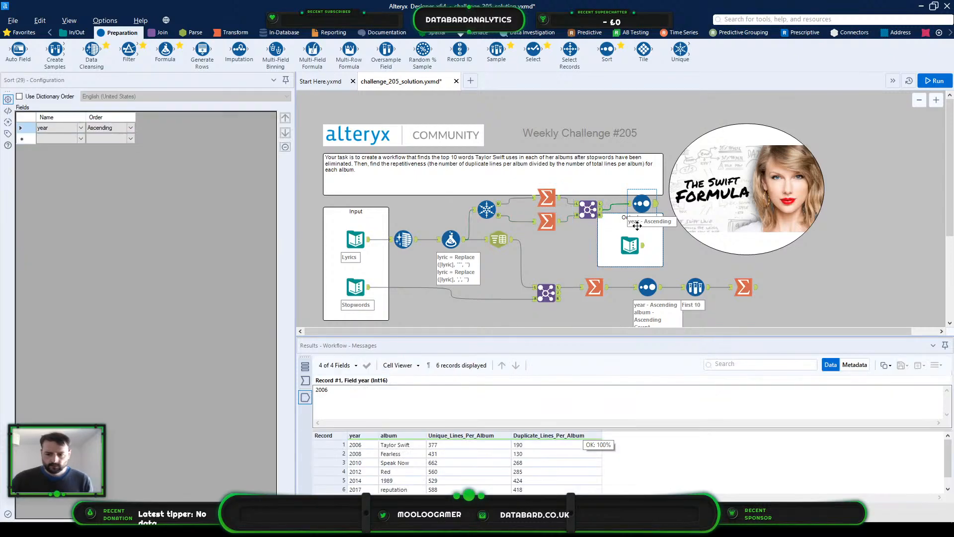
key(Delete)
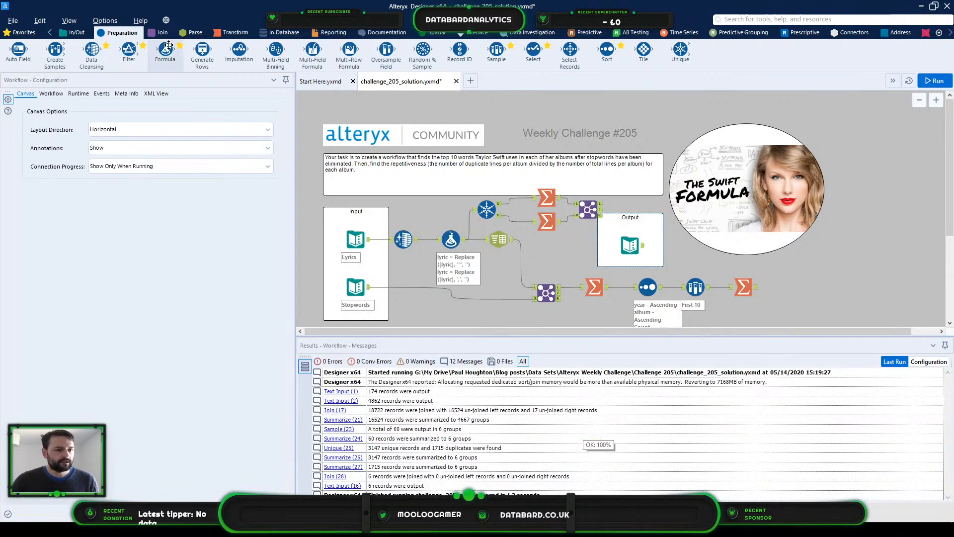
key(ctrl+z)
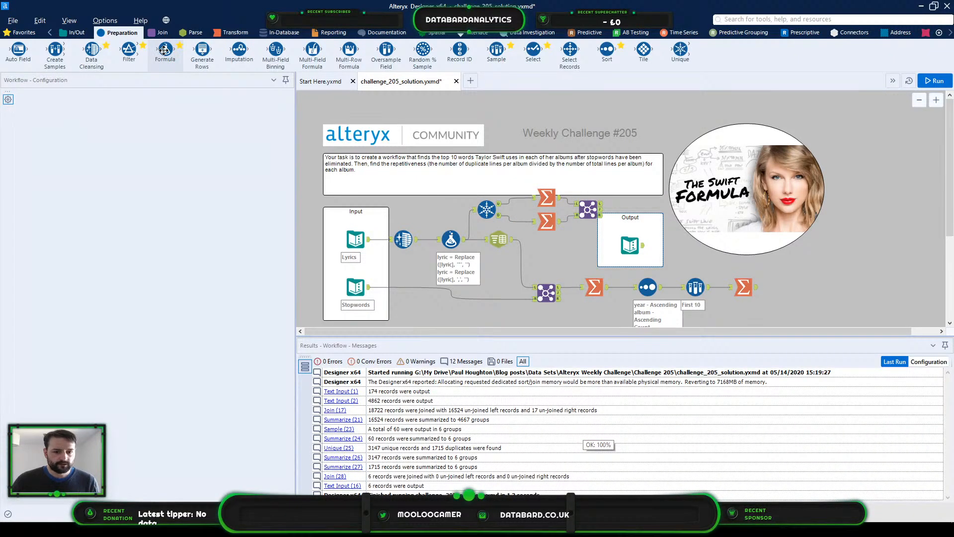
Step: Attach a Formula tool after the year Sort and start a new output column in it, entering Total_ as its name
drag(164, 50, 689, 203)
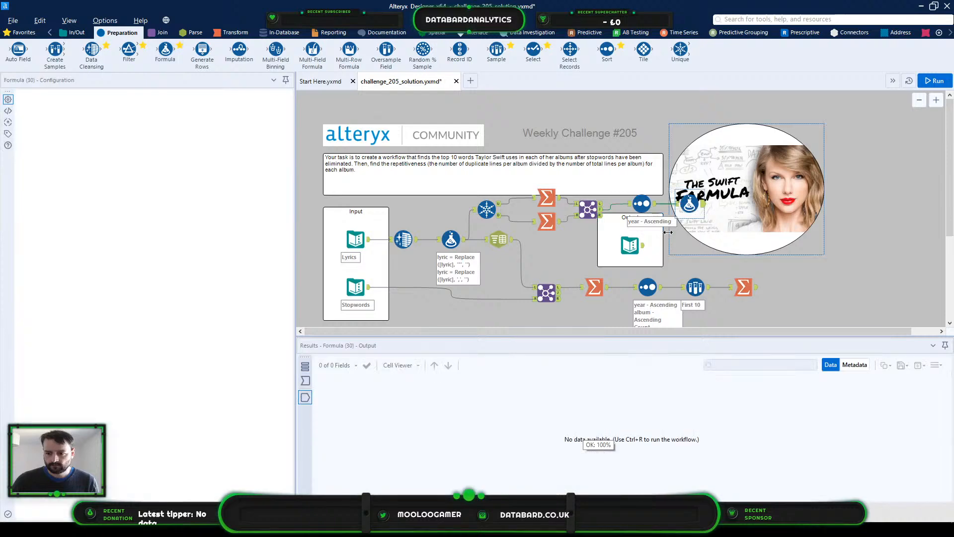
click(70, 106)
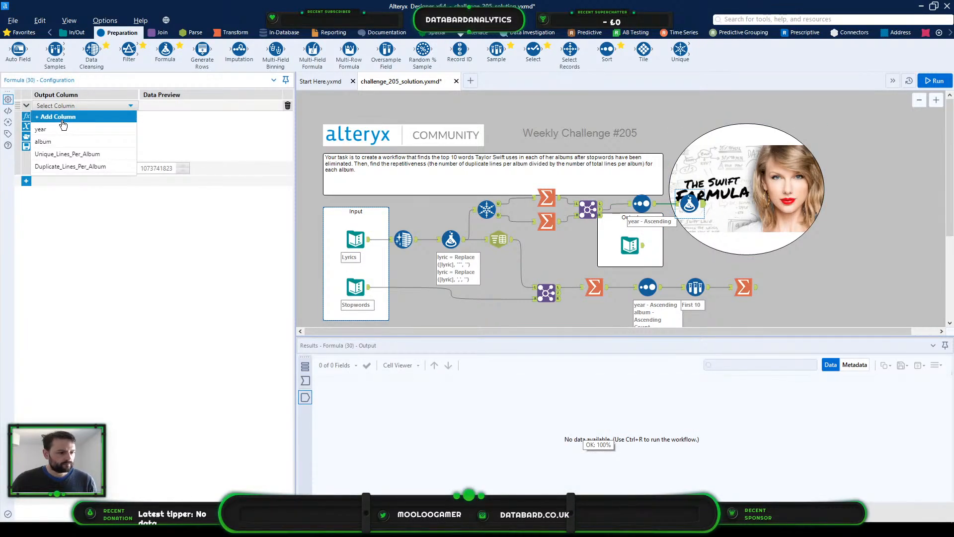
click(62, 113)
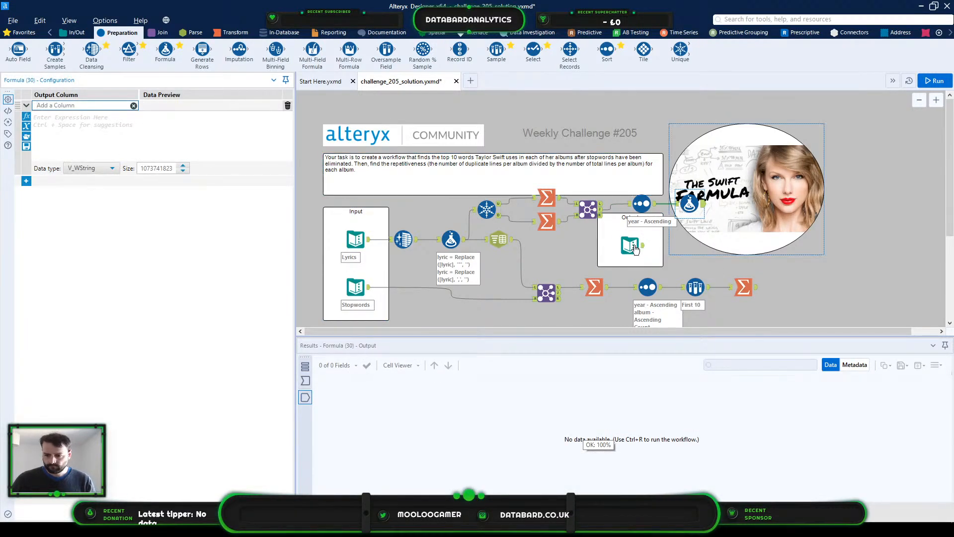
text(Total_)
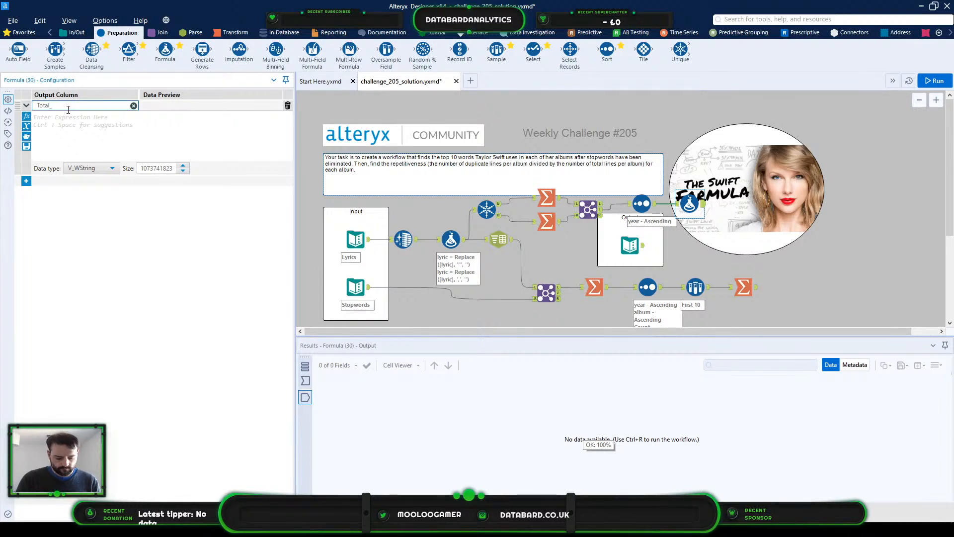
key(ctrl+r)
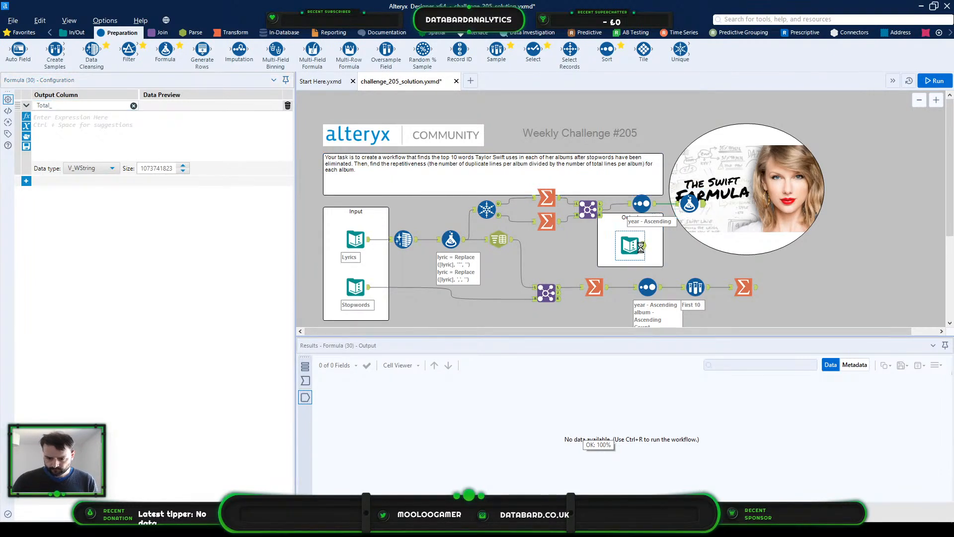
Step: Copy the field name Total_Lines_Per_Album from the expected output and use it as the new formula column's name
click(794, 382)
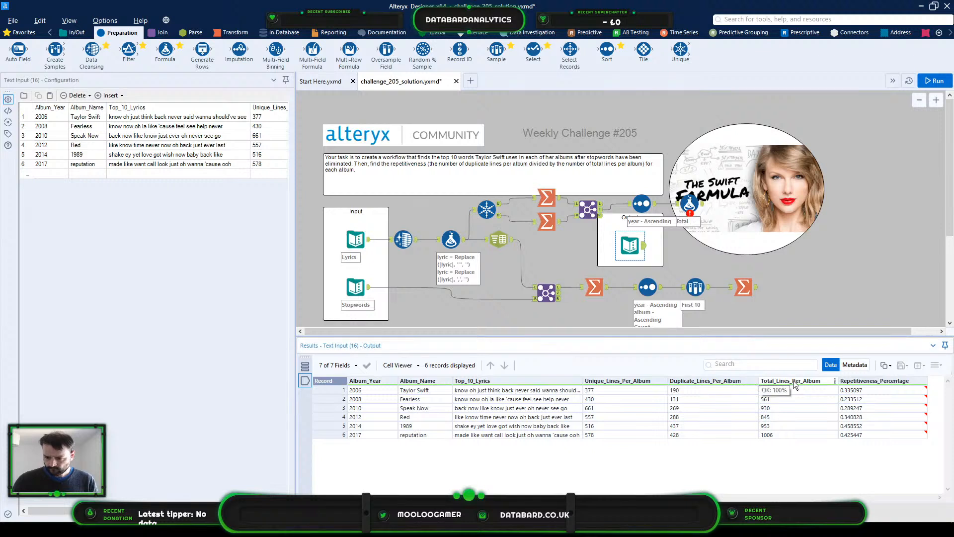
click(794, 381)
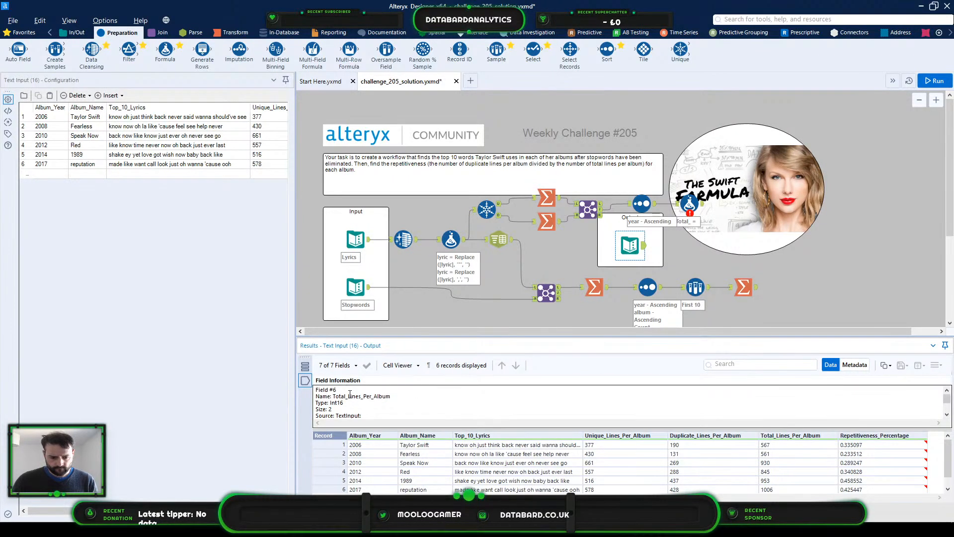
double_click(340, 397)
key(ctrl+c)
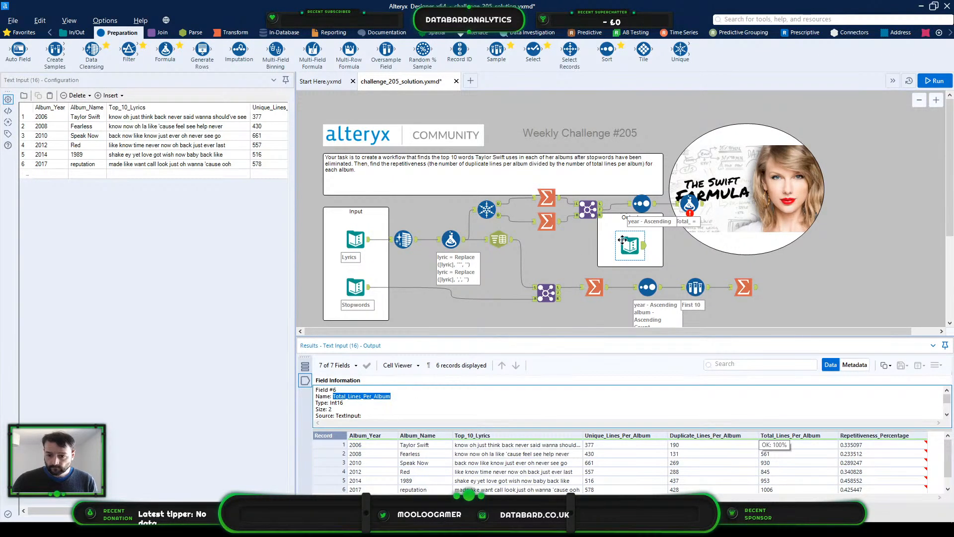
click(695, 212)
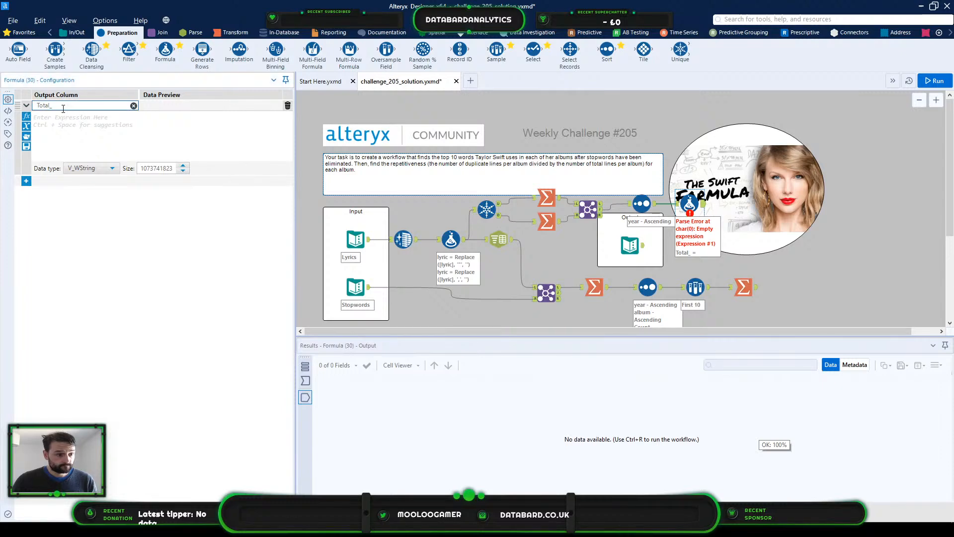
key(ctrl+v)
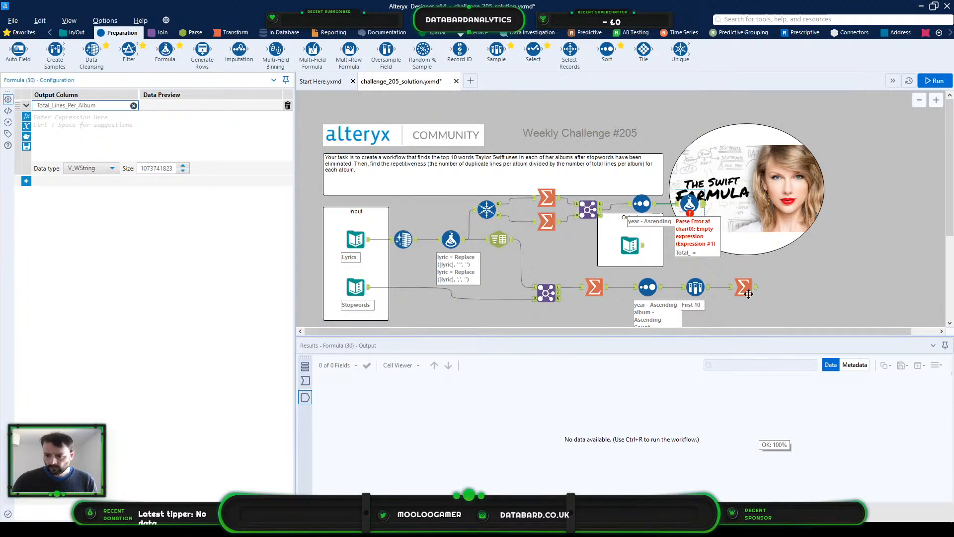
Step: Copy the field name Repetitiveness_Percentage from the expected output and add a second formula column with that name
click(643, 244)
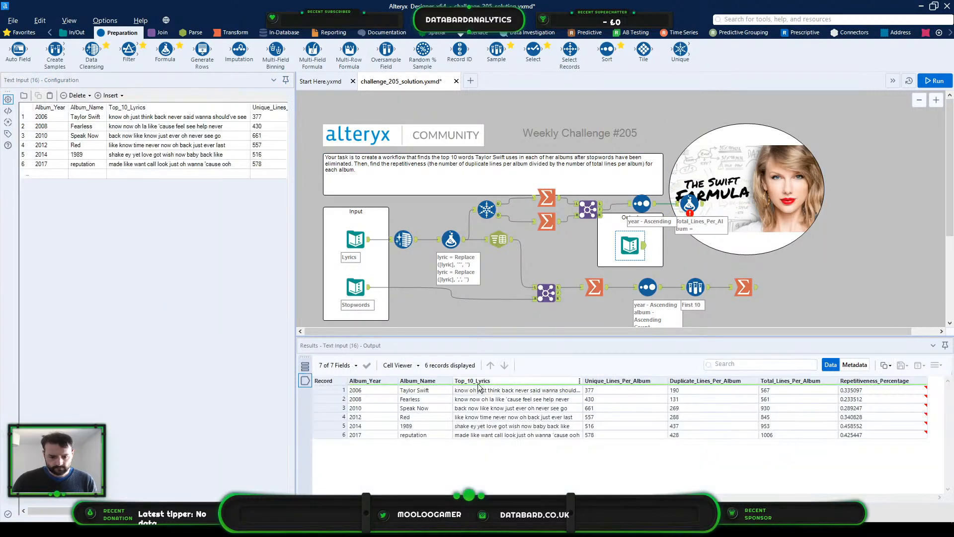
click(868, 381)
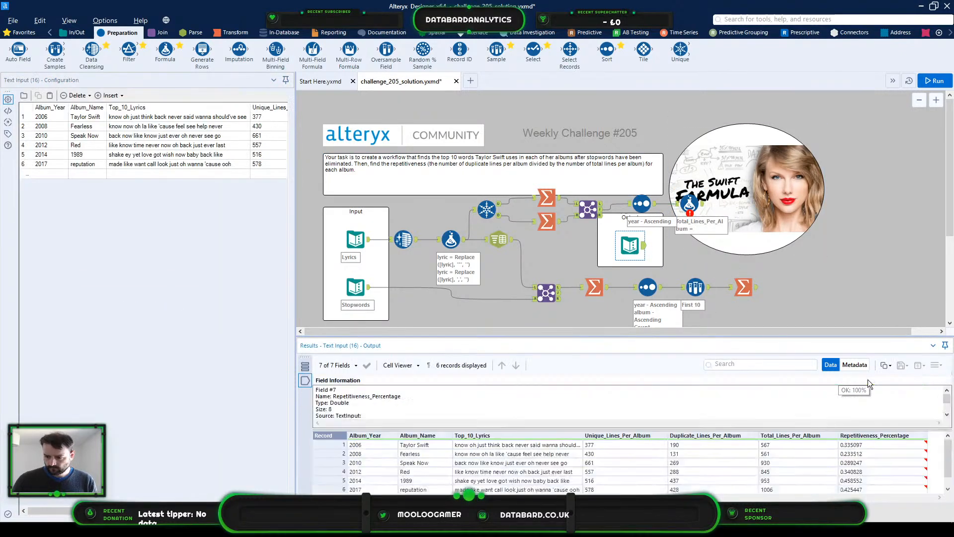
double_click(374, 396)
key(ctrl+c)
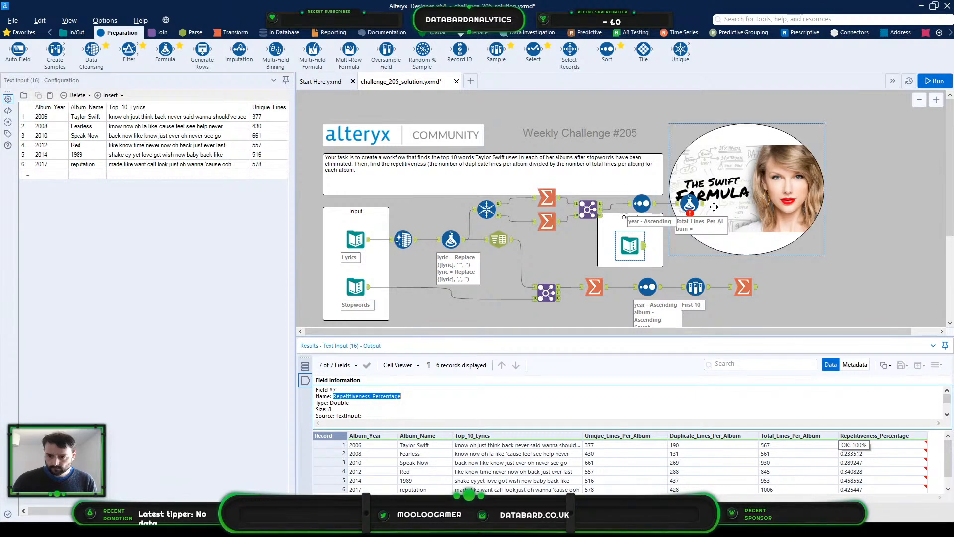
click(689, 203)
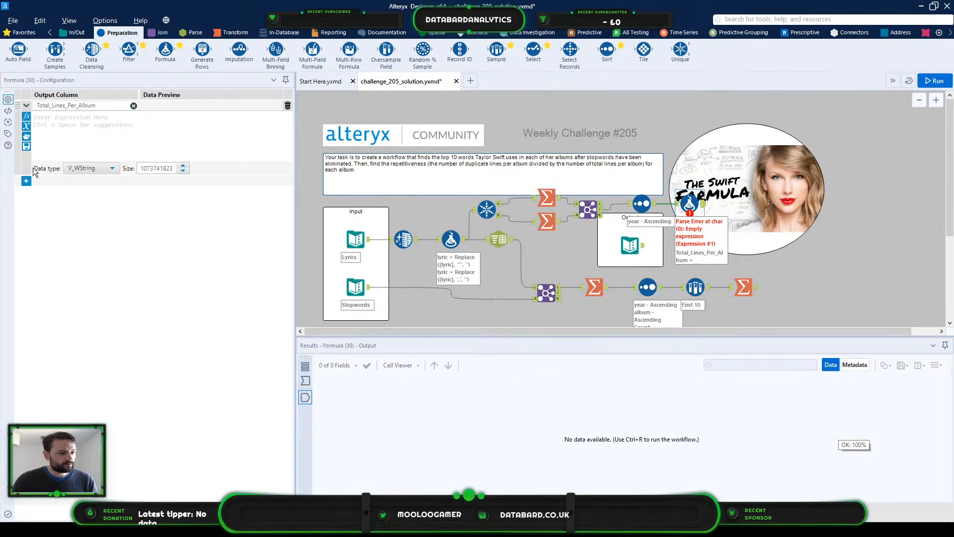
click(26, 180)
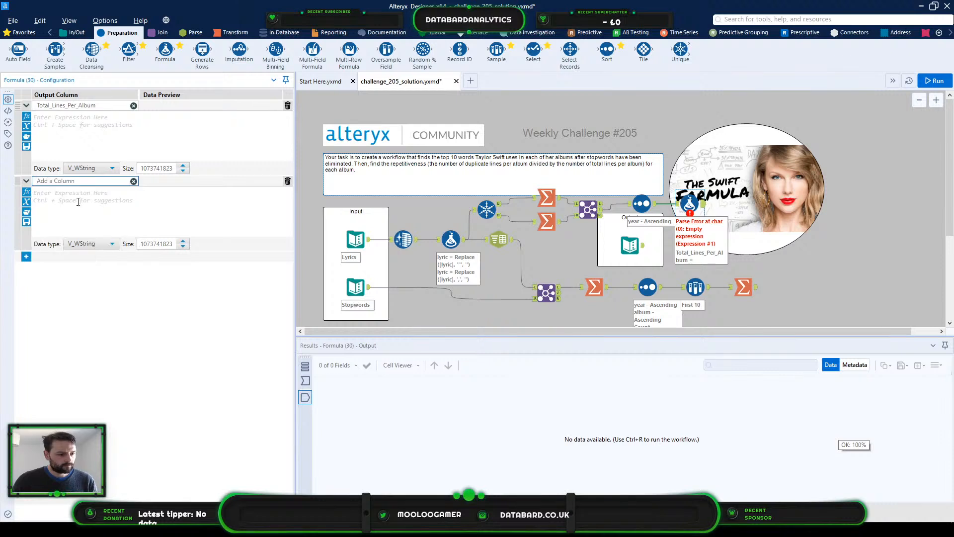
key(ctrl+v)
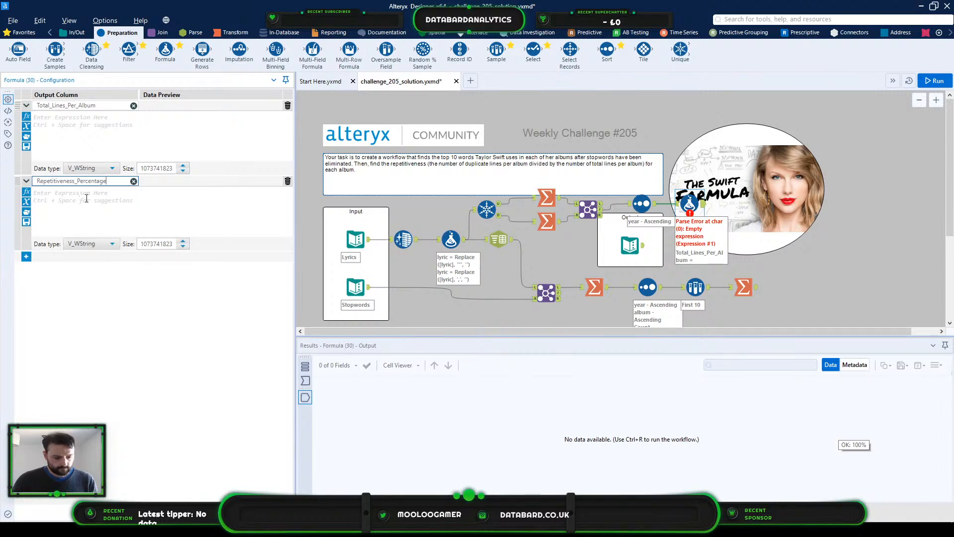
Step: Set the data type of the Total_Lines_Per_Album column to Int32
click(94, 170)
scroll(97, 213, down, 1)
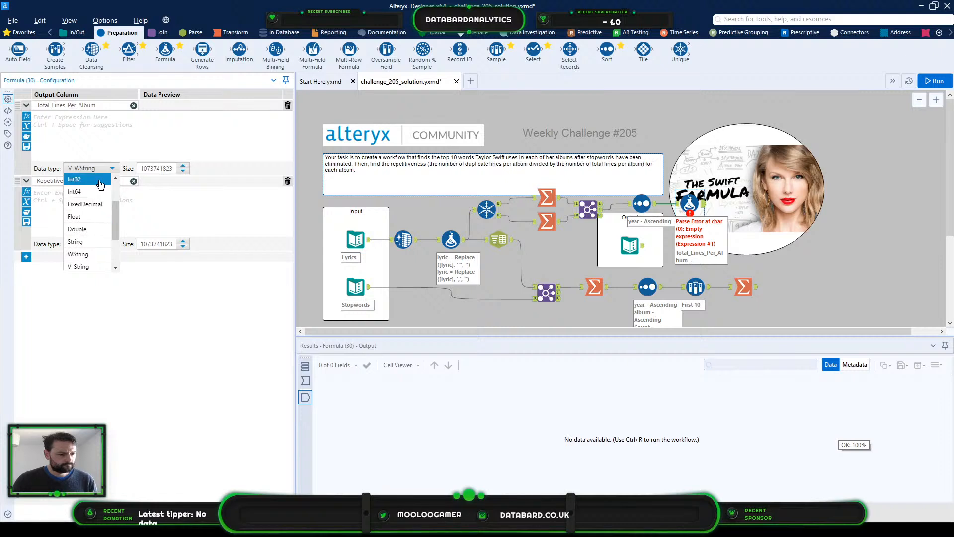
click(88, 120)
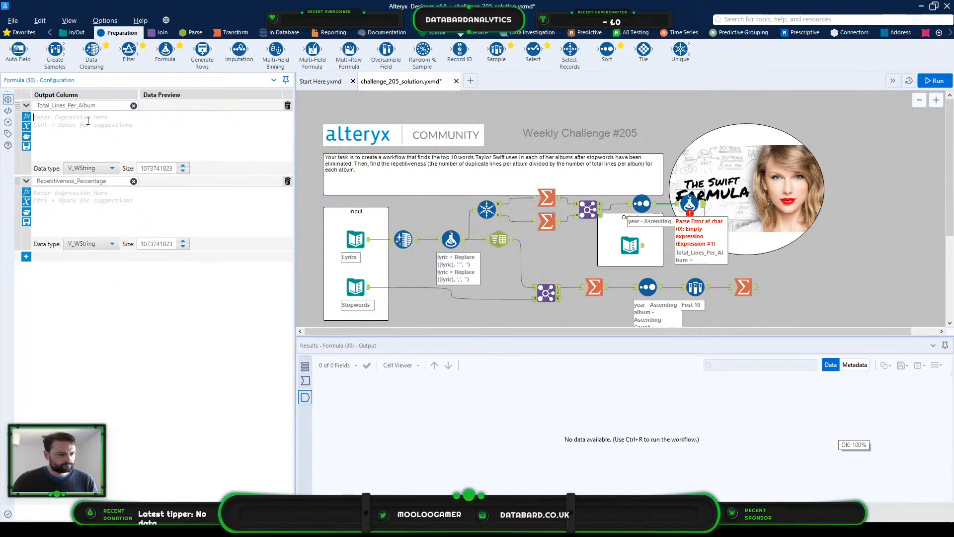
click(91, 168)
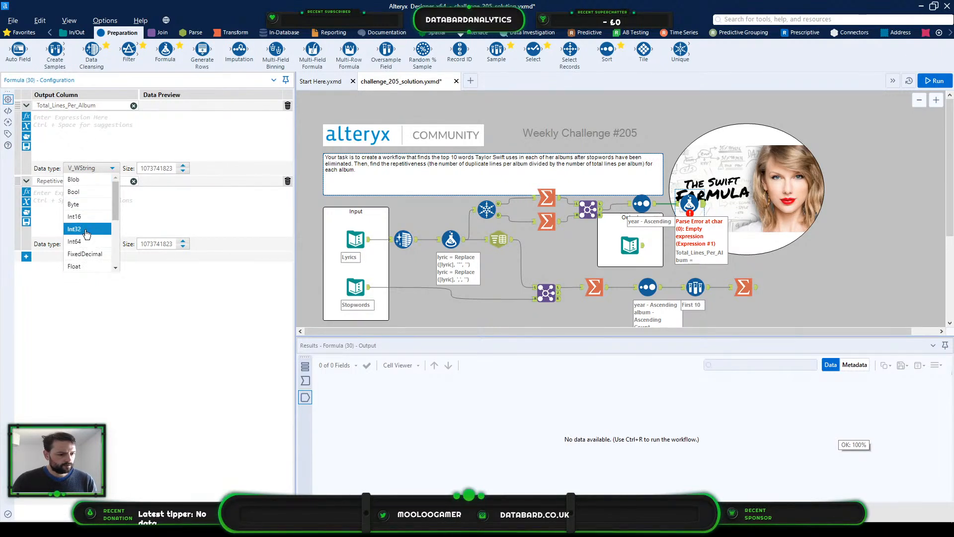
click(77, 219)
Step: Show the Formula tool's input data and enter the Total_Lines_Per_Album expression [Unique_Lines_Per_Album]+[Duplicate_Lines_Per_Album]
click(306, 380)
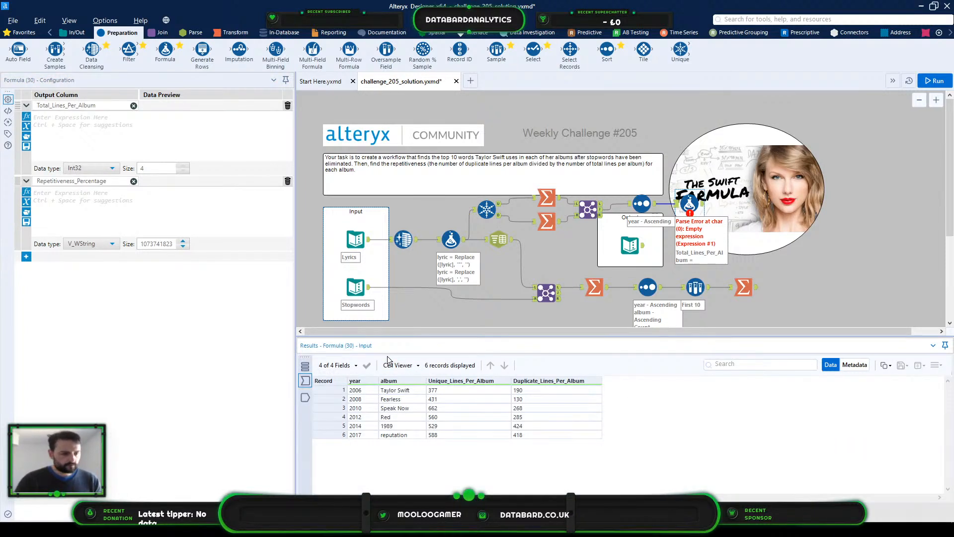
click(184, 136)
text(Un)
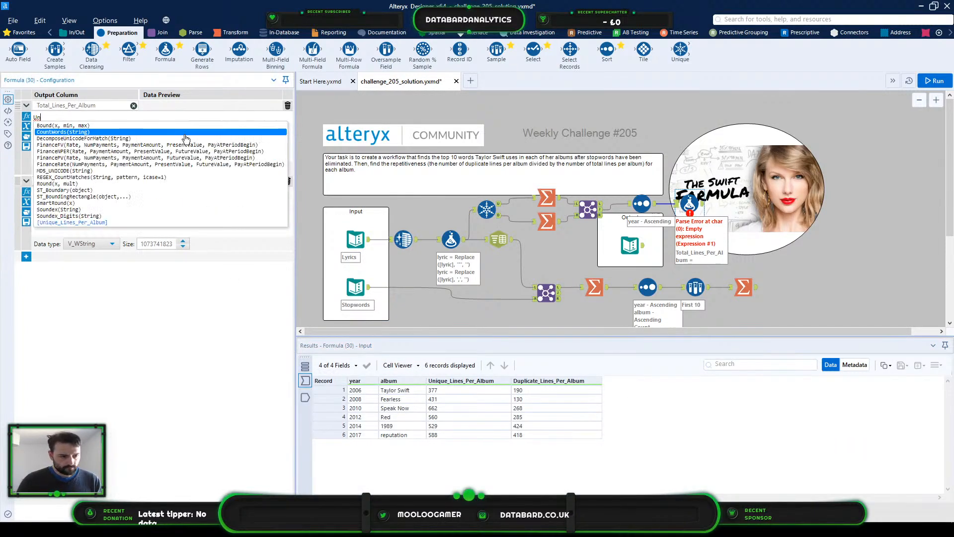
text(i)
key(Down)
key(Down)
key(Return)
text(+)
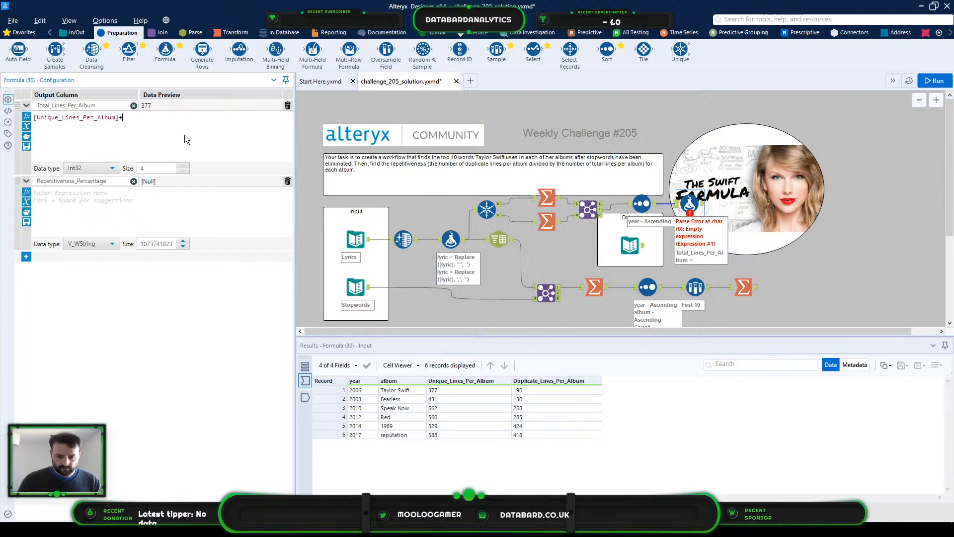
text(Dup)
key(Return)
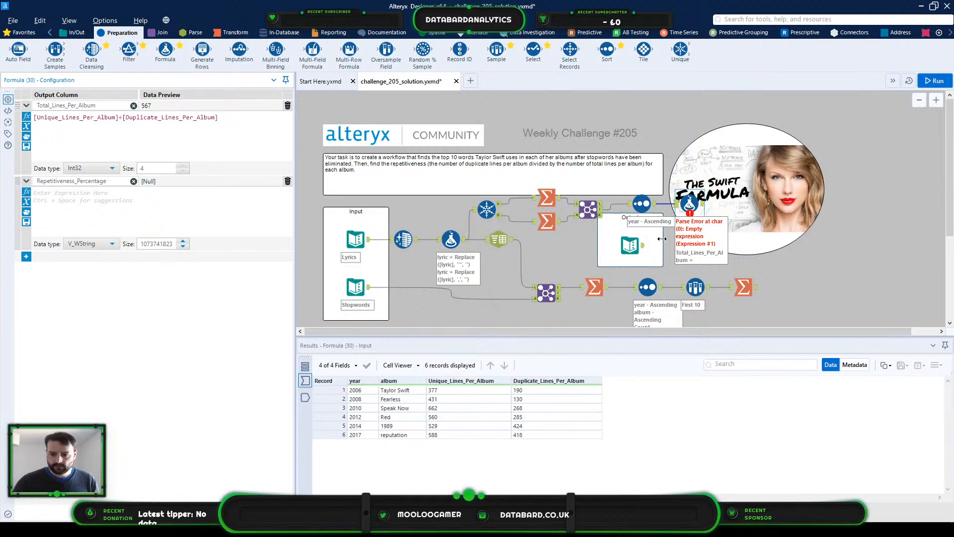
Step: Check the first album's Total_Lines_Per_Album value in the expected output against the formula preview
click(651, 256)
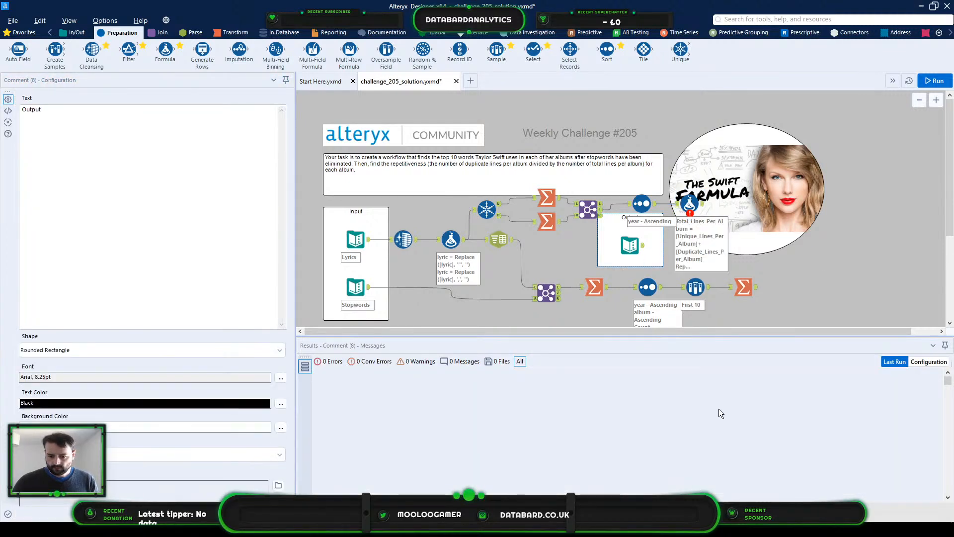
click(629, 246)
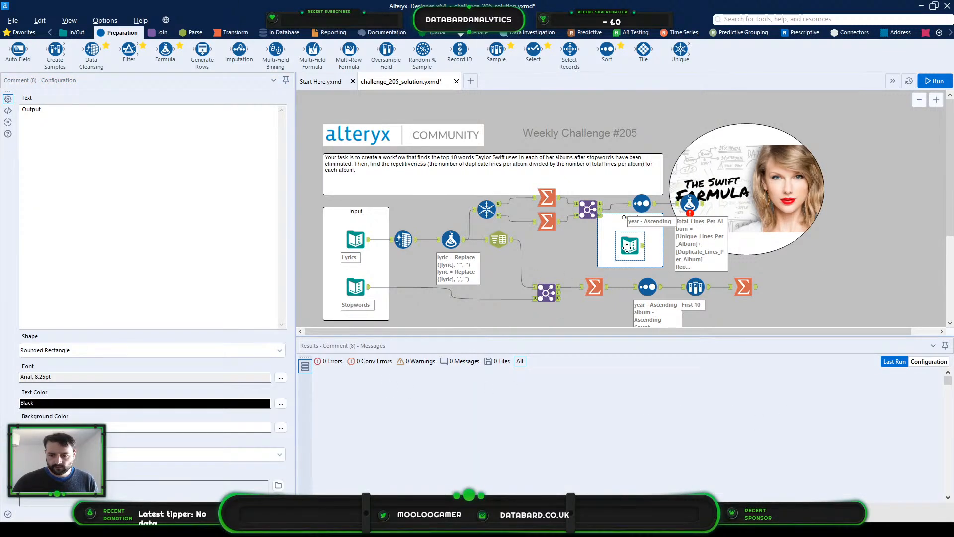
click(801, 391)
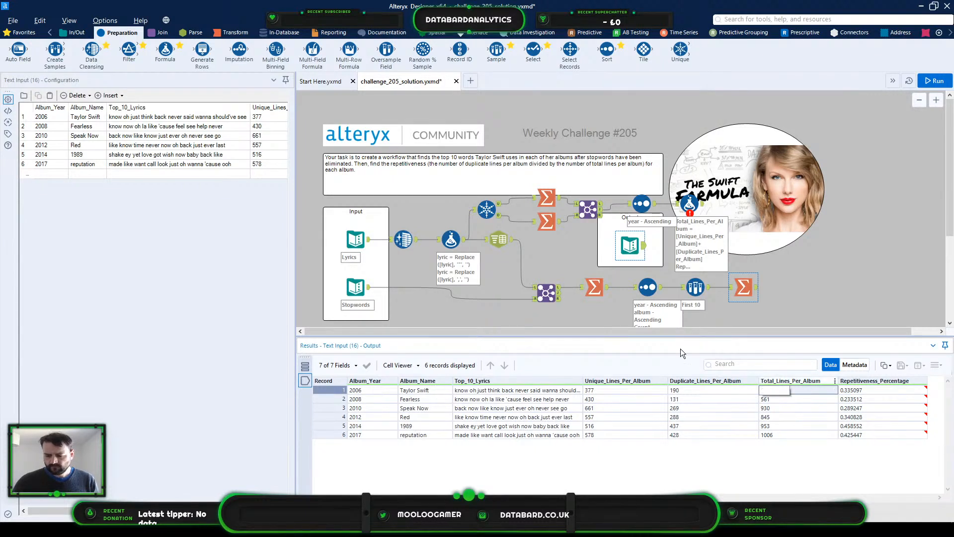
Step: Enter the Repetitiveness_Percentage expression [Duplicate_Lines_Per_Album]/[Total_Lines_Per_Album] in the Formula tool
click(685, 205)
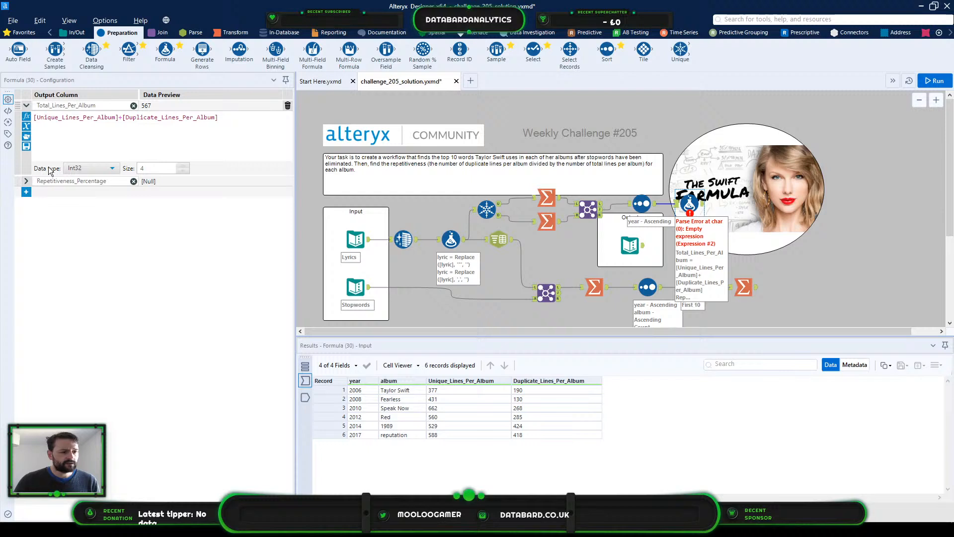
click(26, 191)
click(27, 182)
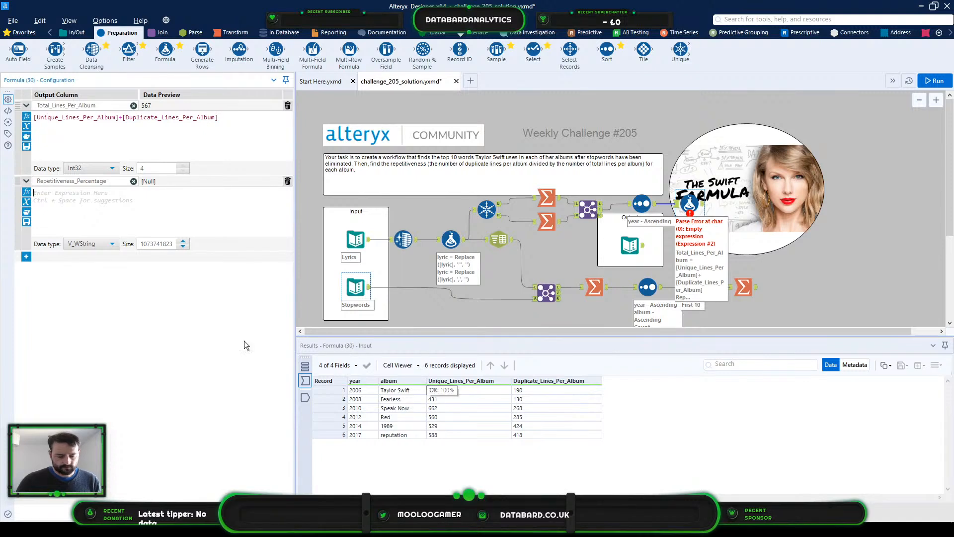
text([Duplicate_Lines_Per_Album])
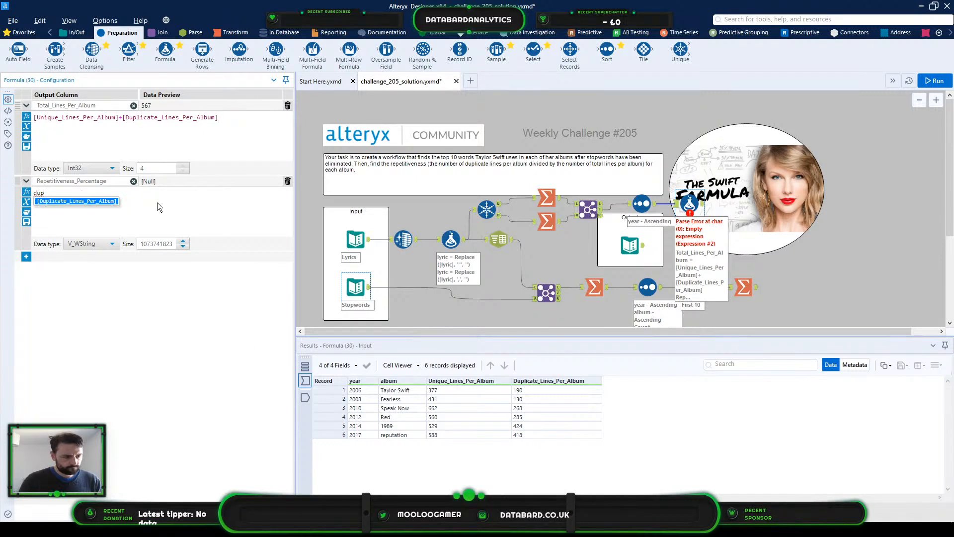
text(/)
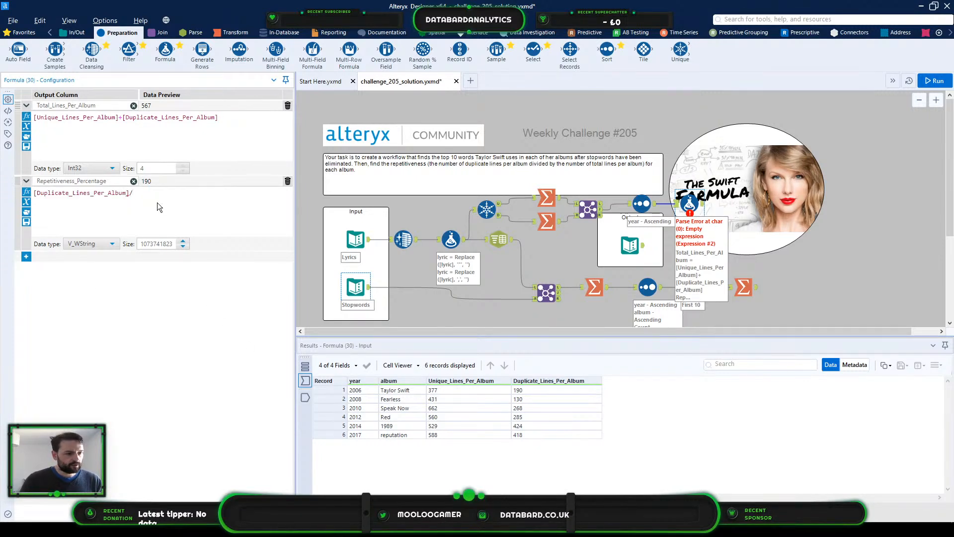
text([Total_Lines_Per_Album])
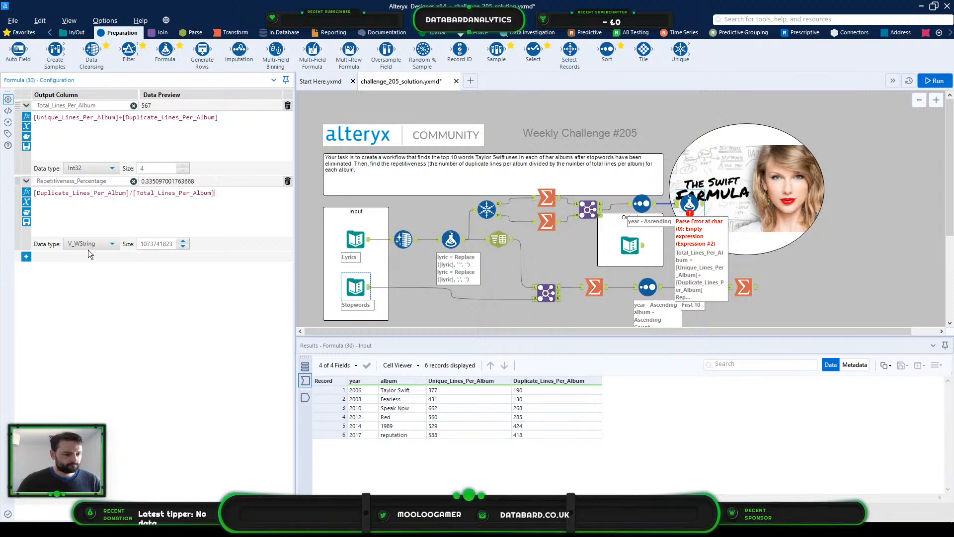
Step: Set the Repetitiveness_Percentage data type to Double, run the workflow and show the Formula tool's output
click(88, 249)
scroll(94, 298, down, 2)
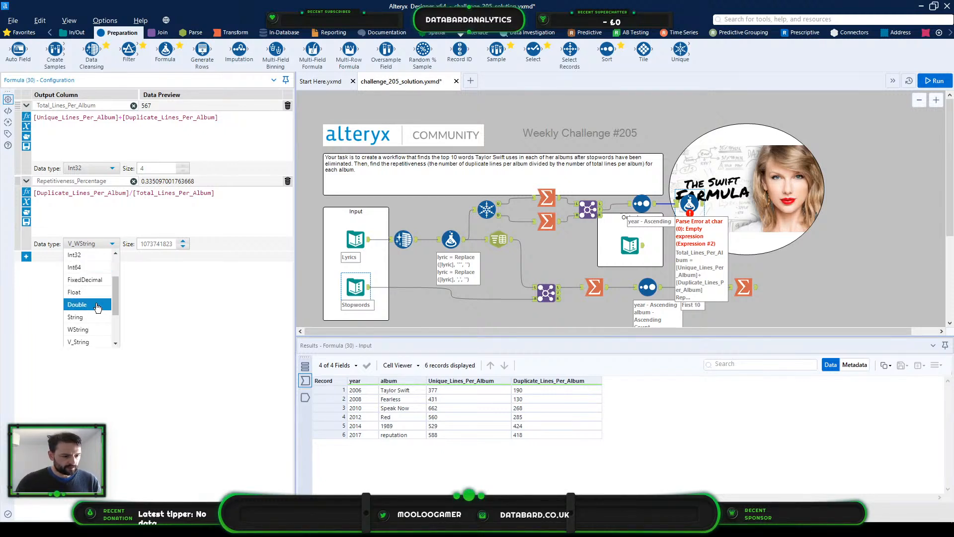
click(97, 304)
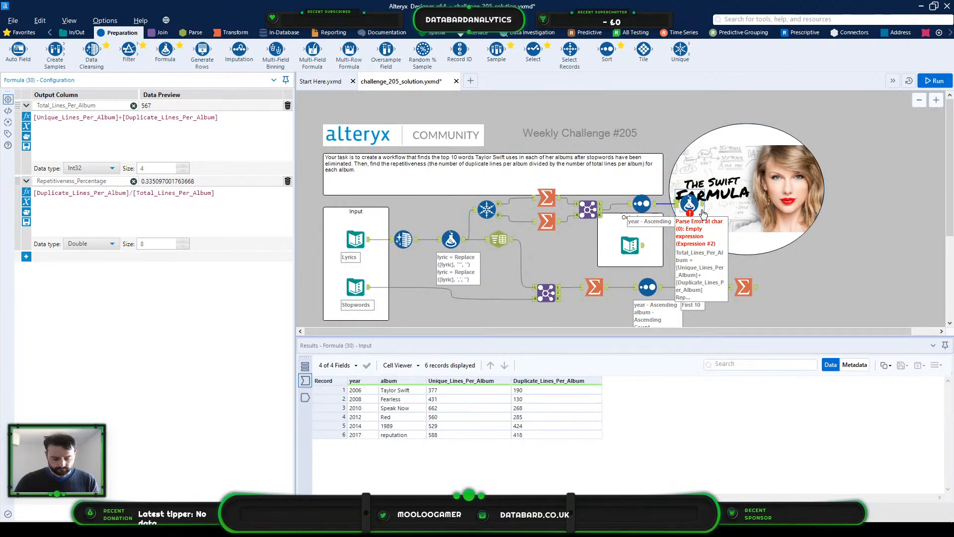
key(ctrl+r)
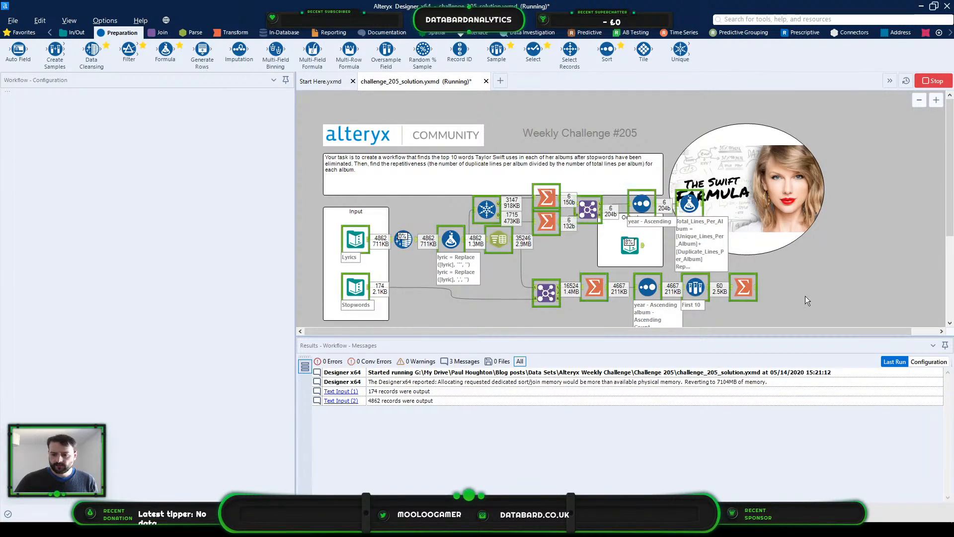
click(689, 203)
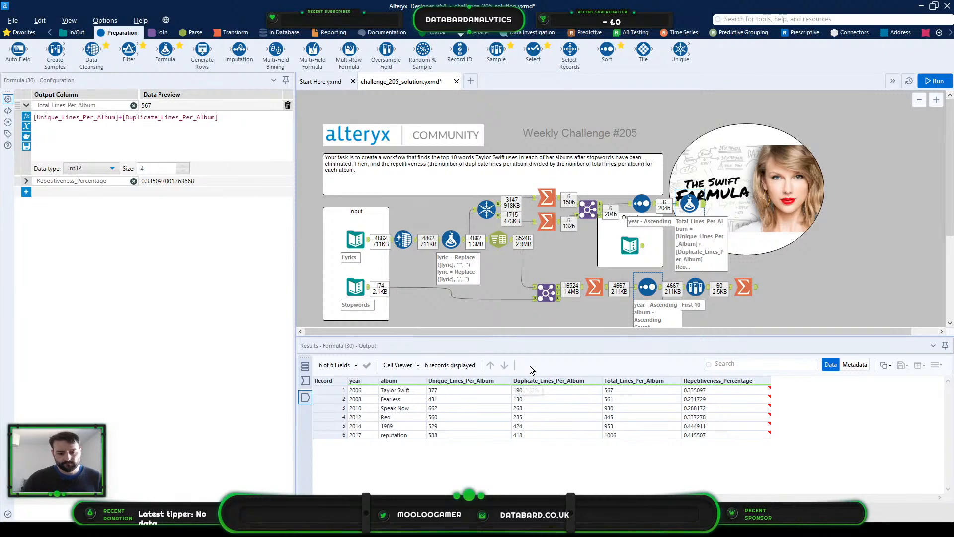
click(648, 205)
right_click(649, 204)
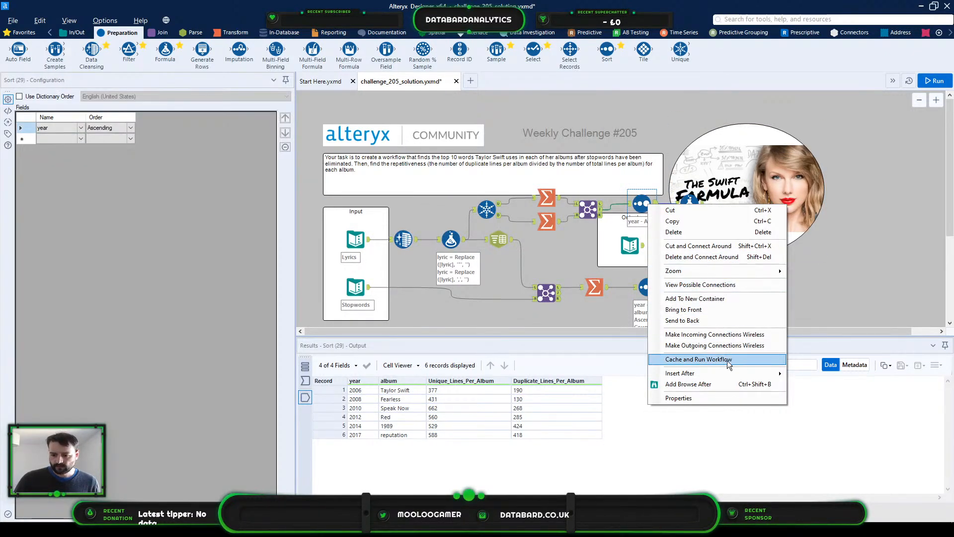
click(870, 290)
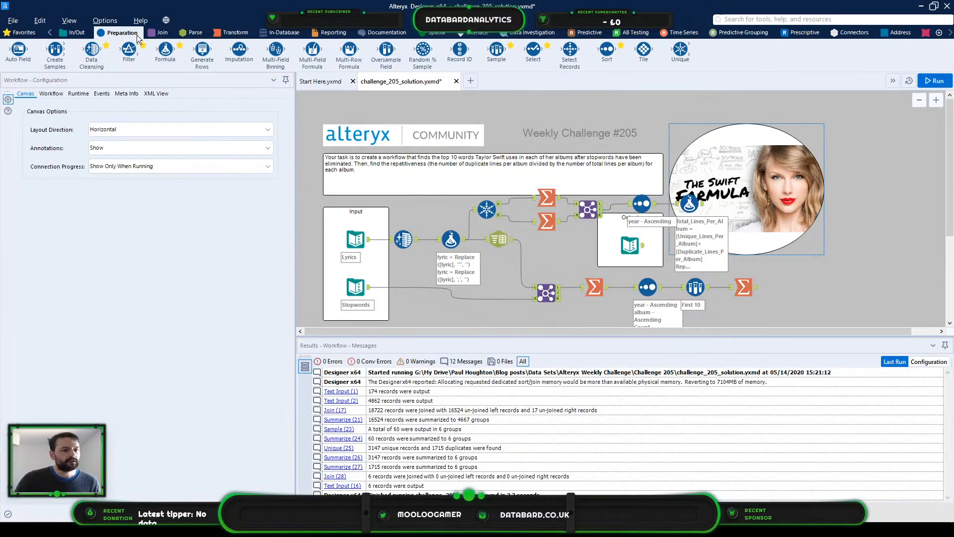
Step: Add a Join tool after the last Summarize of the top-10 words branch, connected to its left input
click(164, 34)
drag(129, 50, 791, 293)
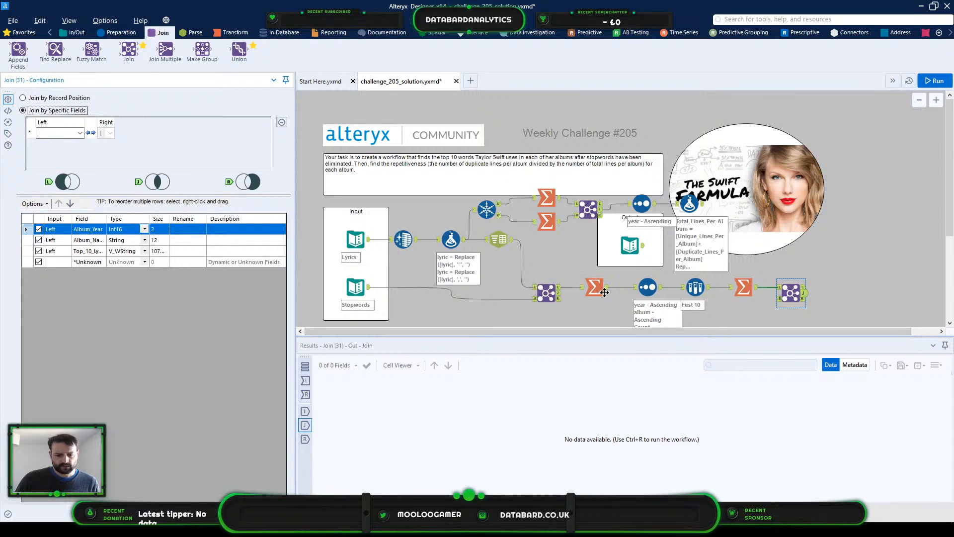
Step: Select the line-count branch from the Unique tool to the Formula tool and move it below the top-10 words branch
click(548, 198)
click(646, 201)
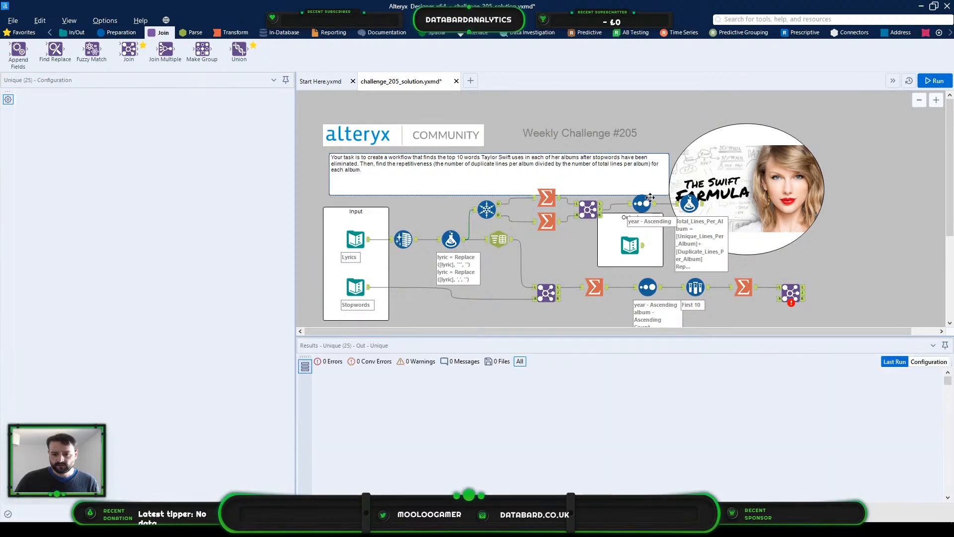
drag(650, 197, 441, 187)
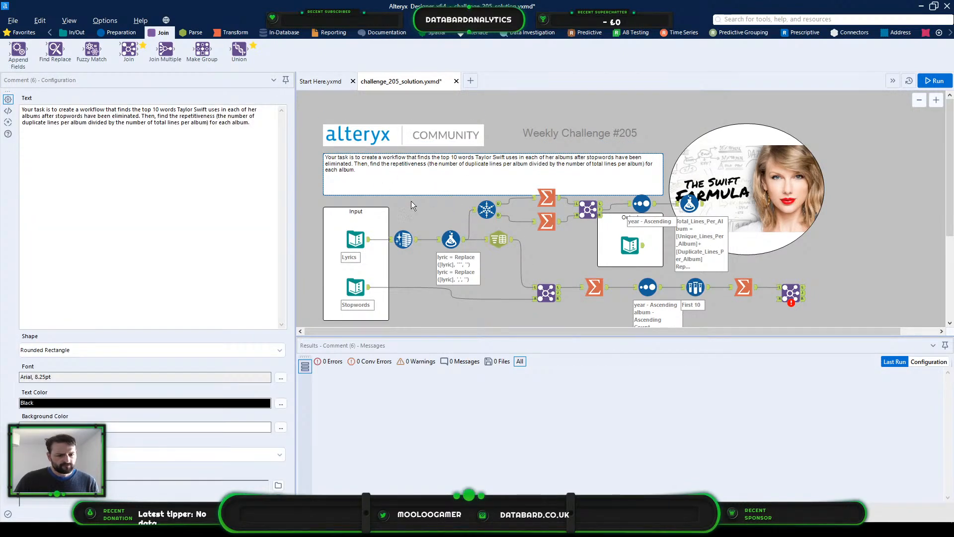
drag(454, 204, 694, 202)
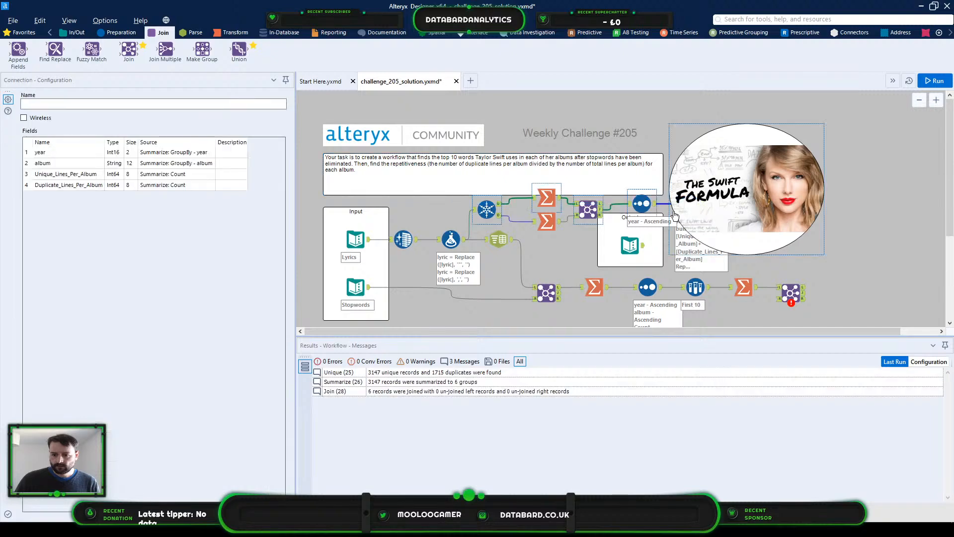
ctrl+click(549, 222)
ctrl+click(690, 141)
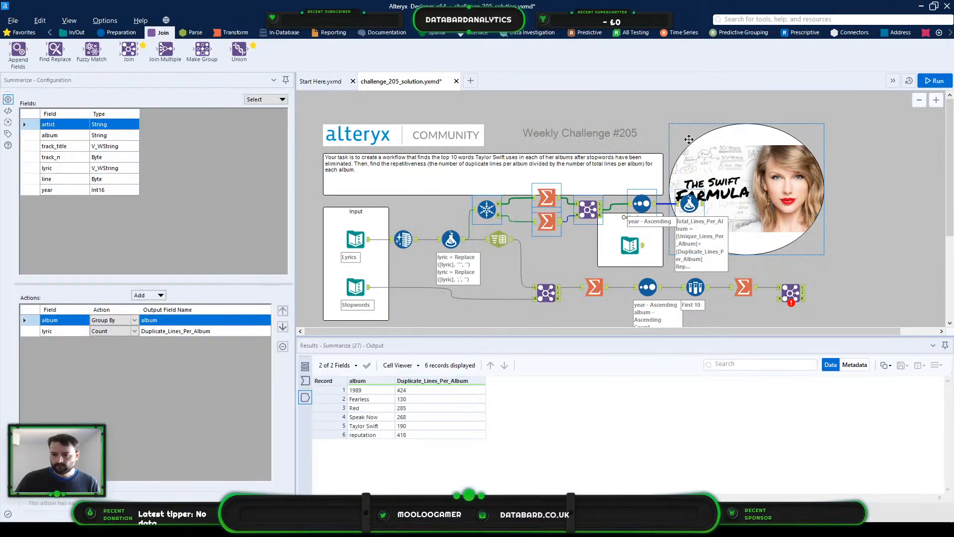
ctrl+click(728, 155)
drag(642, 203, 636, 317)
scroll(636, 279, down, 2)
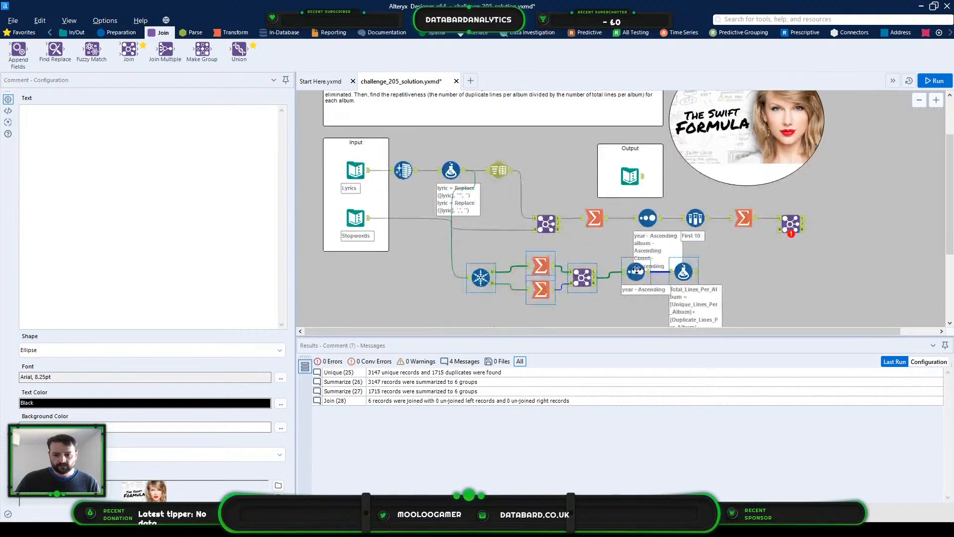
Step: Shift the line-count branch towards the new Join and connect its Formula output to the Join's right input
drag(426, 256, 724, 314)
drag(684, 272, 782, 221)
click(792, 292)
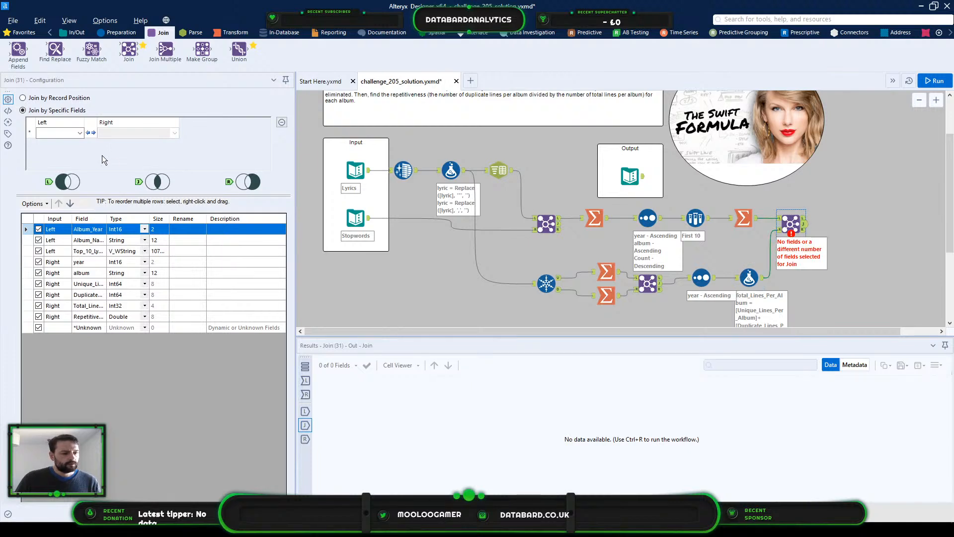
Step: Join on Album_Year = year and Album_Name = album, and exclude the right-hand year and album fields from the output
click(79, 133)
click(54, 141)
click(130, 133)
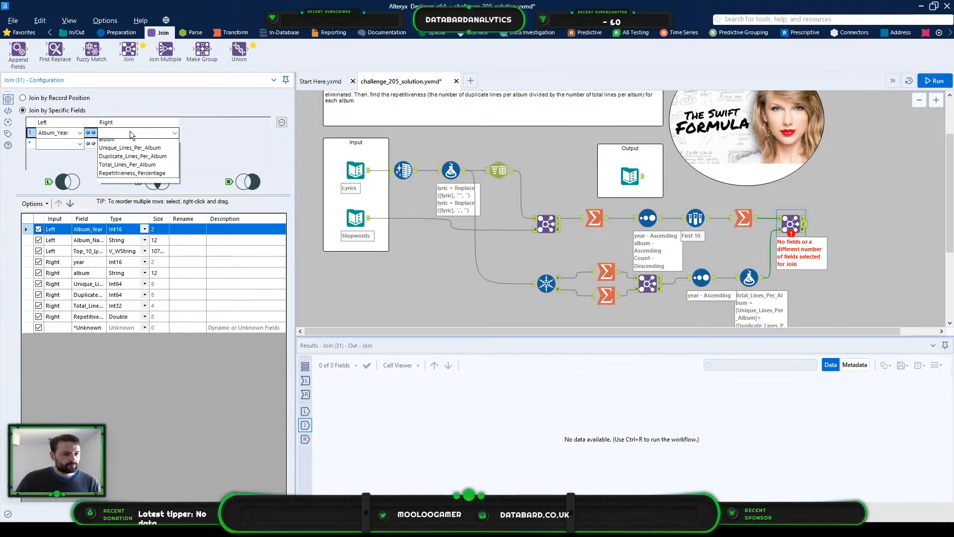
click(123, 142)
click(77, 143)
click(55, 160)
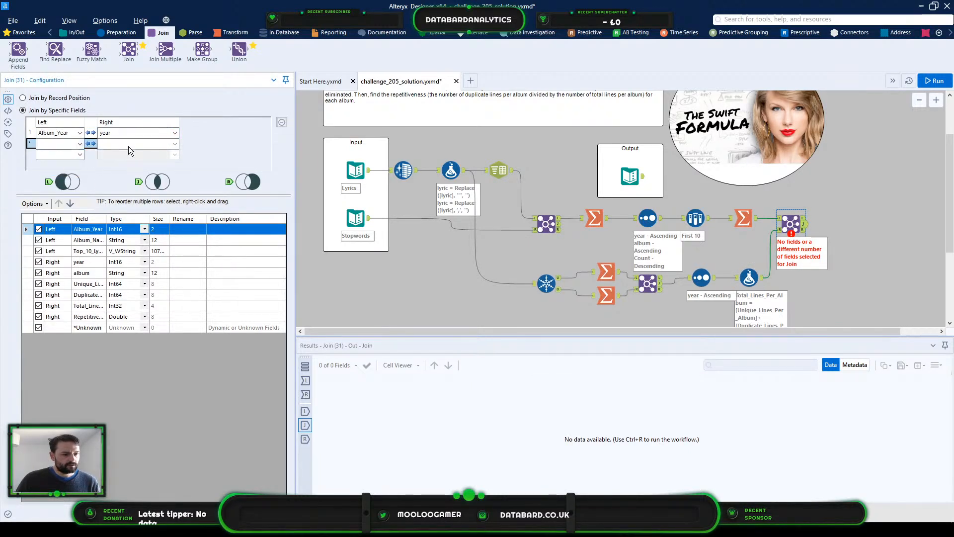
click(129, 144)
click(128, 163)
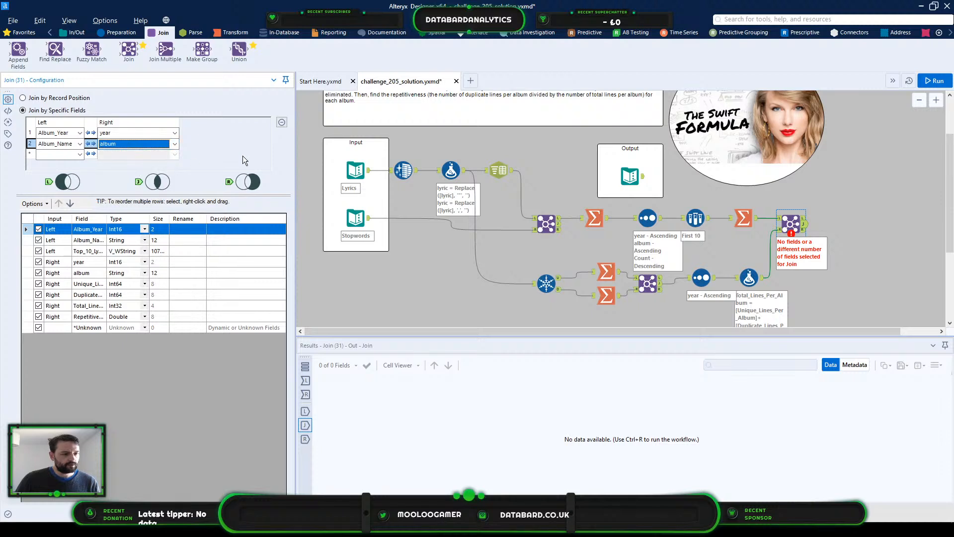
click(38, 262)
click(39, 273)
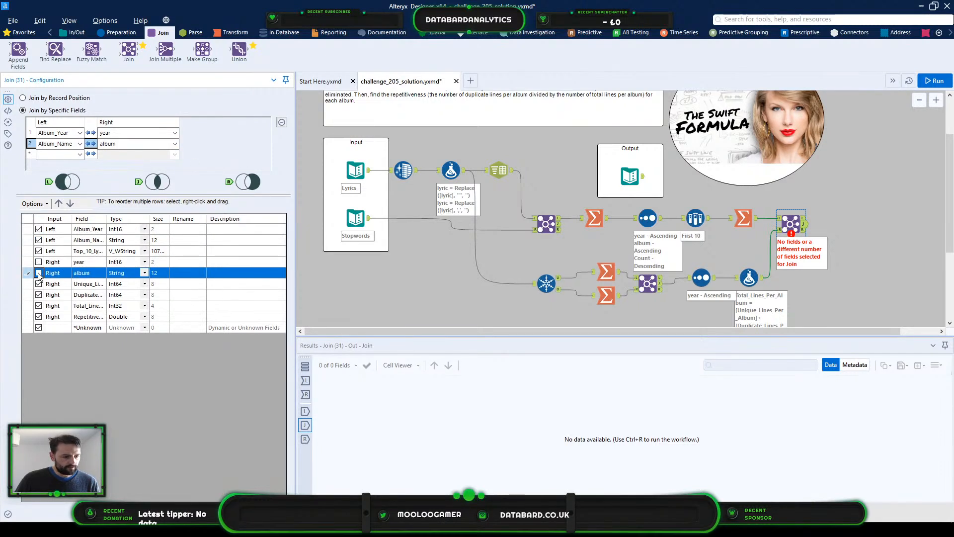
Step: Run the workflow and examine the Join's left input and the top lyrics and line counts in its joined output
click(300, 381)
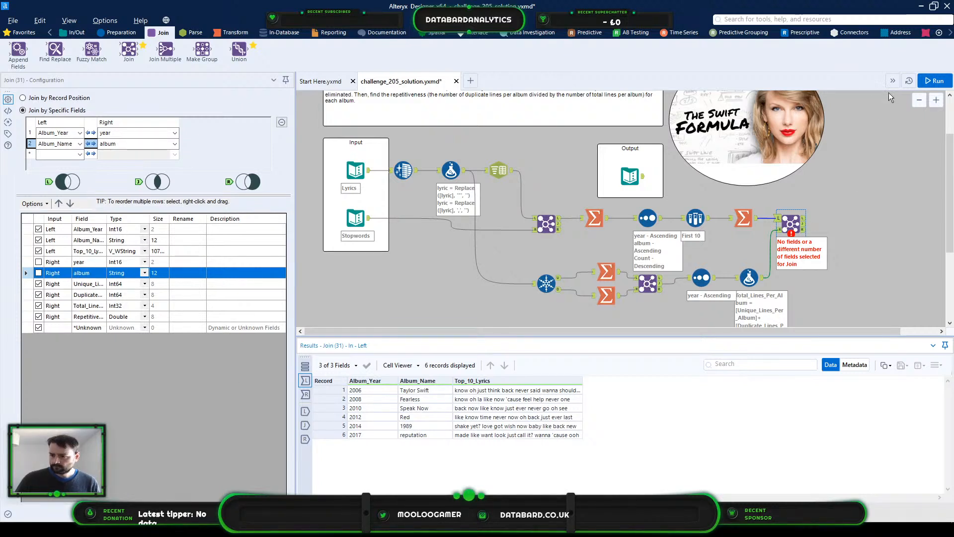
click(934, 81)
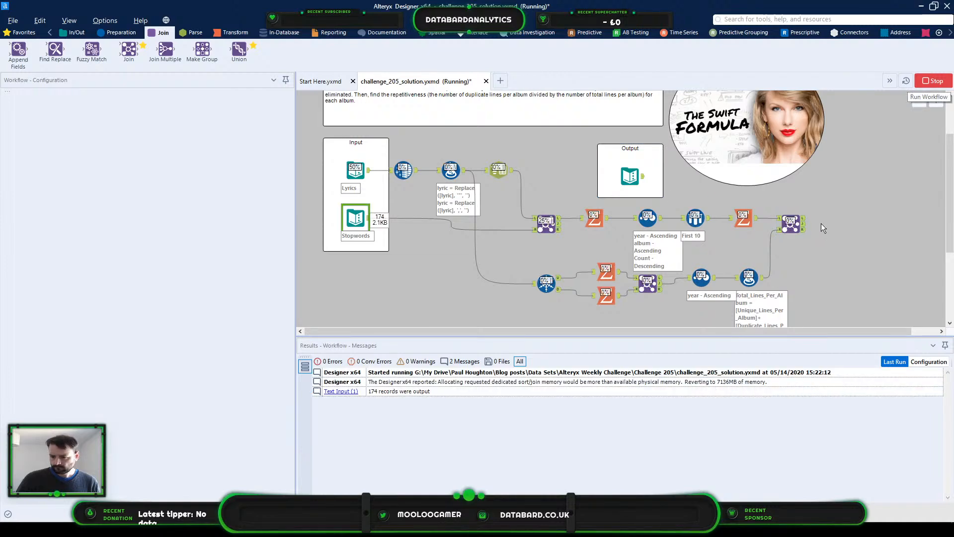
click(793, 229)
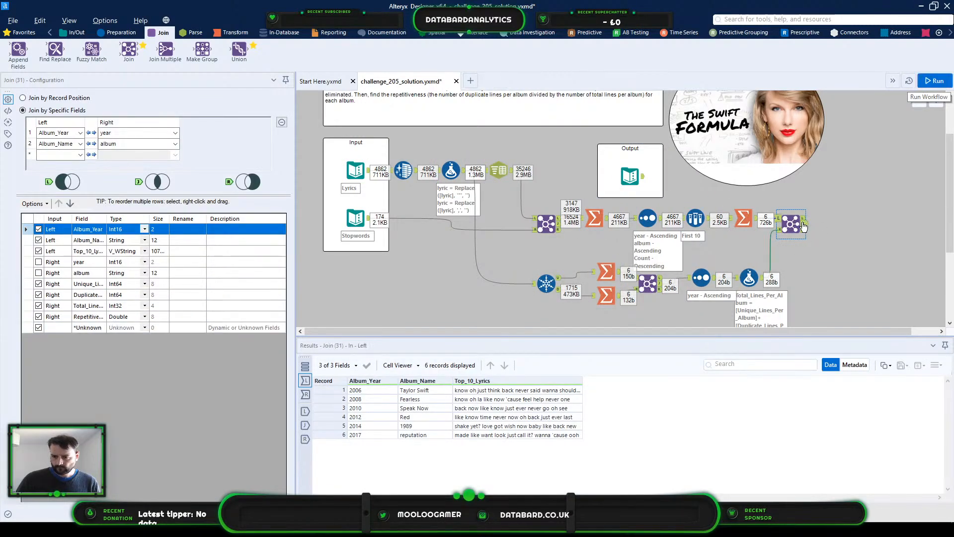
click(804, 226)
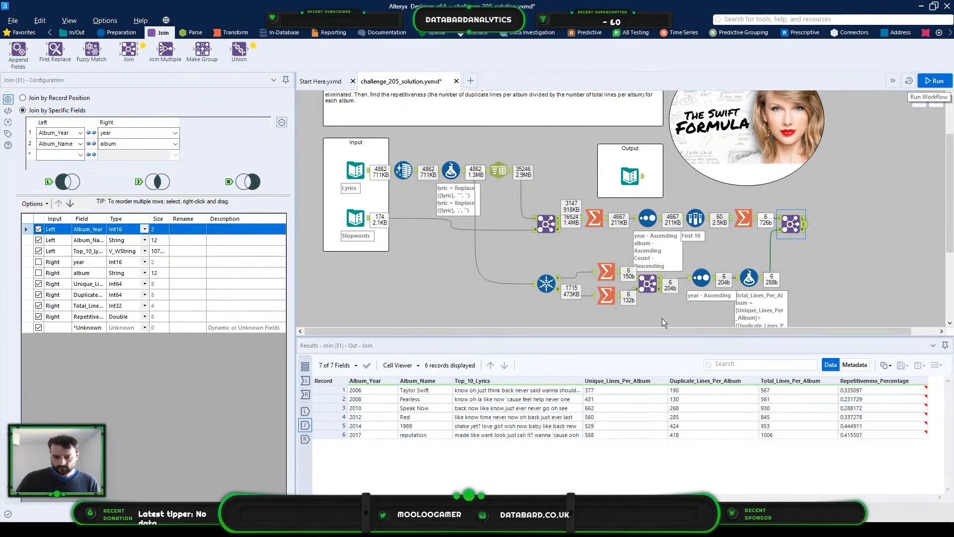
click(375, 389)
click(620, 391)
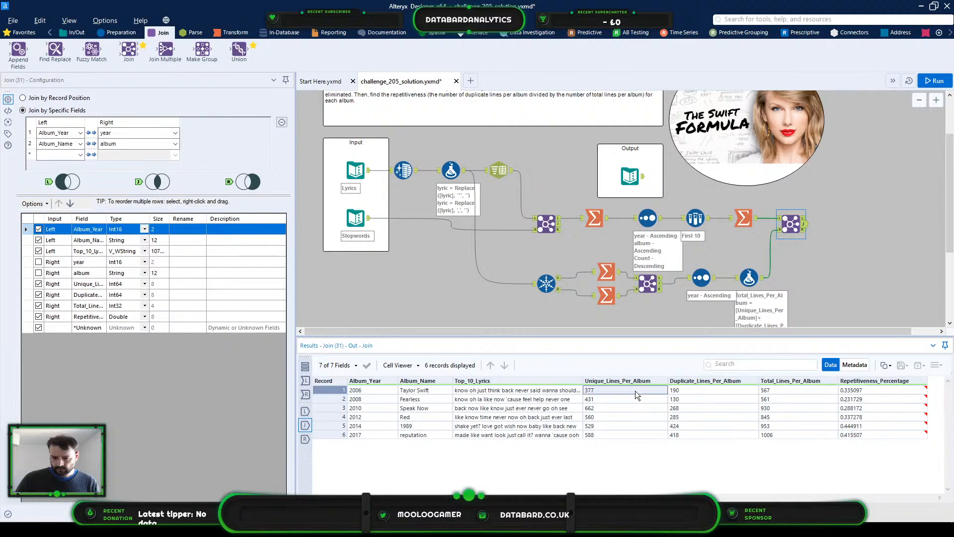
click(696, 397)
click(530, 392)
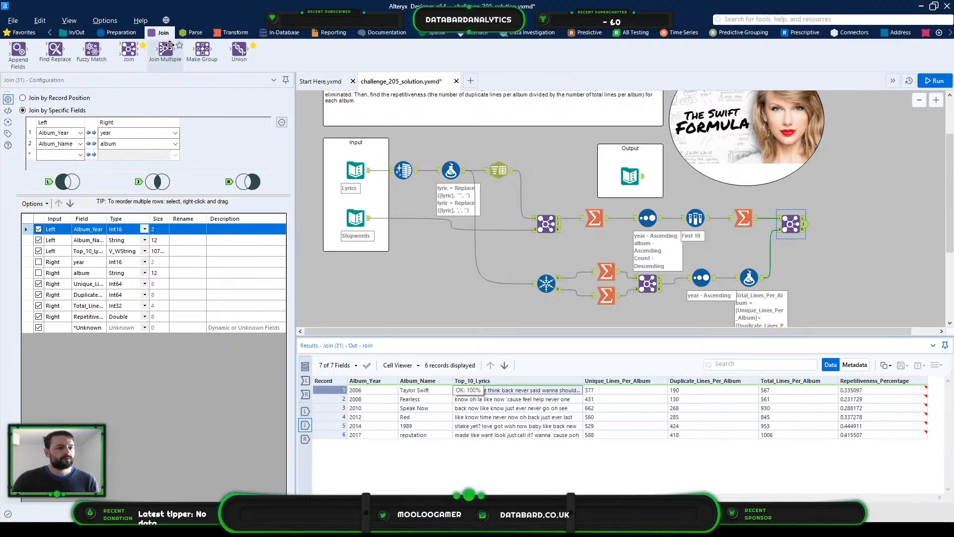
Step: Add a second Join with the expected Output data as left input and the first Join's result as right input
drag(129, 50, 849, 197)
drag(643, 177, 840, 196)
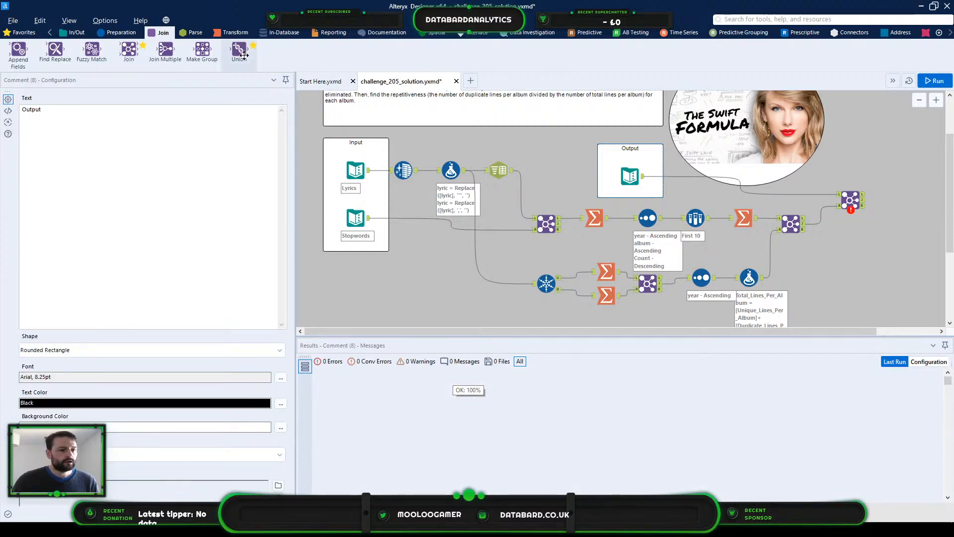
Step: Show the expected data entering the new Join's left input and open the choice of left join fields
click(849, 203)
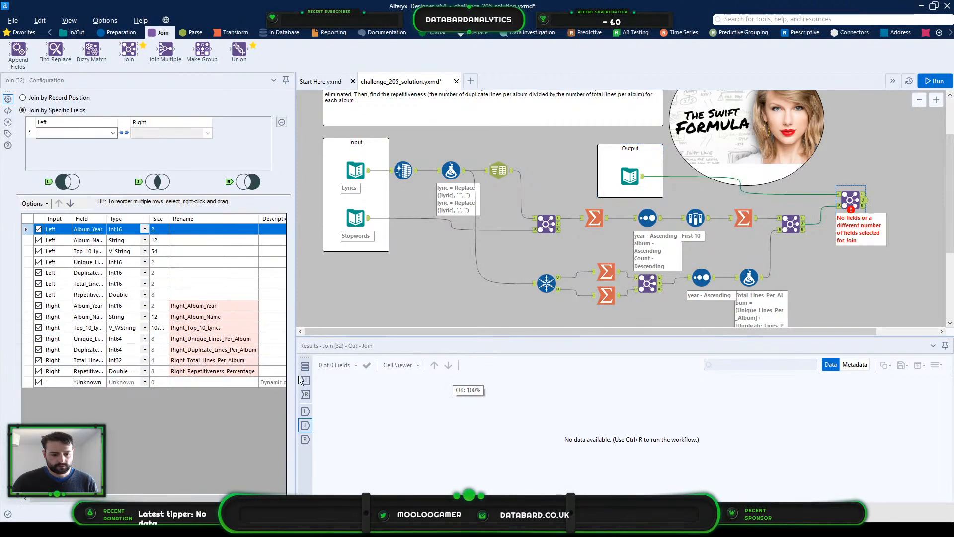
click(305, 380)
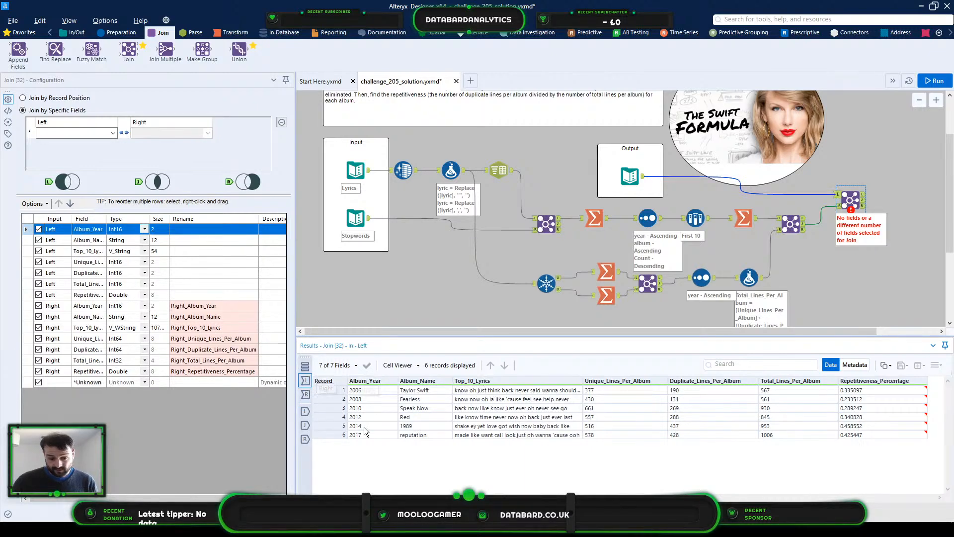
click(91, 131)
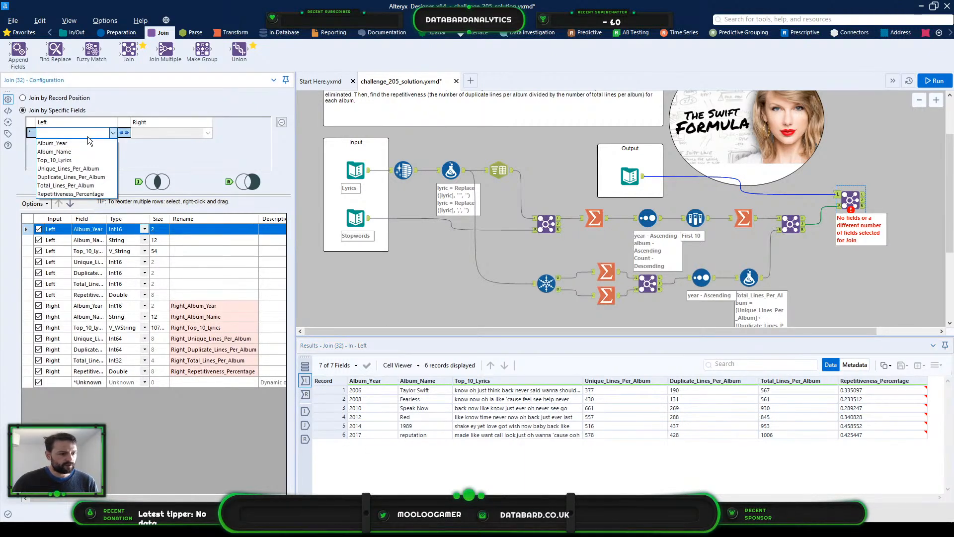
Step: Match the final Join on Album_Year from both inputs and attach a Test tool to its joined output
click(88, 140)
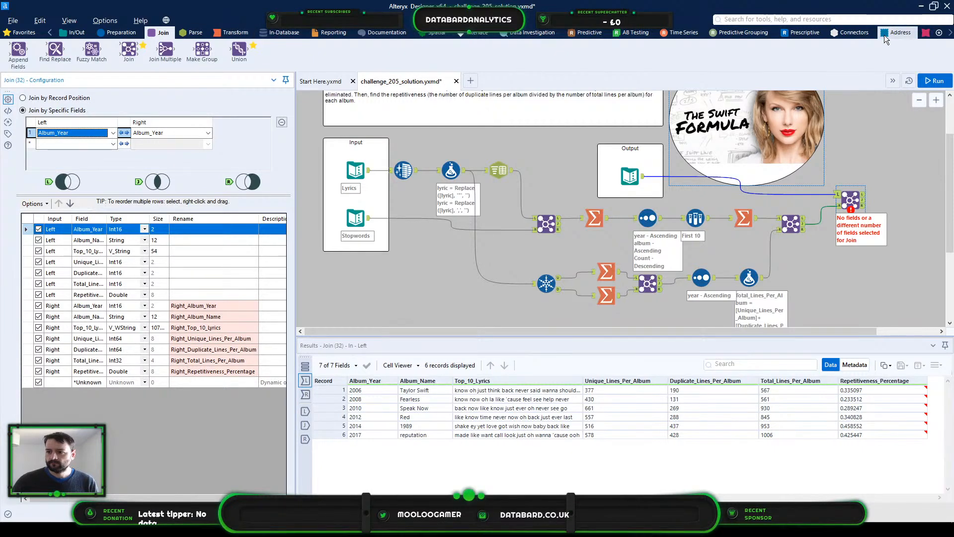
scroll(885, 35, down, 3)
scroll(884, 35, down, 3)
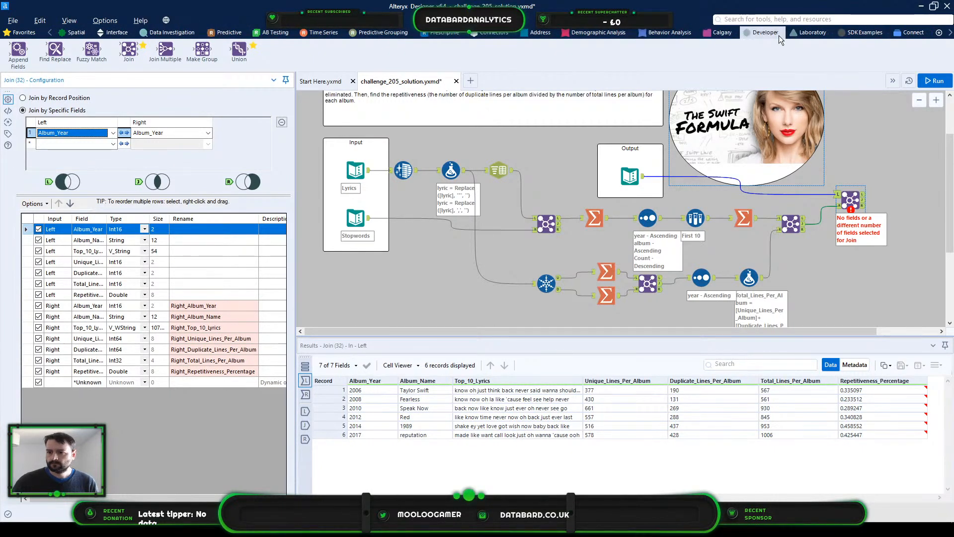
click(766, 33)
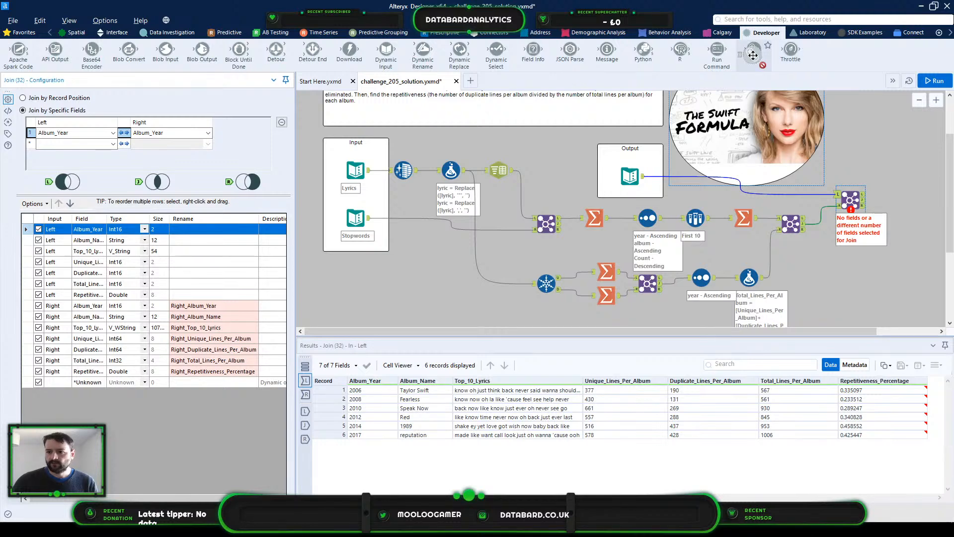
drag(754, 49, 892, 204)
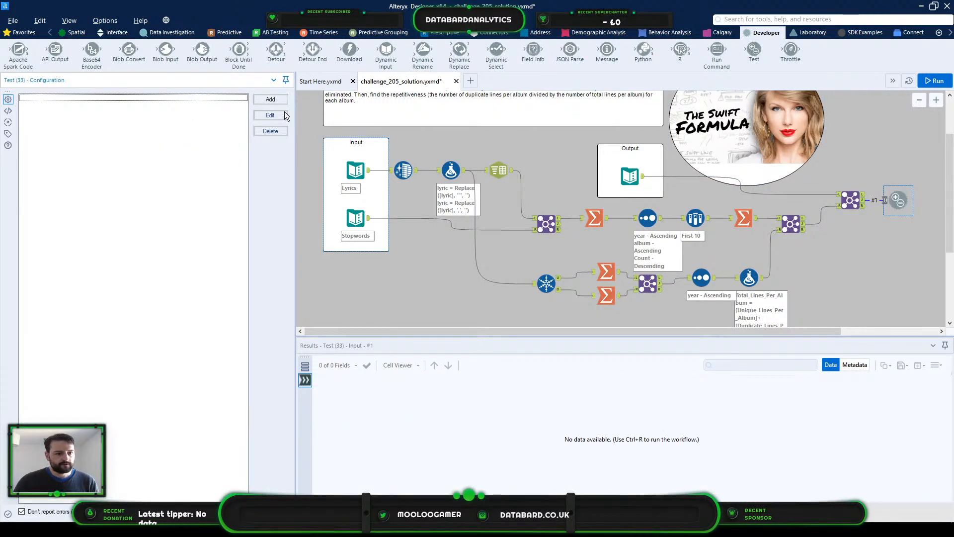
Step: Add a test named Top 10 that checks [Top_10_Lyrics]=[Right_Top_10_Lyrics], using the type Expression is True for All Records
click(271, 100)
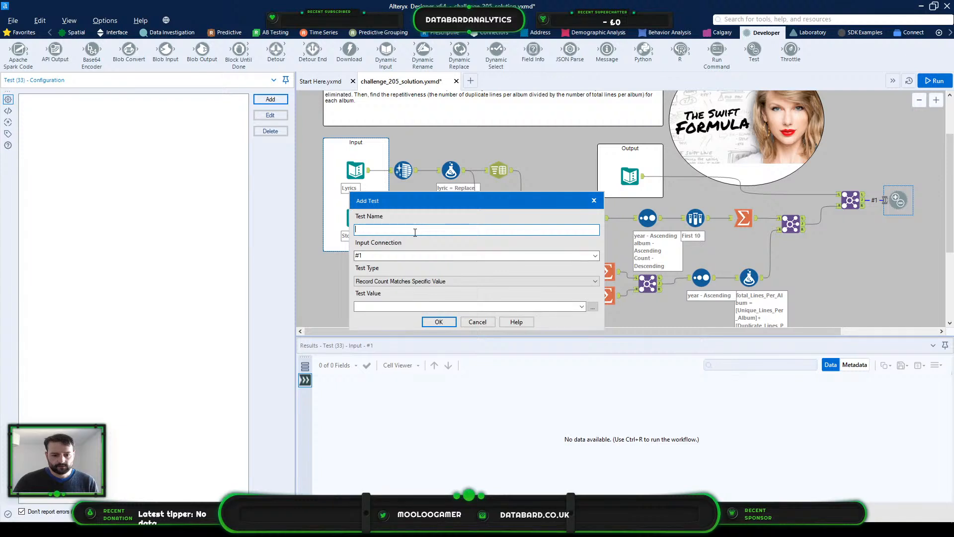
click(451, 281)
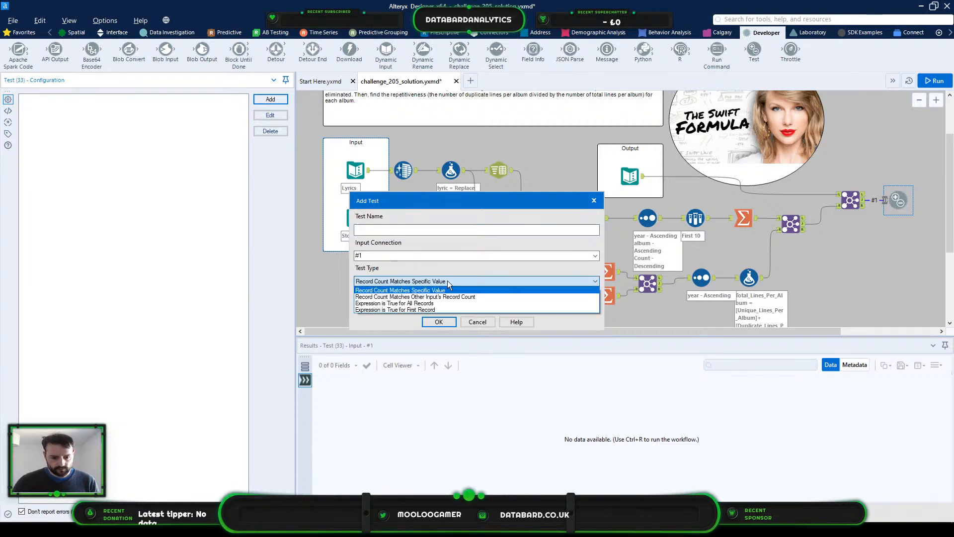
click(427, 303)
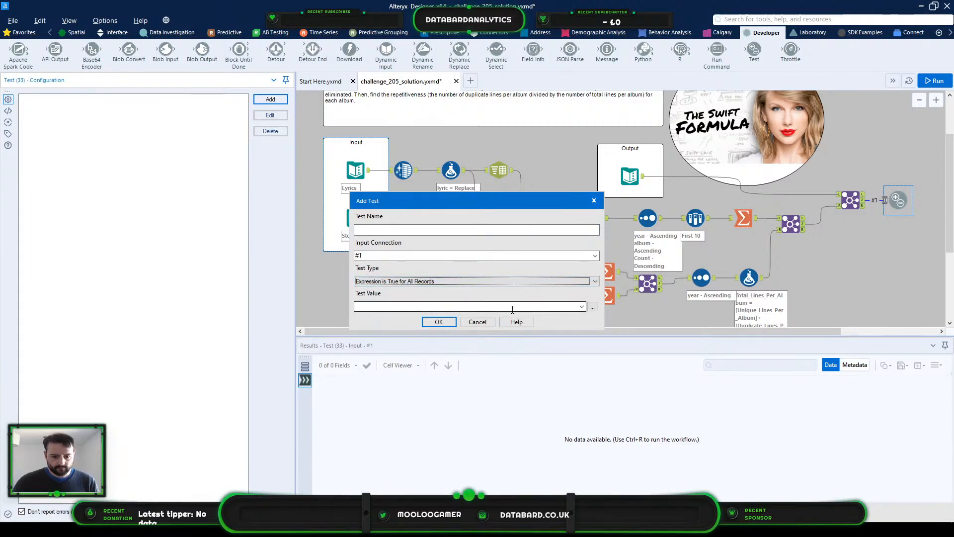
click(592, 306)
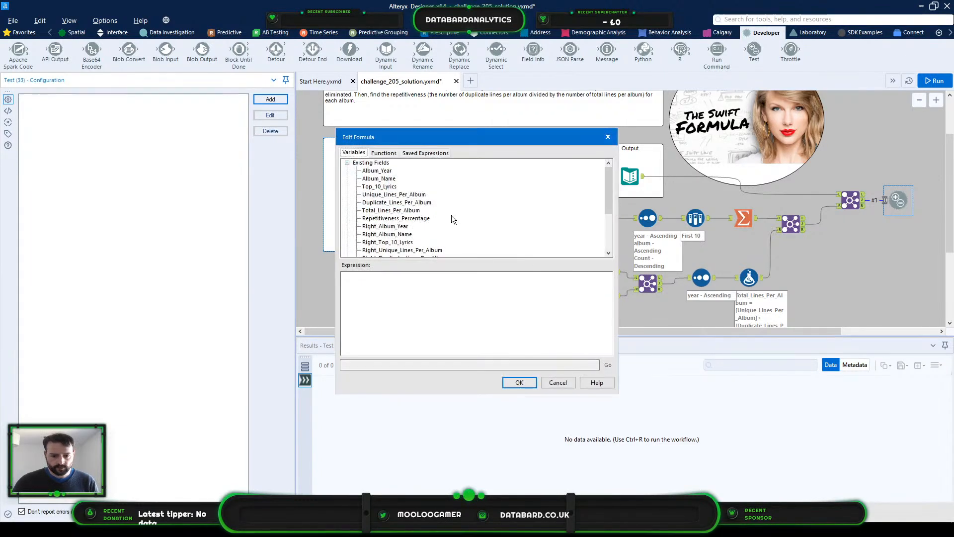
double_click(392, 188)
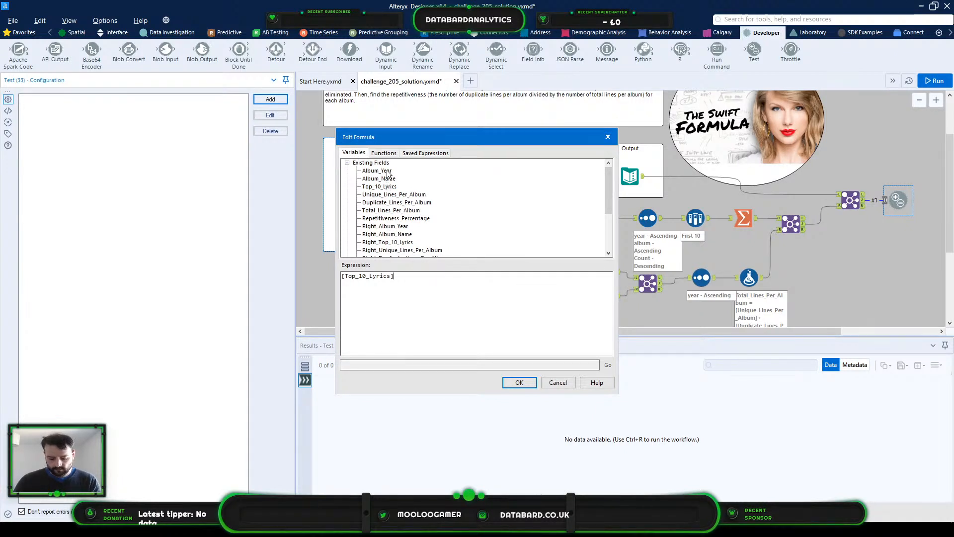
text(=)
double_click(406, 243)
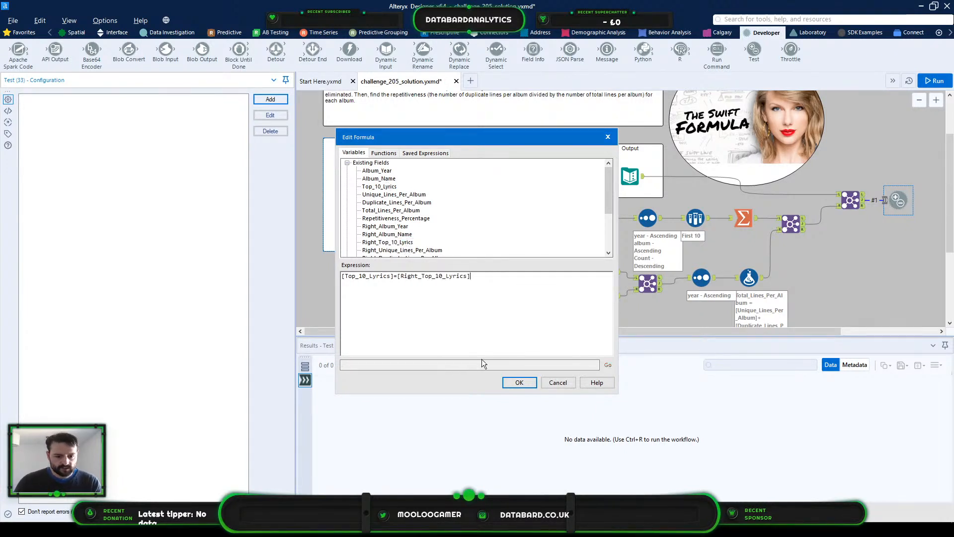
click(520, 382)
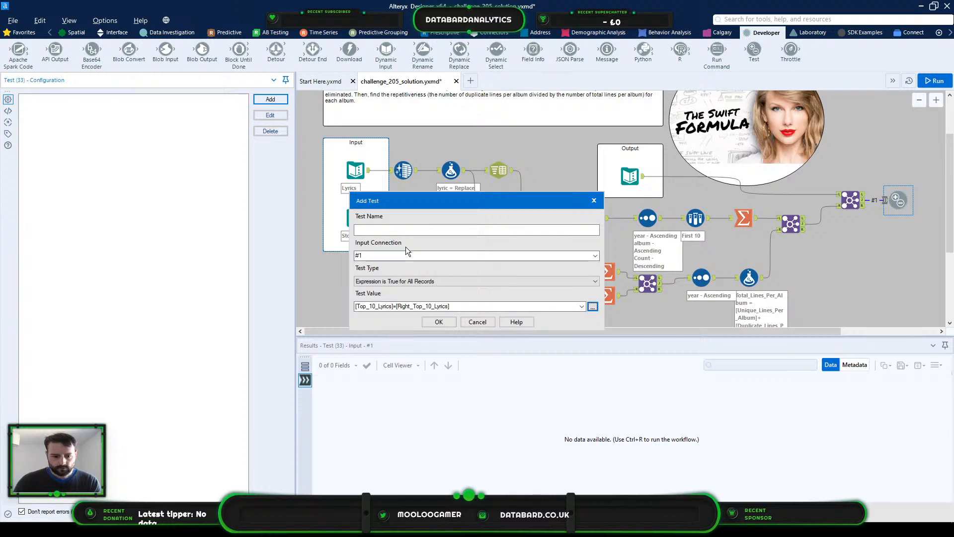
click(393, 229)
text(Top 10)
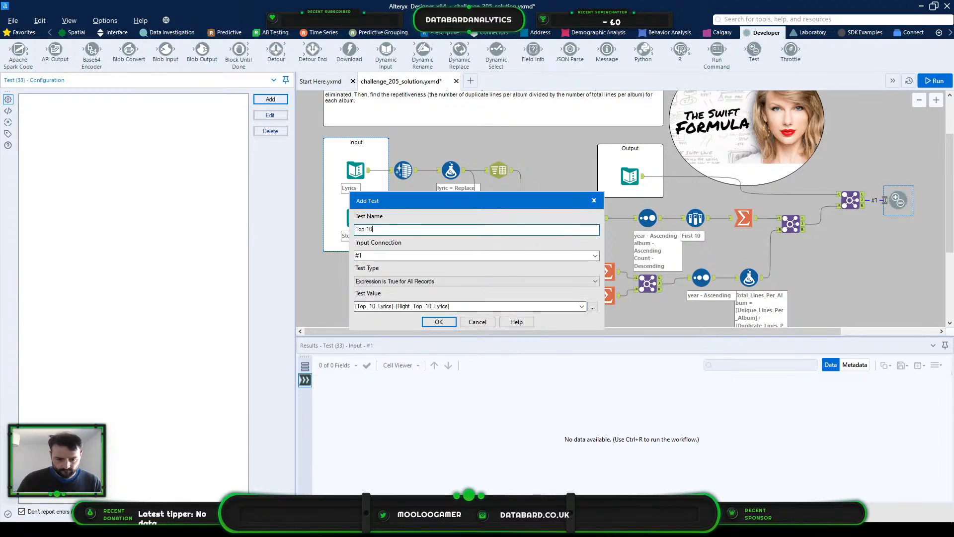
click(439, 322)
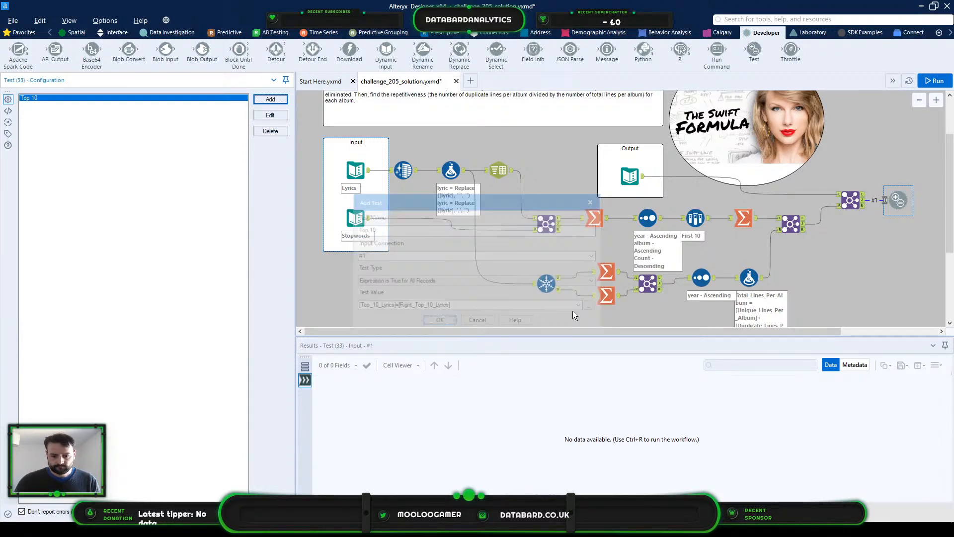
Step: Exclude the right input's Album_Year and Album_Name fields from the final Join's output
click(850, 198)
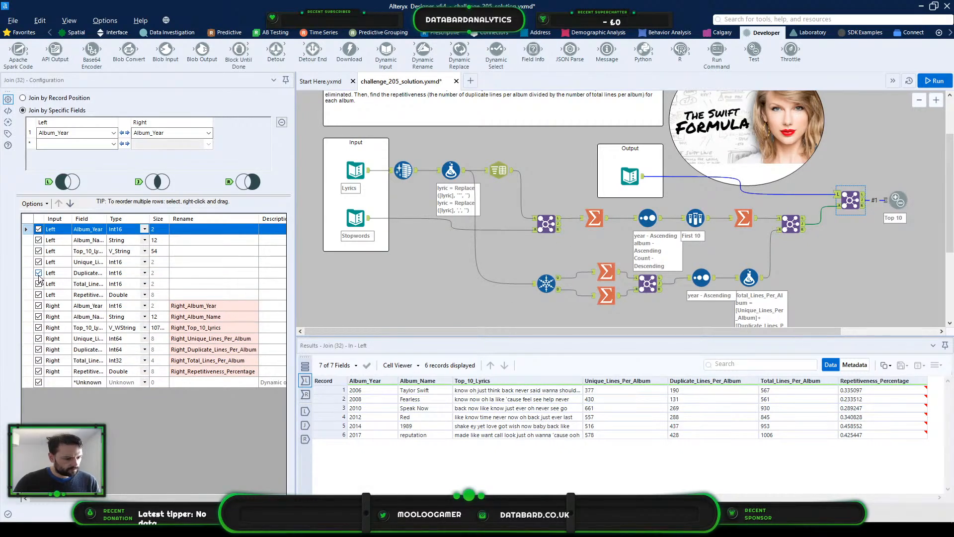
click(39, 306)
click(38, 316)
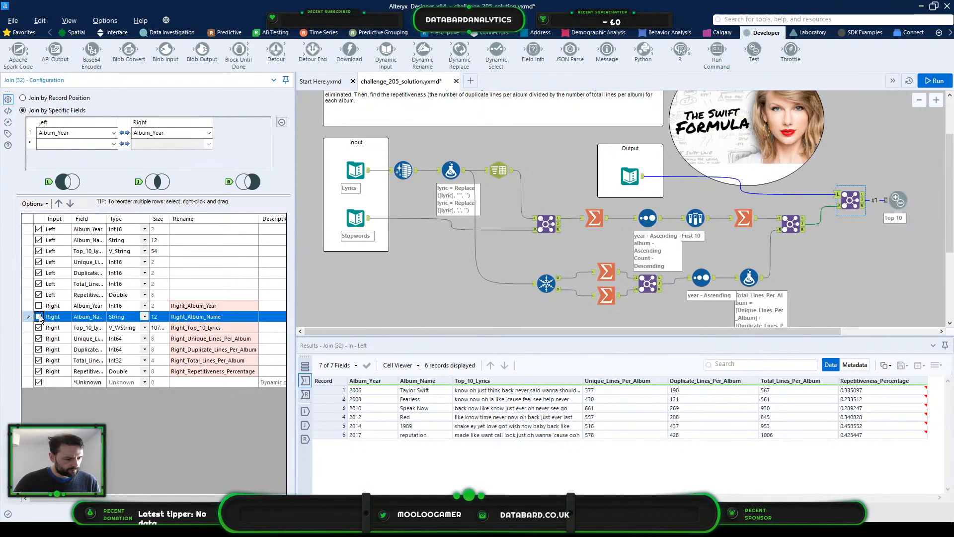
Step: Run the workflow and examine the second record's Top_10_Lyrics value in the Test tool's input data
click(893, 202)
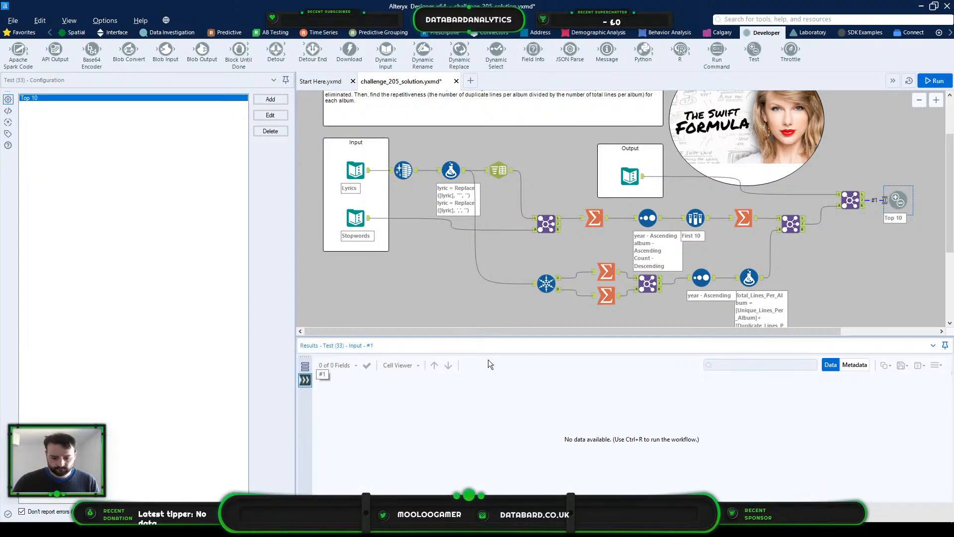
click(569, 326)
key(ctrl+r)
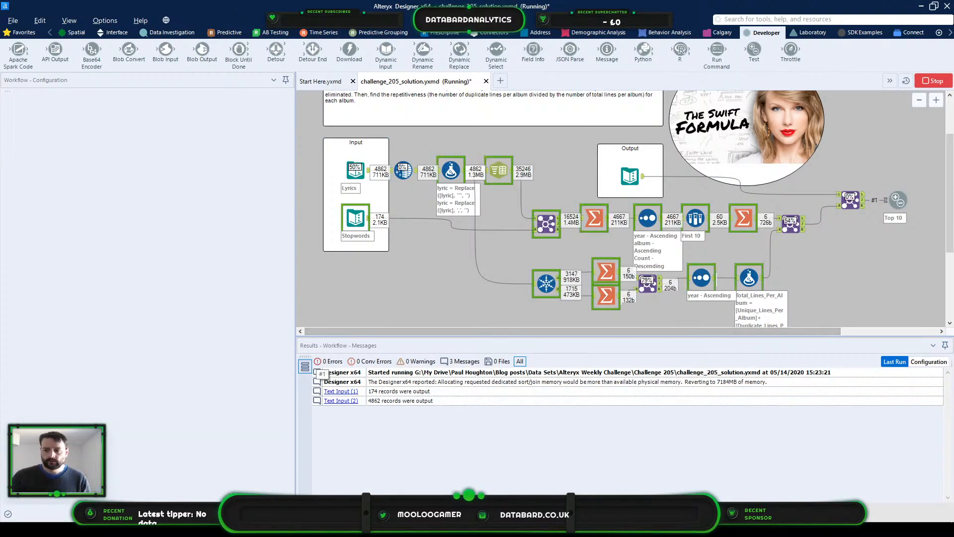
click(887, 209)
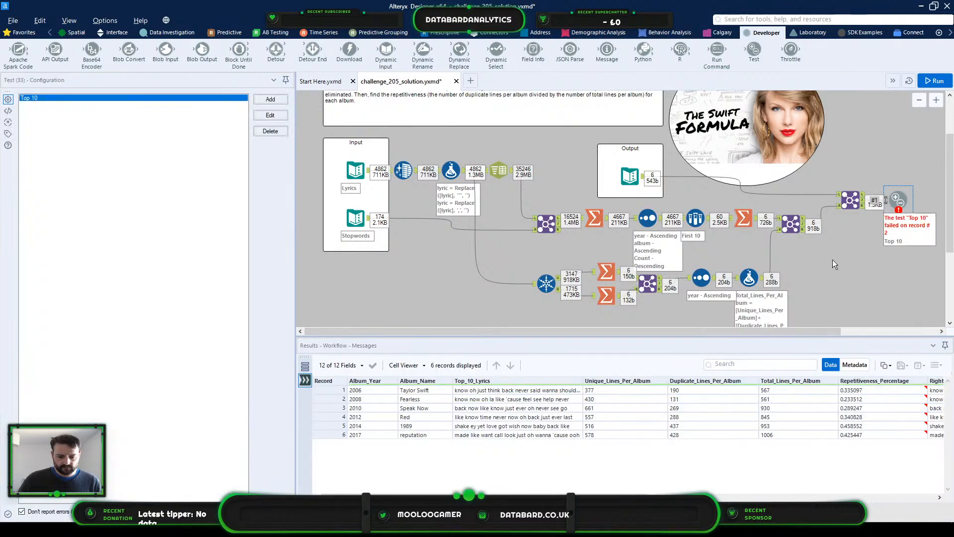
click(524, 400)
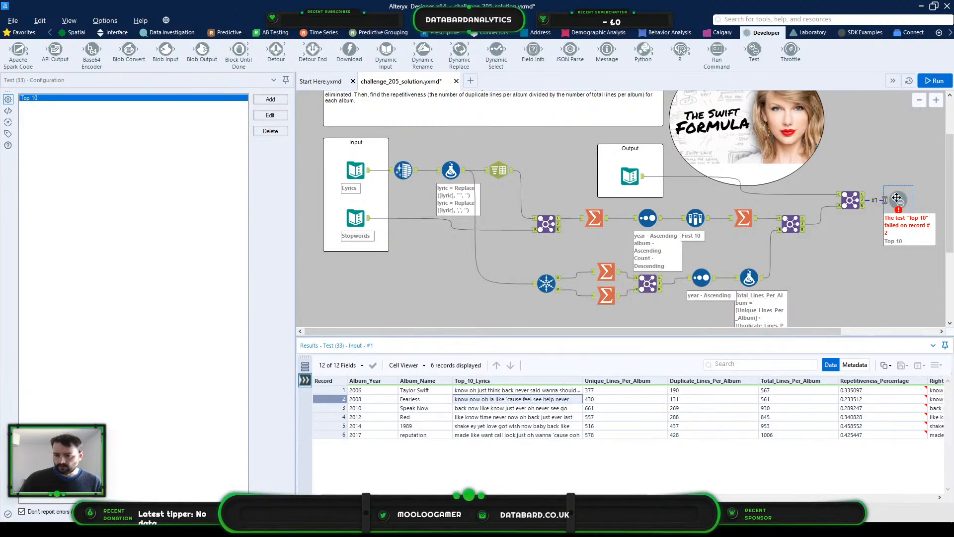
Step: Start a second test named Duplicate with the type Expression is True for All Records
click(269, 101)
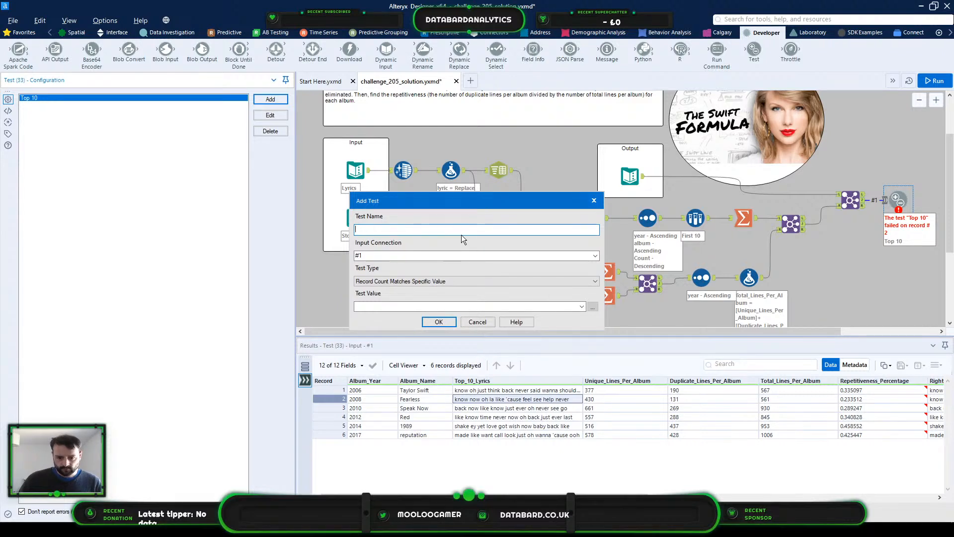
text(Duplica)
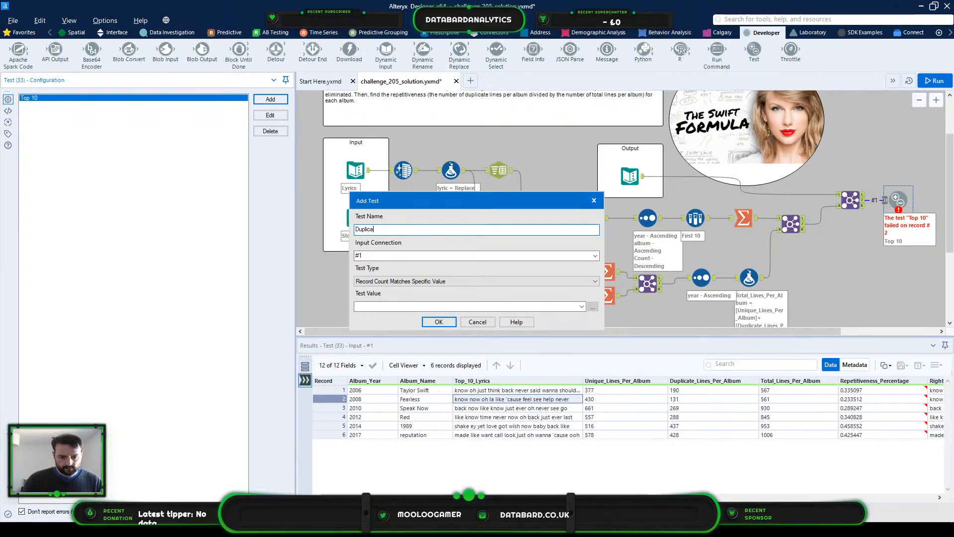
text(te)
click(421, 280)
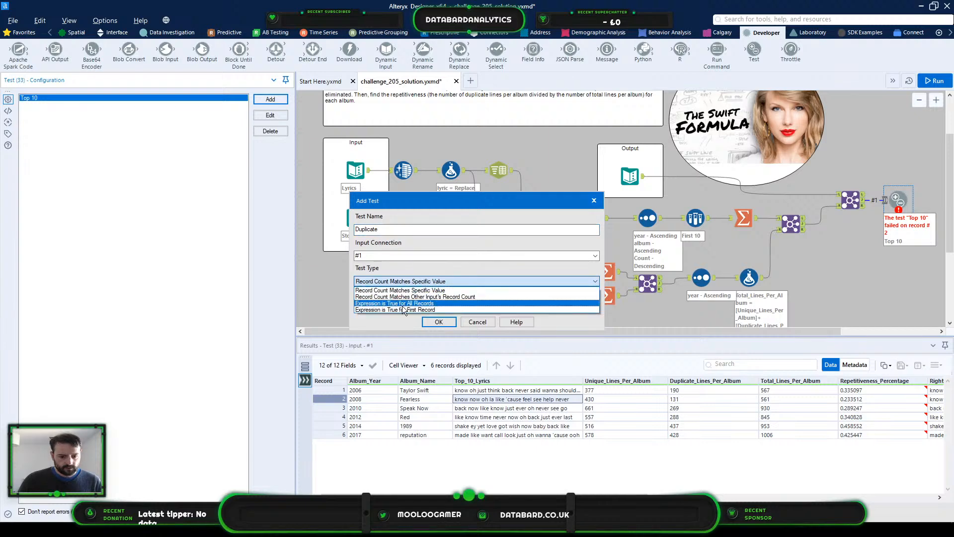
click(405, 305)
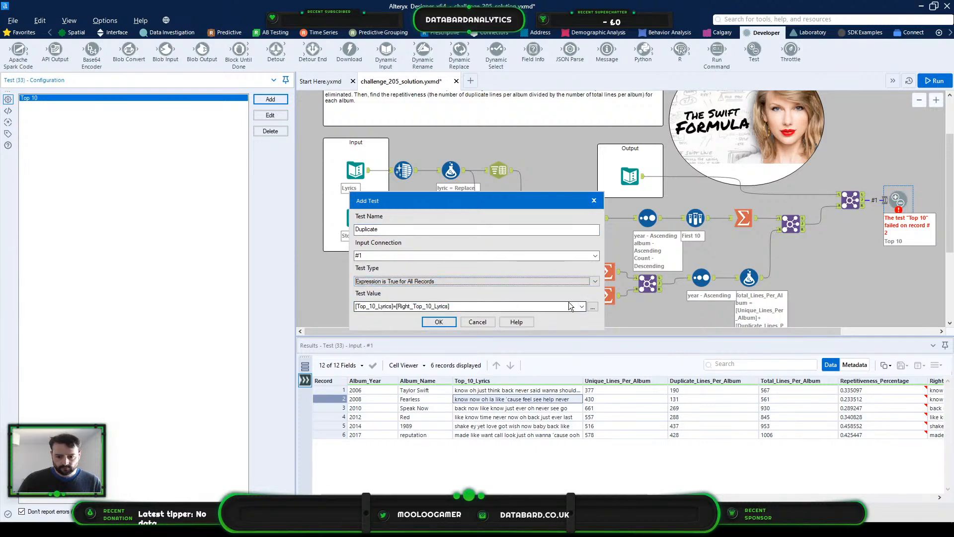
Step: Set the Duplicate test's expression to [Duplicate_Lines_Per_Album]=[Right_Duplicate_Lines_Per_Album] and save the test
click(592, 307)
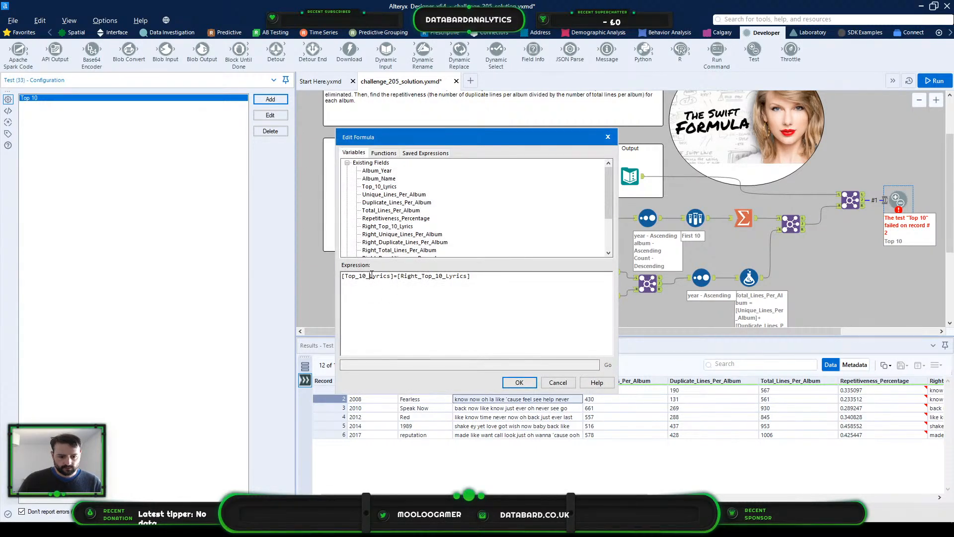
drag(399, 275, 302, 275)
drag(487, 277, 258, 272)
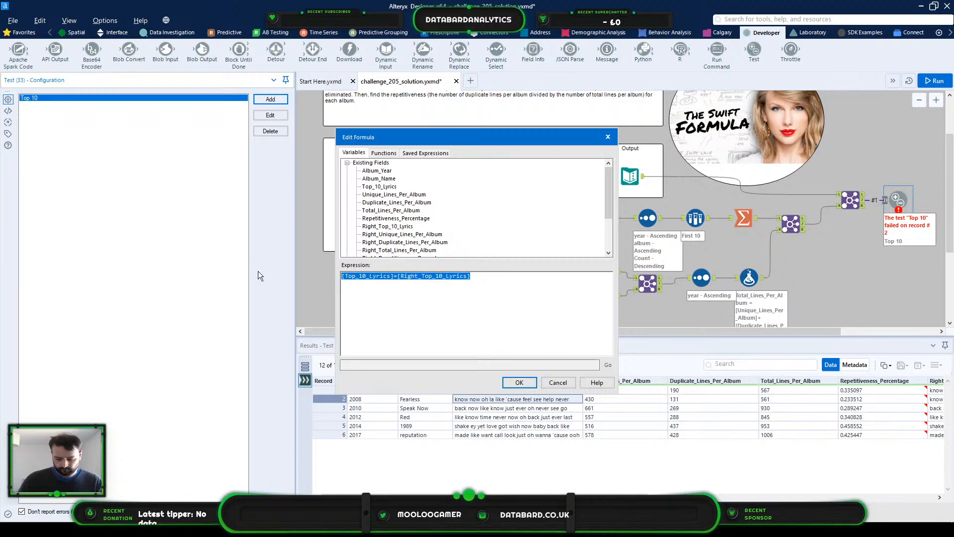
key(BackSpace)
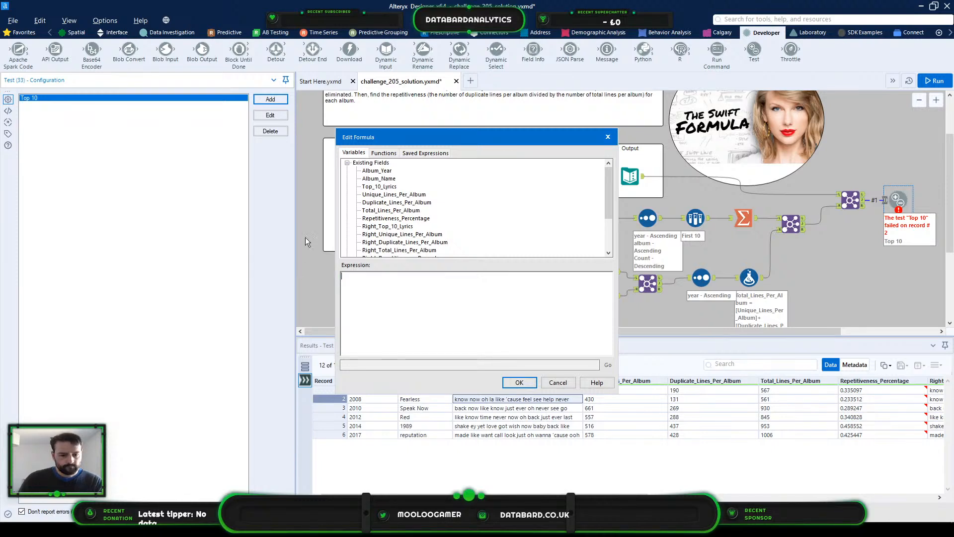
double_click(404, 202)
text(=)
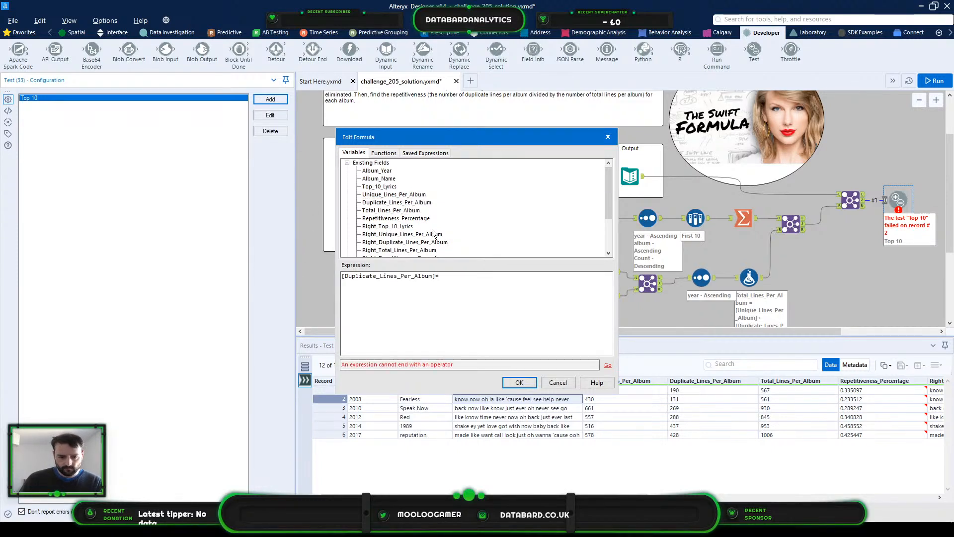
double_click(426, 242)
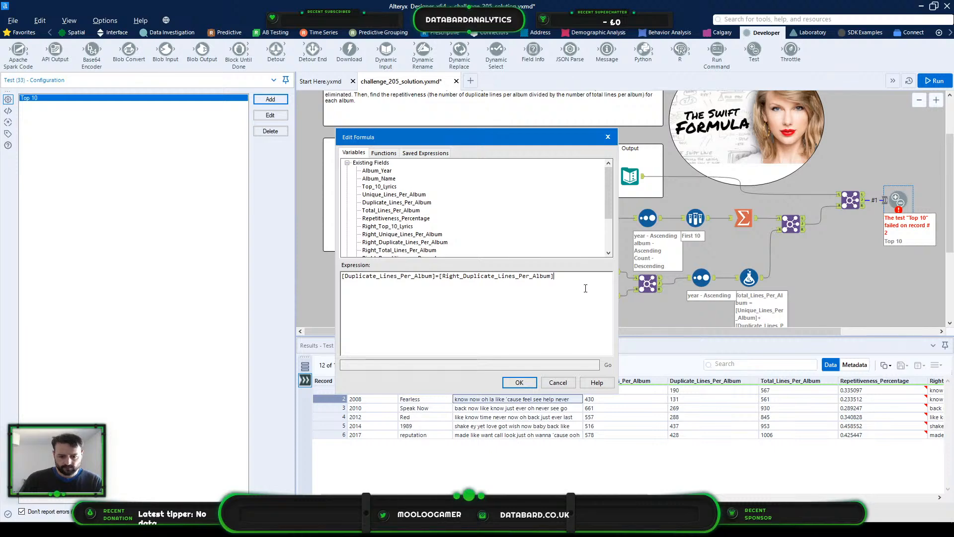
drag(585, 288, 232, 277)
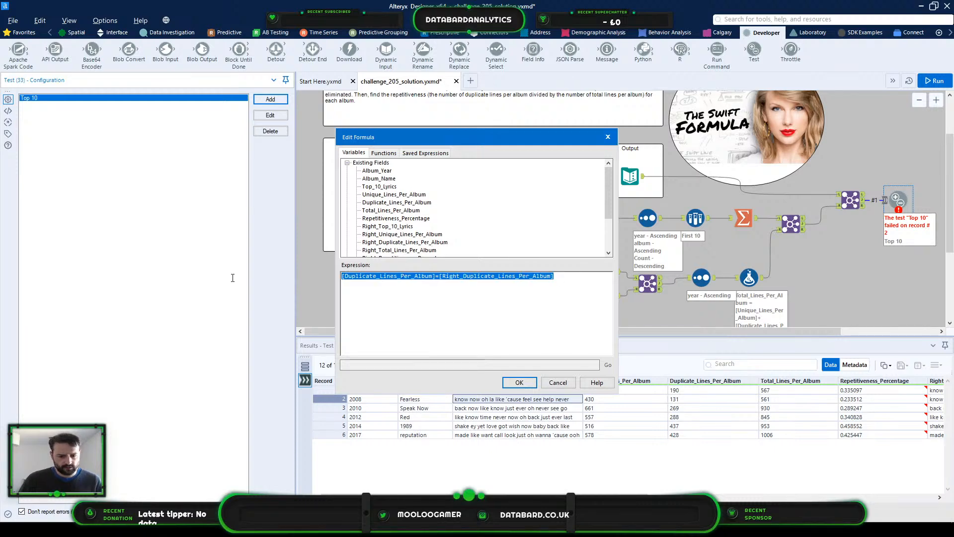
click(520, 383)
click(441, 319)
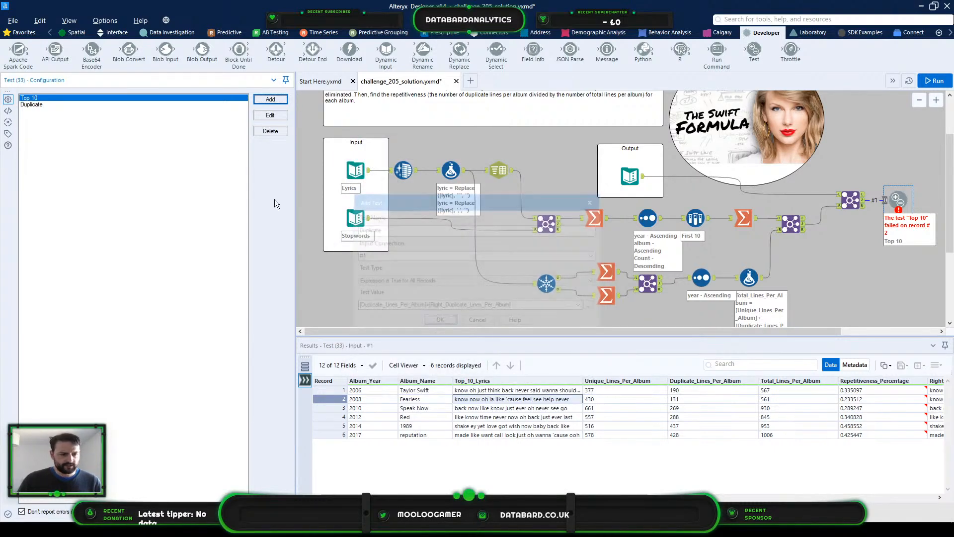
click(259, 117)
text(Unique)
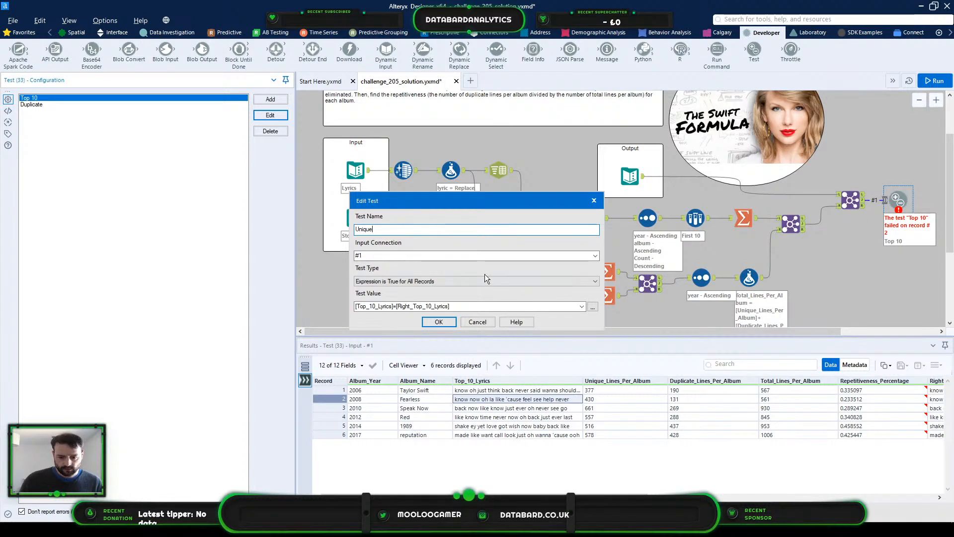
click(484, 282)
click(491, 269)
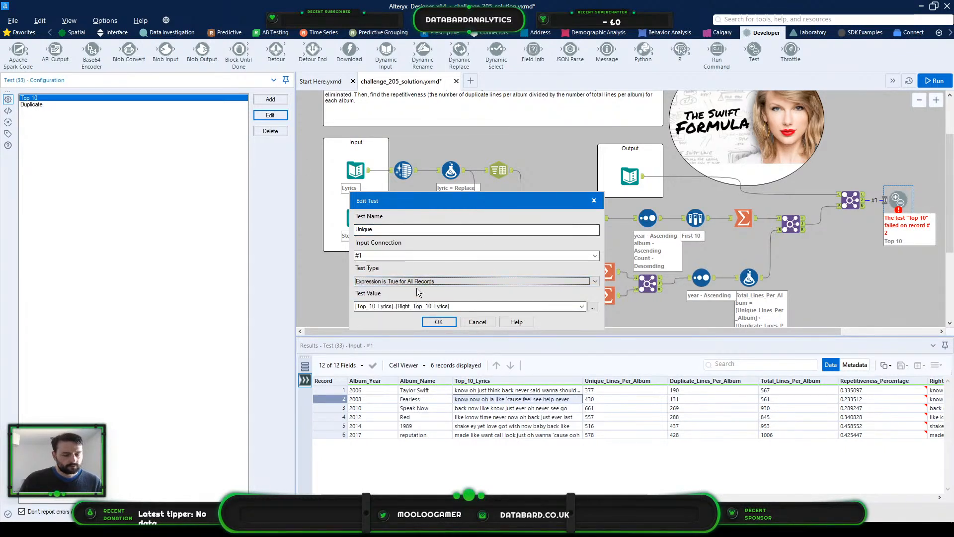
click(478, 322)
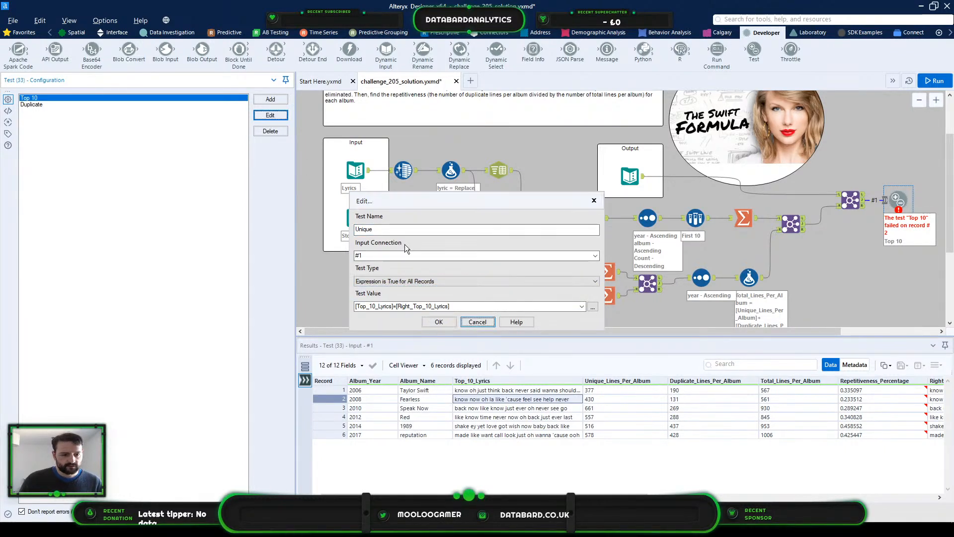
Step: Start a third test named Unique with the type Expression is True for All Records
click(271, 101)
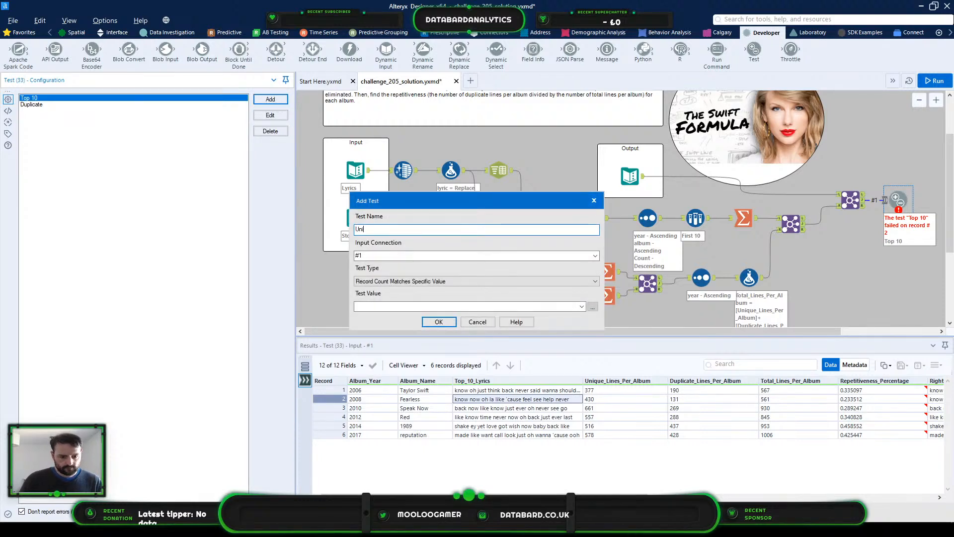
text(Unique)
click(449, 281)
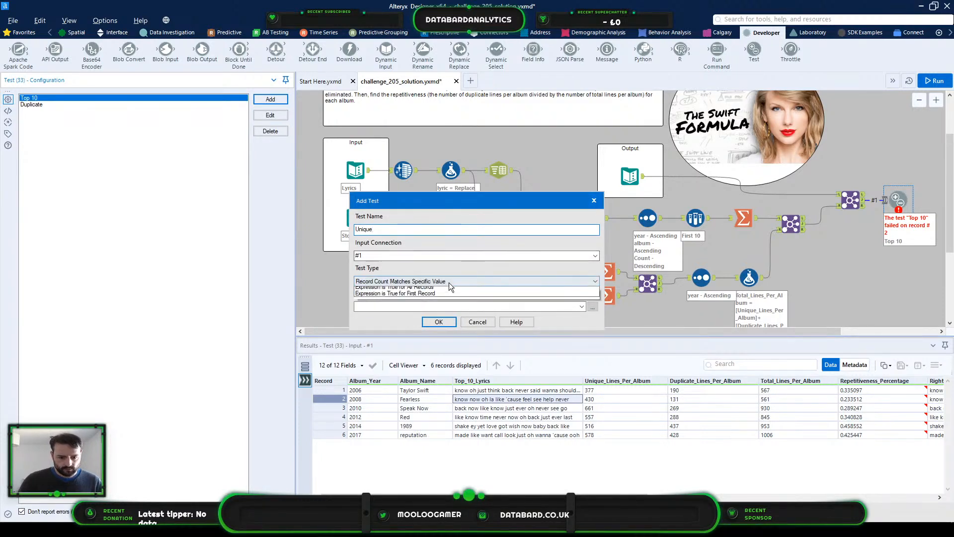
click(497, 299)
Step: Set the Unique test's expression to [Unique_Lines_Per_Album]=[Right_Unique_Lines_Per_Album] and save the test
click(592, 309)
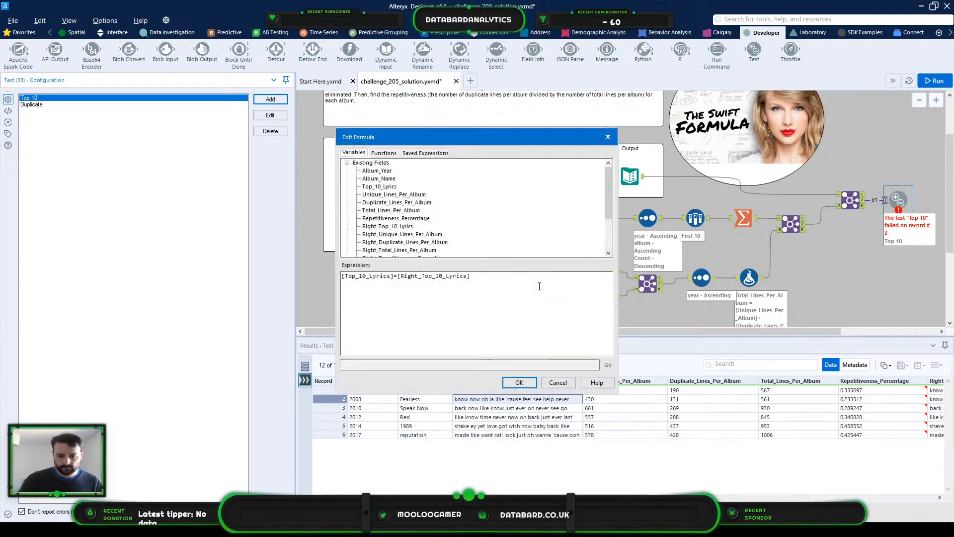
key(ctrl+a)
key(Delete)
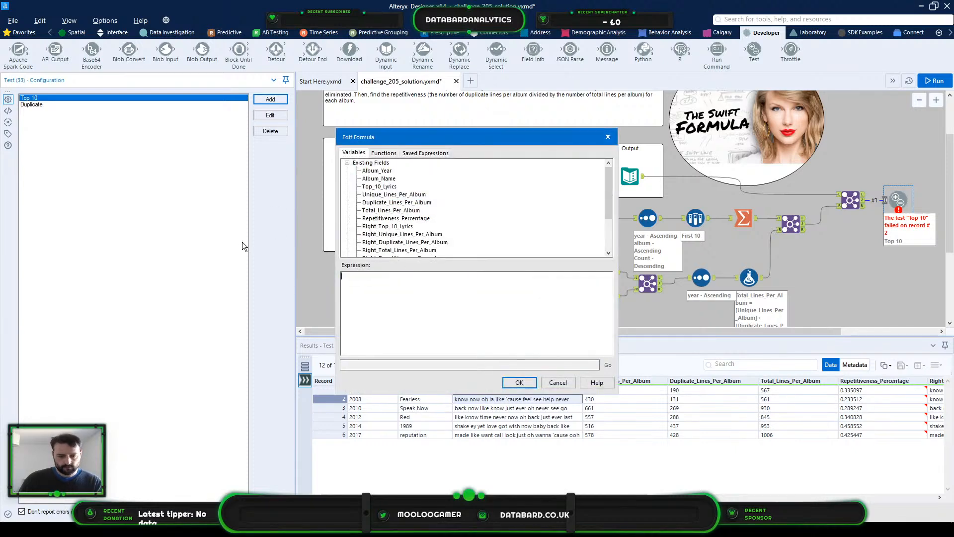
double_click(400, 195)
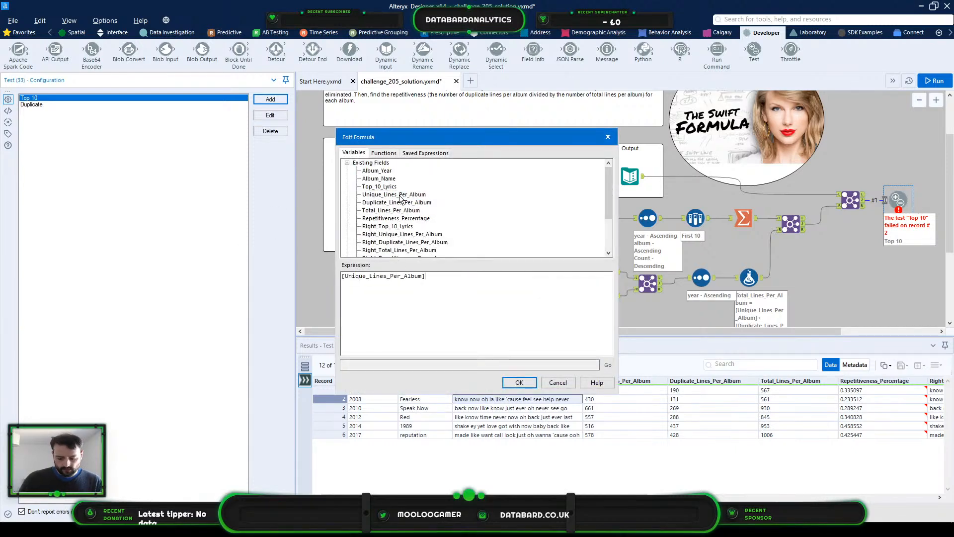
double_click(422, 234)
click(519, 382)
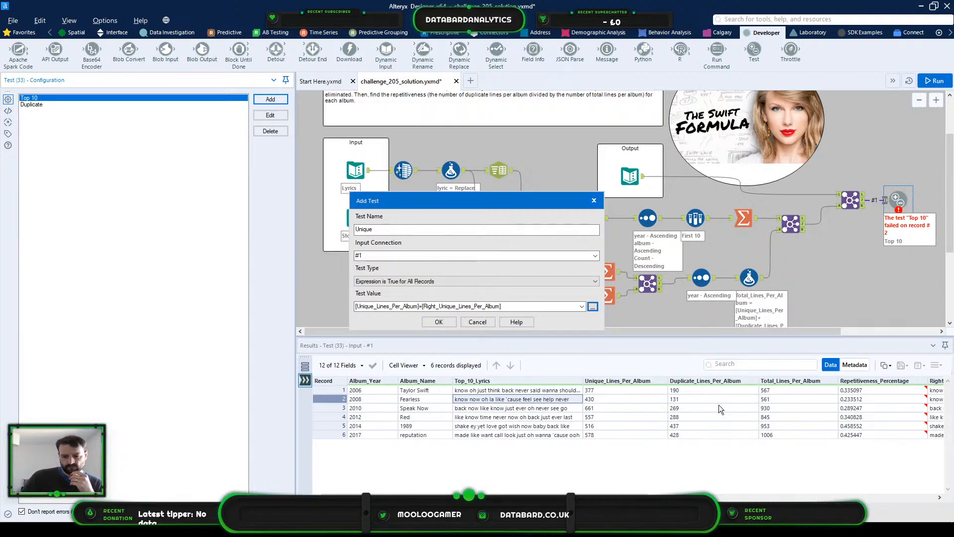
click(439, 322)
Step: Start a fourth test named Total with the type Expression is True for All Records
click(271, 116)
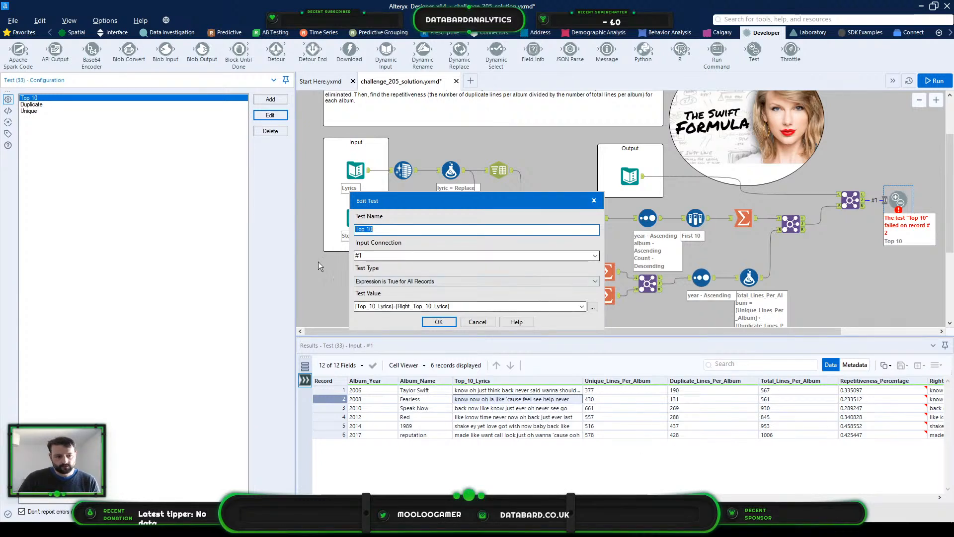
click(472, 326)
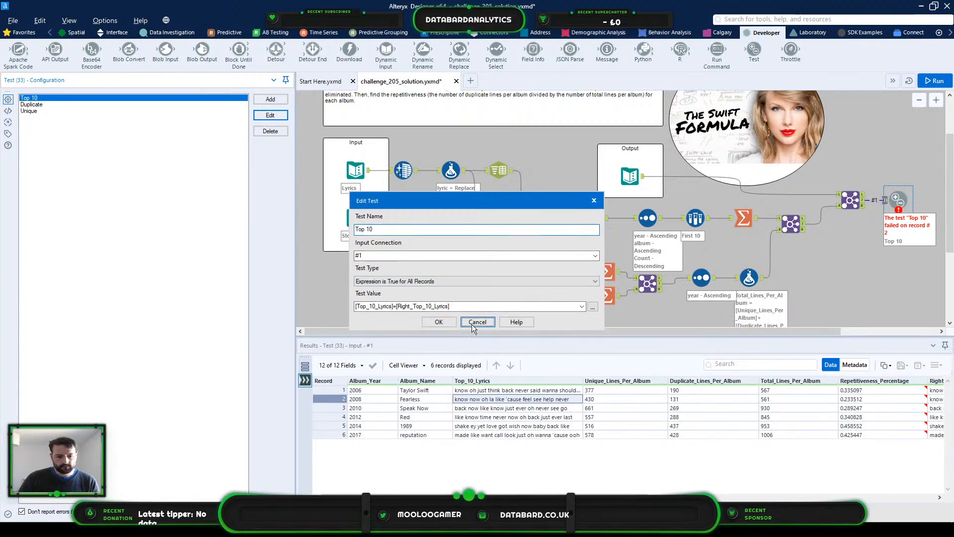
click(270, 99)
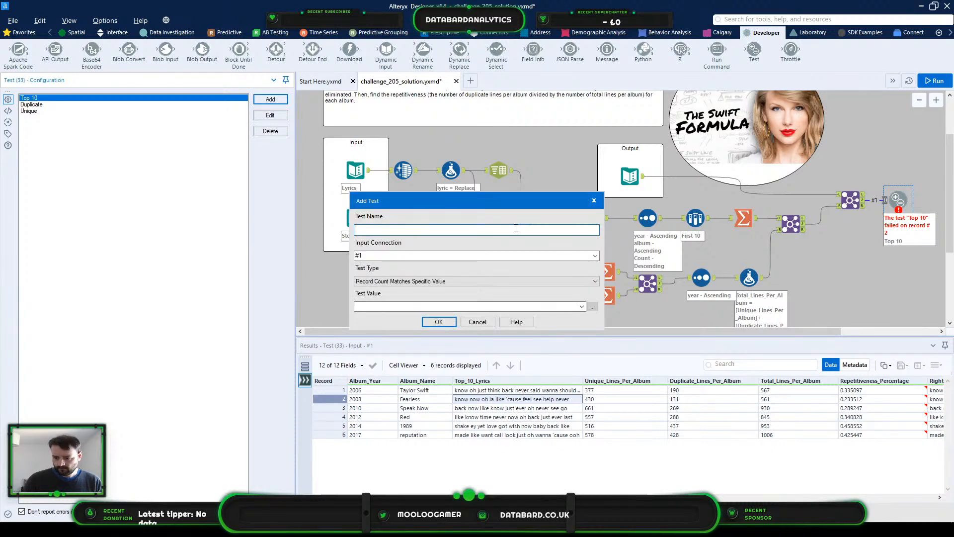
text(R)
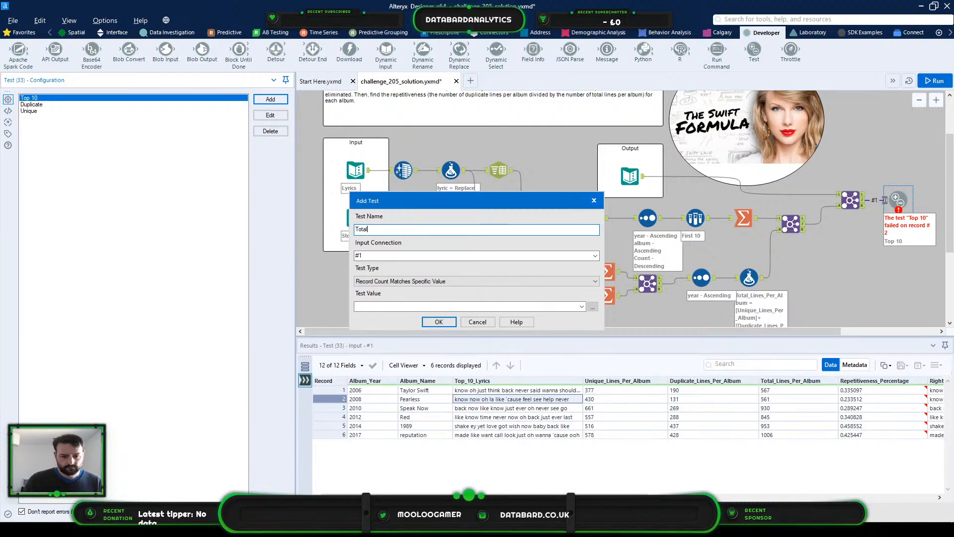
click(501, 280)
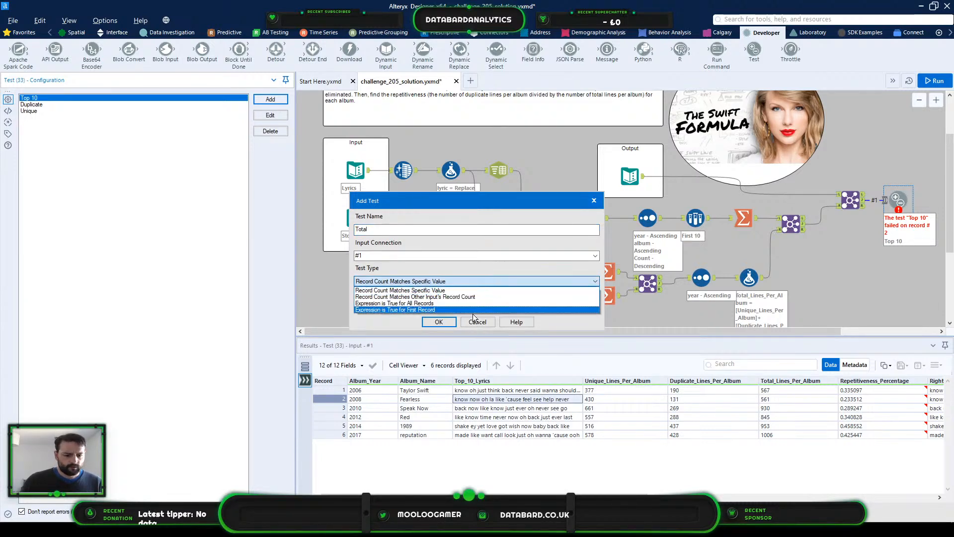
click(474, 309)
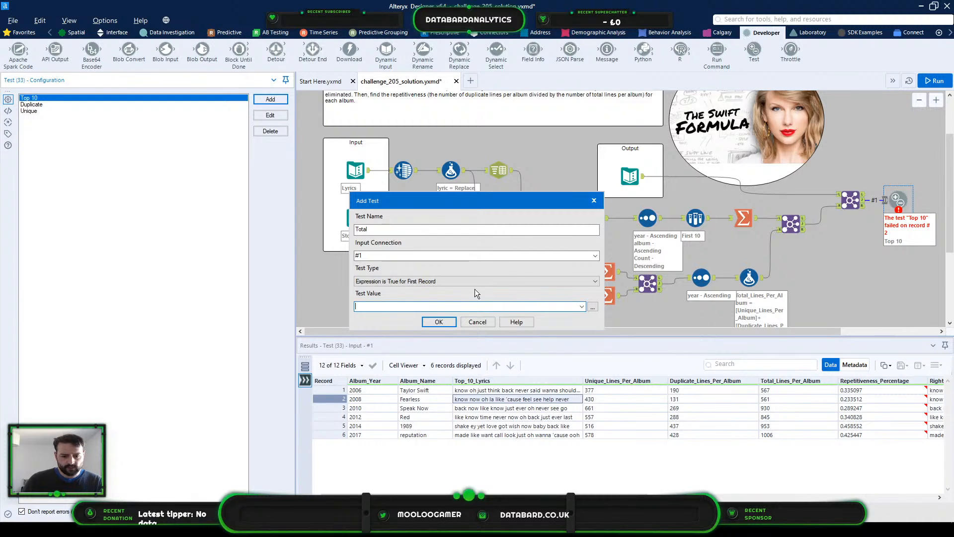
click(473, 282)
click(468, 304)
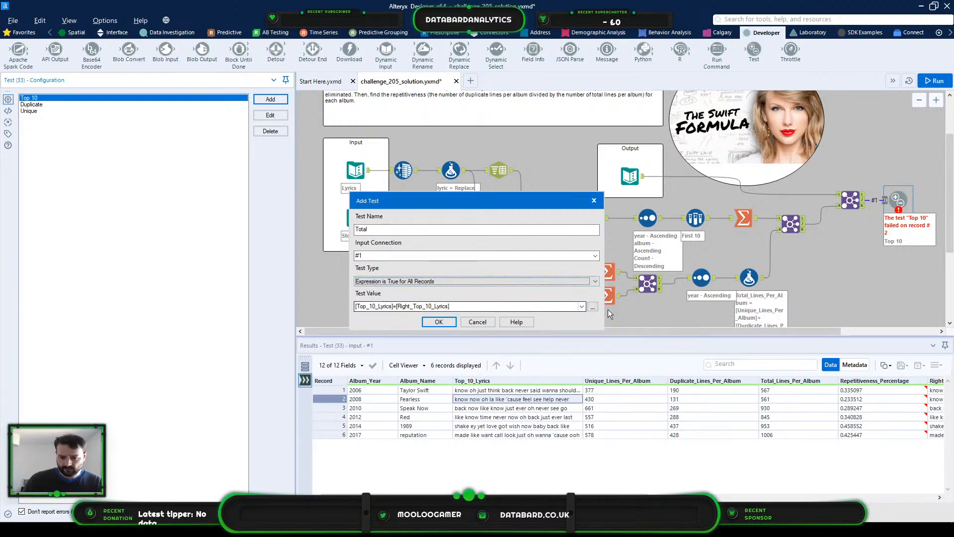
Step: Set the Total test's expression to [Total_Lines_Per_Album]=[Right_Total_Lines_Per_Album] and save the test
click(592, 307)
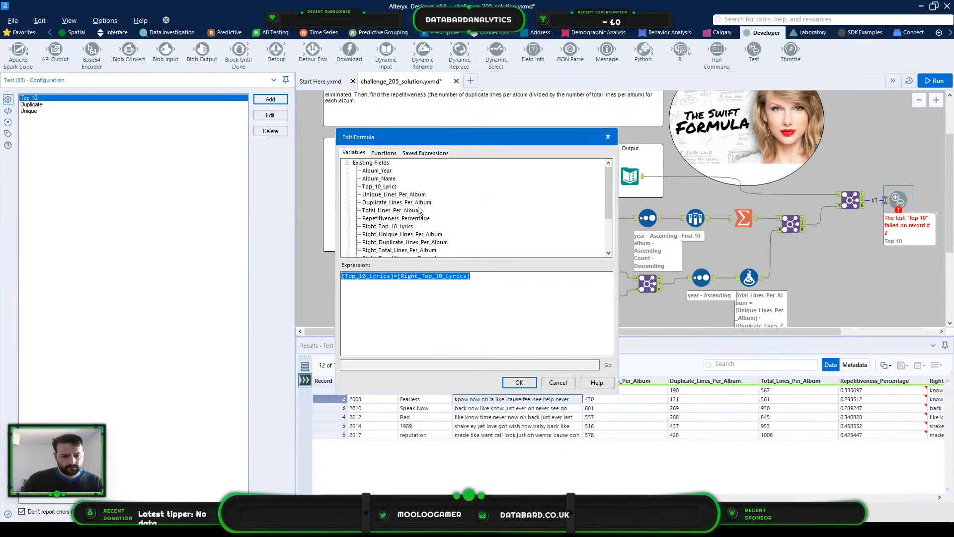
double_click(393, 210)
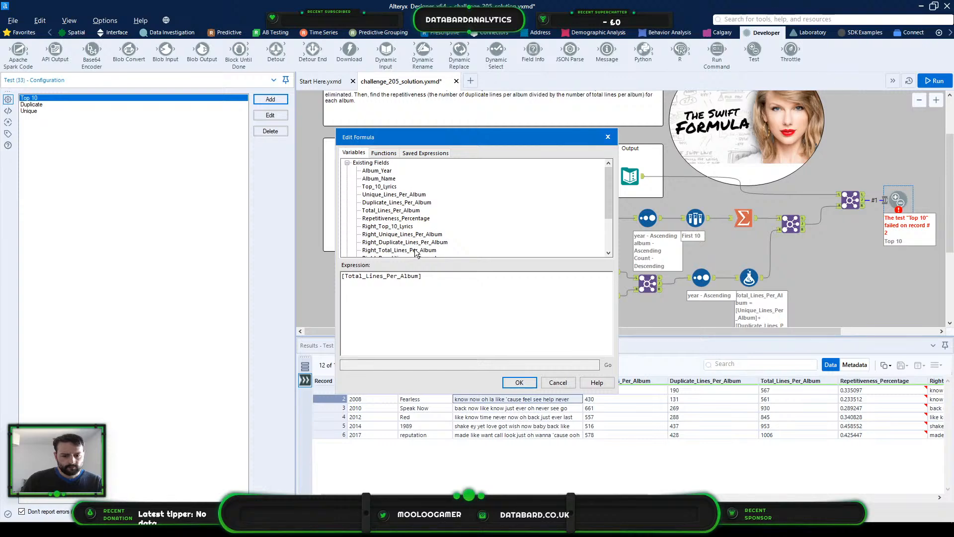
text(=)
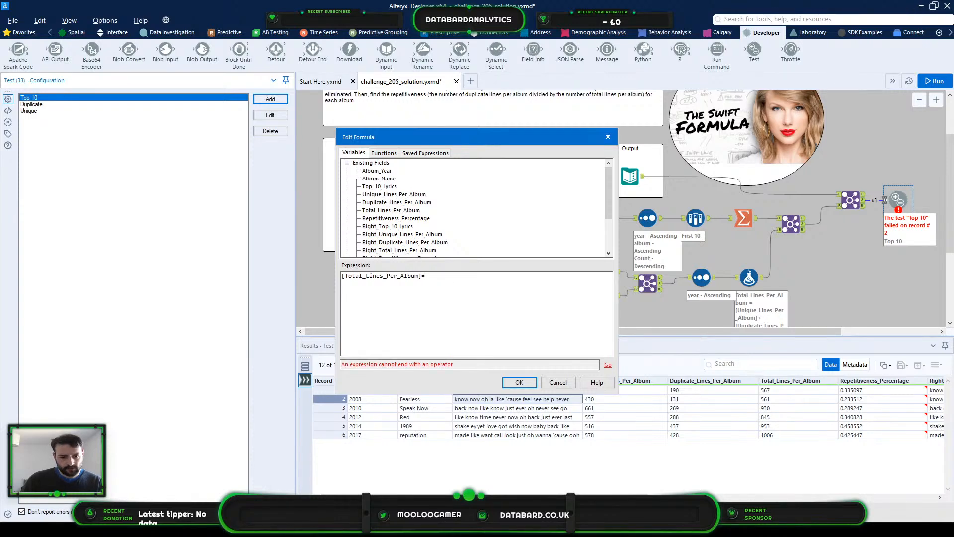
double_click(417, 250)
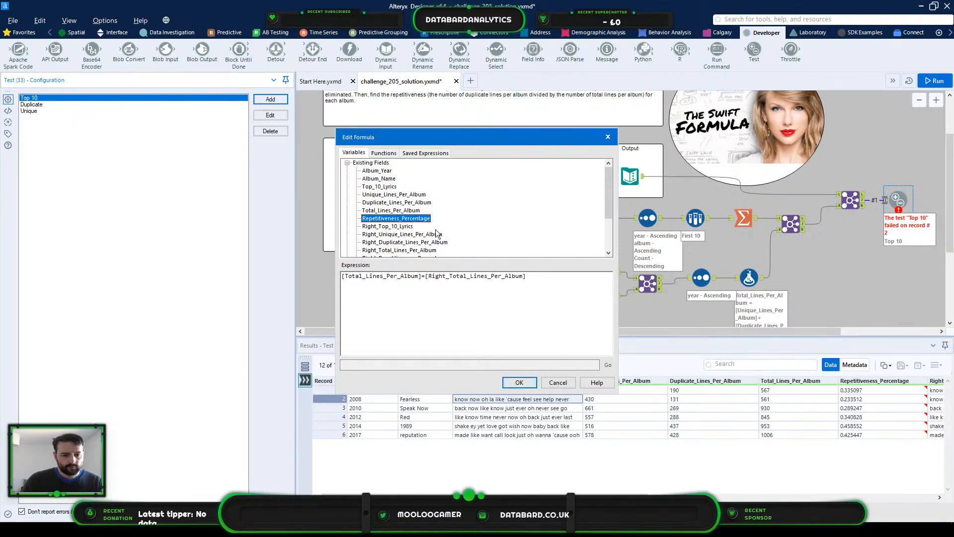
click(522, 382)
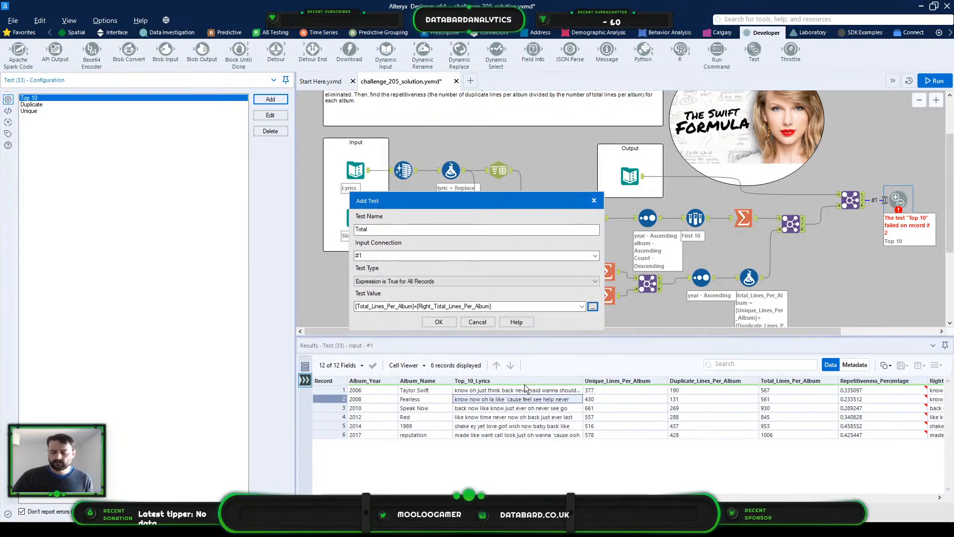
click(438, 322)
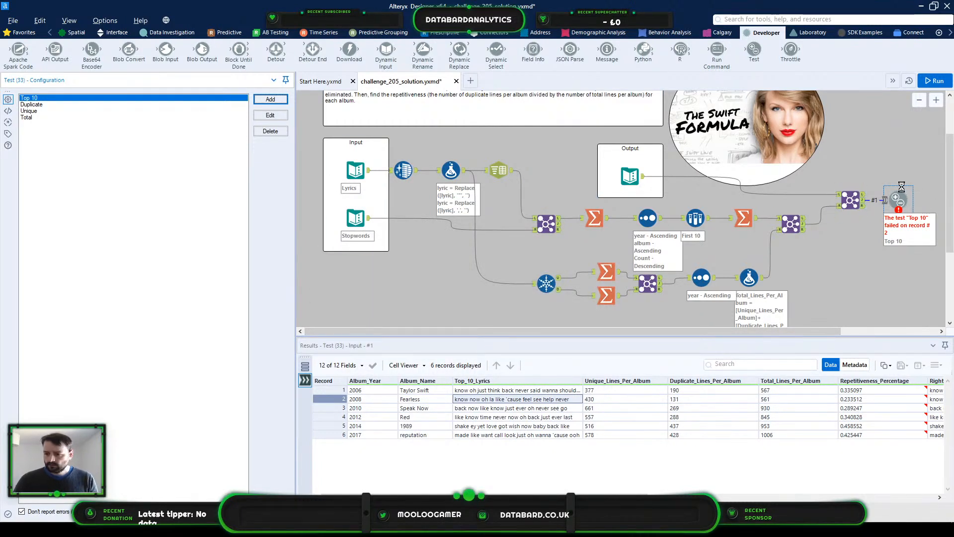
Step: Run the workflow and review the Test tool's messages for the Unique, Duplicate and Top 10 tests
key(ctrl+r)
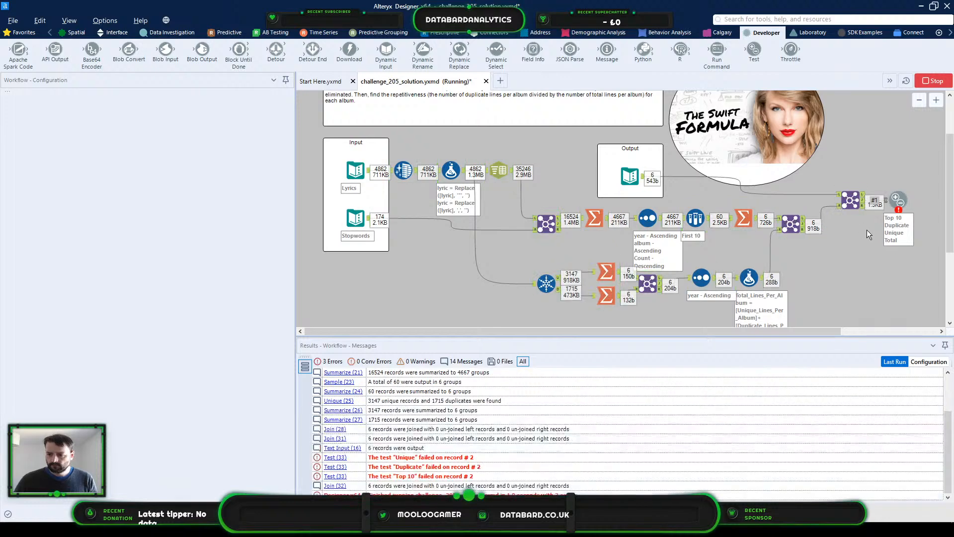
click(442, 467)
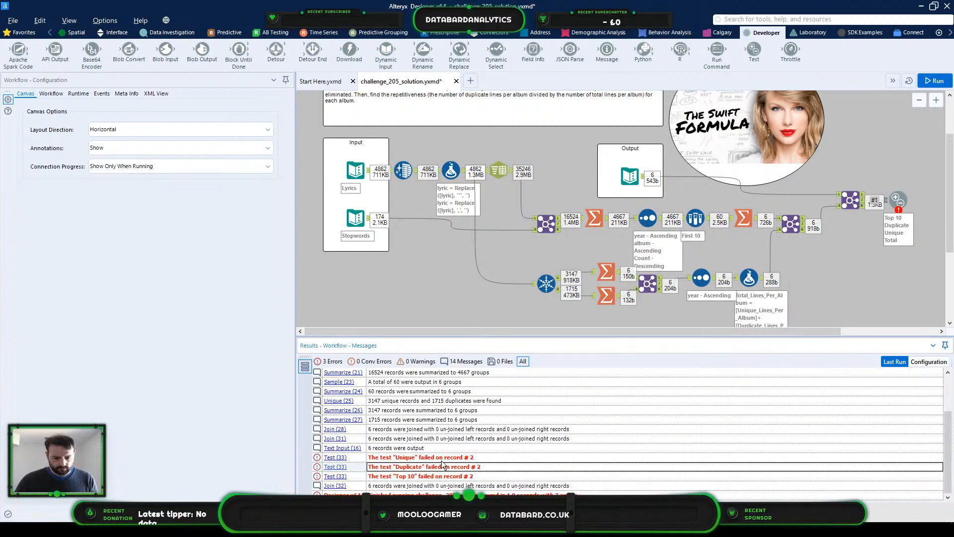
key(Up)
key(Down)
key(Down)
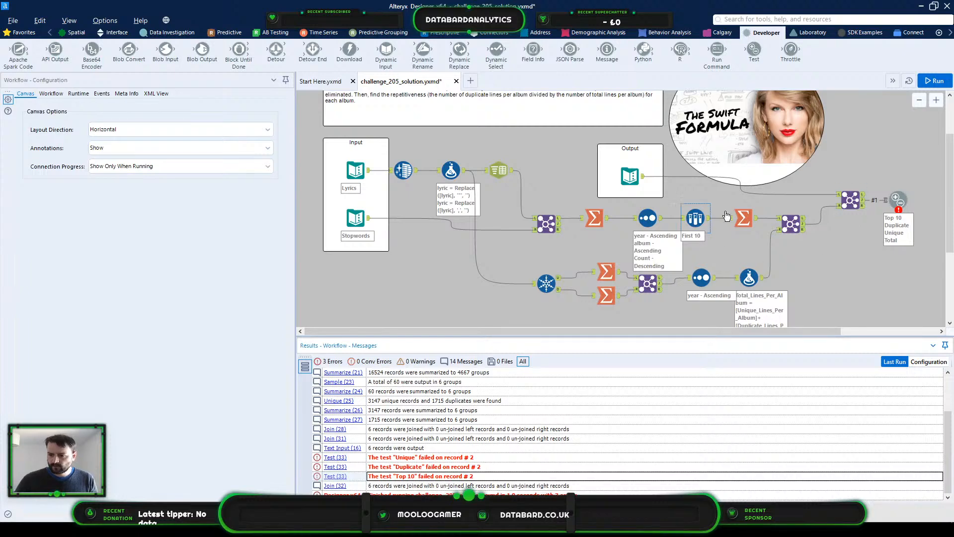
Step: Examine the Fearless record's Top_10_Lyrics in the expected Output data, widening that column to show full values
click(619, 186)
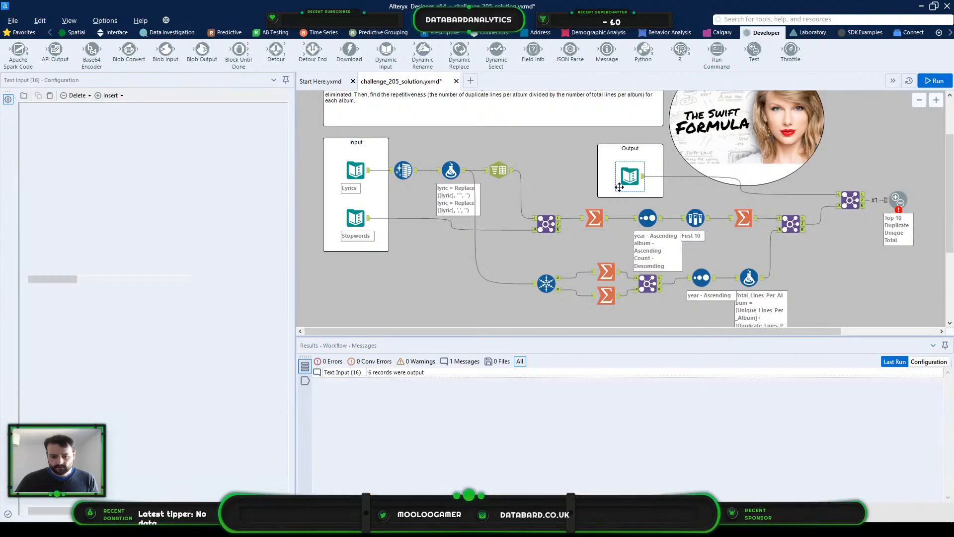
click(305, 381)
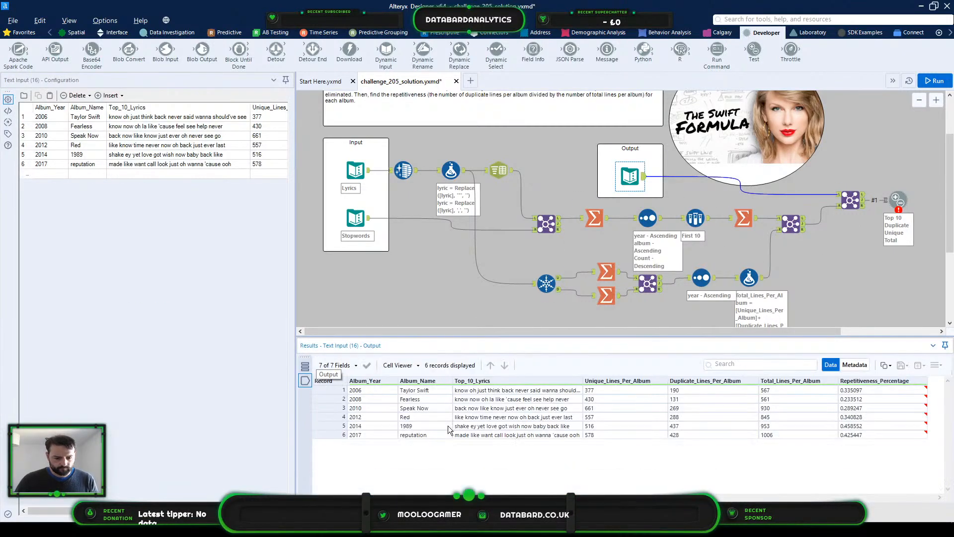
click(500, 399)
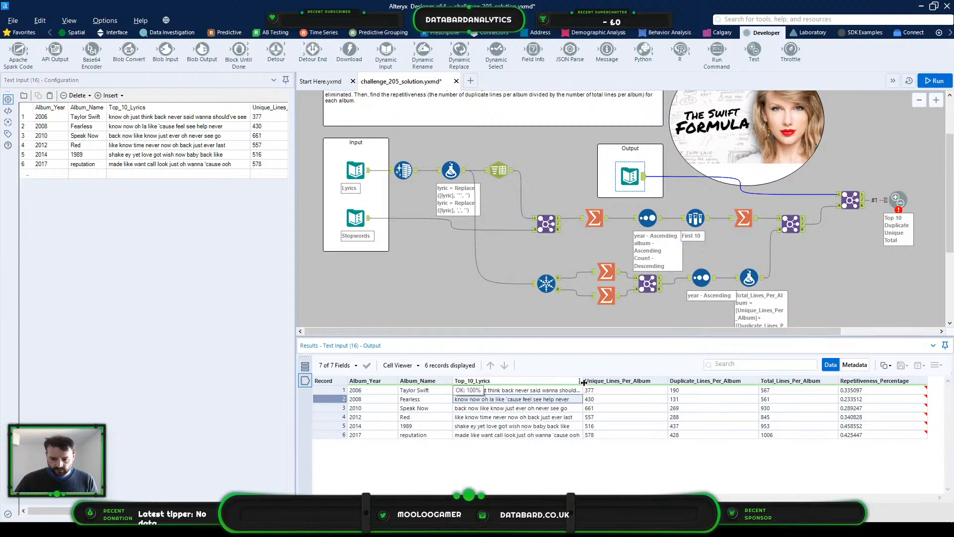
drag(584, 384, 662, 383)
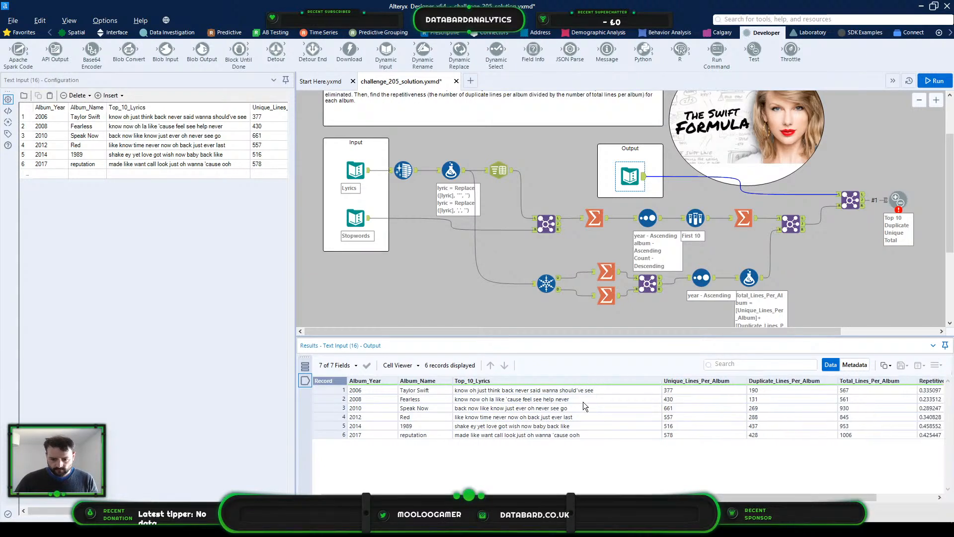
click(508, 400)
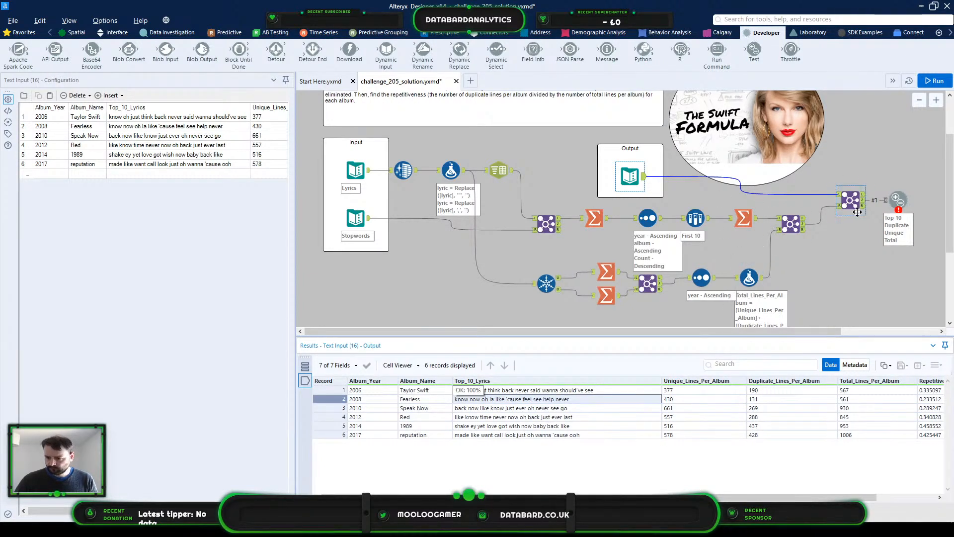
Step: Compare the Fearless record's full Top_10_Lyrics value between the final Join's right and left inputs
click(837, 207)
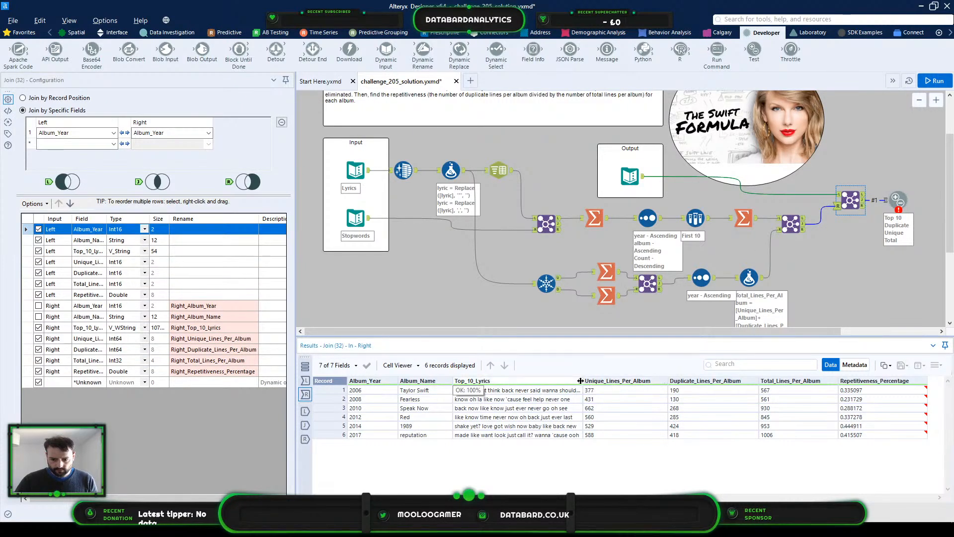
drag(584, 381, 670, 382)
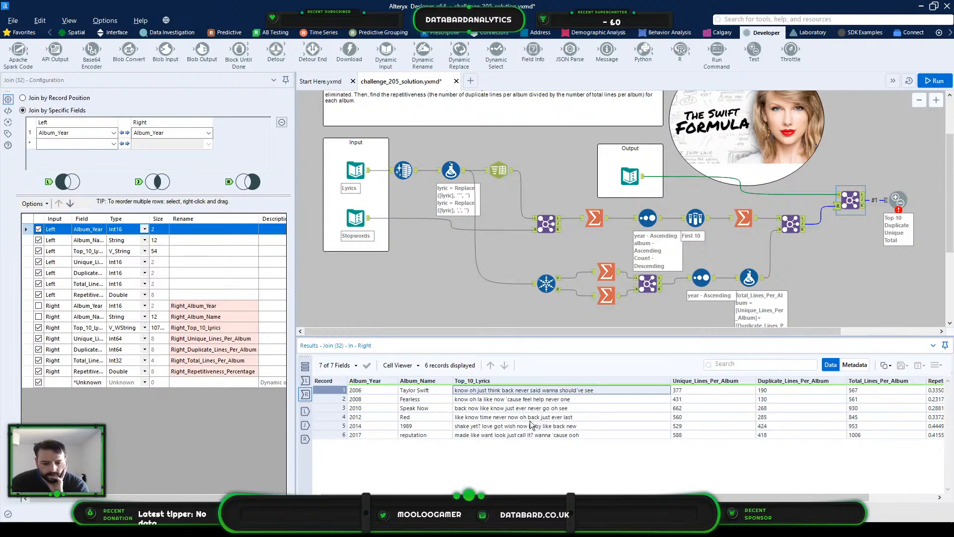
click(511, 403)
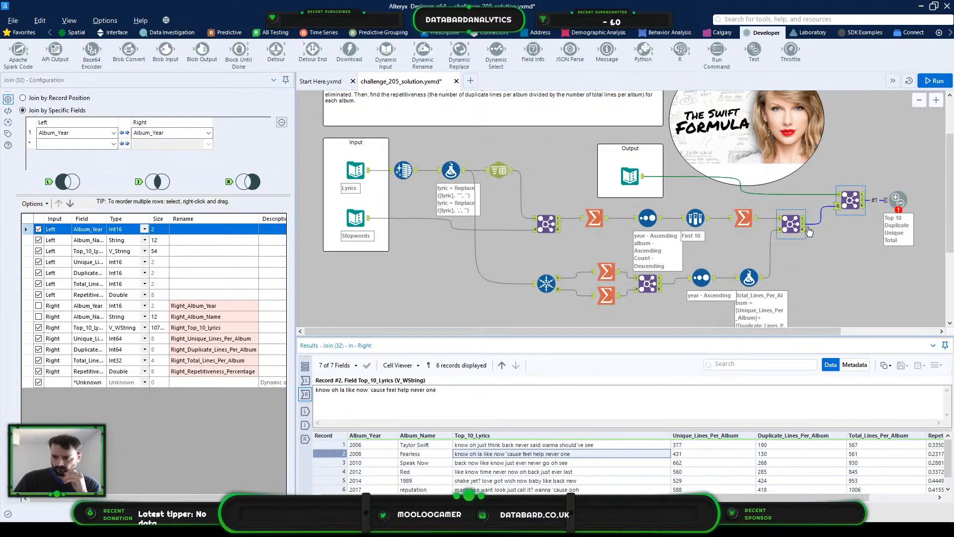
click(305, 380)
click(490, 455)
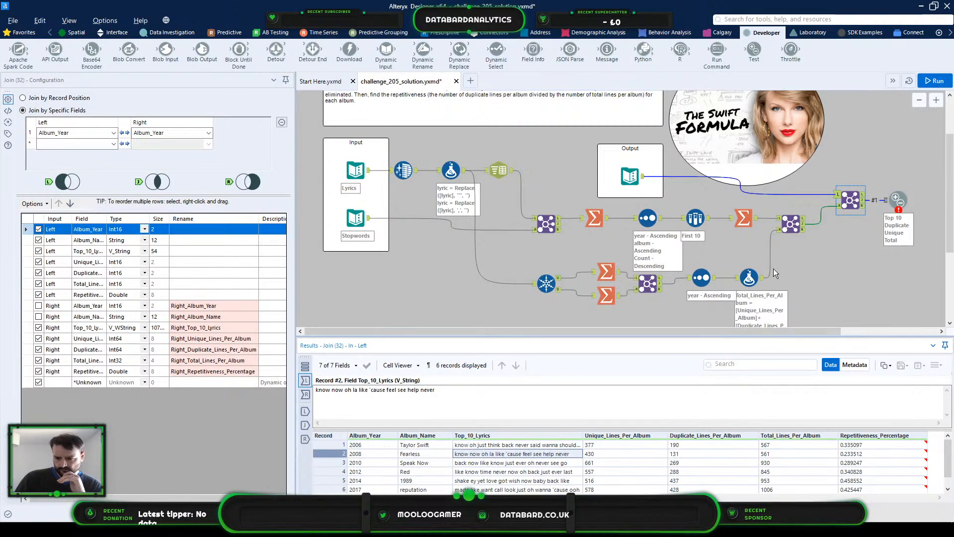
Step: Examine the Stop_Words entries in the Stopwords input's output data
click(356, 218)
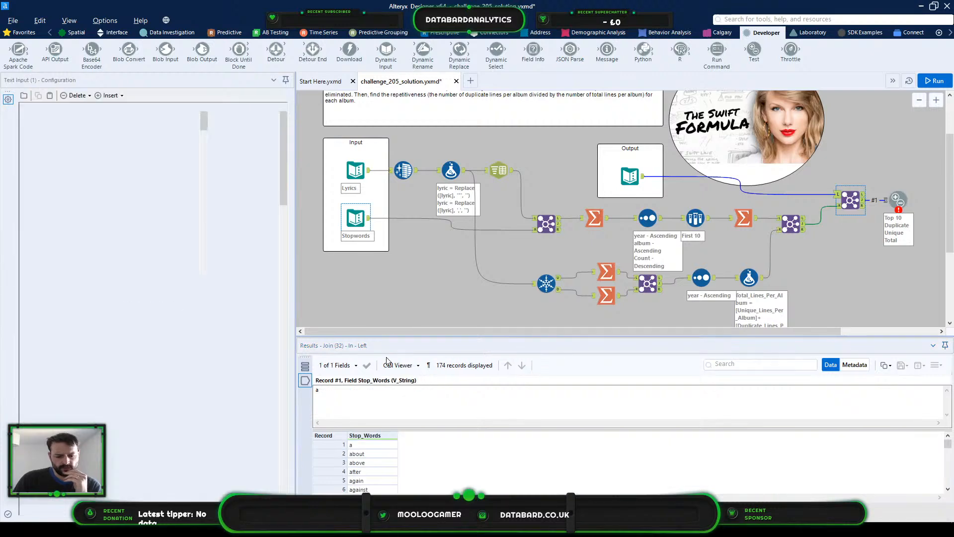
click(379, 467)
scroll(382, 461, down, 15)
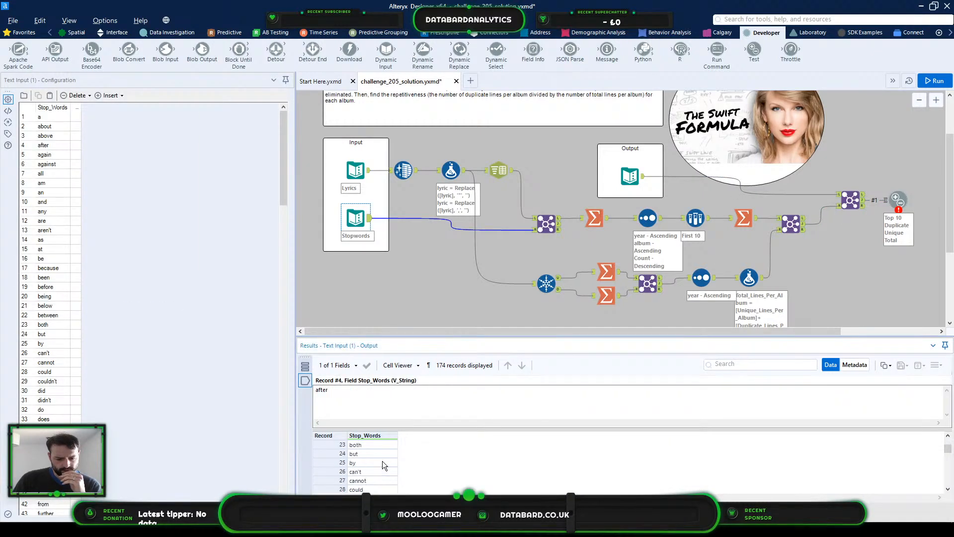
scroll(388, 452, up, 15)
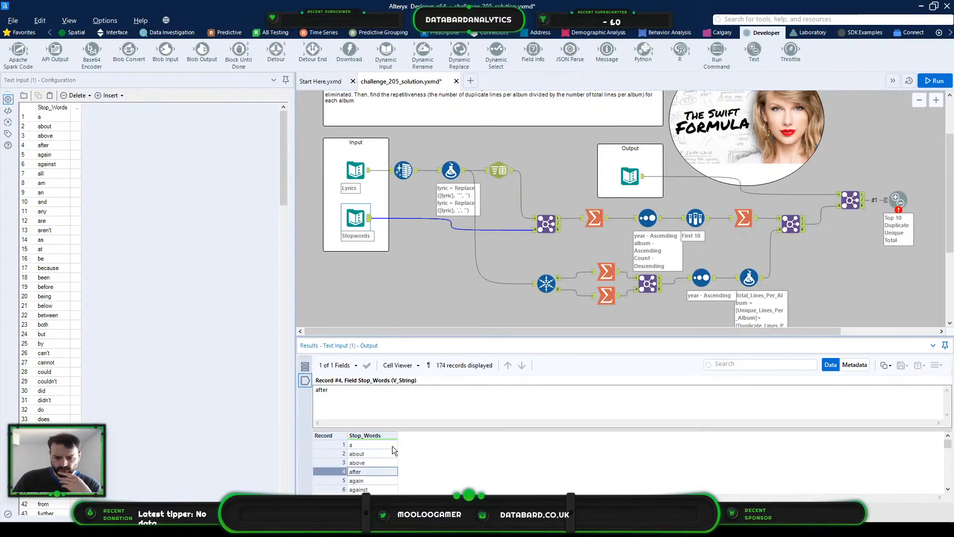
click(384, 462)
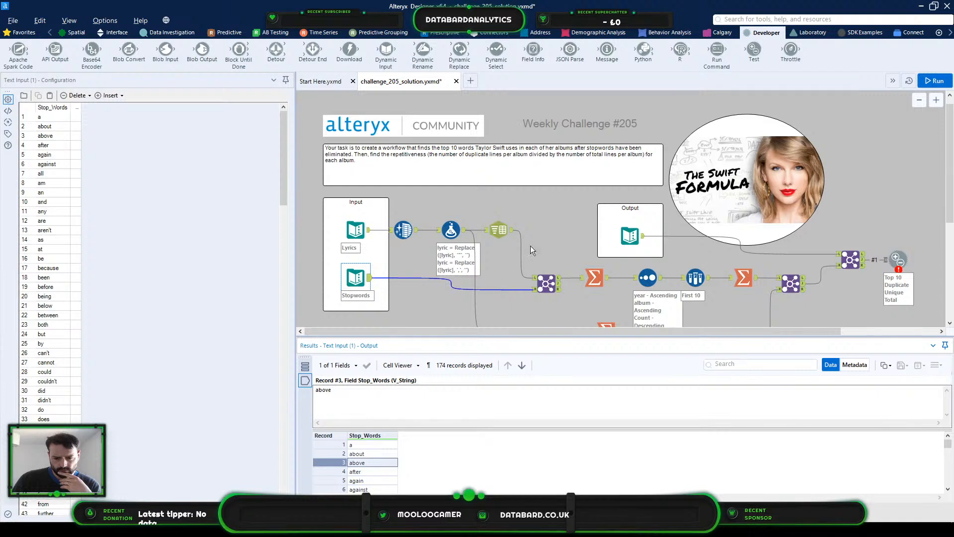
Step: Inspect the output and input records of the Summarize tool that concatenates lyrics into Top_10_Lyrics
scroll(530, 245, down, 1)
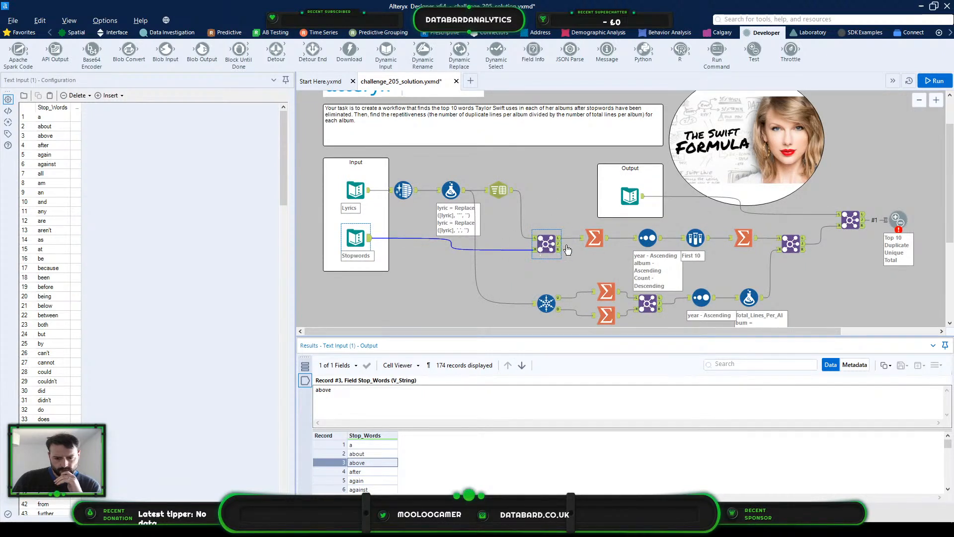
click(594, 238)
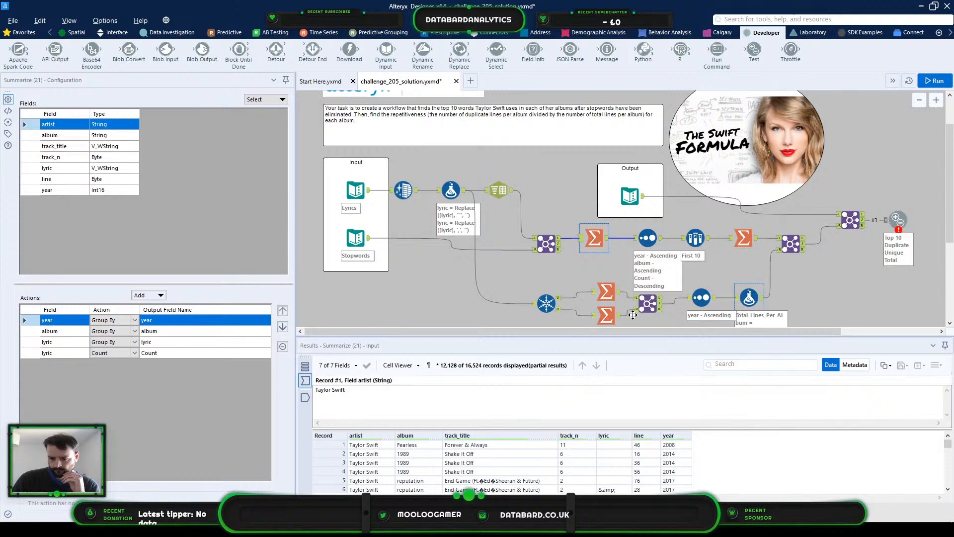
click(745, 235)
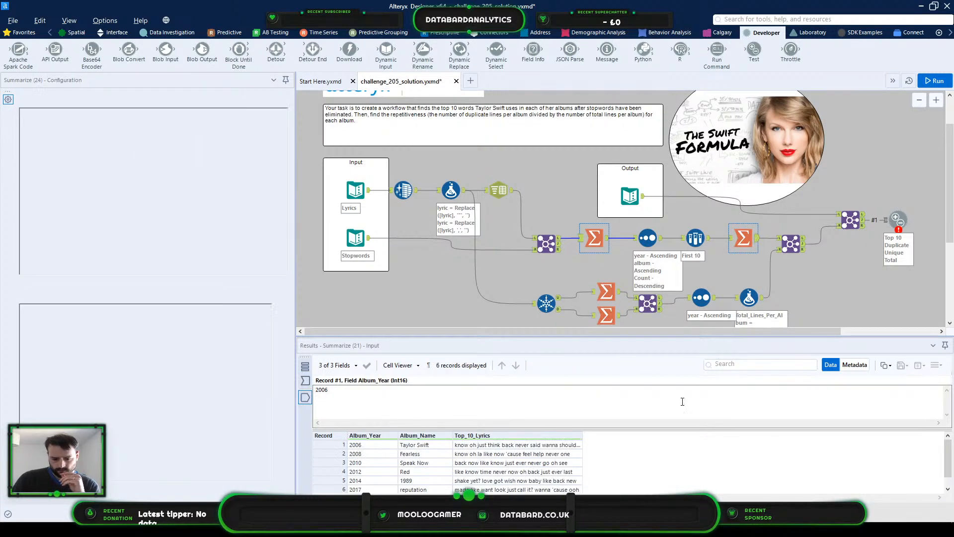
click(535, 454)
click(306, 381)
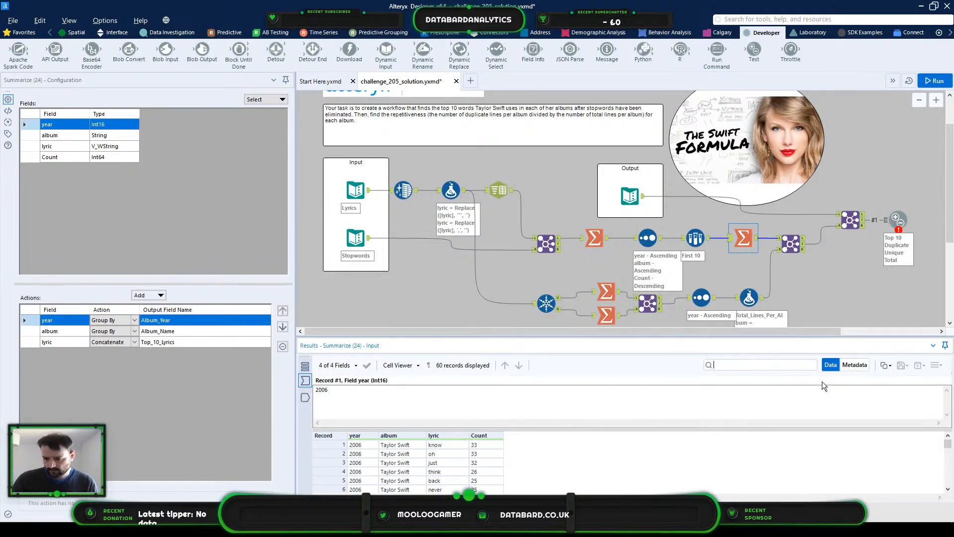
Step: Filter the concatenating Summarize tool's input records to year = 2008
drag(375, 431, 375, 431)
click(375, 436)
click(375, 437)
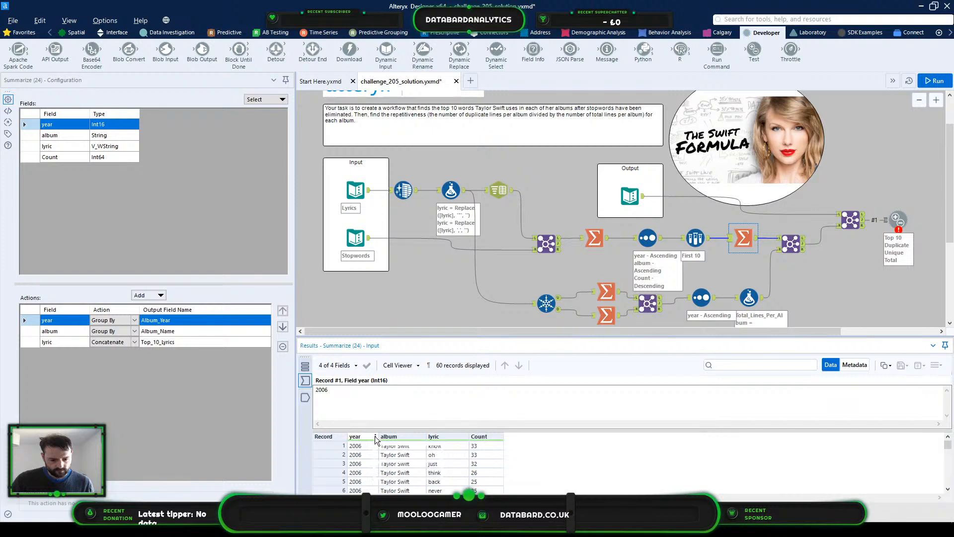
click(375, 436)
click(390, 454)
click(400, 475)
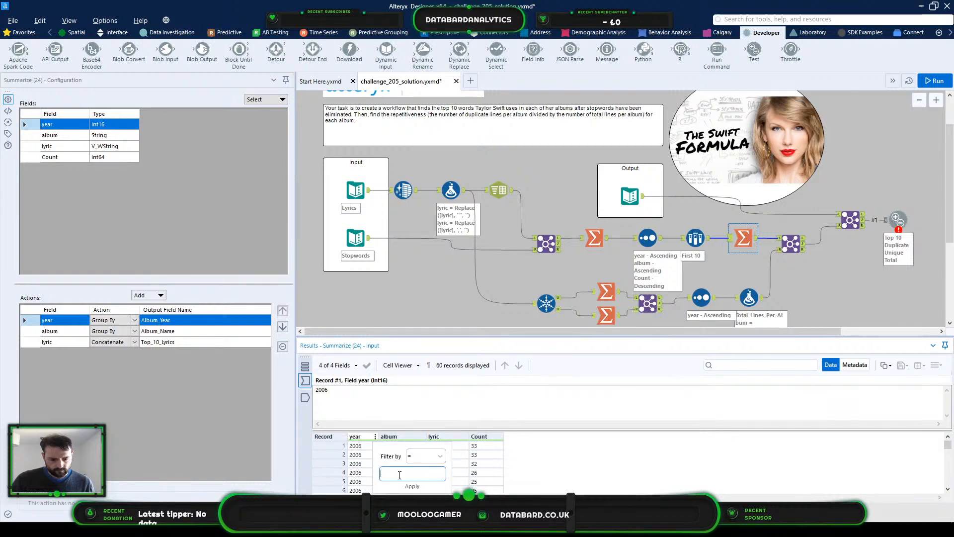
text(2008)
key(Return)
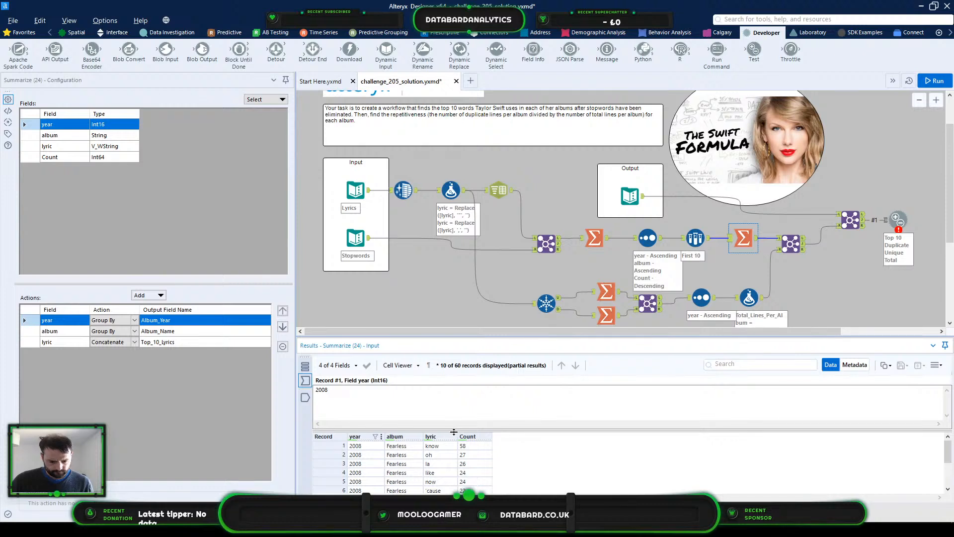
Step: Enlarge the results grid and filter the 2008 records to lyric values containing "now", then examine the "now" record
drag(454, 431, 448, 400)
click(437, 454)
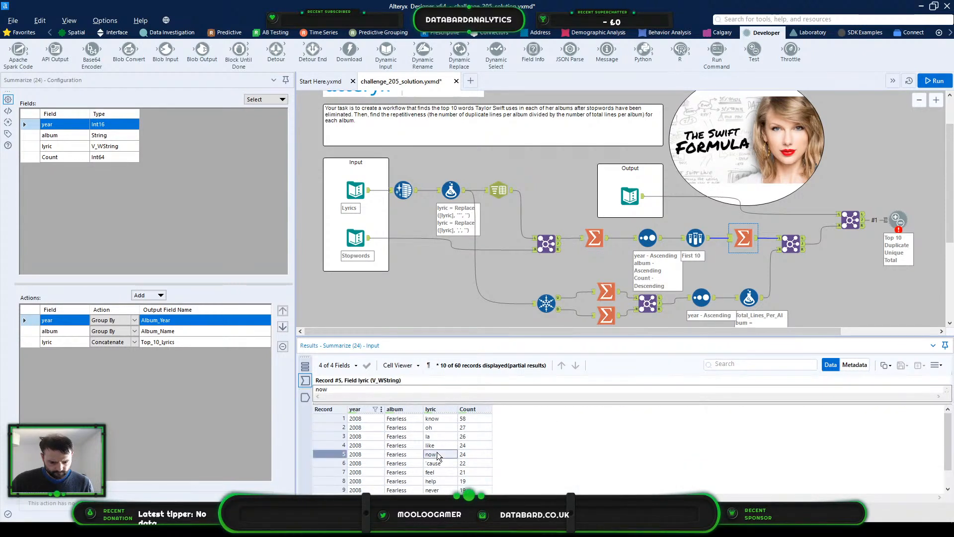
click(455, 409)
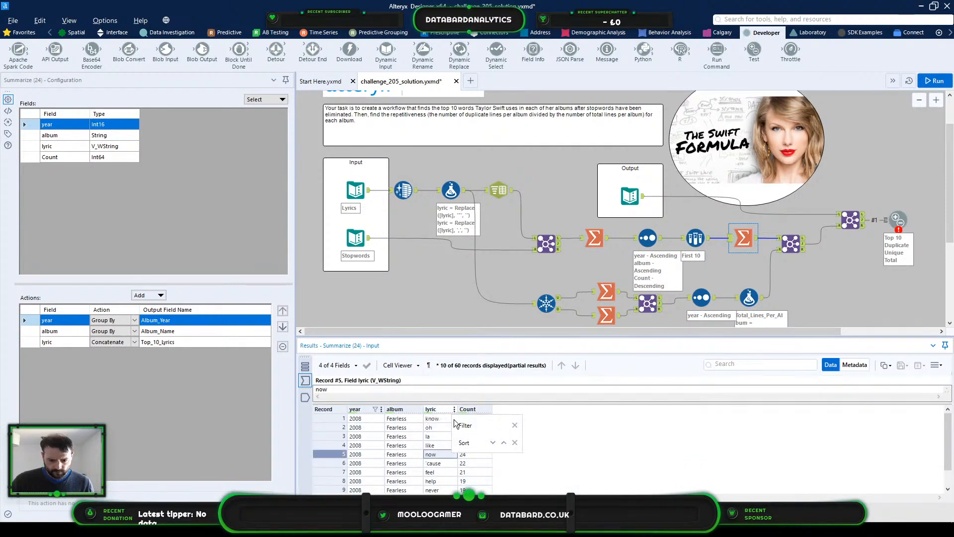
click(467, 426)
click(519, 428)
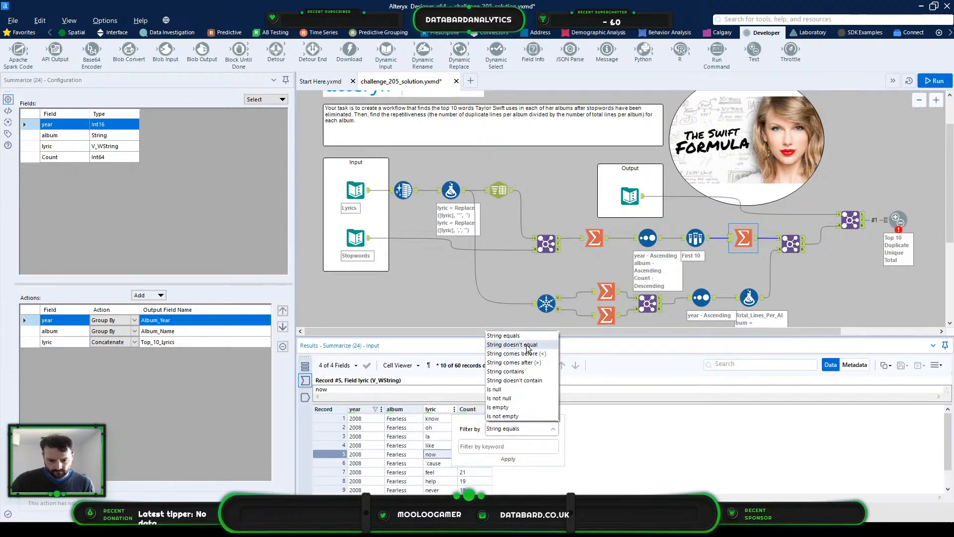
click(505, 371)
click(525, 446)
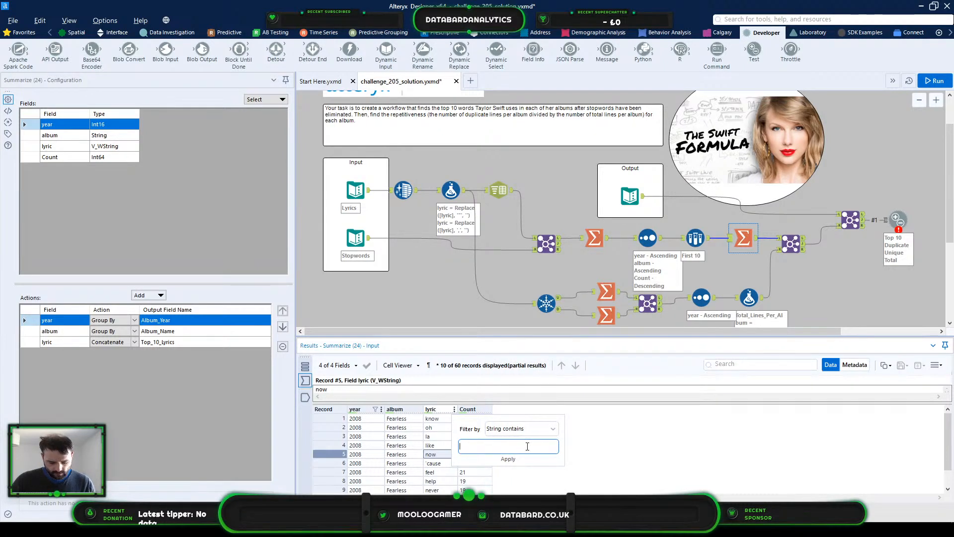
text(now)
key(Return)
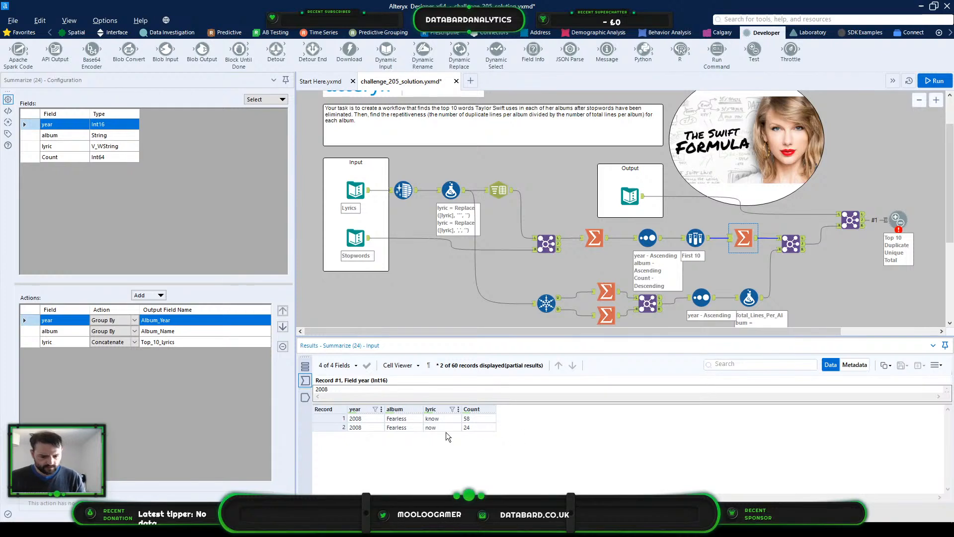
click(433, 428)
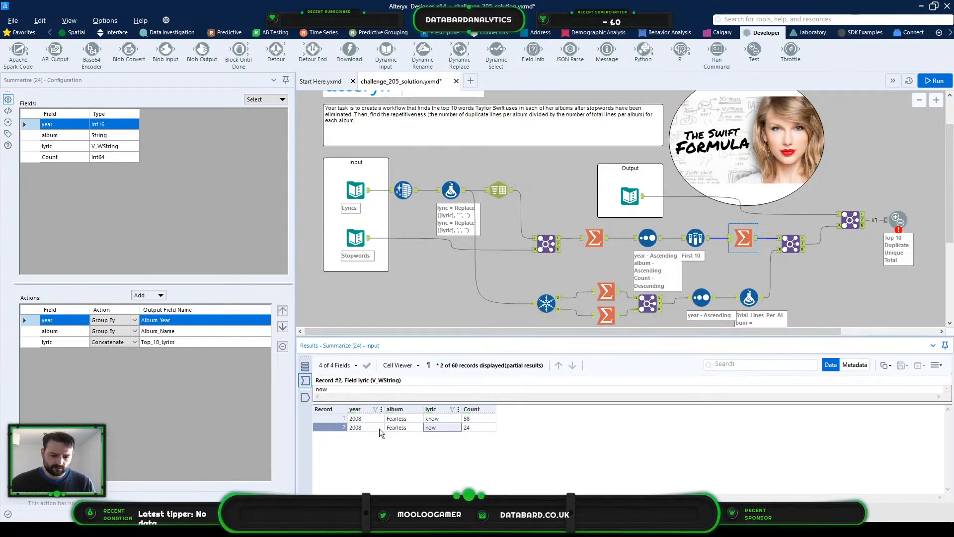
Step: Compare the Fearless record's expected Top_10_Lyrics with Right_Top_10_Lyrics in the final Join's joined output
click(644, 200)
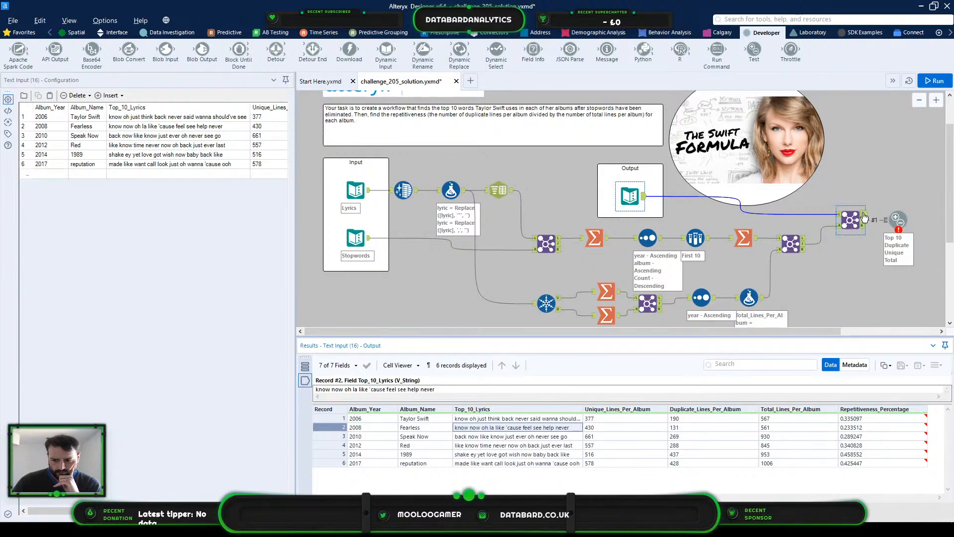
click(850, 219)
click(478, 429)
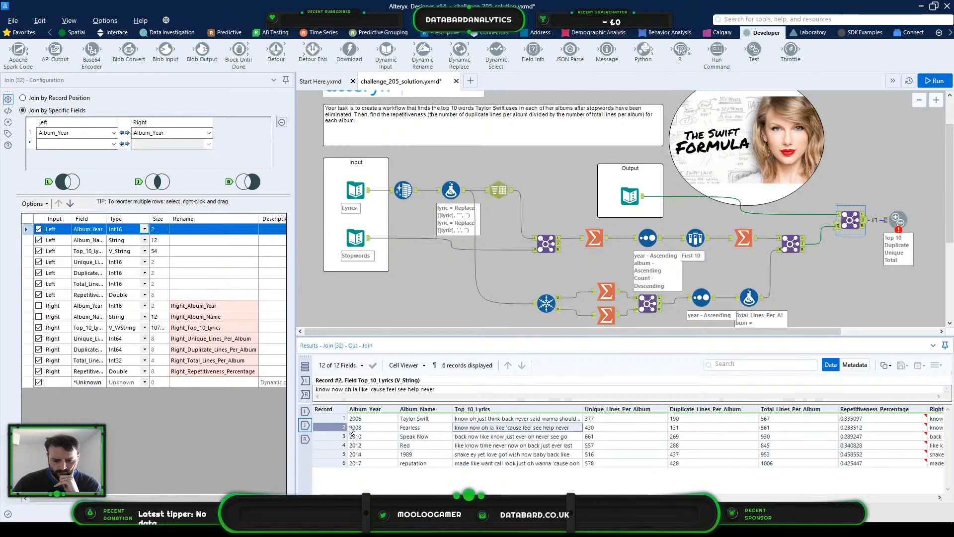
click(305, 380)
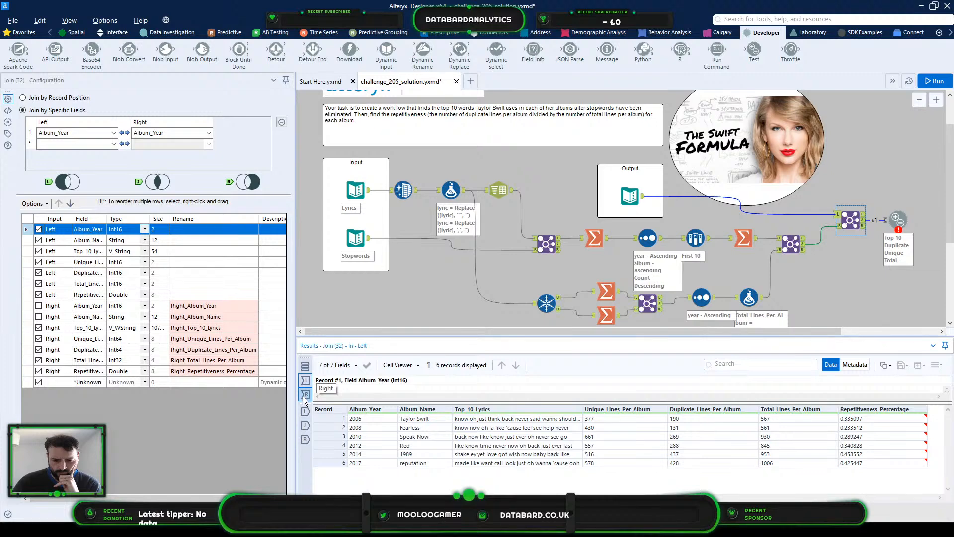
key(Down)
click(305, 425)
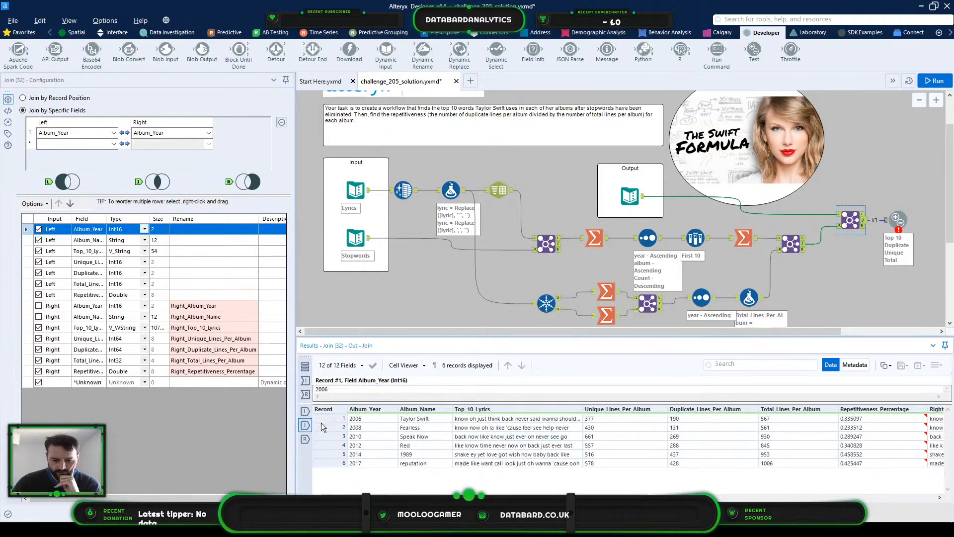
click(323, 427)
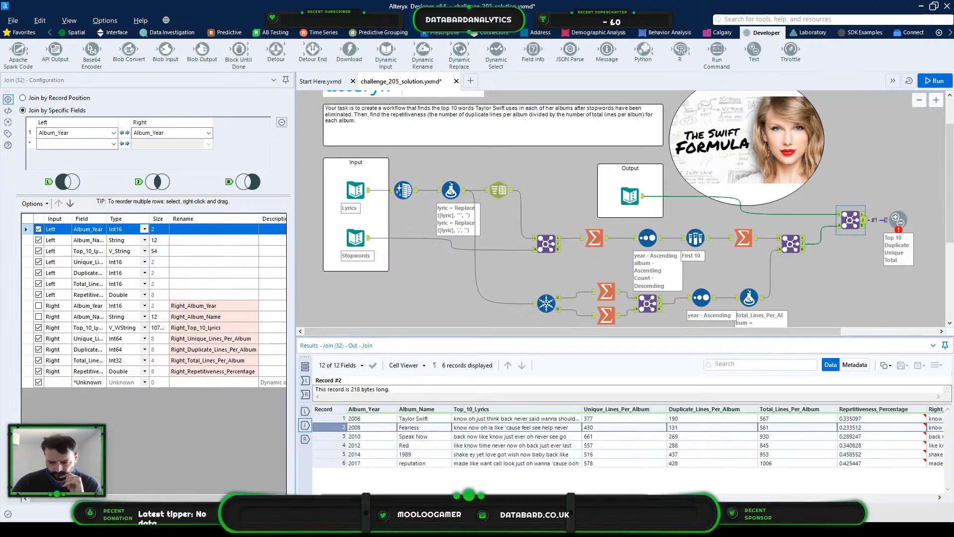
scroll(322, 427, right, 1)
scroll(726, 418, right, 1)
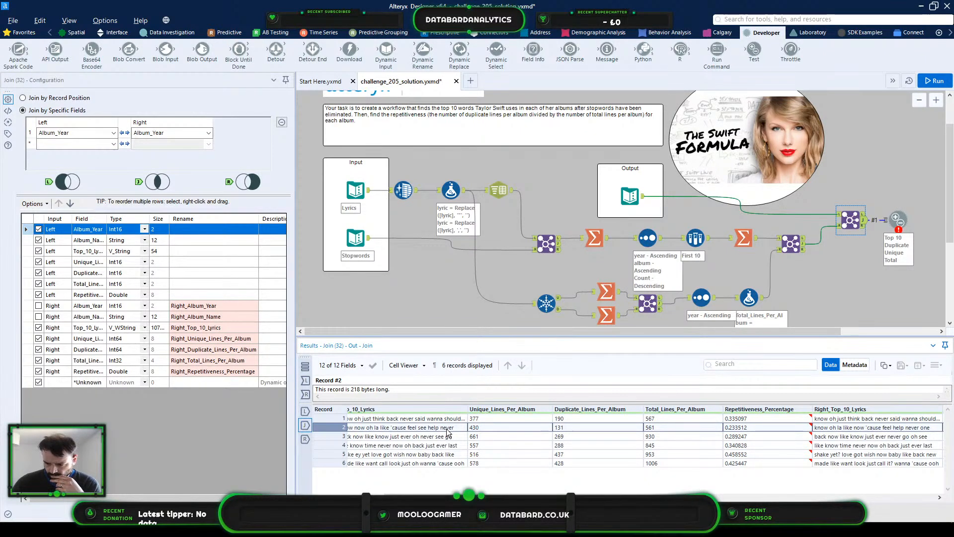
click(359, 430)
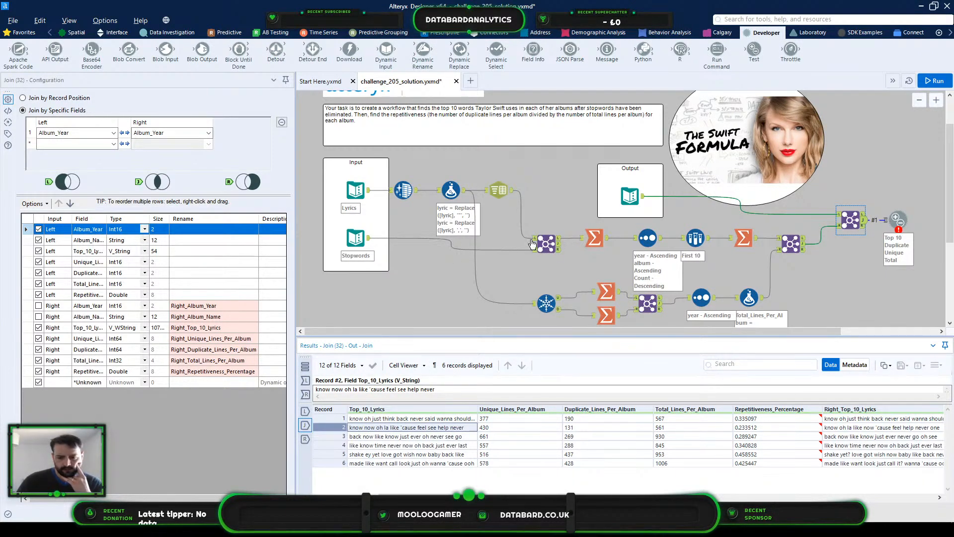
Step: View the word-count Summarize tool's output ahead of the Sort and filter it to year = 2008
click(591, 241)
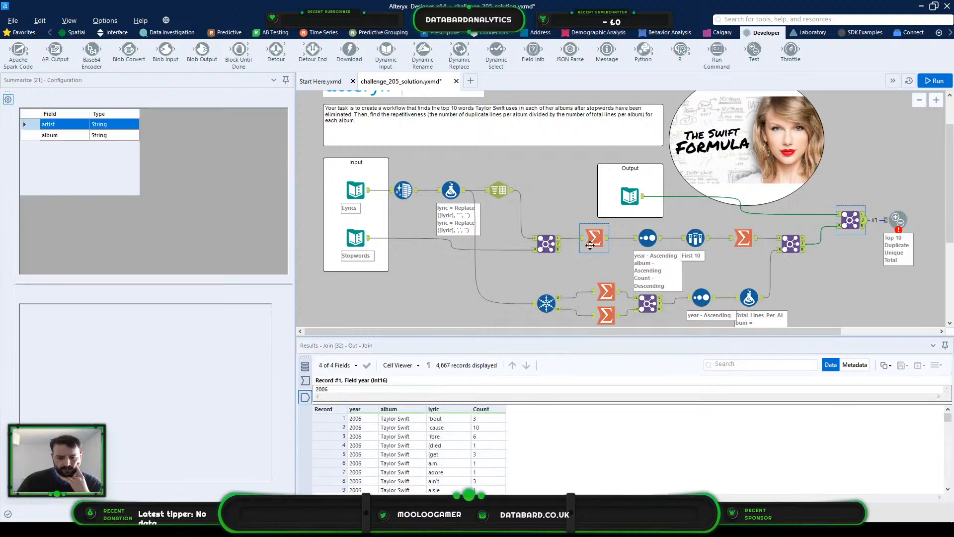
scroll(447, 460, down, 2)
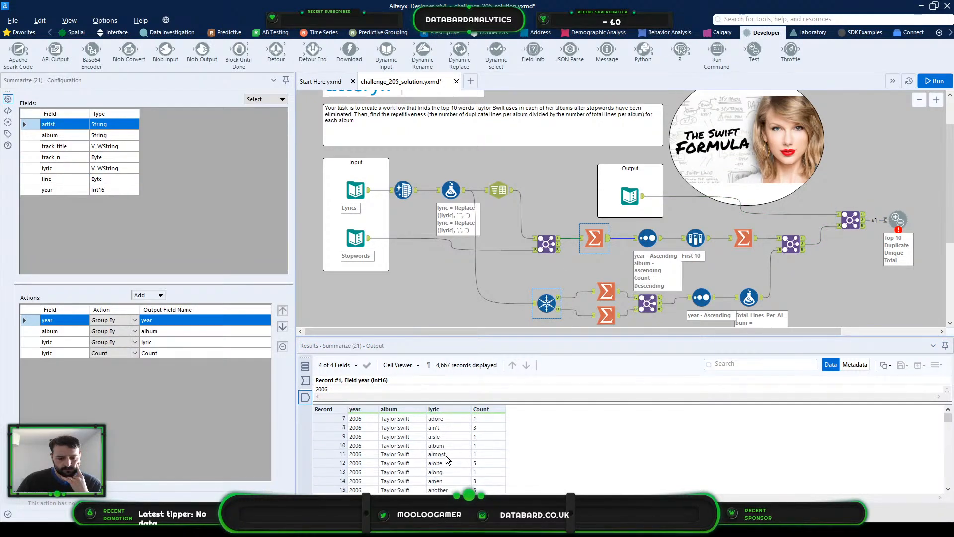
scroll(445, 447, up, 2)
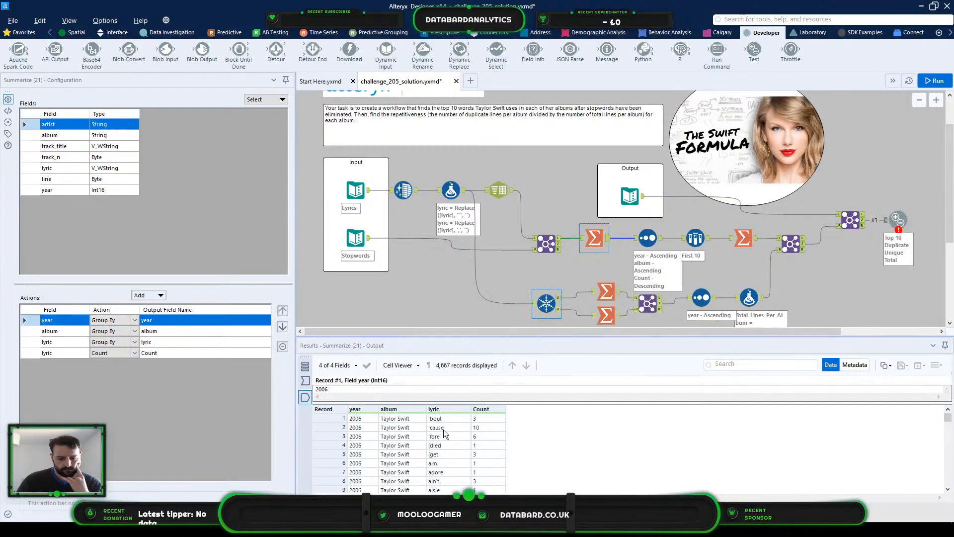
click(375, 412)
click(390, 426)
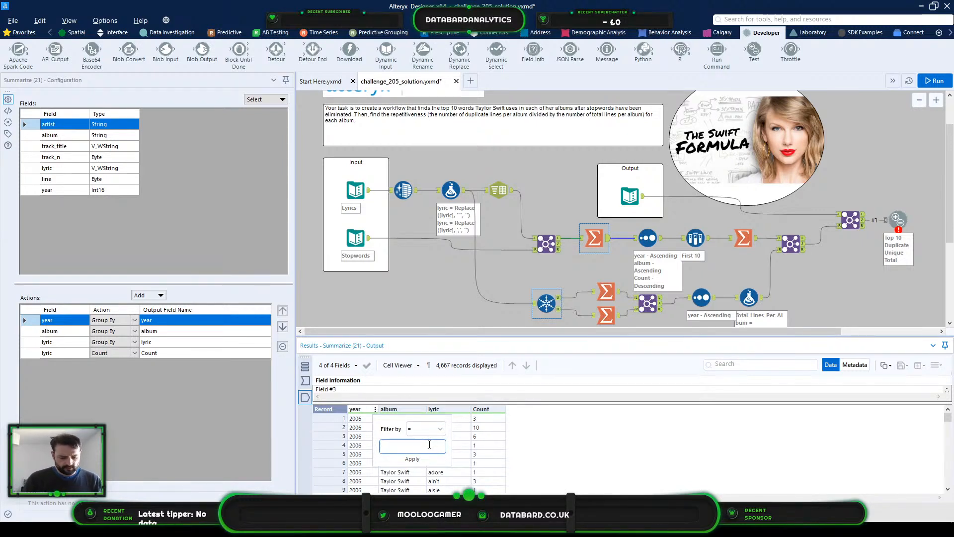
text(2008)
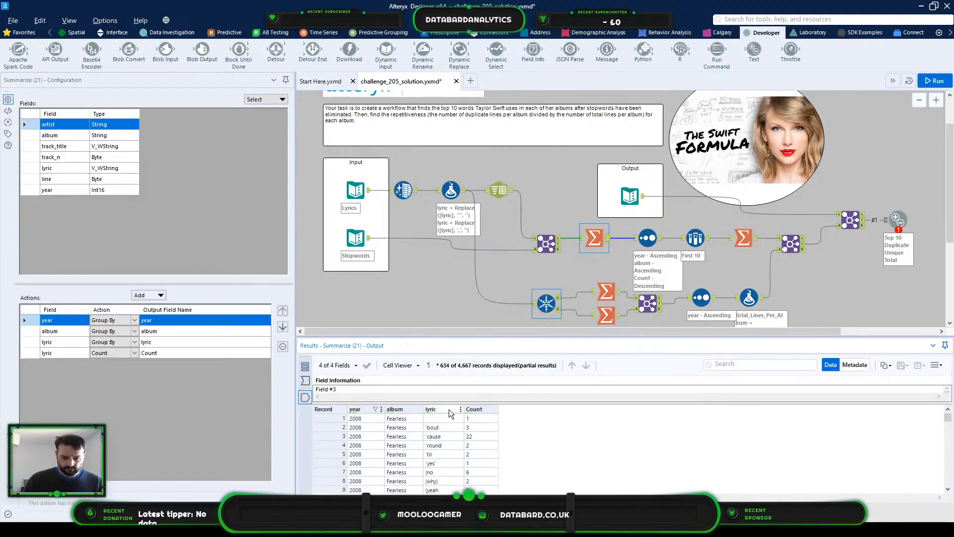
Step: Filter the word-count Summarize output's lyric column to strings containing "now"
click(437, 418)
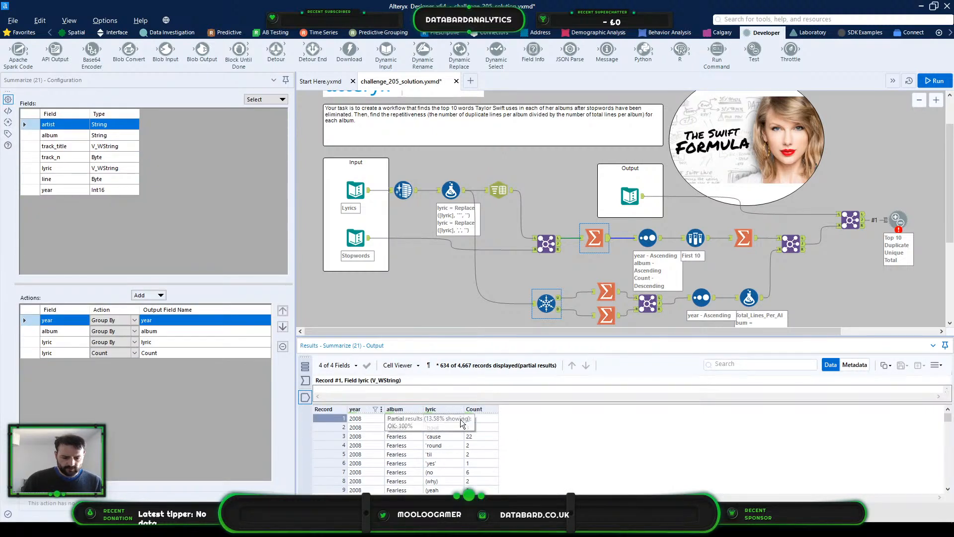
click(461, 409)
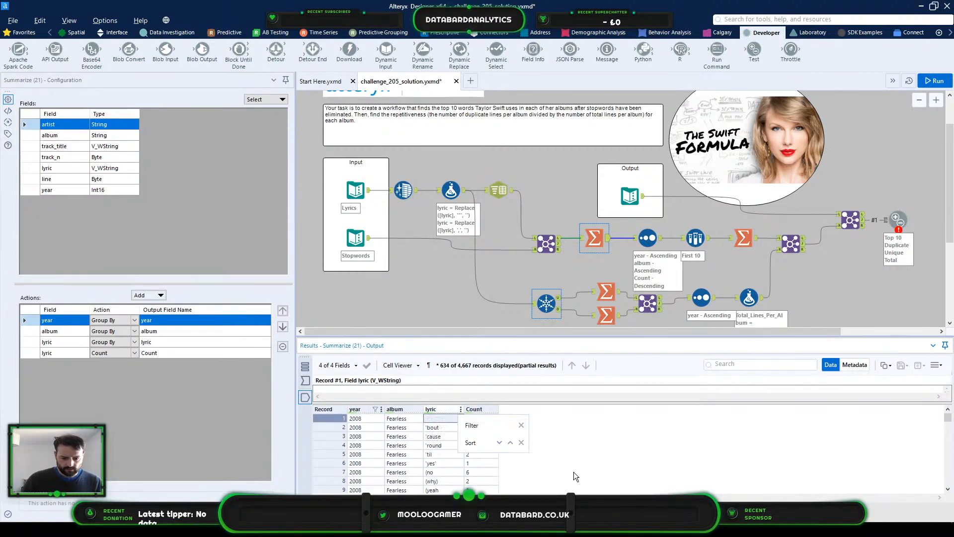
click(496, 426)
click(517, 429)
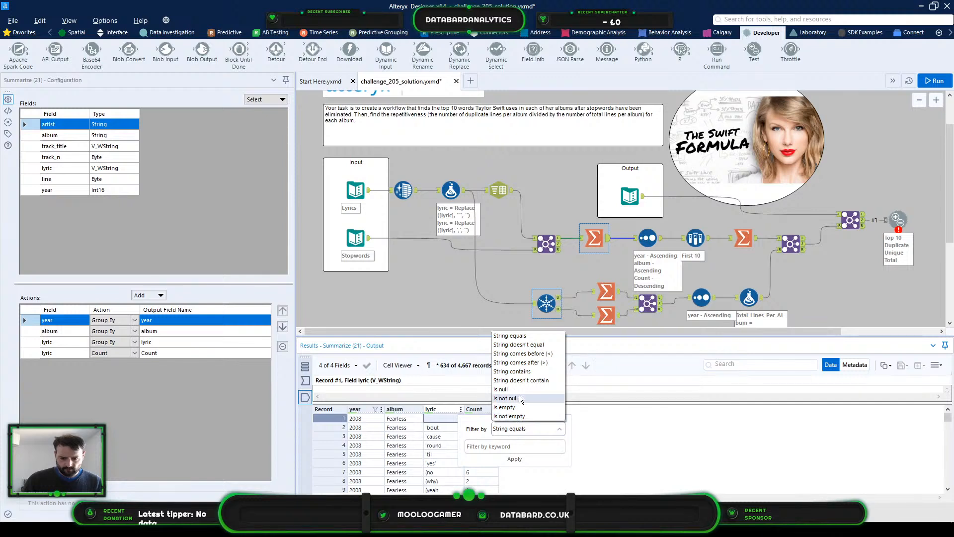
click(520, 372)
click(502, 446)
text(now)
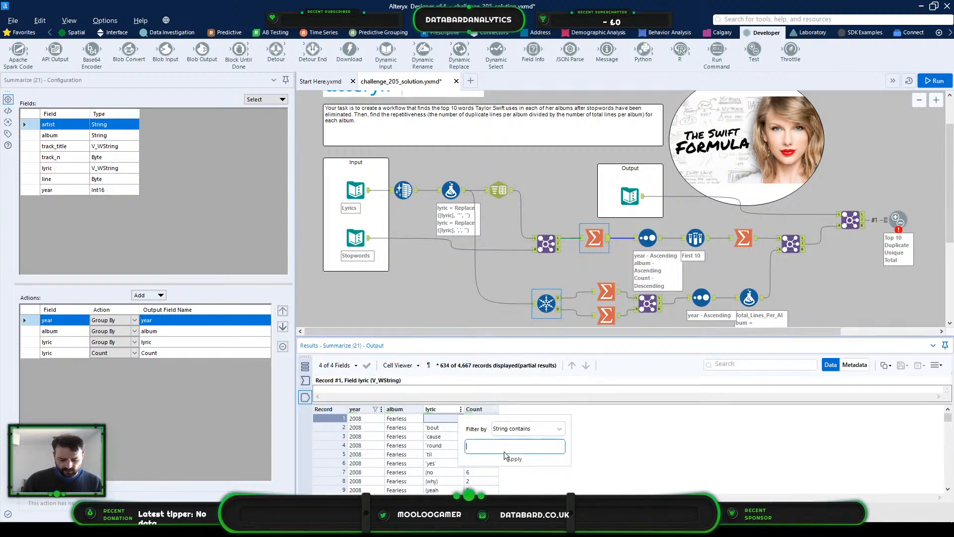
key(Return)
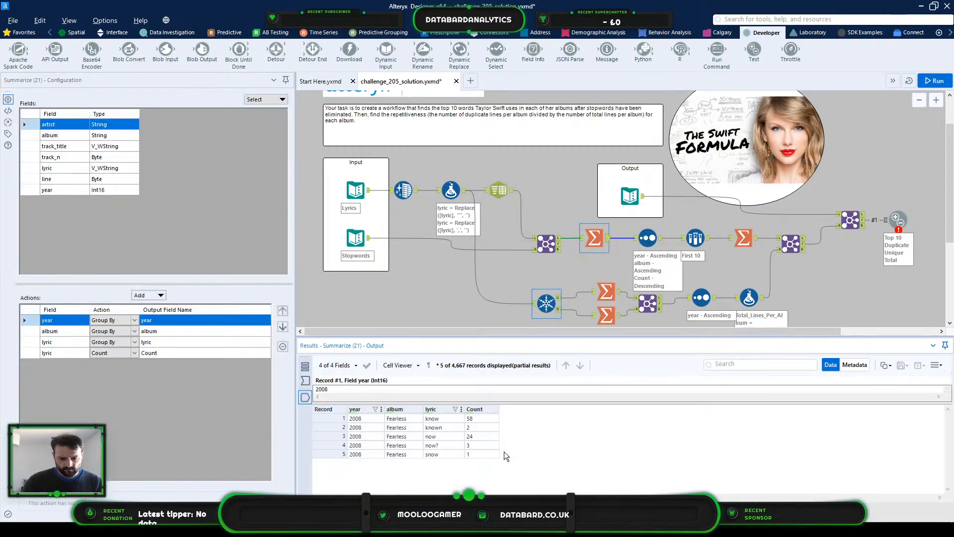
Step: Compare the Count values of the "now" and "now?" lyric records for Fearless
click(455, 437)
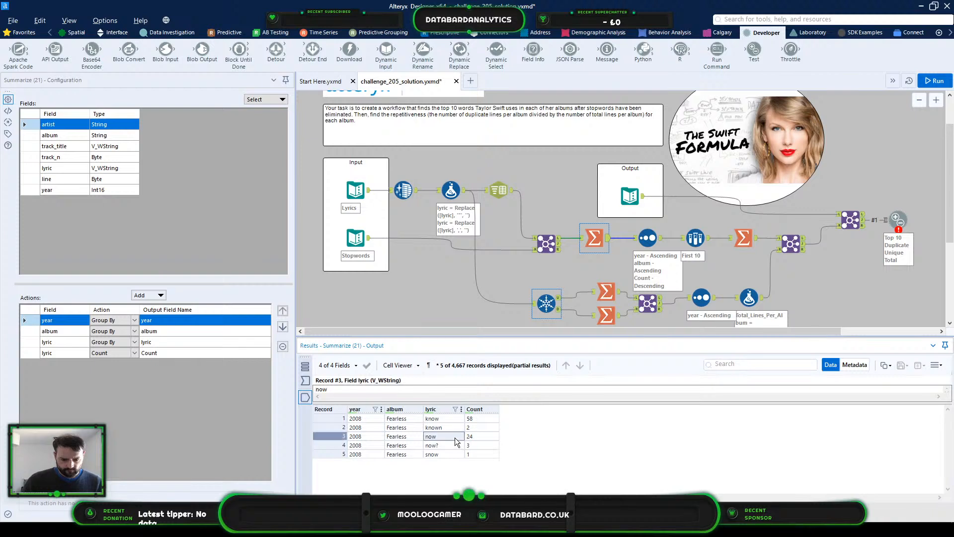
click(450, 447)
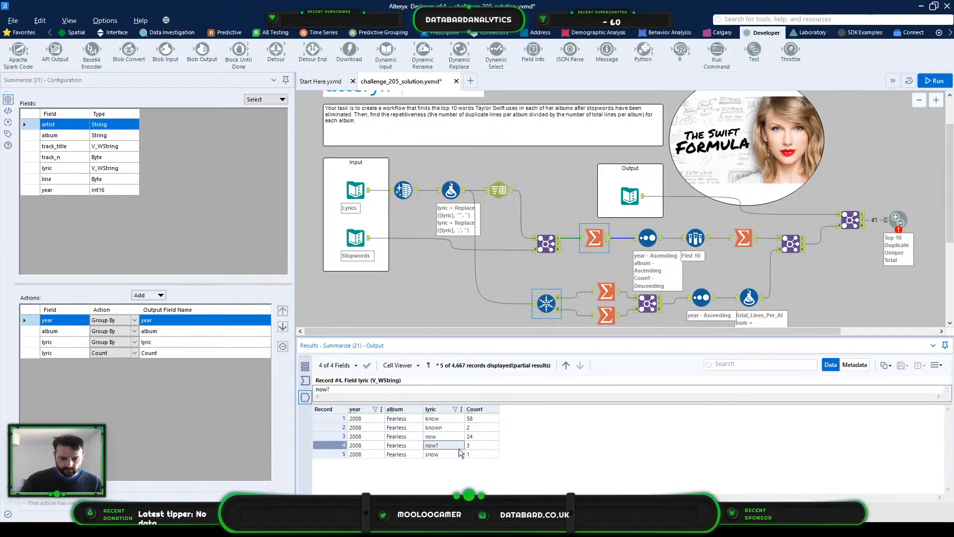
click(479, 445)
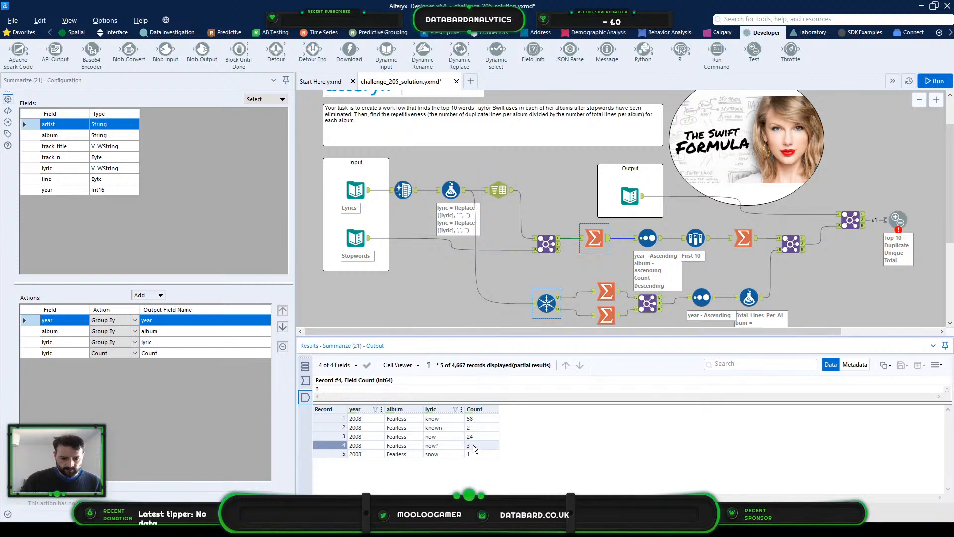
shift+click(476, 437)
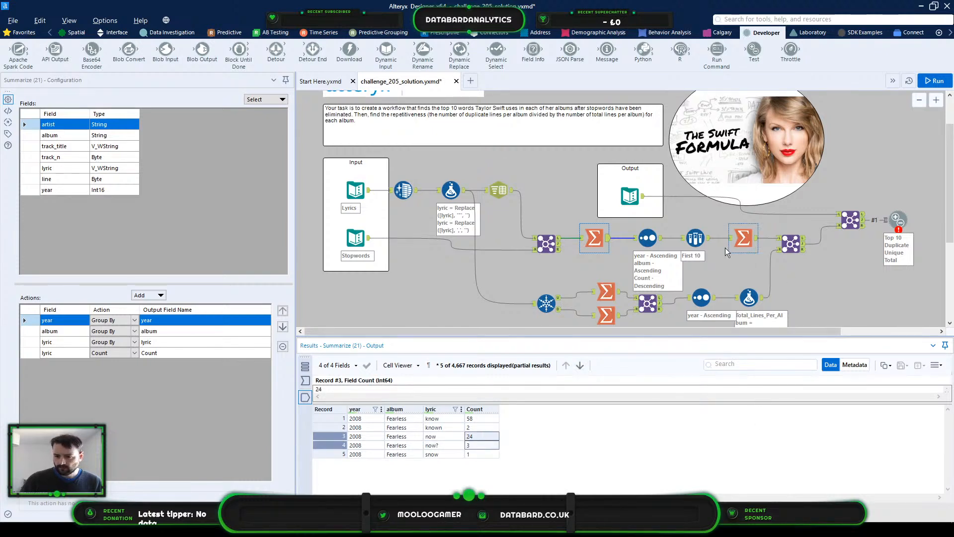
Step: Check the Fearless records in the Sample tool's output, focusing on the "now" record and its Count
click(695, 237)
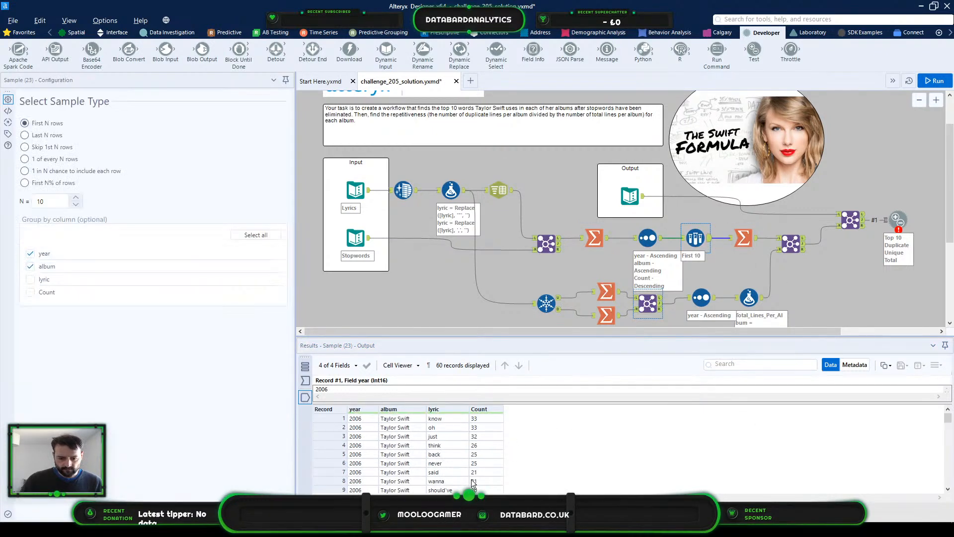
scroll(454, 458, down, 3)
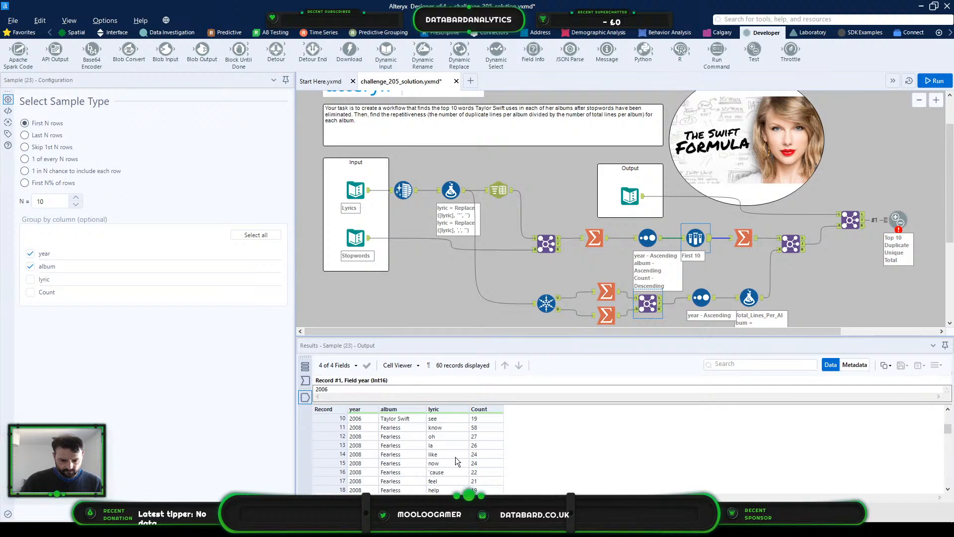
click(452, 464)
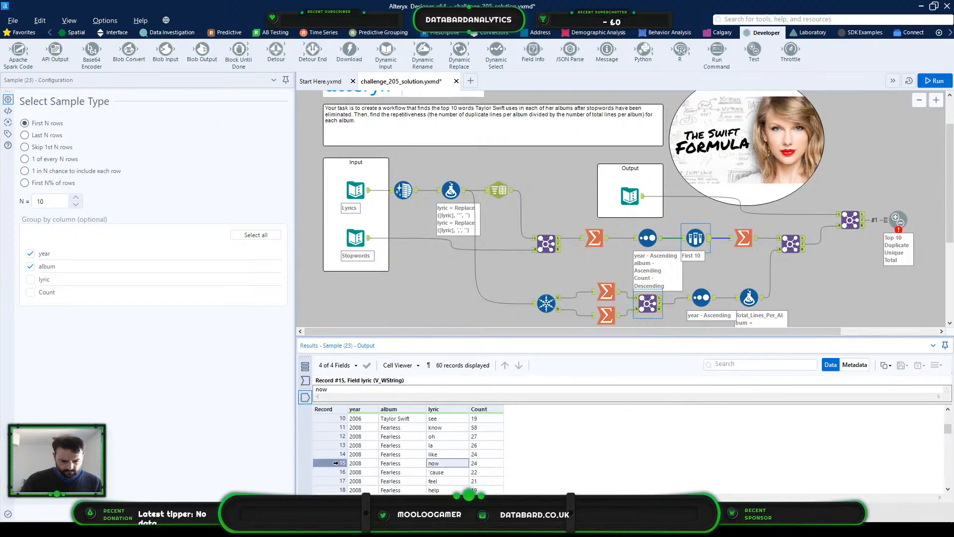
click(335, 462)
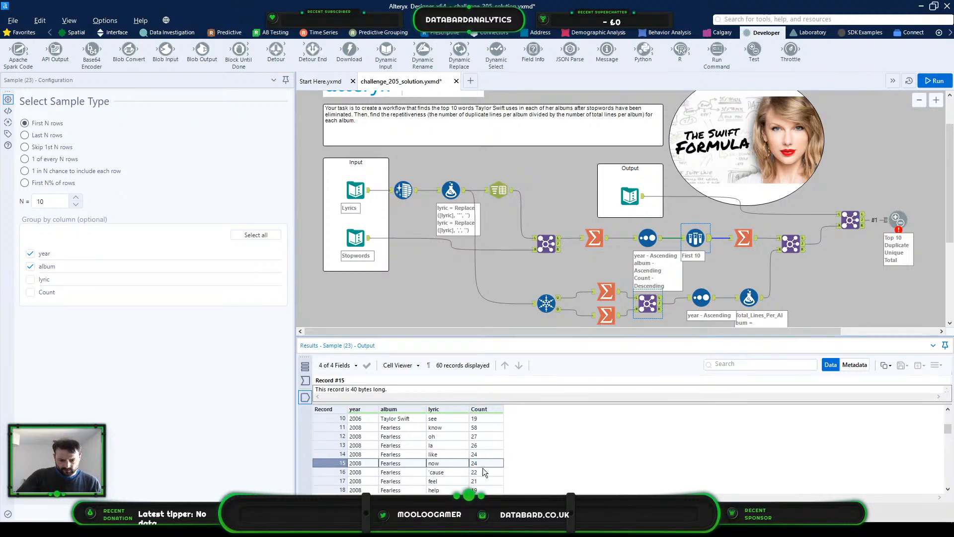
scroll(484, 444, down, 1)
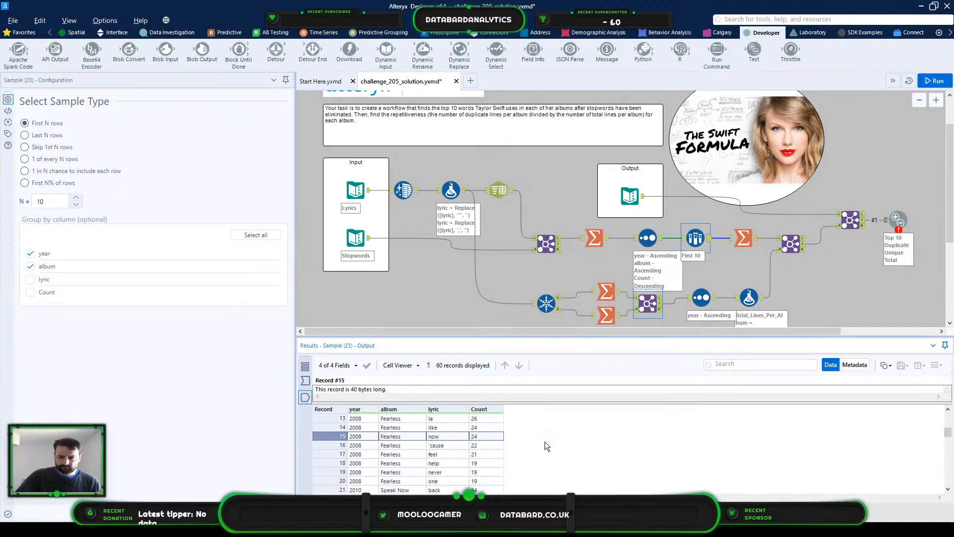
Step: Add a third expression to the Formula tool after Data Cleansing, with the existing lyric column as its output
click(451, 189)
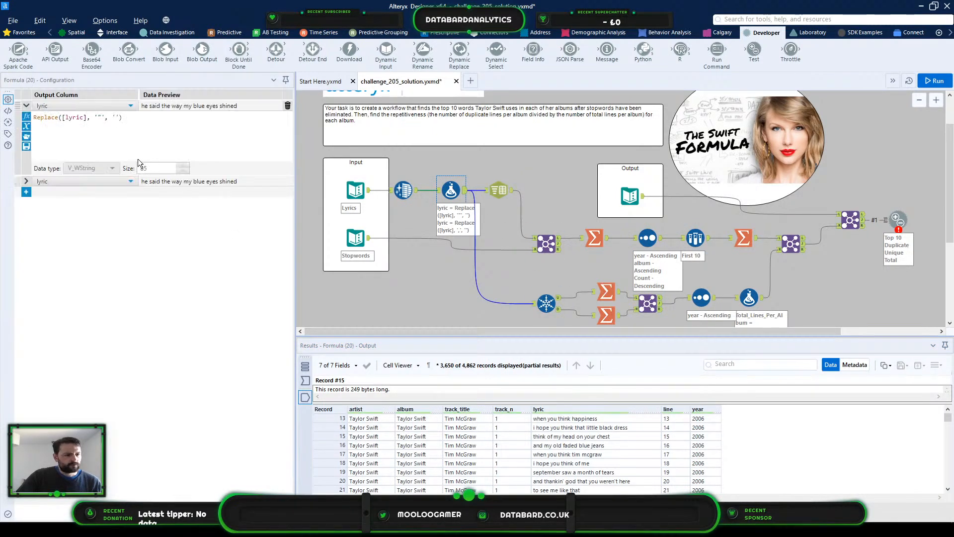
click(26, 192)
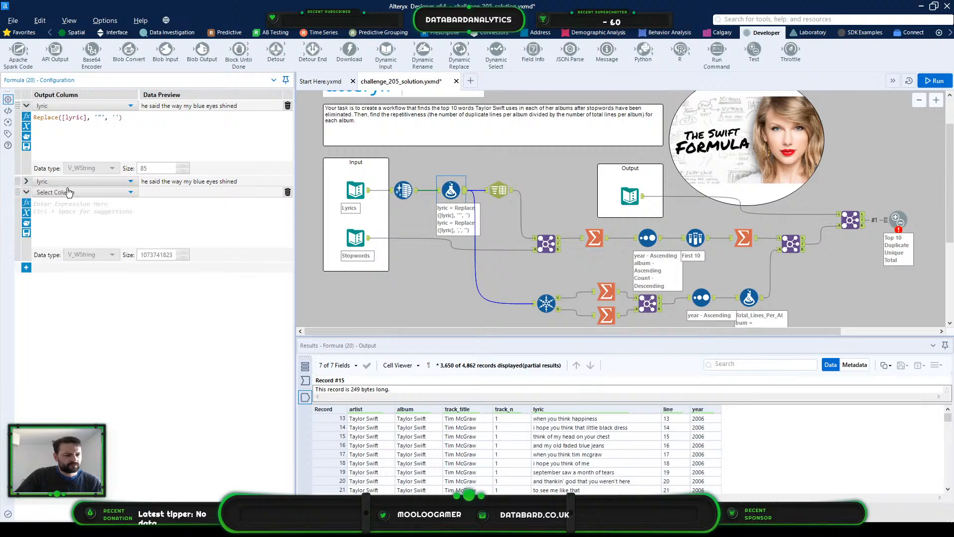
click(73, 203)
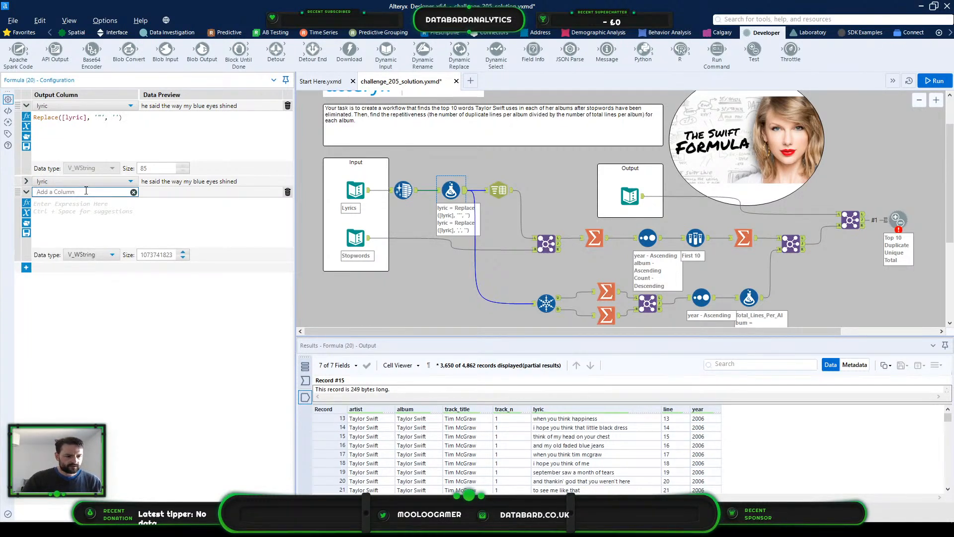
click(133, 193)
click(79, 195)
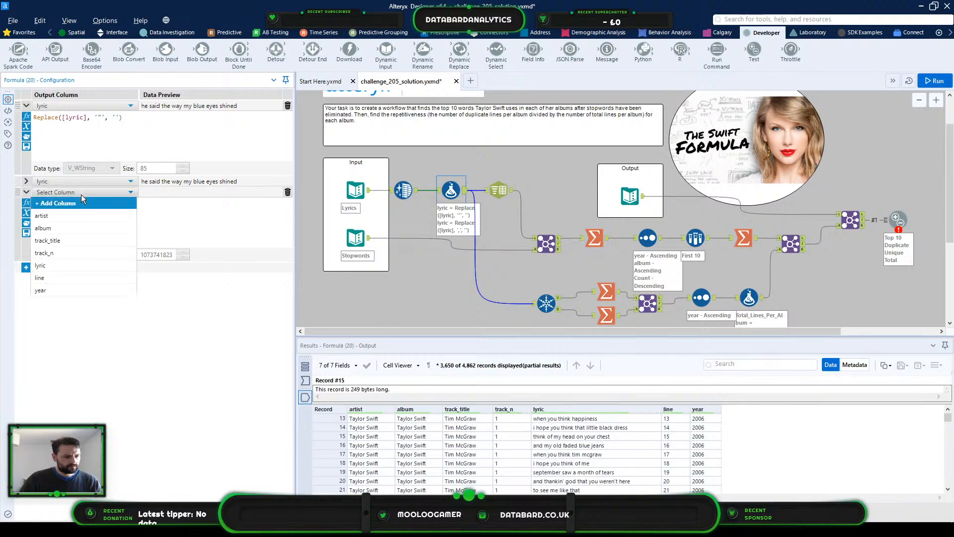
click(67, 264)
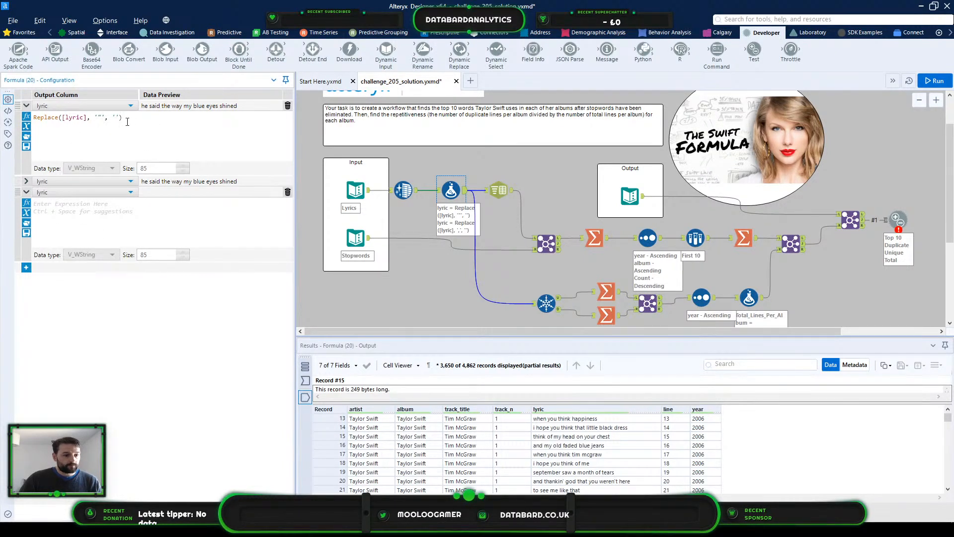
Step: Copy the first Replace expression into the new lyric expression and change its search character to "?"
drag(17, 126, 33, 115)
key(ctrl+c)
click(119, 232)
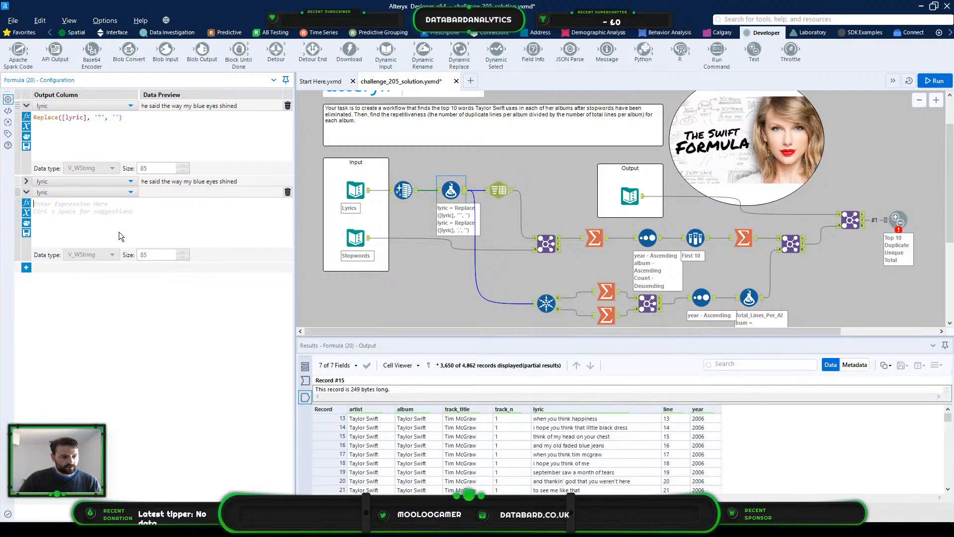
key(ctrl+v)
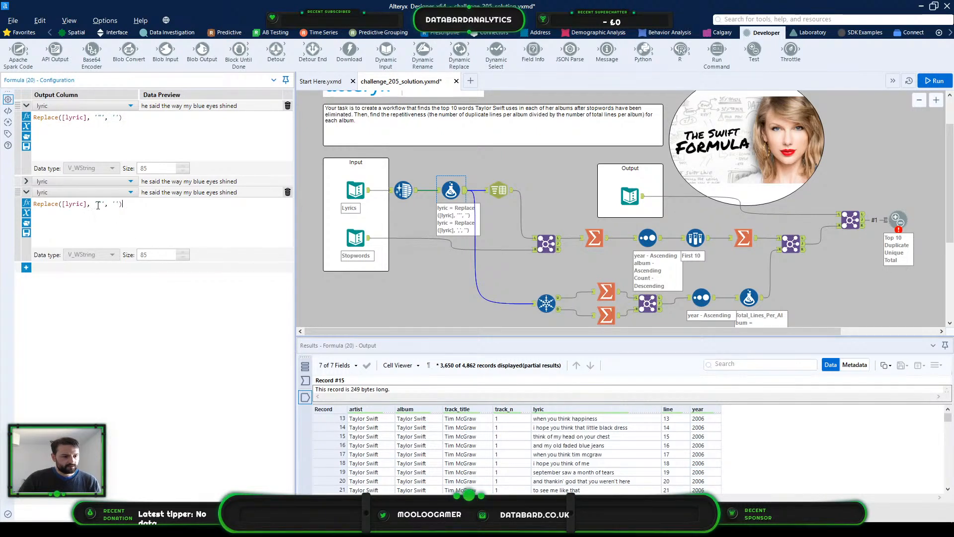
text(?)
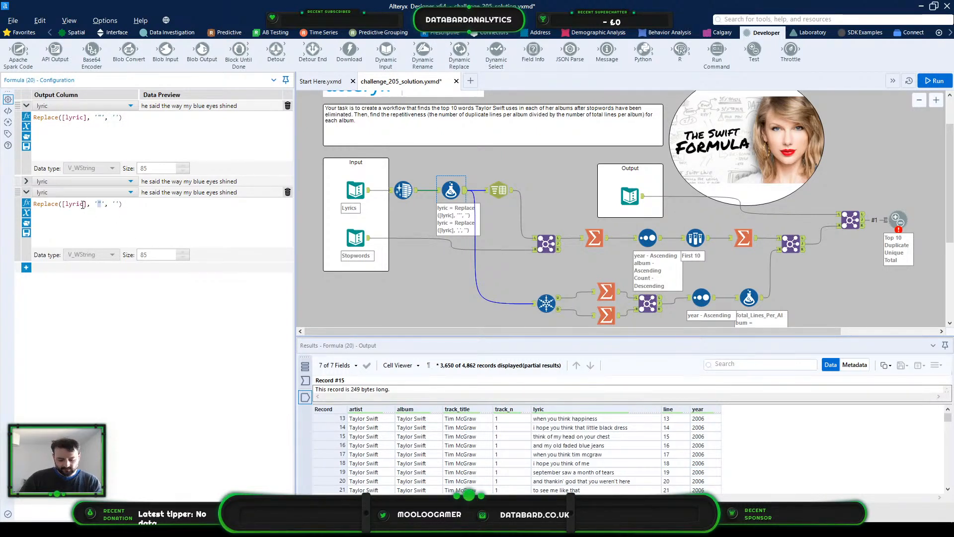
Step: Run the workflow and review the Test tool's Unique, Duplicate and Top 10 messages
click(403, 190)
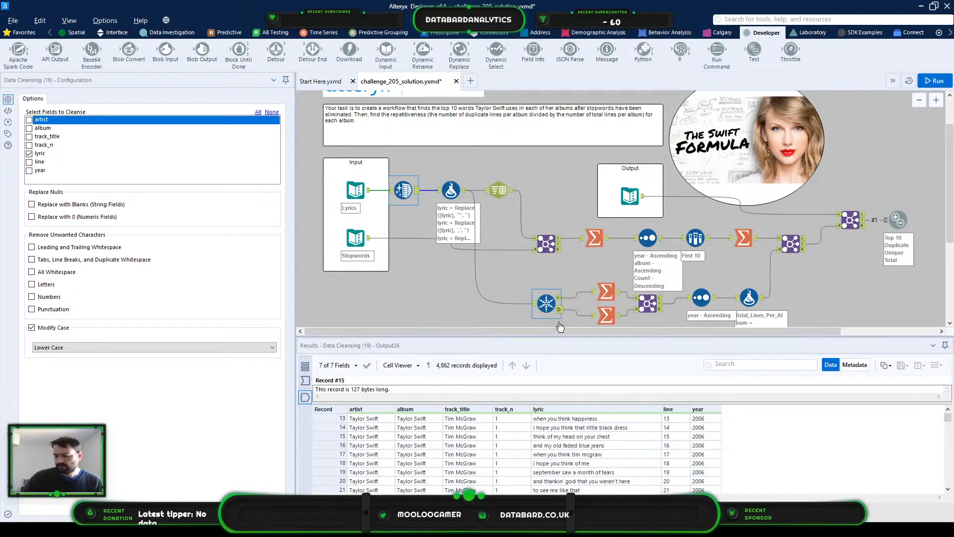
click(932, 80)
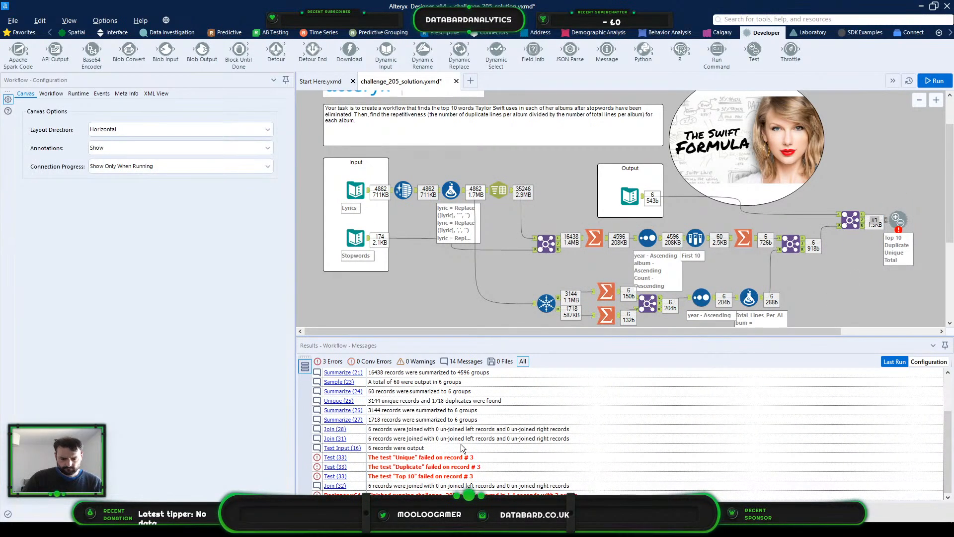
click(467, 460)
click(468, 468)
click(467, 476)
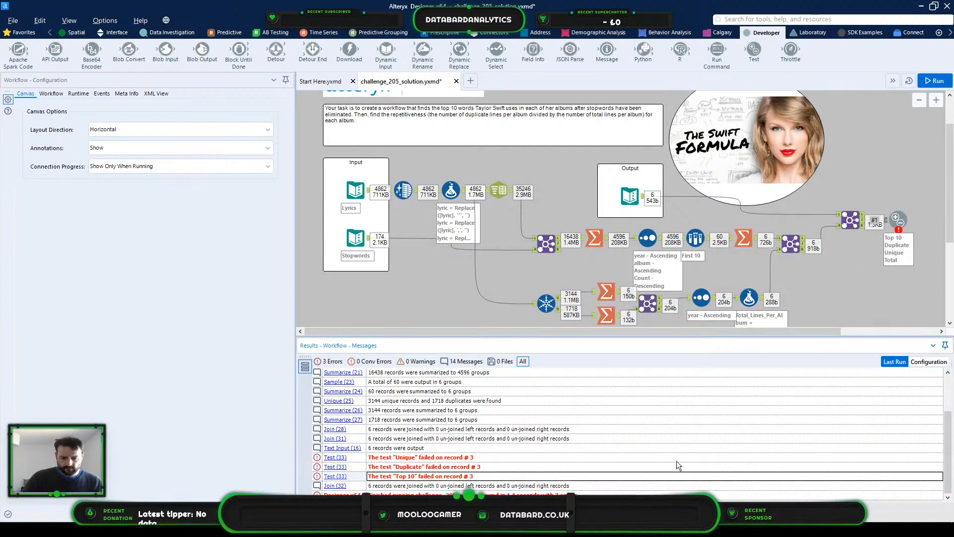
Step: View the final Join's joined output for Speak Now, narrowing Duplicate_Lines_Per_Album to show both top 10 lyric columns together
click(850, 219)
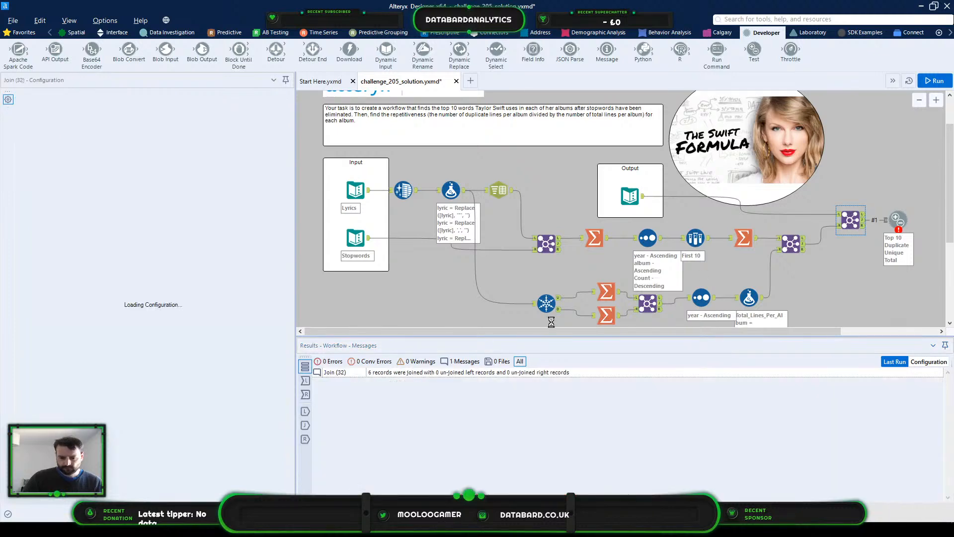
click(305, 425)
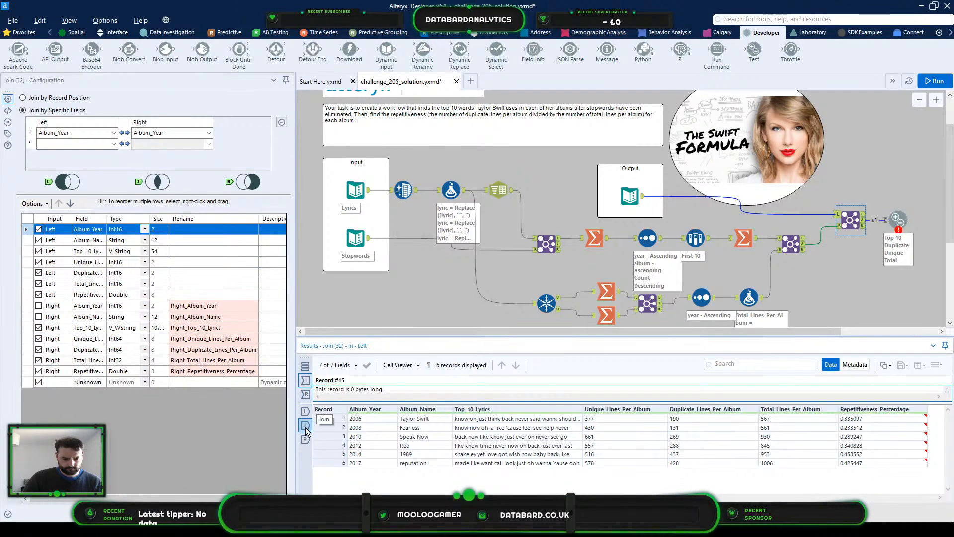
click(534, 437)
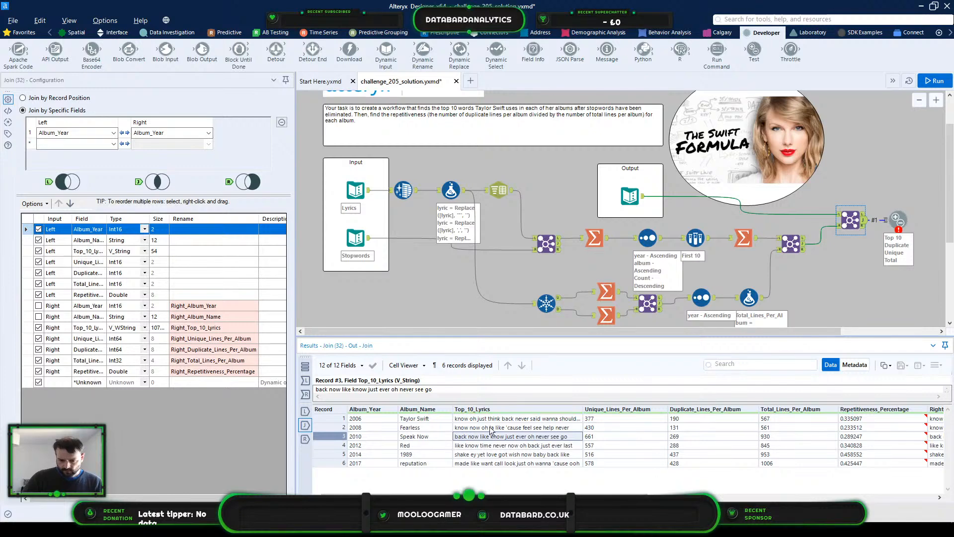
scroll(470, 438, right, 3)
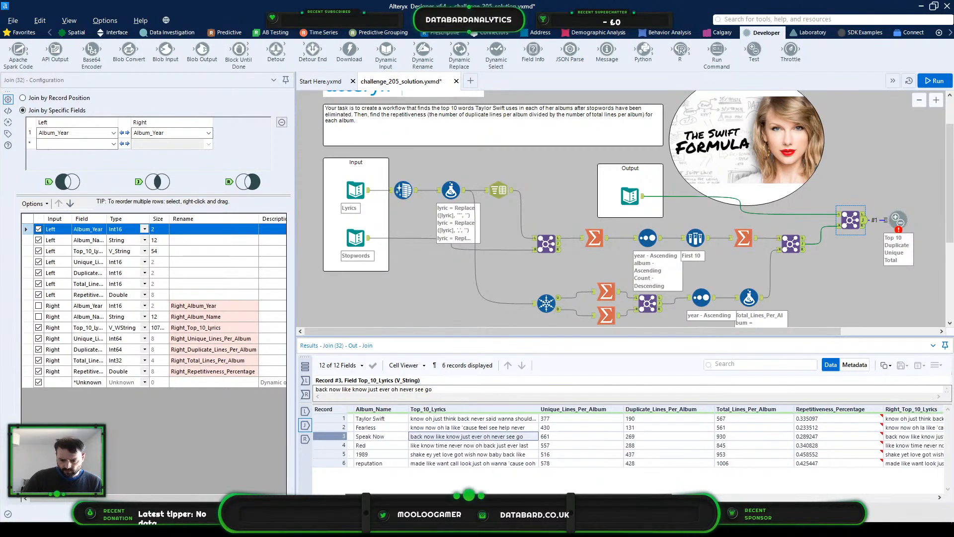
scroll(646, 437, right, 2)
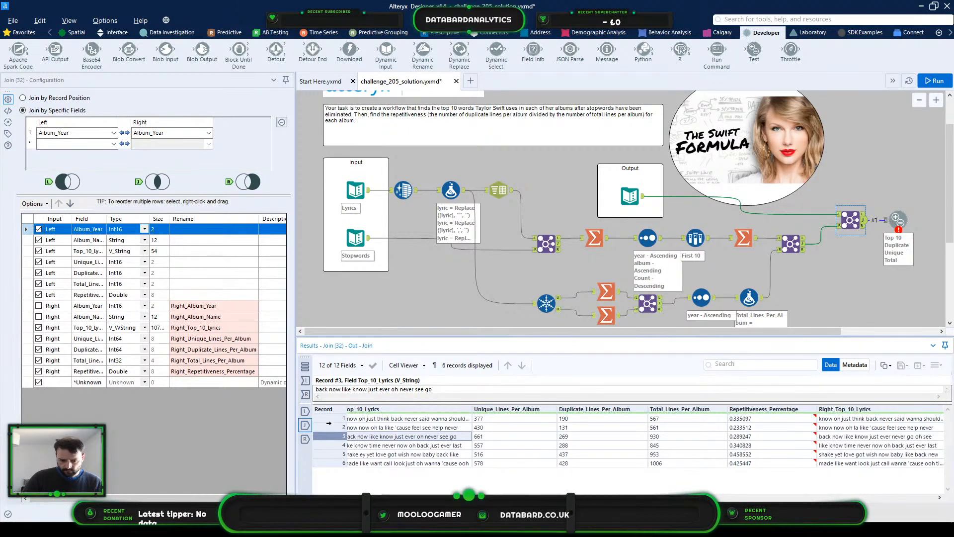
click(333, 436)
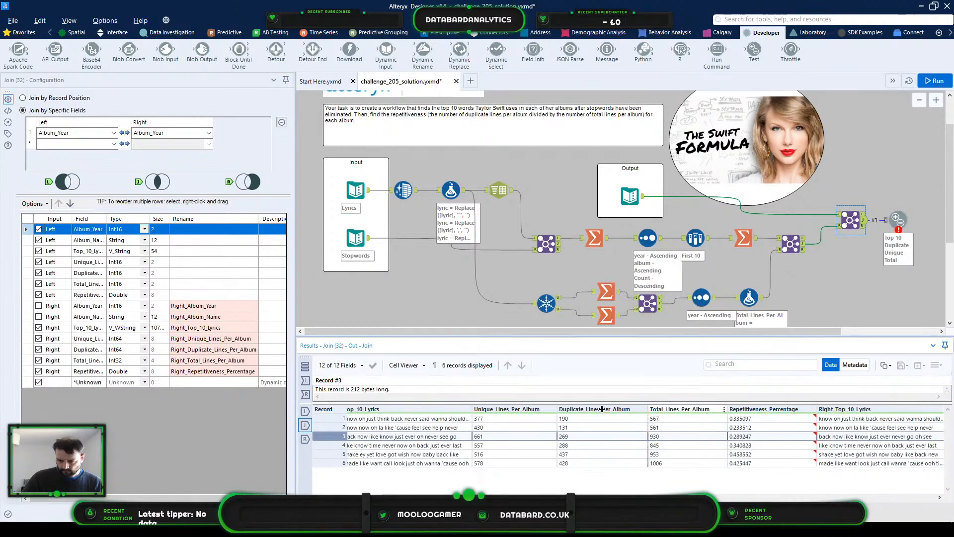
drag(648, 414, 597, 414)
drag(597, 497, 583, 497)
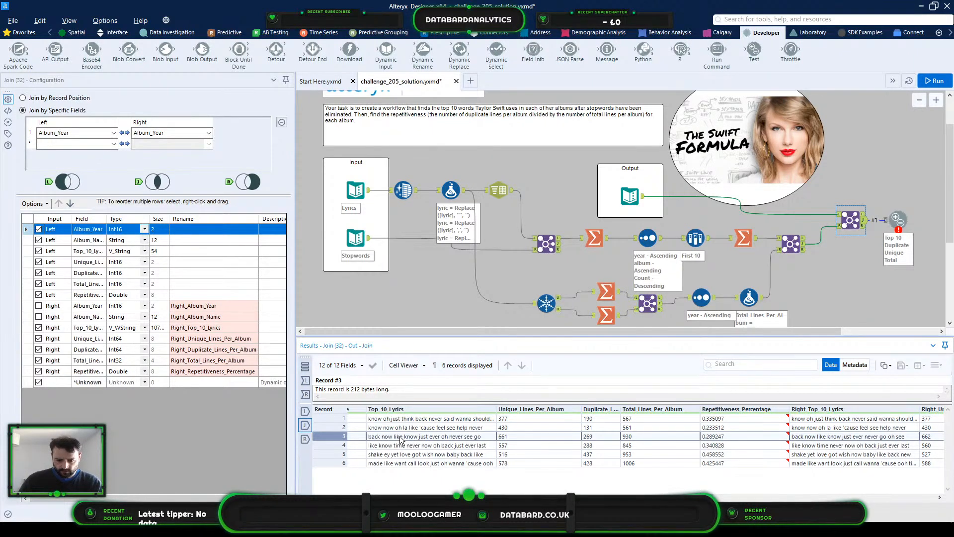
Step: Compare Speak Now's Top_10_Lyrics with Right_Top_10_Lyrics, focusing on the position of the word "oh"
click(433, 437)
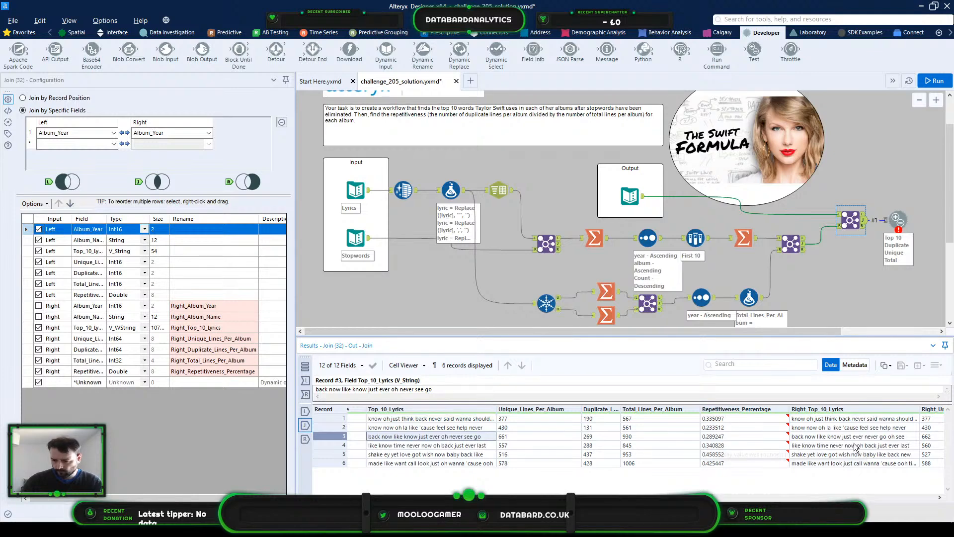
click(885, 437)
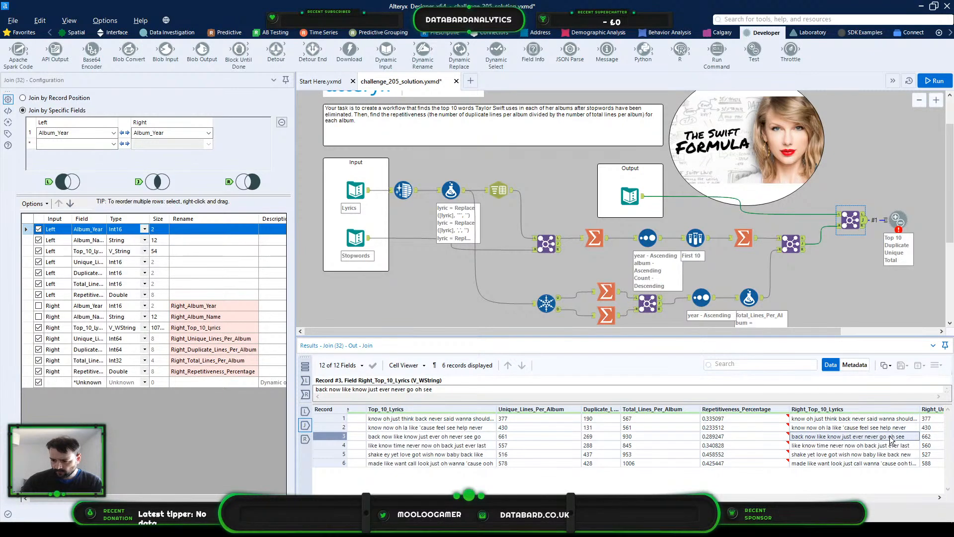
double_click(418, 389)
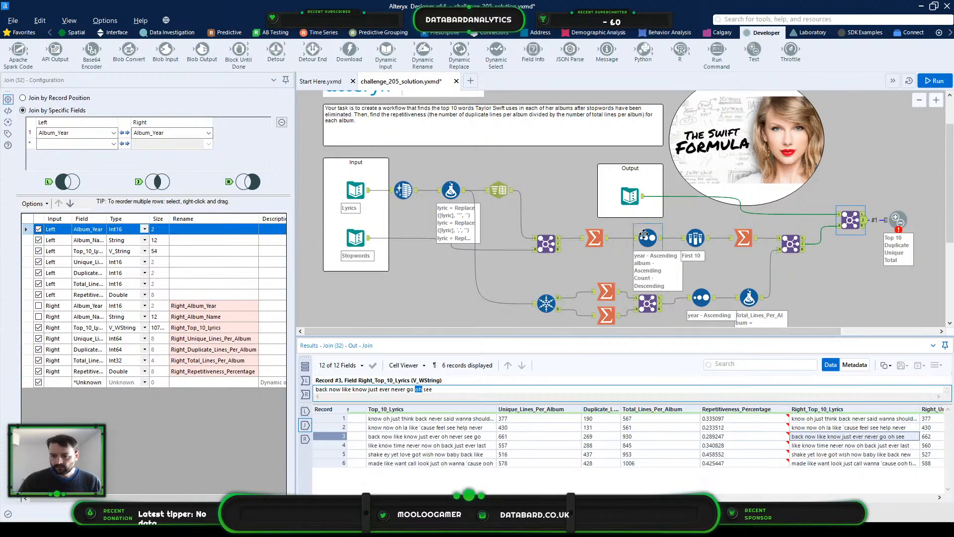
Step: View the word-count Summarize output ahead of the Sort and filter it to year = 2010
click(597, 239)
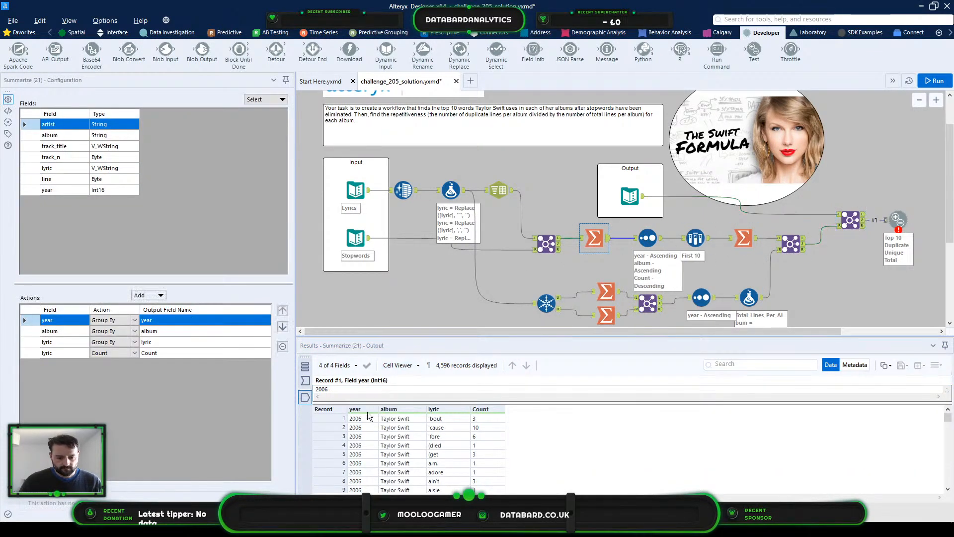
click(744, 237)
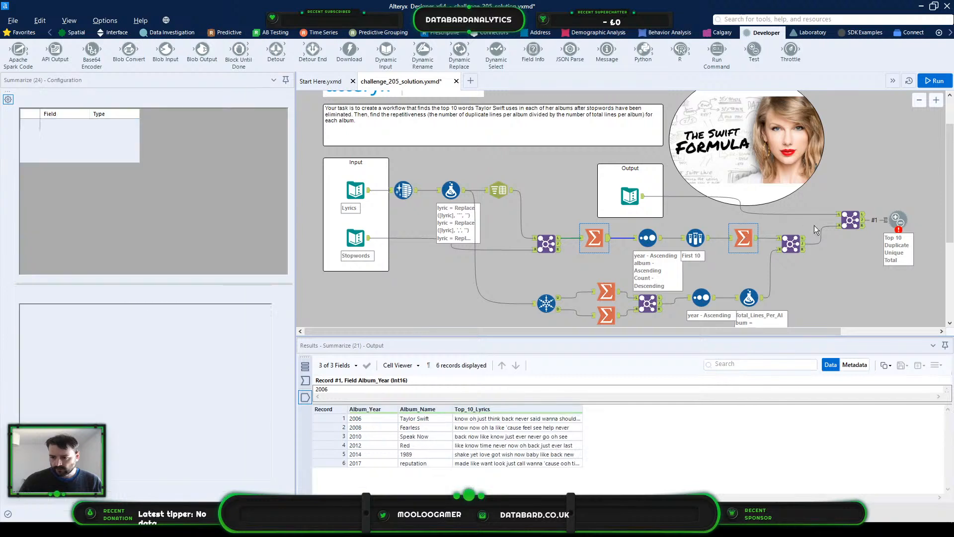
click(595, 238)
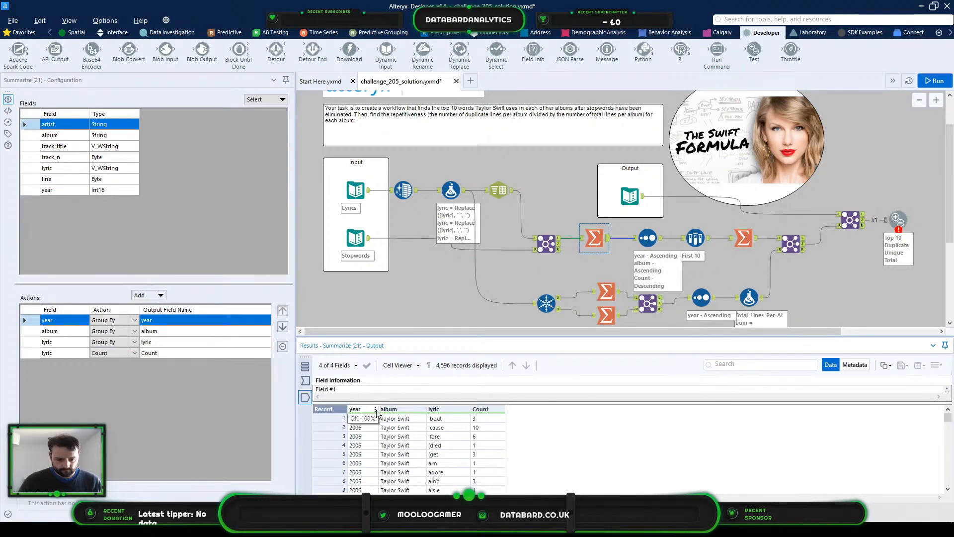
click(375, 409)
click(398, 424)
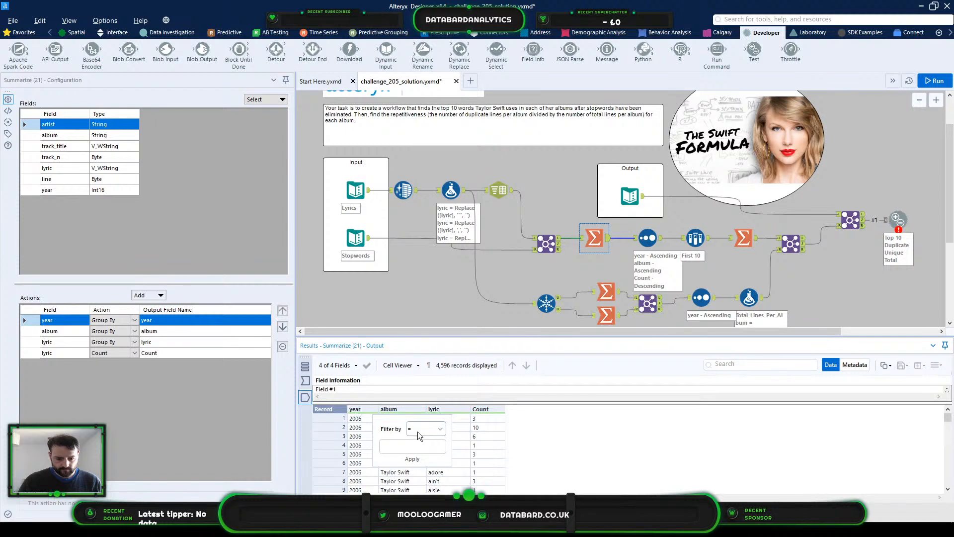
click(415, 447)
text(2018)
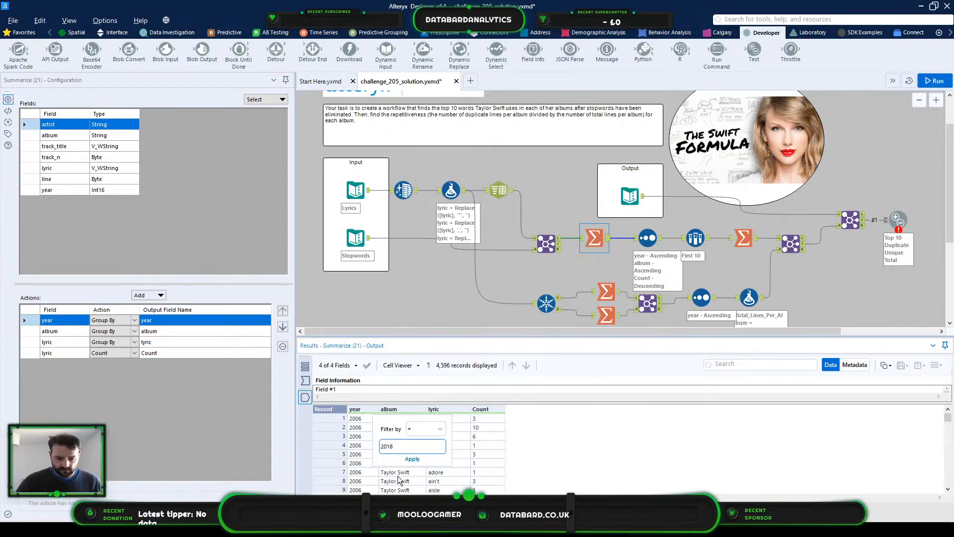
key(BackSpace)
text(0)
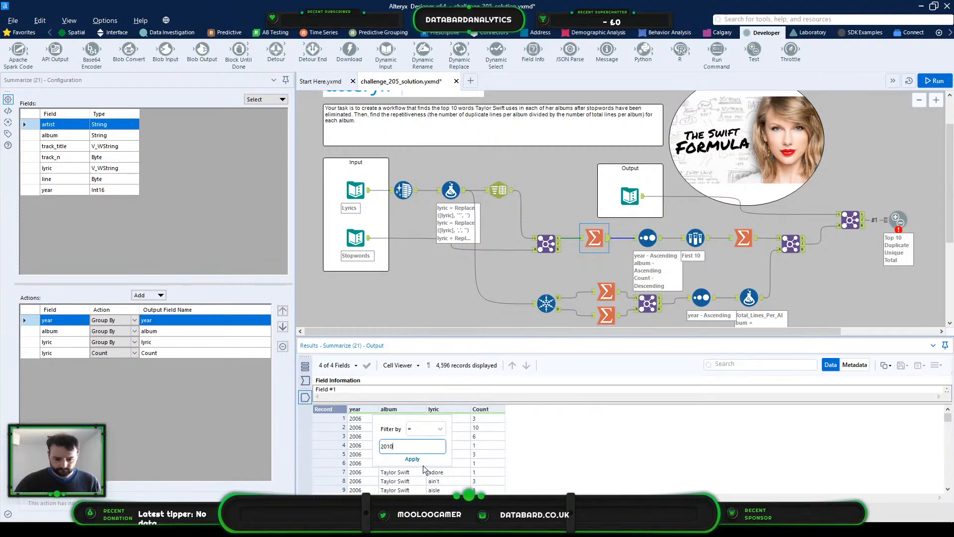
click(421, 461)
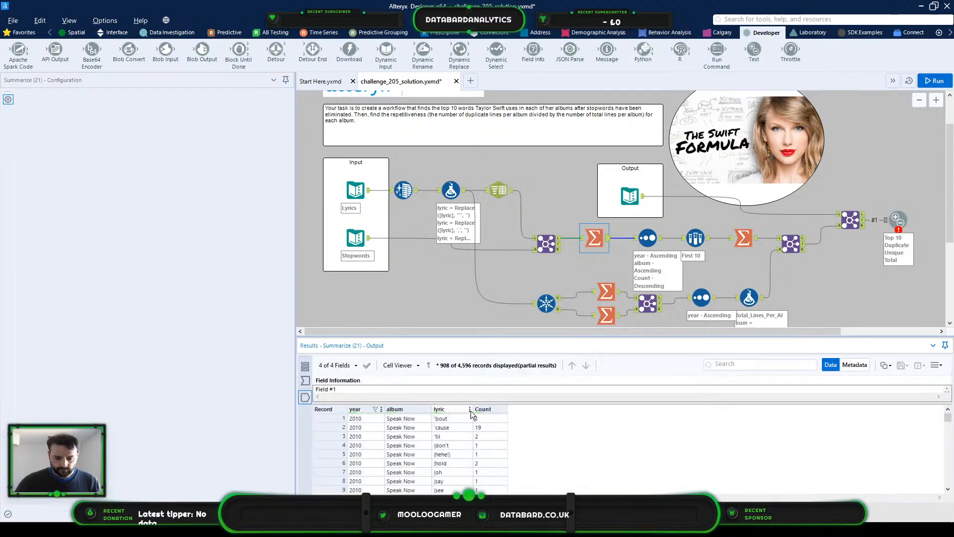
Step: Filter the 2010 word counts to lyric values containing "oh" and inspect the entry with a stray closing bracket
click(470, 409)
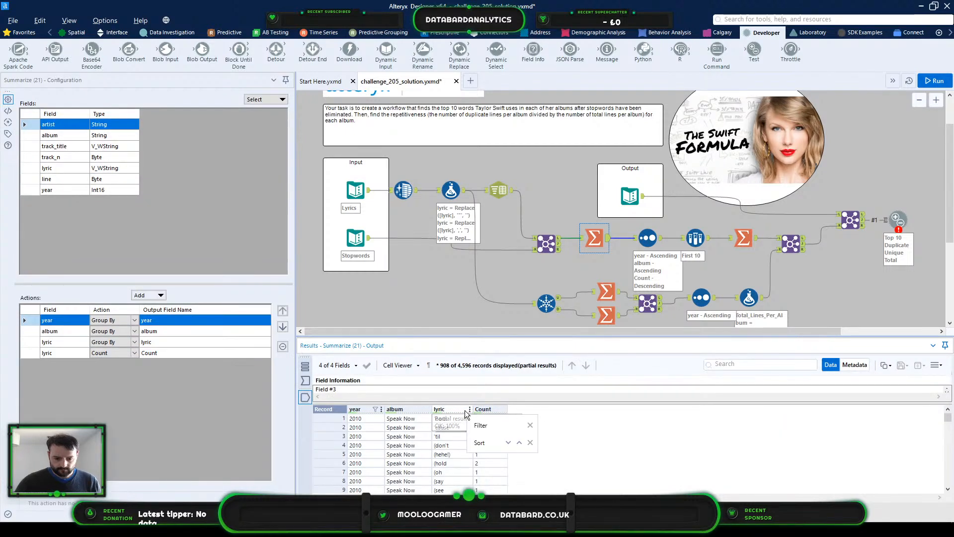
click(478, 426)
click(524, 429)
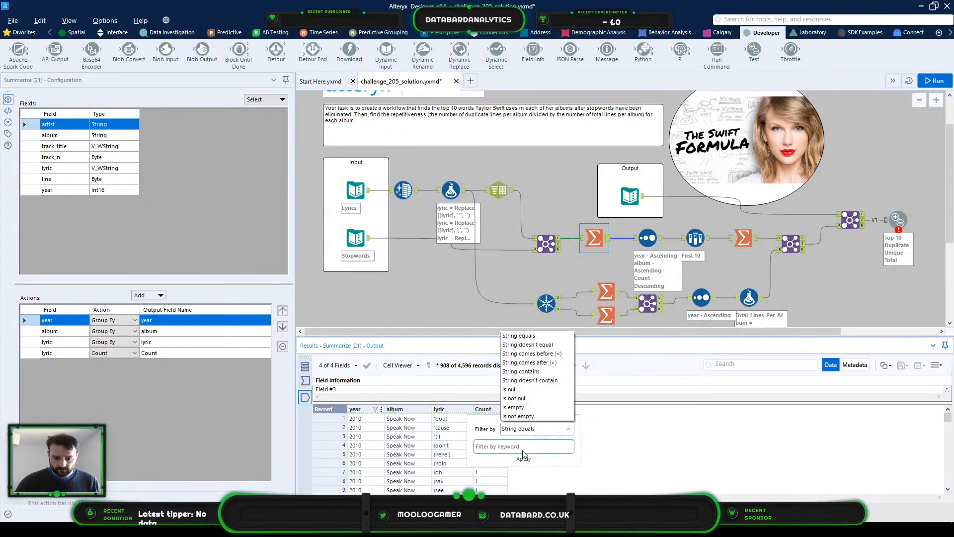
click(532, 371)
click(514, 447)
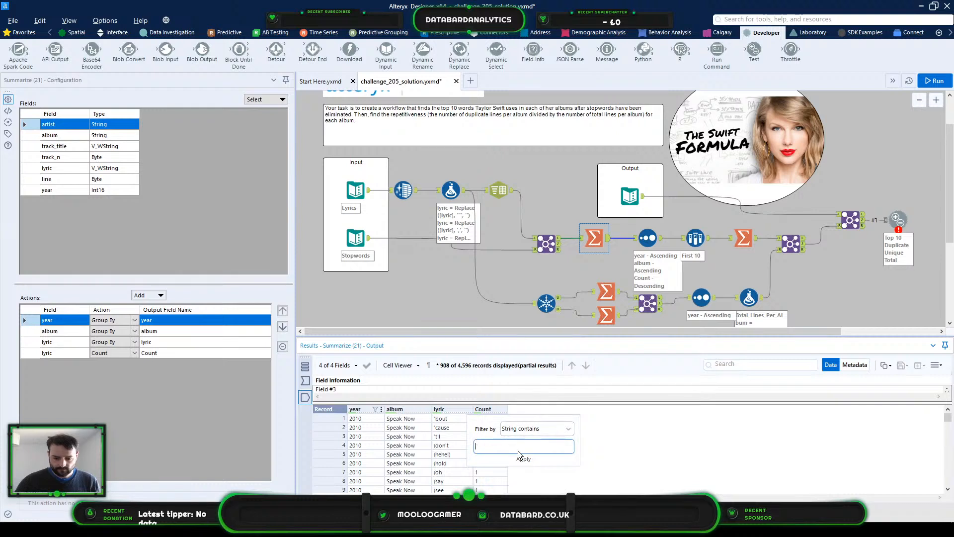
text(oh)
key(Return)
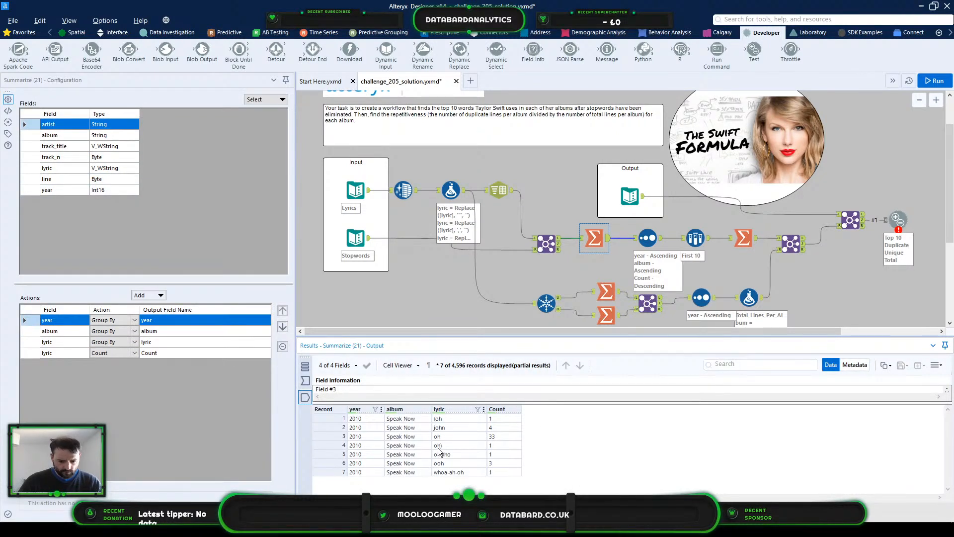
click(438, 446)
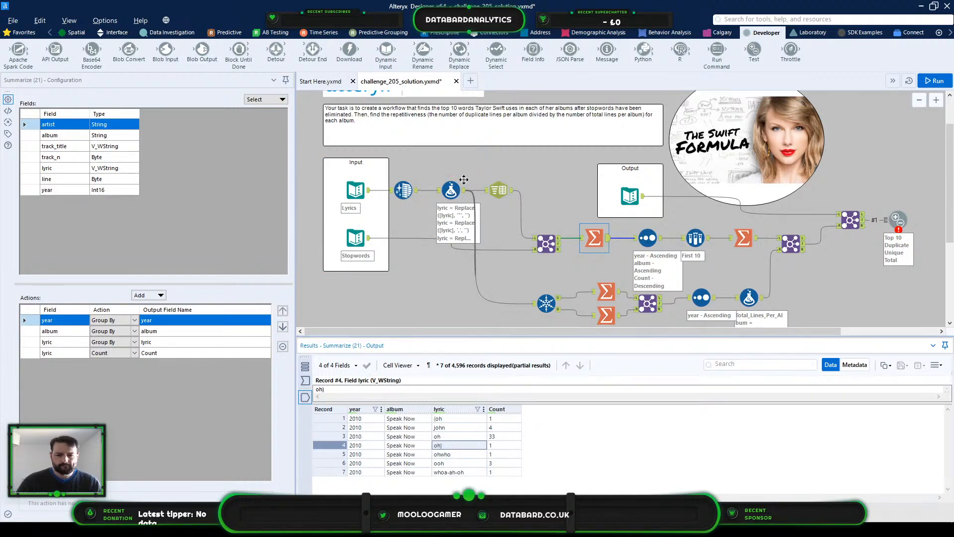
Step: View the concatenated Top_10_Lyrics output of the second Summarize and read the full Fearless value
click(746, 238)
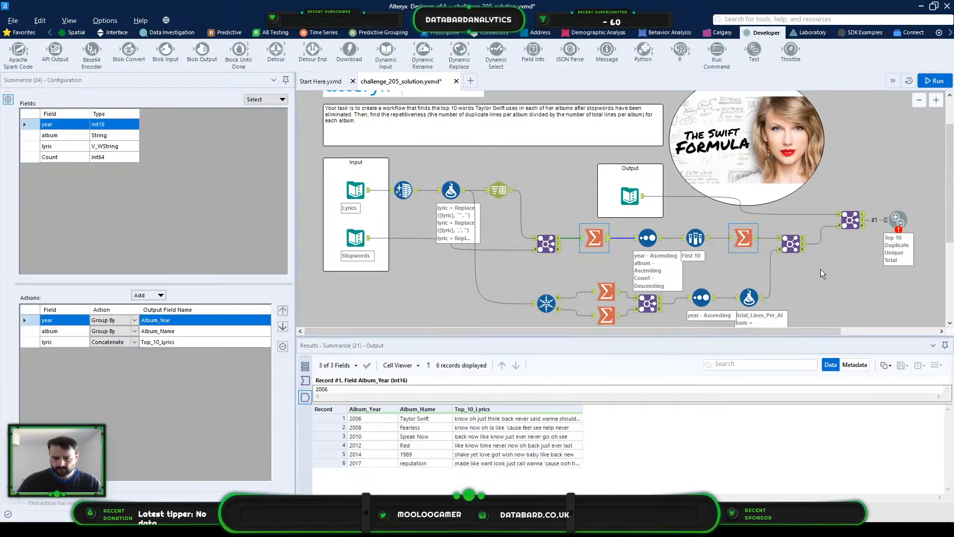
click(509, 428)
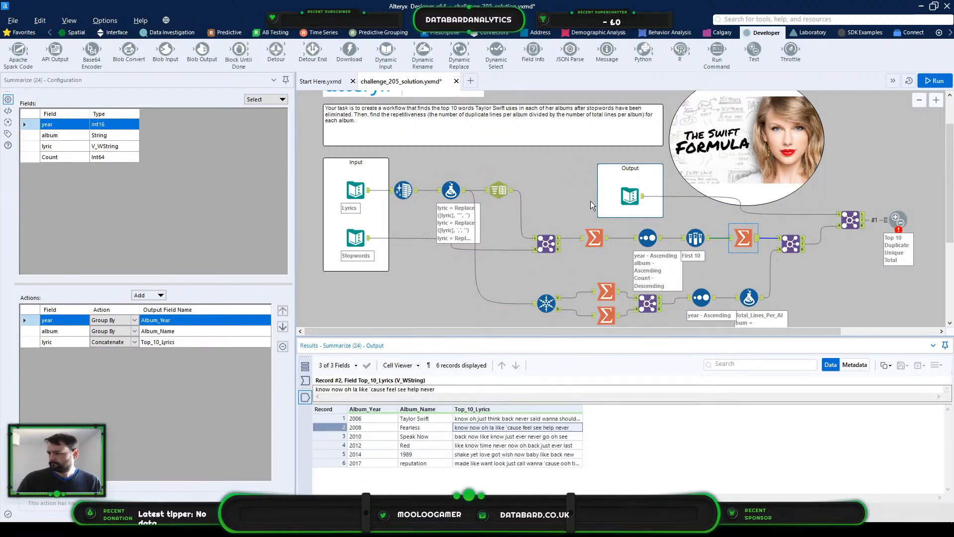
Step: In the lyric-cleaning Formula, expand all three expressions and rewrite the first as REGEX_Replace([lyric], '"', '')
click(452, 190)
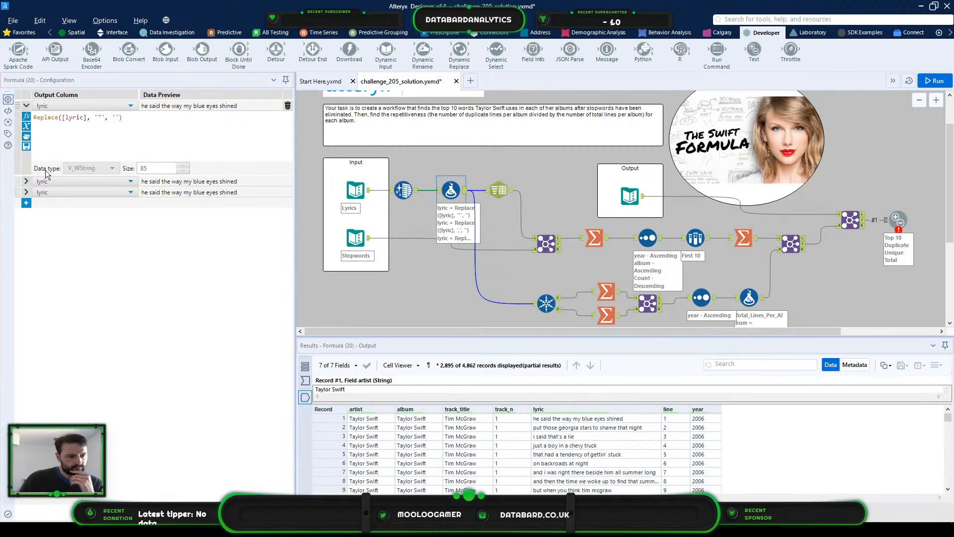
click(130, 124)
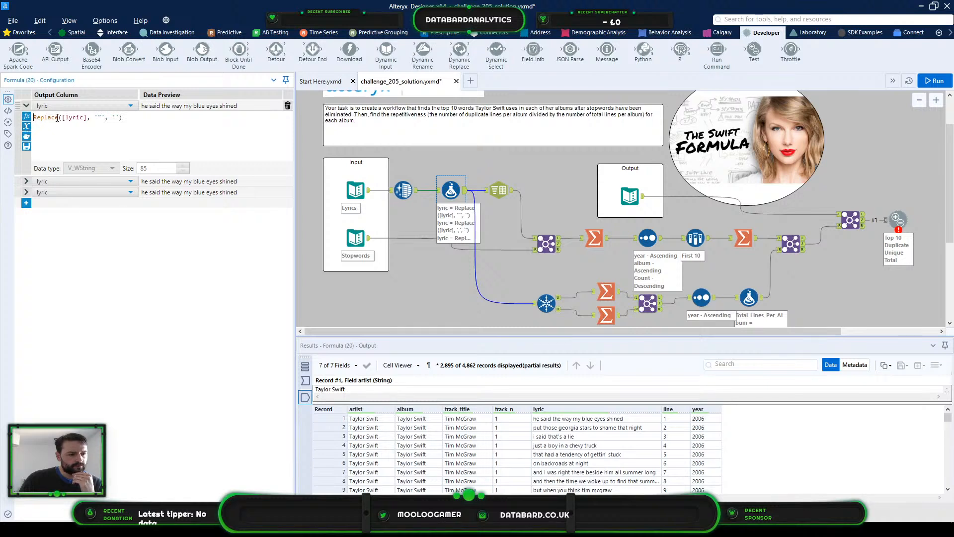
click(25, 181)
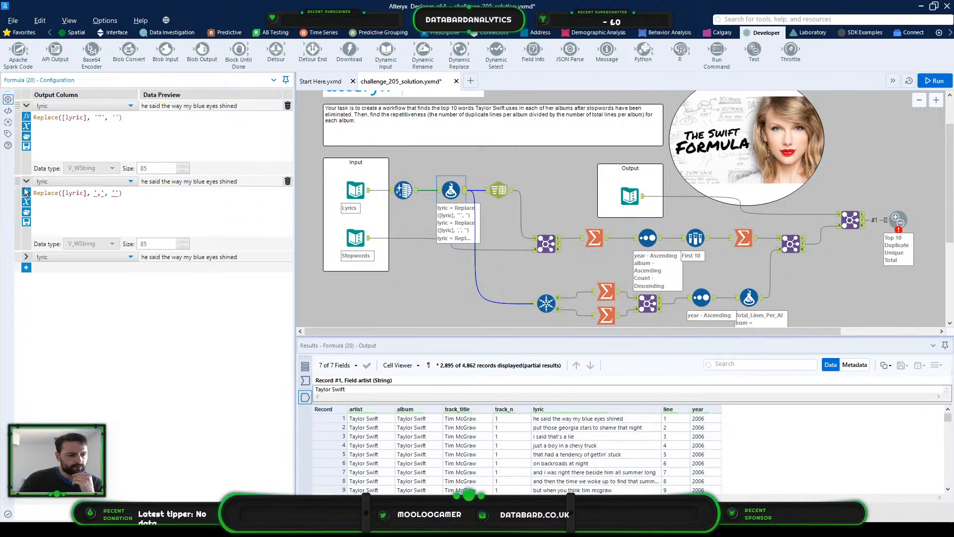
click(26, 257)
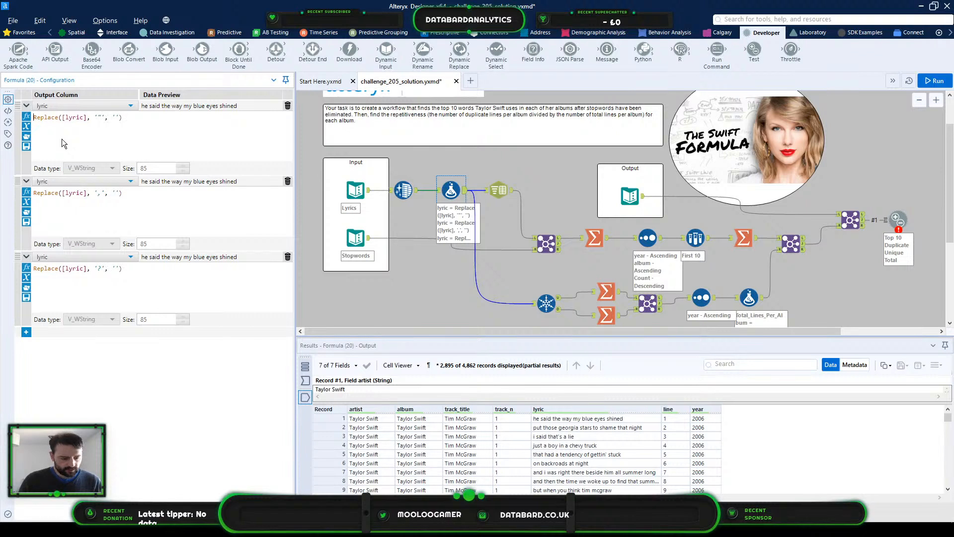
text(Regex)
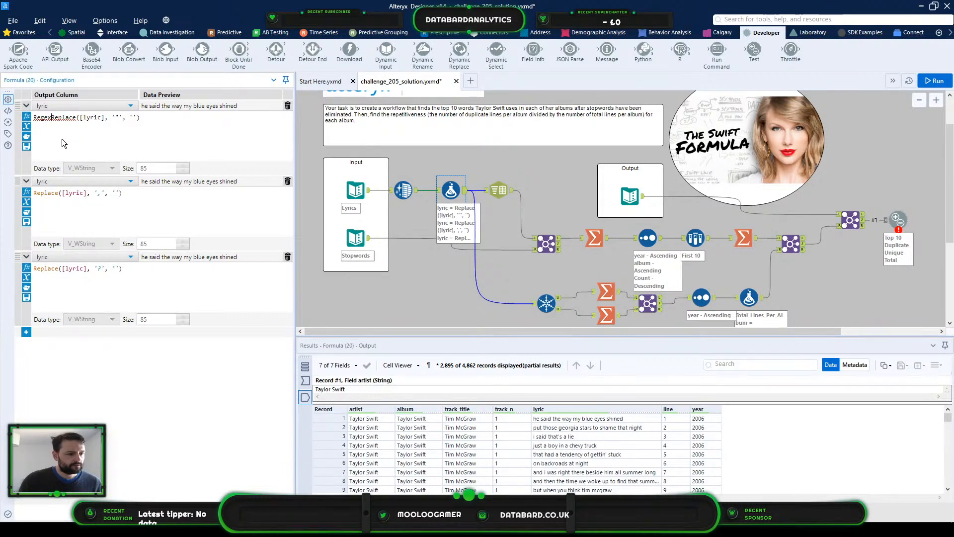
key(ctrl+a)
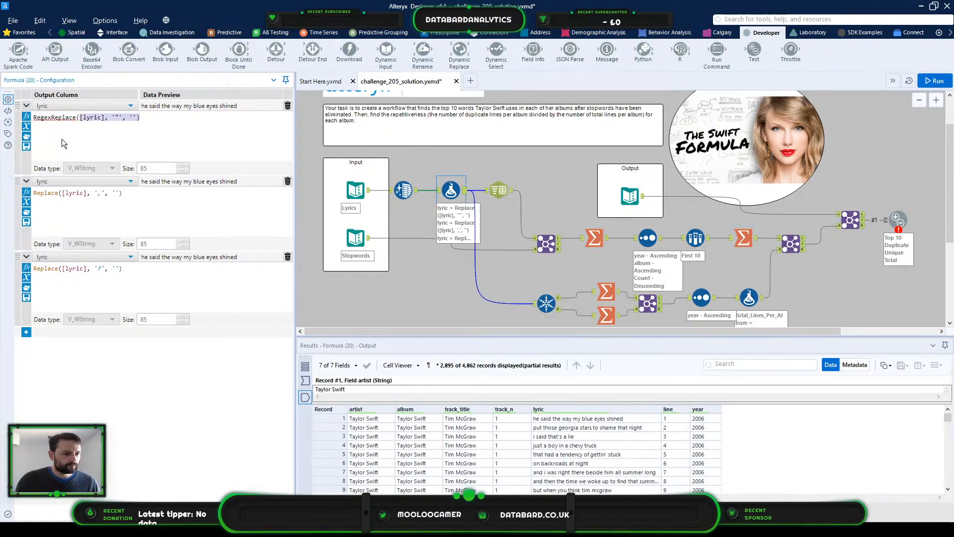
key(BackSpace)
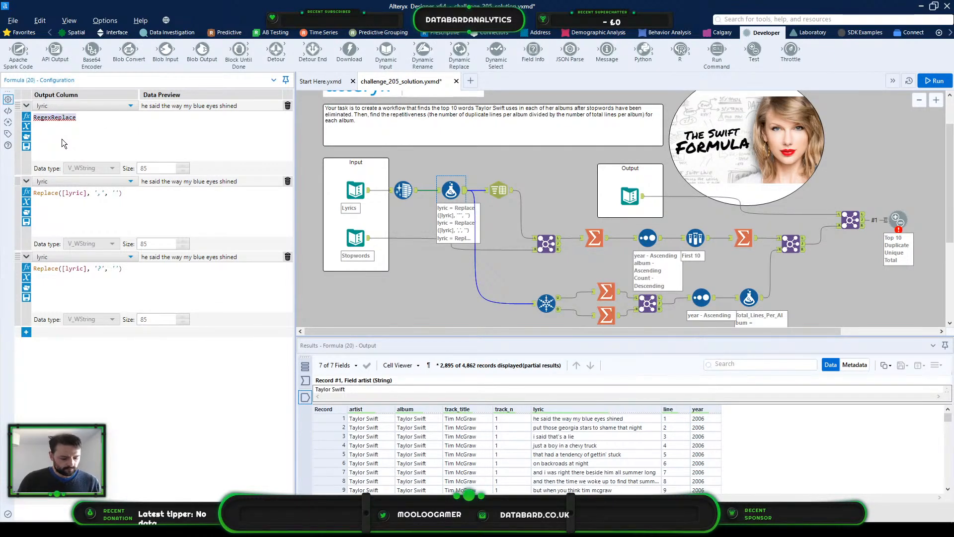
text(Rege)
click(63, 138)
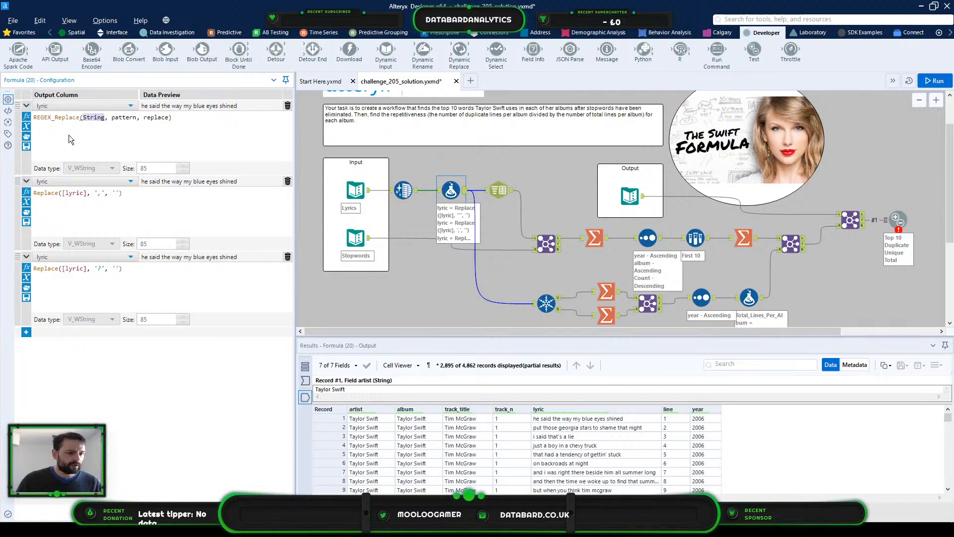
text(([lyric], '"', ''))
key(shift+Right)
key(shift+Right)
key(shift+Right)
key(shift+Right)
key(shift+Right)
key(shift+Right)
key(shift+Right)
key(shift+Right)
key(shift+Right)
key(shift+Right)
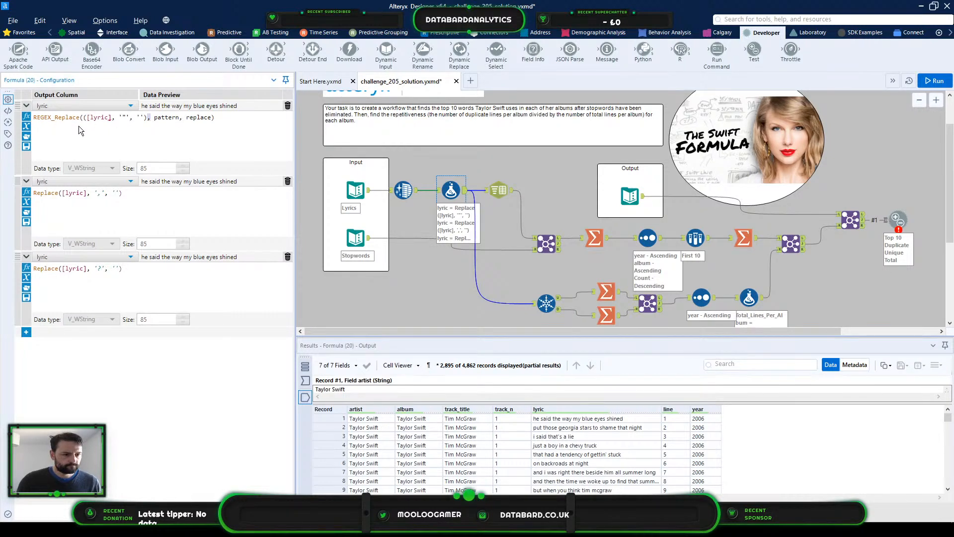
key(shift+Right)
key(shift+Right)
key(shift+Right)
key(shift+Right)
key(shift+Right)
key(shift+Right)
key(shift+Right)
key(shift+Right)
key(shift+Right)
key(BackSpace)
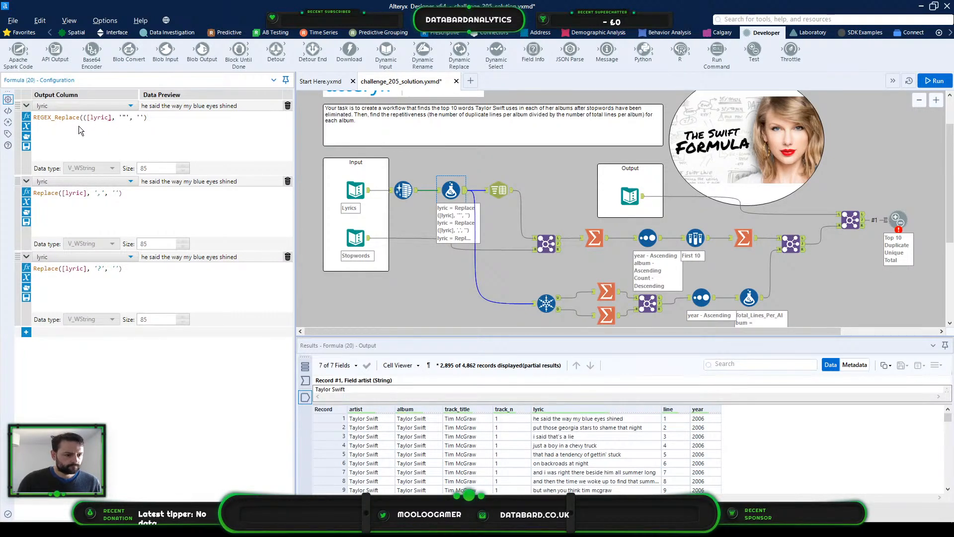
key(BackSpace)
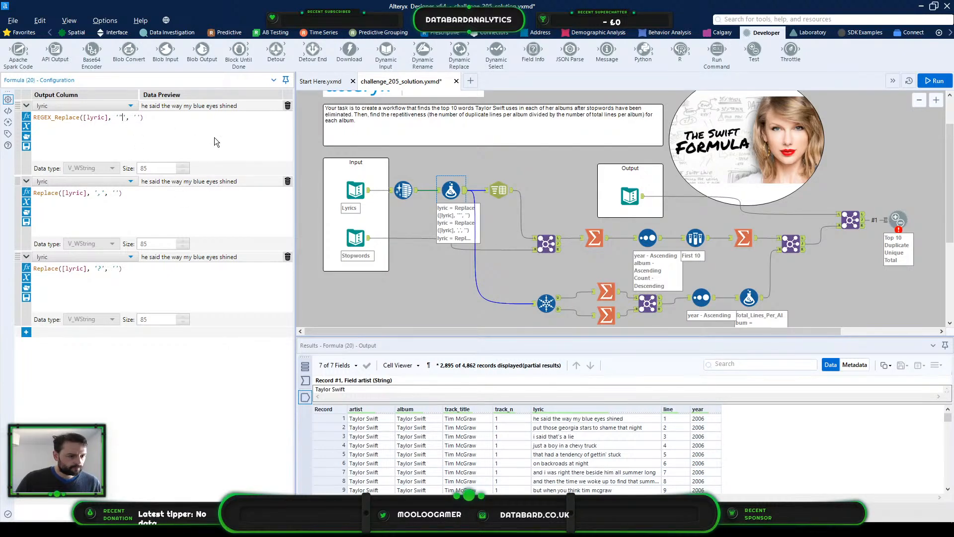
Step: Extend the REGEX_Replace pattern to '",?()' and delete the other two lyric Replace expressions
text(,)
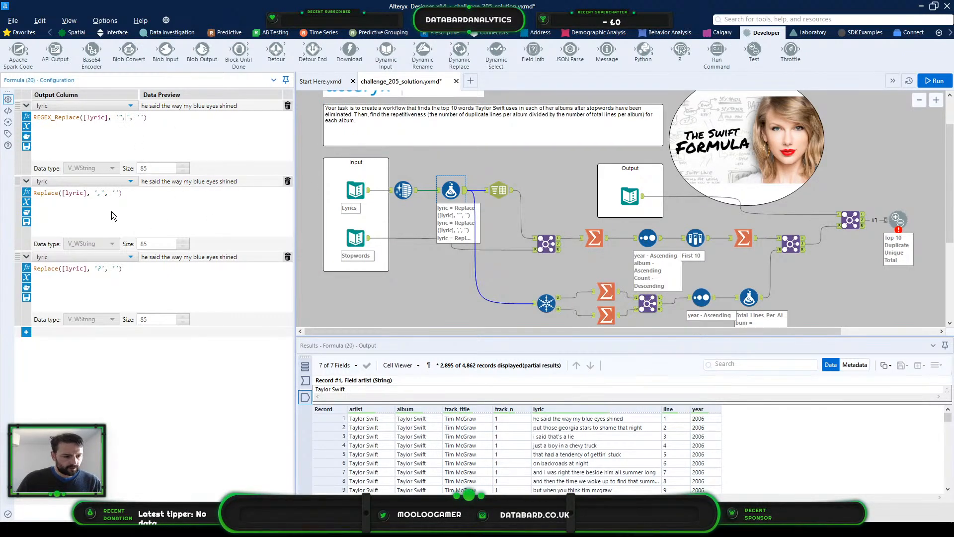
text(?())
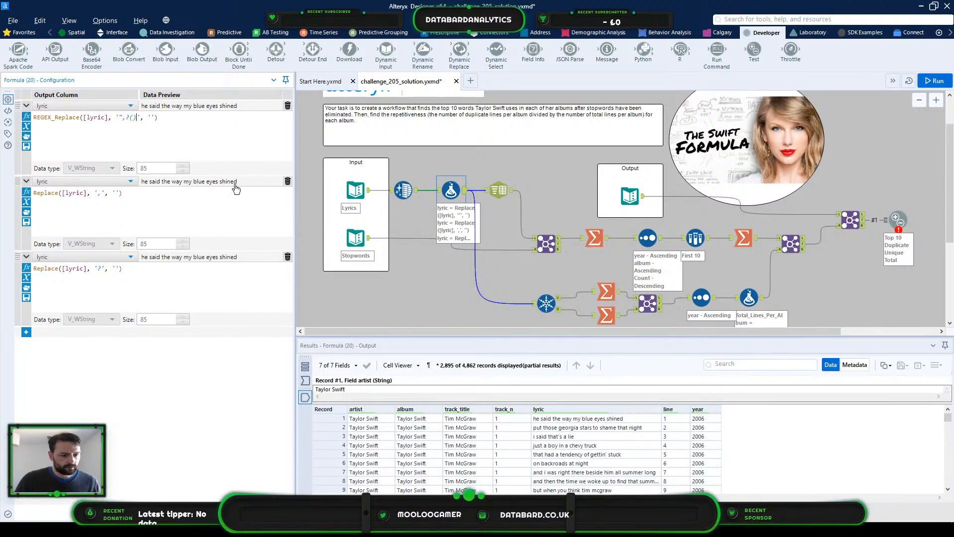
click(288, 181)
click(287, 181)
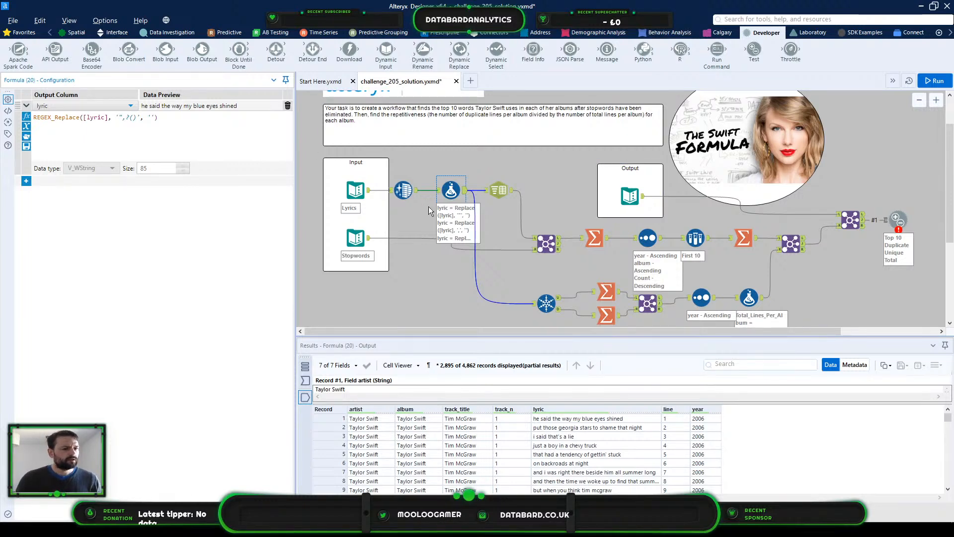
Step: Add a RegEx tool to the canvas, connected to the output of the lyric-cleaning Formula
scroll(96, 35, up, 3)
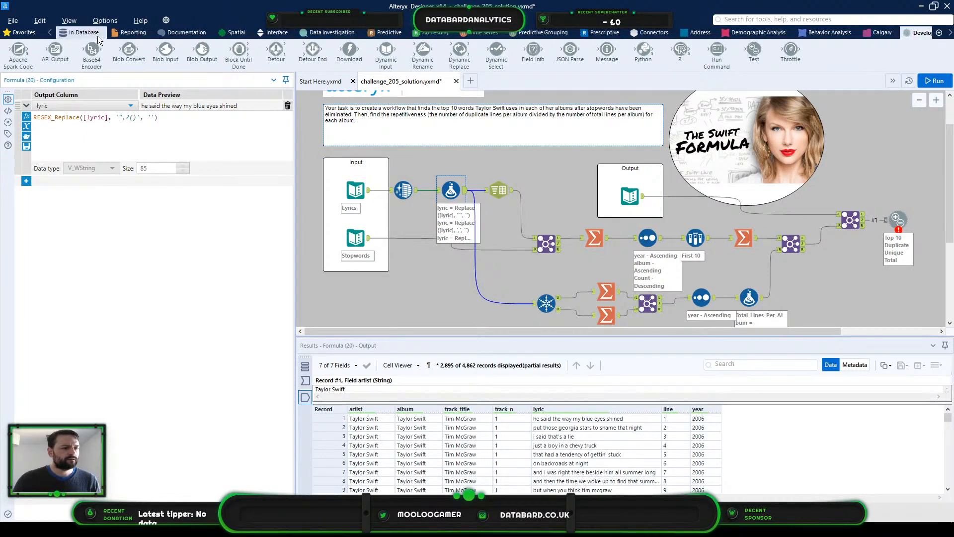
click(204, 34)
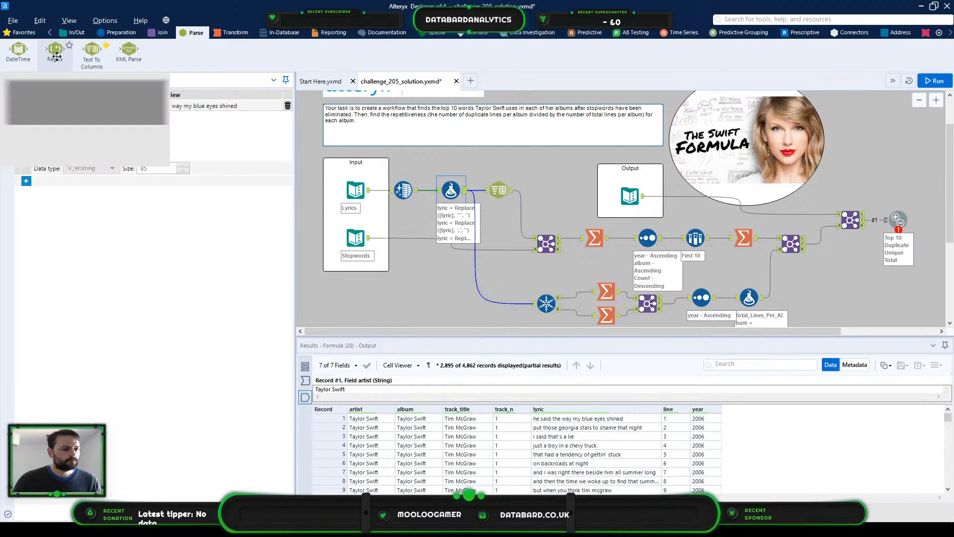
drag(54, 48, 492, 160)
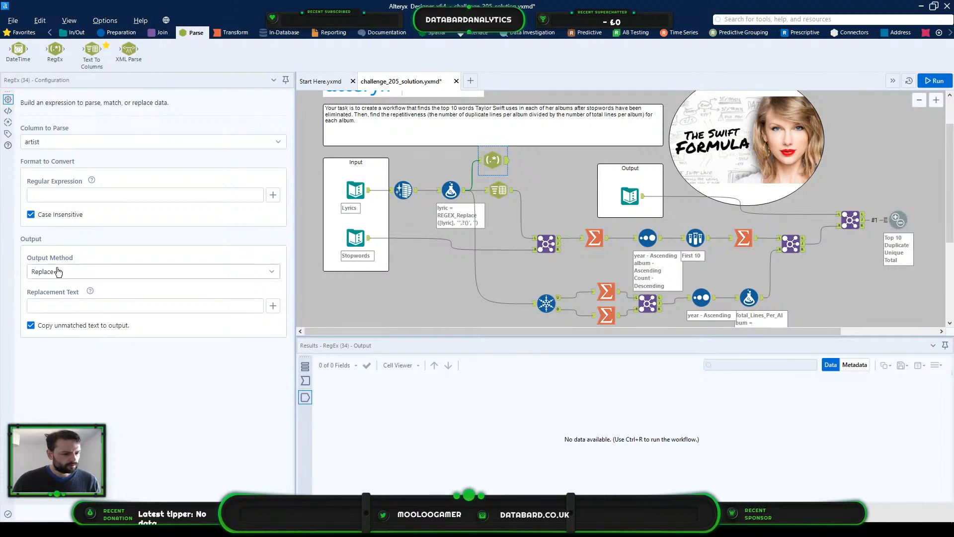
Step: Configure the RegEx tool to parse lyric with the regular expression '(), leaving the replacement text empty
click(63, 302)
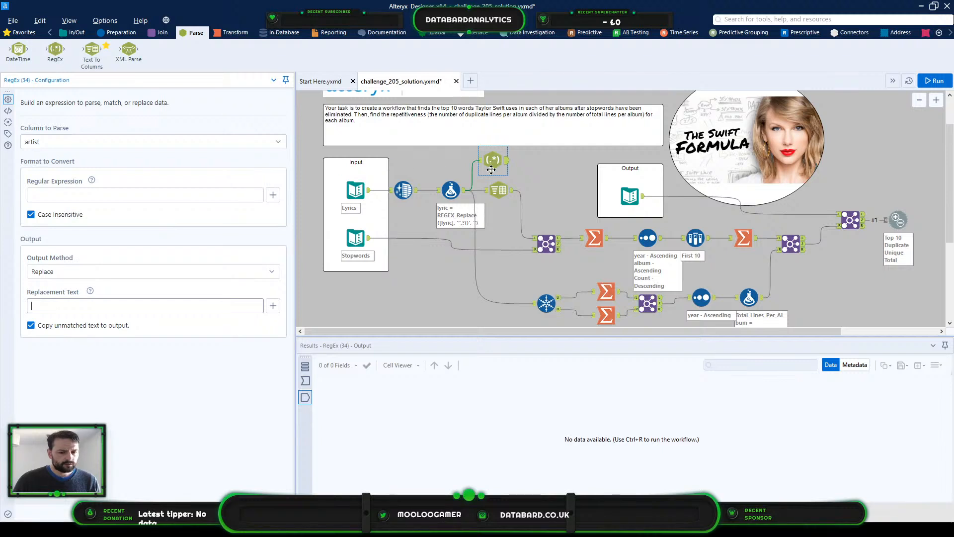
click(86, 194)
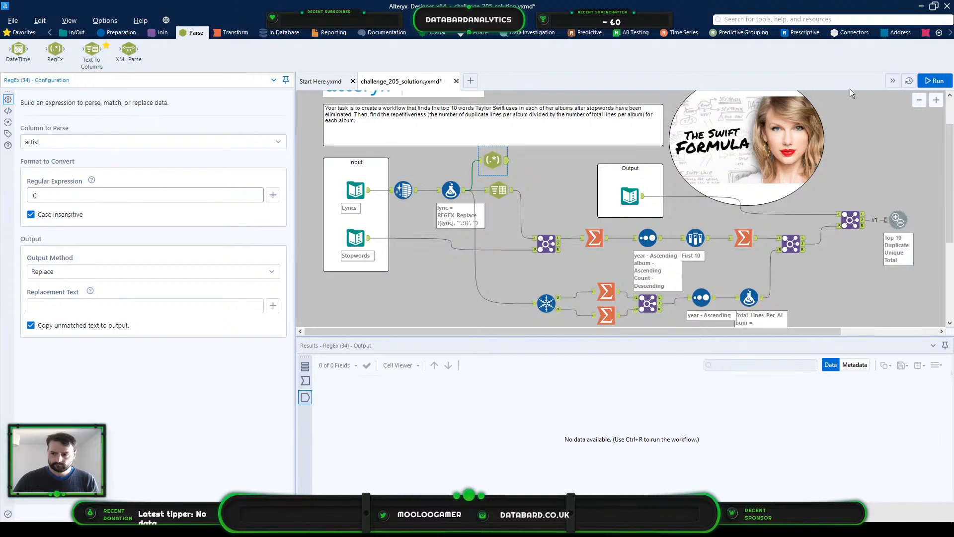
click(128, 143)
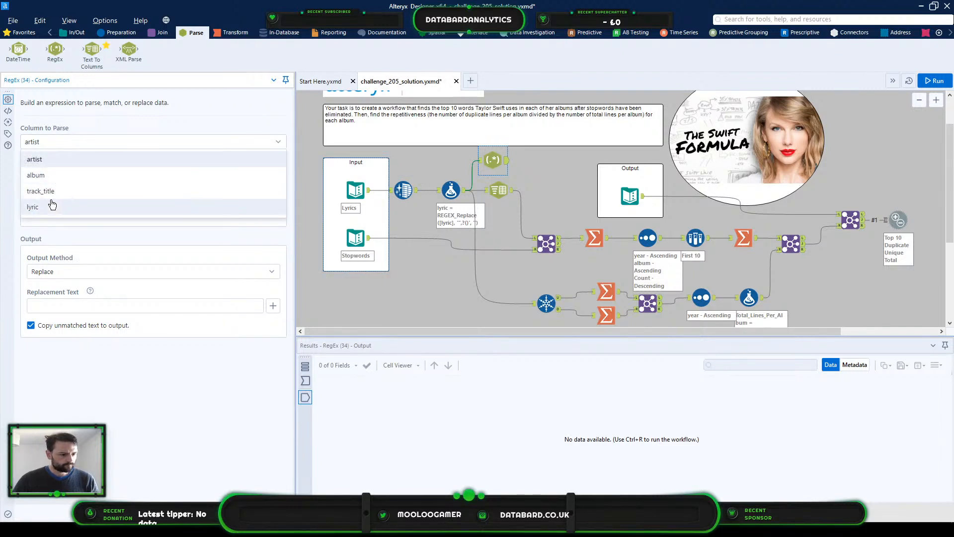
click(52, 207)
Step: Run the workflow and check the lyric values in the RegEx tool's output
click(936, 82)
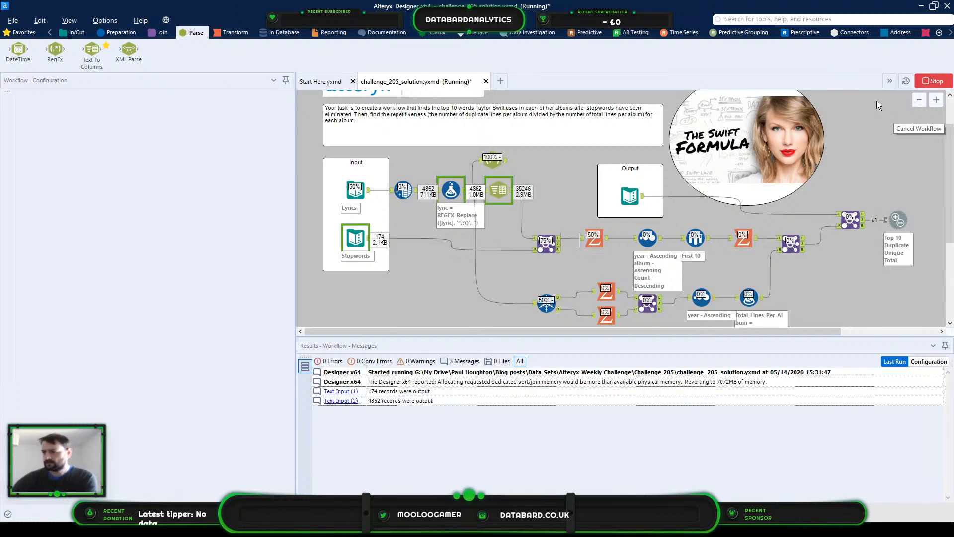
click(496, 164)
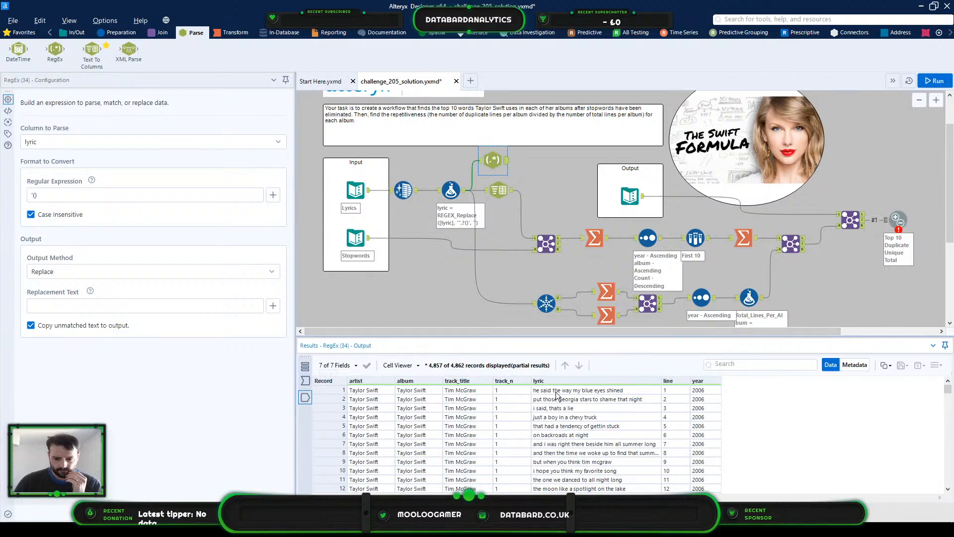
drag(569, 408, 577, 470)
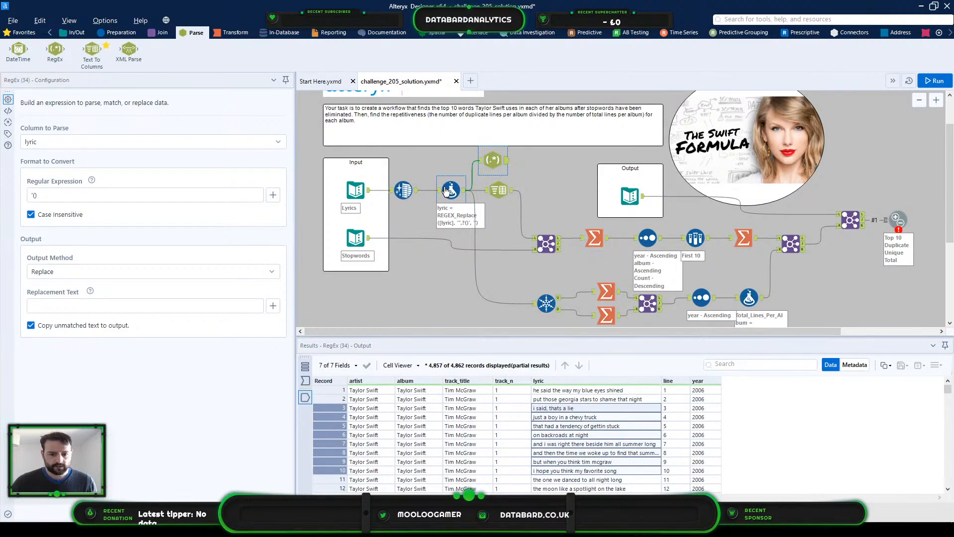
Step: Remove the connection from the Formula to the RegEx tool and insert the RegEx tool directly ahead of the Formula
click(470, 171)
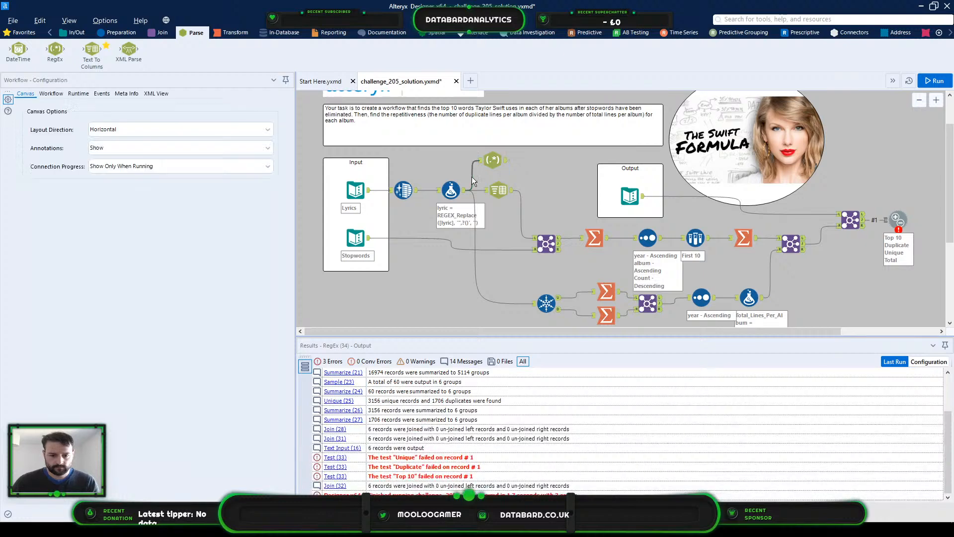
click(472, 177)
key(Delete)
drag(493, 159, 435, 189)
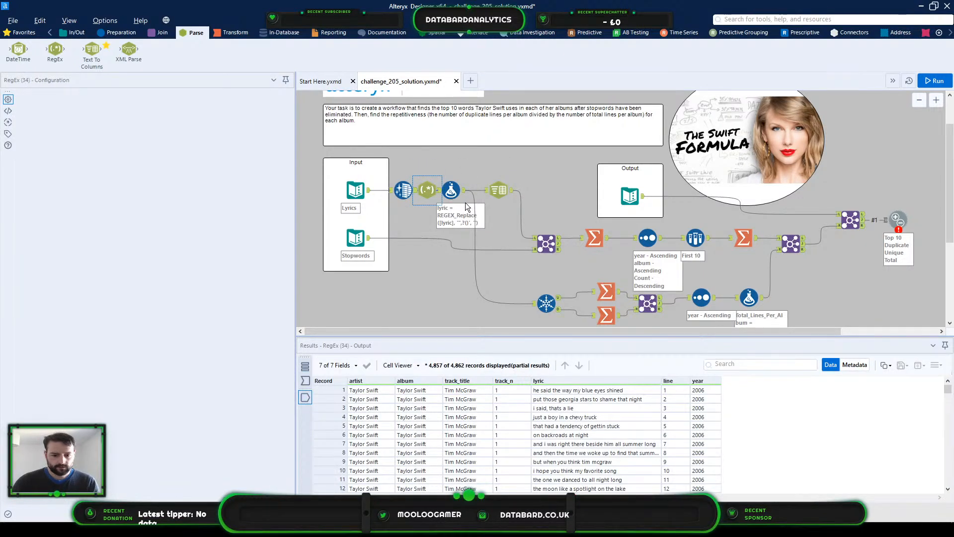
Step: Delete the lyric Formula while connecting around it, and set the RegEx tool's regular expression to ",?() instead
click(499, 190)
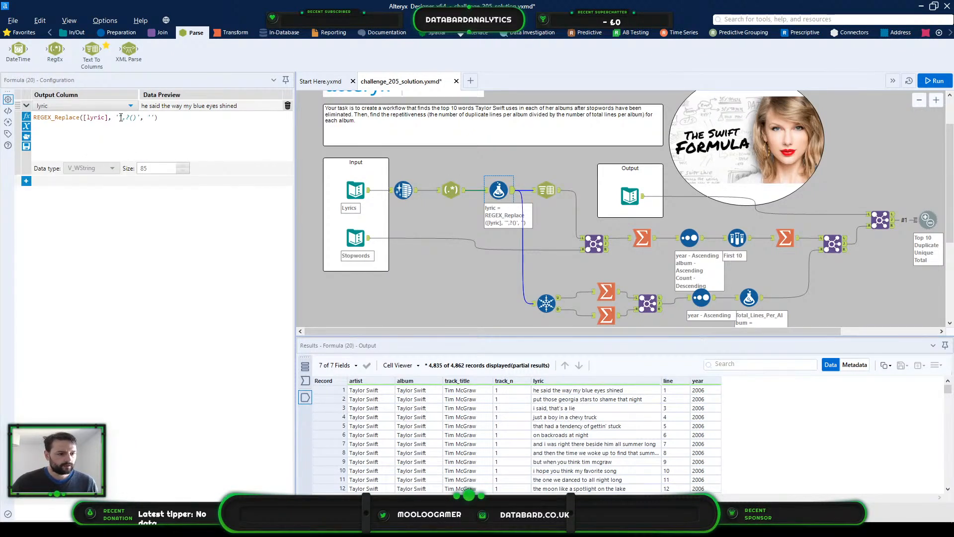
click(123, 118)
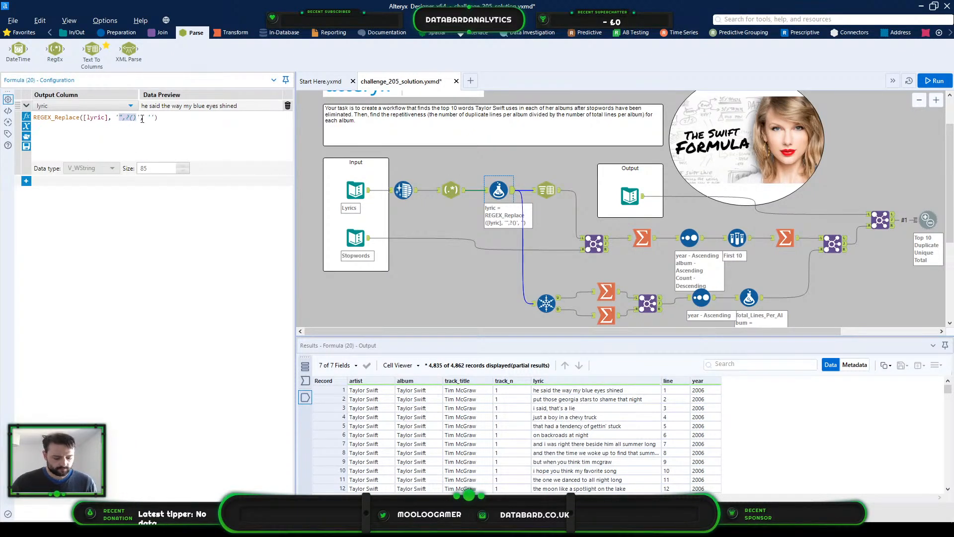
right_click(500, 189)
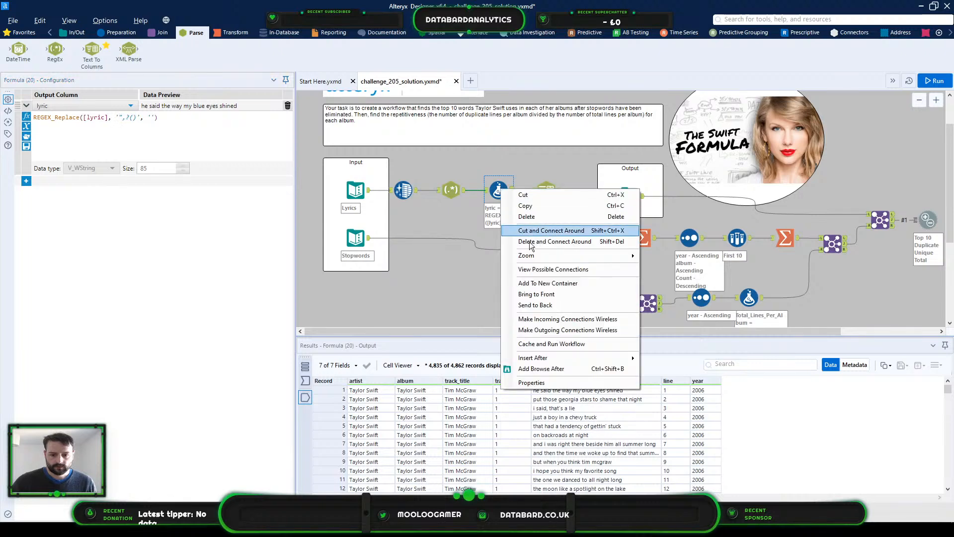
click(560, 240)
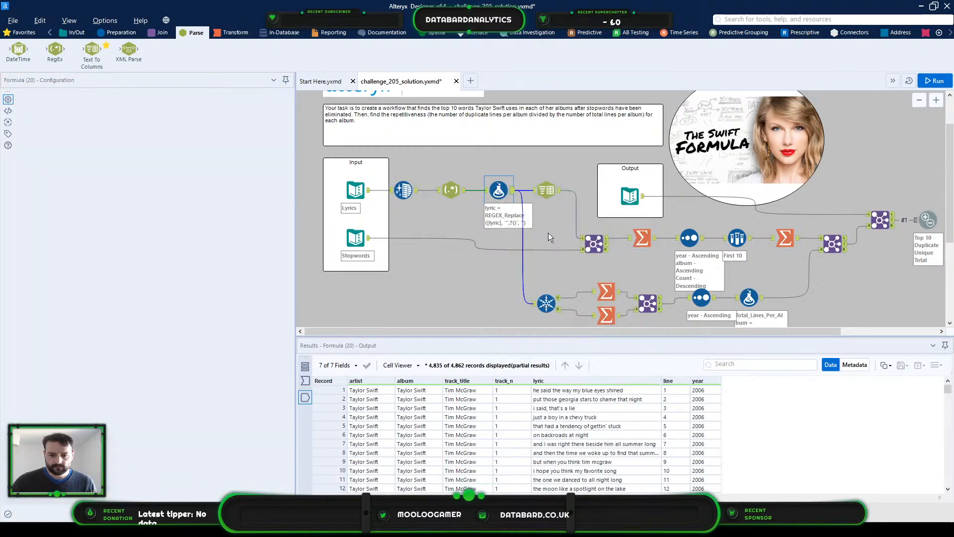
click(452, 190)
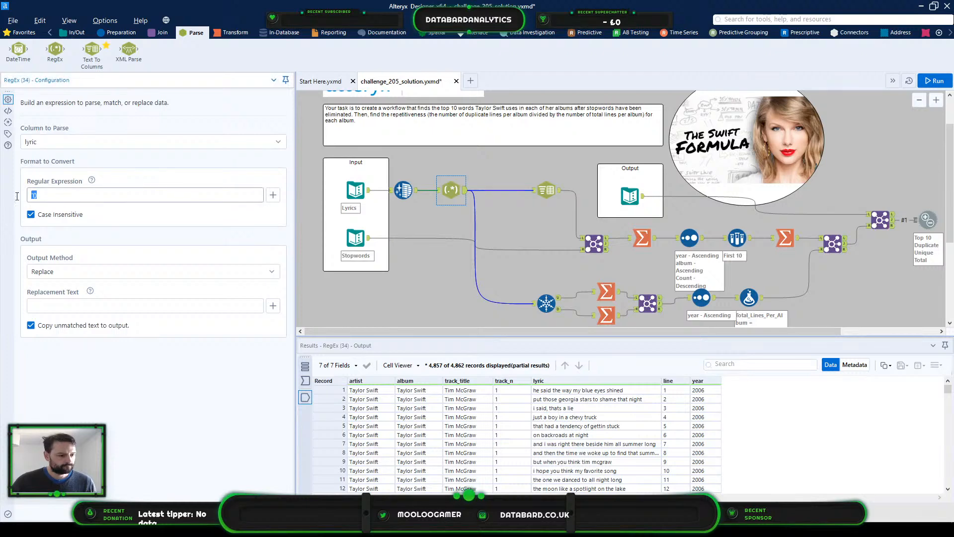
text(",?())
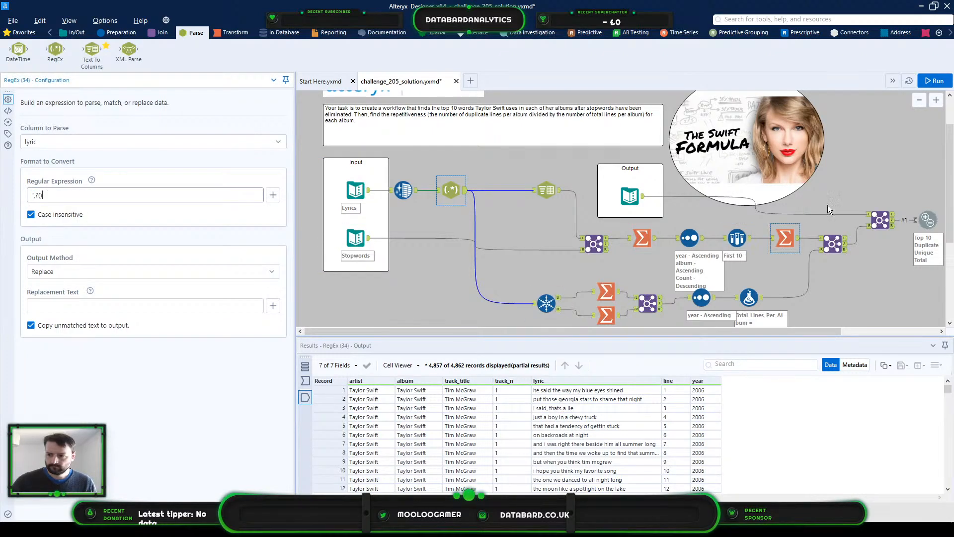
Step: Run the workflow and compare the top 10 lyrics and line counts with the expected columns in the Test tool's input
click(934, 81)
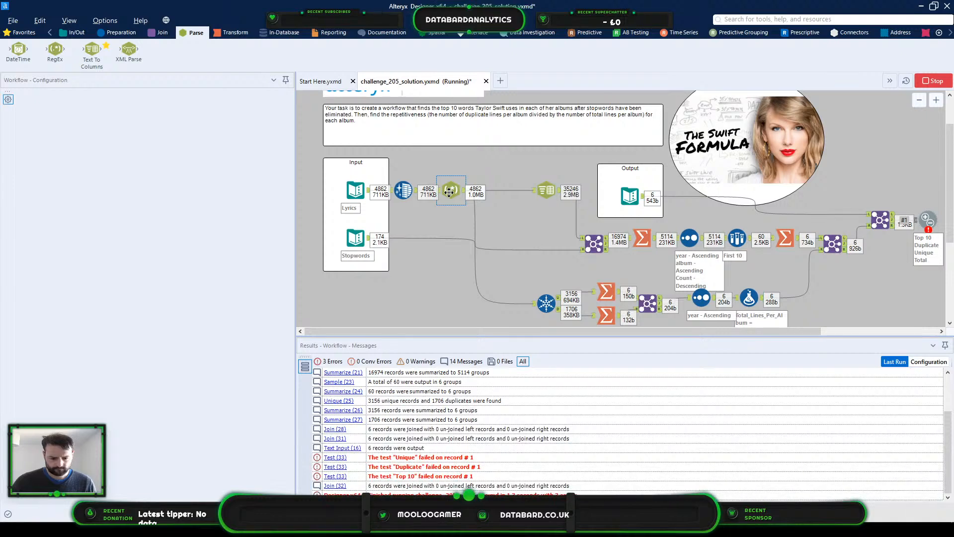
click(449, 193)
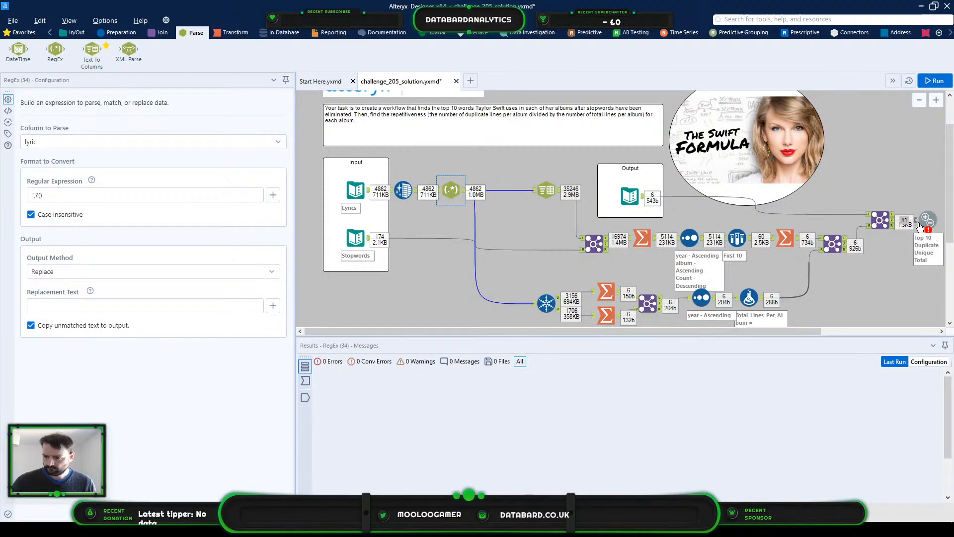
mouse_move(932, 219)
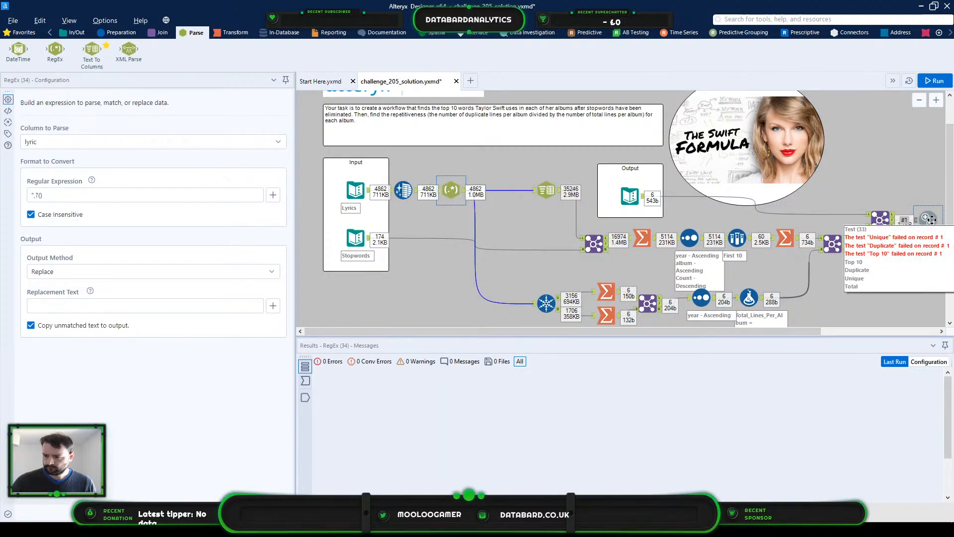
click(931, 219)
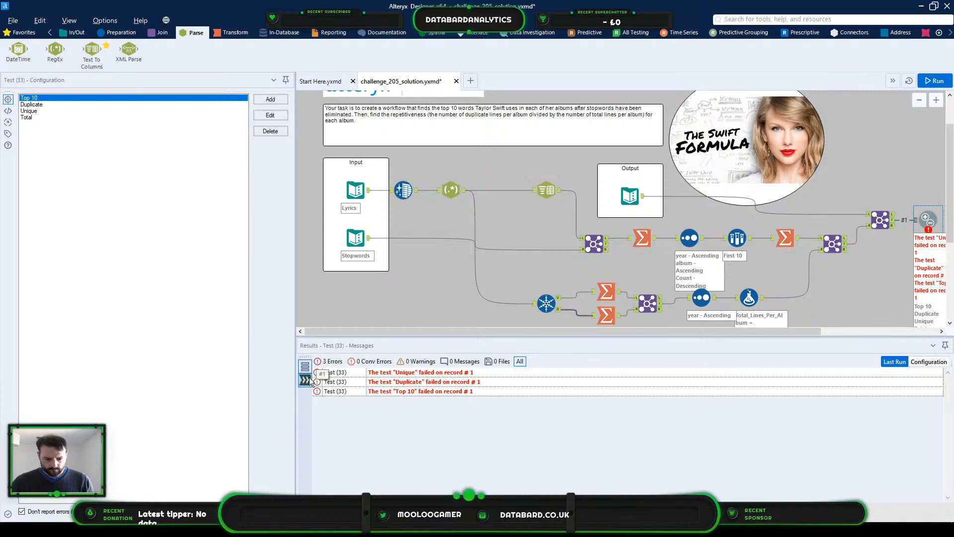
click(333, 376)
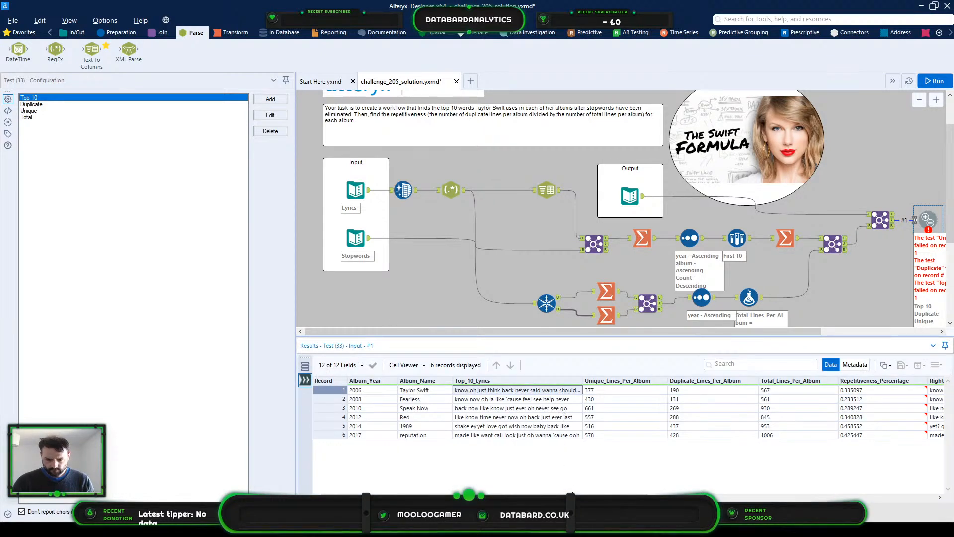
drag(587, 493, 659, 494)
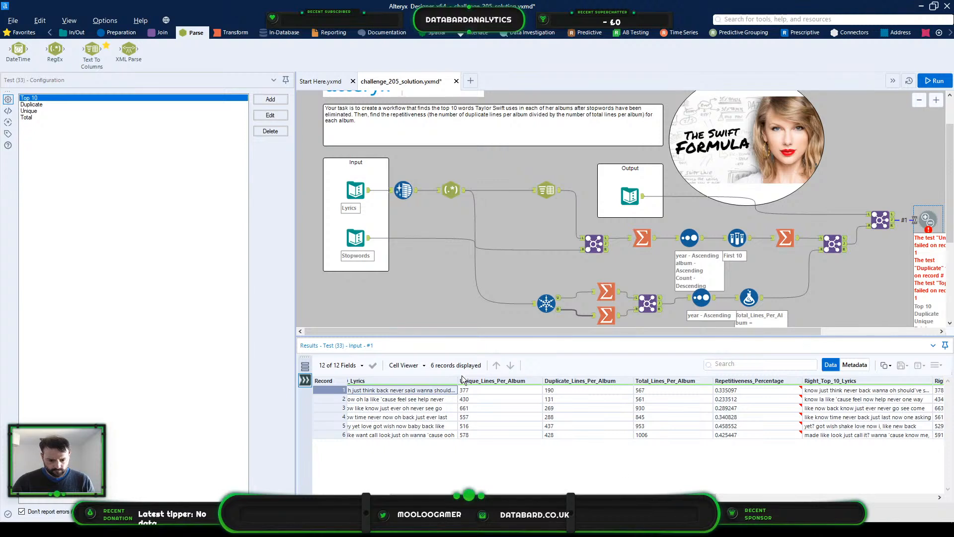
drag(457, 380, 535, 381)
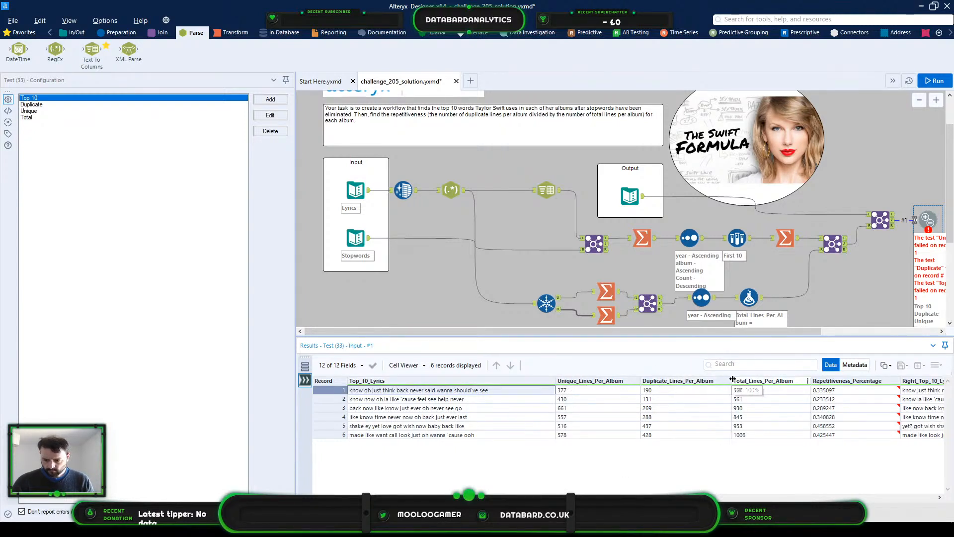
drag(732, 381, 666, 381)
drag(833, 380, 747, 381)
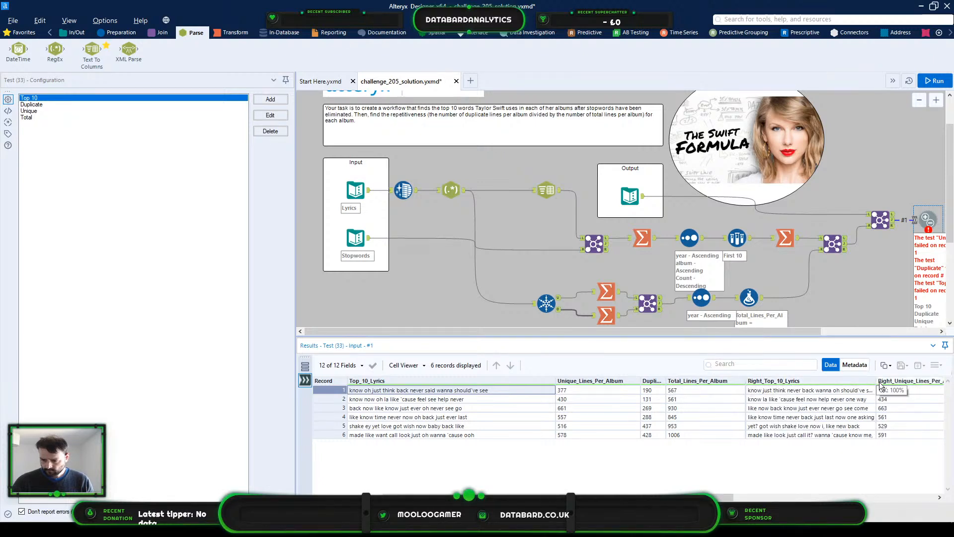
drag(875, 381, 917, 382)
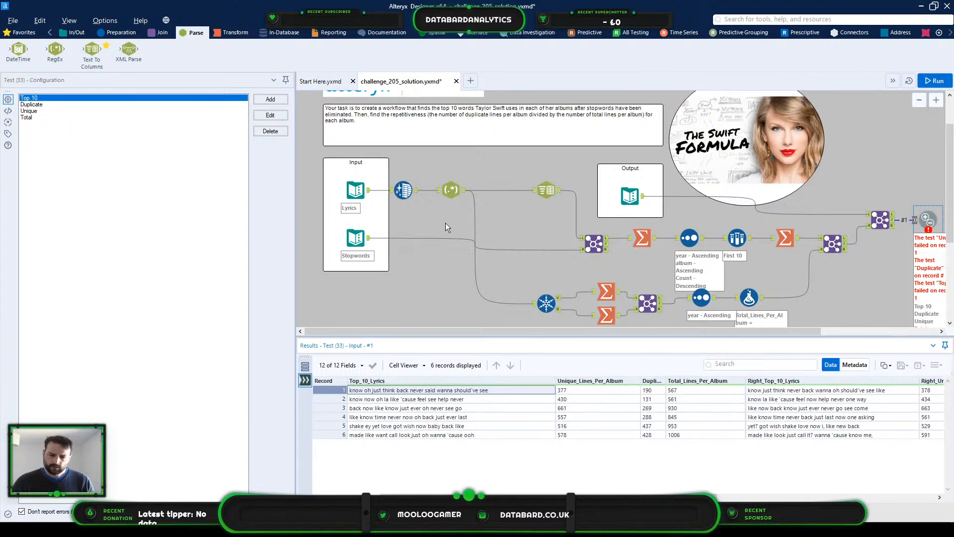
Step: Undo the edits back to the layout with the lyric Formula, delete the disconnected RegEx tool and rerun the workflow
click(502, 164)
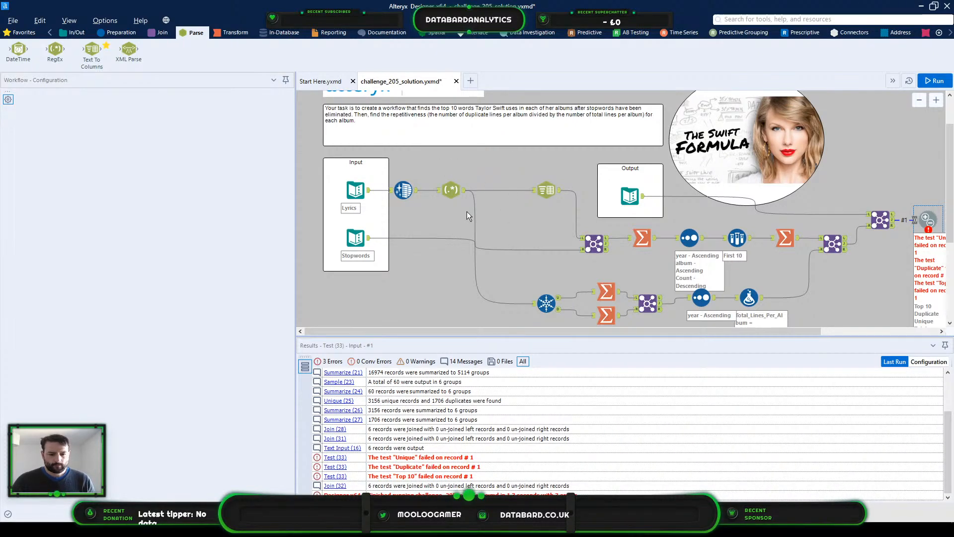
key(ctrl+z)
key(ctrl+z)
key(ctrl+z)
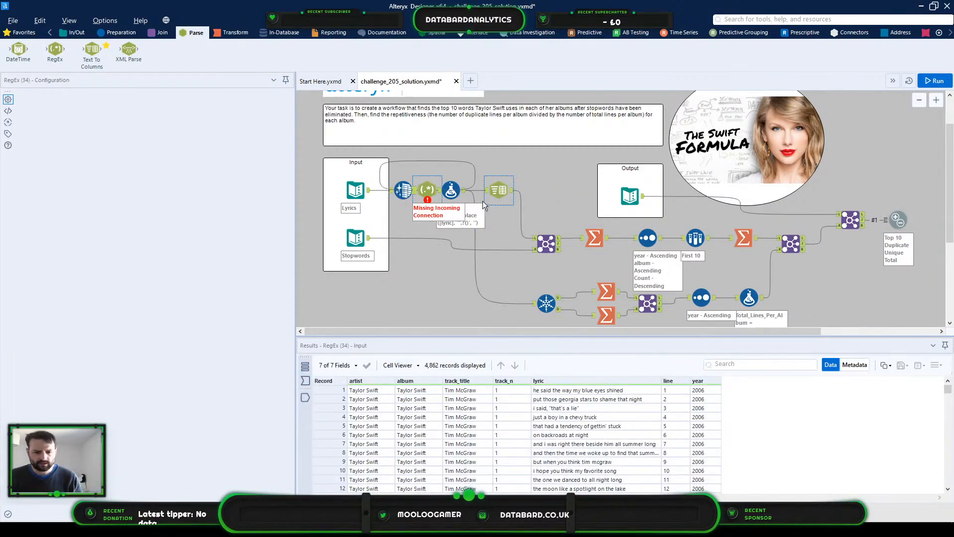
key(ctrl+z)
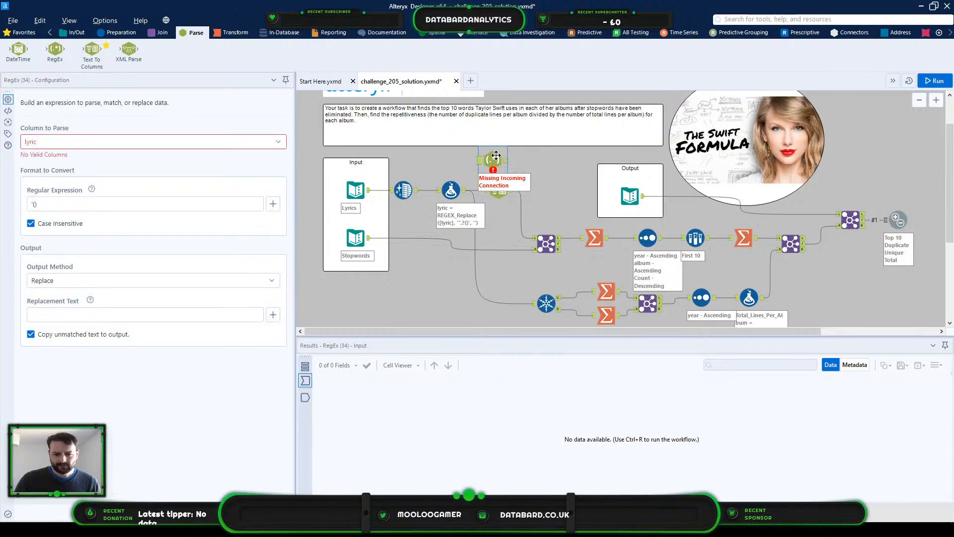
key(Delete)
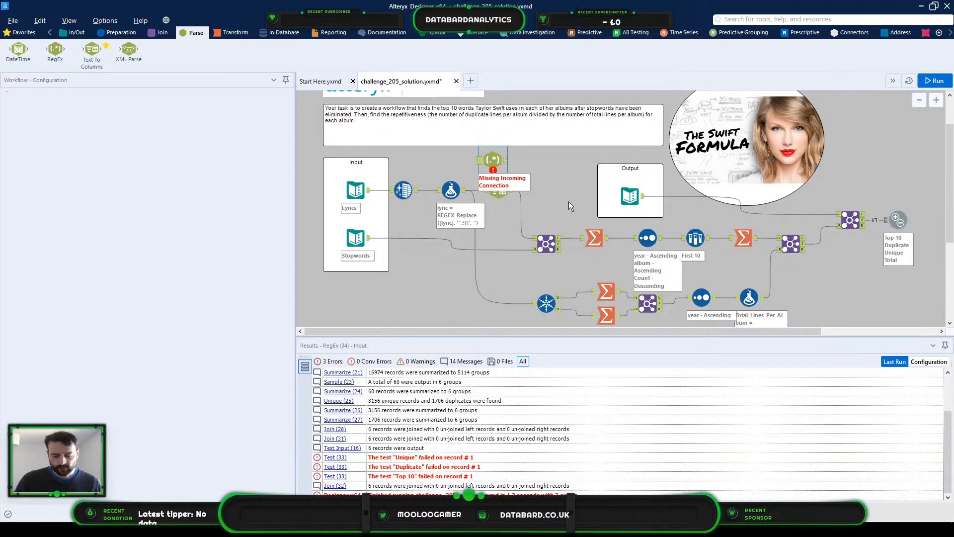
key(ctrl+r)
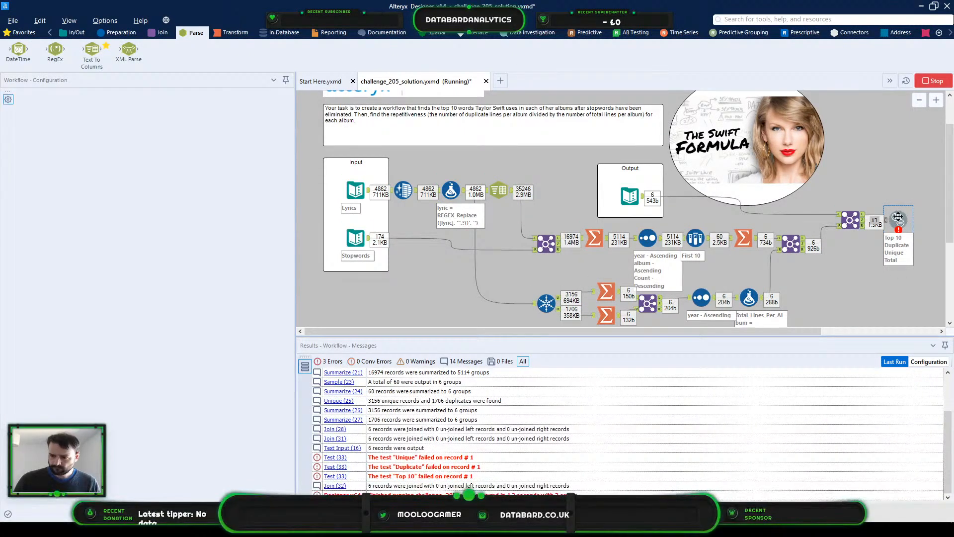
Step: Shorten the Formula's REGEX_Replace pattern to ",? and run the workflow to check the Test tool's messages
click(461, 193)
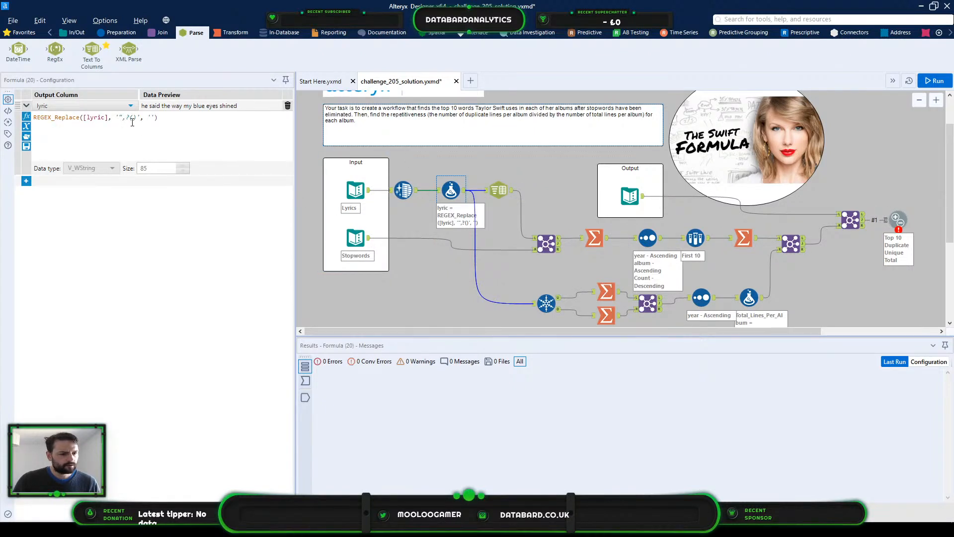
click(126, 117)
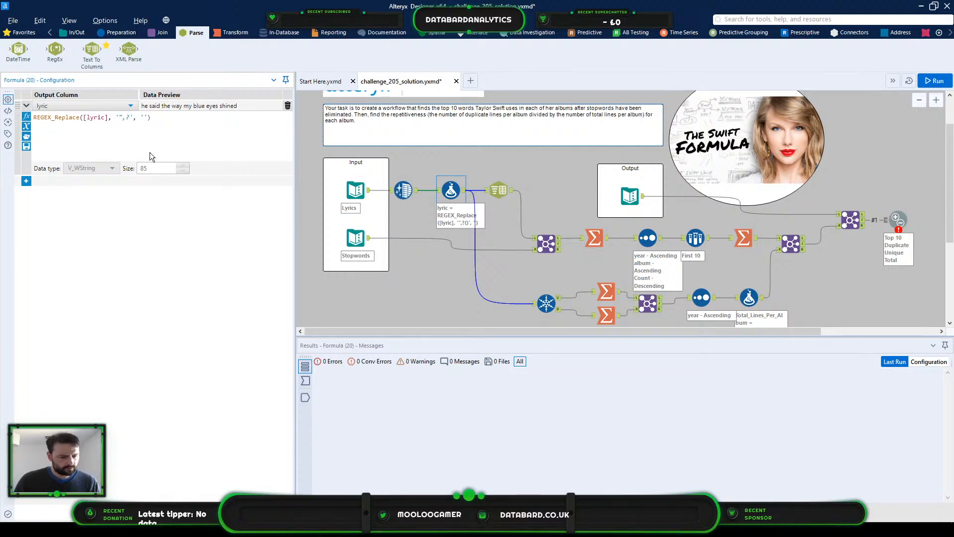
key(ctrl+r)
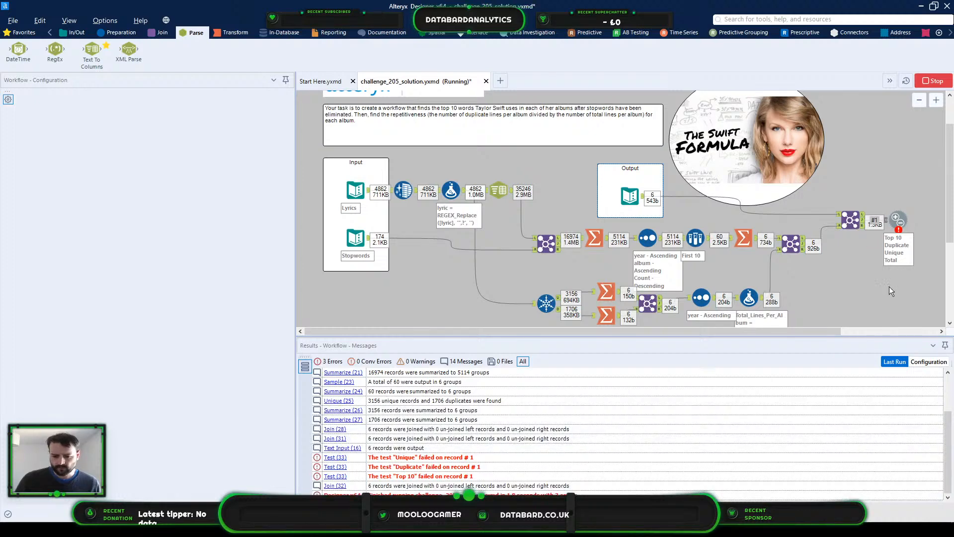
click(910, 227)
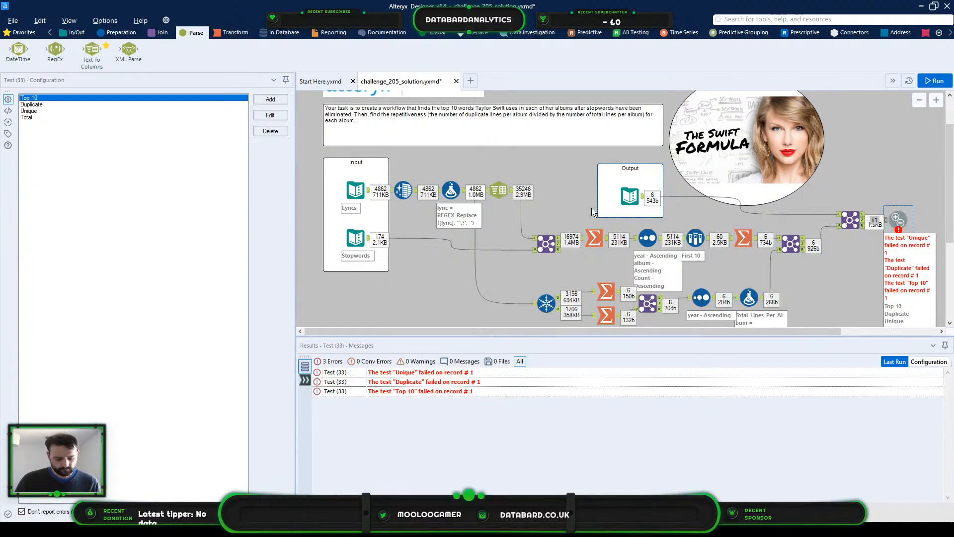
Step: Change the lyric Formula's REGEX_Replace pattern to ",() without the question mark
click(450, 190)
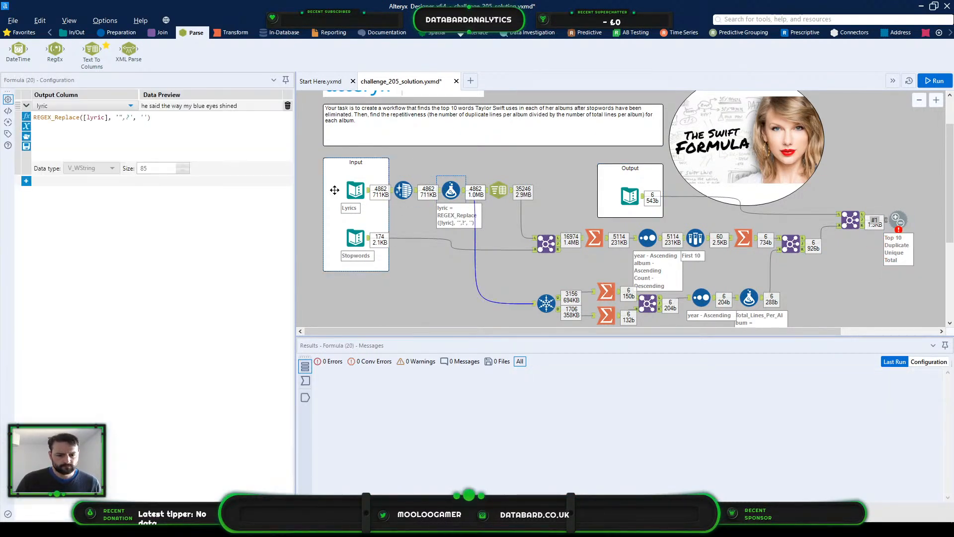
click(126, 118)
key(BackSpace)
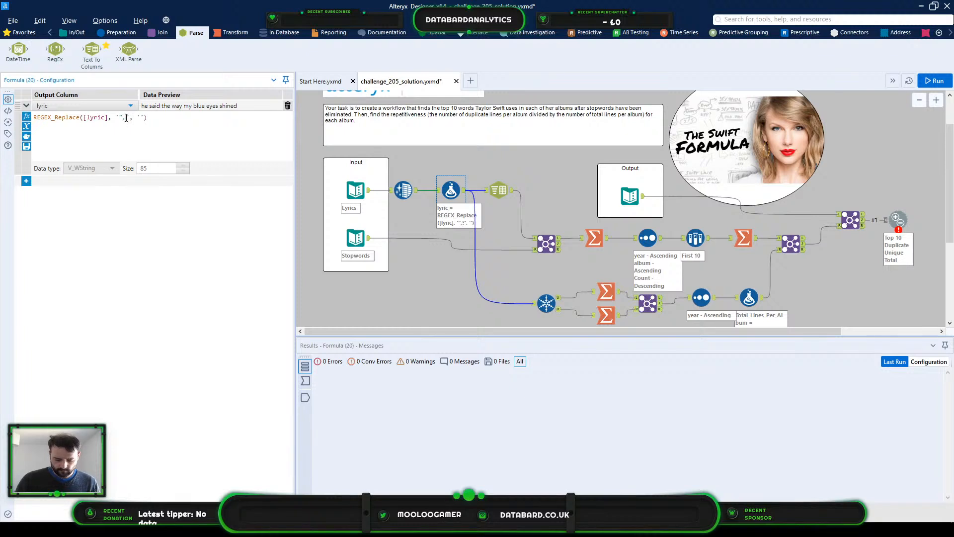
Step: Add a second lyric expression to the Formula, Replace([lyric], '?', ''), from the recent expressions and run the workflow
click(25, 180)
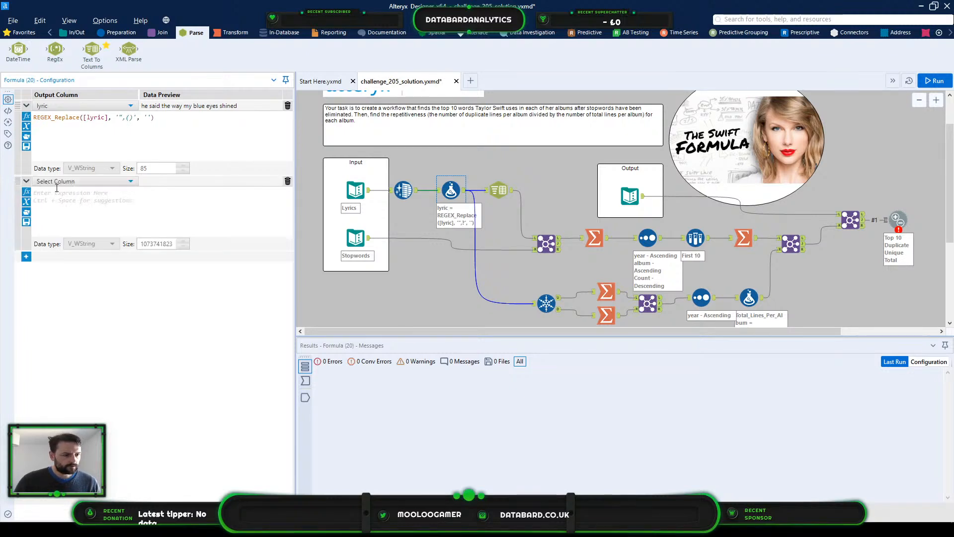
click(59, 182)
click(67, 251)
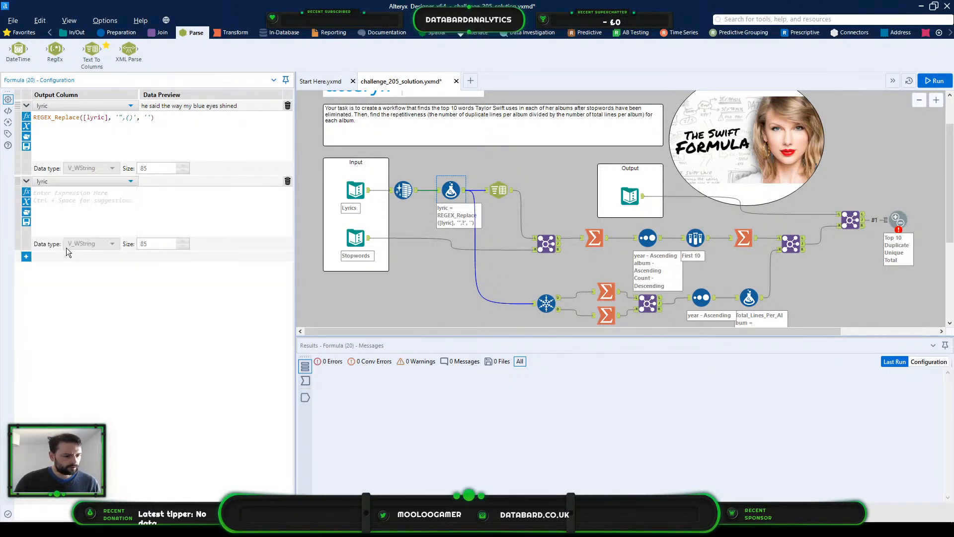
click(23, 213)
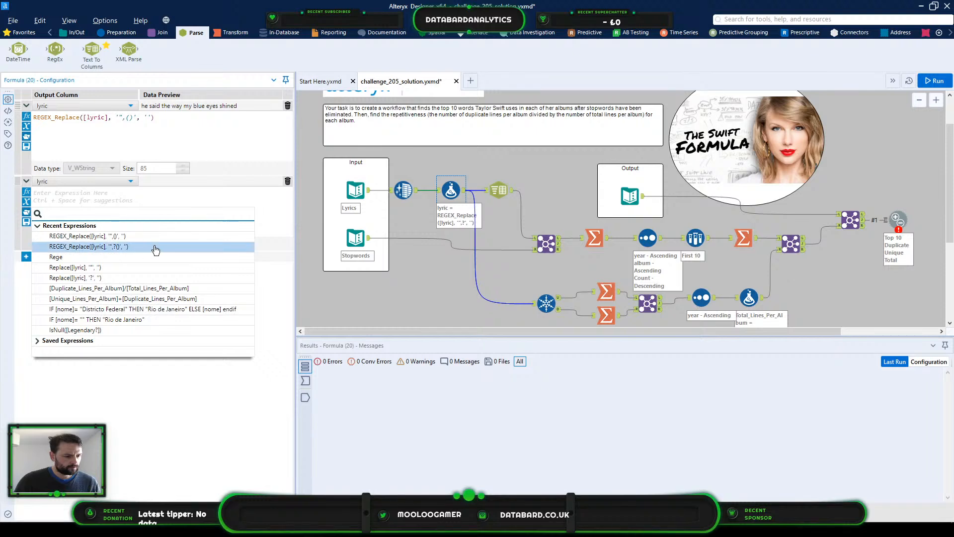
click(155, 278)
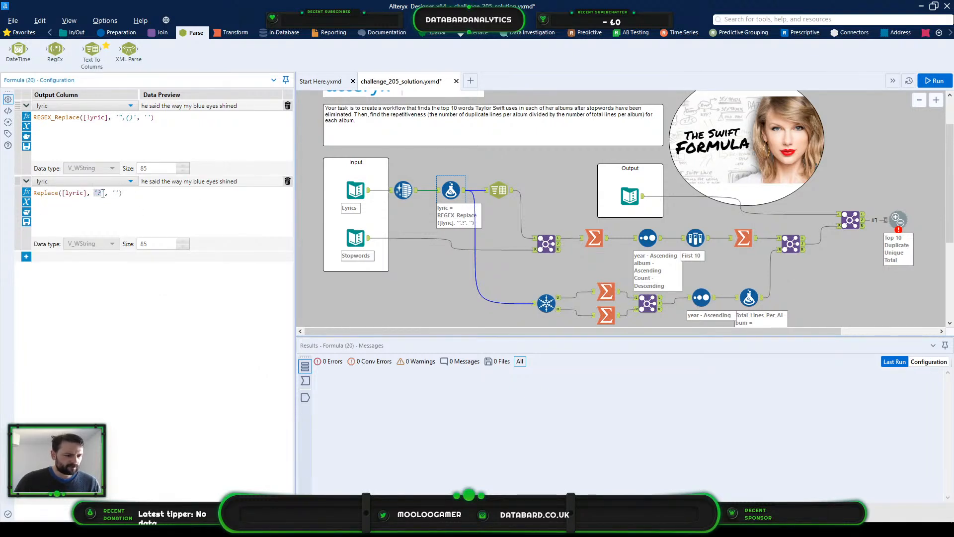
key(ctrl+r)
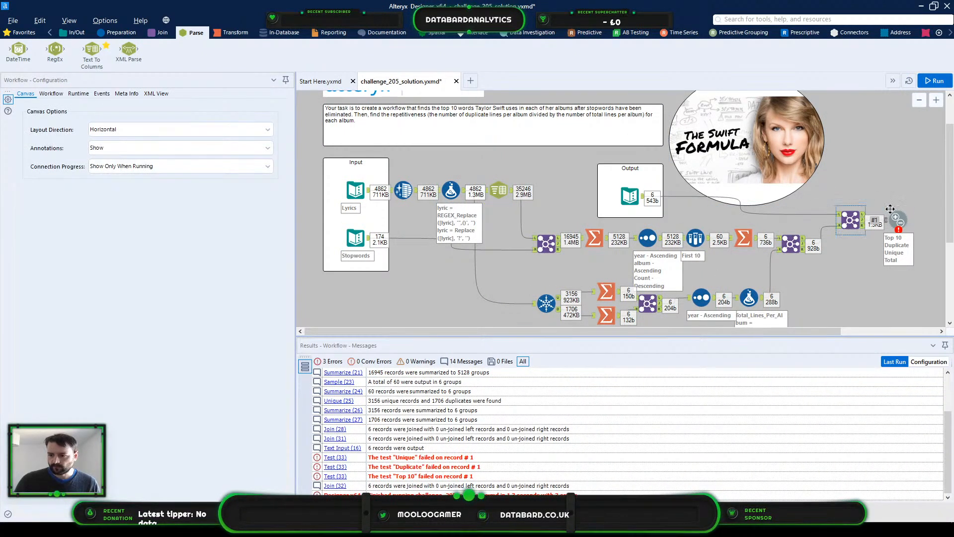
Step: Escape the brackets in the first lyric expression and add an escaped question mark, making the REGEX_Replace pattern ",\(\)\?
click(451, 190)
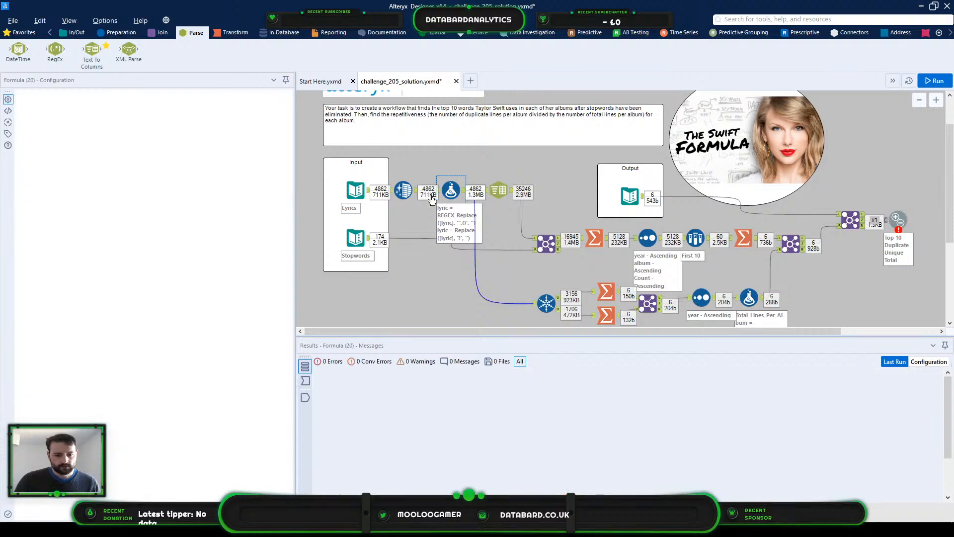
click(126, 120)
text(\()', ''))
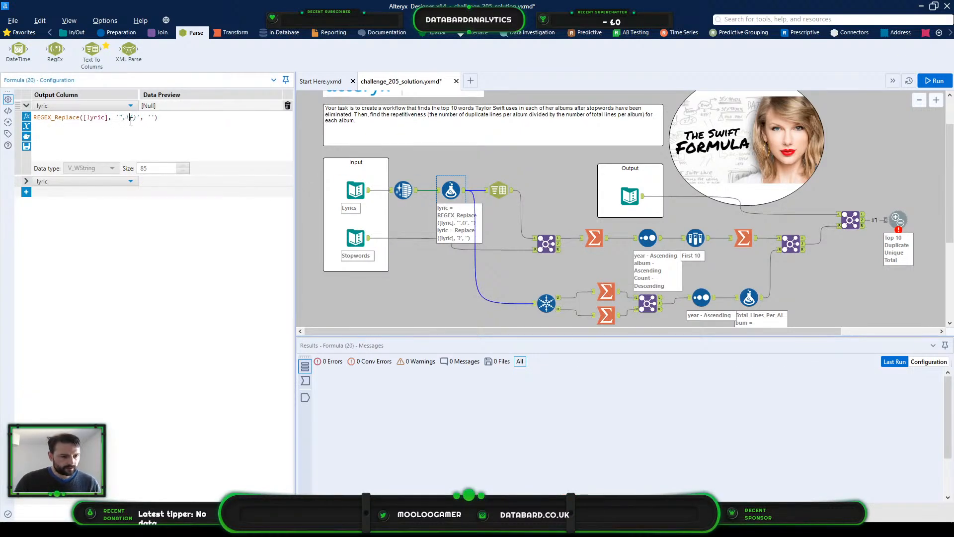
key(Right)
text(\)
key(Right)
text(\)
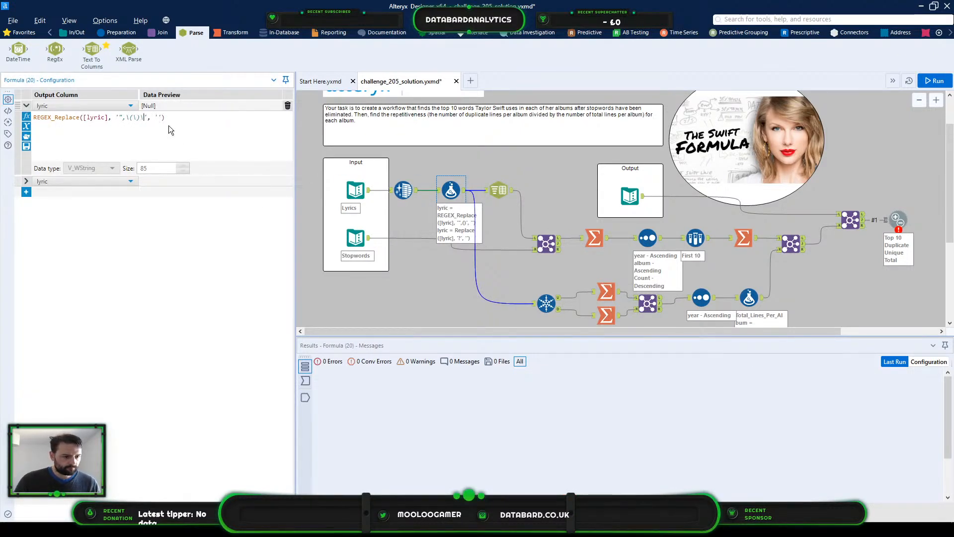
text(?)
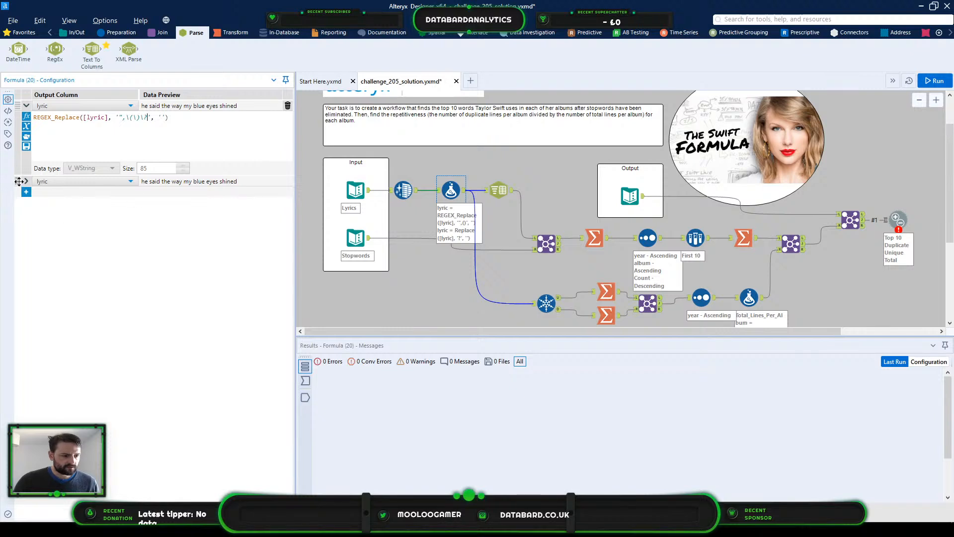
Step: Delete the Formula's second lyric expression and rerun the workflow to view the Test tool's incoming data
click(287, 181)
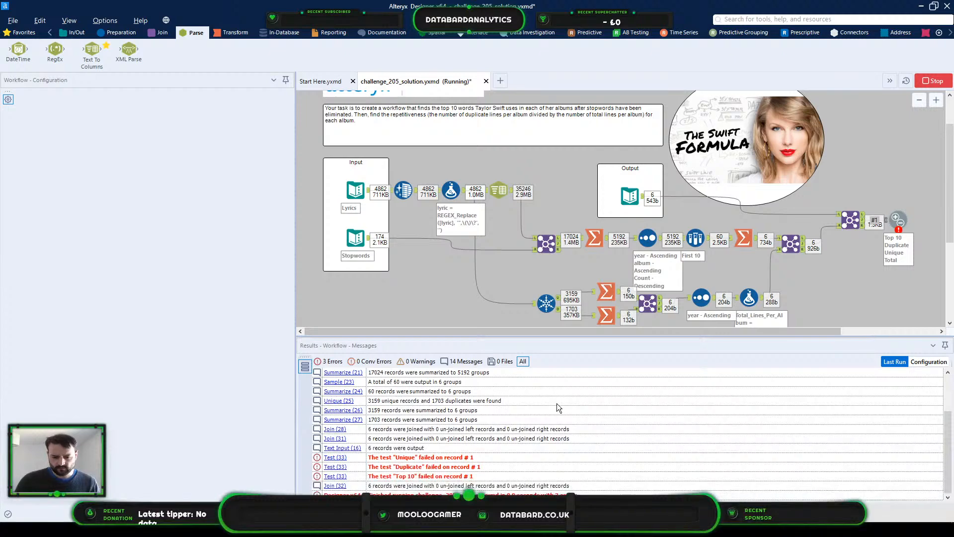
click(896, 220)
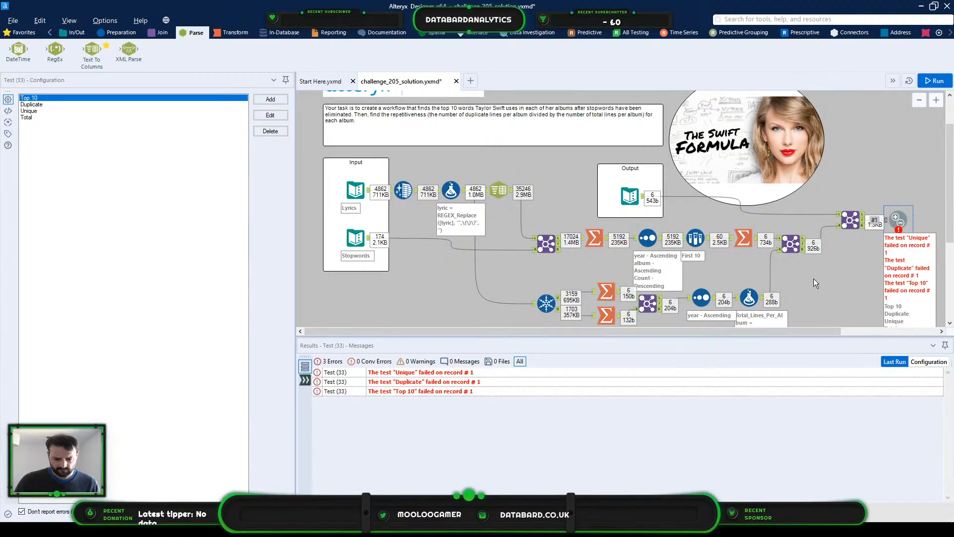
click(305, 379)
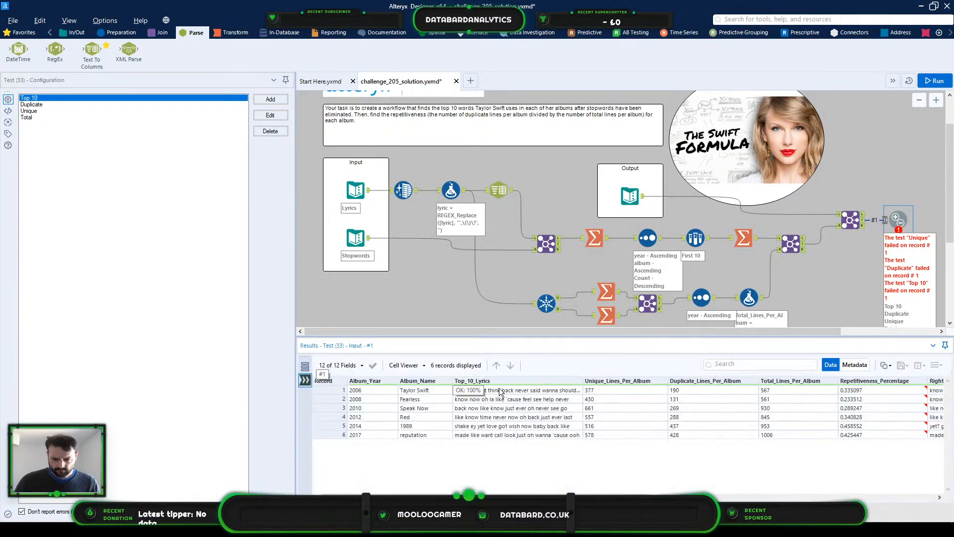
Step: Compare the Top_10_Lyrics values with Right_Top_10_Lyrics in the Test tool's input, widening the expected-lyrics column to show its full text
click(556, 392)
drag(550, 497, 639, 497)
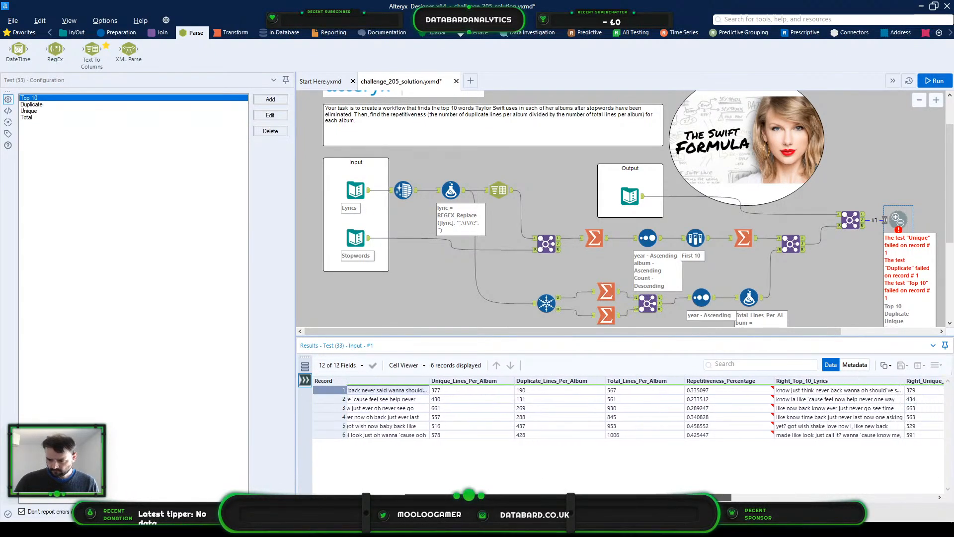
click(901, 382)
click(868, 454)
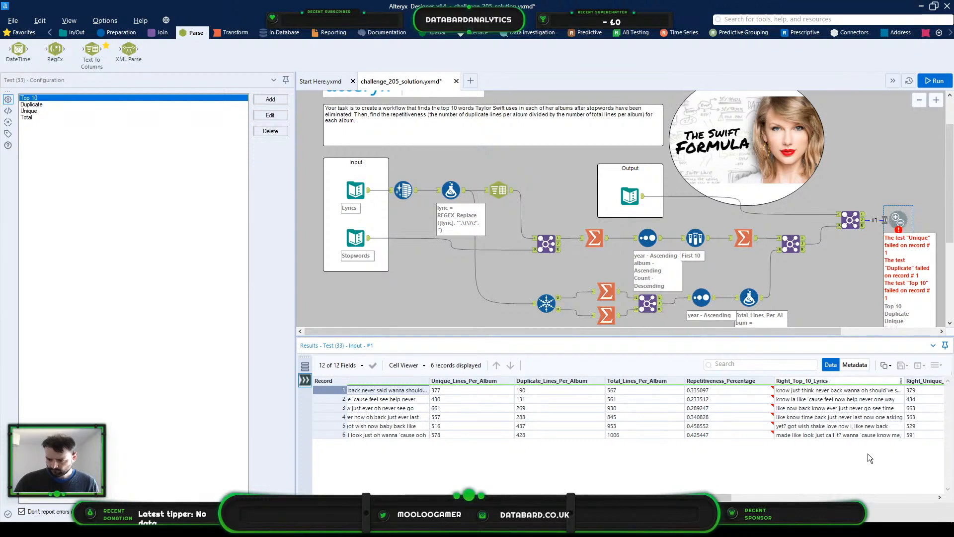
click(910, 381)
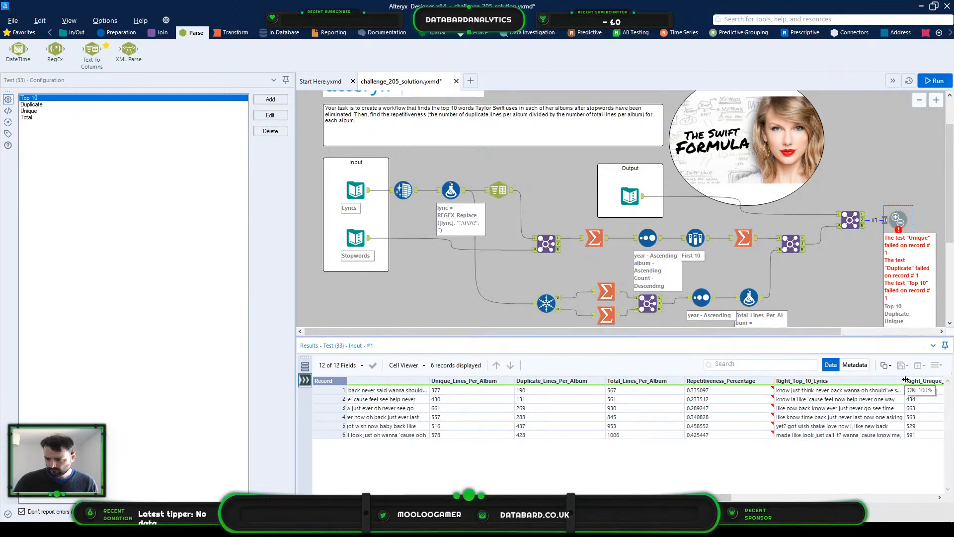
double_click(906, 380)
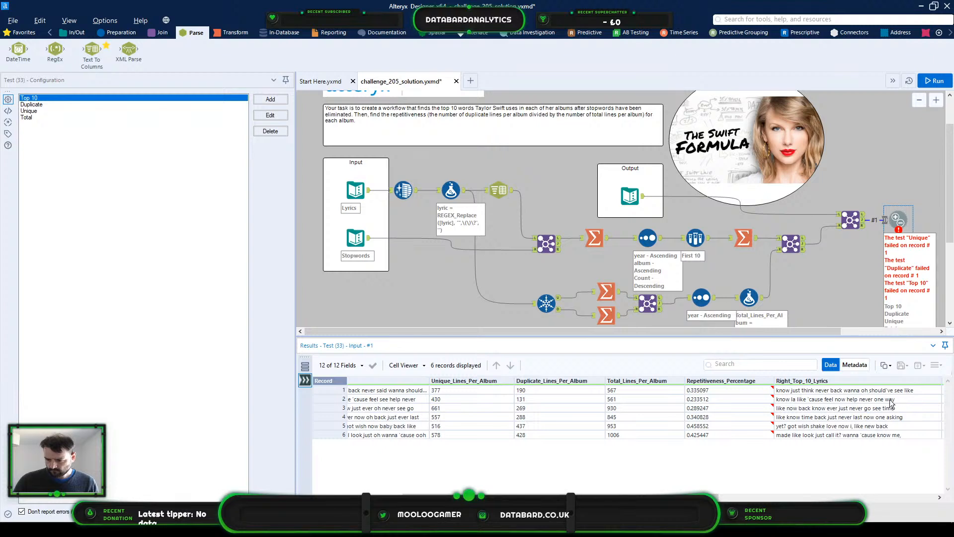
drag(698, 497, 673, 497)
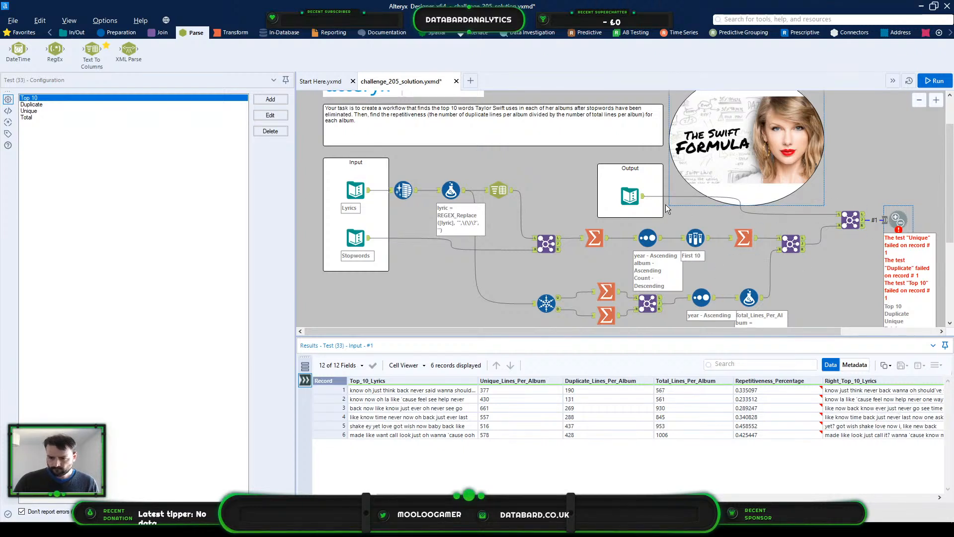
Step: Filter the input of the Summarize tool after the First 10 Sample to year = 2006 and examine its top lyric words
click(743, 237)
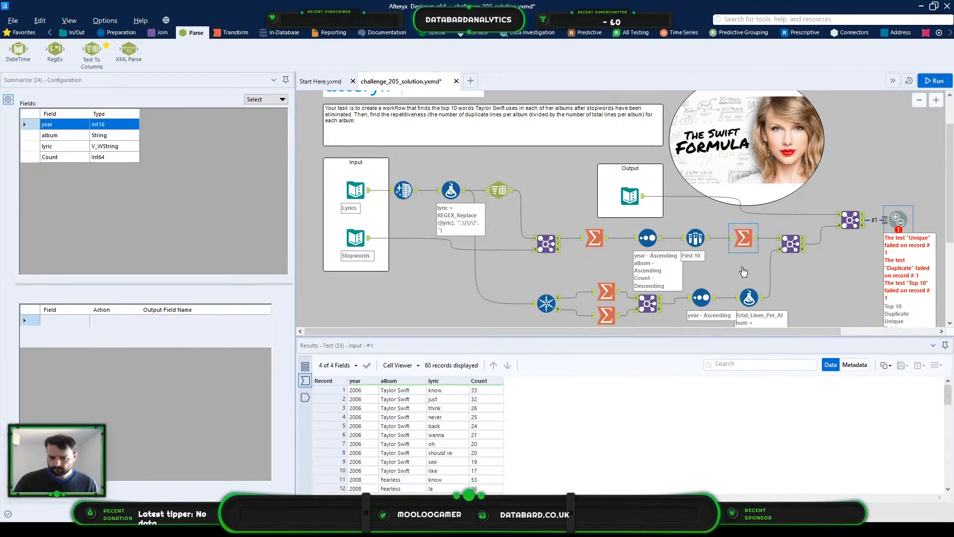
click(376, 381)
click(390, 398)
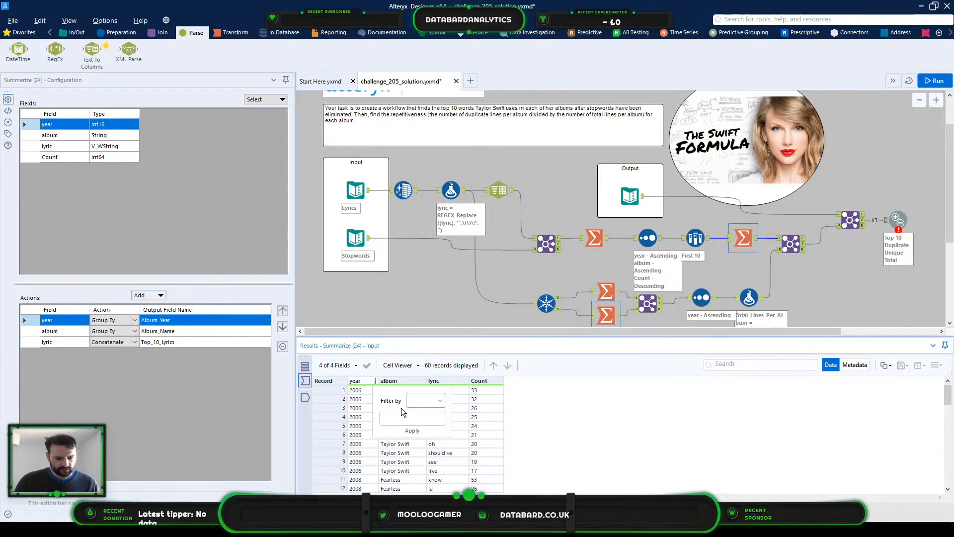
click(410, 420)
text(2006)
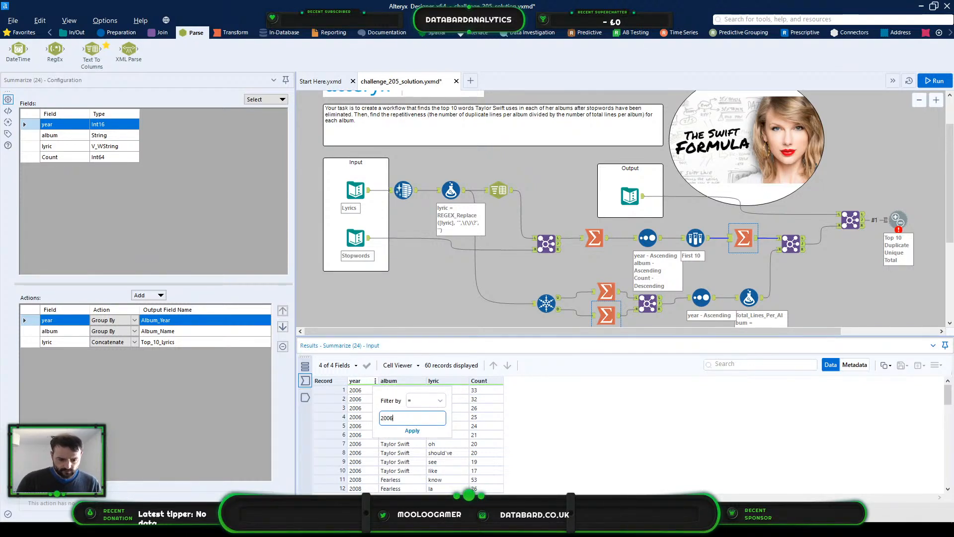
key(Return)
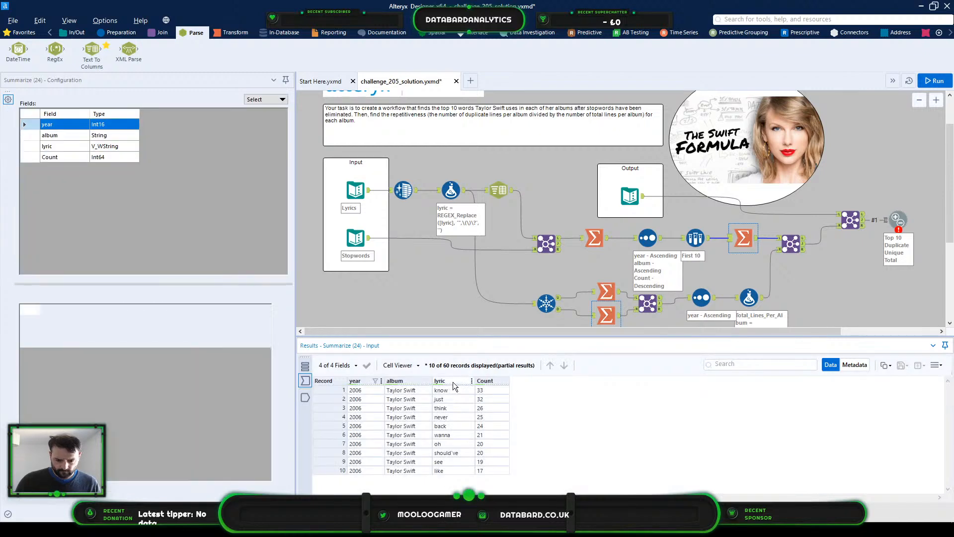
click(450, 443)
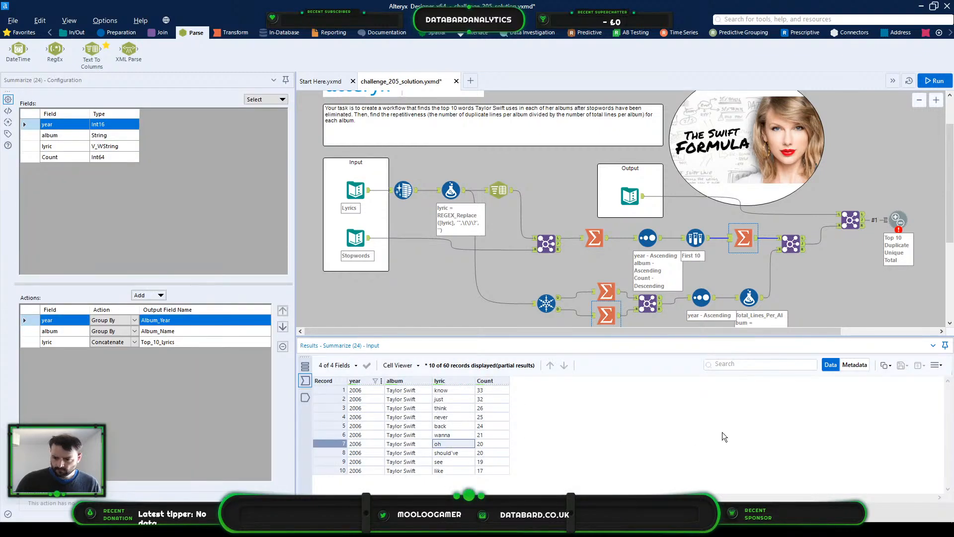
Step: Examine the lyric words in the output of the Summarize tool that counts words per album for leftover punctuation
click(594, 238)
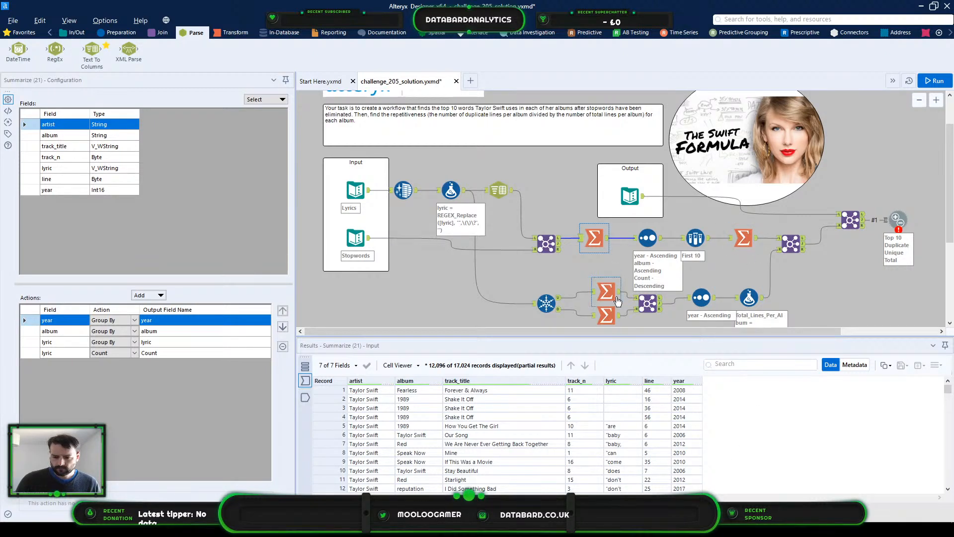
click(305, 397)
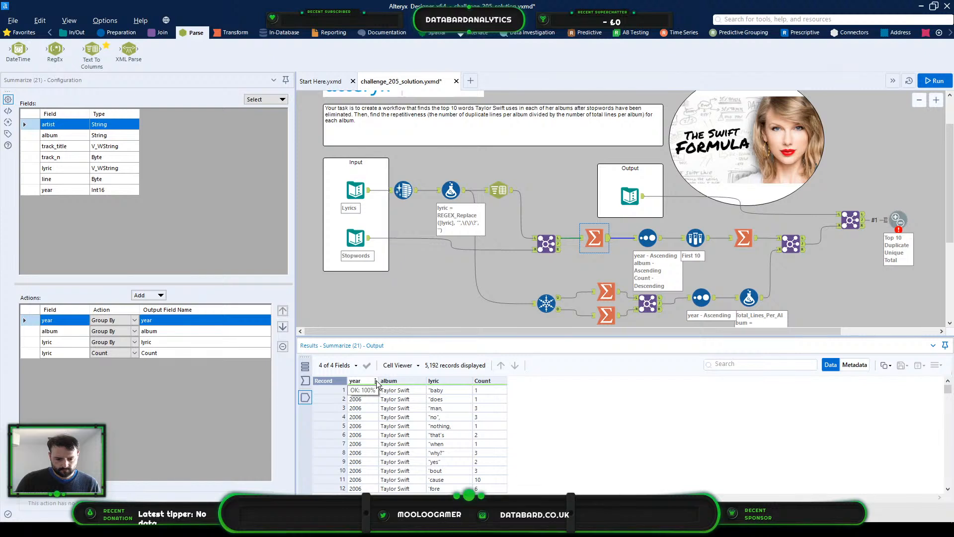
scroll(454, 392, down, 9)
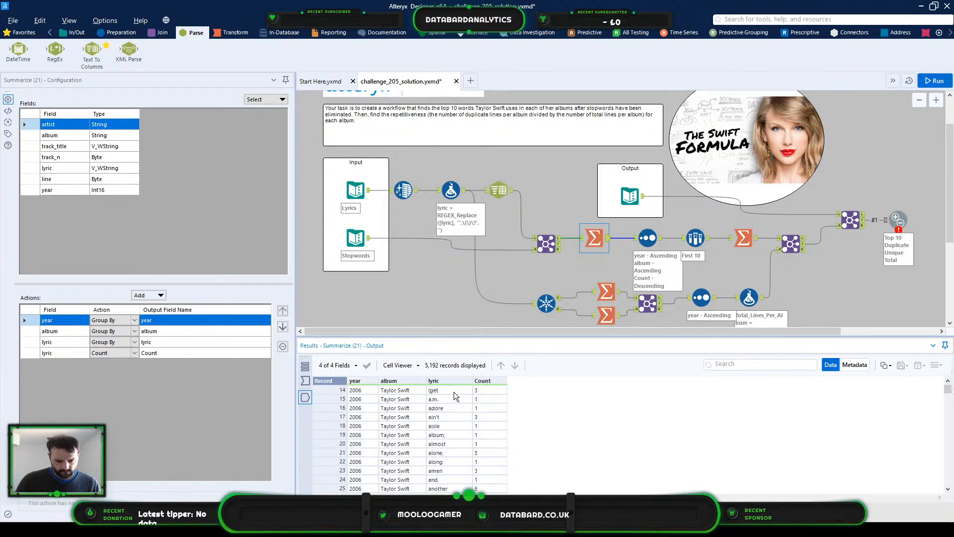
scroll(454, 391, up, 9)
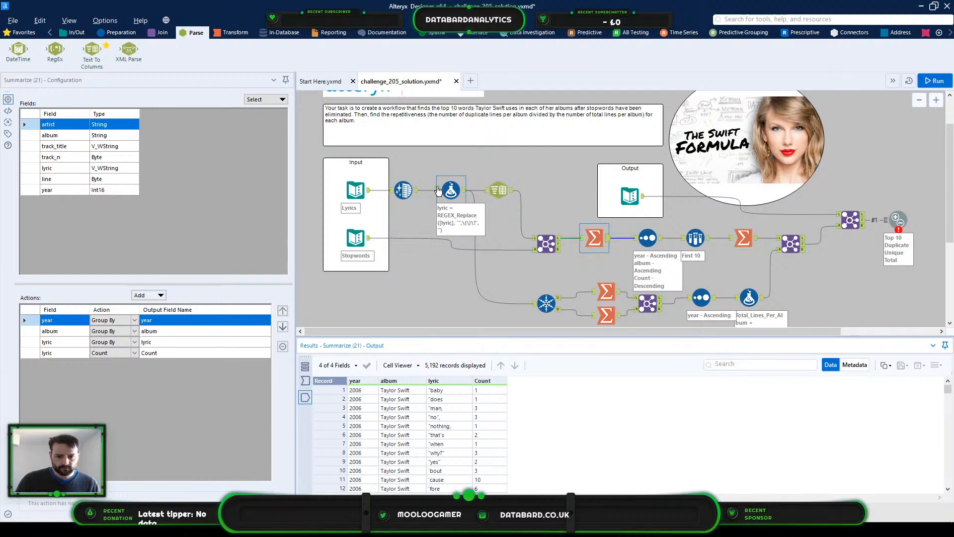
Step: Escape the double quote in the Formula's REGEX_Replace pattern, making it \",\(\)\?, and rerun the workflow to check the word-count Summarize output
click(454, 226)
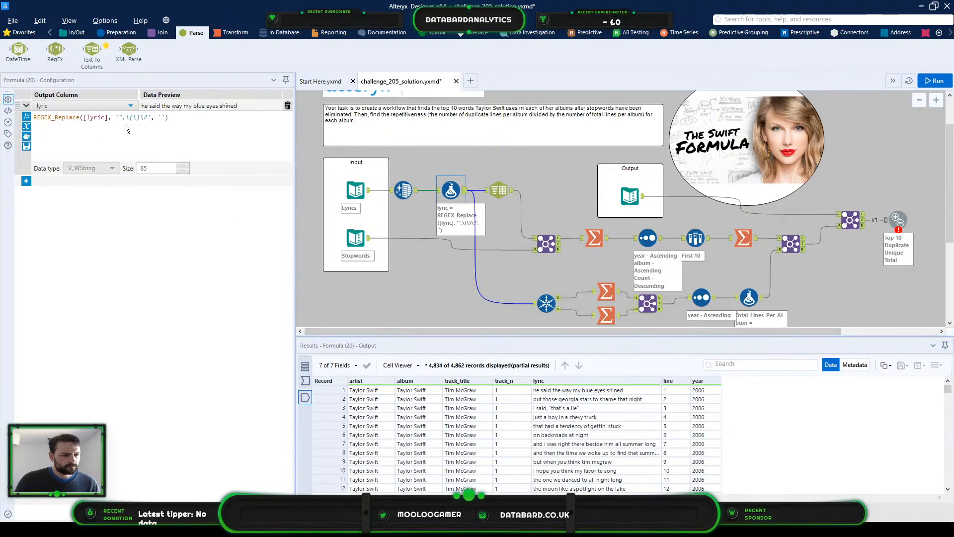
click(119, 118)
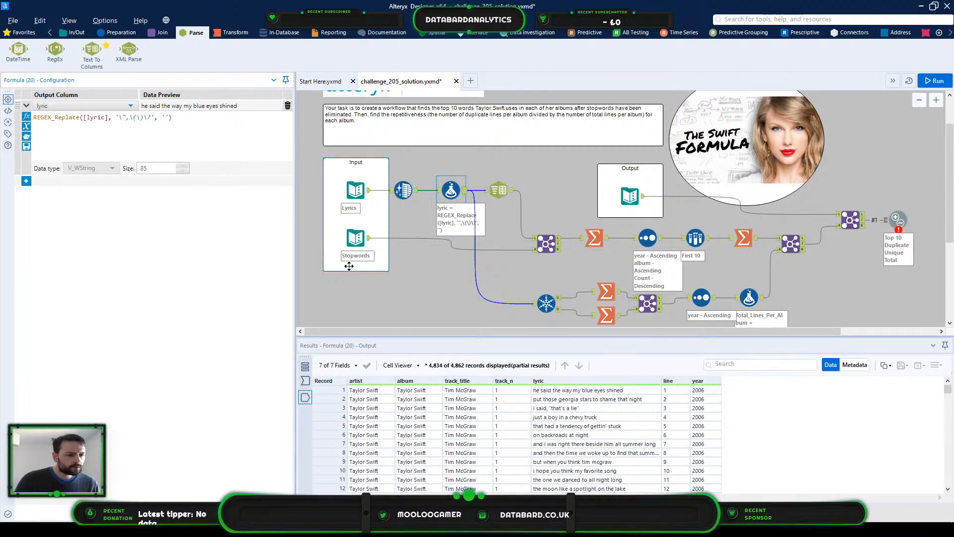
click(930, 81)
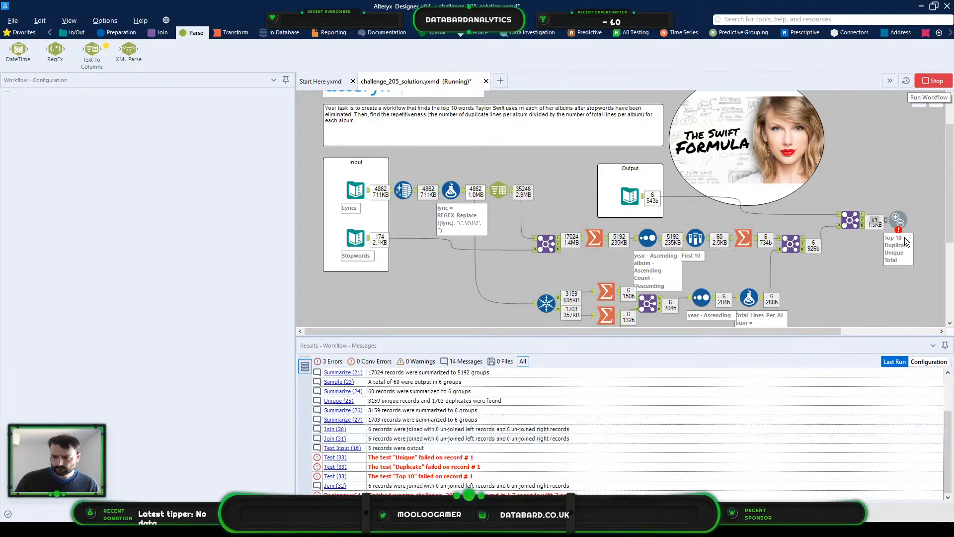
click(594, 238)
click(305, 396)
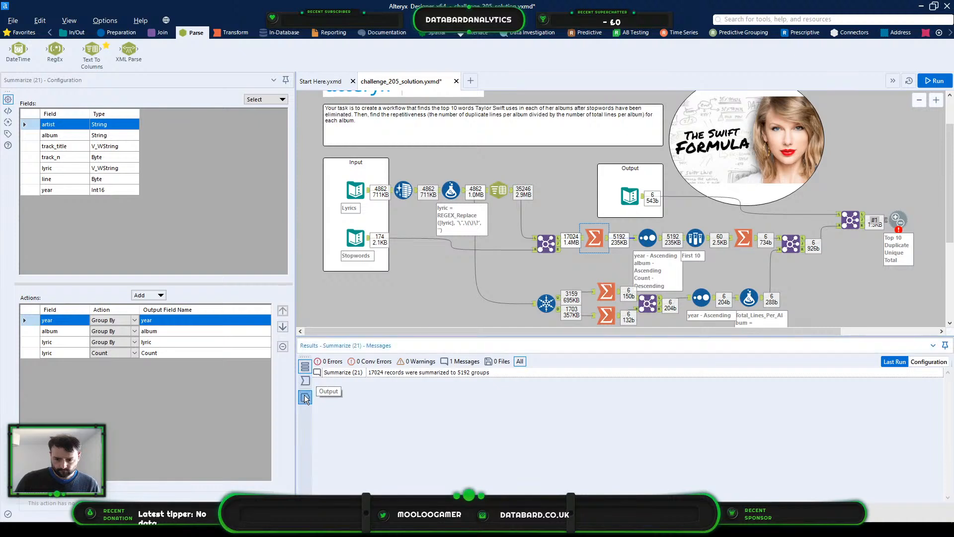
click(444, 392)
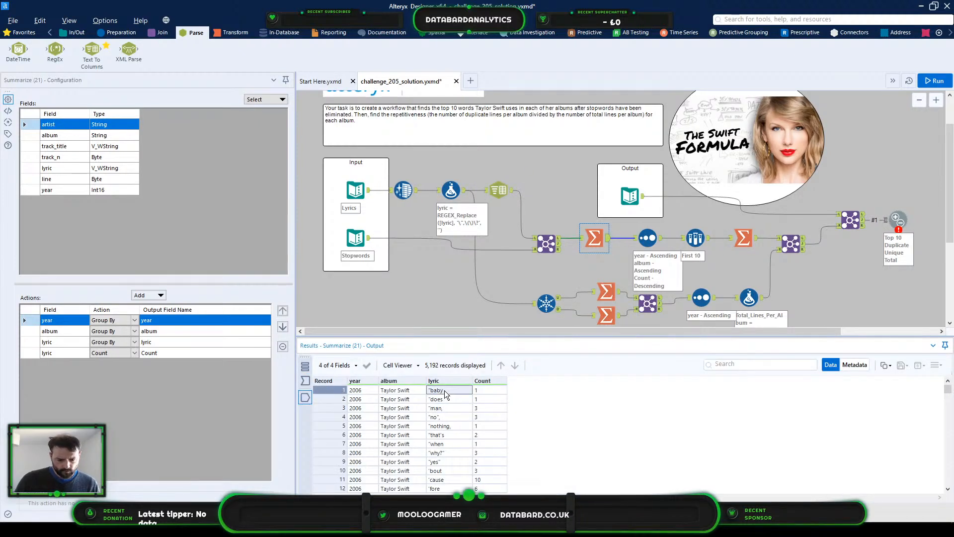
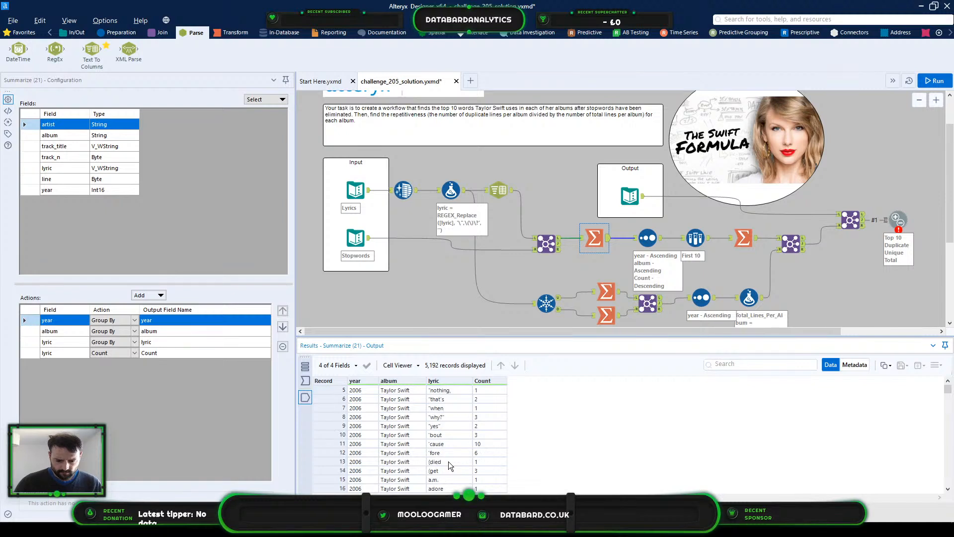
Step: Replace the Formula's REGEX_Replace expression with the recent expression Replace([lyric], '?', '')
click(454, 190)
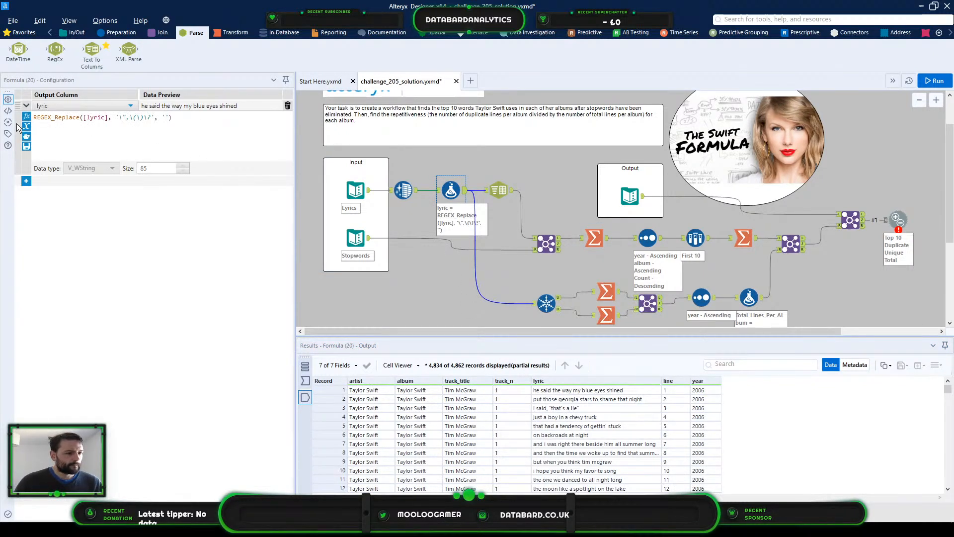
click(27, 139)
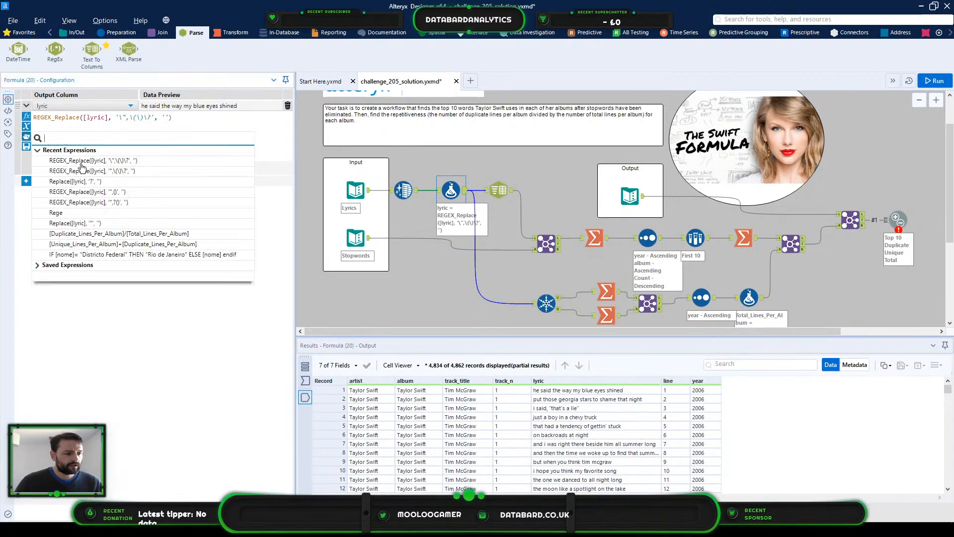
click(135, 182)
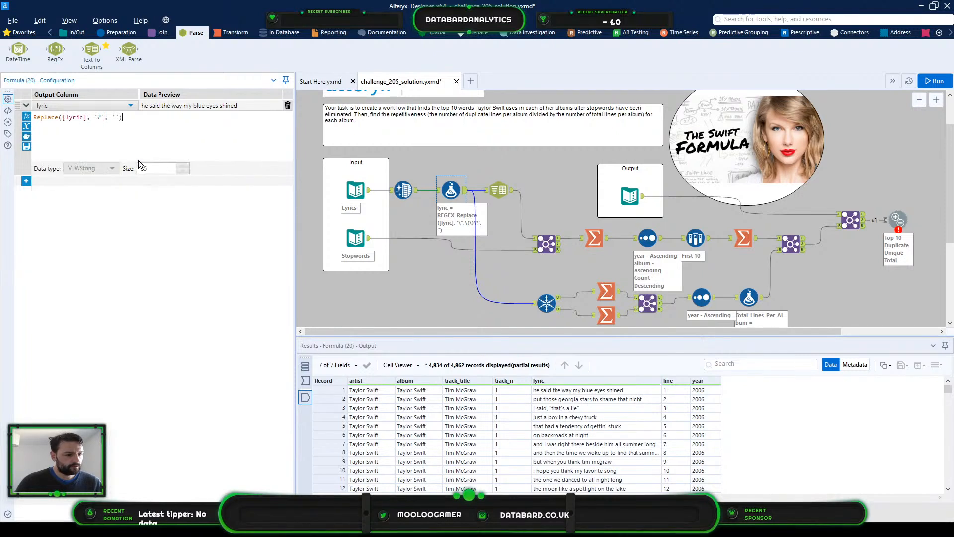
Step: Add a second expression for the lyric column using the recent expression Replace([lyric], '"', '')
click(26, 181)
click(65, 182)
click(73, 255)
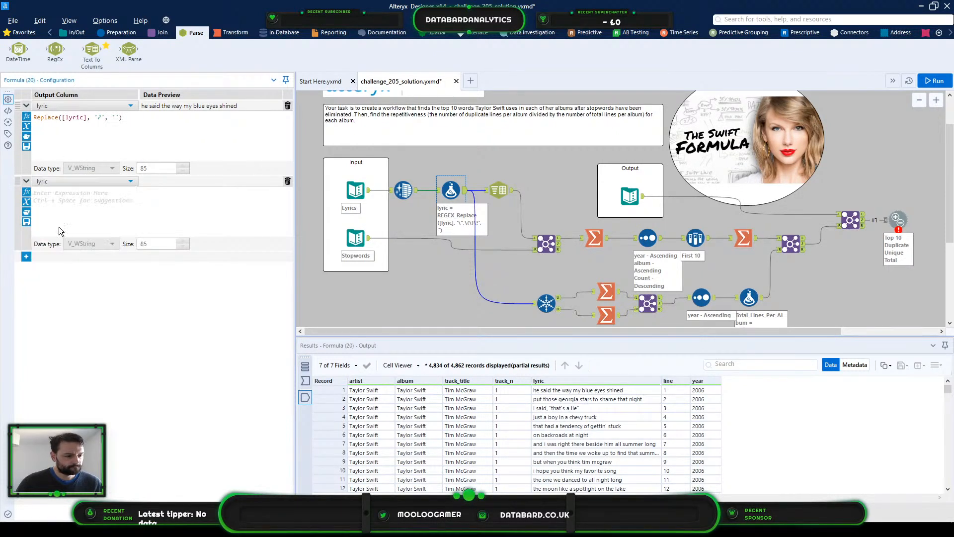
click(27, 195)
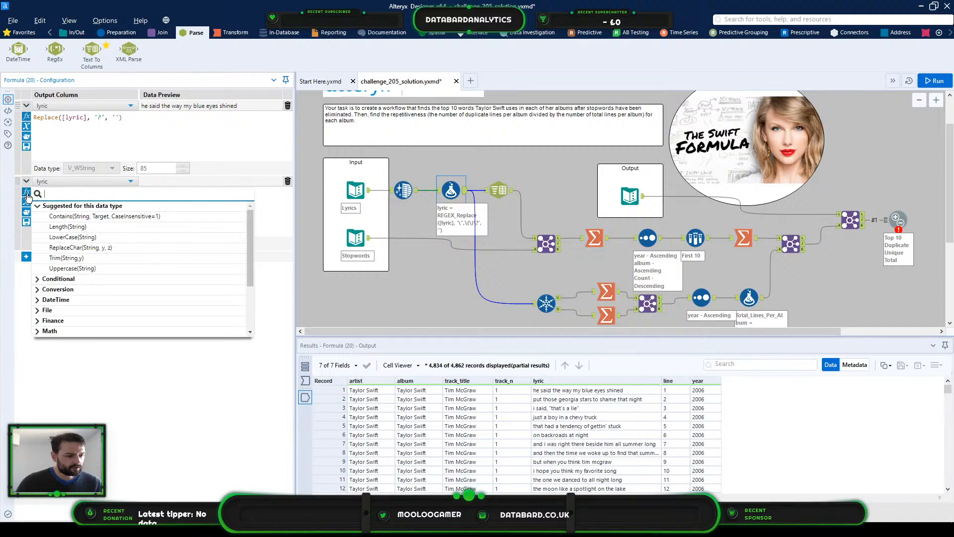
click(27, 195)
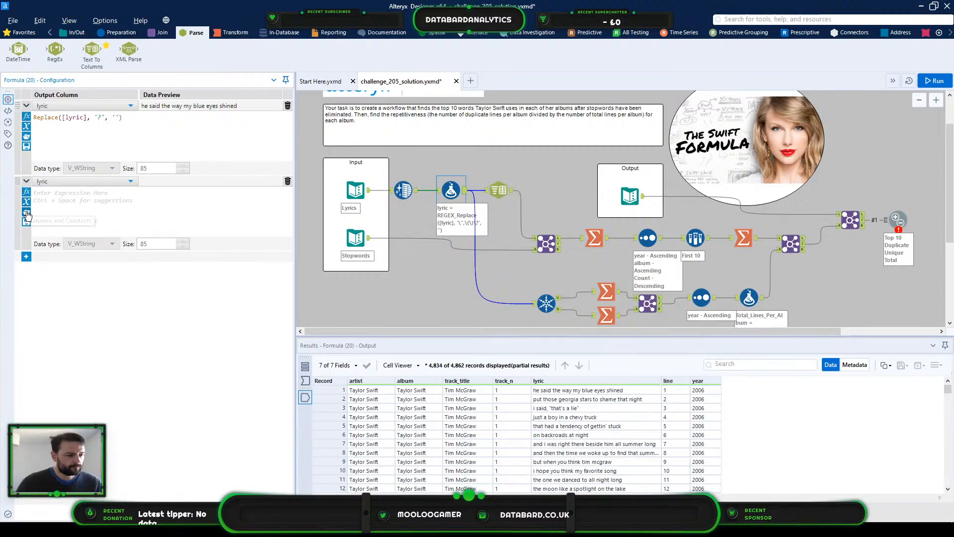
click(26, 212)
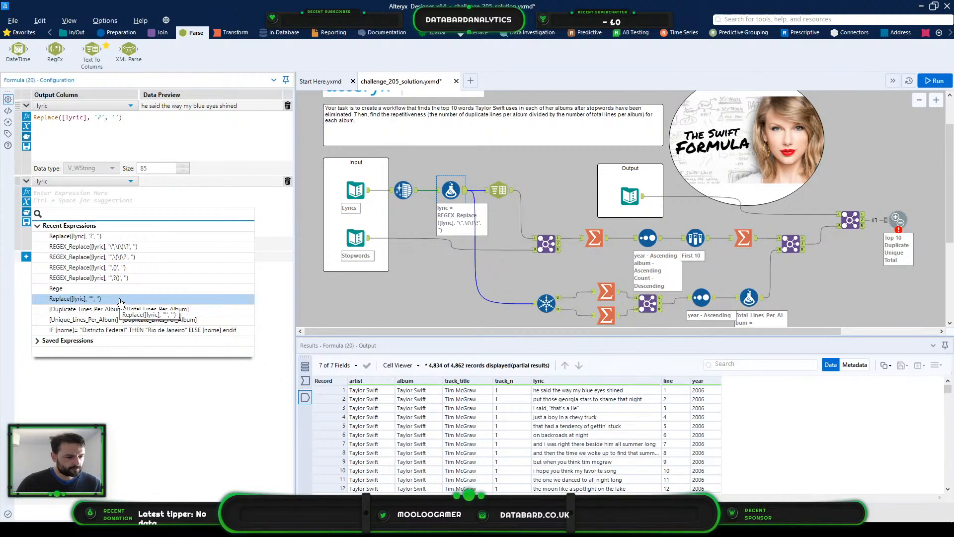
click(119, 298)
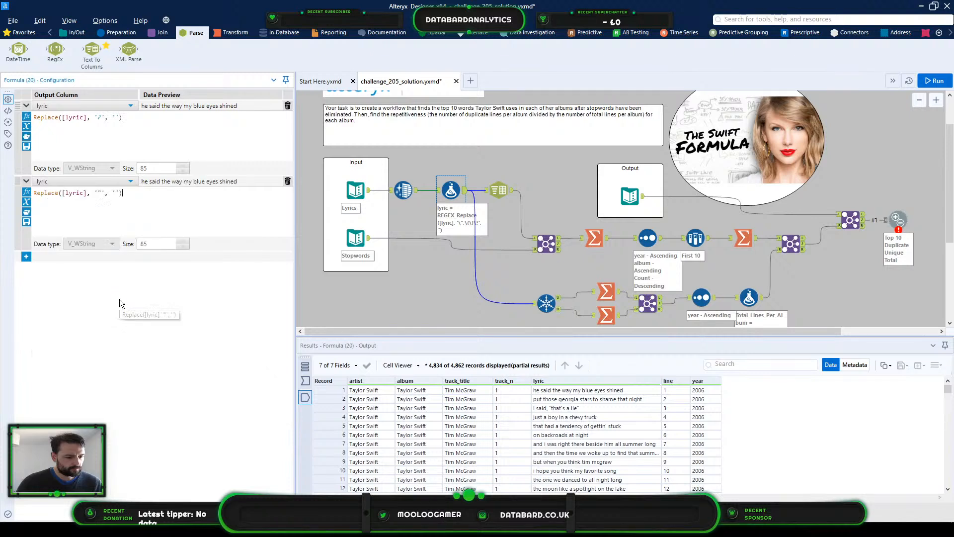
Step: Add a third expression for the lyric column using the recent REGEX_Replace expression with the pattern \",\(\)\?
click(26, 257)
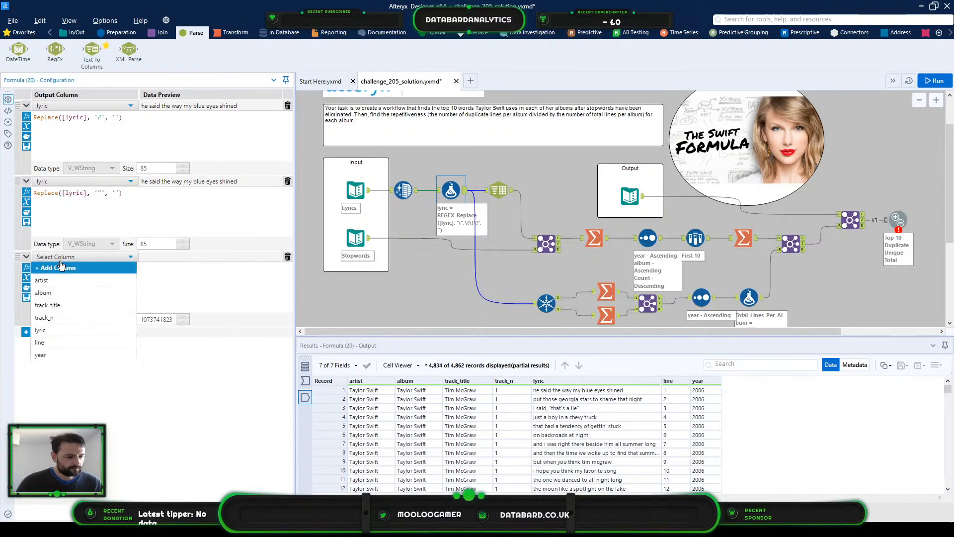
click(67, 256)
click(68, 257)
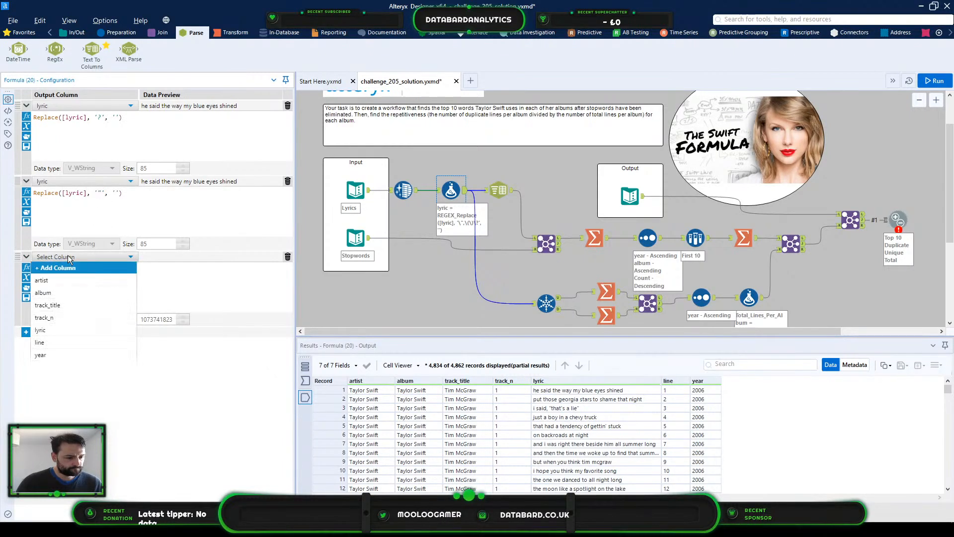
click(72, 330)
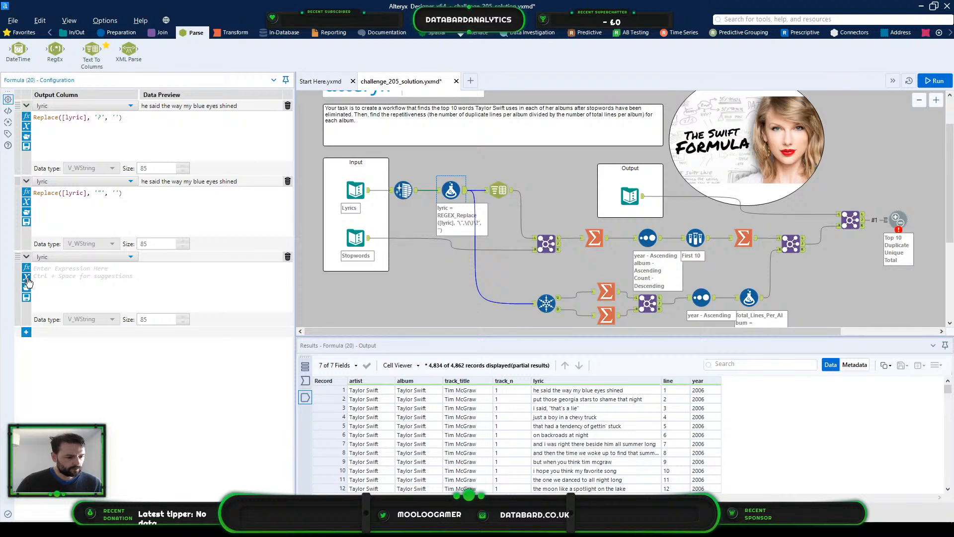
click(27, 279)
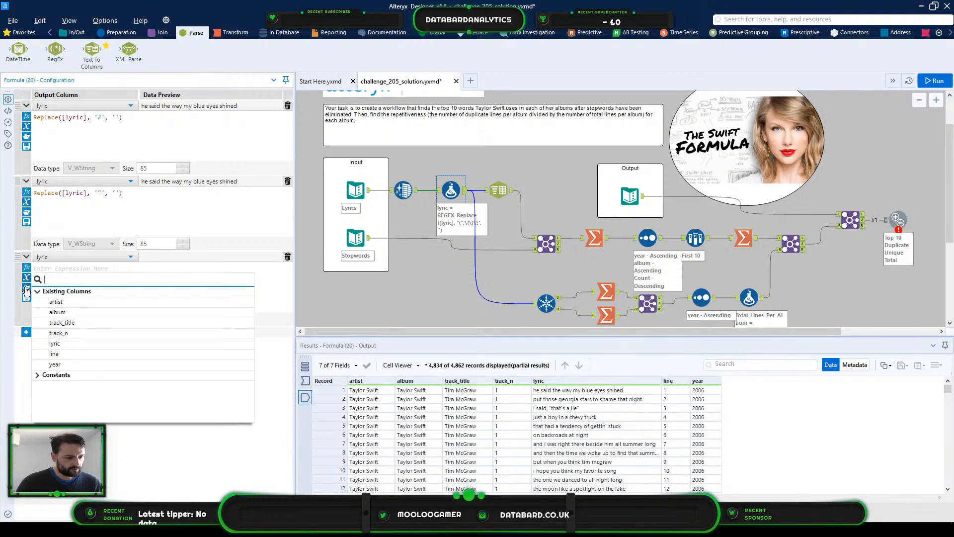
click(26, 289)
click(144, 329)
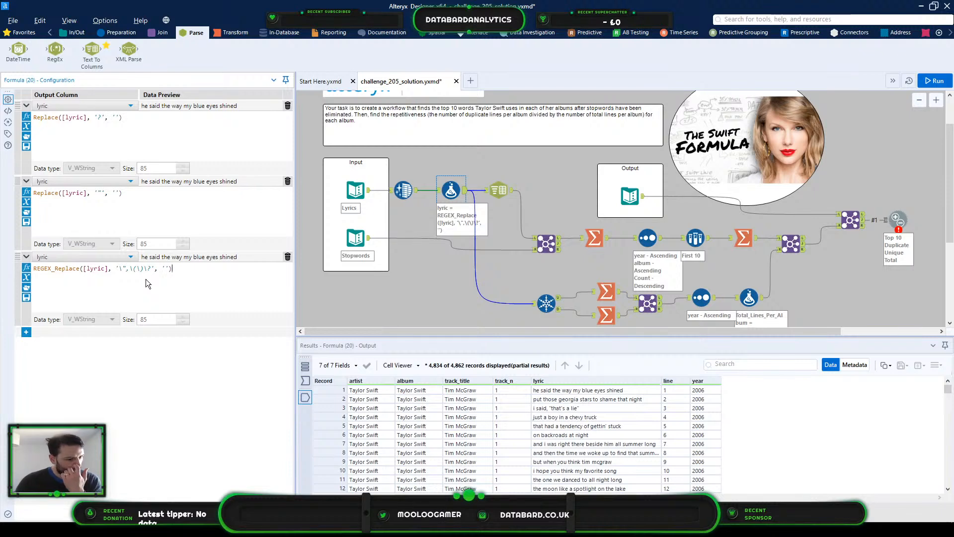
Step: Replace the third expression with a copy of the second one, changed to Replace([lyric], ',', '')
drag(120, 193, 31, 220)
key(ctrl+c)
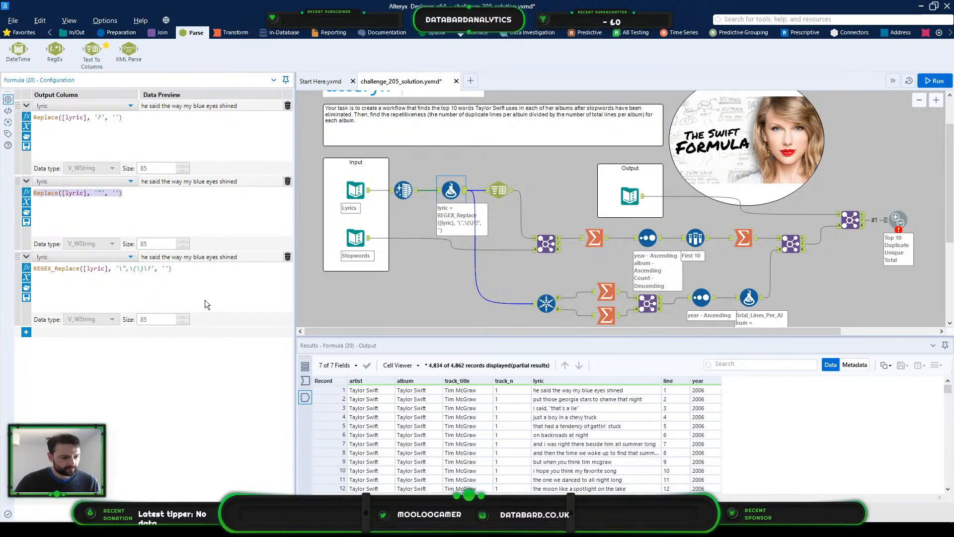
click(220, 273)
key(Return)
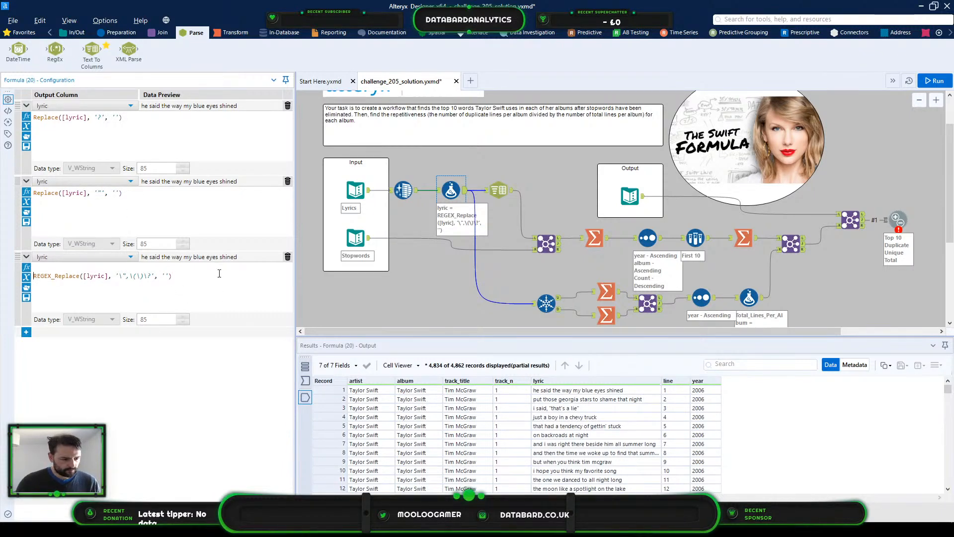
key(ctrl+v)
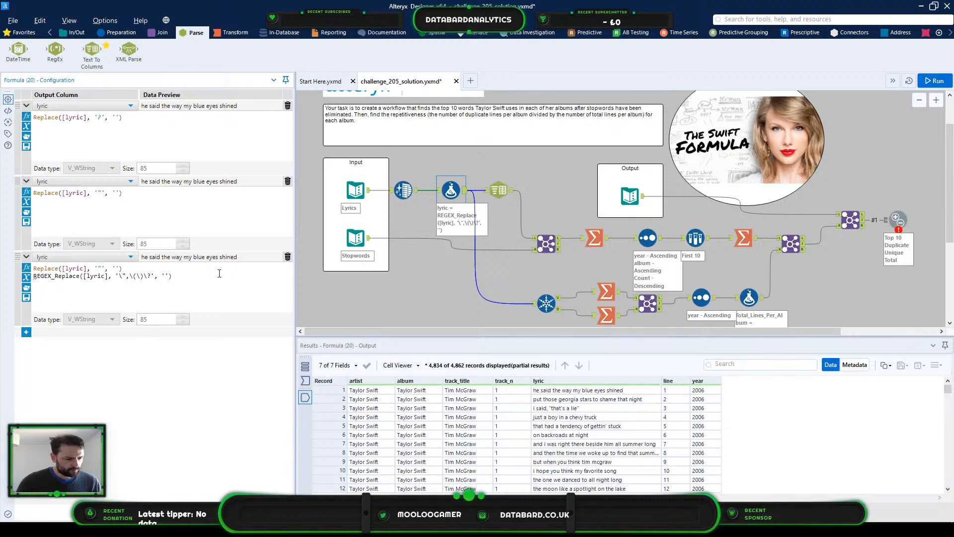
key(Delete)
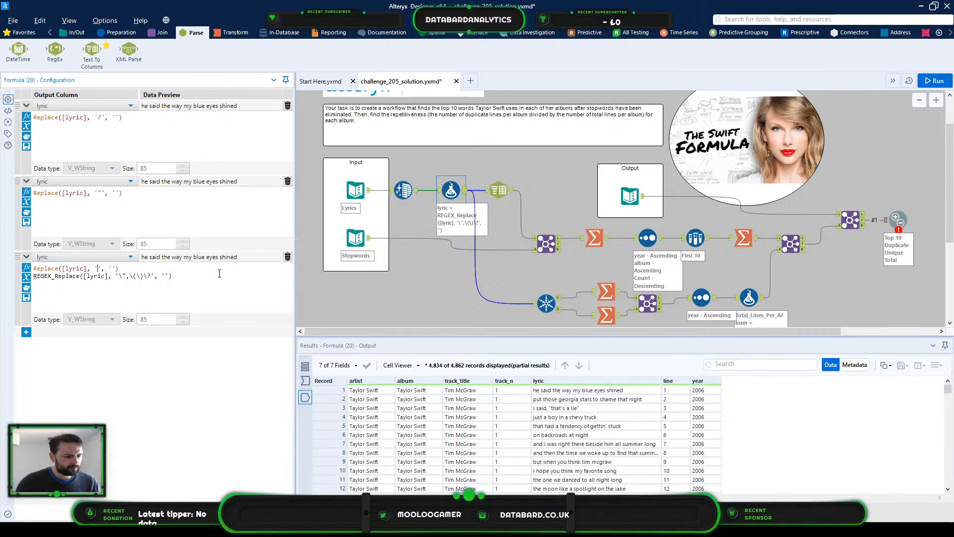
text(,)
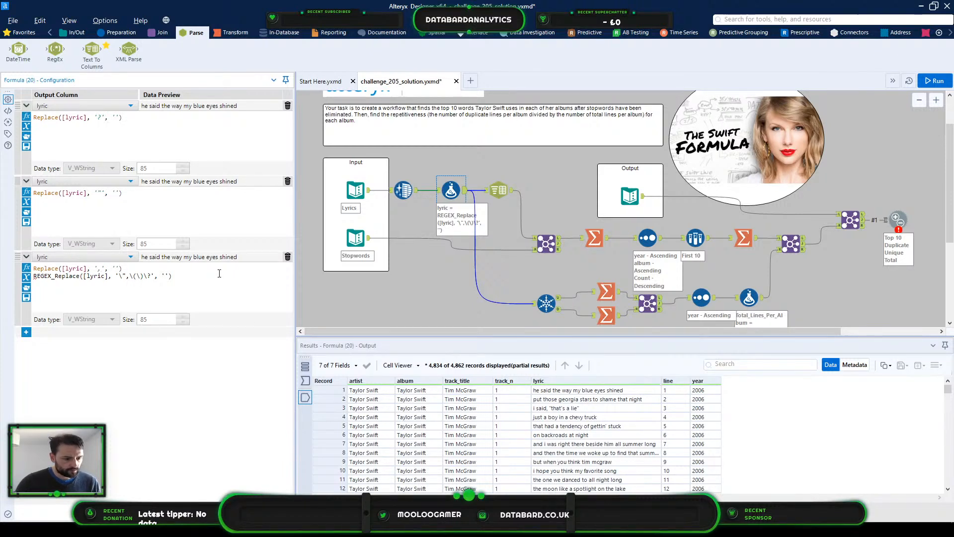
key(shift+End)
key(Delete)
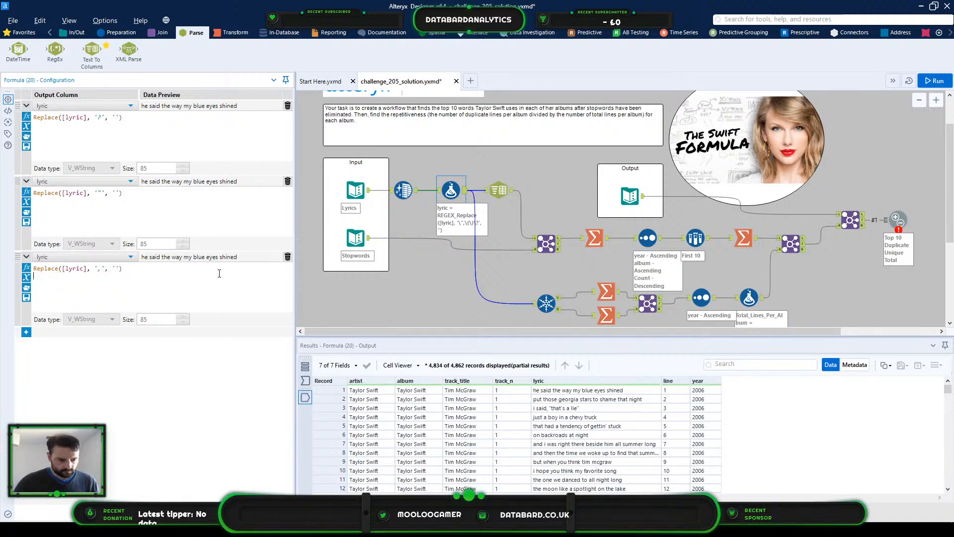
key(BackSpace)
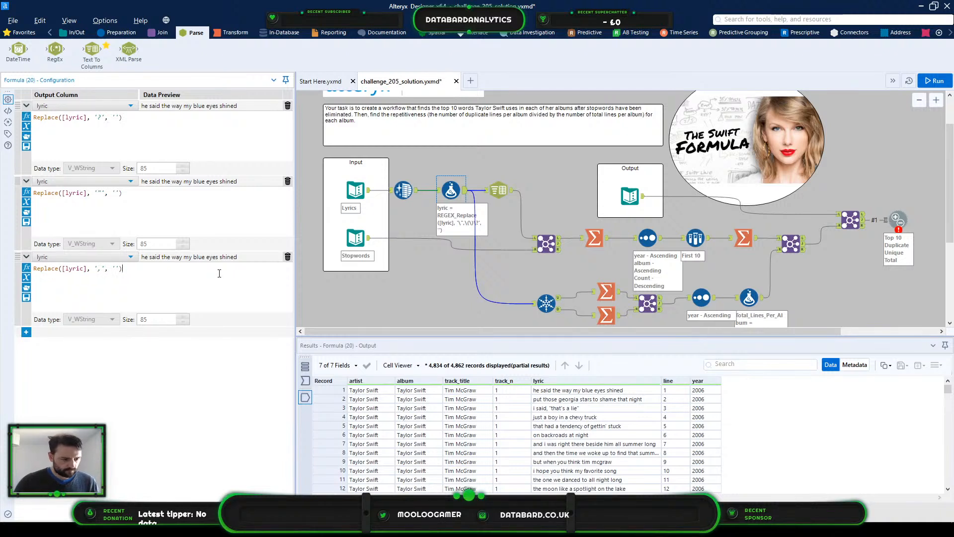
Step: Add a fourth expression for the lyric column, Replace([lyric], '(', ''), based on the copied Replace expression
click(27, 336)
click(86, 333)
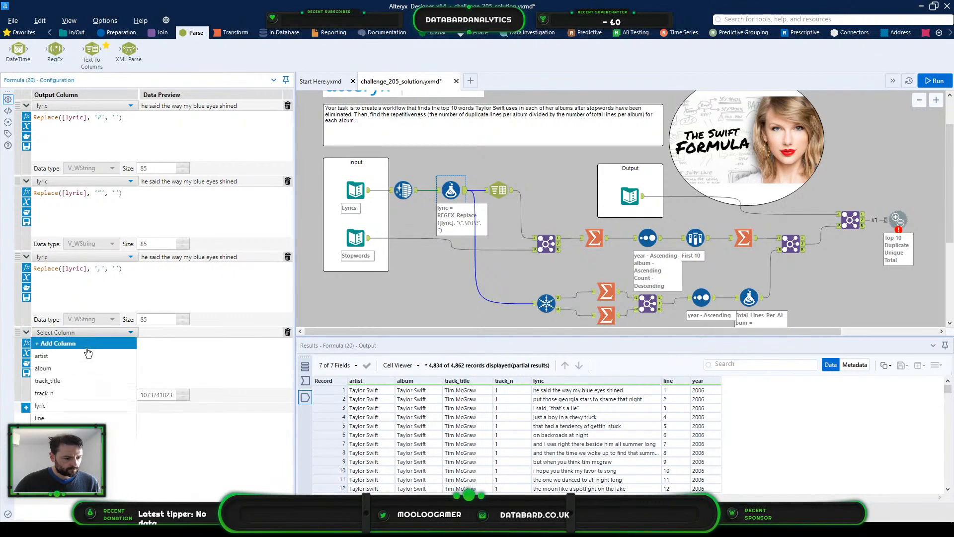
click(75, 405)
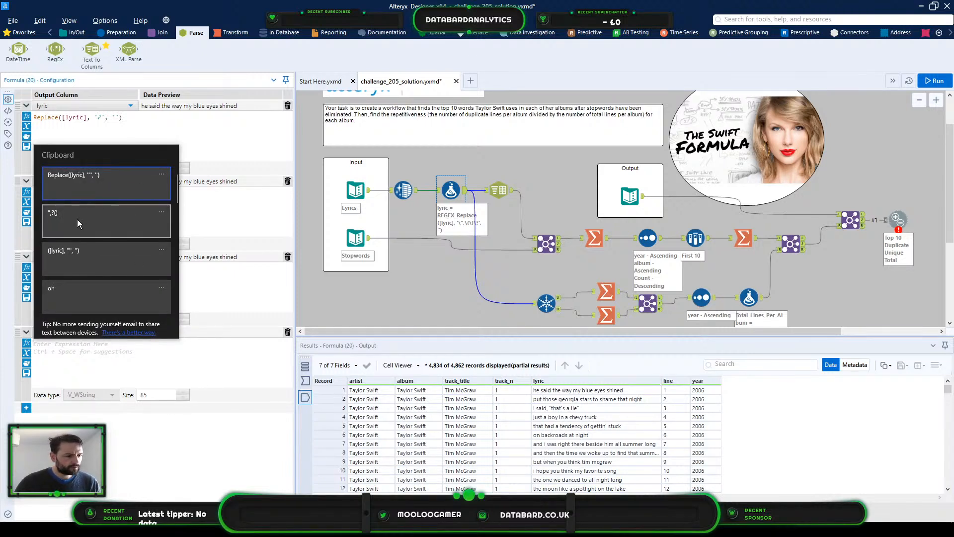
click(94, 186)
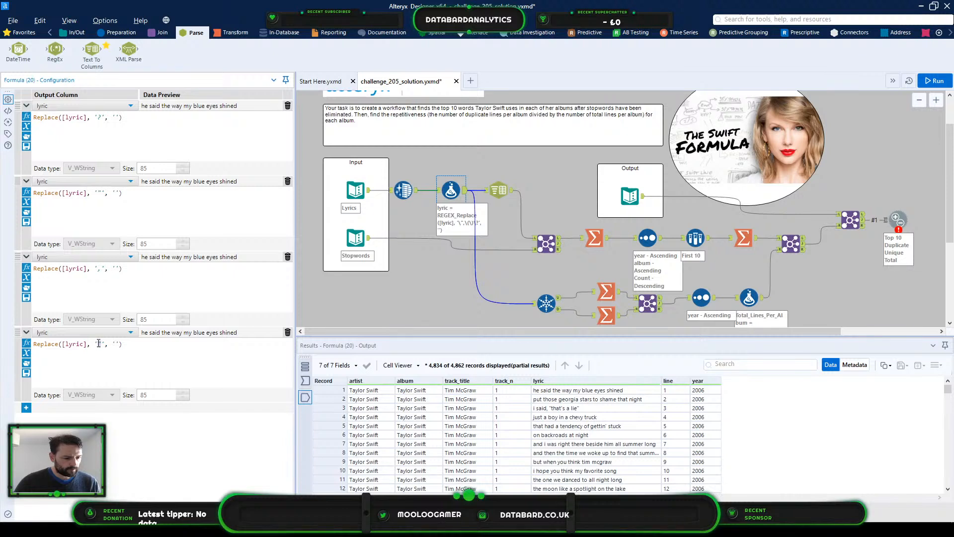
text(()
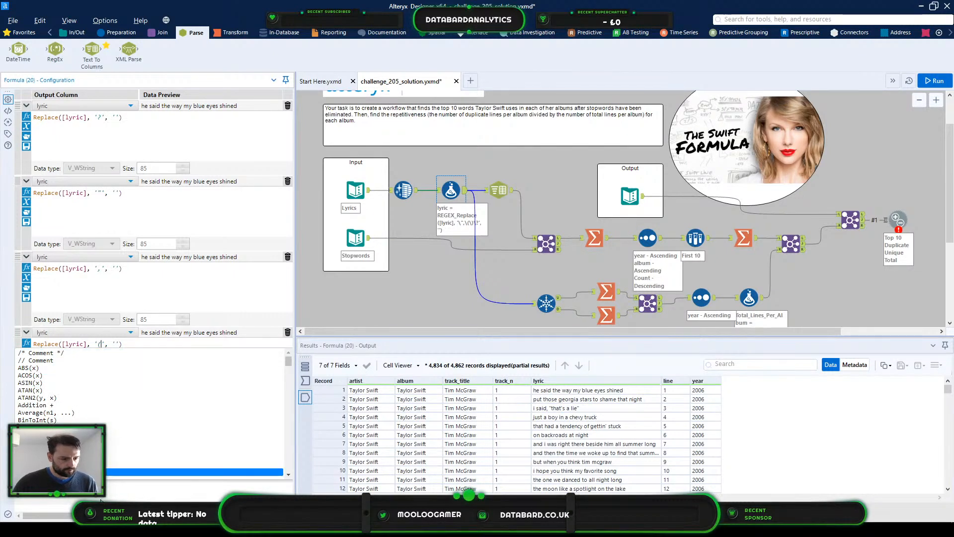
click(101, 501)
Step: Add a fifth expression for the lyric column, Replace([lyric], ')', ''), based on the copied Replace expression
click(27, 407)
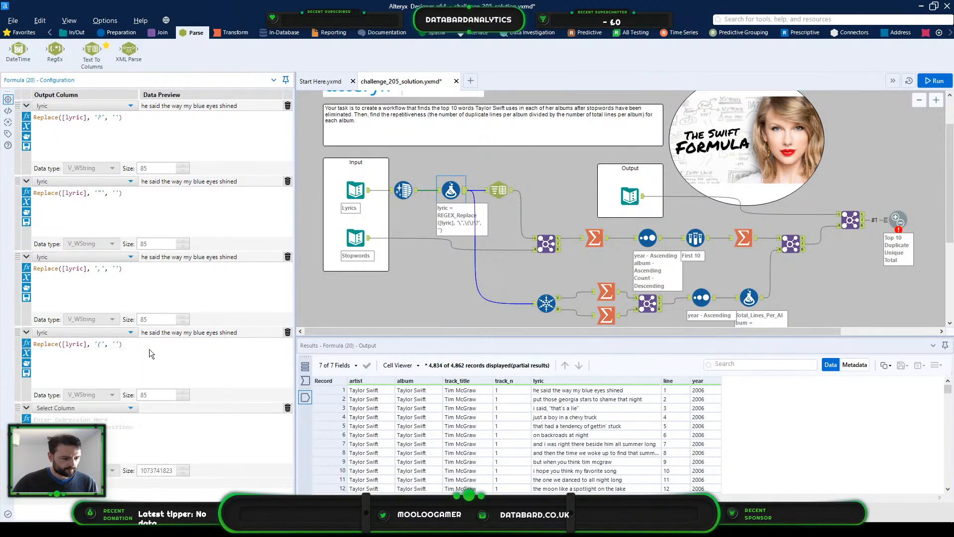
click(88, 409)
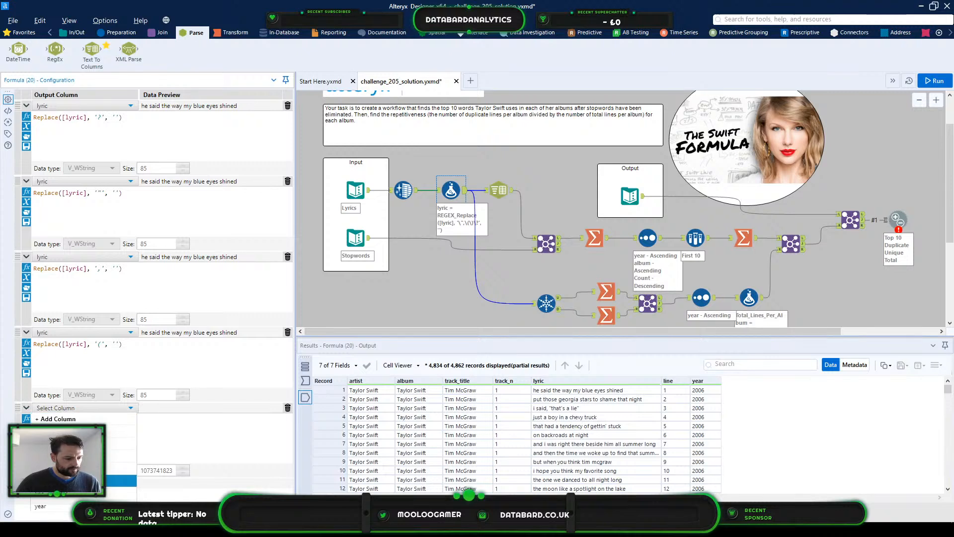
click(119, 480)
key(super+v)
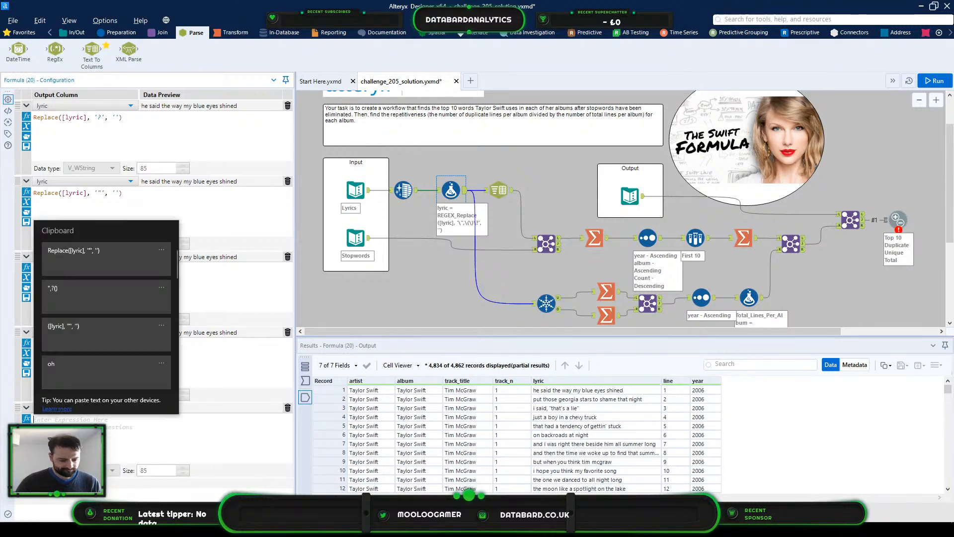
click(97, 262)
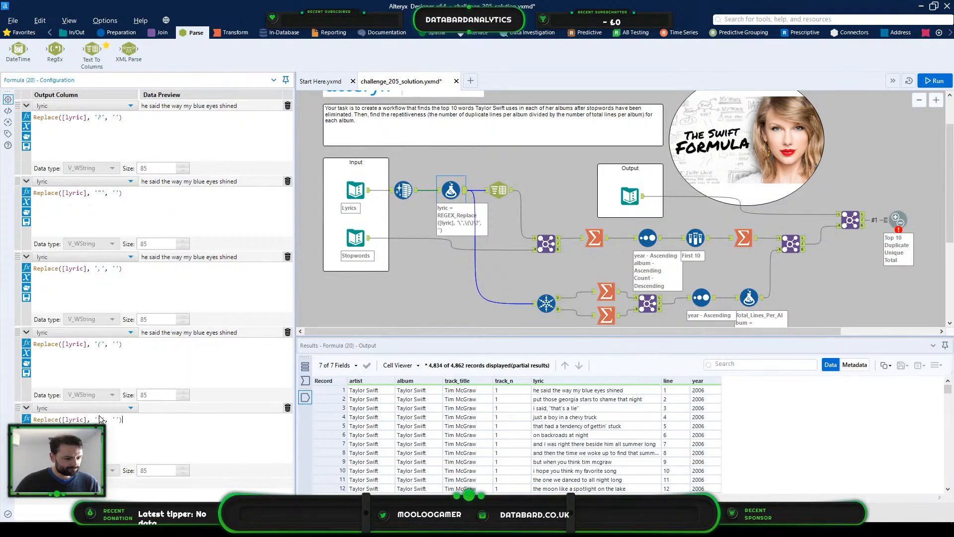
drag(94, 420, 103, 420)
text())
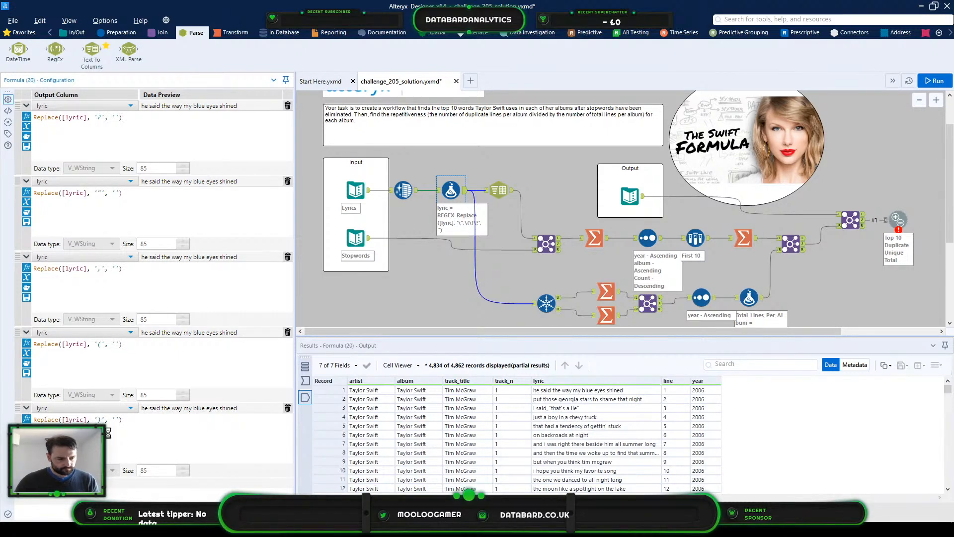
Step: Rerun the workflow and check the messages of the Test tool
key(ctrl+r)
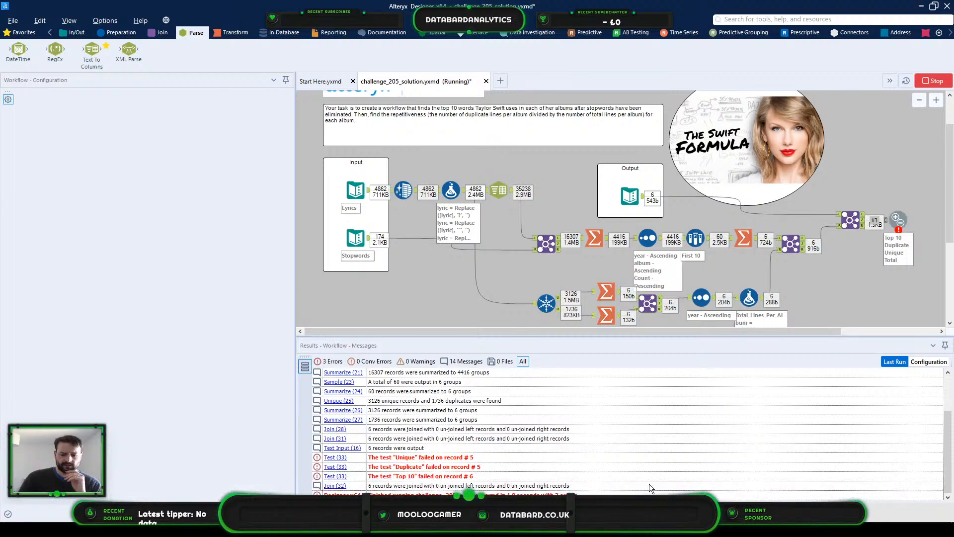
click(897, 220)
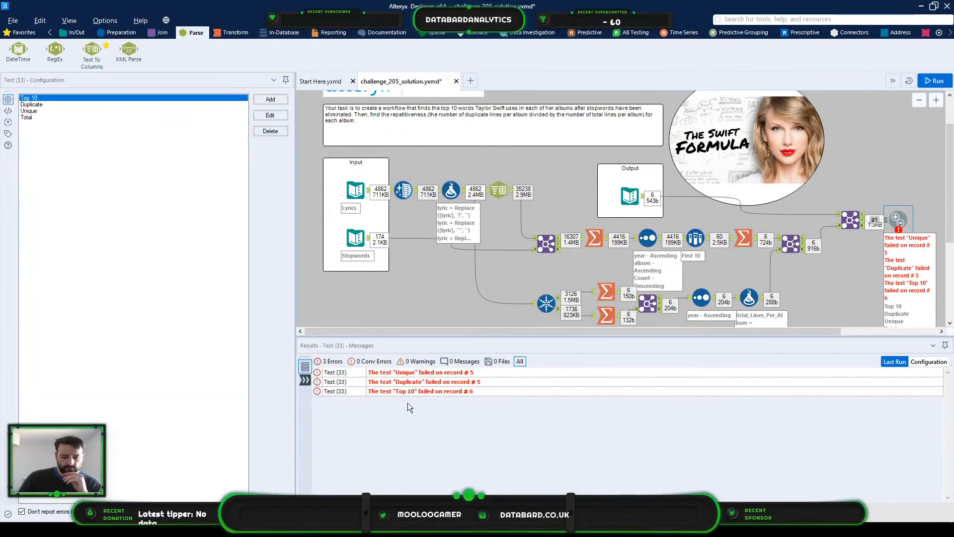
Step: Compare Top_10_Lyrics with Right_Top_10_Lyrics per album in the final Join's matched output, resizing the result columns to fit
click(861, 224)
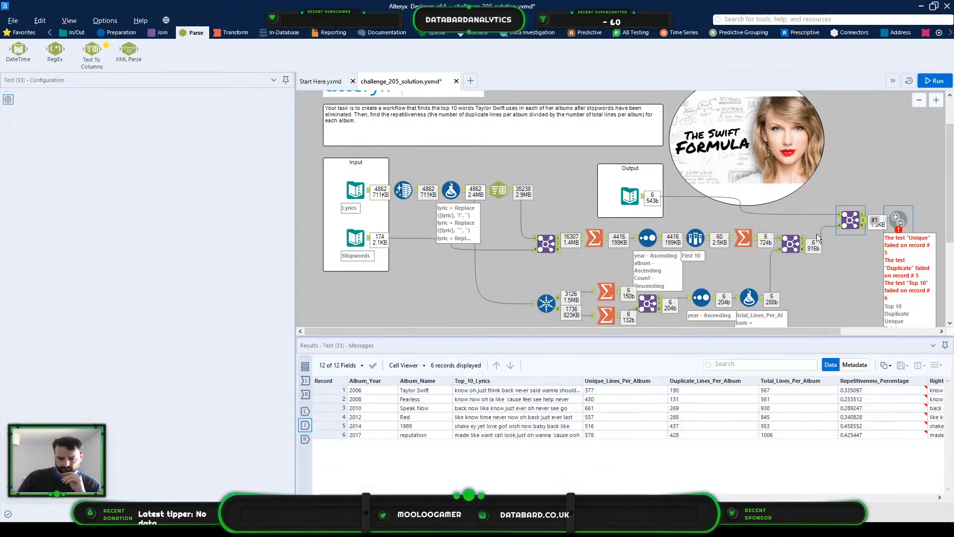
click(437, 436)
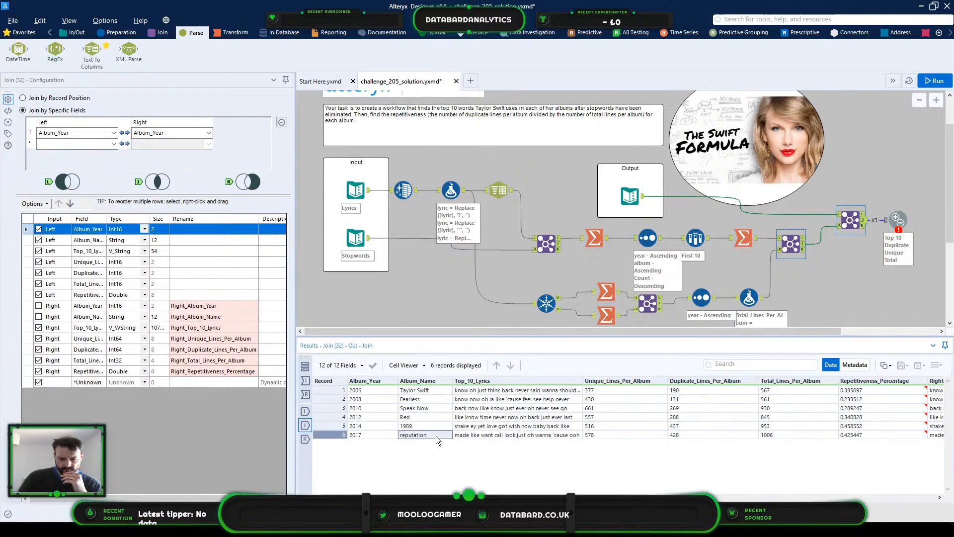
click(527, 436)
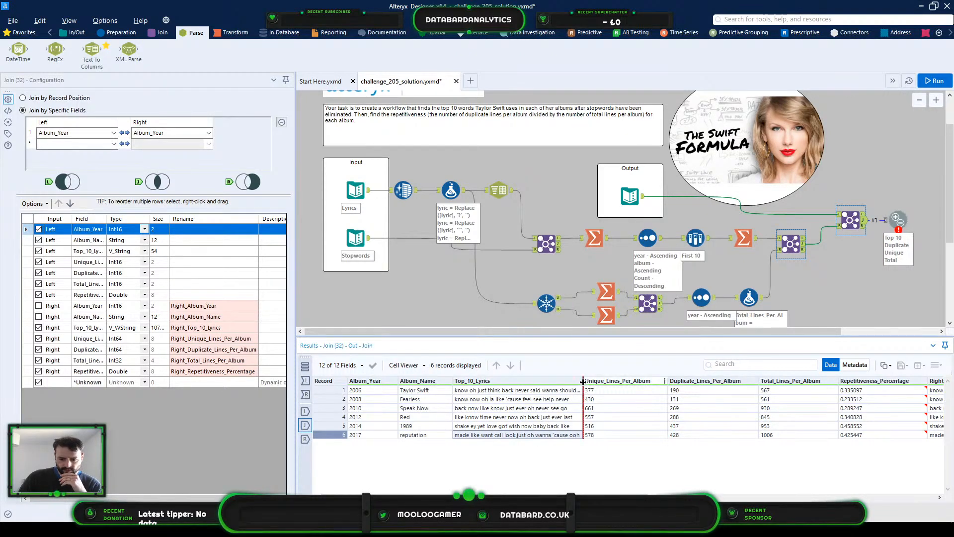
drag(585, 393, 601, 392)
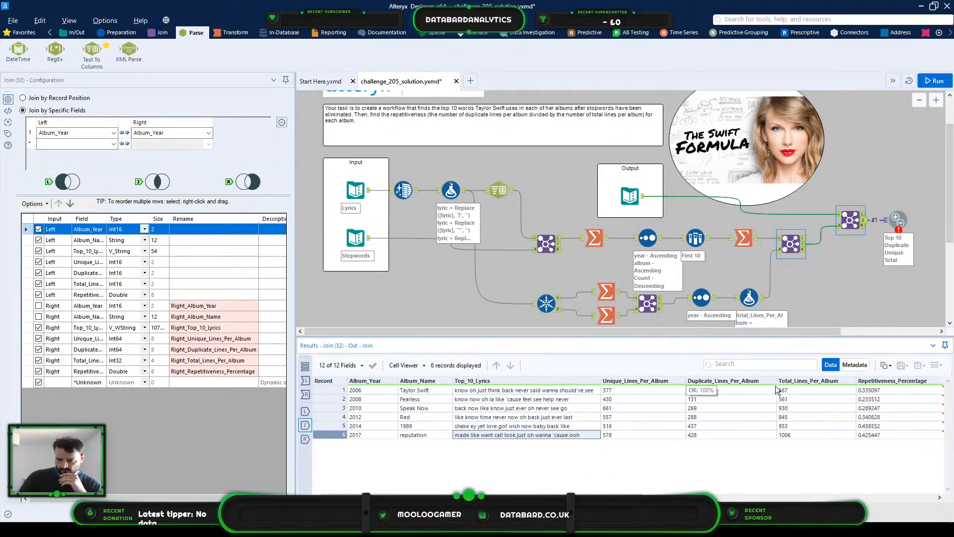
drag(777, 393, 717, 393)
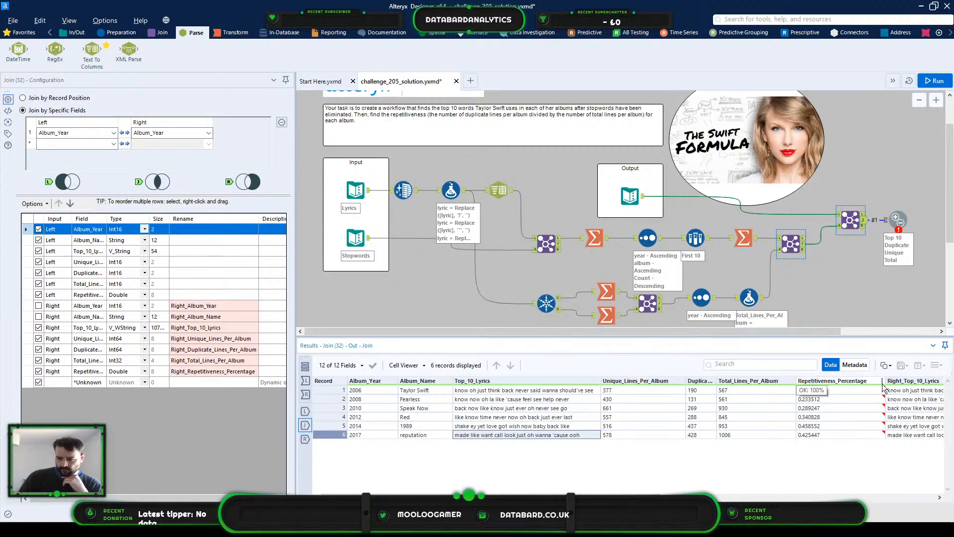
drag(885, 381, 836, 381)
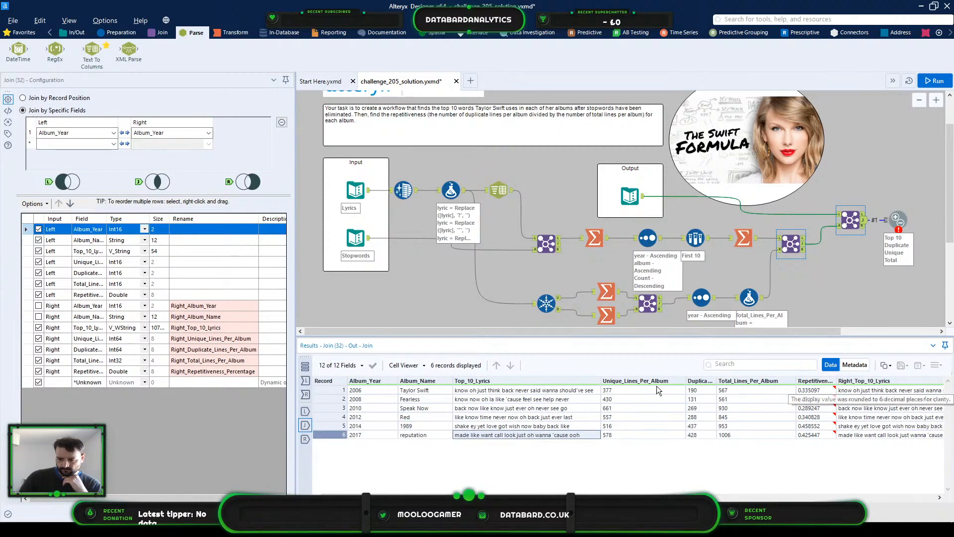
drag(685, 381, 643, 381)
drag(605, 496, 629, 497)
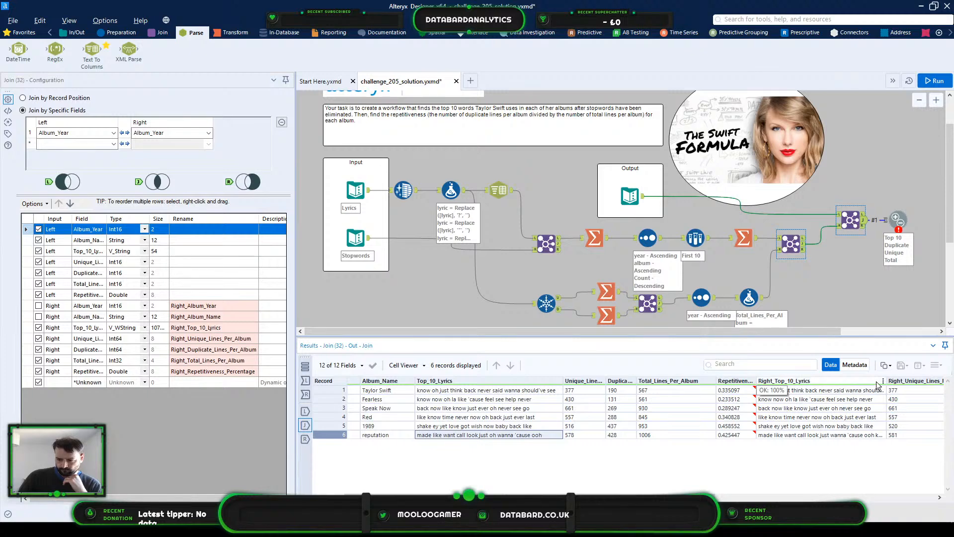
drag(886, 381, 912, 381)
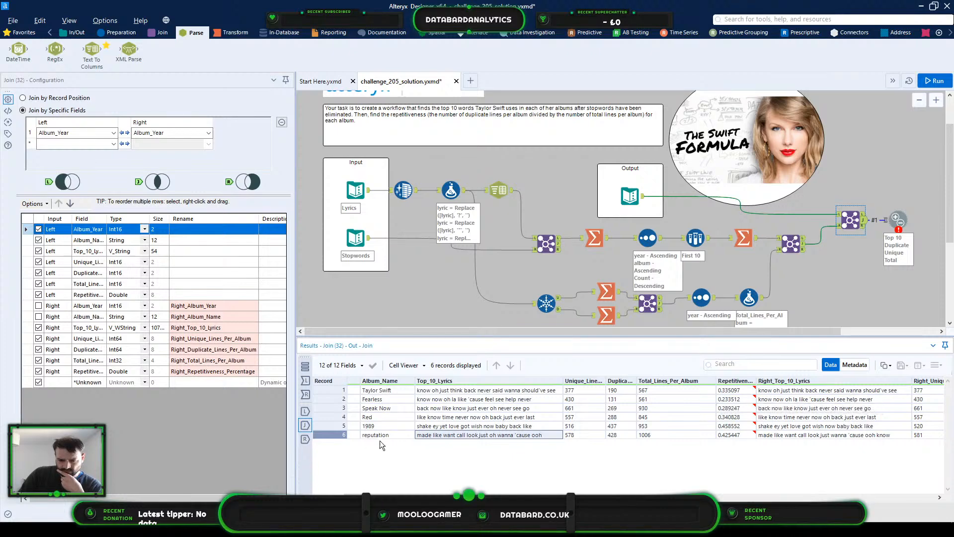
drag(418, 497, 390, 497)
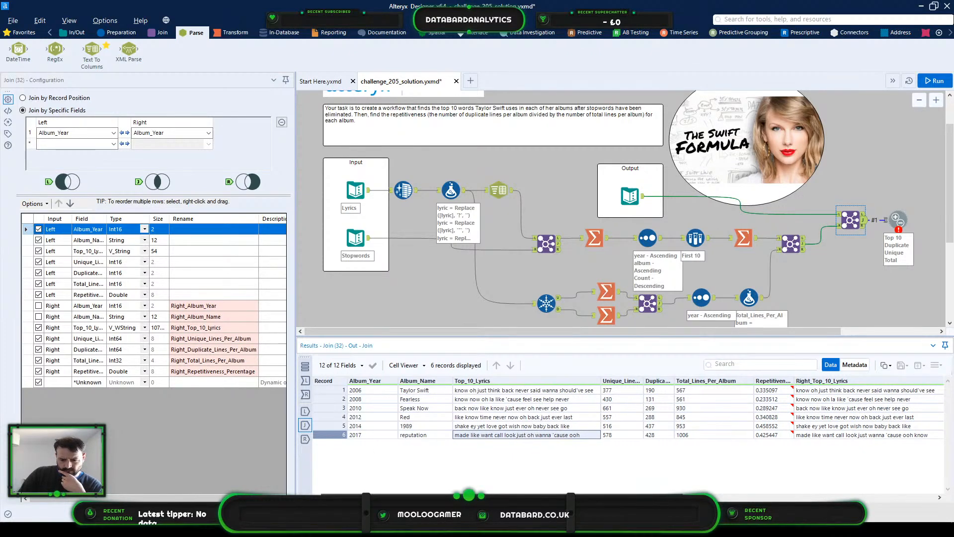
Step: Filter the output of the Summarize tool that counts words per album to year = 2017
click(594, 238)
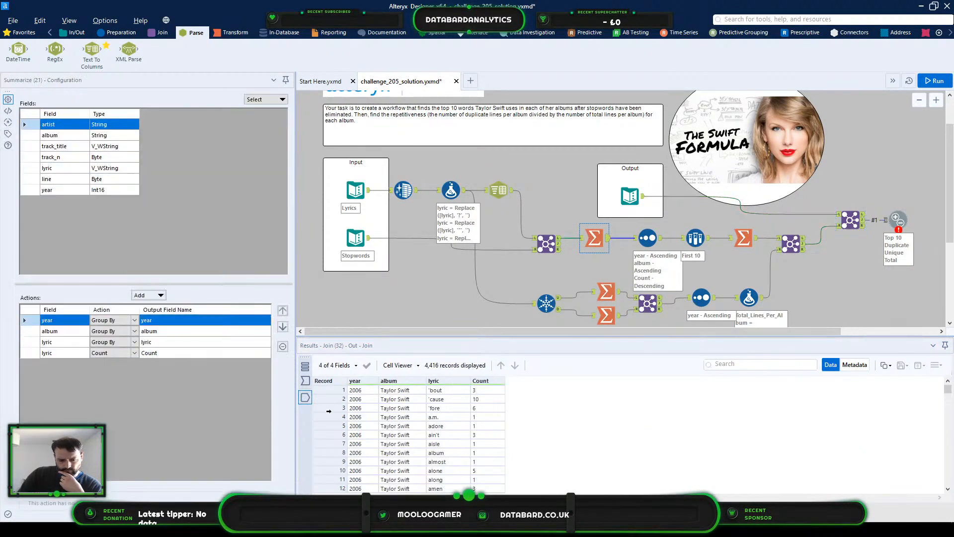
click(375, 381)
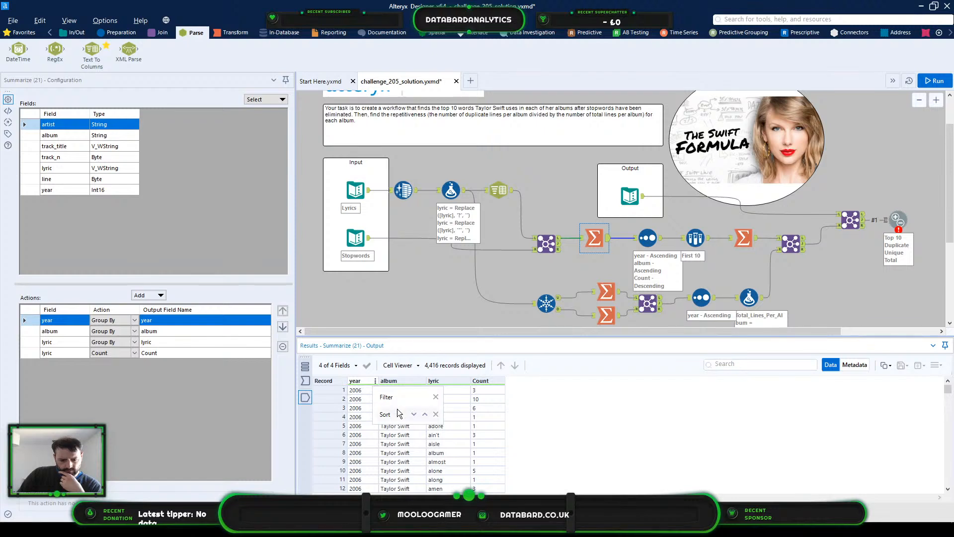
click(393, 397)
click(420, 401)
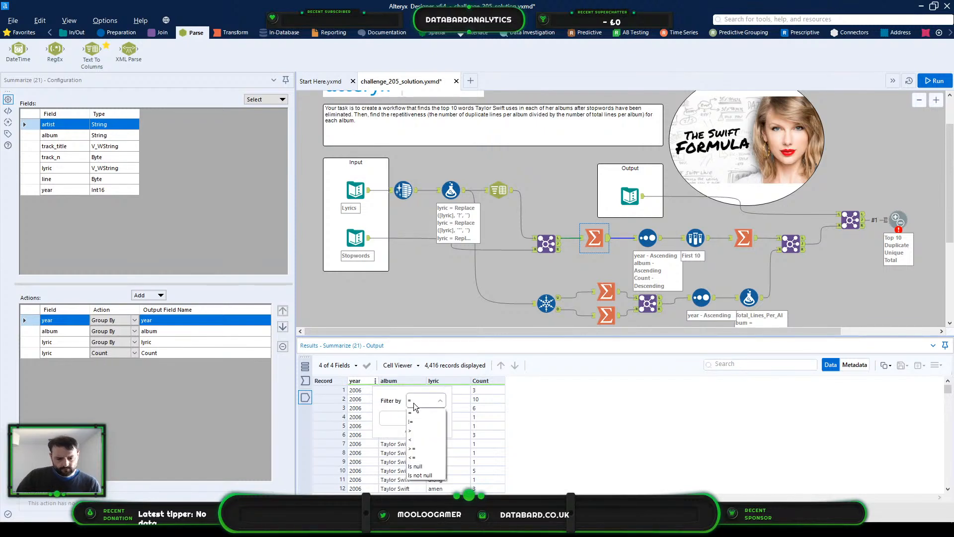
click(388, 419)
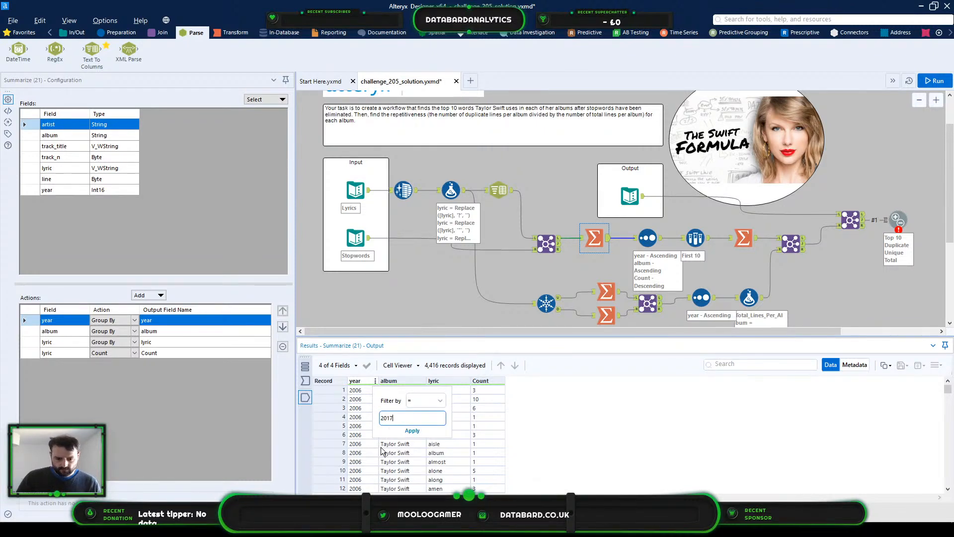
click(412, 430)
Step: Filter the lyric column of the 2017 word counts to strings containing "oh" and inspect the punctuated variant
click(475, 382)
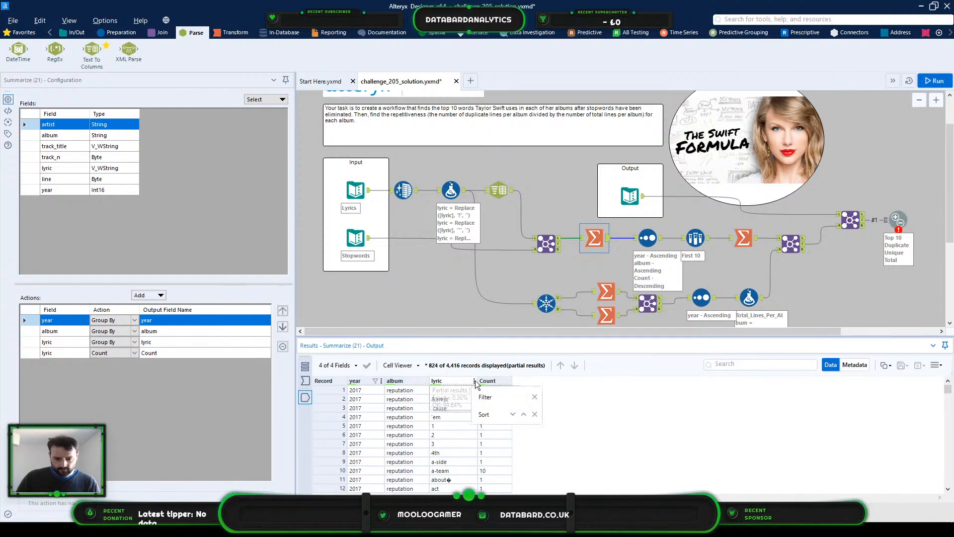
click(486, 397)
click(529, 401)
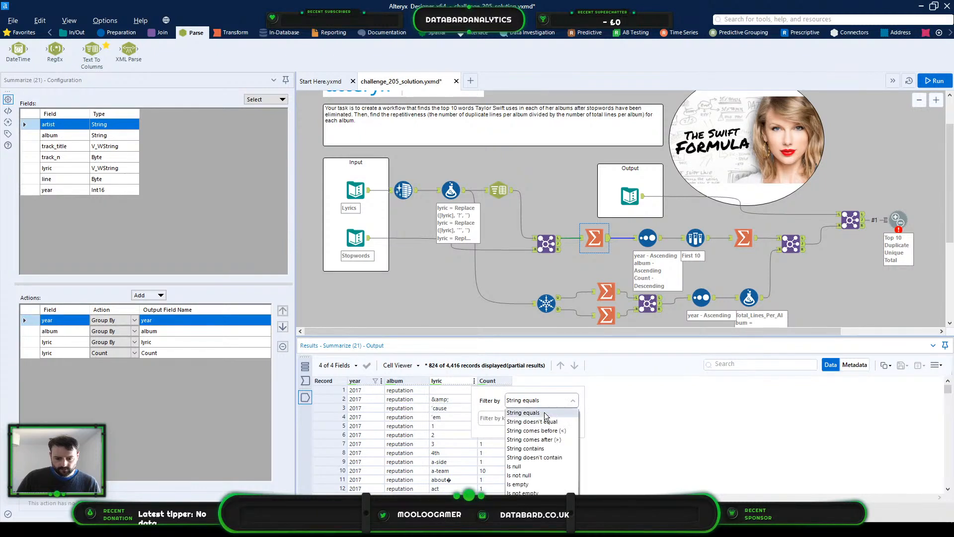
click(551, 449)
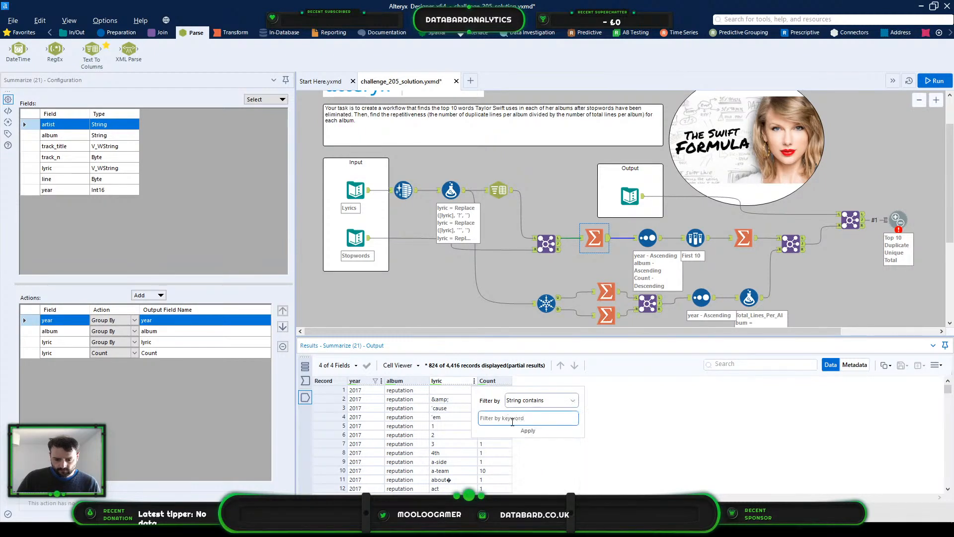
text(oh)
key(Return)
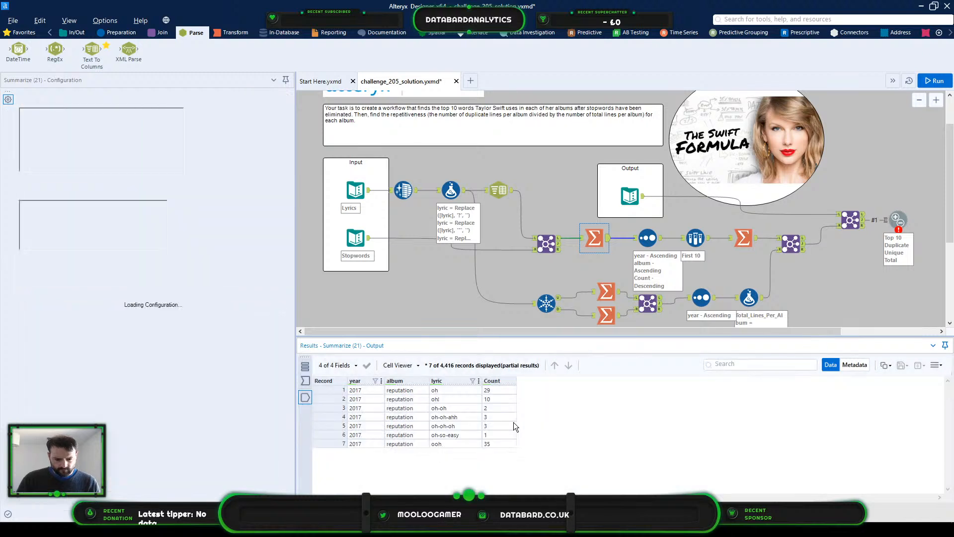
click(464, 401)
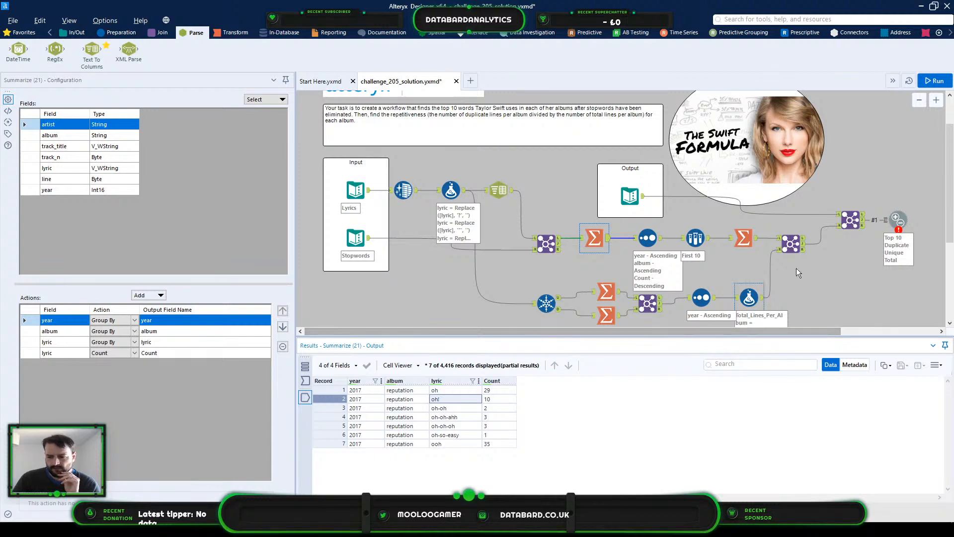
Step: Compare the reputation album's Top_10_Lyrics with Right_Top_10_Lyrics in the final Join's matched output
click(862, 225)
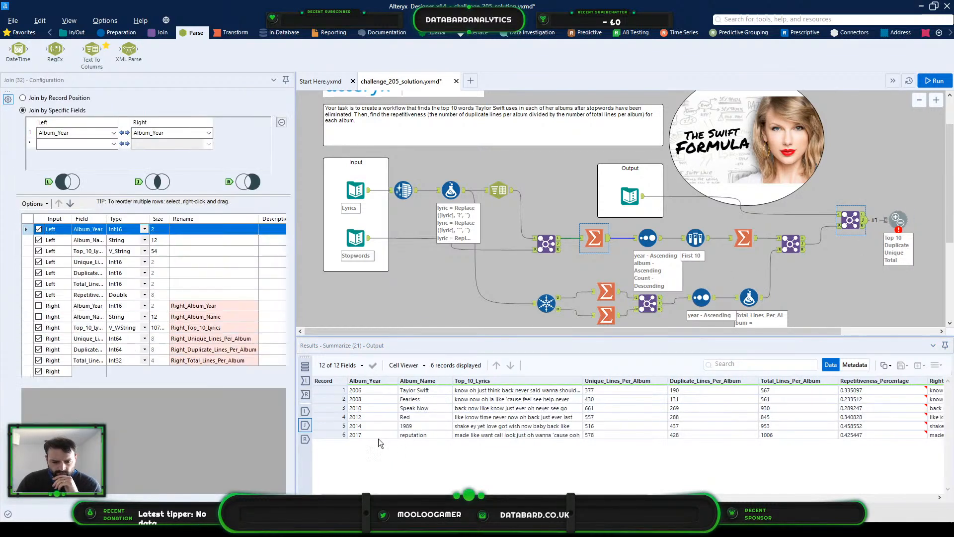
click(489, 437)
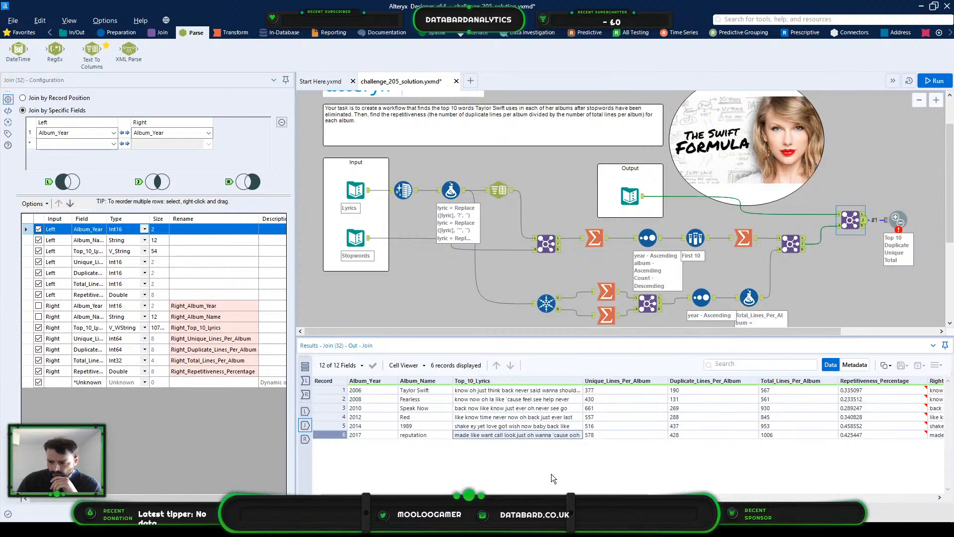
scroll(847, 435, right, 3)
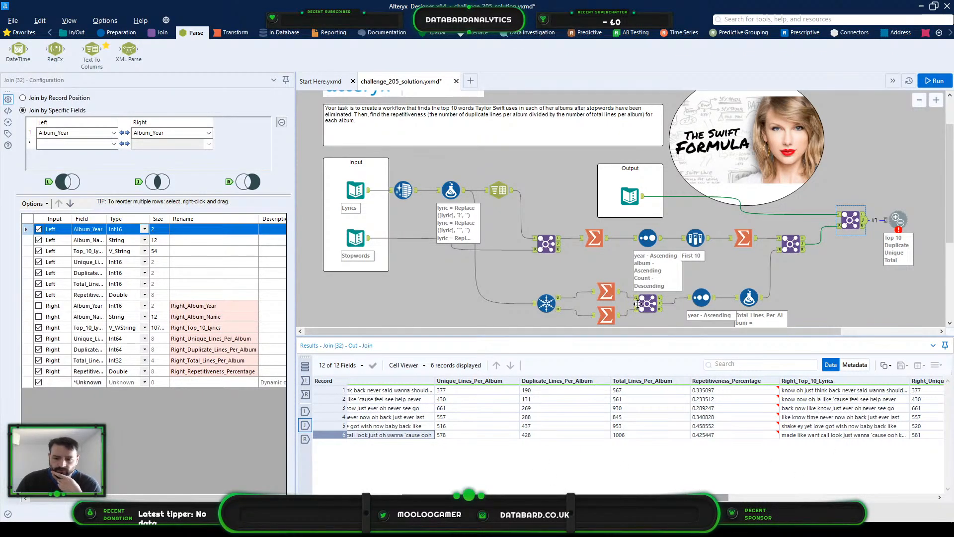
Step: Add a sixth expression for the lyric column in the Formula tool, based on the copied Replace expression
click(451, 190)
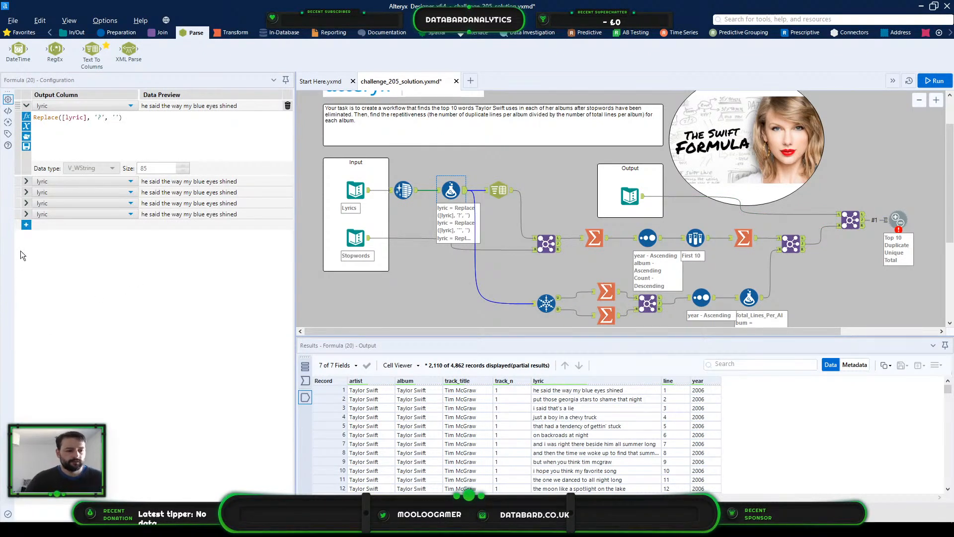
click(25, 225)
click(75, 226)
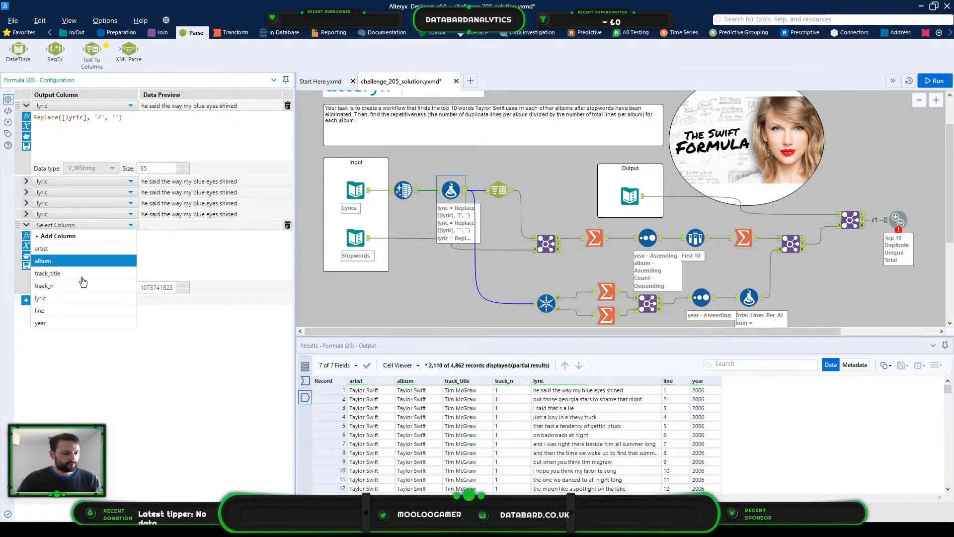
click(77, 298)
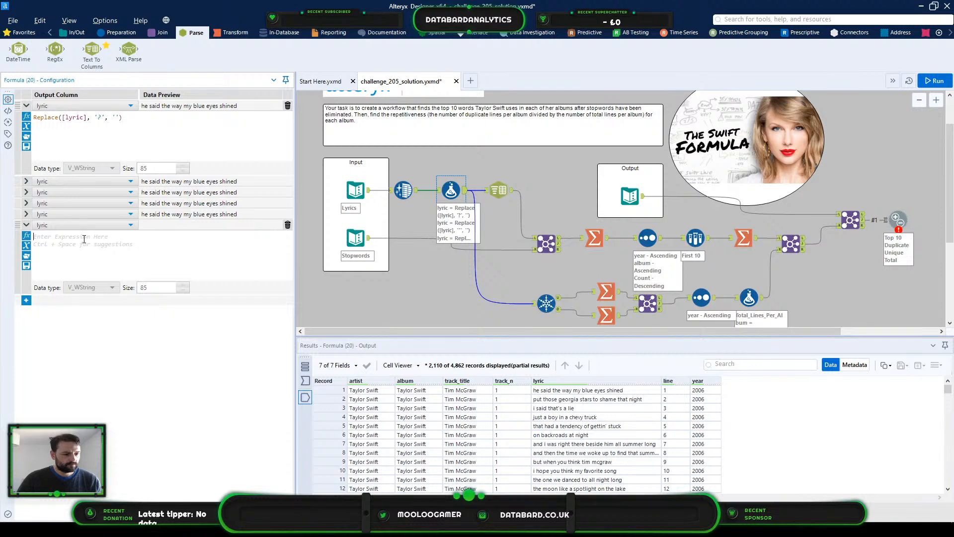
right_click(83, 239)
click(107, 293)
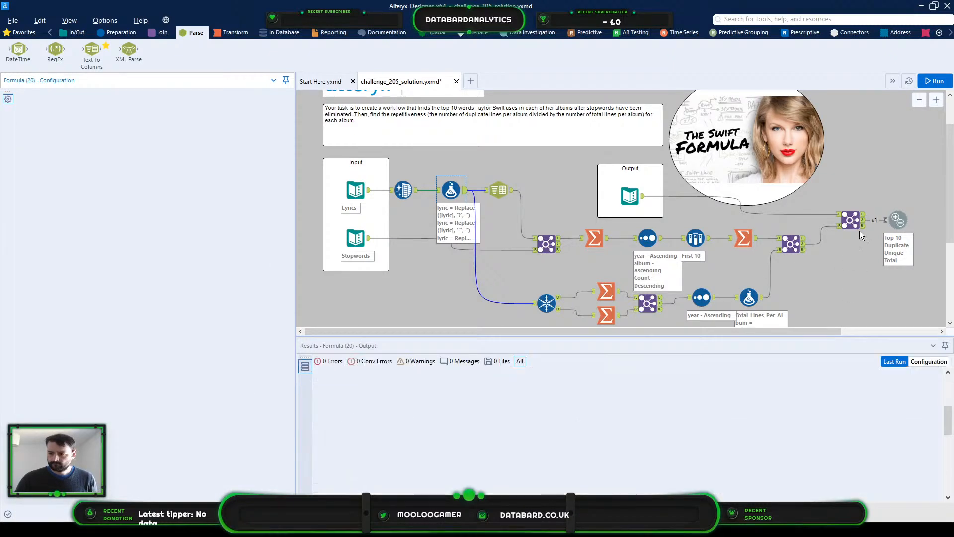
Step: Rerun the workflow and display the incoming data of the Test tool
click(938, 80)
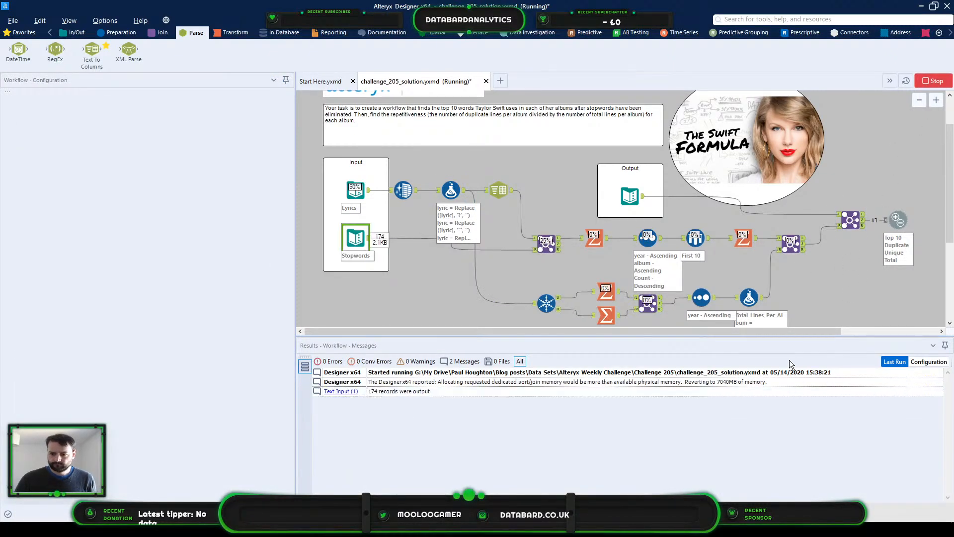
click(896, 220)
click(305, 379)
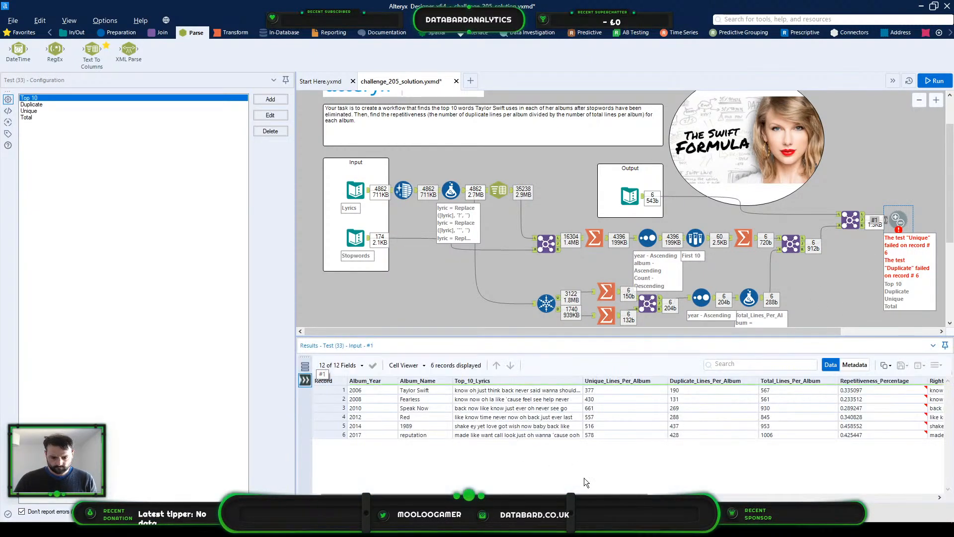
Step: Compare the reputation album's top-ten words, unique lines and duplicate lines with their Right_ counterparts in the Test tool's input
click(328, 425)
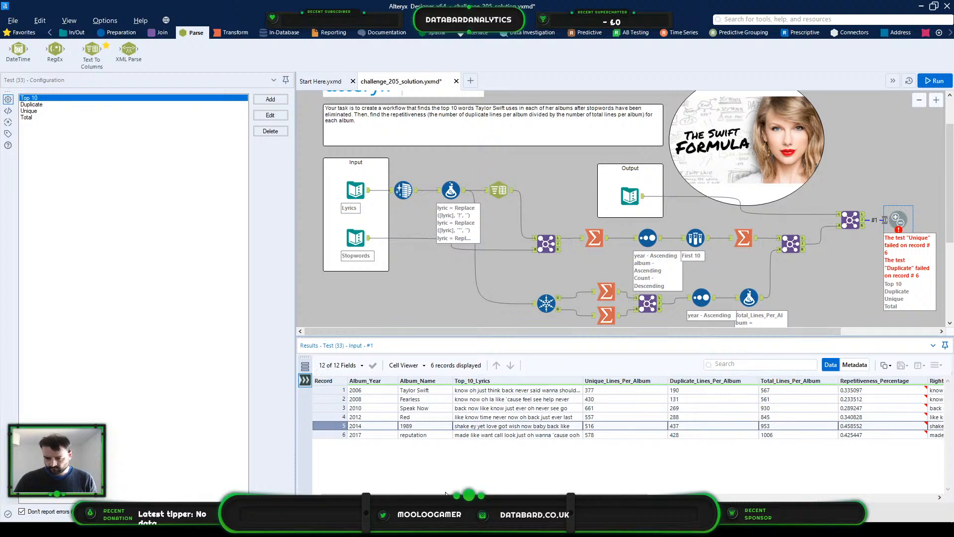
click(506, 436)
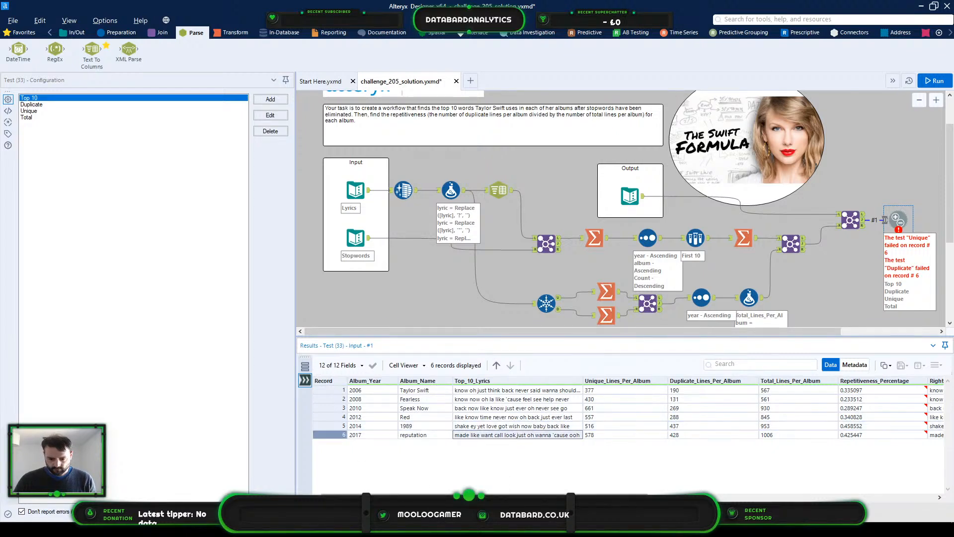
drag(507, 497, 543, 497)
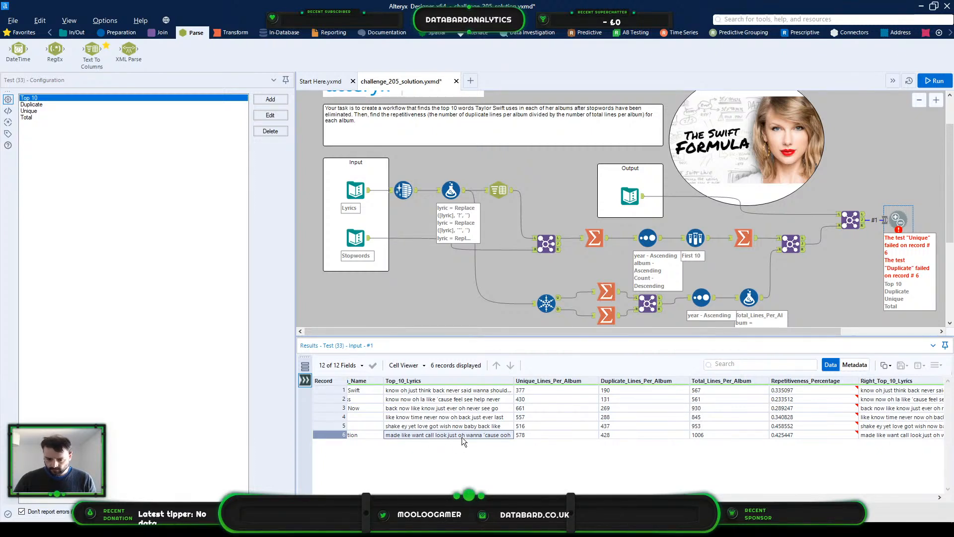
drag(472, 497, 501, 497)
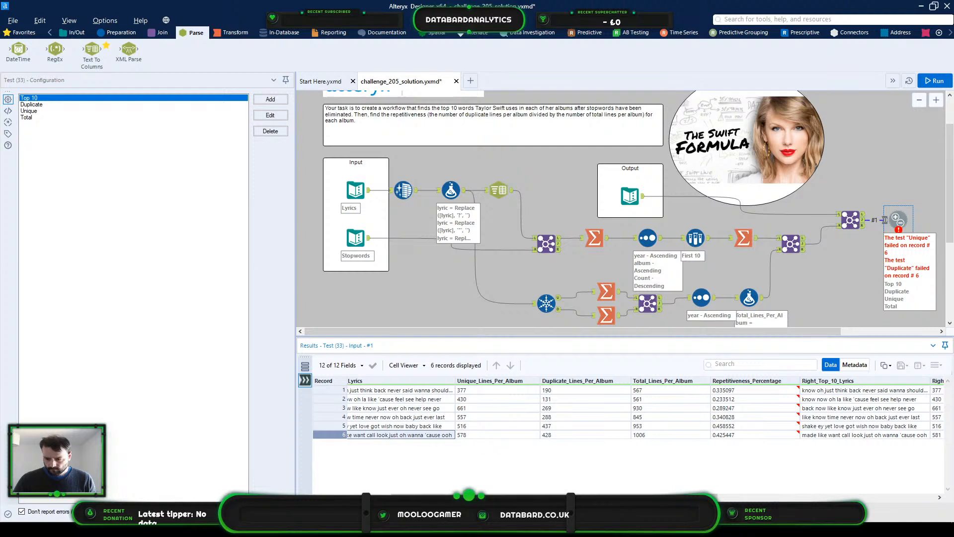
click(493, 436)
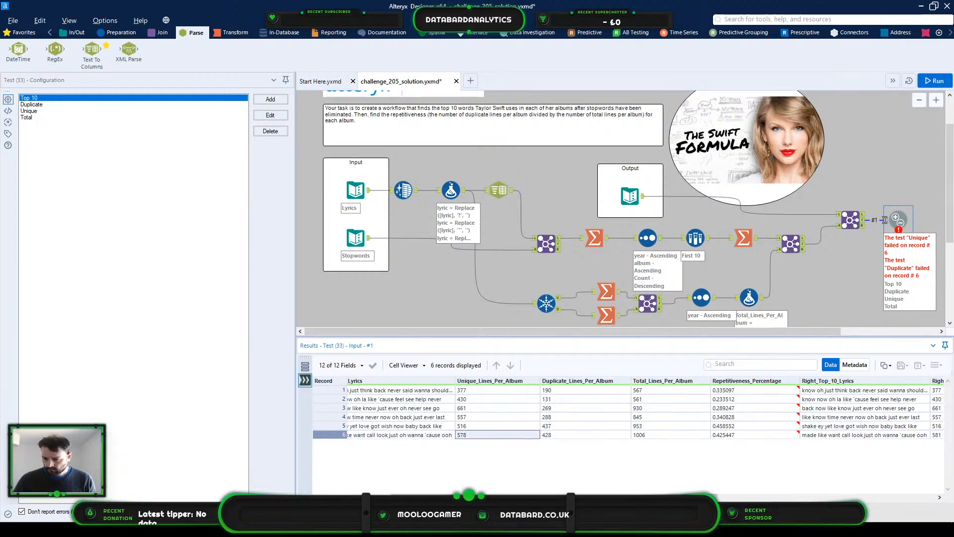
click(939, 435)
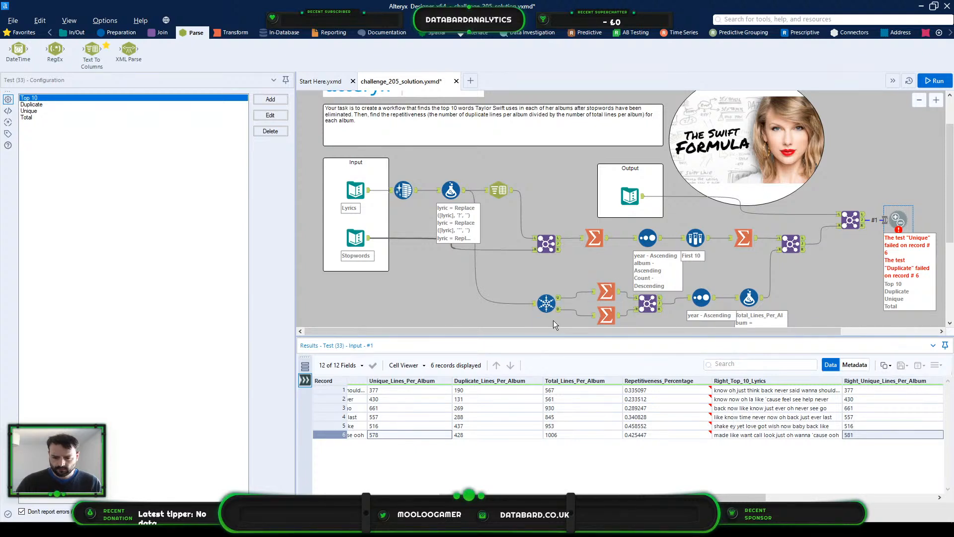
drag(621, 498, 707, 492)
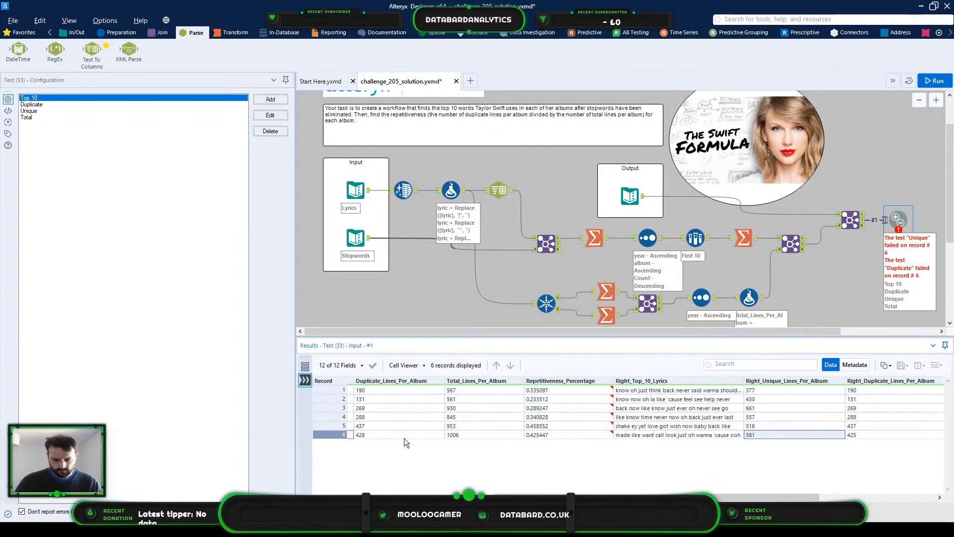
drag(547, 497, 520, 485)
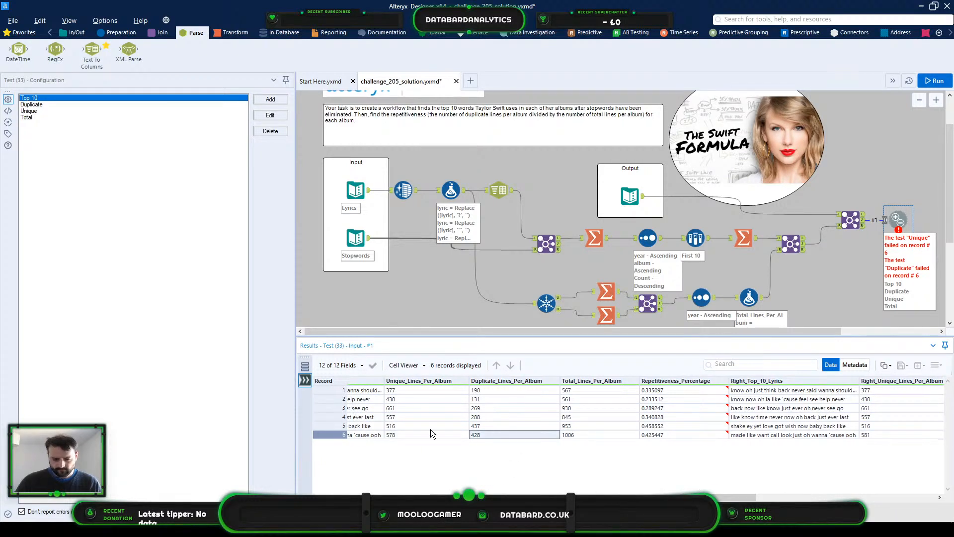
click(491, 433)
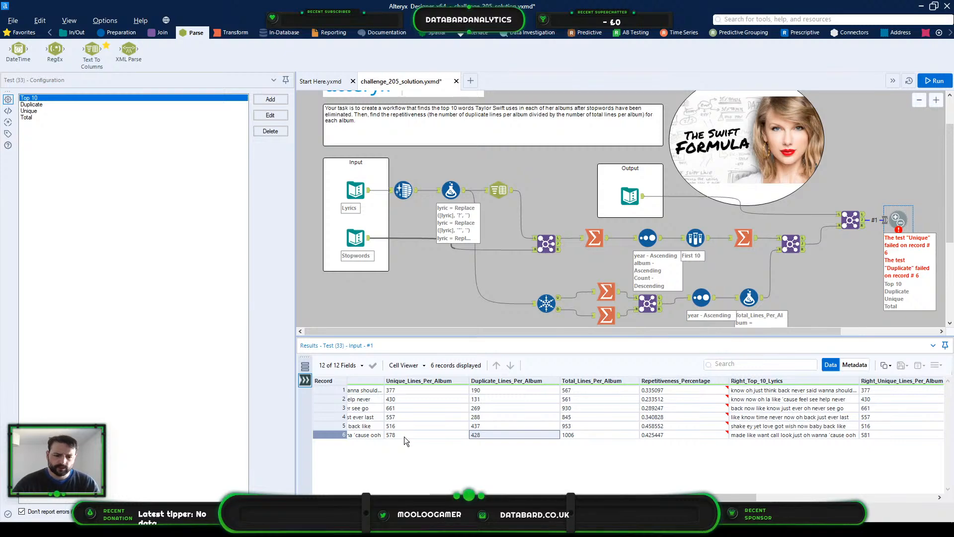
Step: Examine the lyric lines entering the Unique tool for leftover punctuation or formatting that could affect the unique and duplicate line counts
click(546, 304)
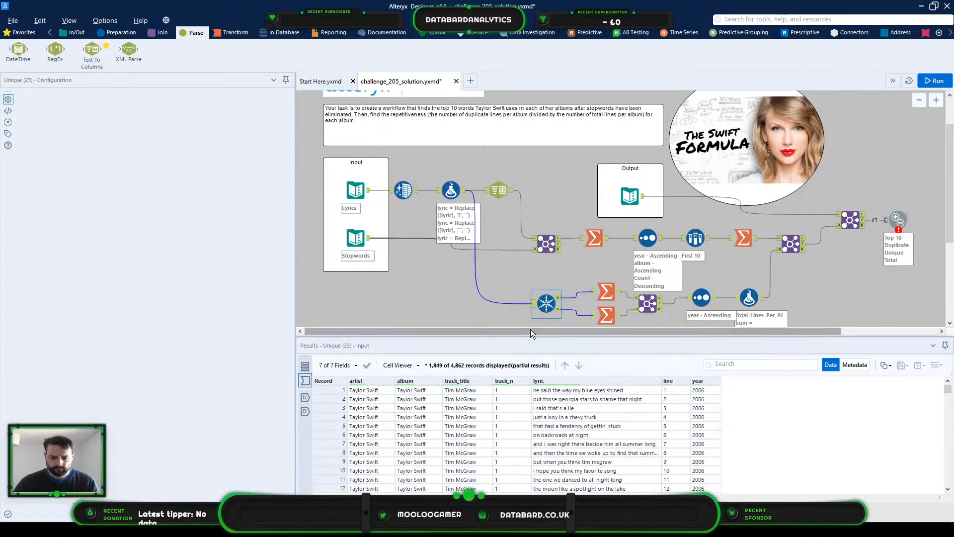
scroll(596, 447, down, 6)
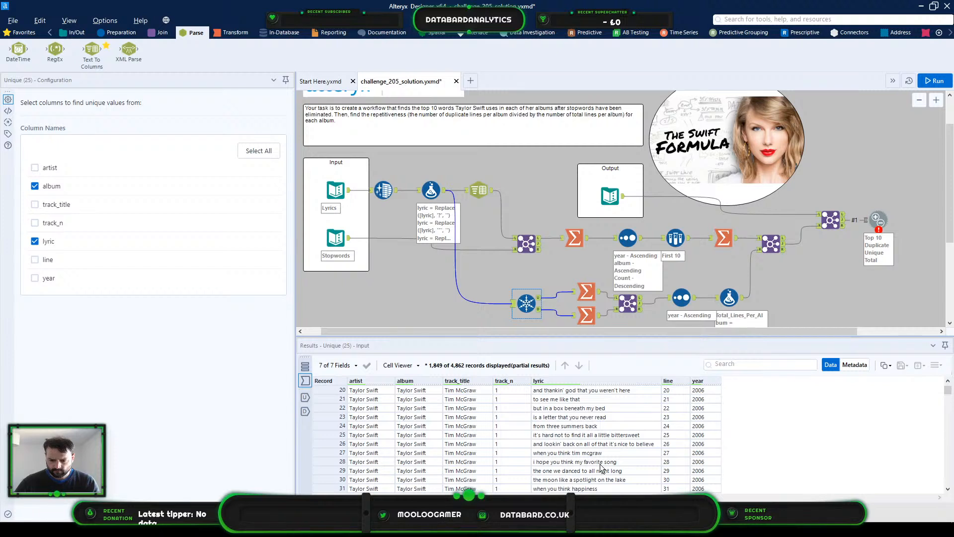
scroll(602, 468, down, 6)
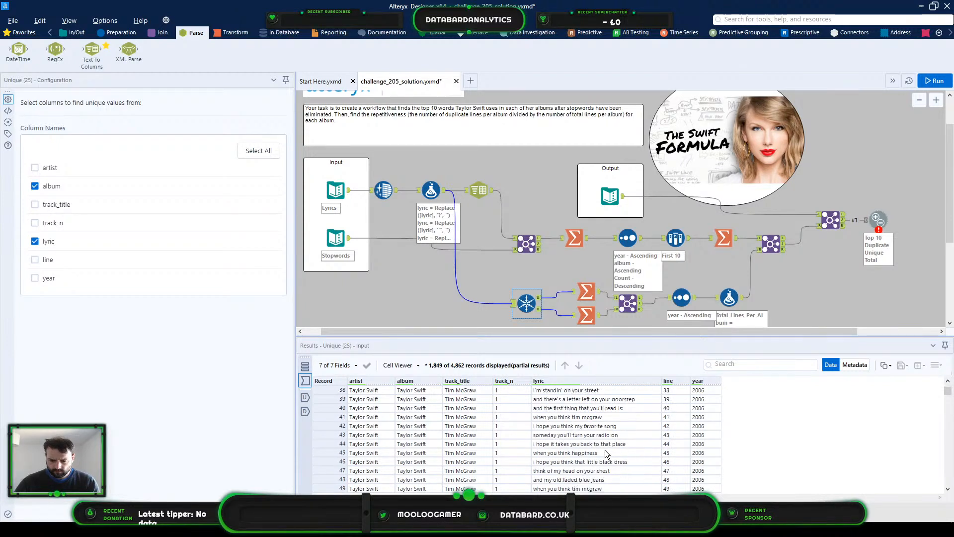
click(631, 410)
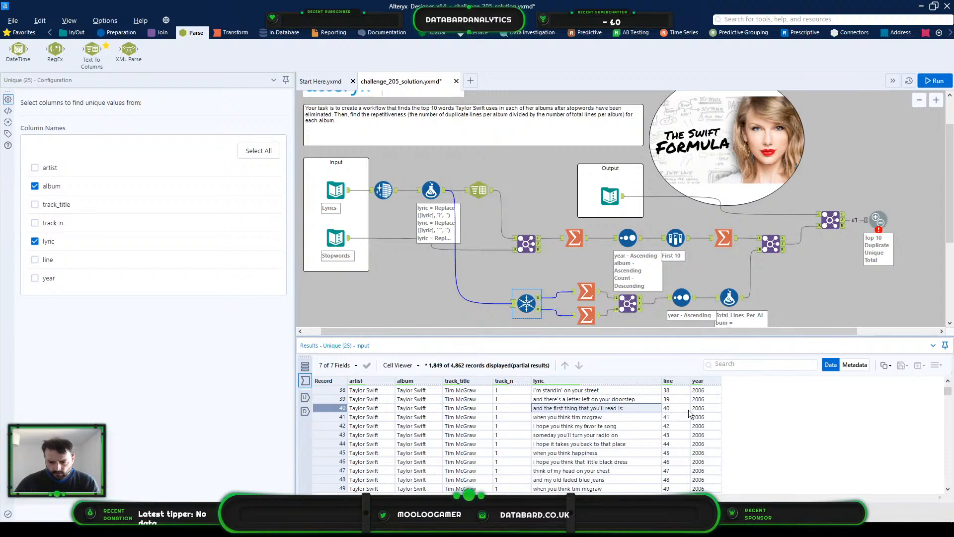
scroll(446, 446, up, 12)
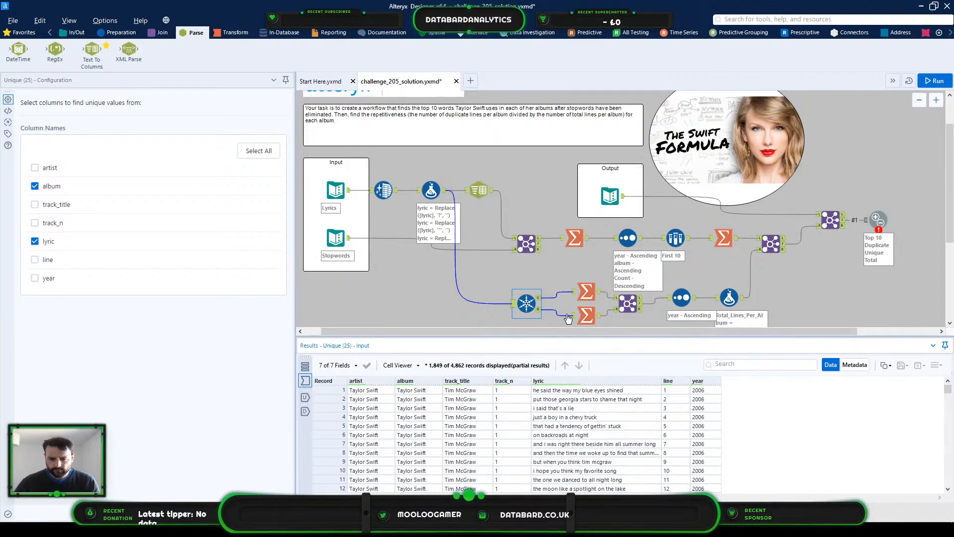
scroll(663, 456, down, 20)
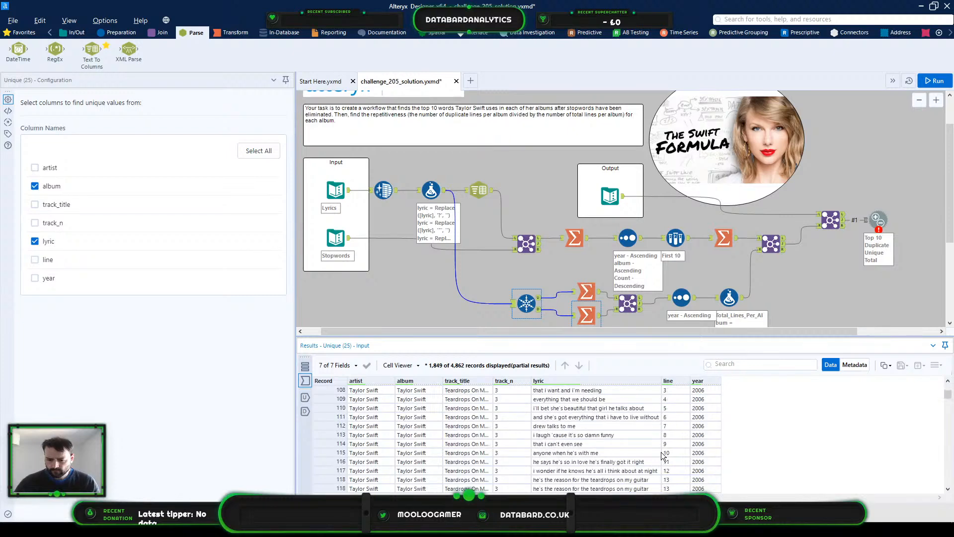
scroll(663, 456, down, 20)
scroll(664, 456, up, 5)
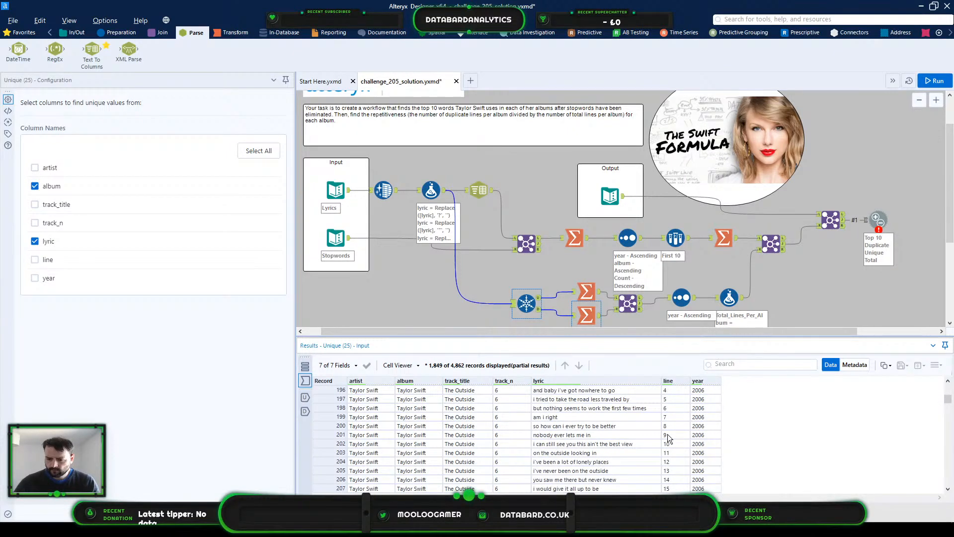
scroll(645, 431, up, 20)
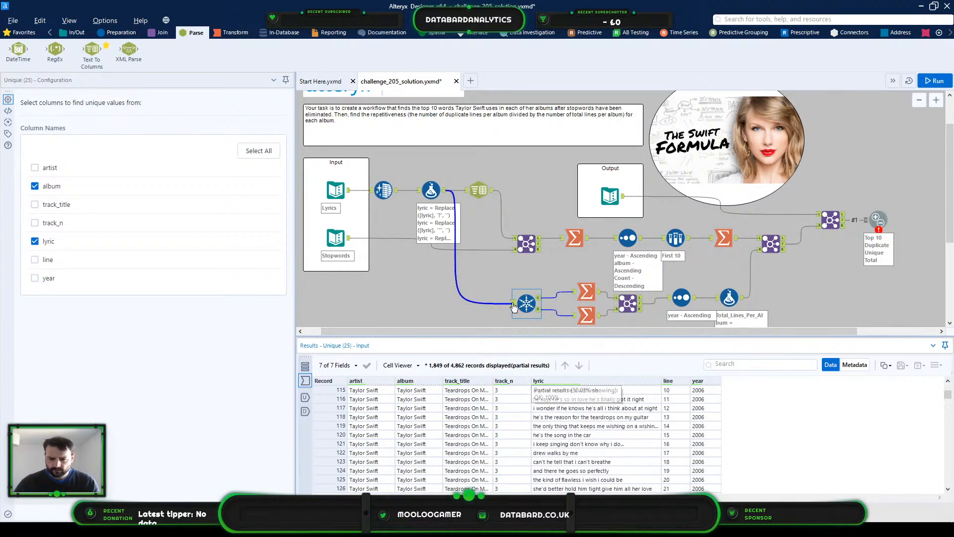
Step: Filter the Unique tool's duplicates output to year 2017 and review the repeated reputation lyrics
click(539, 309)
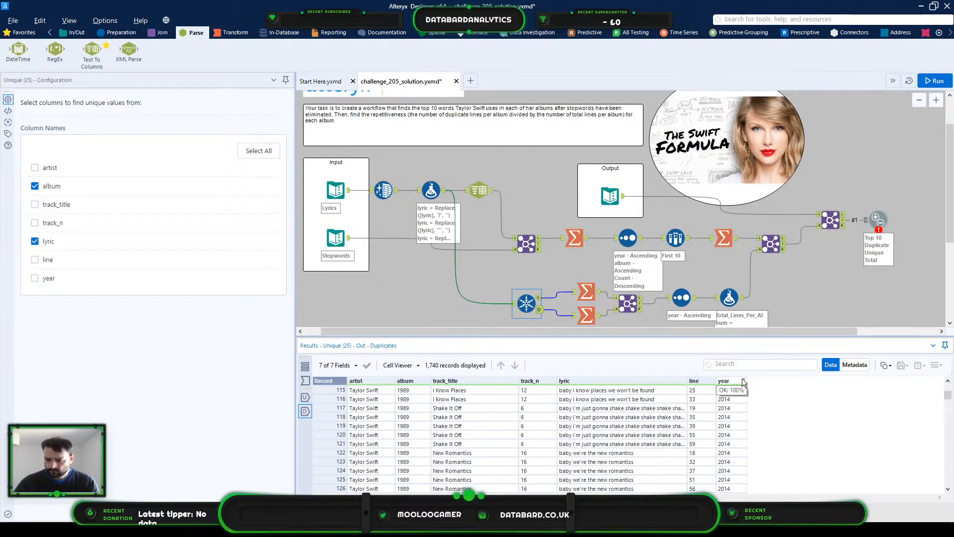
click(744, 381)
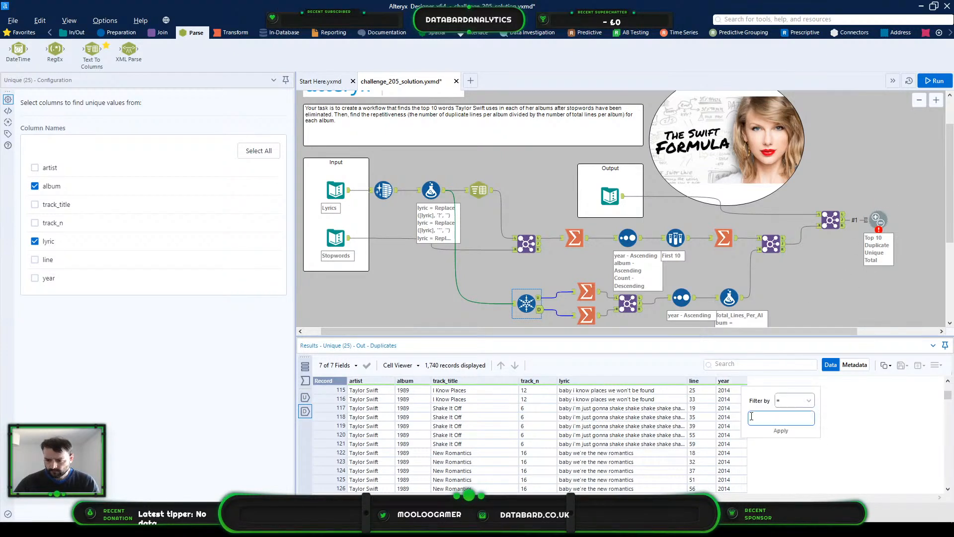
text(2017)
key(Return)
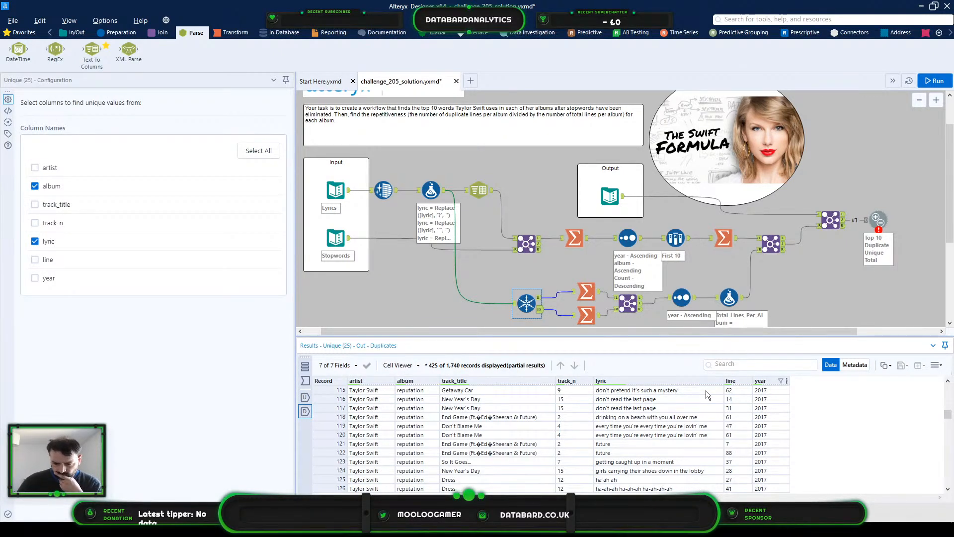
scroll(706, 390, down, 7)
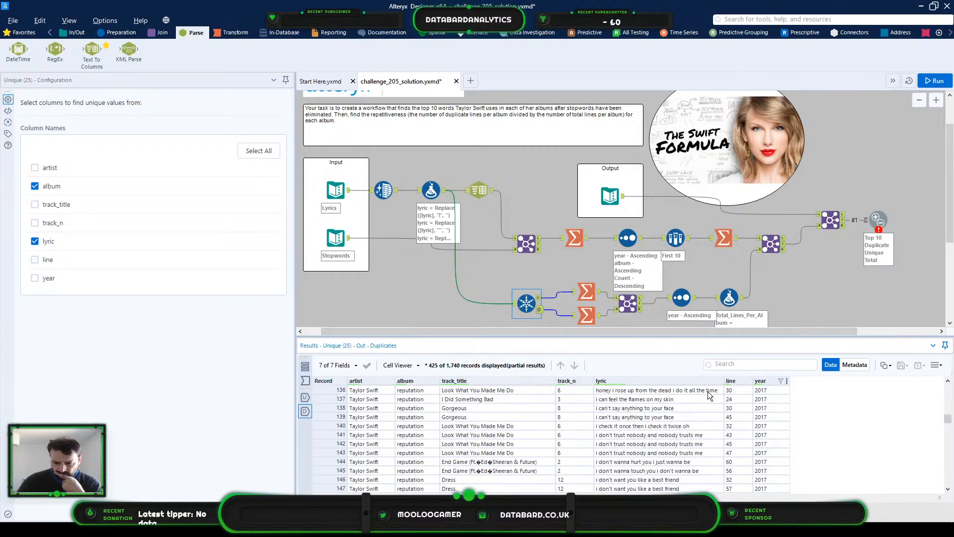
Step: Filter the Unique tool's unique records output to year 2017
click(307, 397)
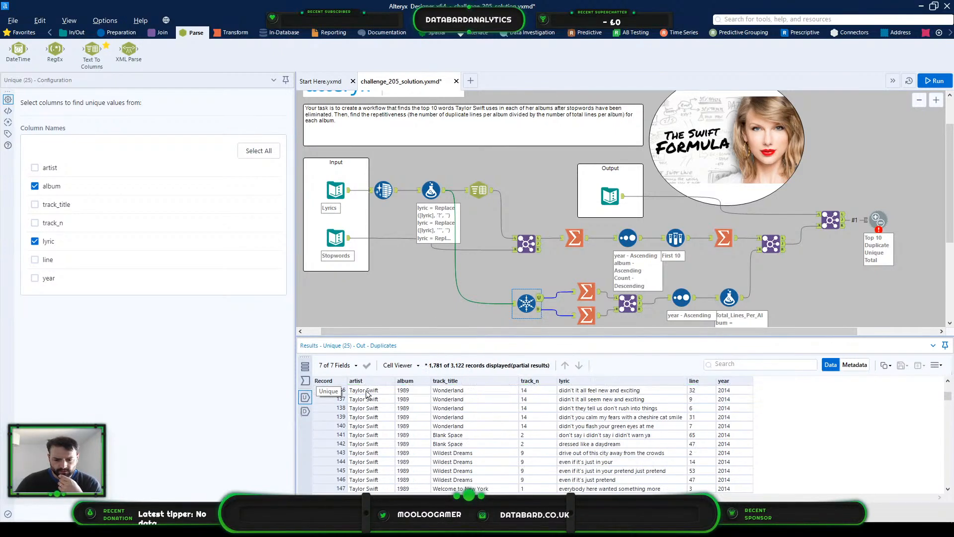
click(751, 381)
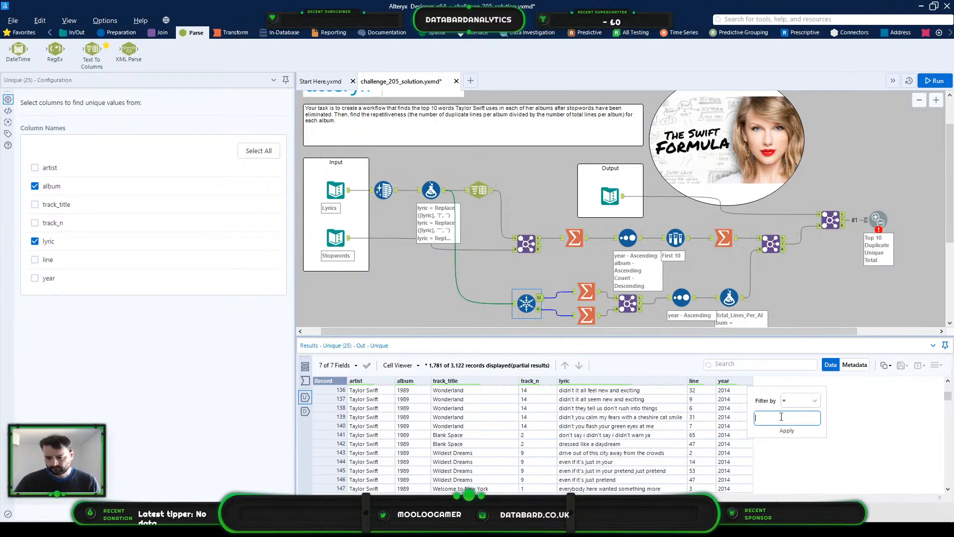
text(2017)
key(Return)
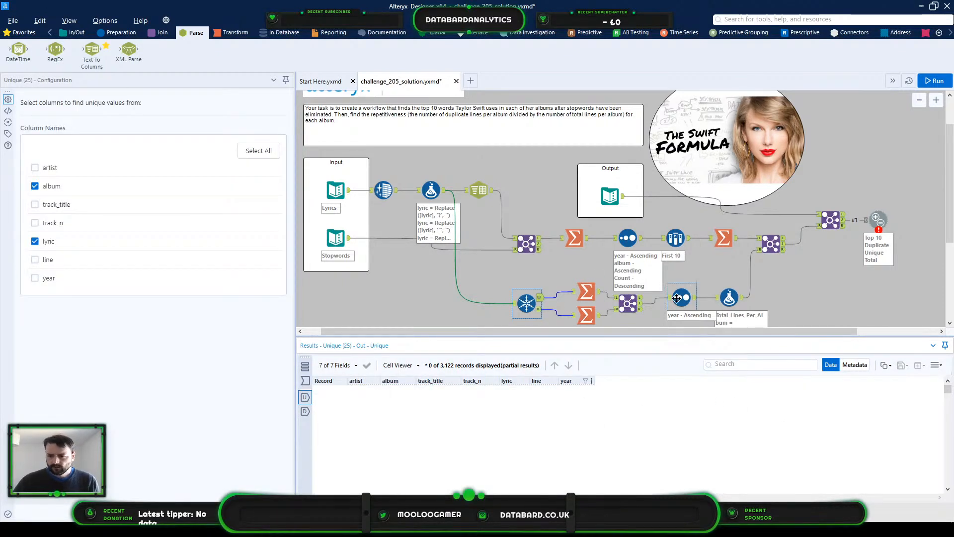
Step: Add a Browse tool connected to the Unique tool's unique output and run the workflow
click(25, 32)
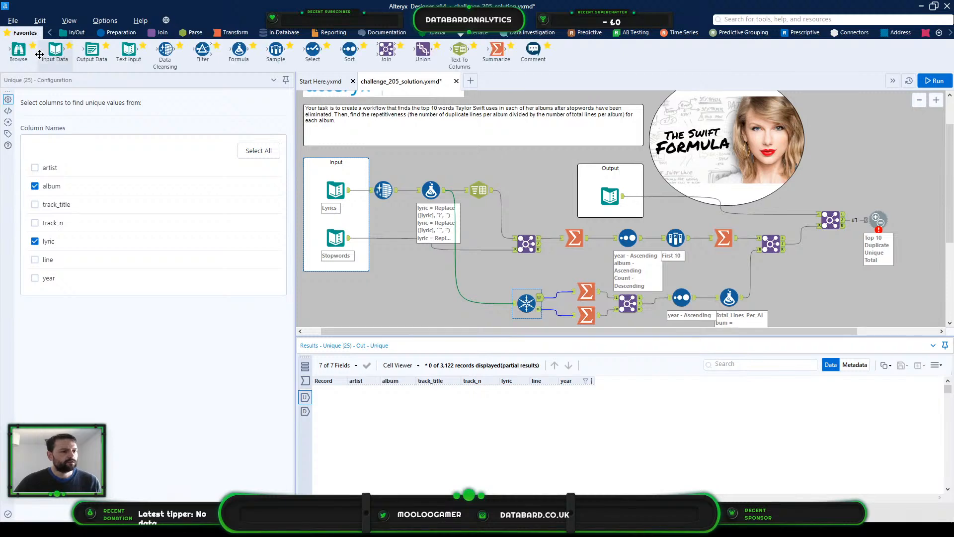
drag(18, 48, 568, 269)
key(ctrl+r)
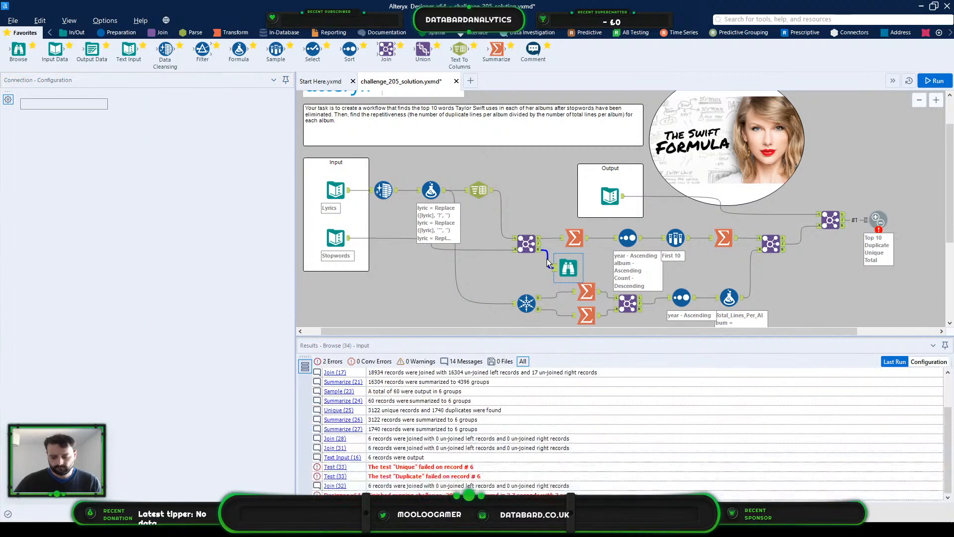
drag(539, 295, 561, 268)
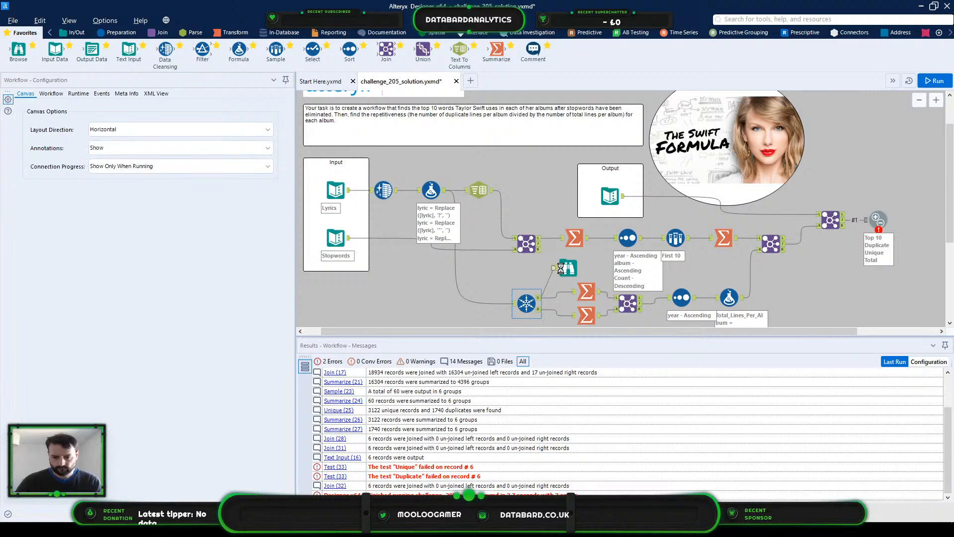
click(934, 80)
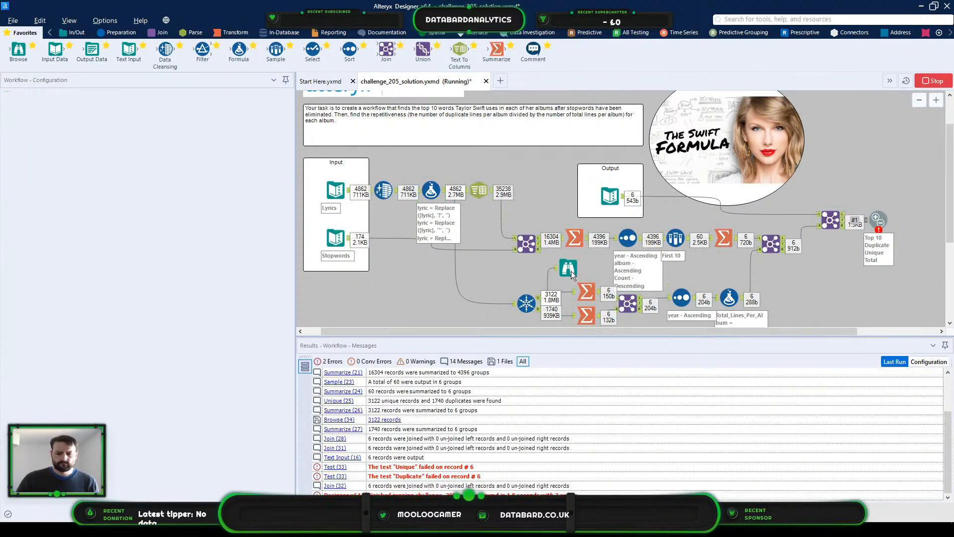
Step: Filter the Browse tool's records to year 2017
click(568, 269)
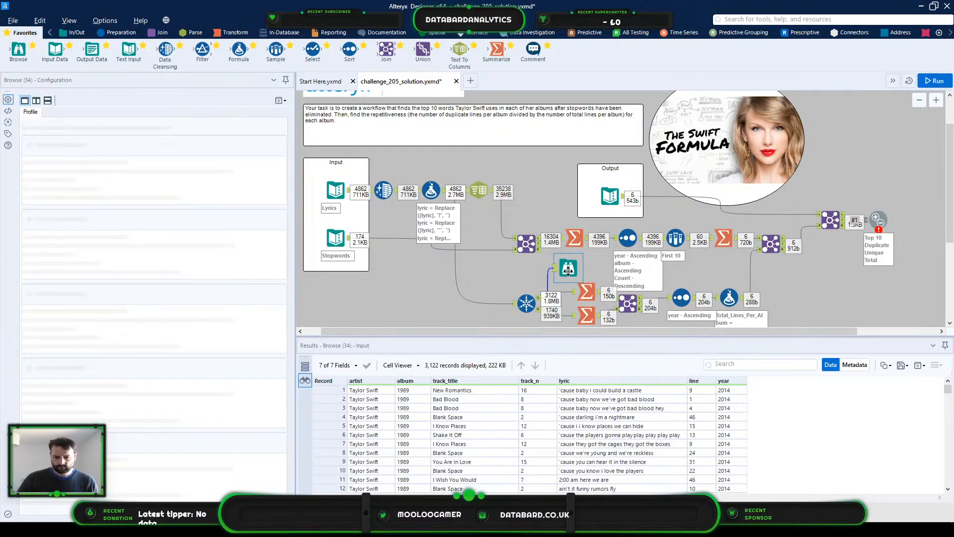
click(743, 381)
click(757, 398)
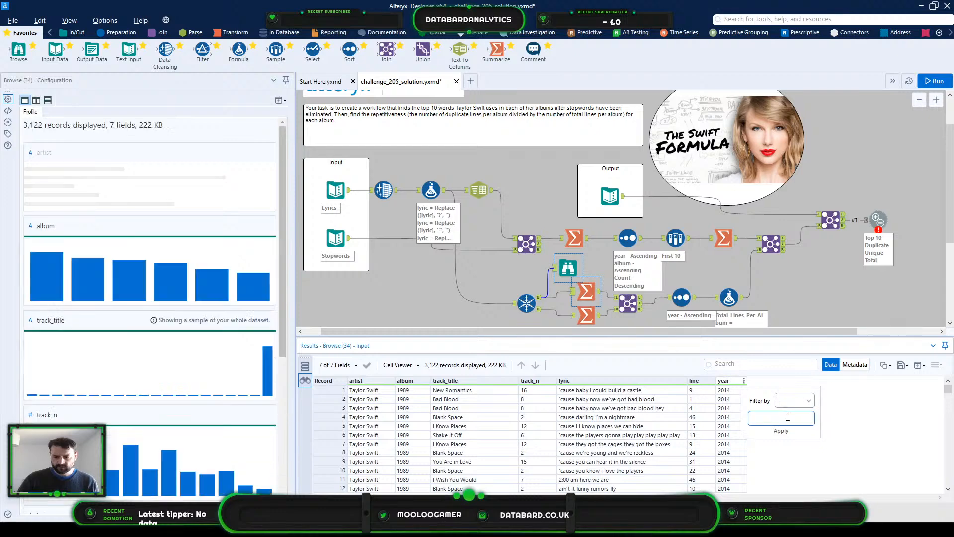
text(2017)
key(Return)
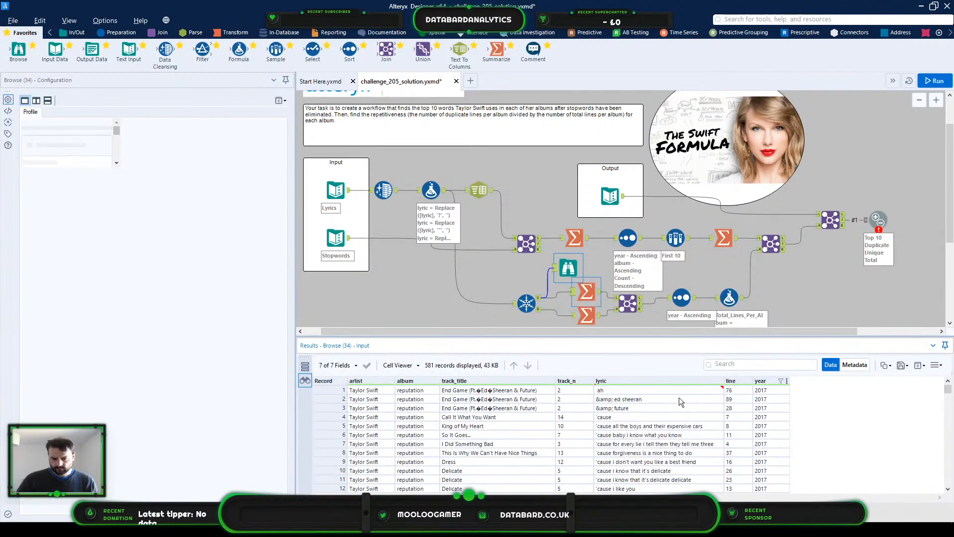
Step: Check the lyric column's profile and read through the 2017 unique lines for stray whitespace or odd characters
click(678, 393)
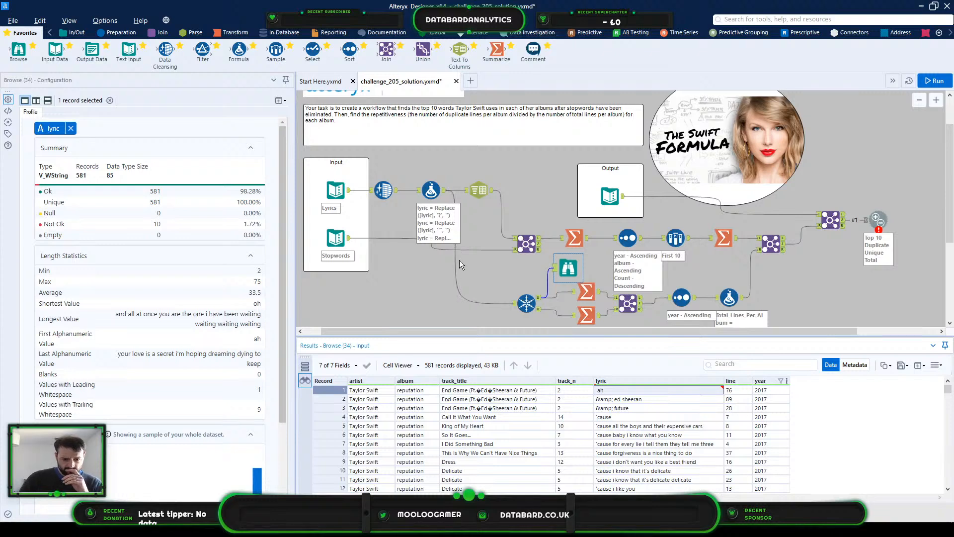
scroll(660, 427, down, 8)
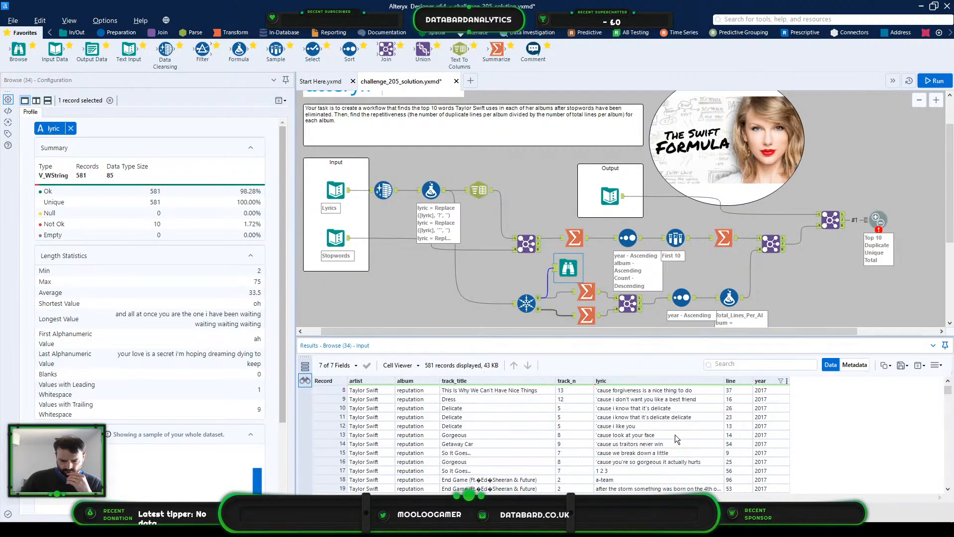
scroll(678, 434, down, 11)
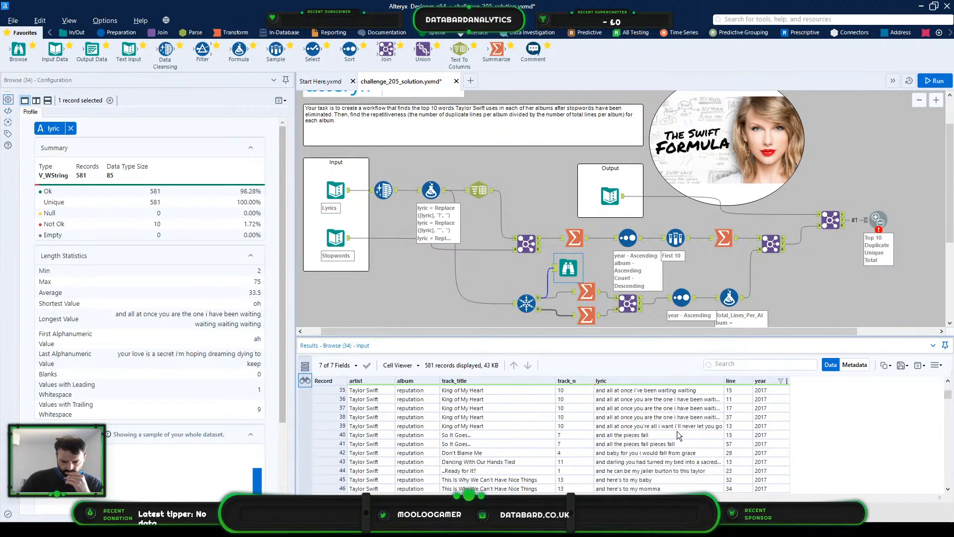
scroll(677, 432, down, 14)
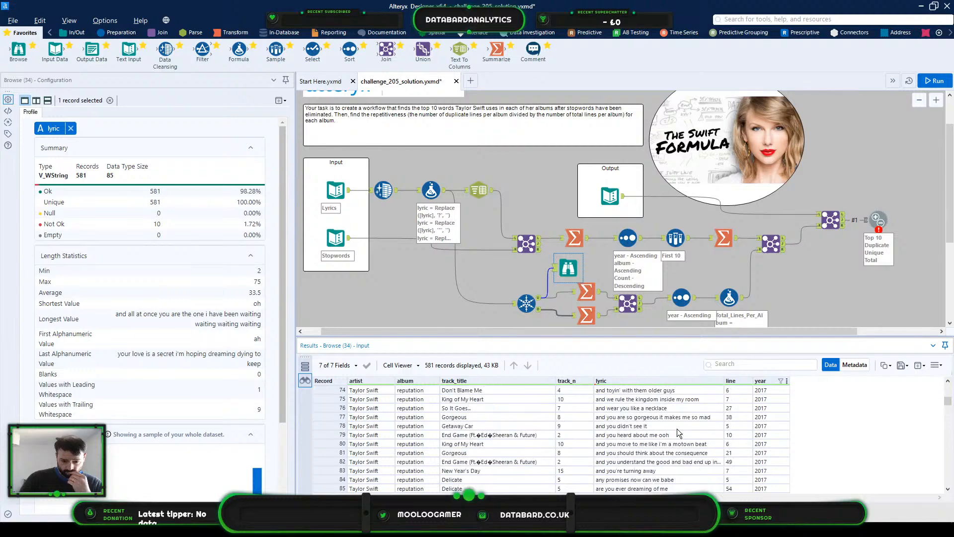
scroll(677, 430, down, 5)
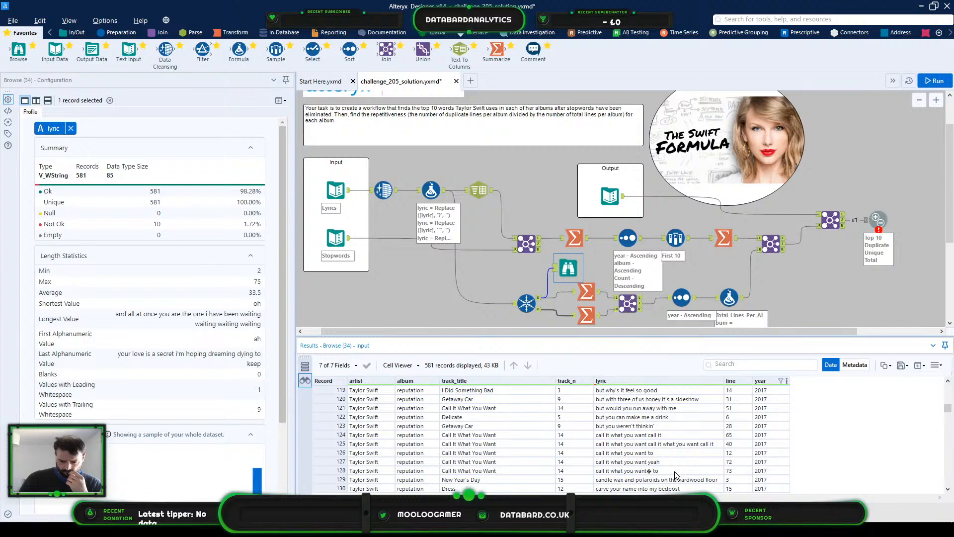
Step: Compare the two "call it what you want to" lyric records and highlight the odd character in the line 73 version
click(674, 471)
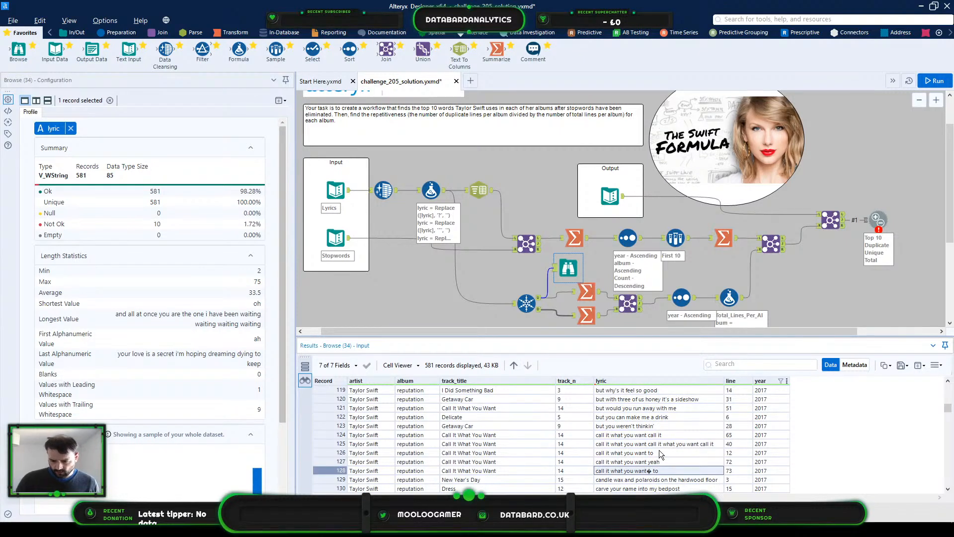
ctrl+click(661, 453)
scroll(662, 456, down, 1)
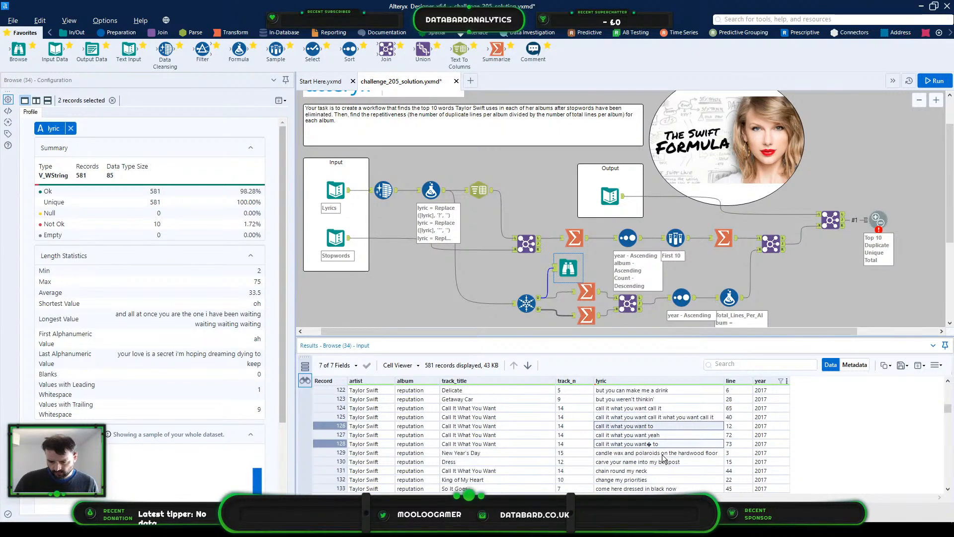
click(647, 444)
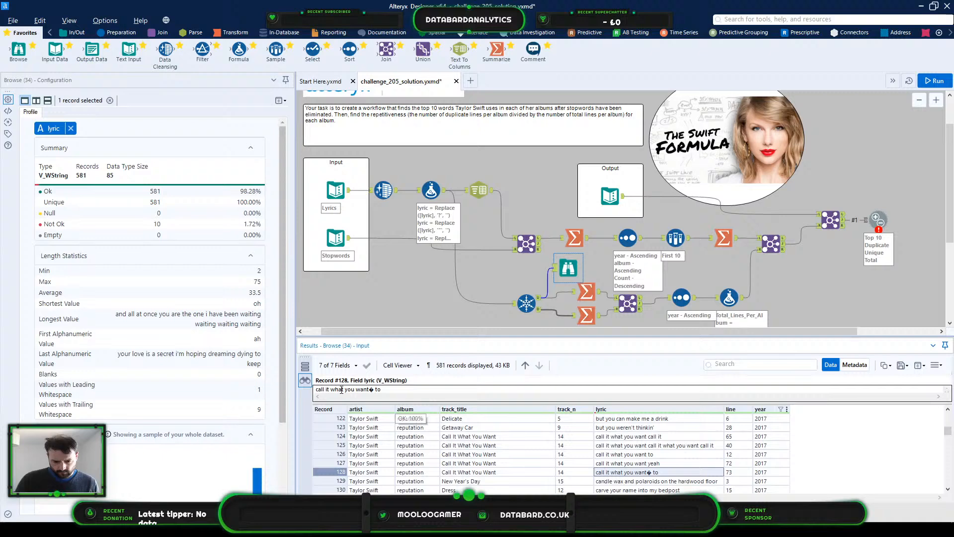
click(372, 389)
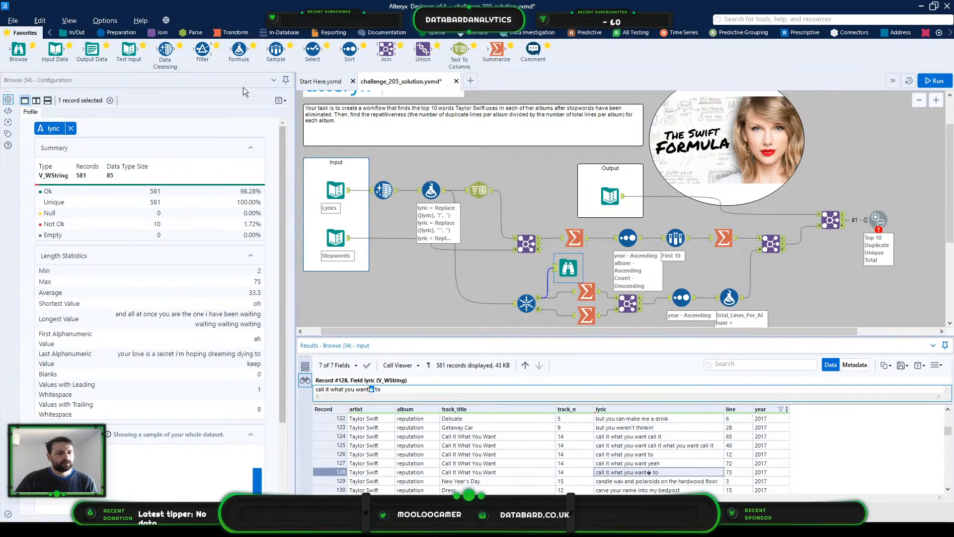
Step: Insert a Data Cleansing tool before the Unique tool, turning off both null replacements and keeping leading and trailing whitespace removal
click(885, 222)
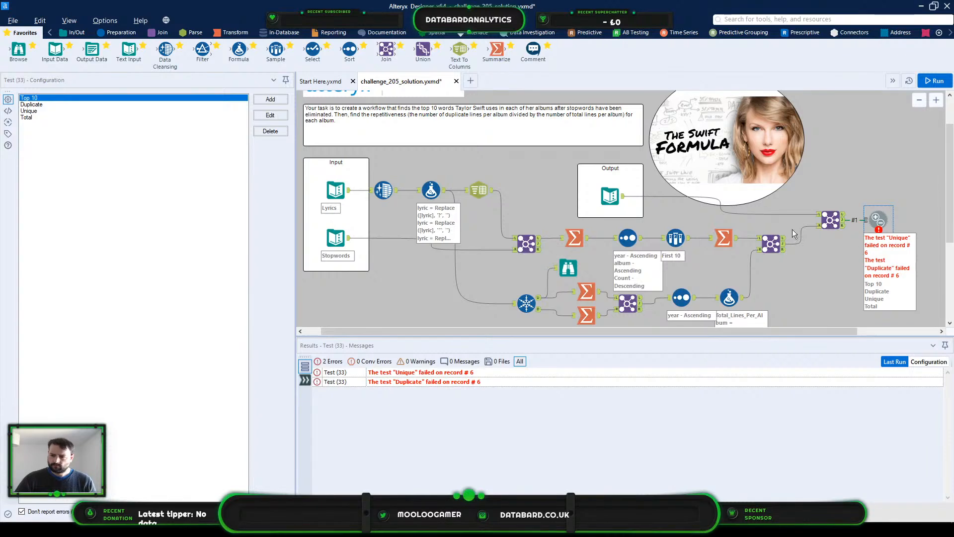
click(119, 32)
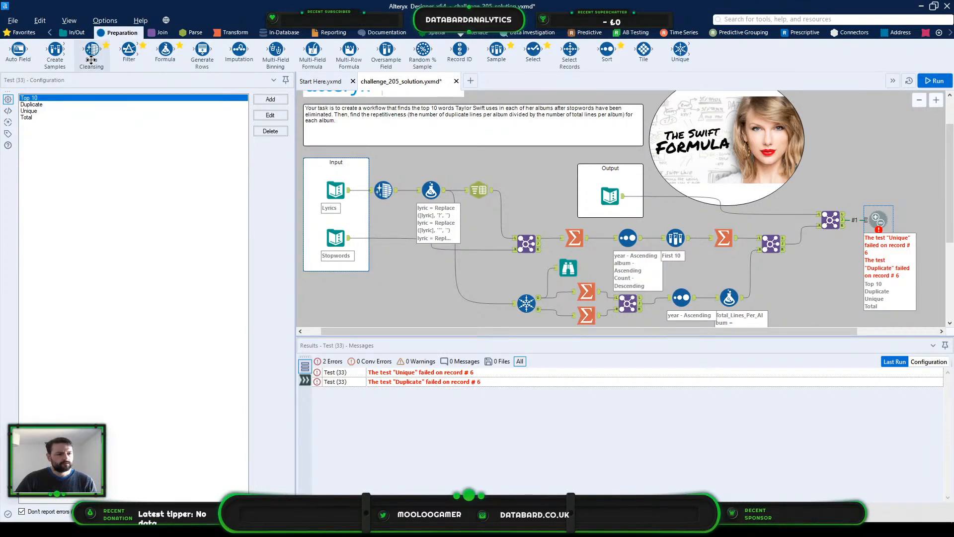
drag(91, 60, 479, 298)
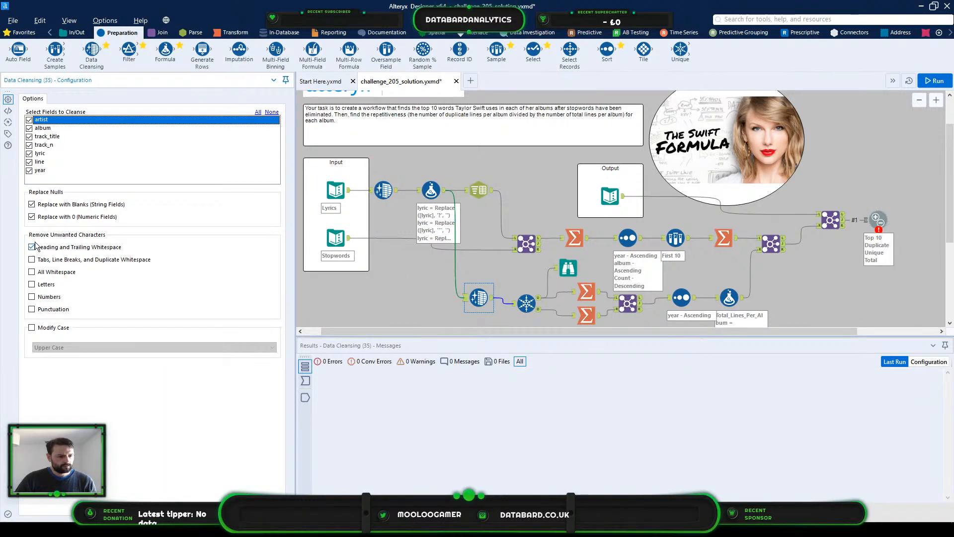
click(32, 217)
click(32, 204)
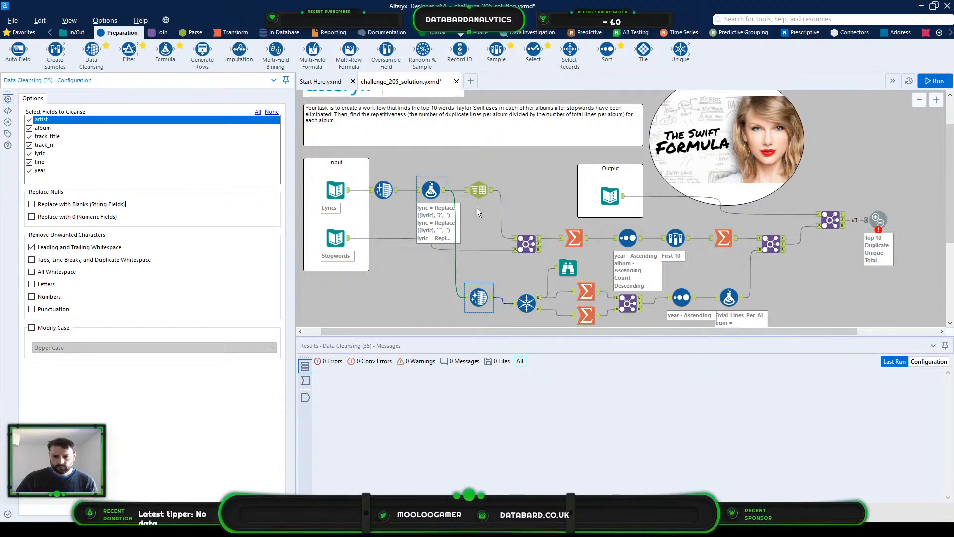
Step: Look through the Browse tool's lyrics and highlight the odd character in the "and then you say" line
click(568, 268)
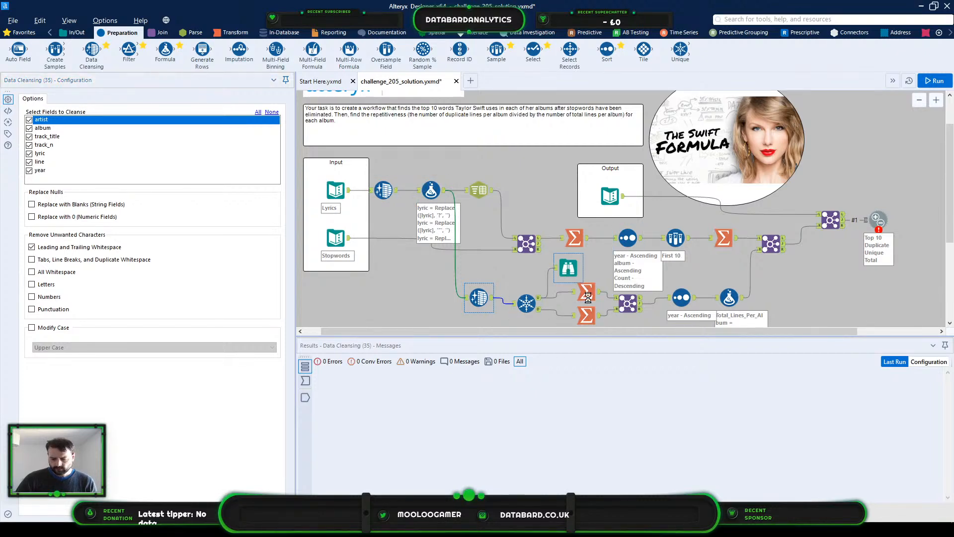
scroll(631, 447, down, 12)
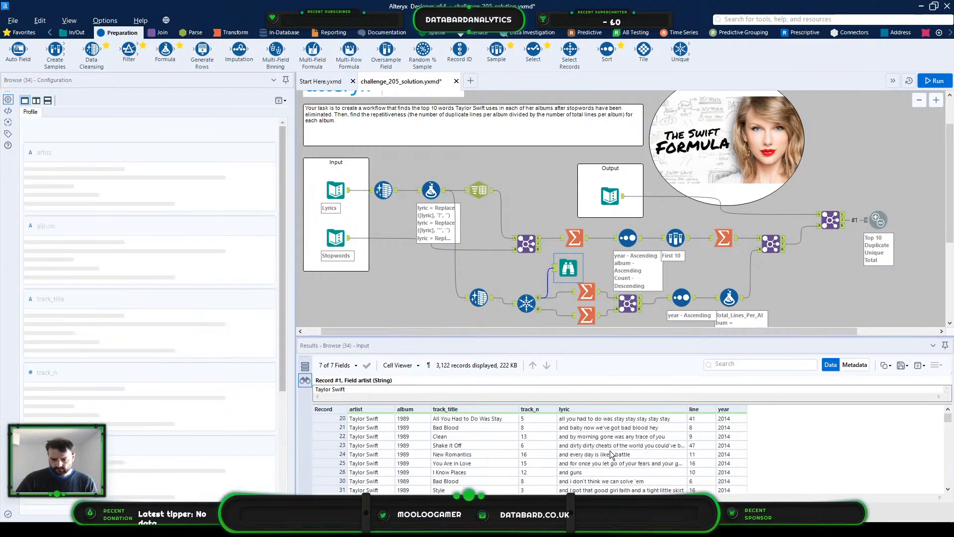
scroll(612, 448, down, 6)
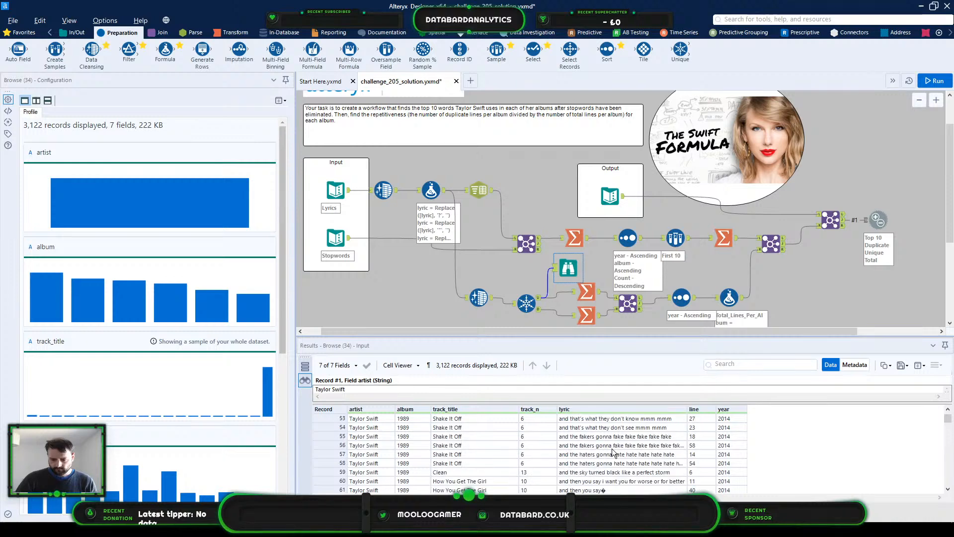
click(618, 465)
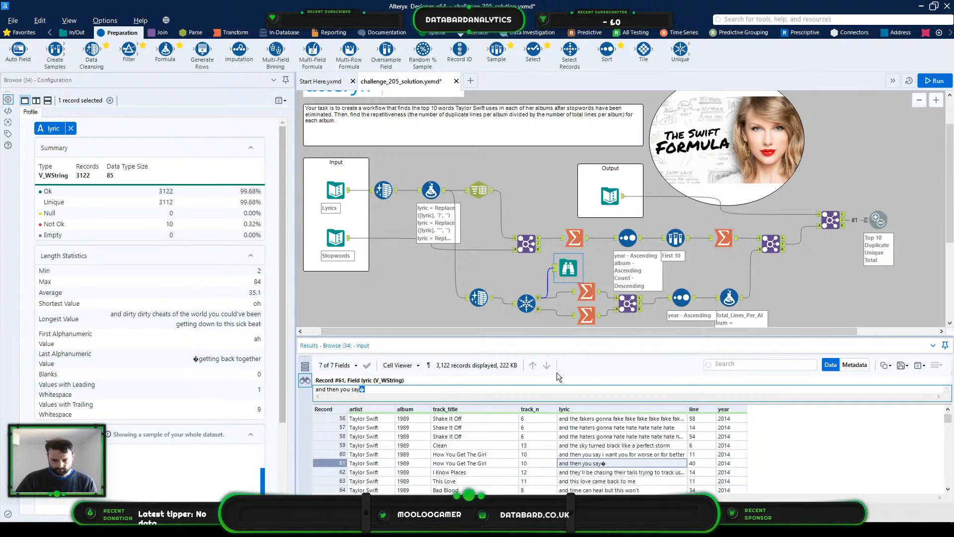
Step: Add a further expression to the Formula tool that cleans the lyrics, with lyric as its output column
click(430, 190)
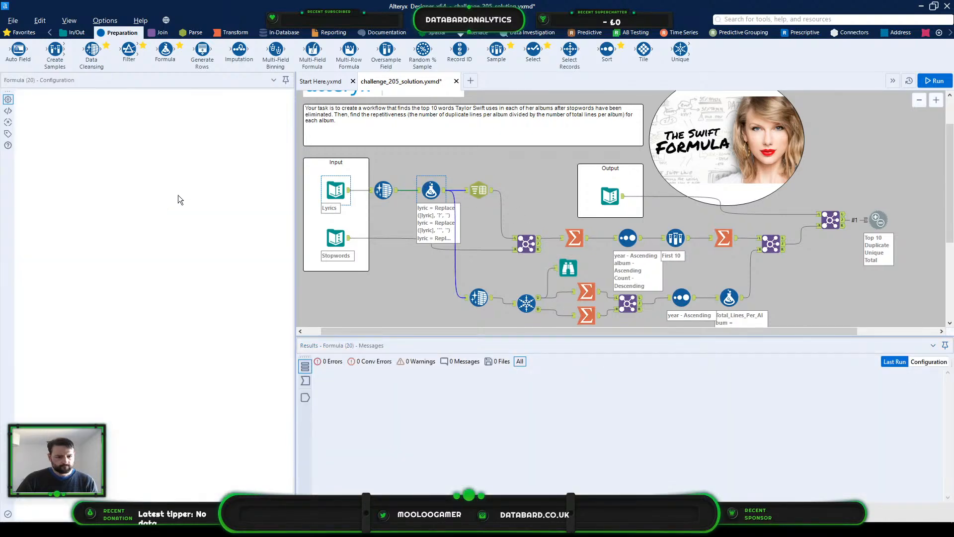
click(64, 236)
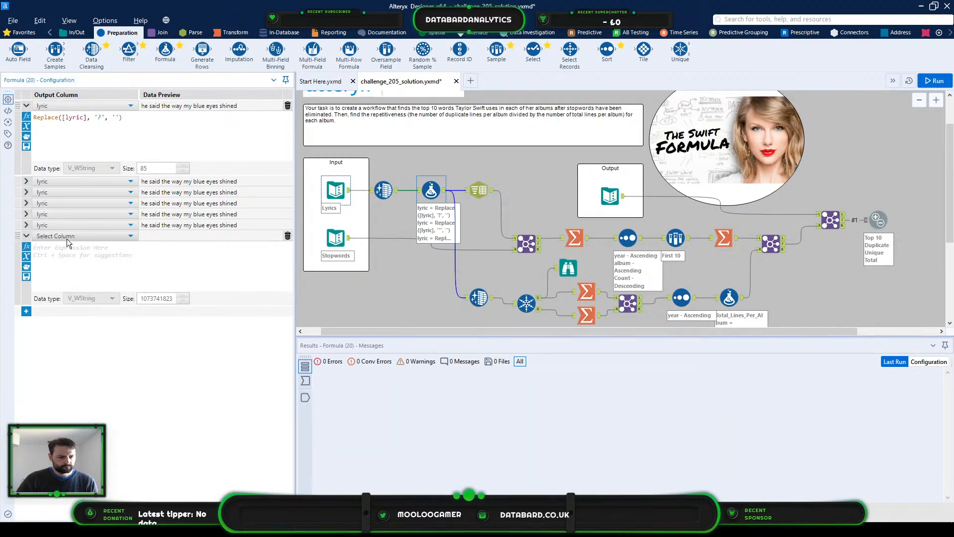
click(71, 237)
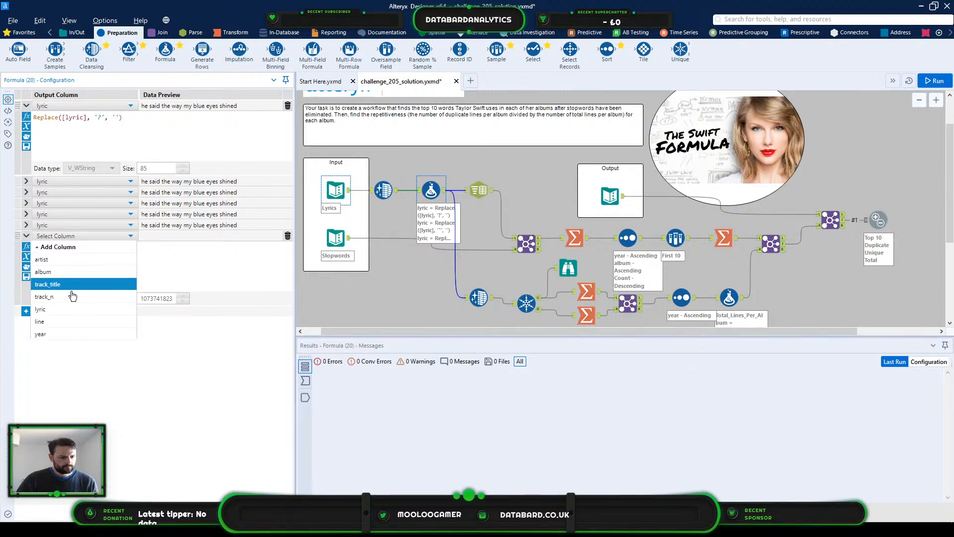
click(74, 310)
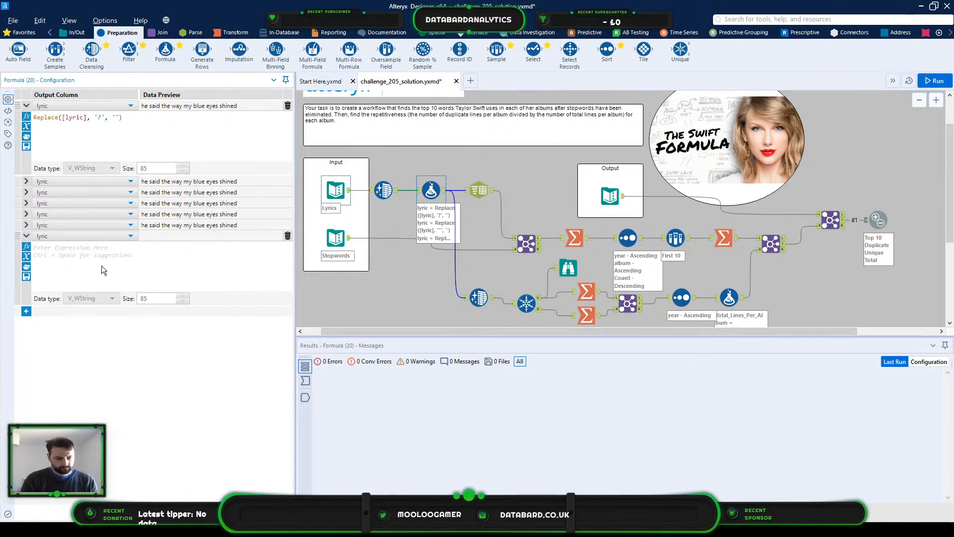
Step: Write the new lyric expression as Replace([lyric], "�", "") to strip the corrupted character
text(acp)
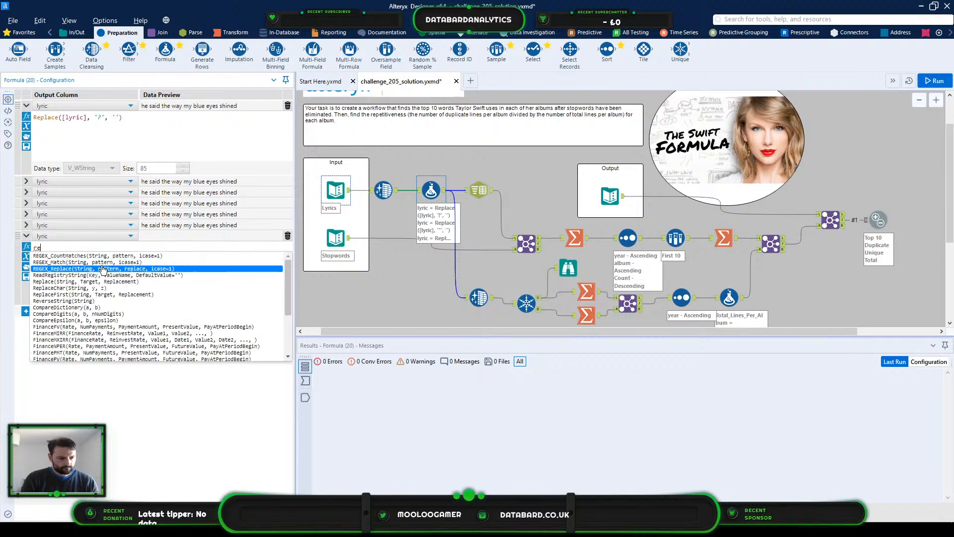
key(BackSpace)
key(BackSpace)
key(BackSpace)
text(repl)
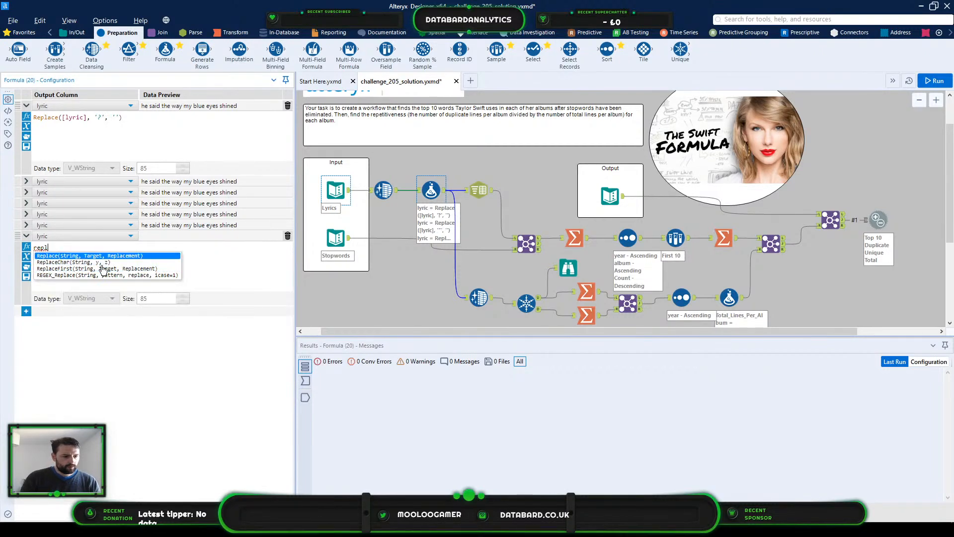
key(Return)
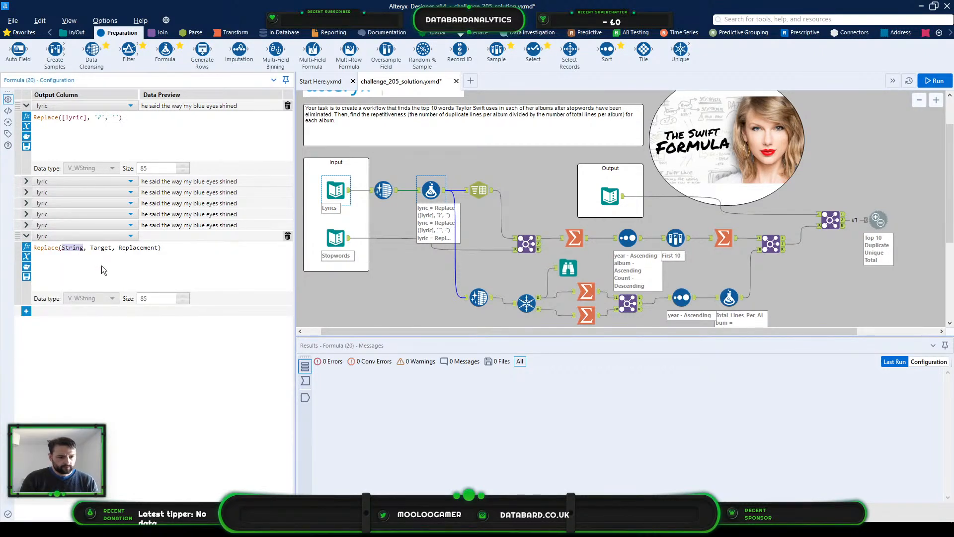
text([)
key(Return)
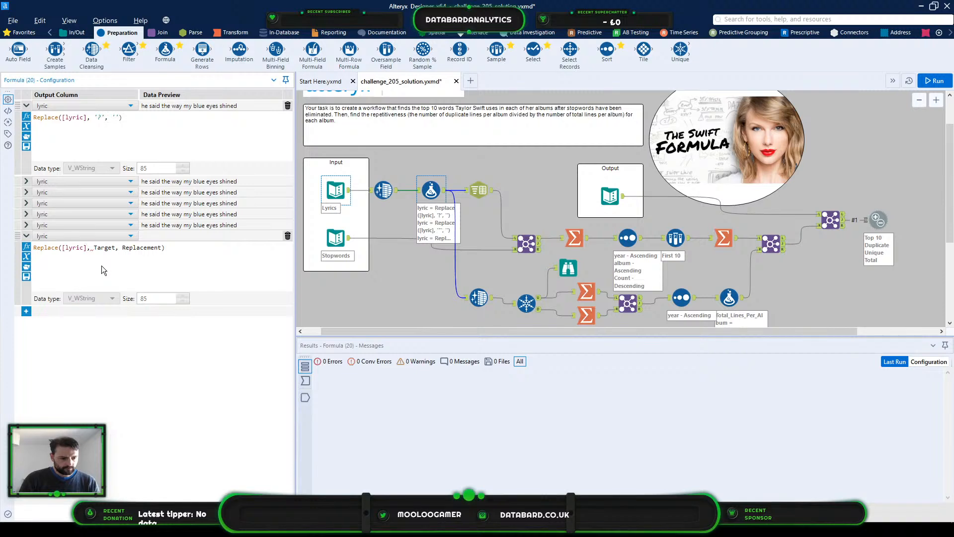
text("�")
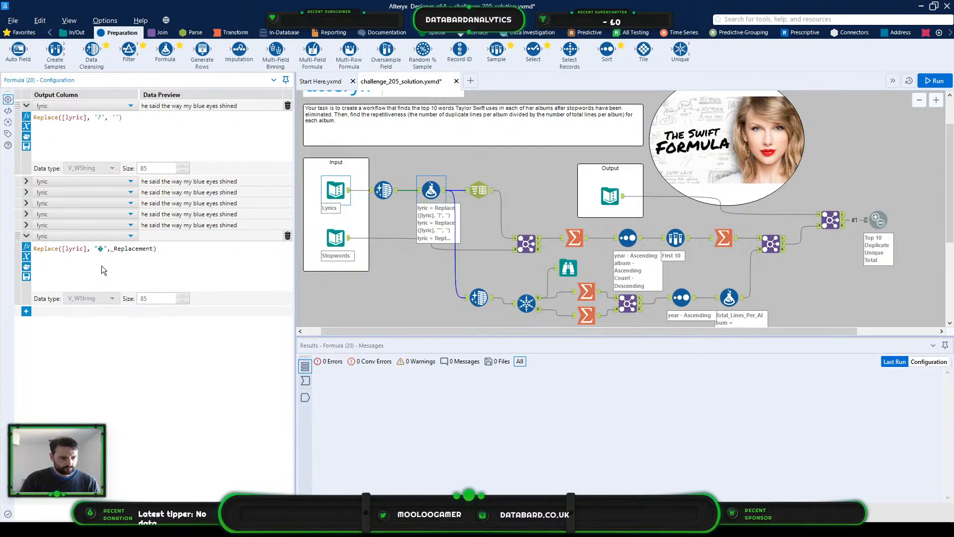
key(ctrl+Right)
key(ctrl+shift+Left)
text("")
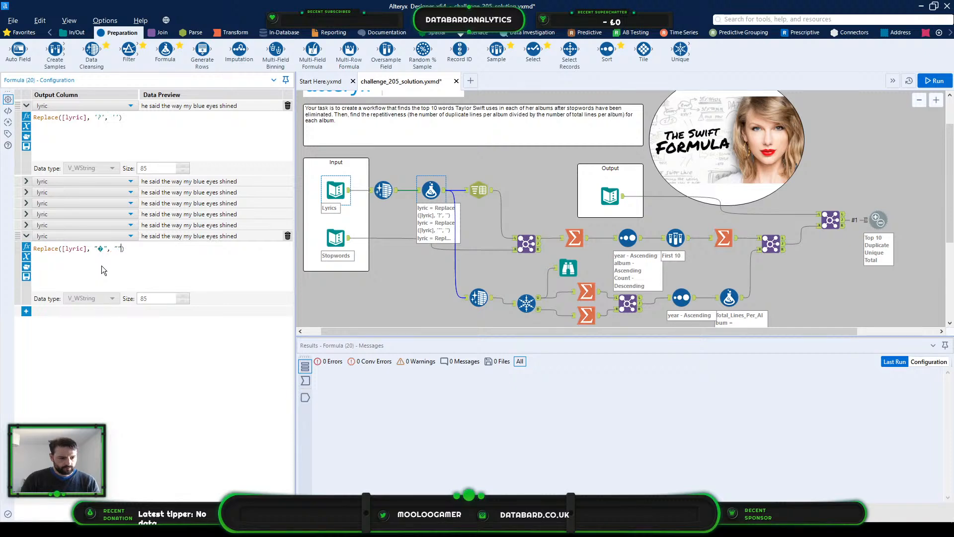
Step: Run the workflow and reopen the configuration of the Formula tool that cleans the lyrics
key(ctrl+r)
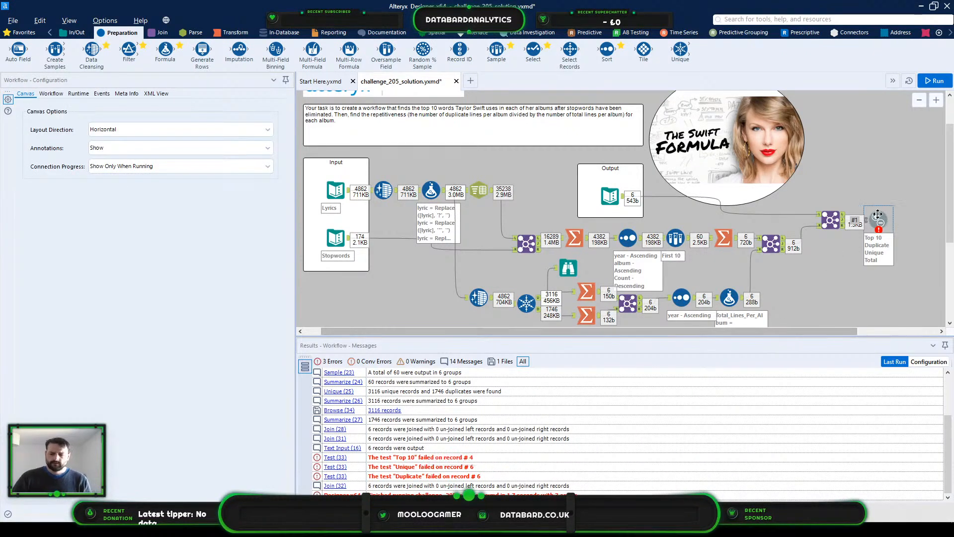
click(426, 193)
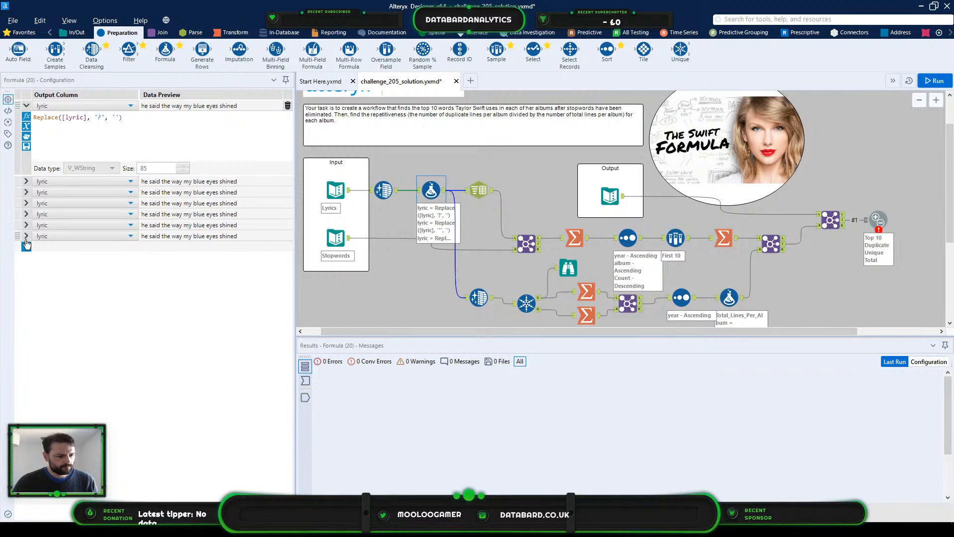
Step: Delete the last lyric expression, Replace([lyric], "�", ""), from the Formula tool and rerun the workflow
click(26, 237)
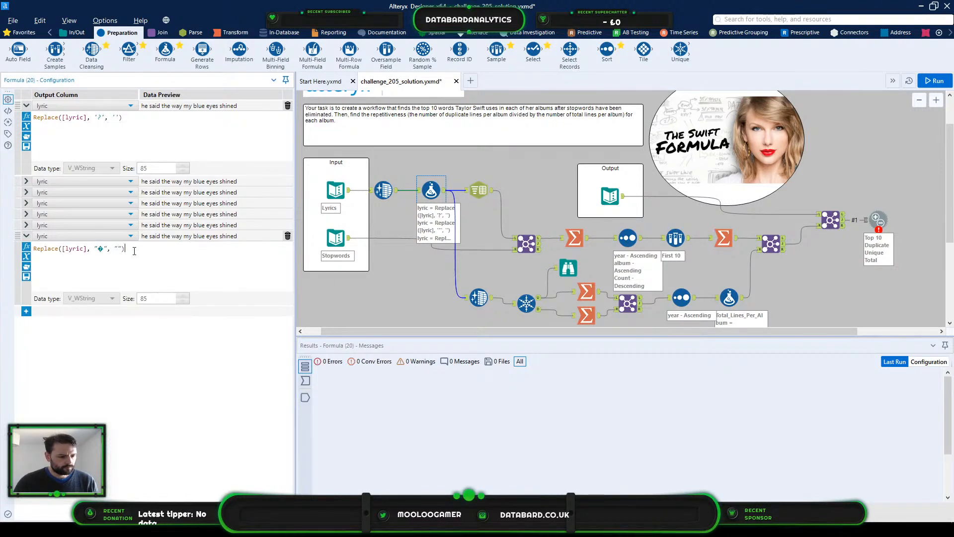
click(32, 249)
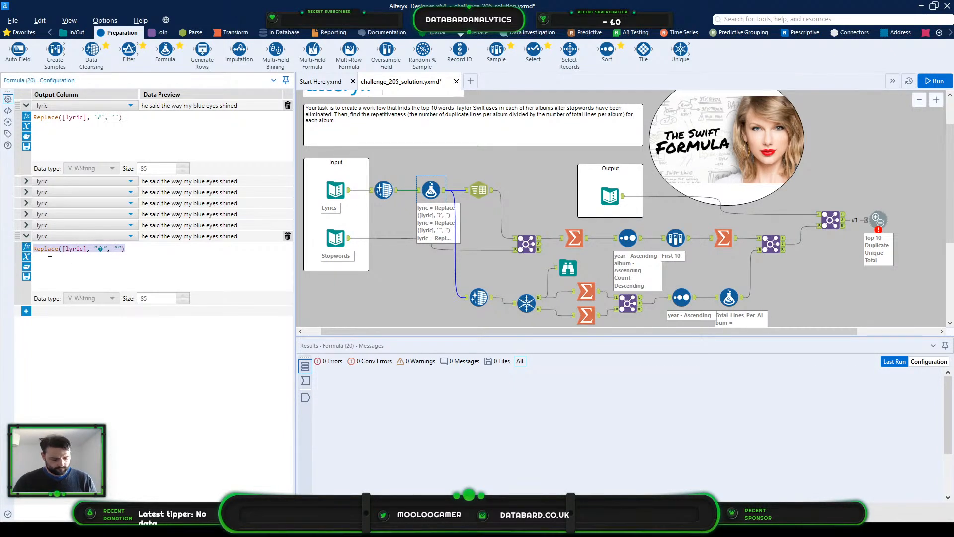
key(Delete)
click(287, 236)
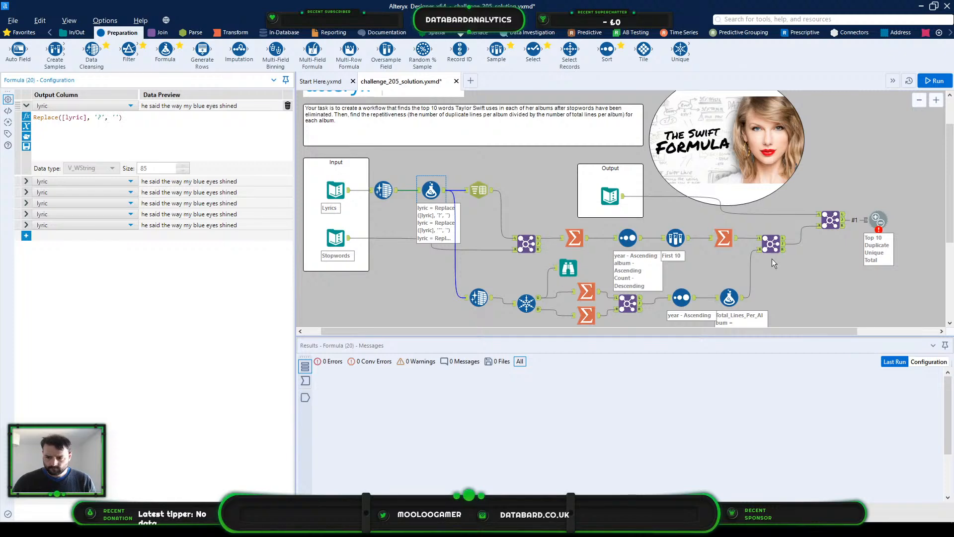
click(934, 80)
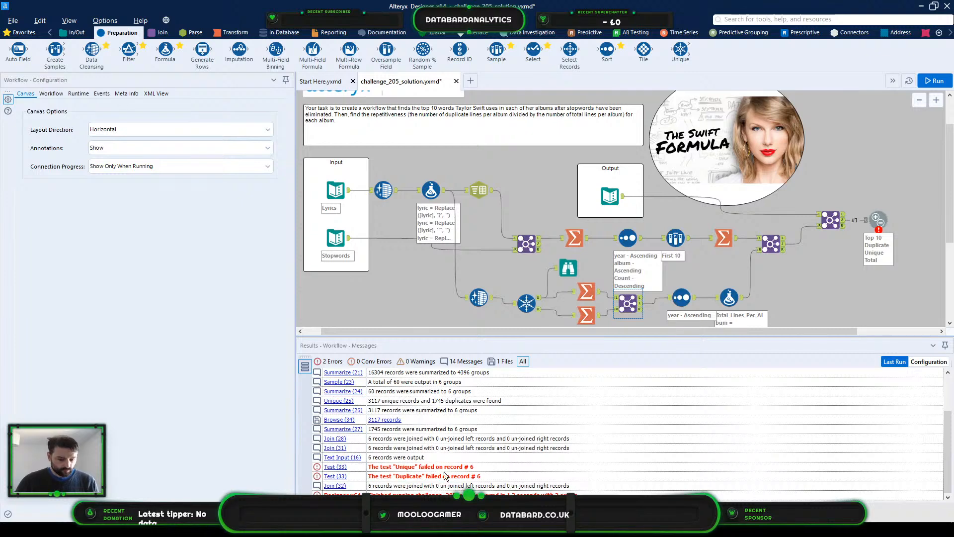
Step: Examine the failed Test tool's input data, comparing the calculated and expected unique lines for the 2017 reputation album
click(524, 305)
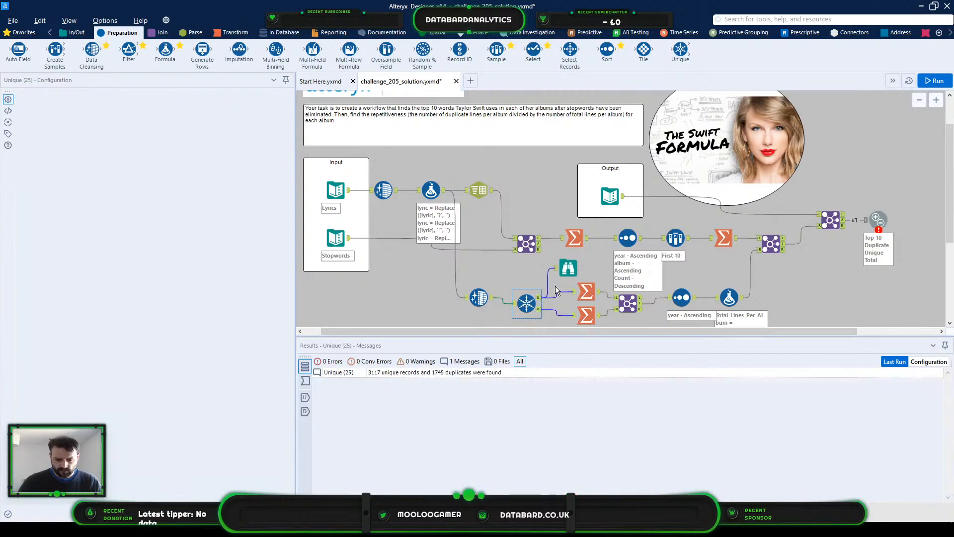
click(878, 220)
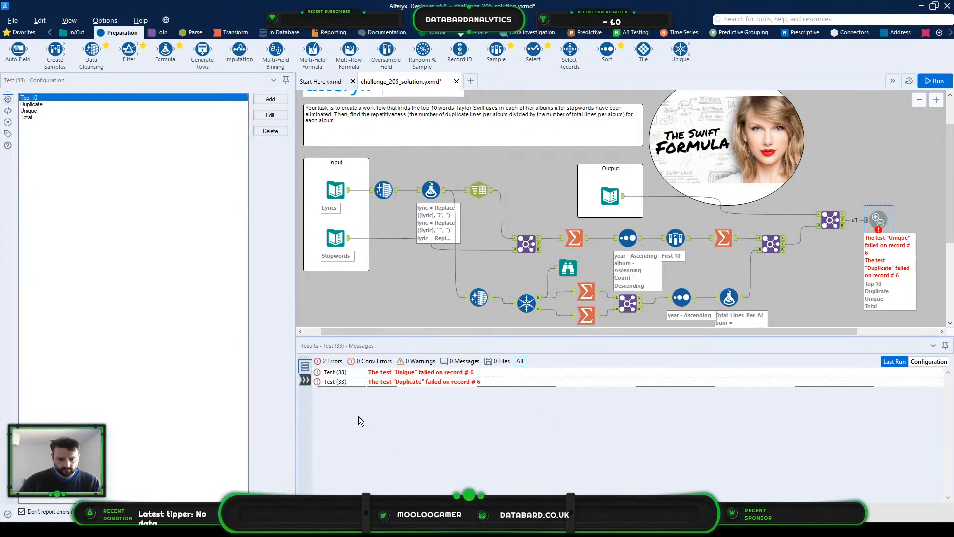
click(305, 381)
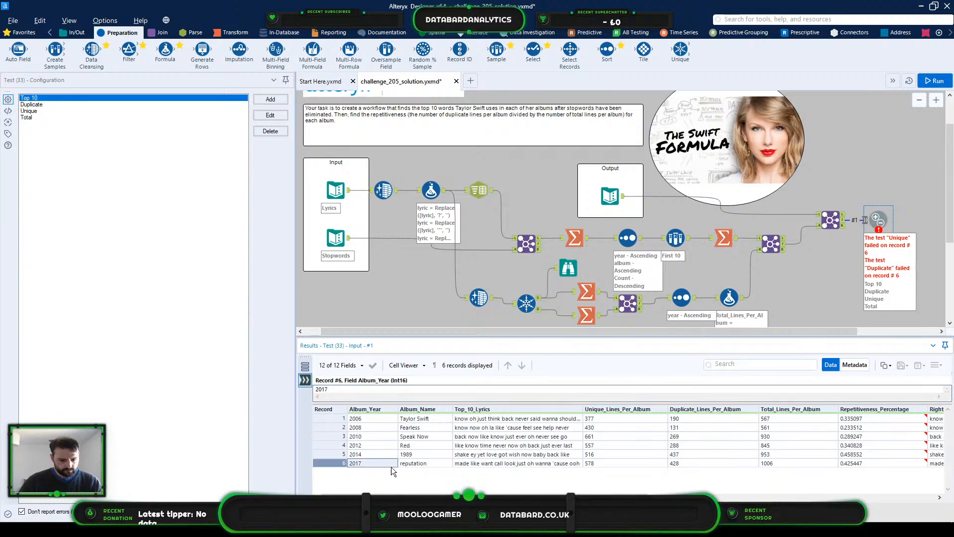
click(479, 303)
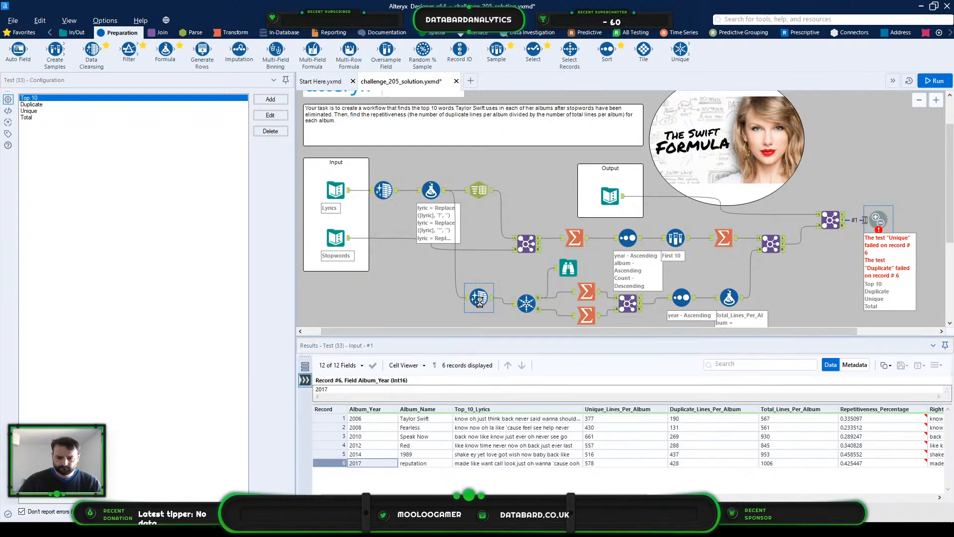
click(567, 269)
click(877, 219)
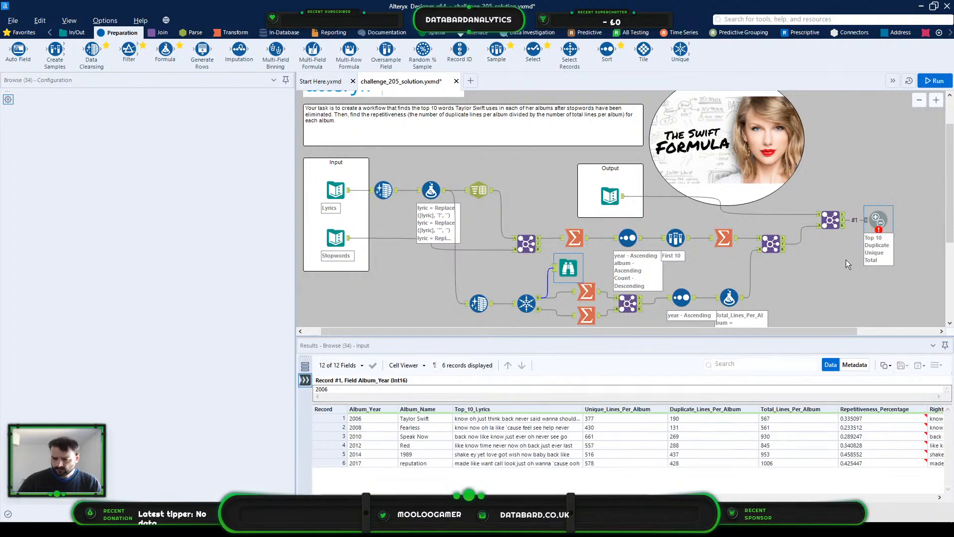
click(599, 464)
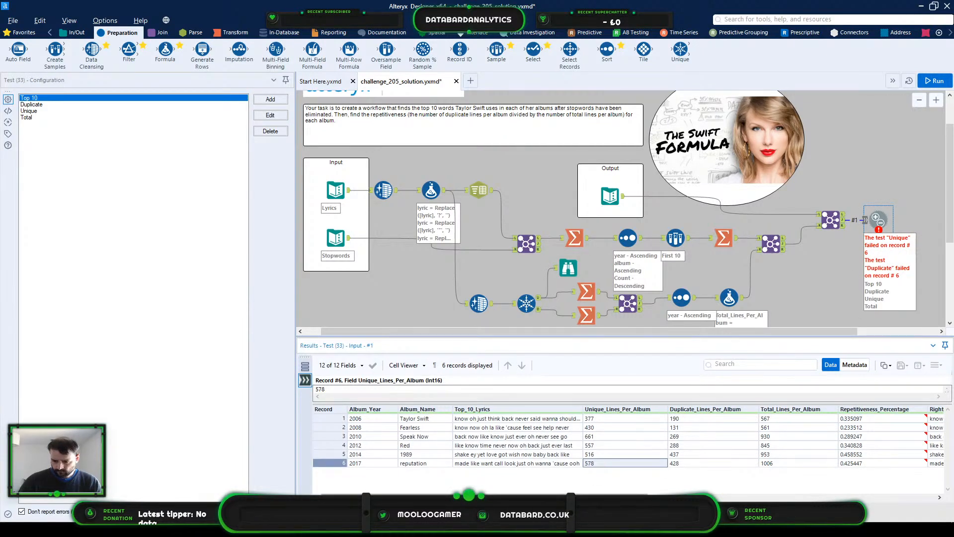
scroll(599, 463, right, 3)
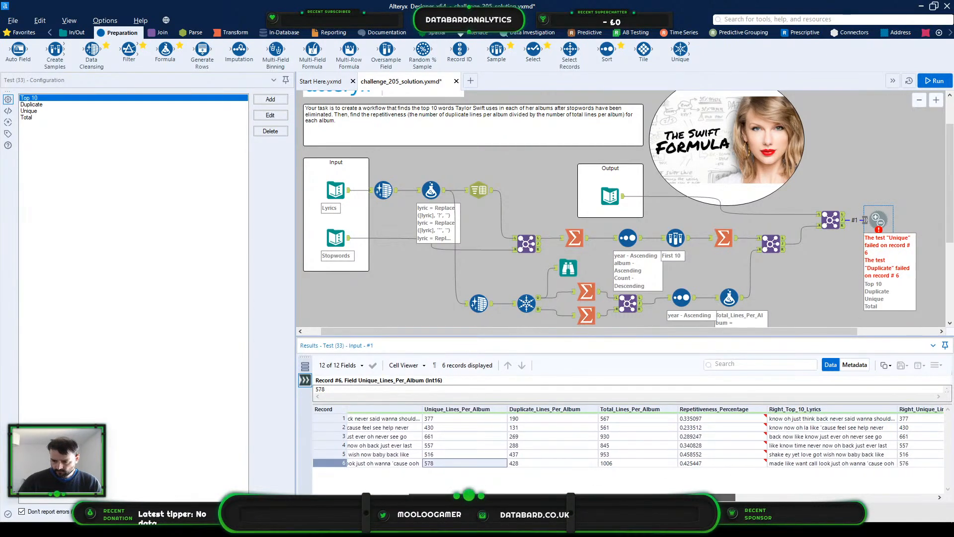
click(921, 464)
Step: Filter the Browse results of the unique lyric lines to records where year equals 2017
click(568, 268)
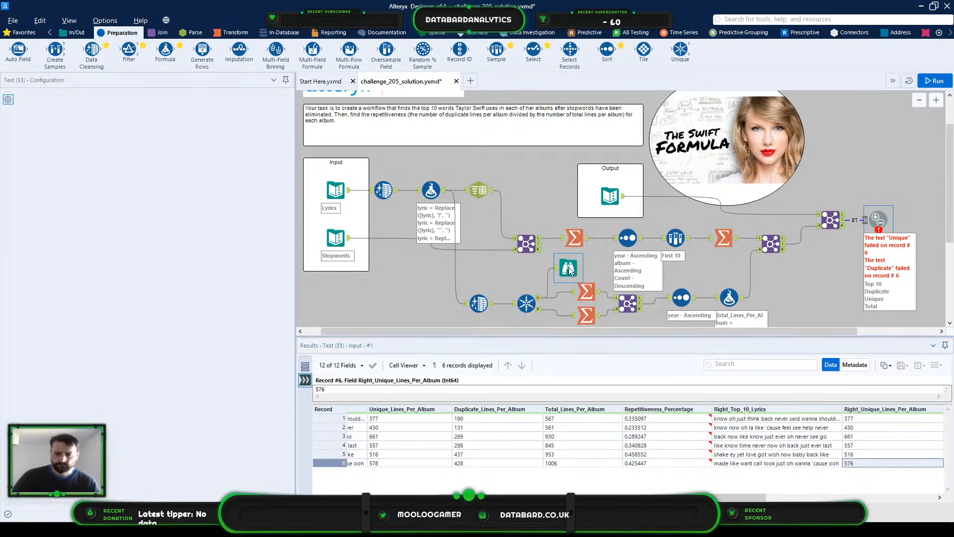
click(723, 409)
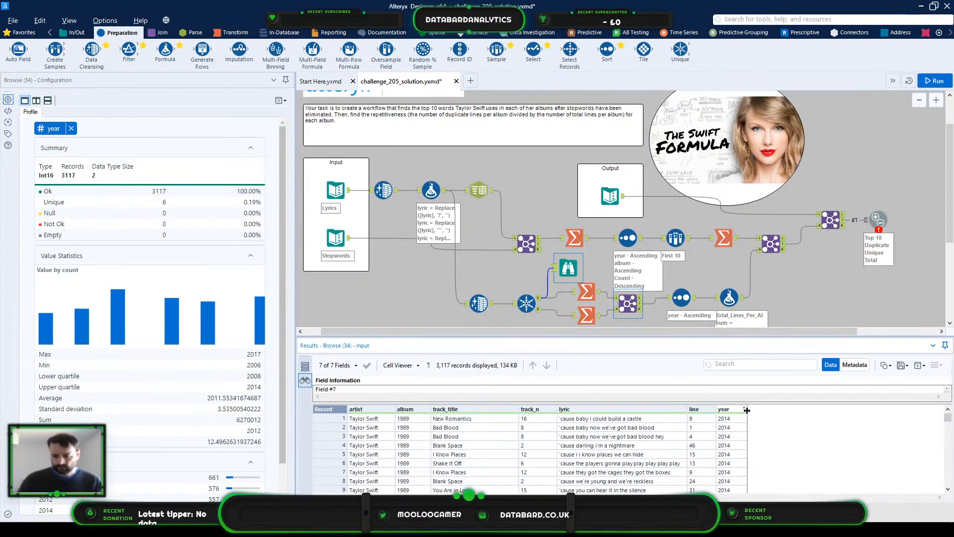
click(745, 410)
click(751, 422)
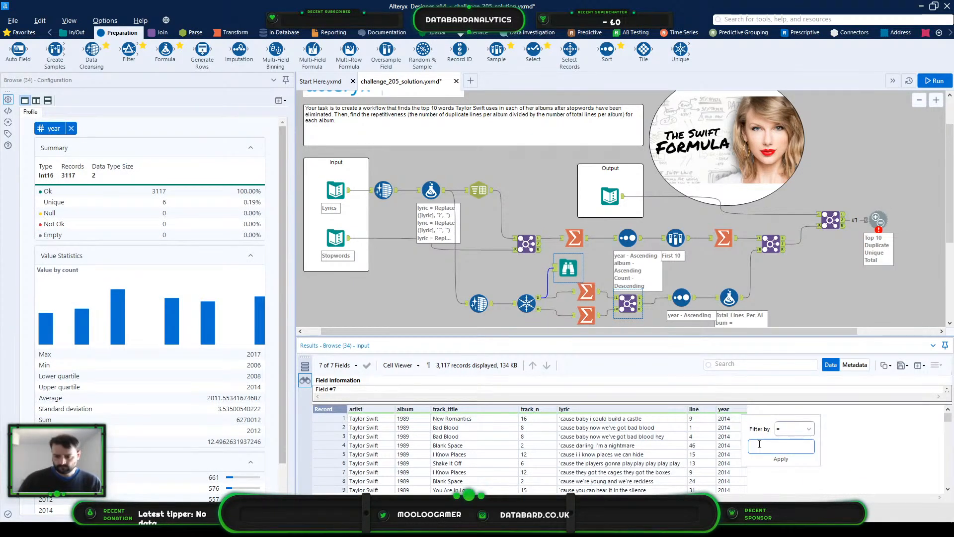
click(763, 447)
text(2017)
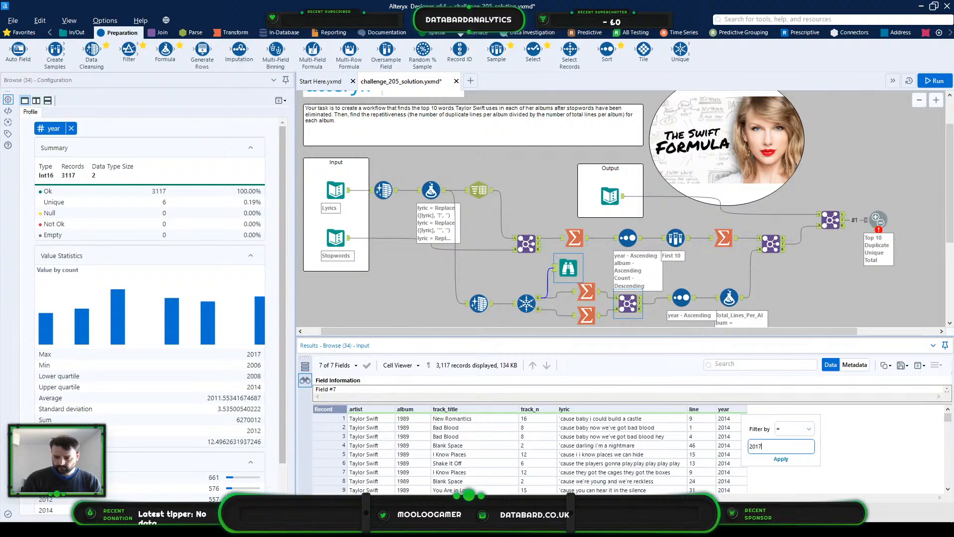
key(Return)
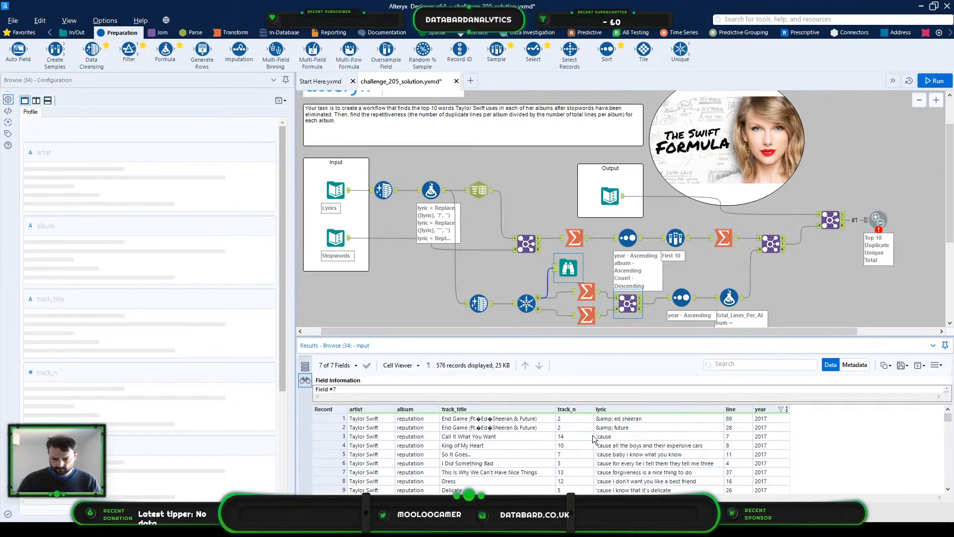
Step: Inspect the first two filtered lyric values and copy the "&amp;" text from the "&amp; future" record
click(615, 428)
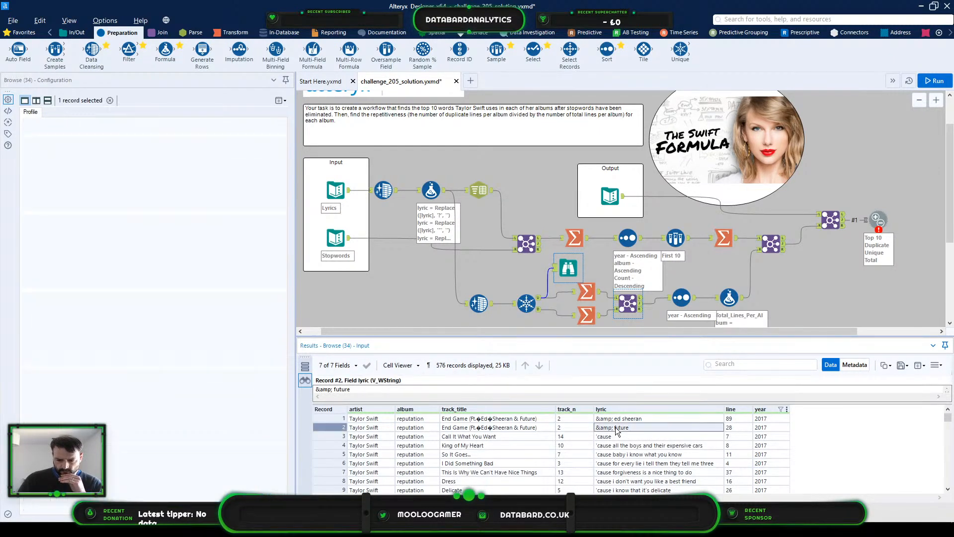
click(637, 418)
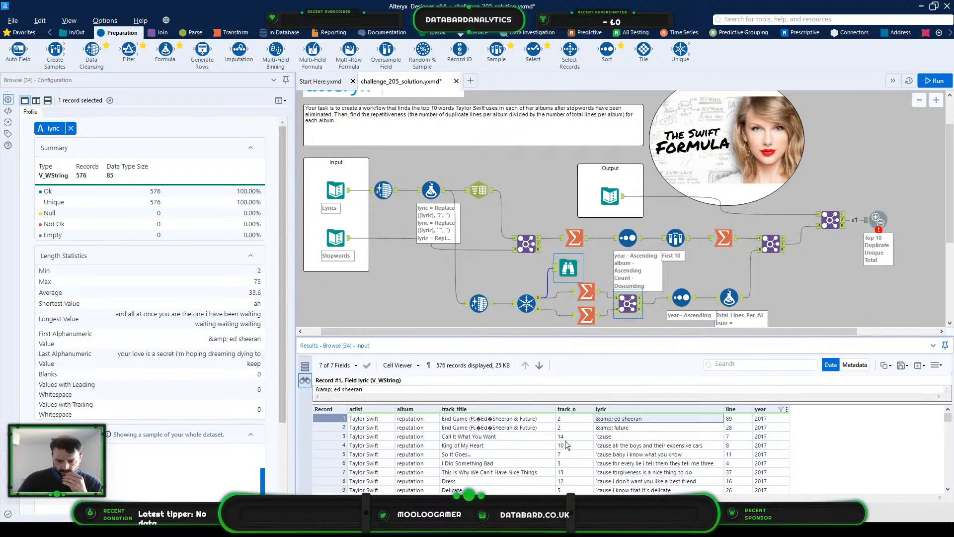
click(609, 426)
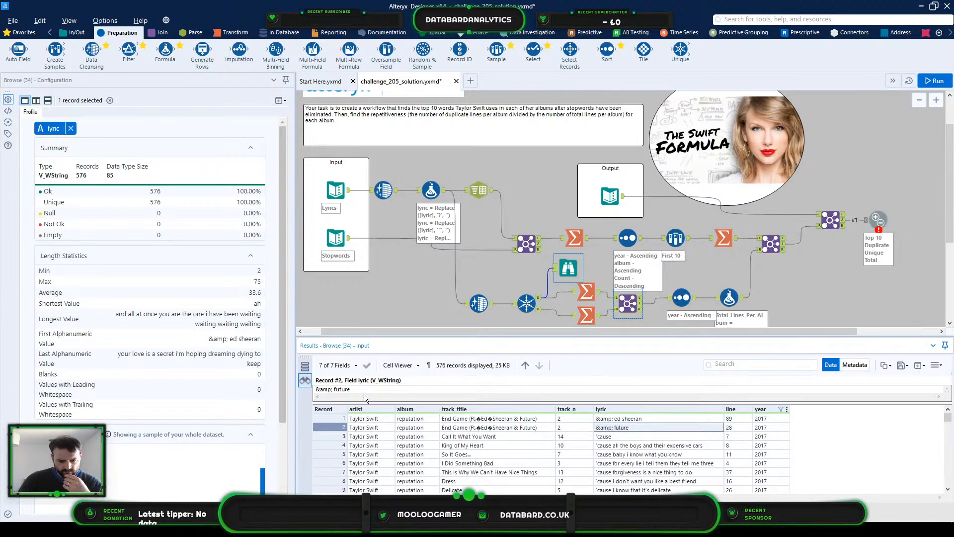
drag(334, 389, 298, 390)
key(ctrl+c)
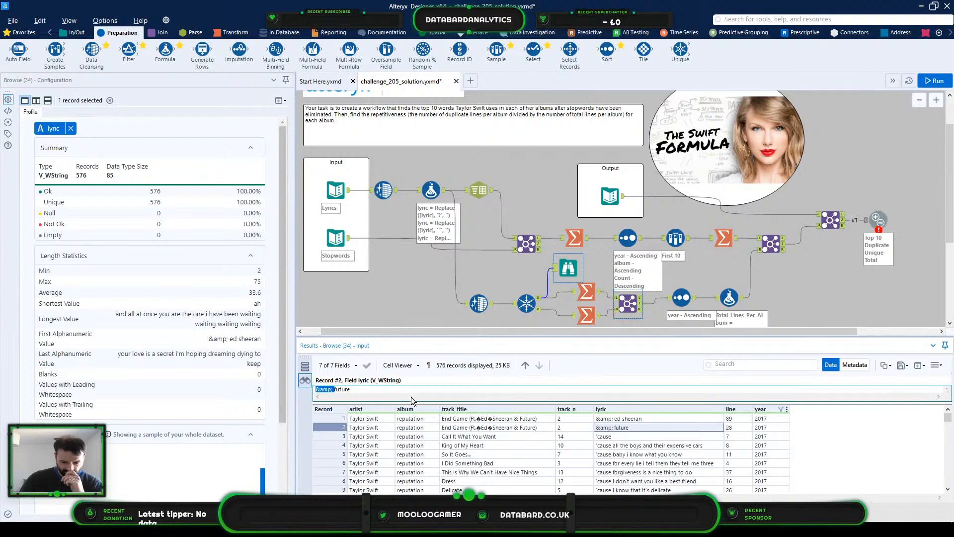
Step: Look through the 2017 lyrics and filter the lyric column to strings containing "Future"
scroll(662, 481, down, 1)
scroll(656, 477, up, 1)
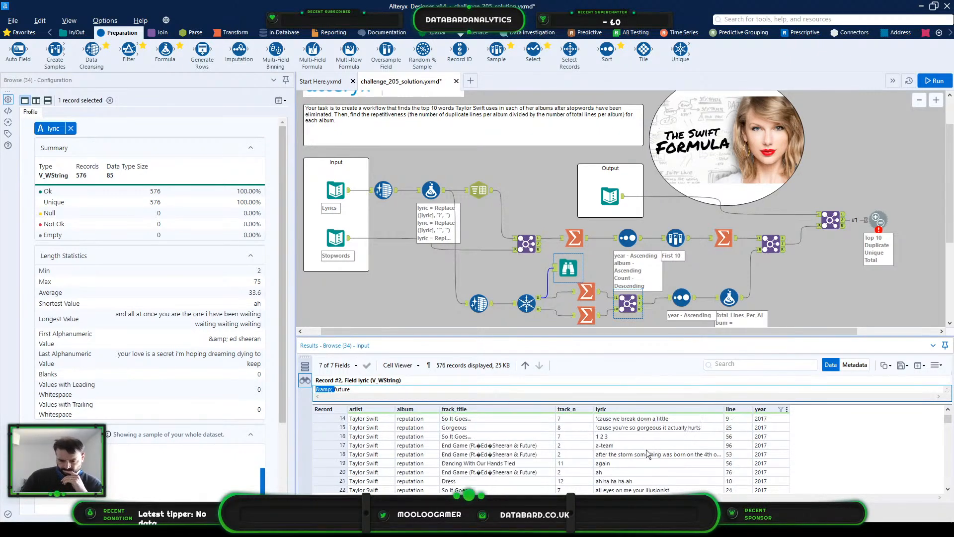
click(656, 420)
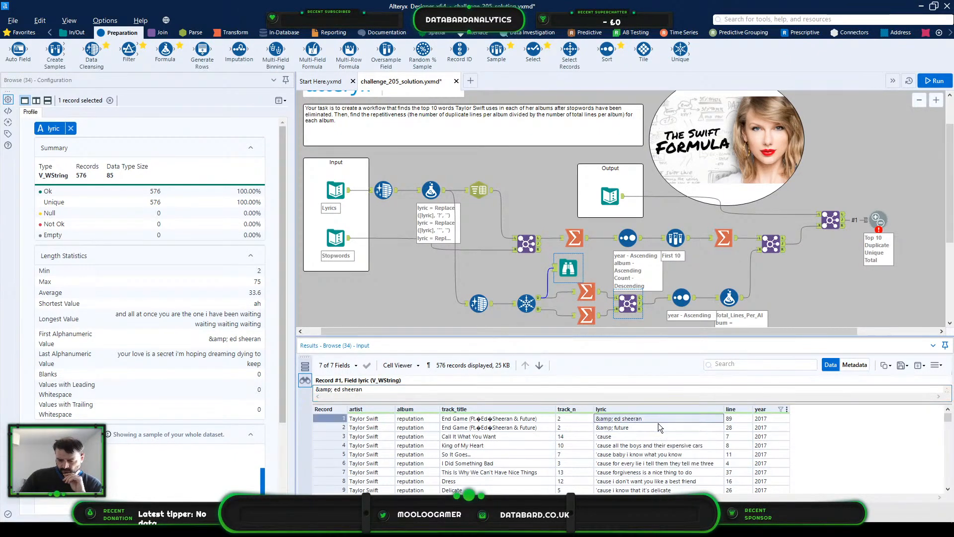
click(660, 426)
click(721, 409)
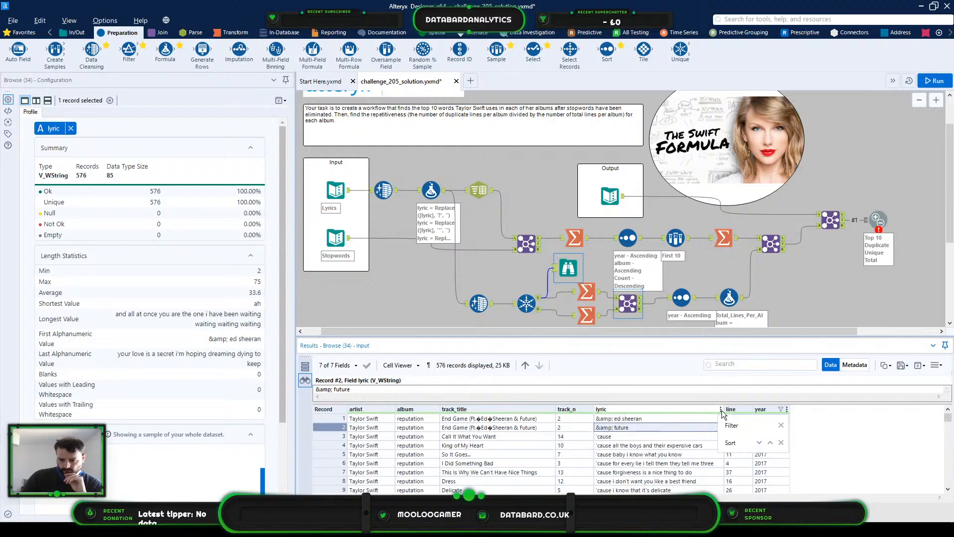
click(726, 436)
click(763, 431)
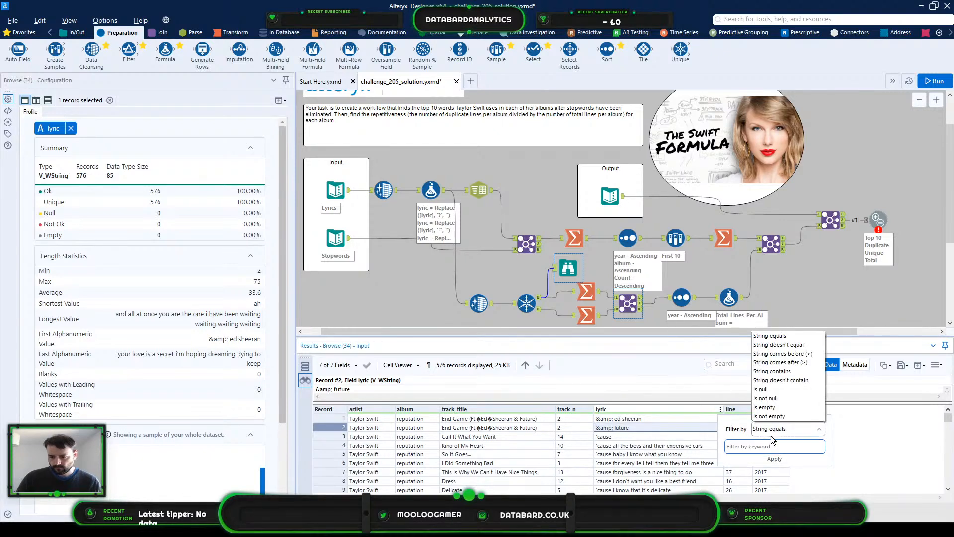
click(785, 376)
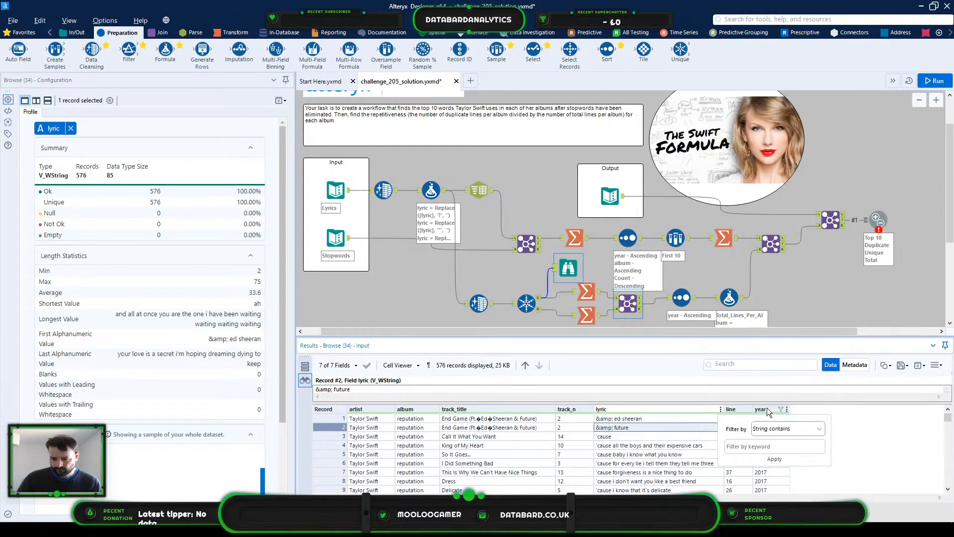
click(768, 447)
text(Future)
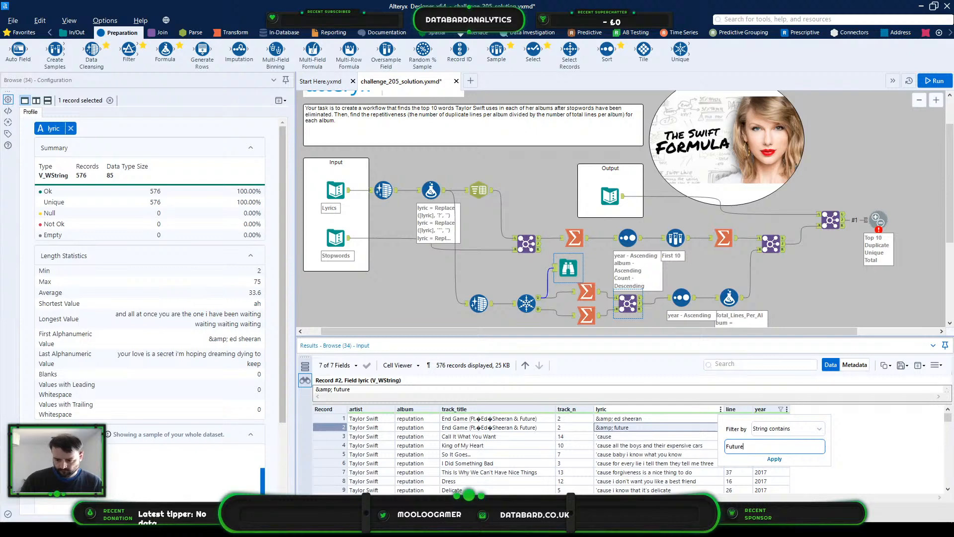
key(Return)
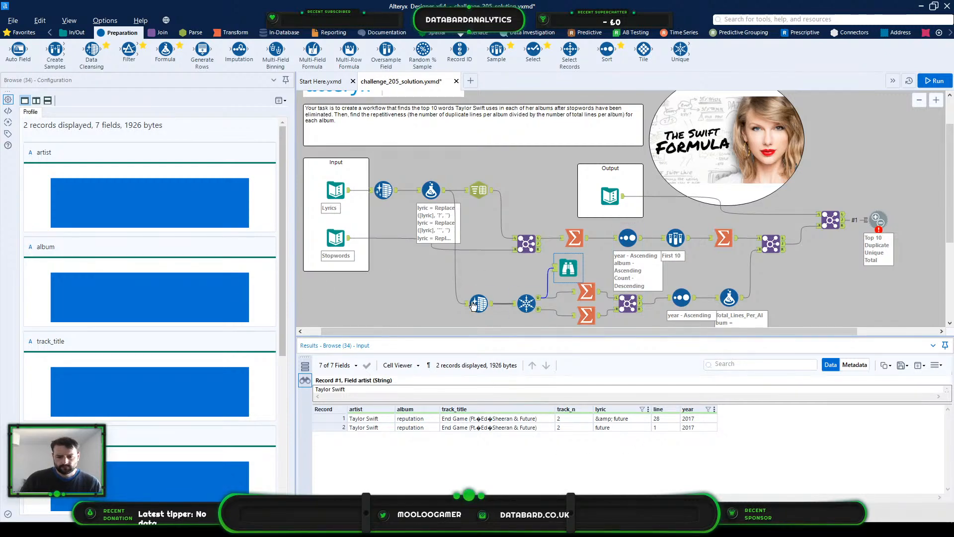
Step: Add a new expression to the Formula tool after the existing lyric replacements, with lyric as its output column
click(431, 190)
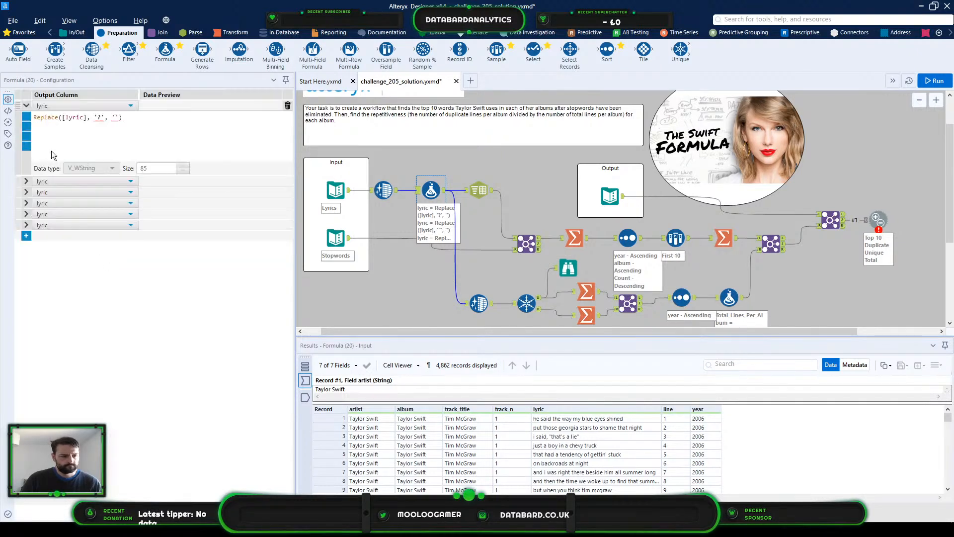
click(27, 237)
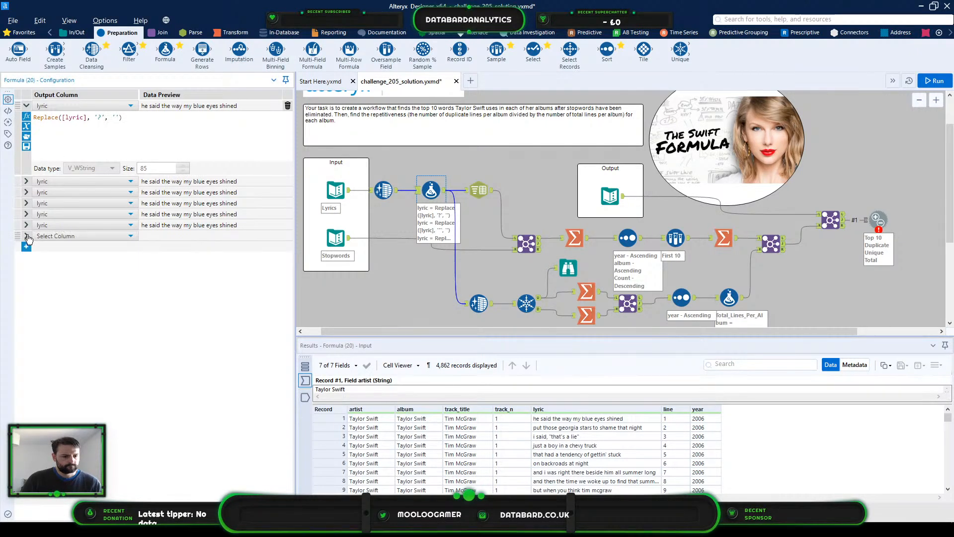
click(56, 236)
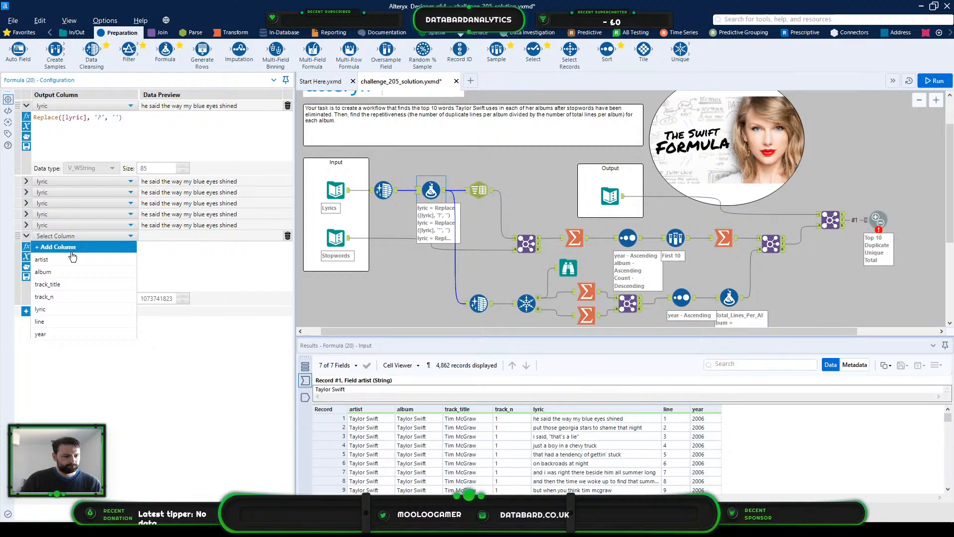
click(75, 310)
click(101, 270)
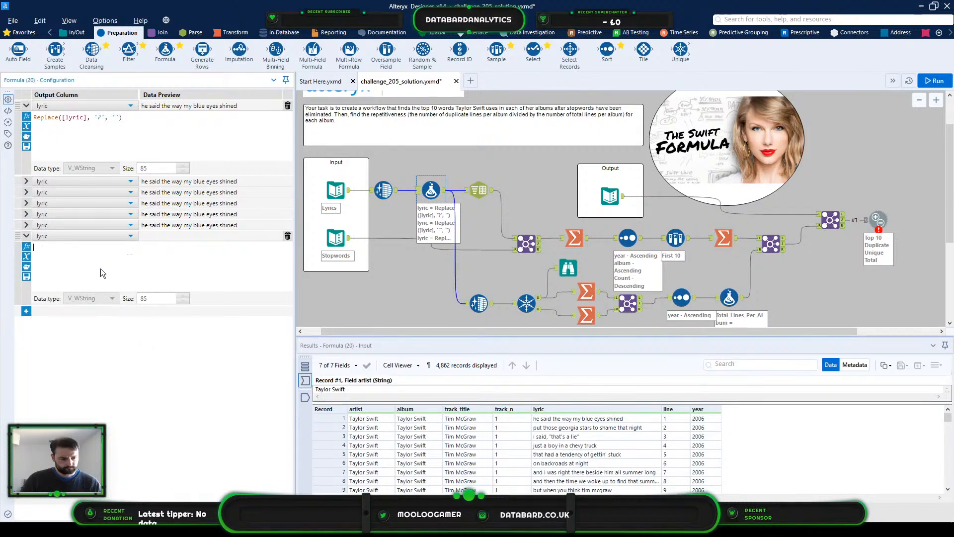
Step: Write the new lyric expression as Replace([lyric], "&amp;", "") by adapting a previously copied Replace formula
key(ctrl+v)
key(super+v)
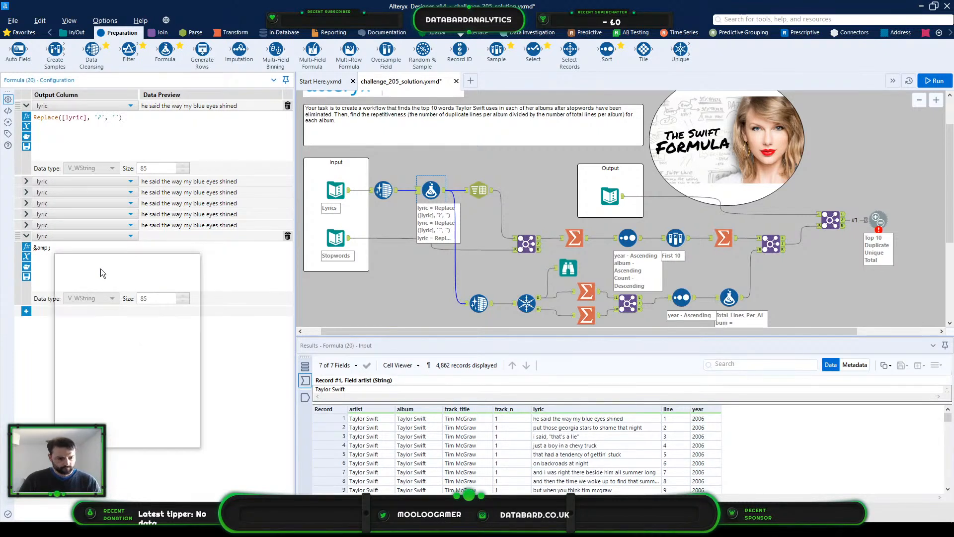
click(108, 323)
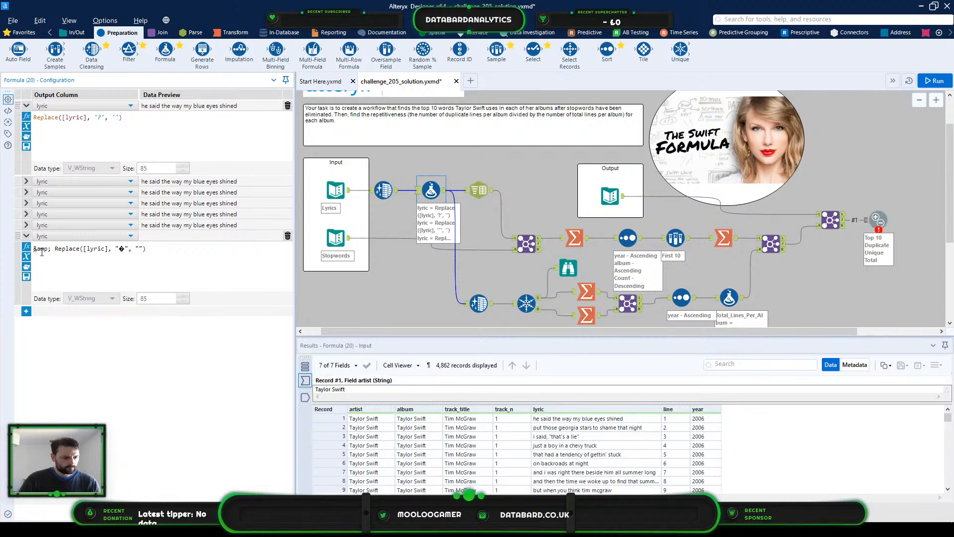
drag(52, 249, 30, 251)
key(ctrl+c)
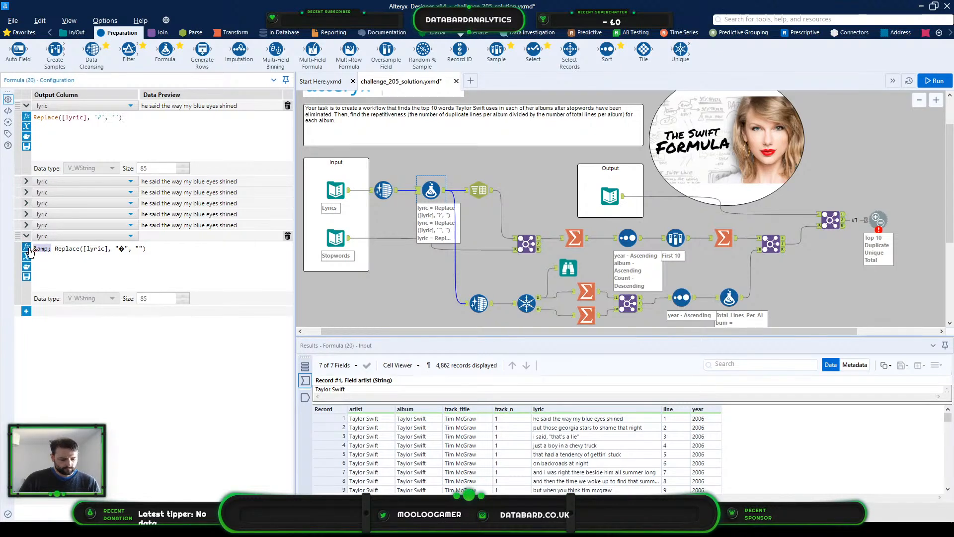
key(BackSpace)
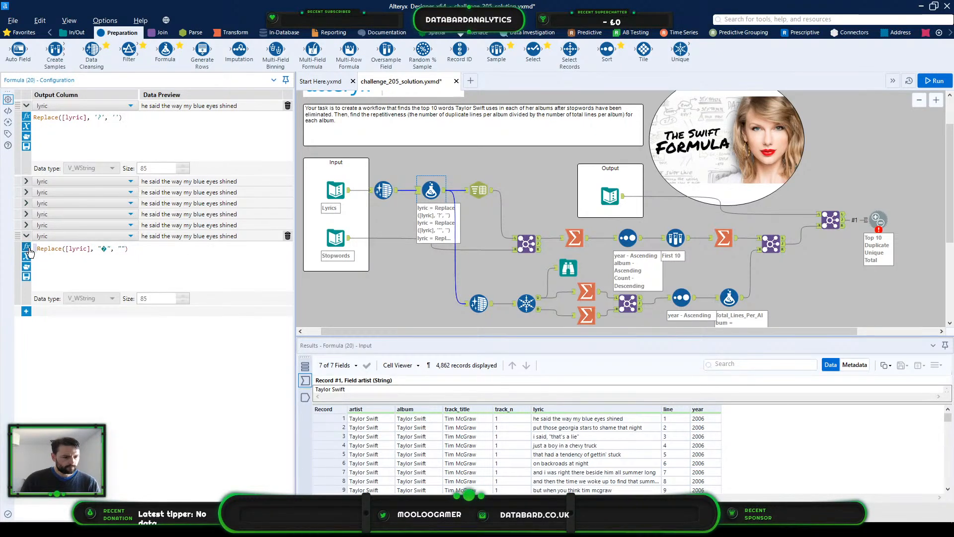
key(Delete)
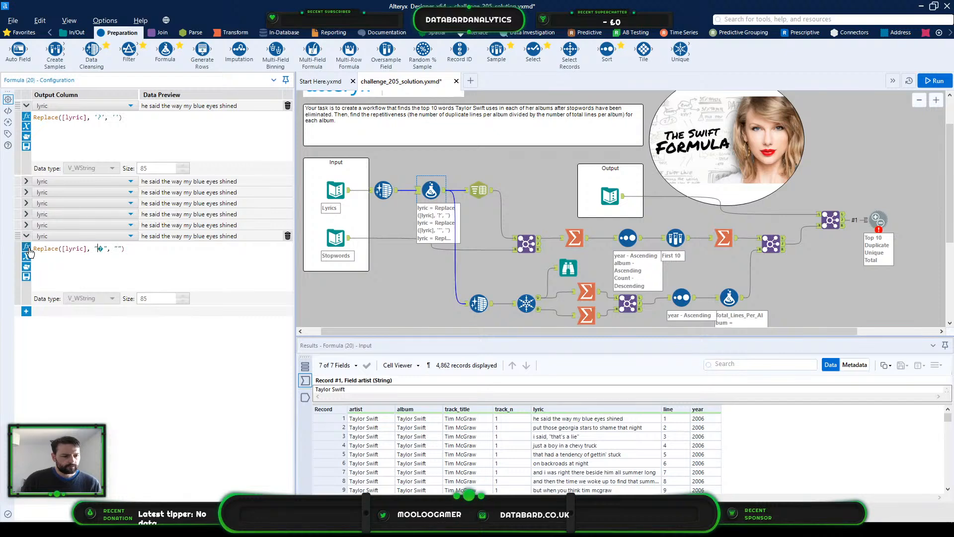
key(ctrl+v)
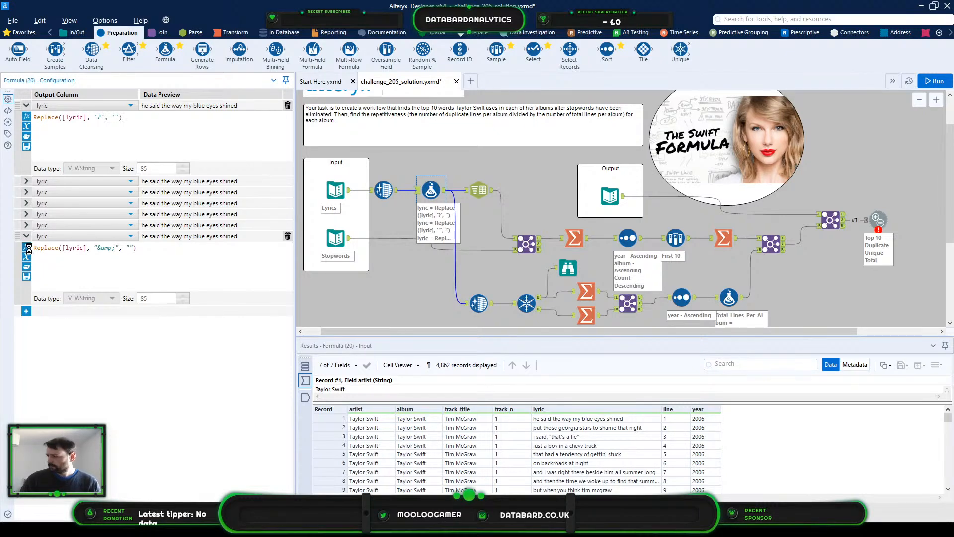
Step: Run the workflow and compare the 2017 album's unique line count with the expected value in the Test tool's input
key(ctrl+s)
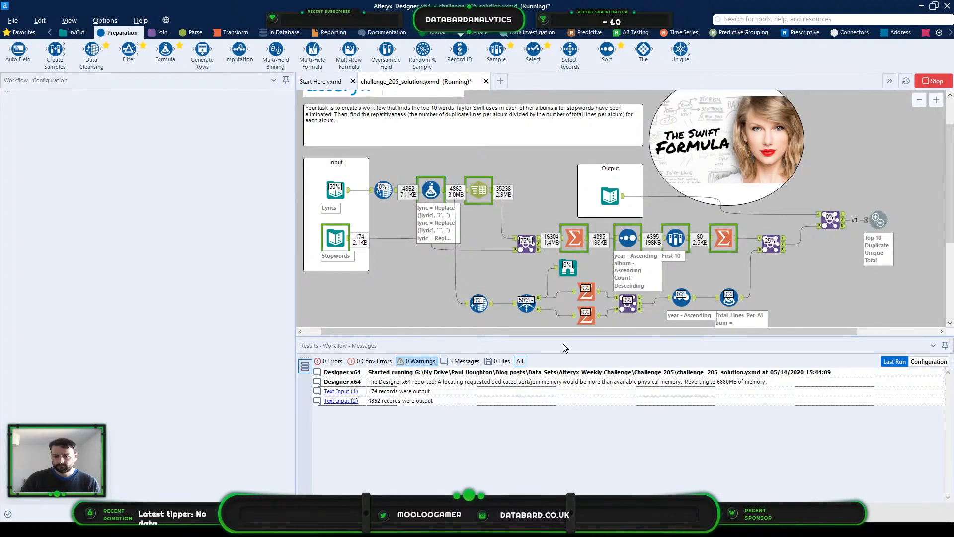
click(878, 232)
click(304, 380)
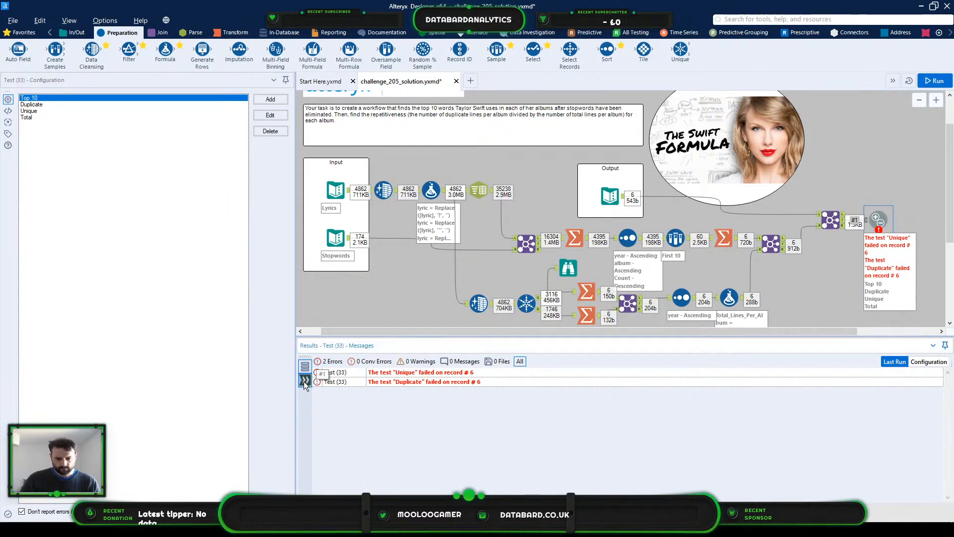
click(609, 462)
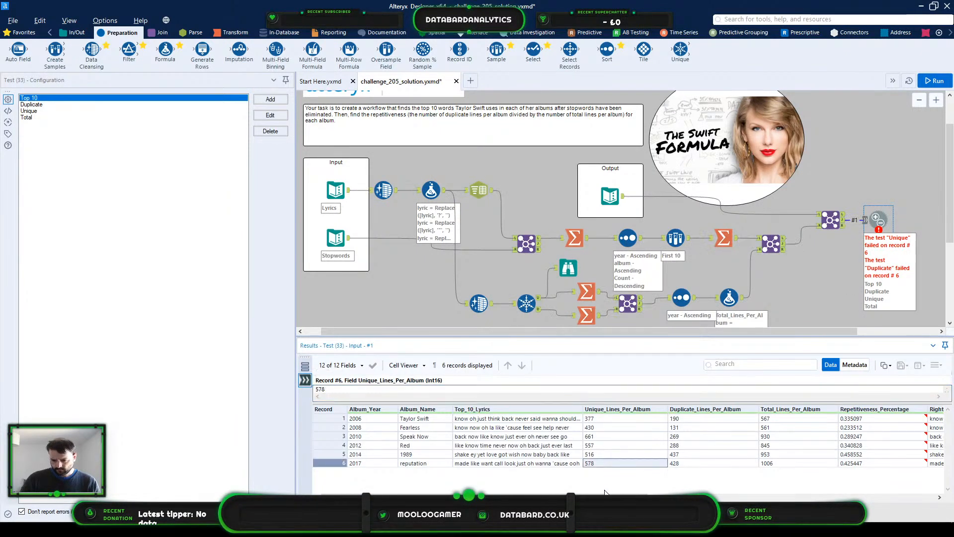
drag(605, 497, 703, 497)
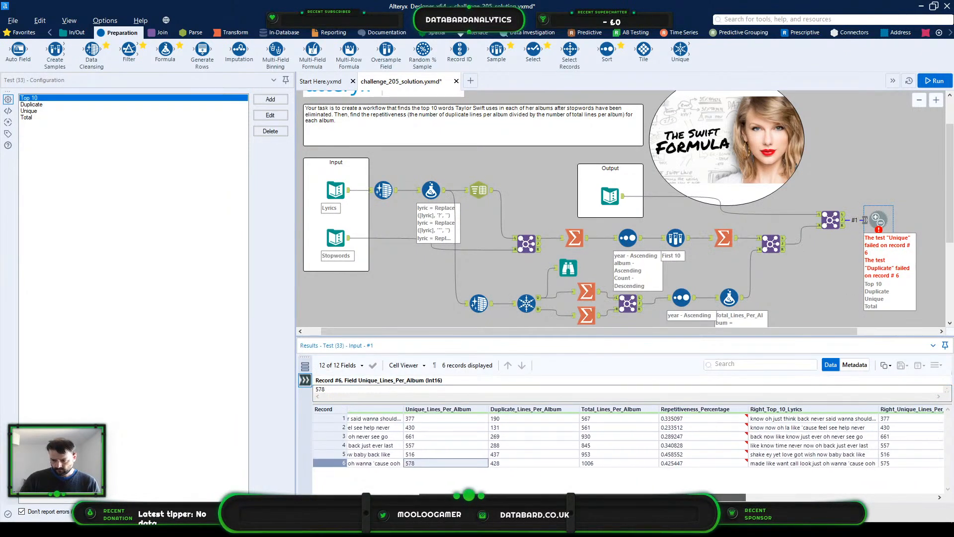
click(920, 465)
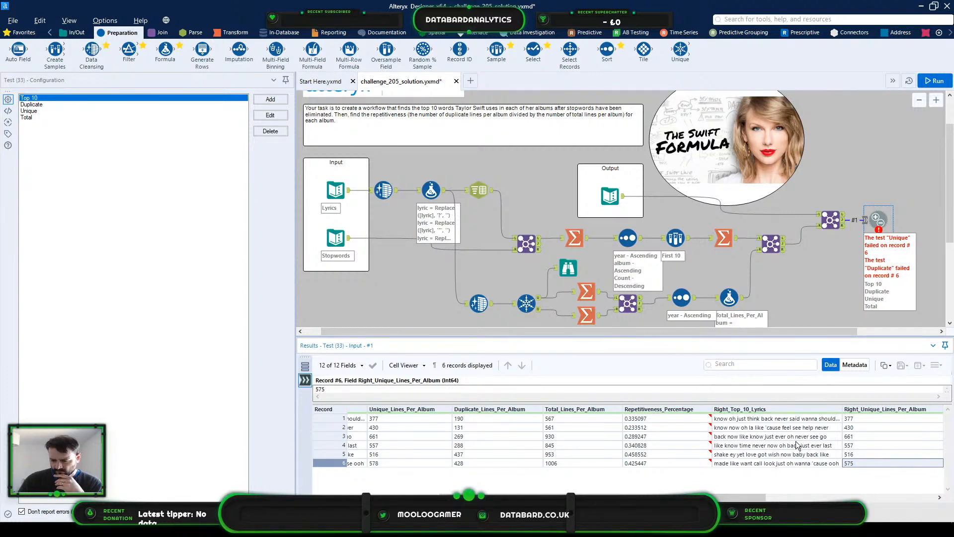
click(769, 428)
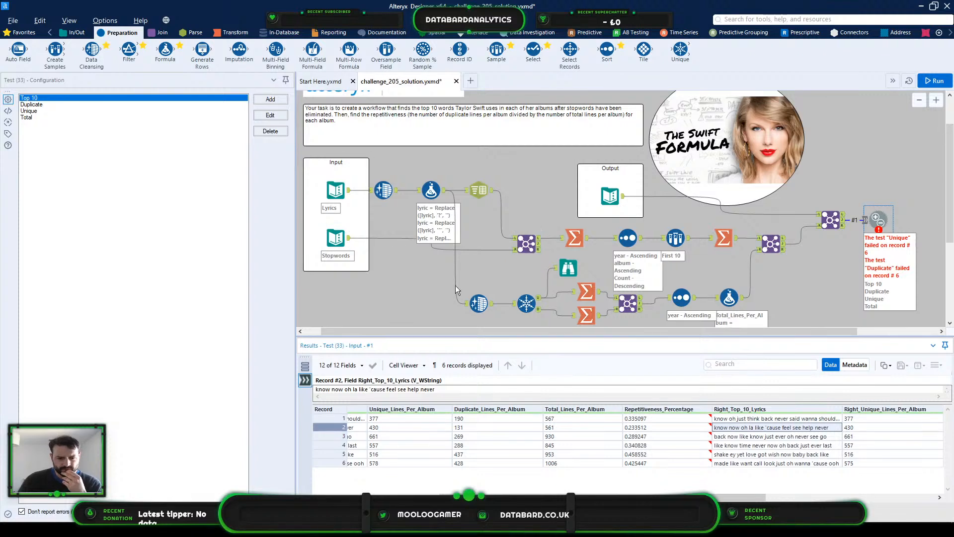
Step: Turn on punctuation removal in the Data Cleansing tool before the Unique tool and run the workflow
click(478, 303)
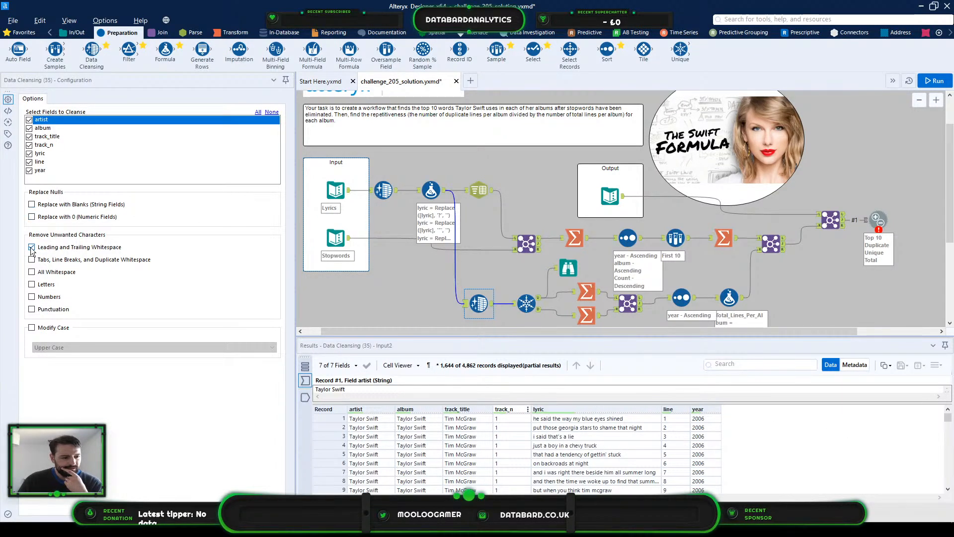
click(32, 309)
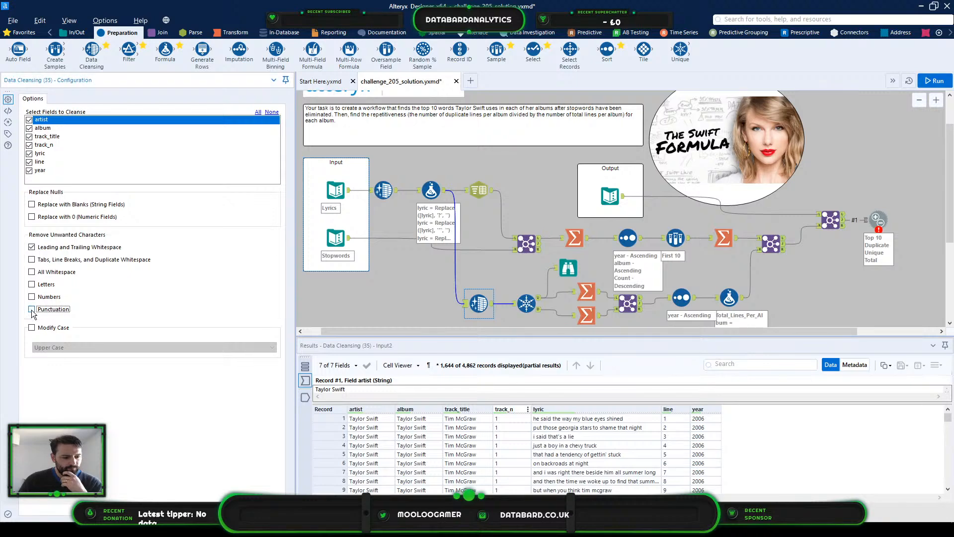
click(924, 81)
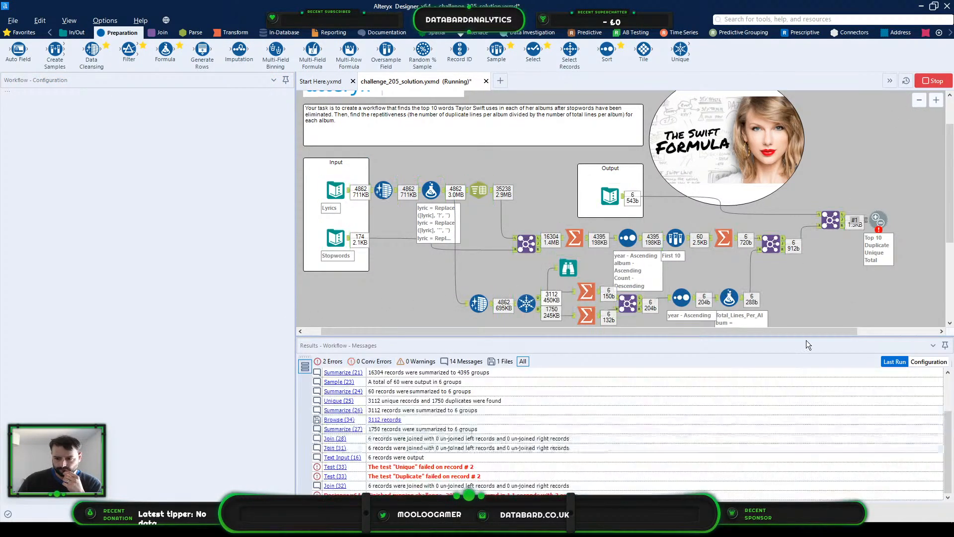
Step: Delete the "&amp;" replacement expression from the Formula tool, check the last remaining expression, and rerun the workflow
click(424, 193)
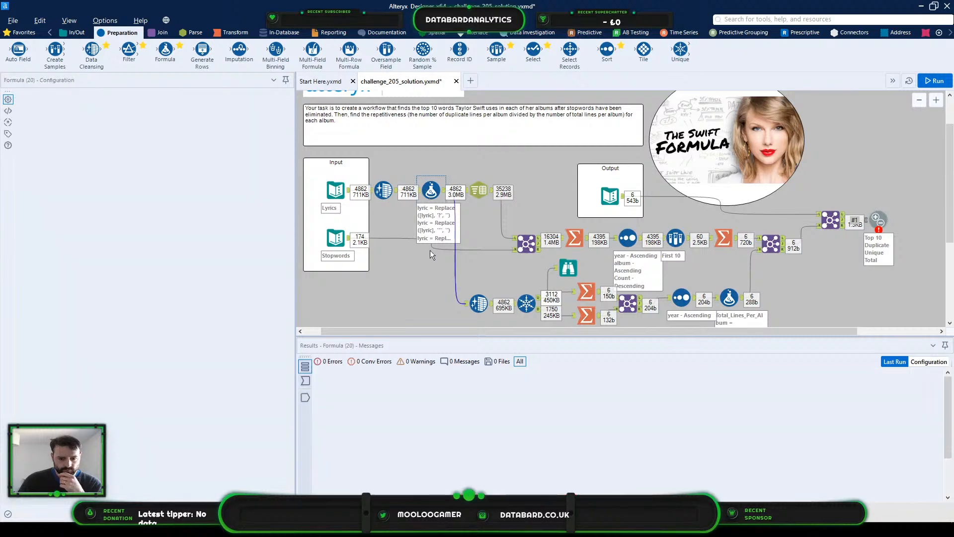
click(26, 236)
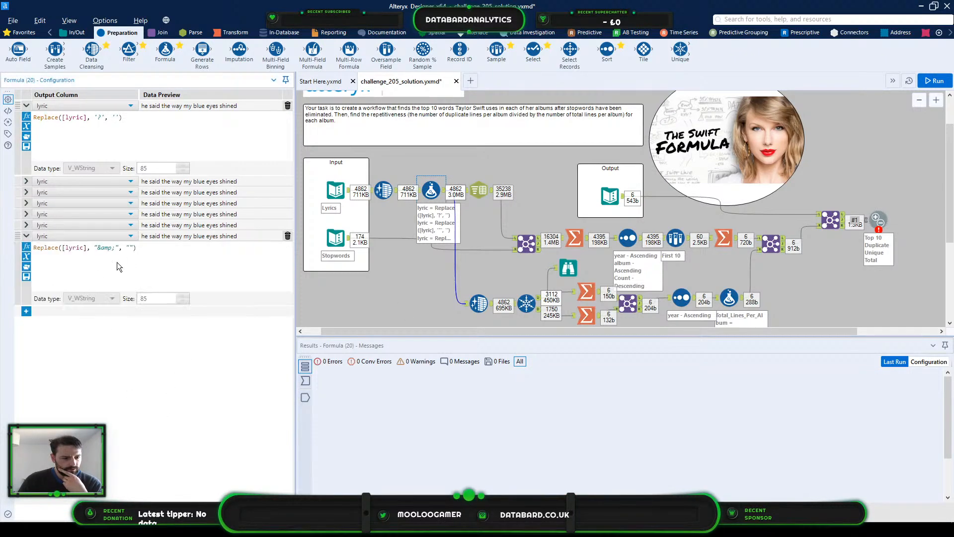
click(286, 237)
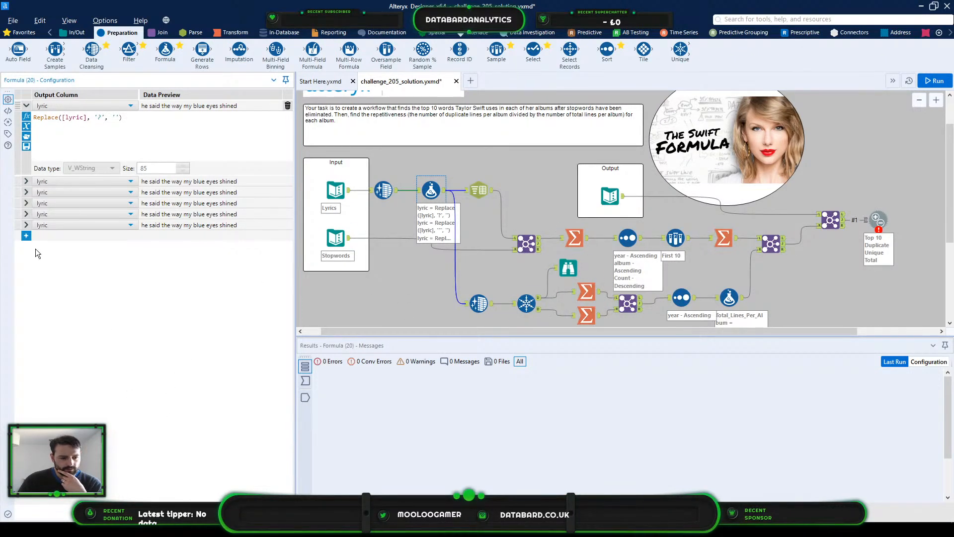
click(26, 226)
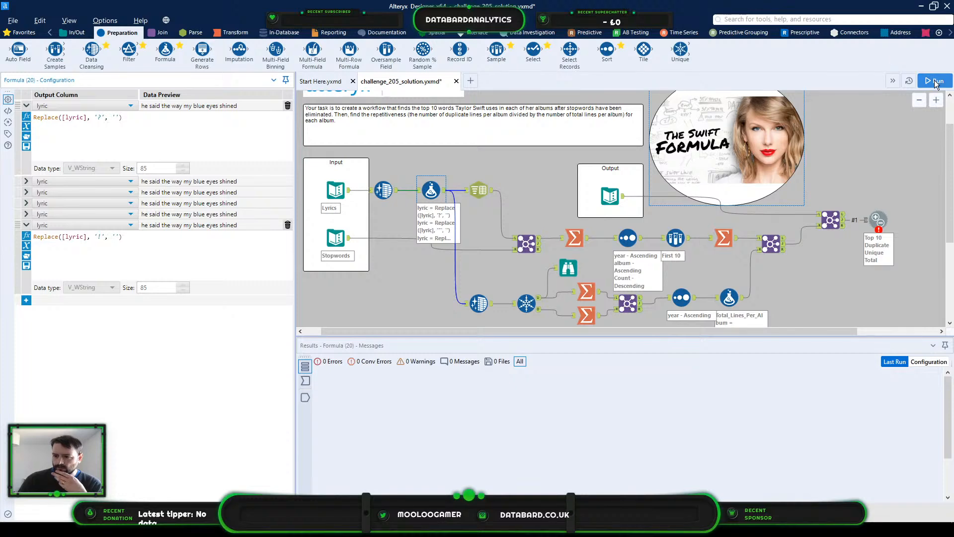
key(ctrl+r)
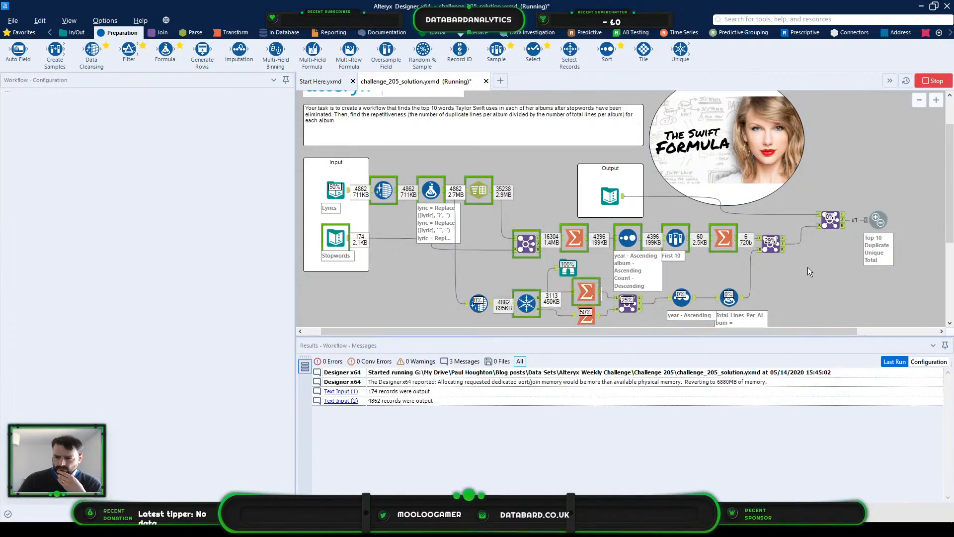
Step: Compare the Fearless album's unique line count with the expected value in the Test tool's input and review the Data Cleansing settings
click(889, 220)
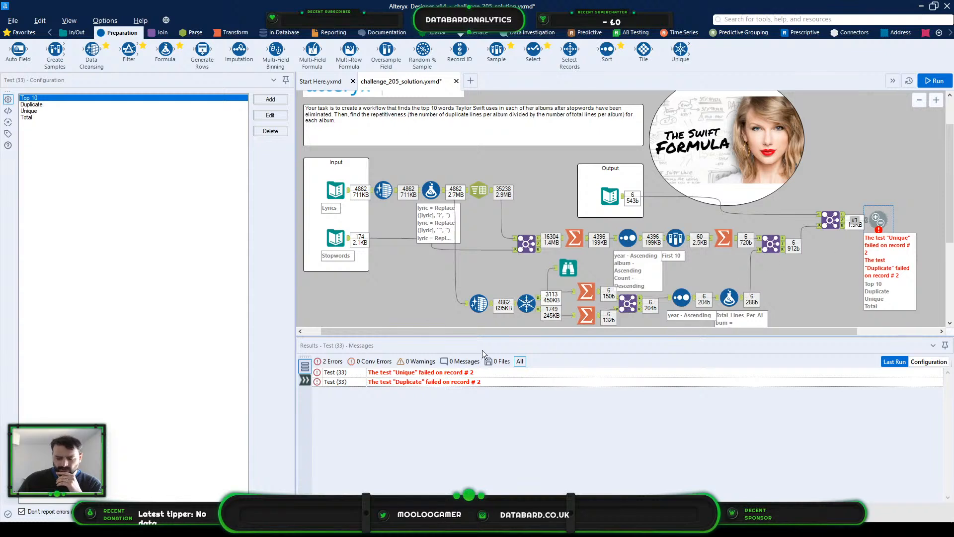
click(305, 381)
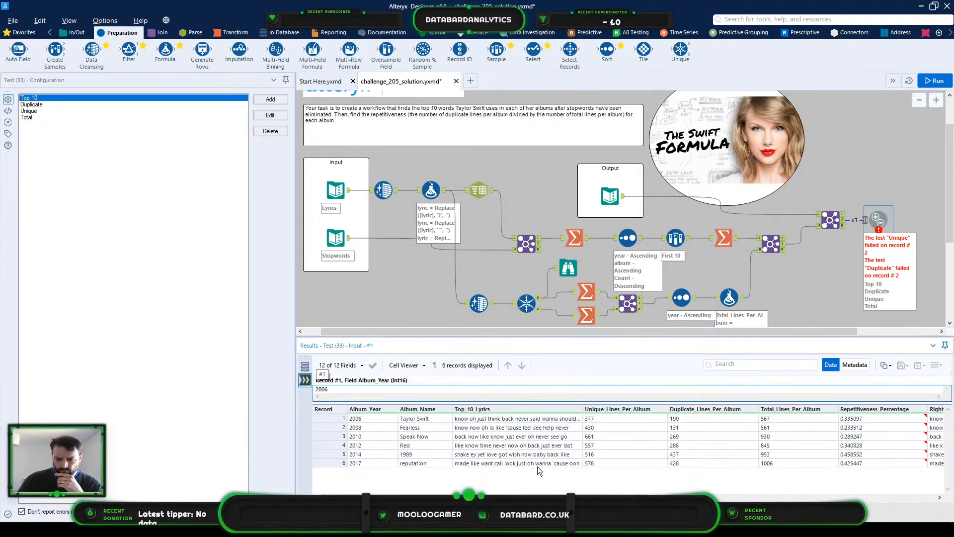
click(521, 431)
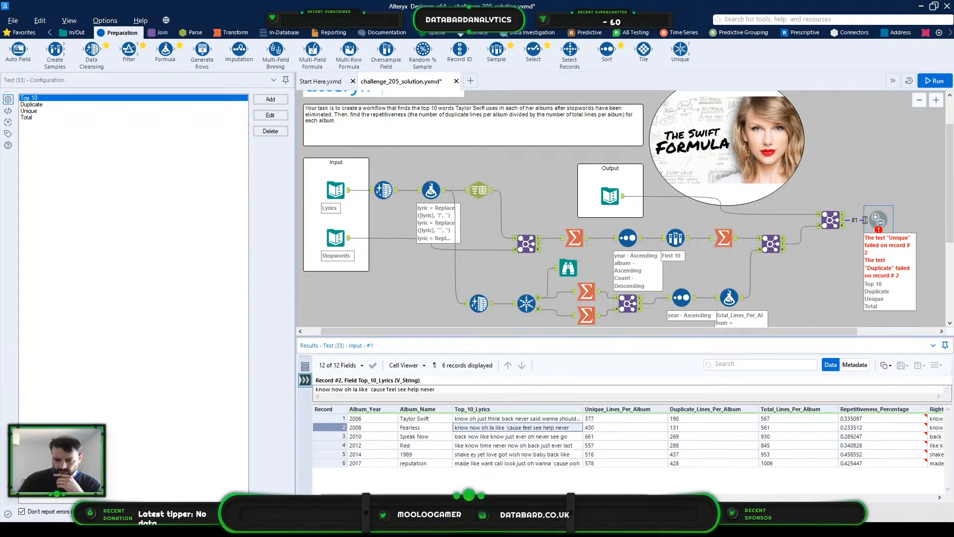
drag(586, 497, 716, 497)
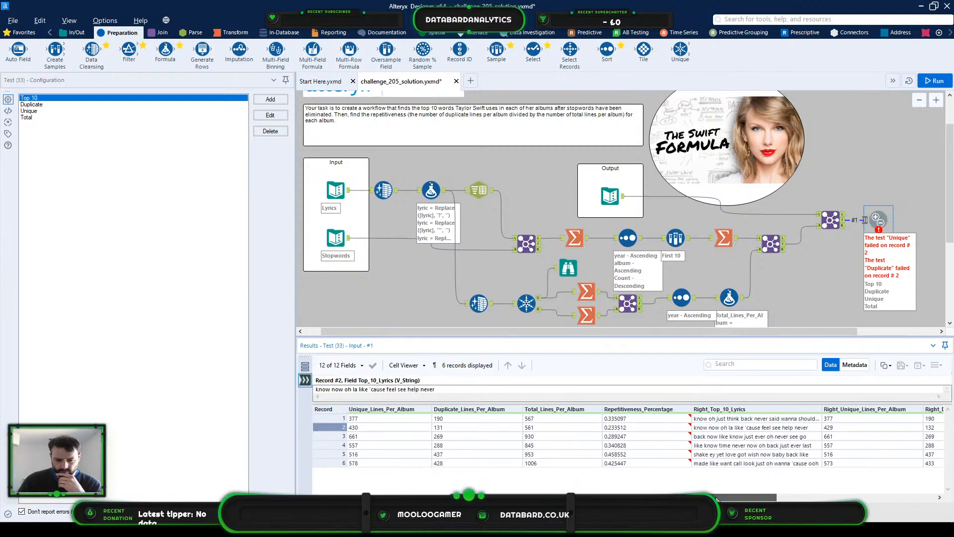
click(826, 428)
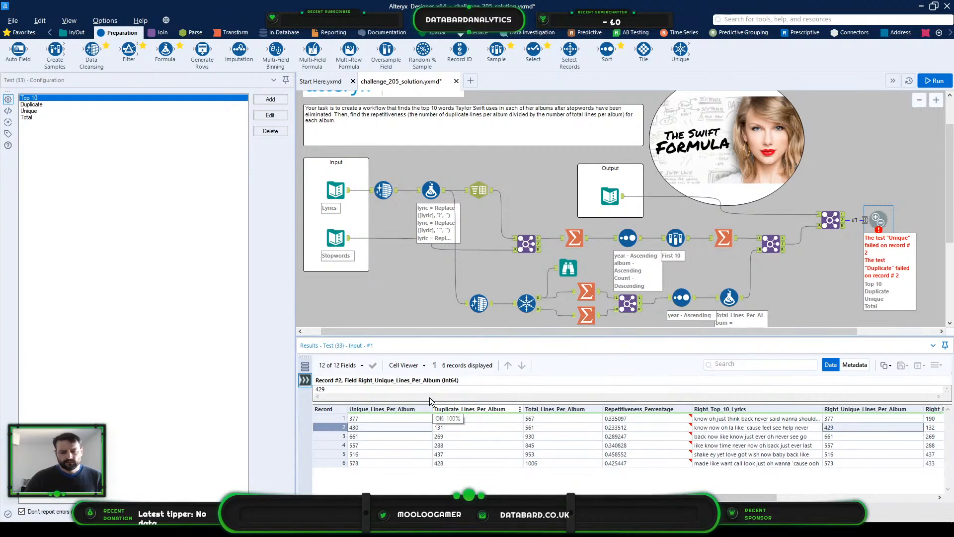
click(479, 303)
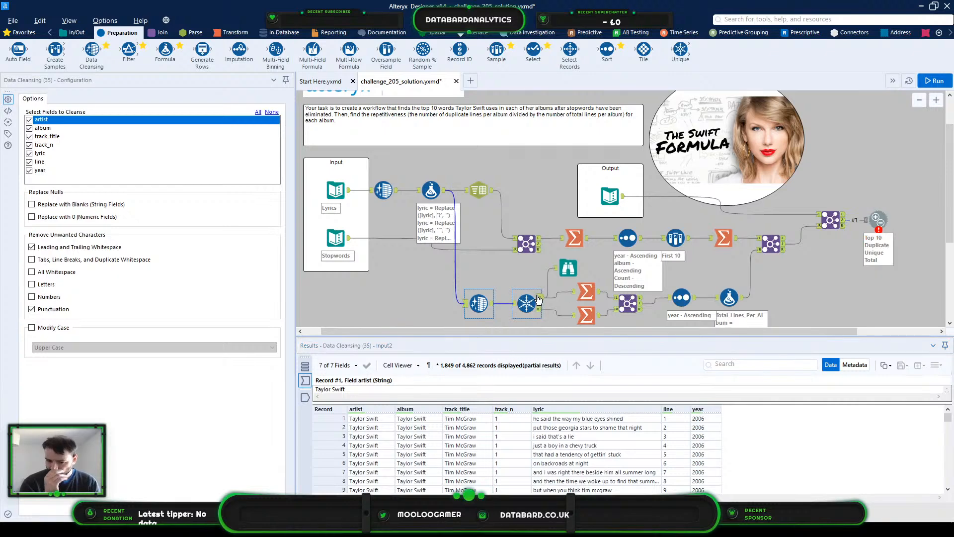
Step: Switch to Chrome and search Google for "regex remove punctuation except apostrophe python"
click(921, 6)
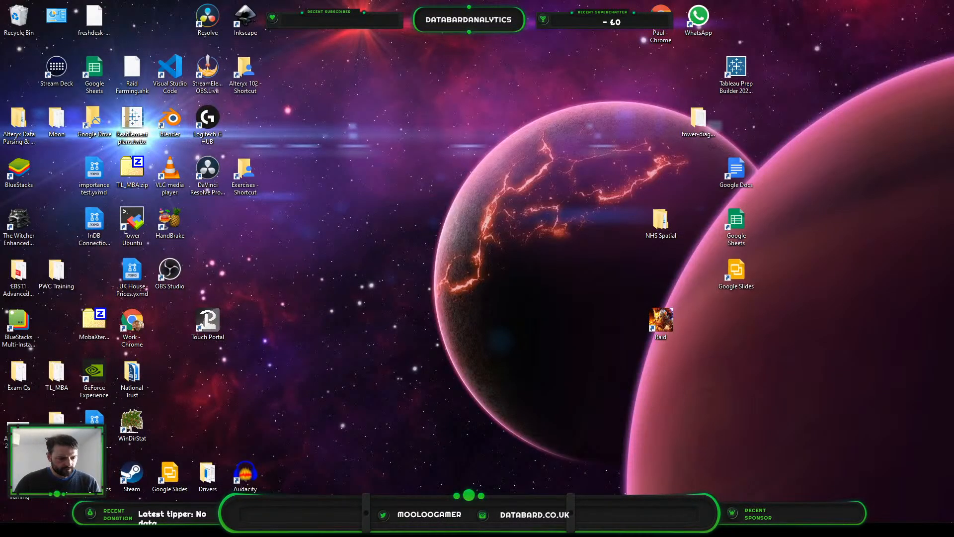
mouse_move(273, 529)
click(373, 475)
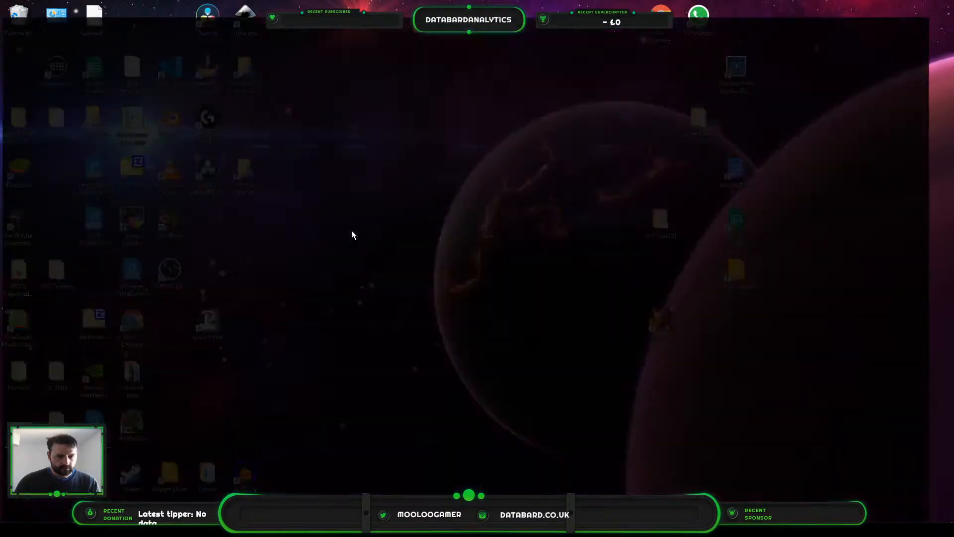
click(138, 11)
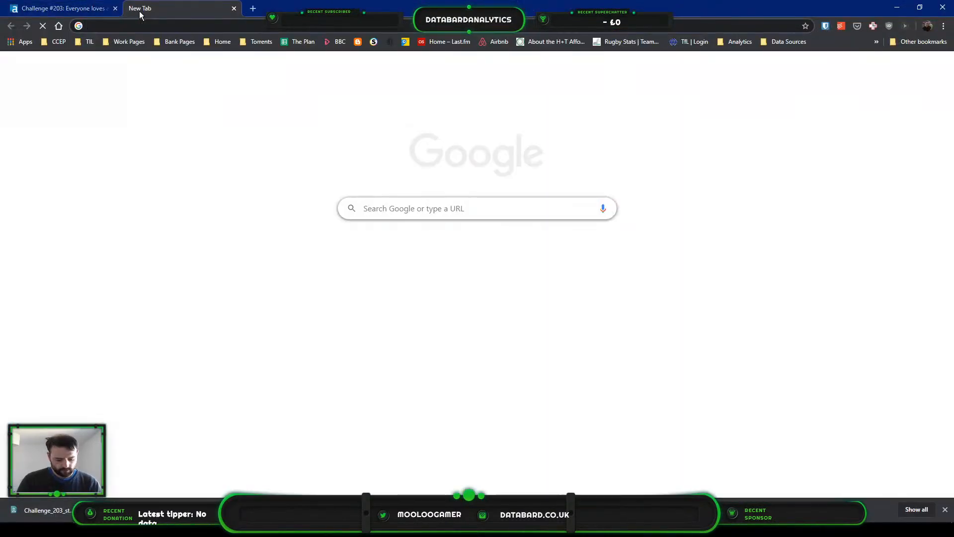
text(regex )
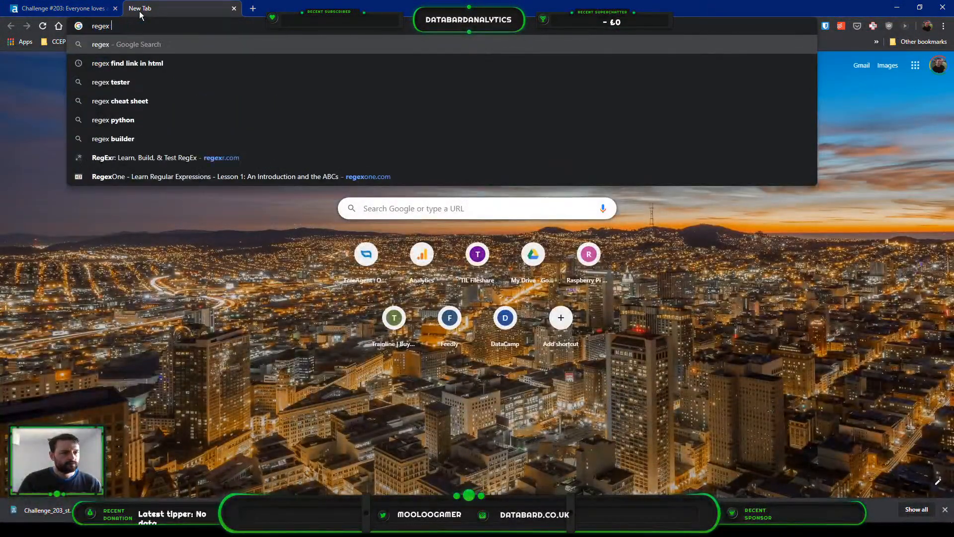
text(remove all pu)
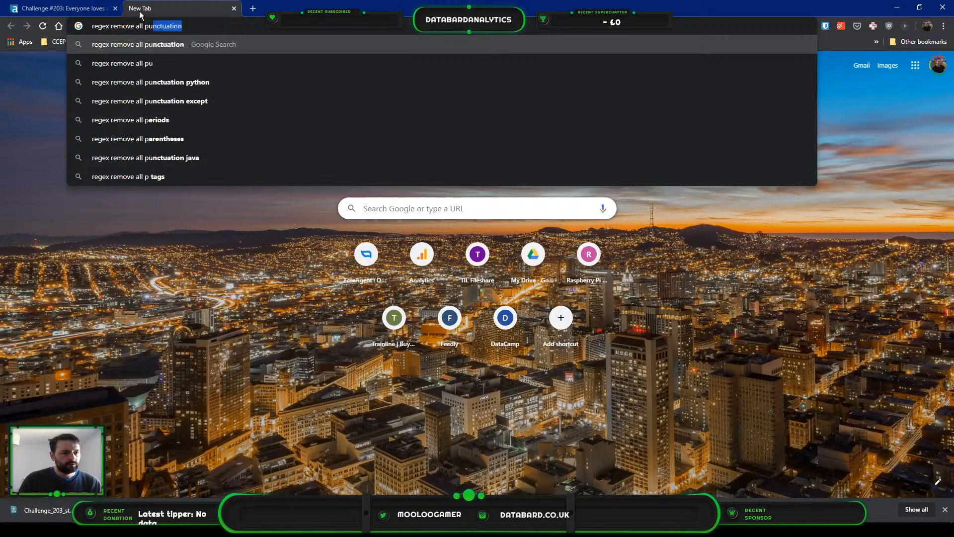
text(nctuation except)
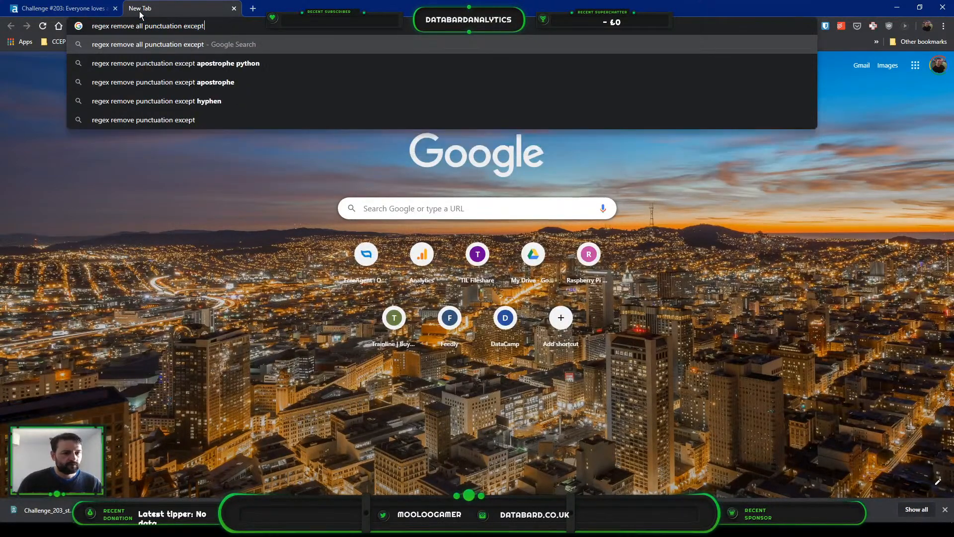
key(Down)
key(Return)
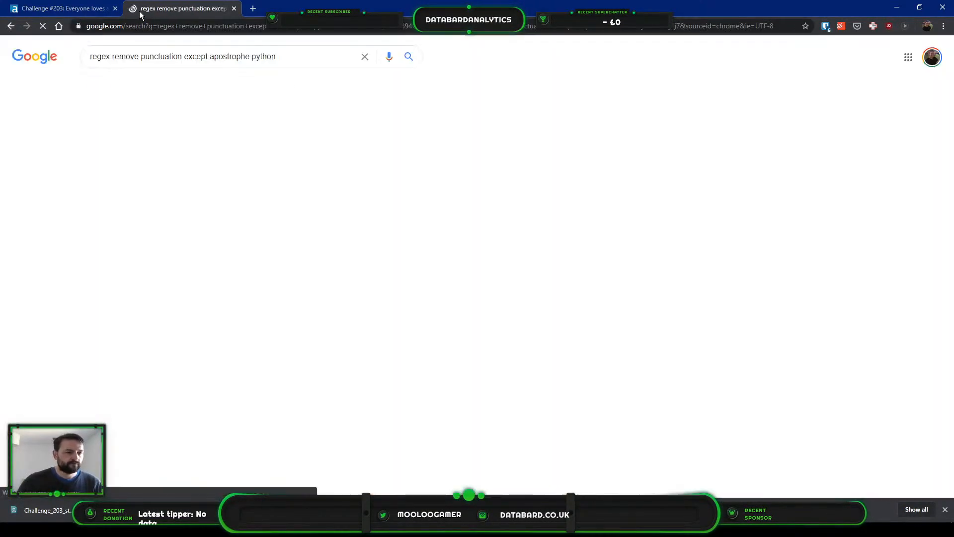
Step: Refine the search to "regex remove punctuation except apostrophe" and open the Stack Overflow question on removing all punctuation except apostrophes in R
double_click(301, 58)
key(BackSpace)
key(Return)
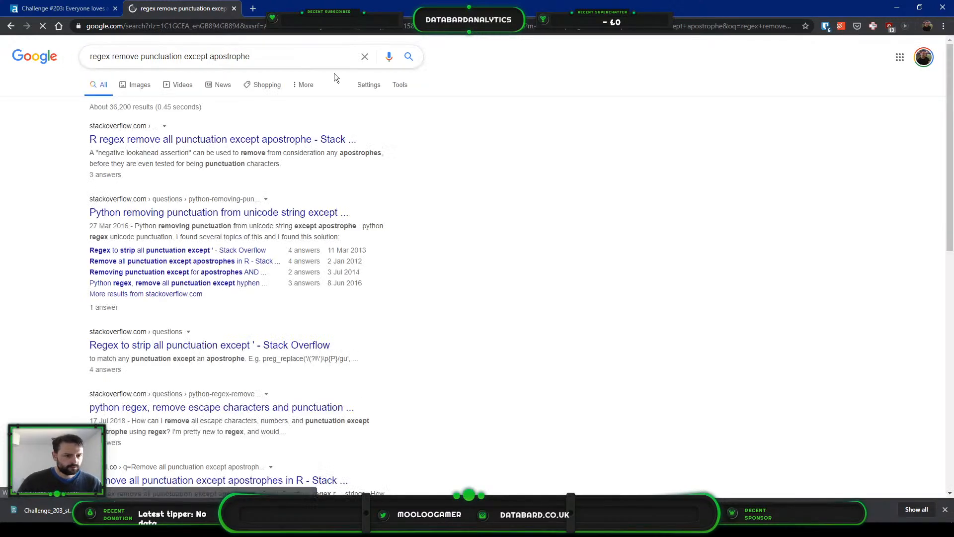
click(271, 145)
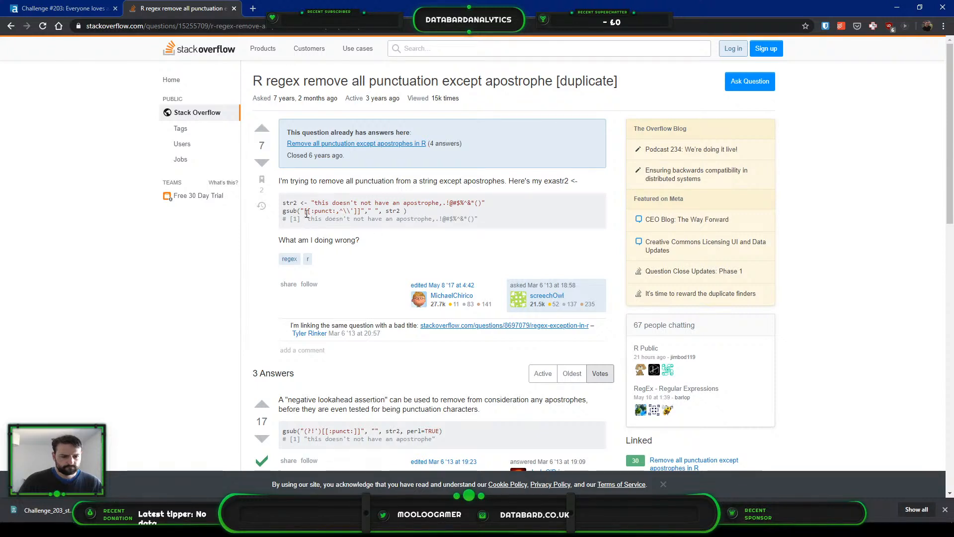
Step: Review the question and copy the negative lookahead pattern (?!')[[:punct:]] from the accepted answer
drag(308, 210, 345, 212)
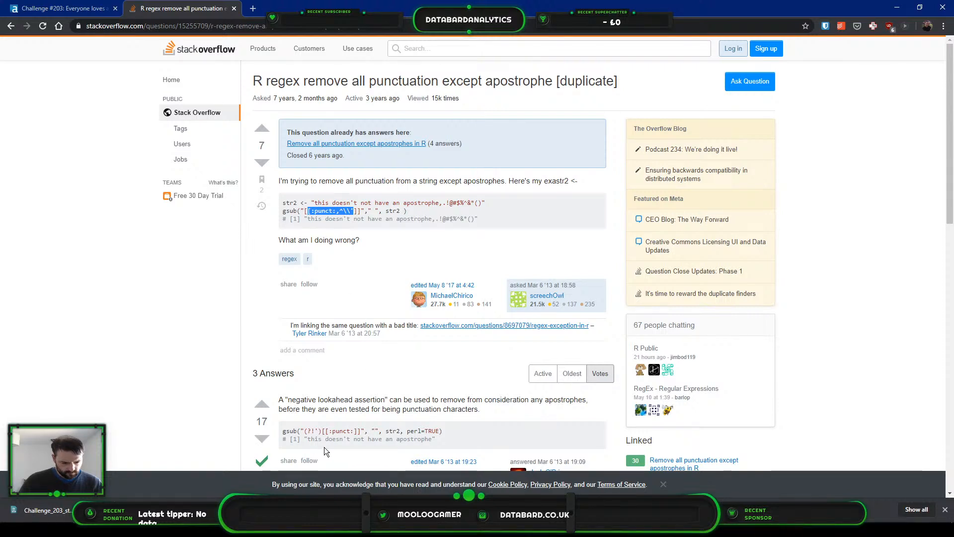
scroll(324, 446, down, 1)
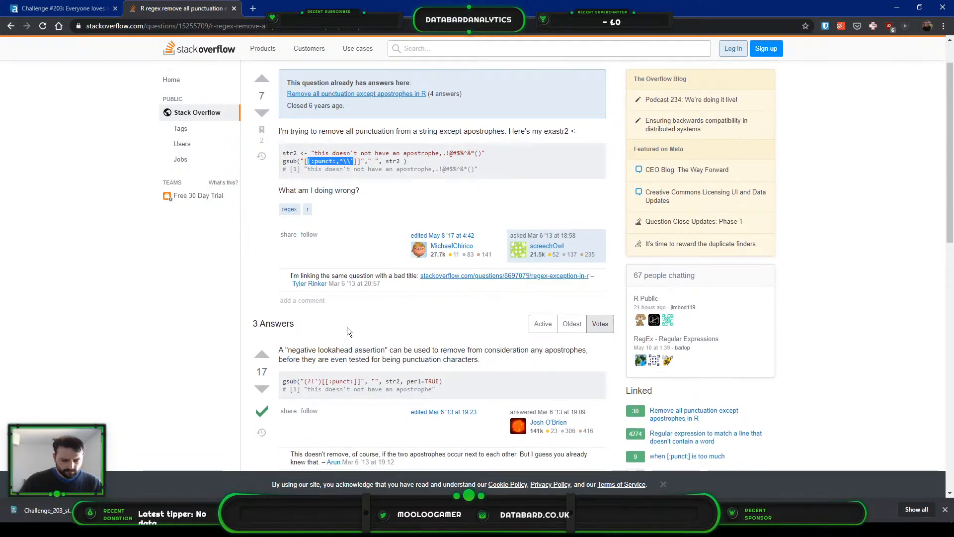
scroll(348, 324, up, 1)
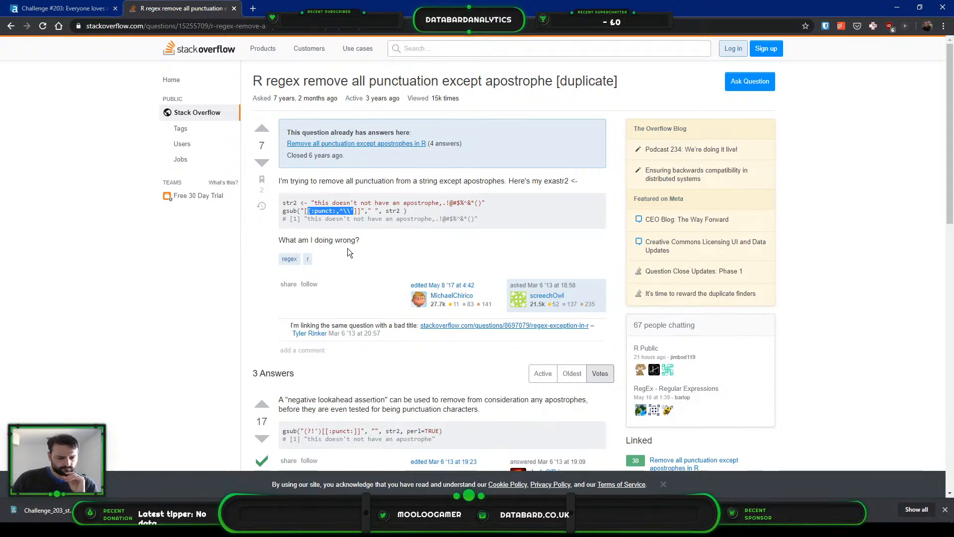
scroll(348, 249, down, 1)
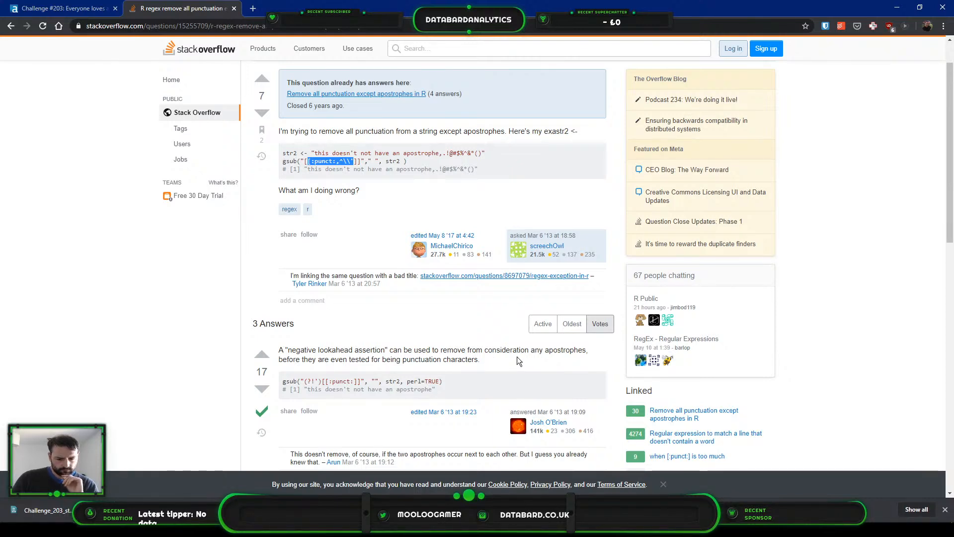
scroll(318, 359, down, 1)
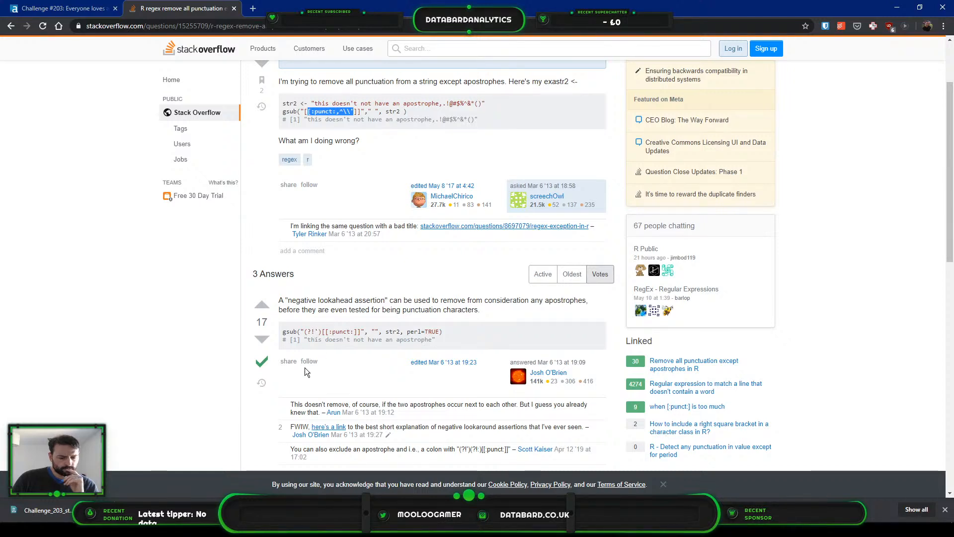
drag(311, 331, 363, 331)
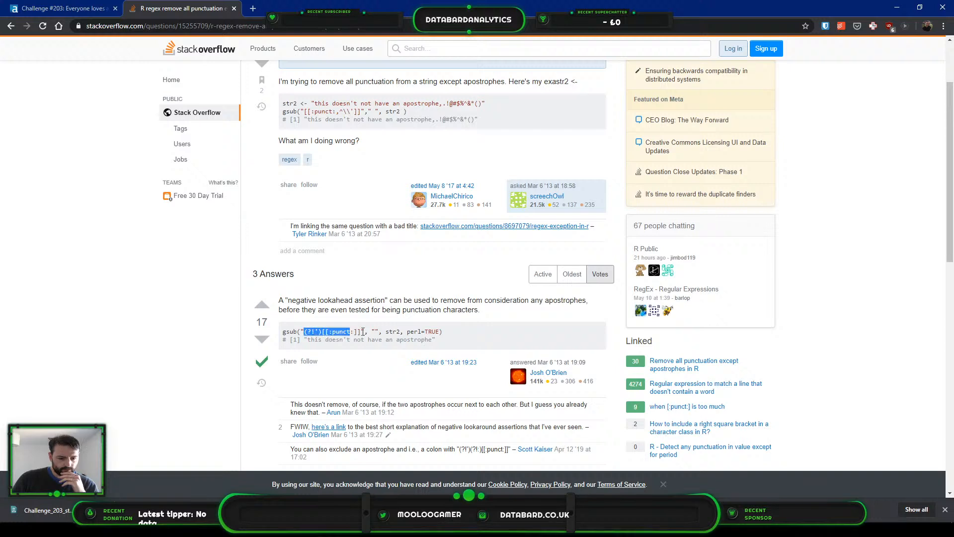
right_click(340, 332)
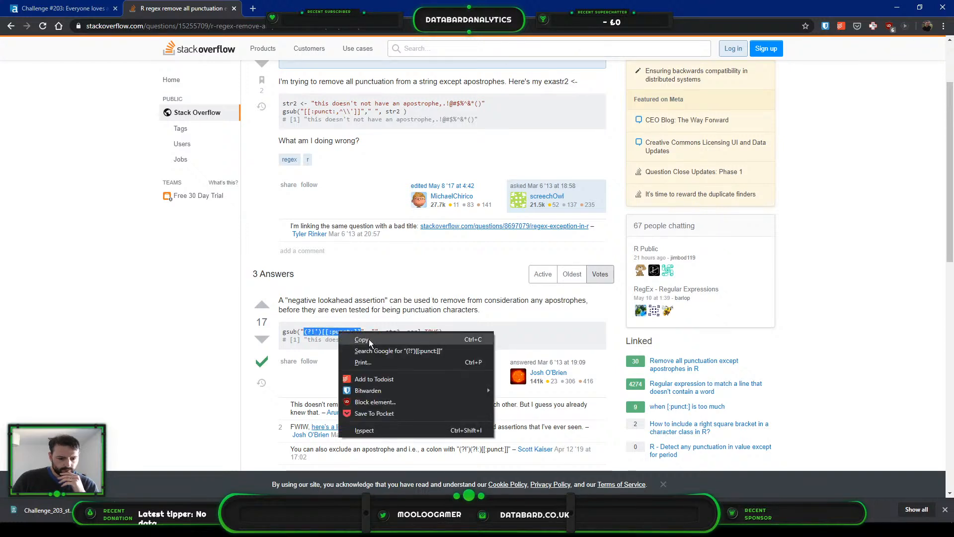
click(369, 339)
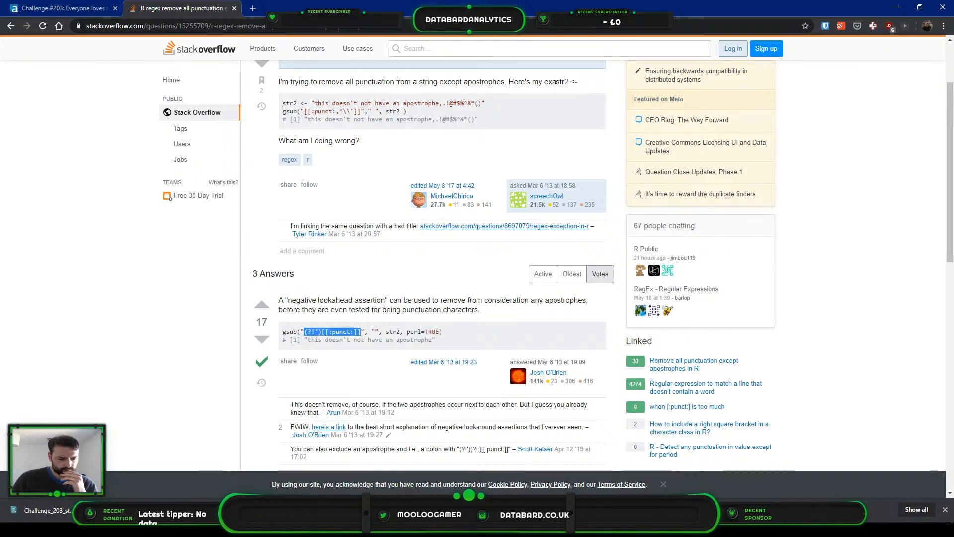
Step: Switch to Alteryx Designer and insert a RegEx tool between the Formula tool and the lower Data Cleansing tool
key(alt+Tab)
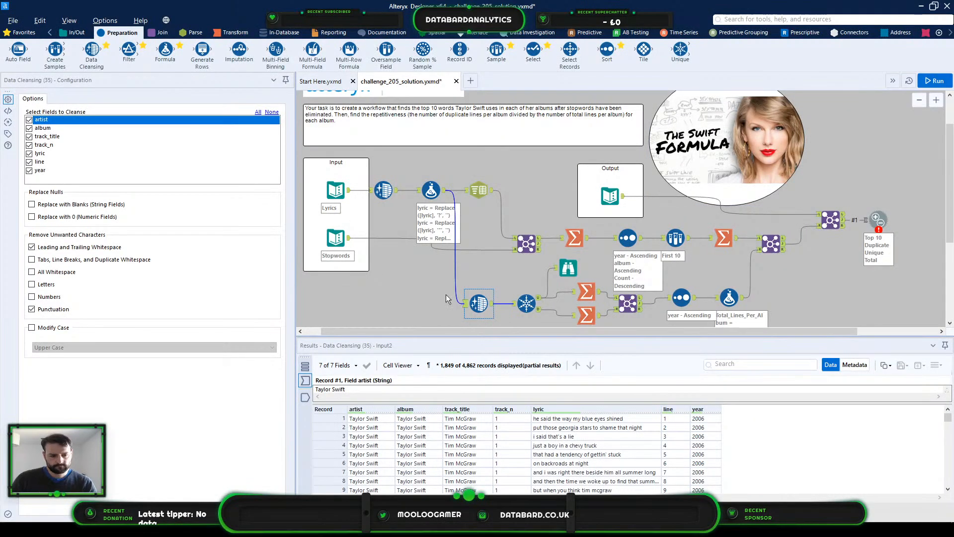
click(192, 32)
drag(55, 48, 460, 298)
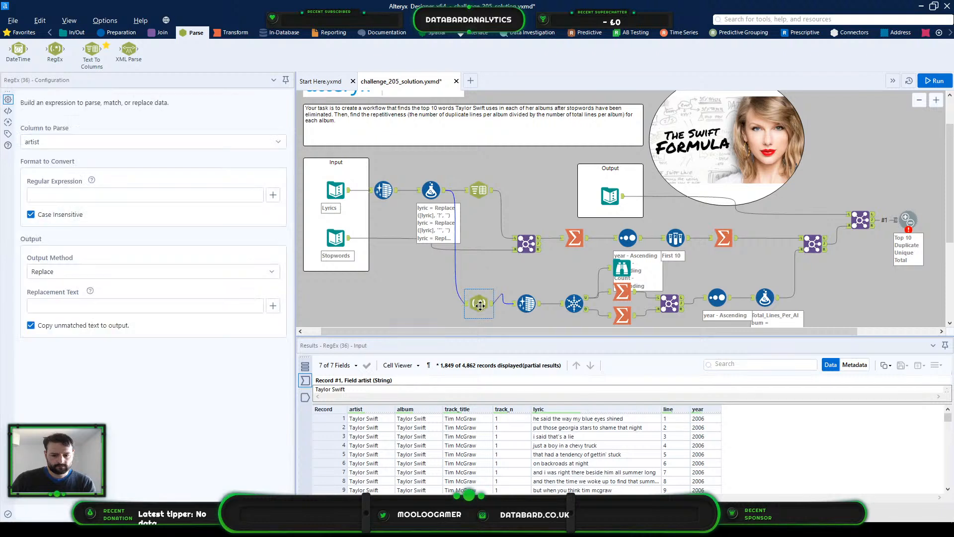
Step: Set the RegEx tool to parse the lyric column with the copied pattern, removing its question mark to give (!')[[:punct:]]
click(56, 147)
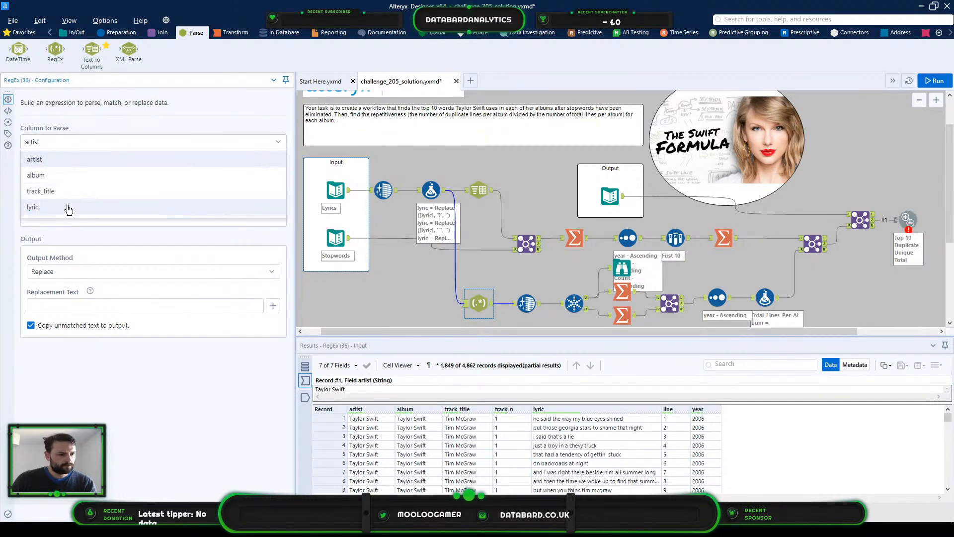
click(67, 204)
click(134, 194)
key(ctrl+v)
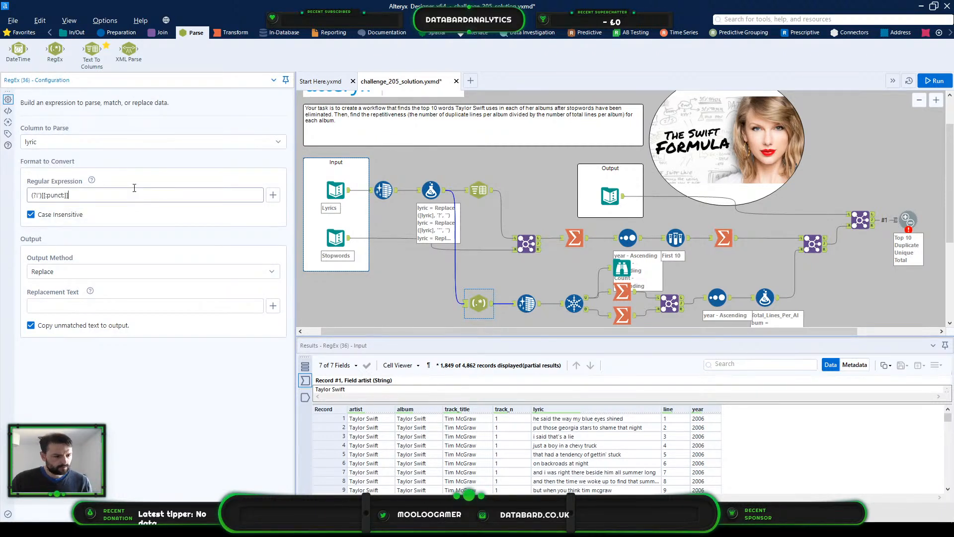
key(BackSpace)
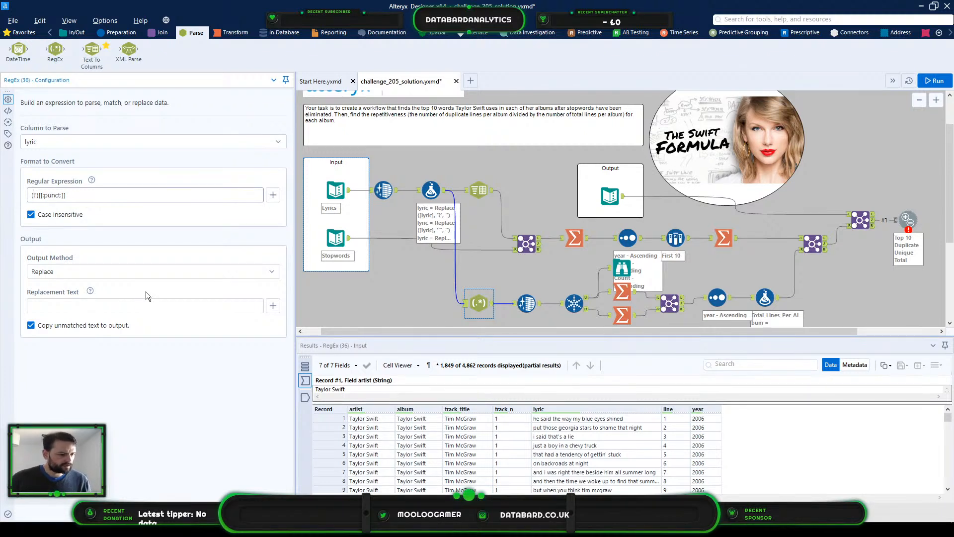
click(272, 195)
scroll(135, 360, down, 3)
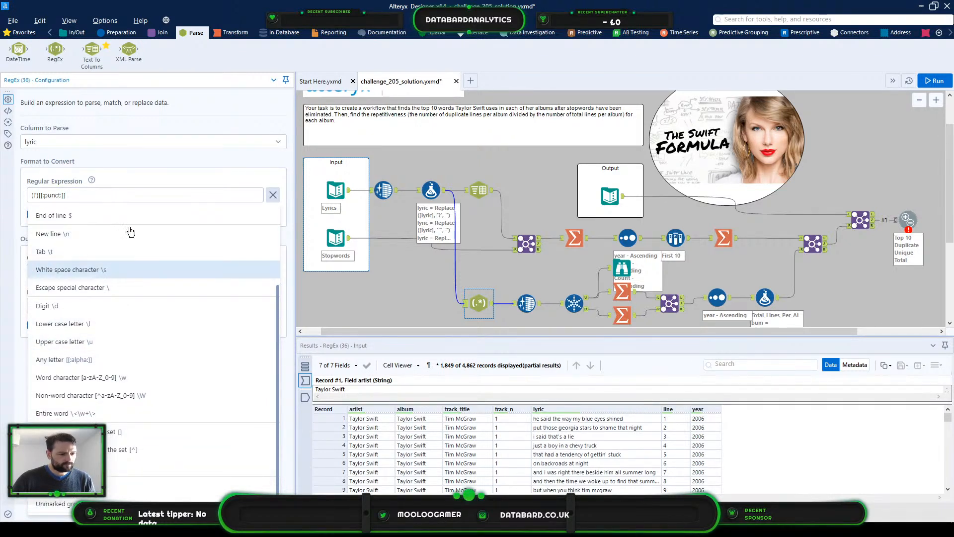
click(272, 194)
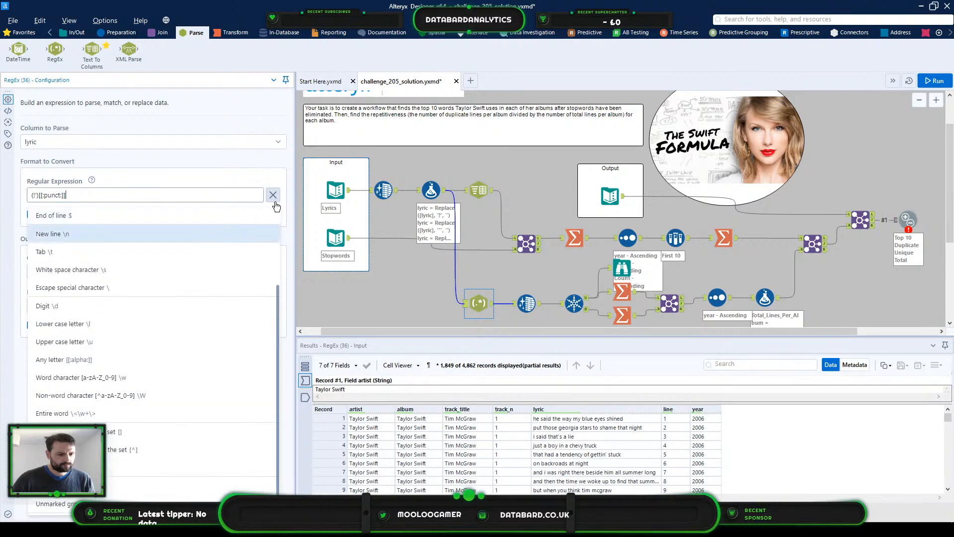
click(273, 197)
Step: Leave the RegEx tool's replacement text empty and run the workflow
click(68, 312)
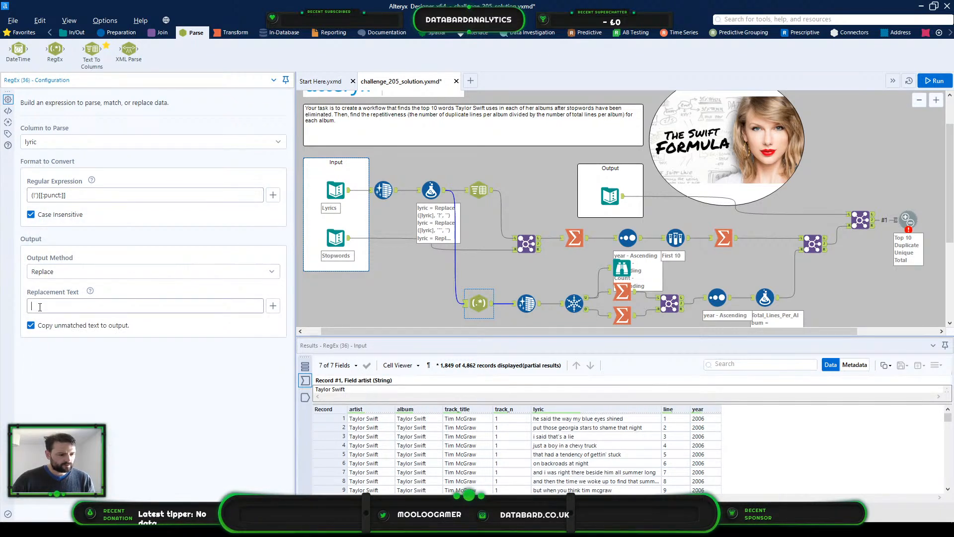
click(482, 304)
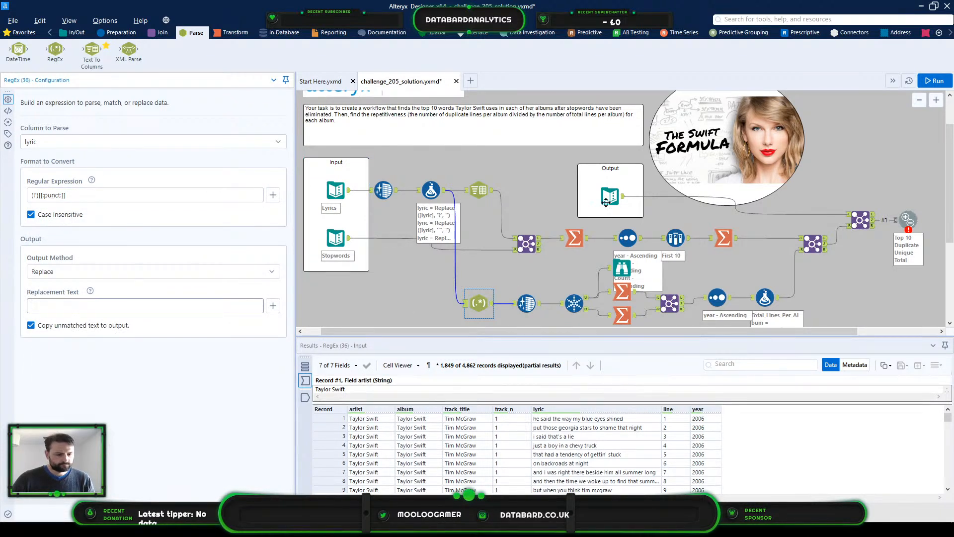
click(527, 258)
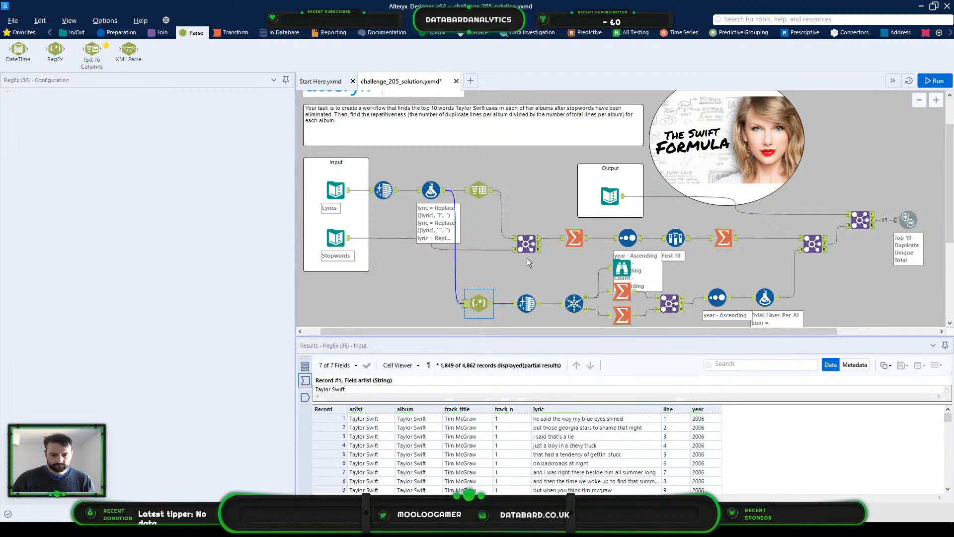
key(ctrl+r)
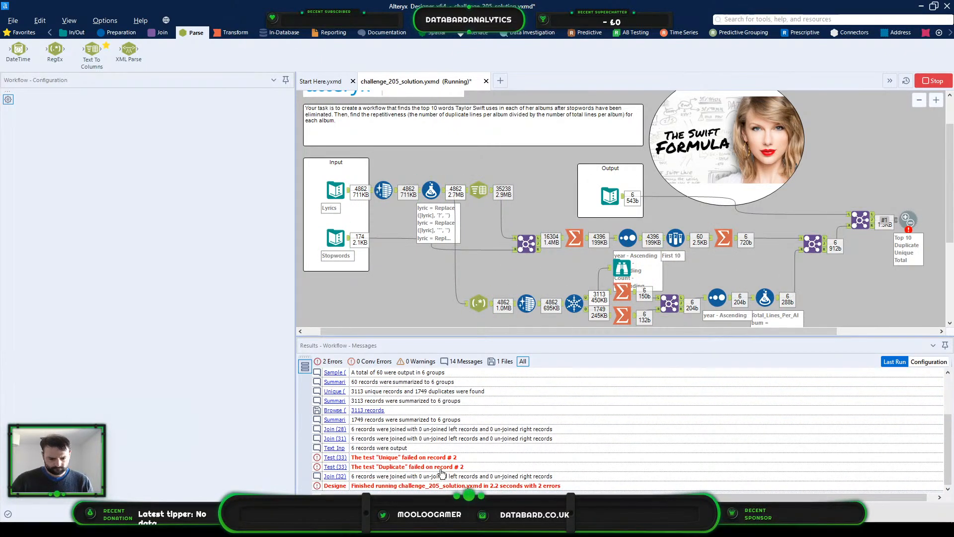
Step: Review the last replacement expression in the Formula tool and check the Test tool's messages
click(425, 195)
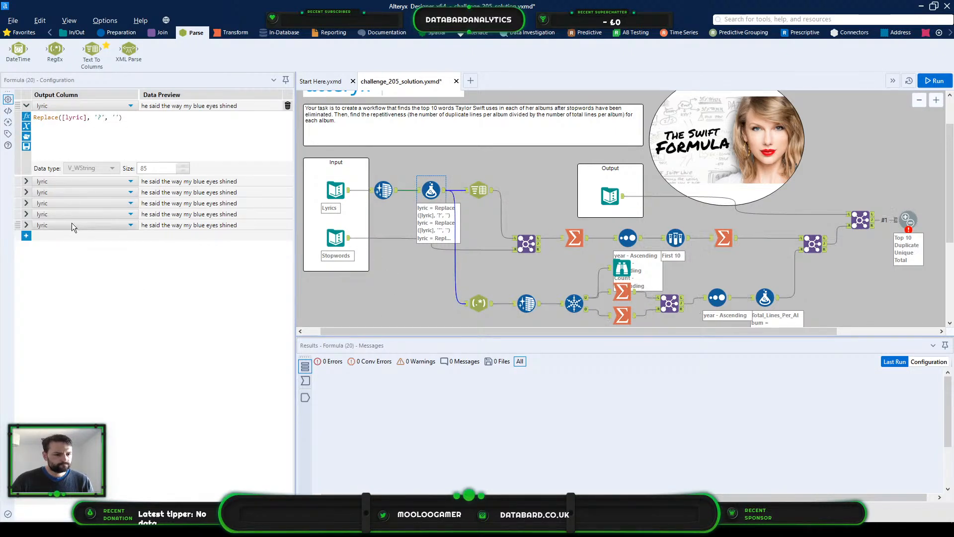
click(26, 225)
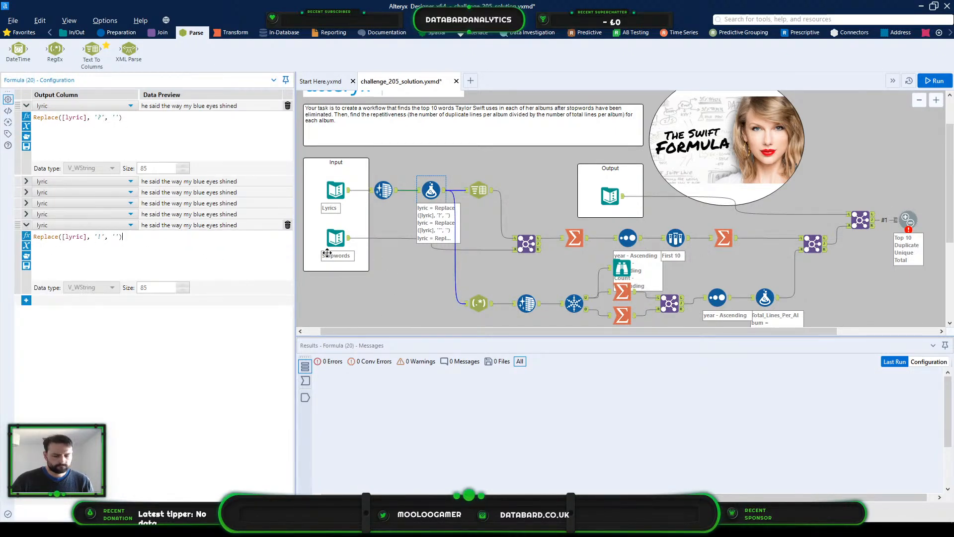
click(907, 220)
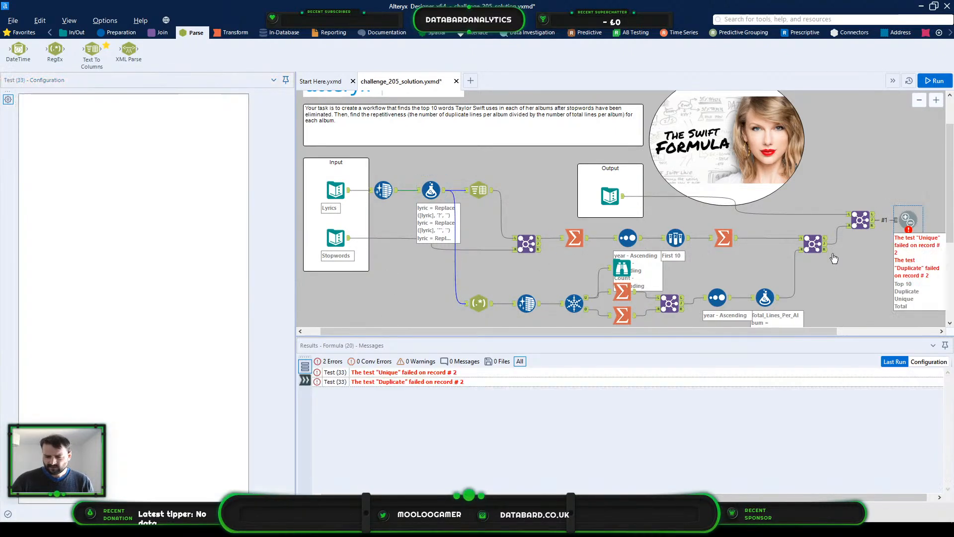
Step: Filter the RegEx tool's output to lyrics containing an apostrophe and look through the matching rows
click(478, 303)
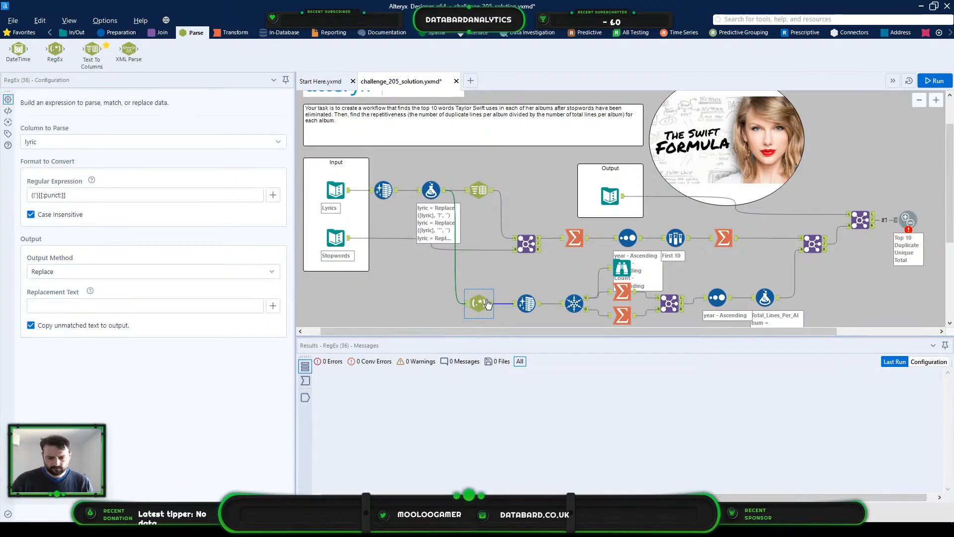
click(305, 399)
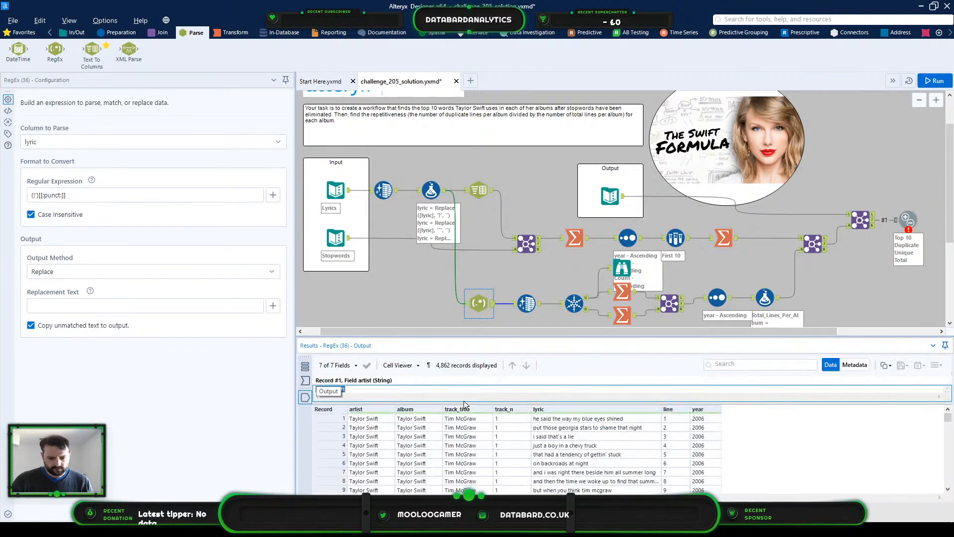
click(612, 428)
click(658, 408)
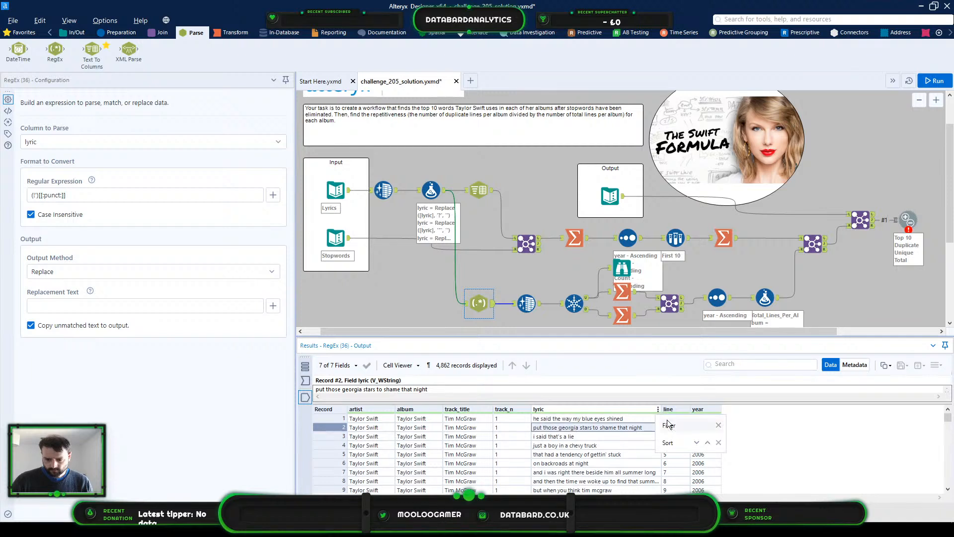
click(670, 425)
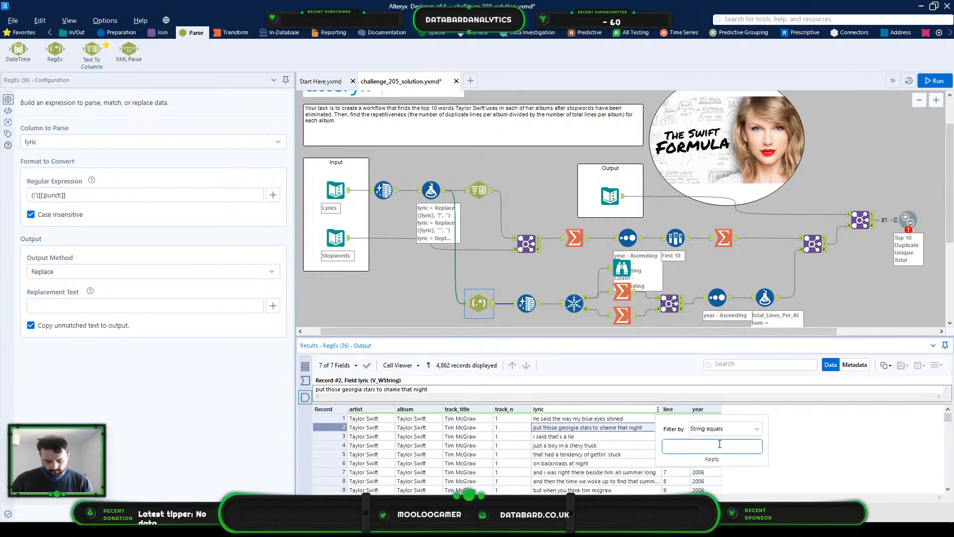
text(')
click(726, 427)
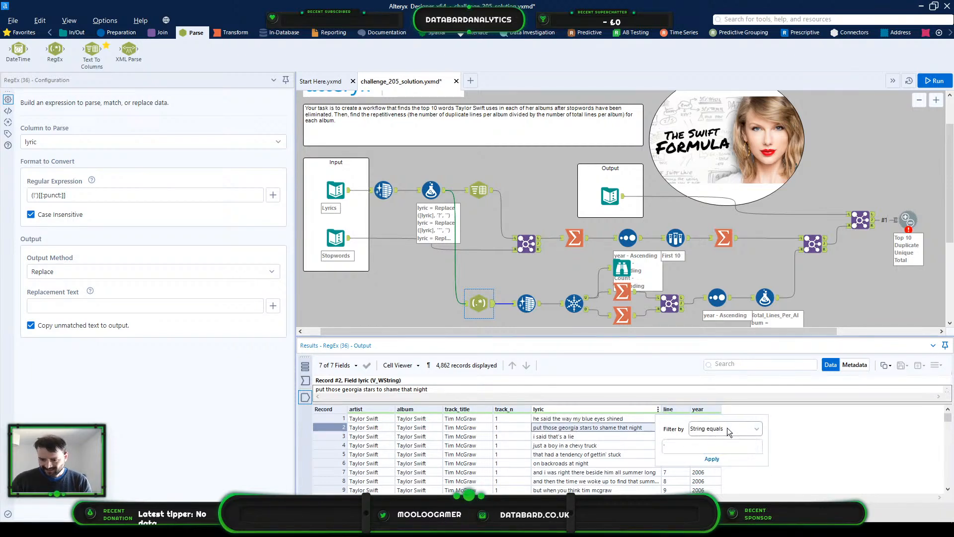
click(718, 371)
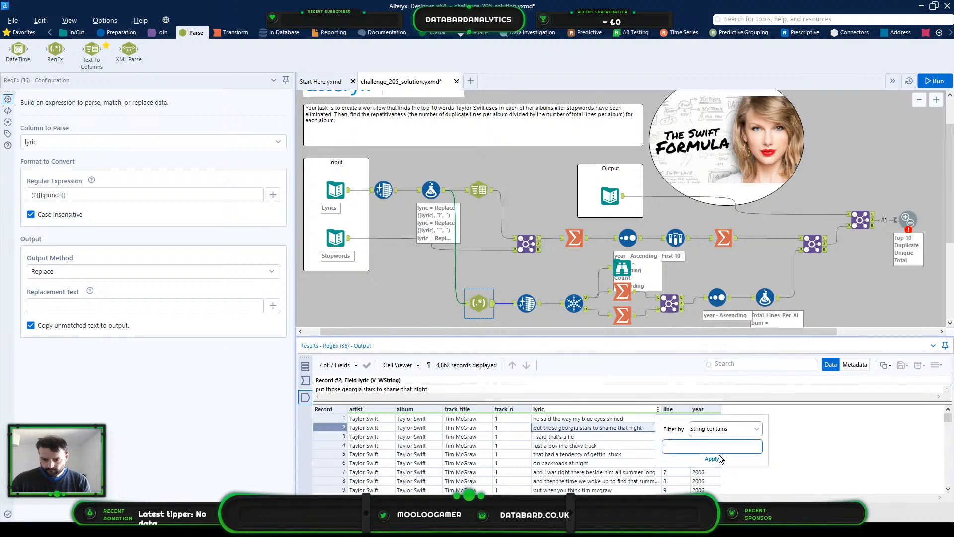
click(712, 460)
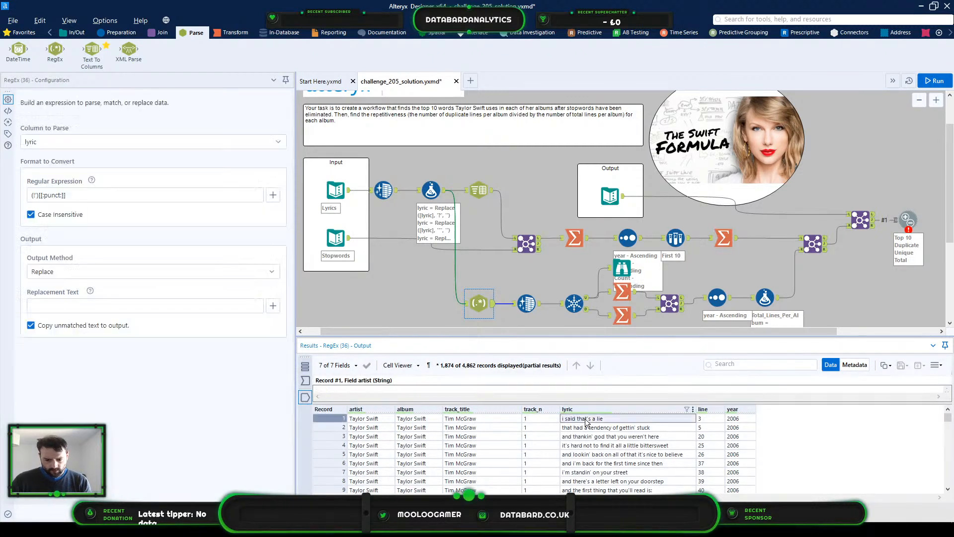
click(588, 421)
scroll(660, 449, down, 5)
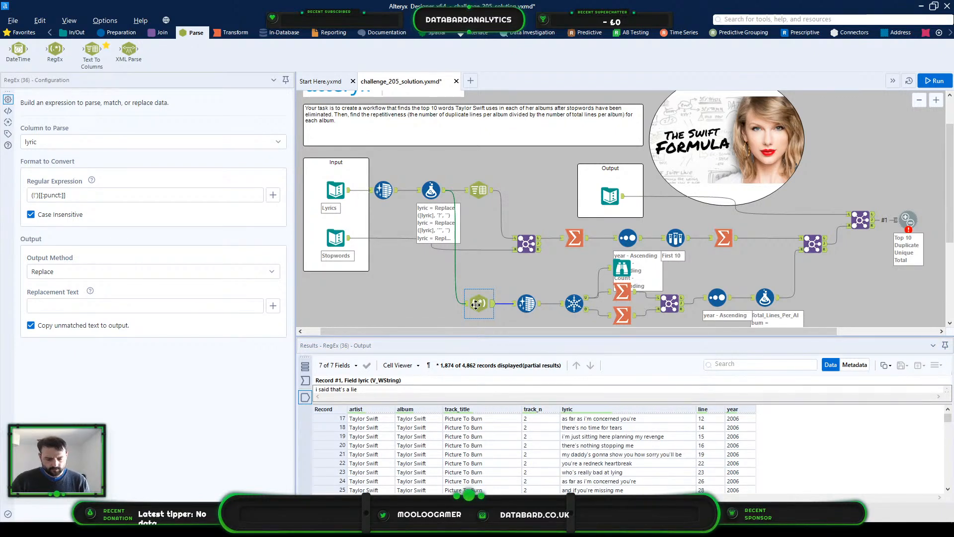
Step: Turn off punctuation removal in the Data Cleansing tool after the RegEx tool and rerun the workflow to check the Test tool's results
click(526, 303)
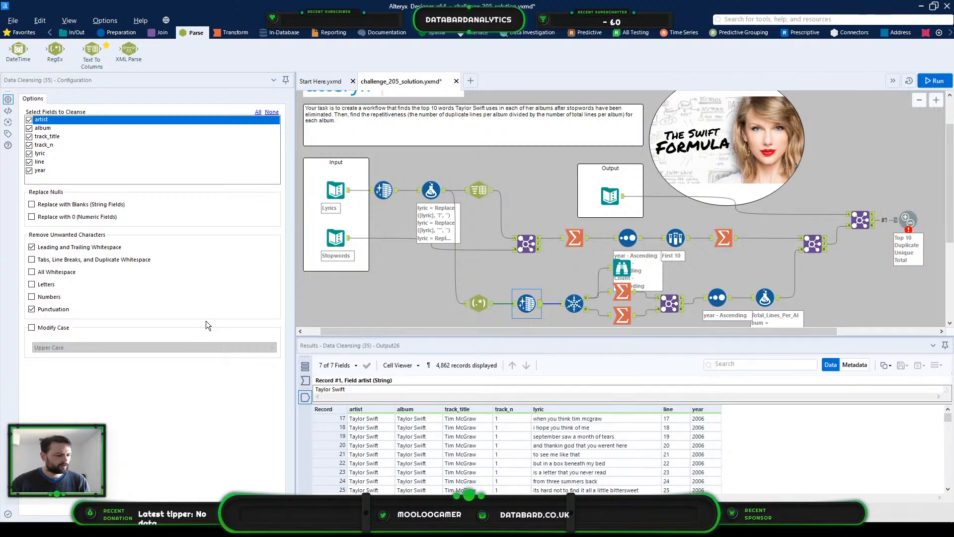
click(32, 310)
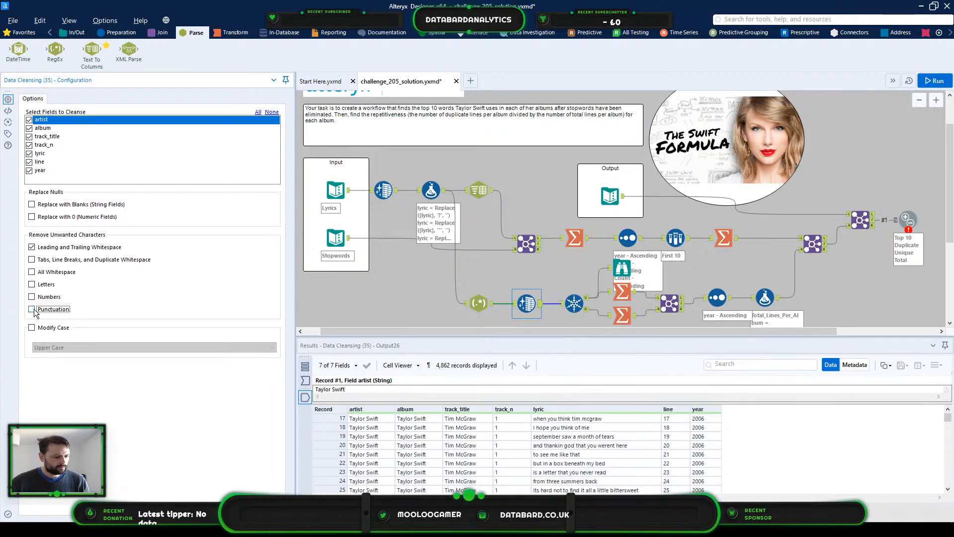
click(936, 81)
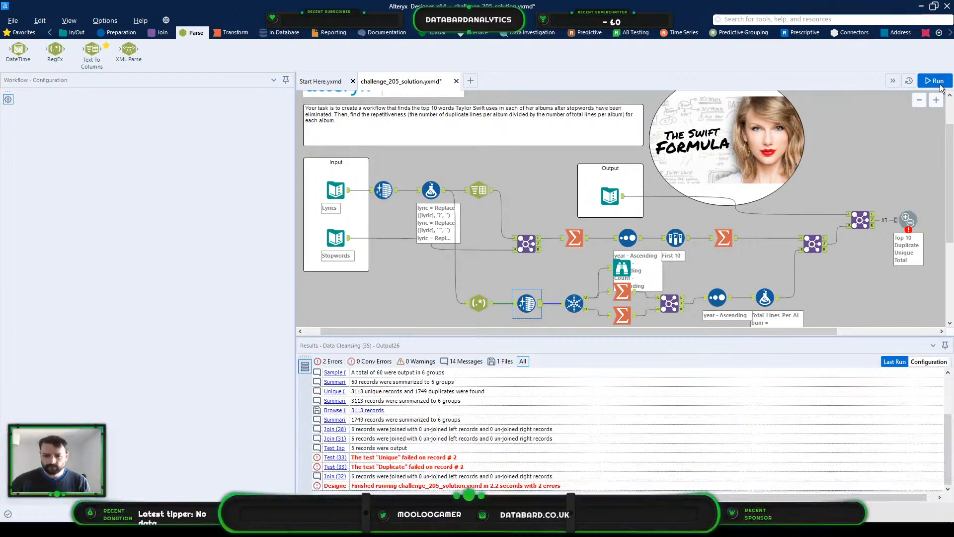
click(939, 83)
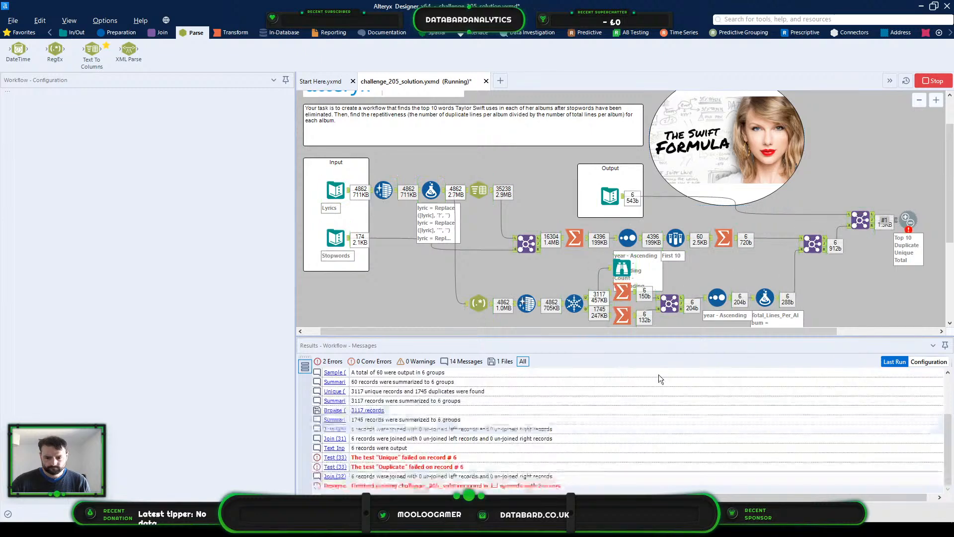
click(916, 225)
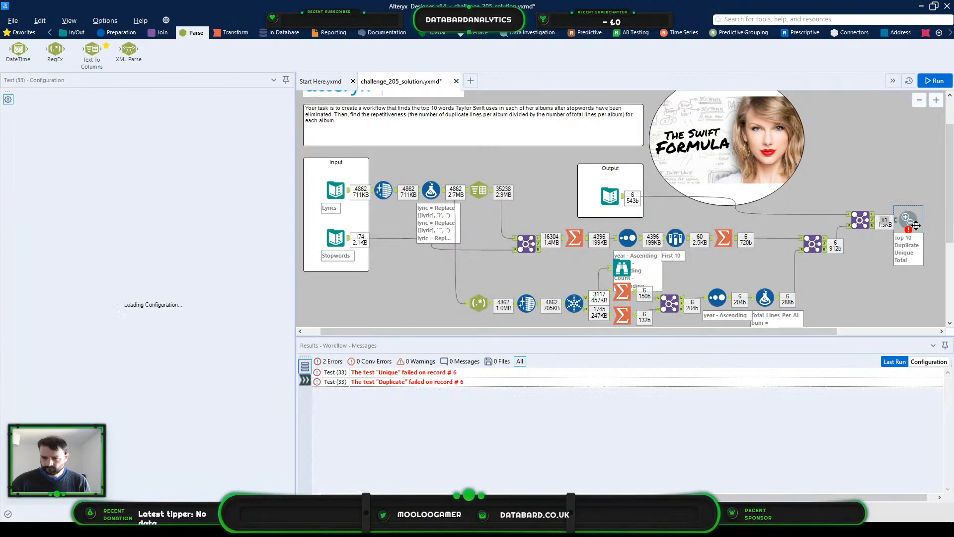
Step: Compare the 2017 album's unique and duplicate line counts with the expected values in the Test tool's input data
click(304, 380)
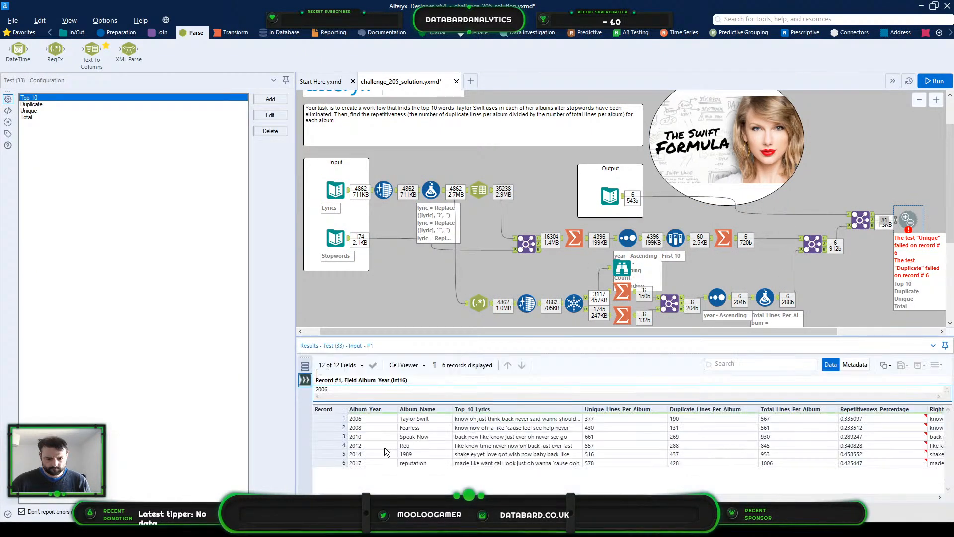
click(605, 463)
scroll(832, 482, right, 5)
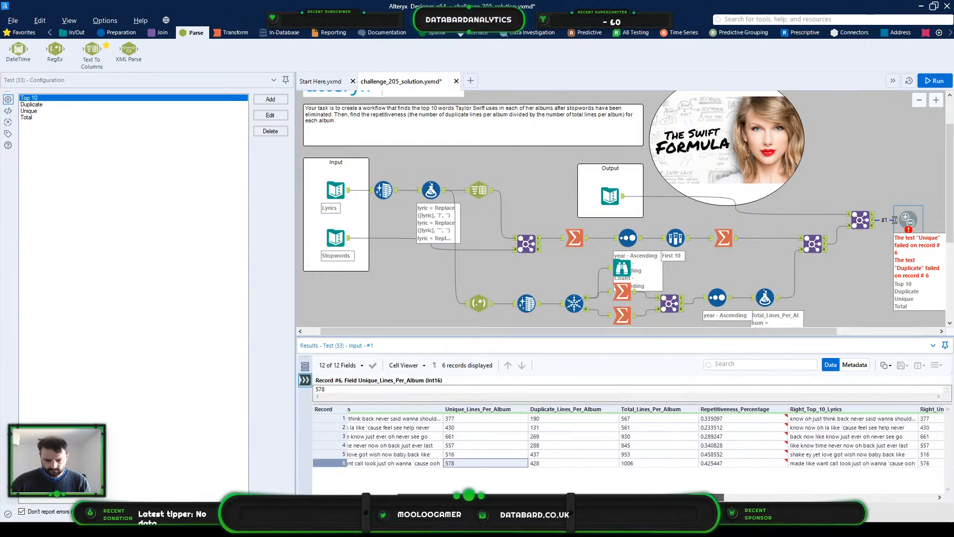
click(872, 461)
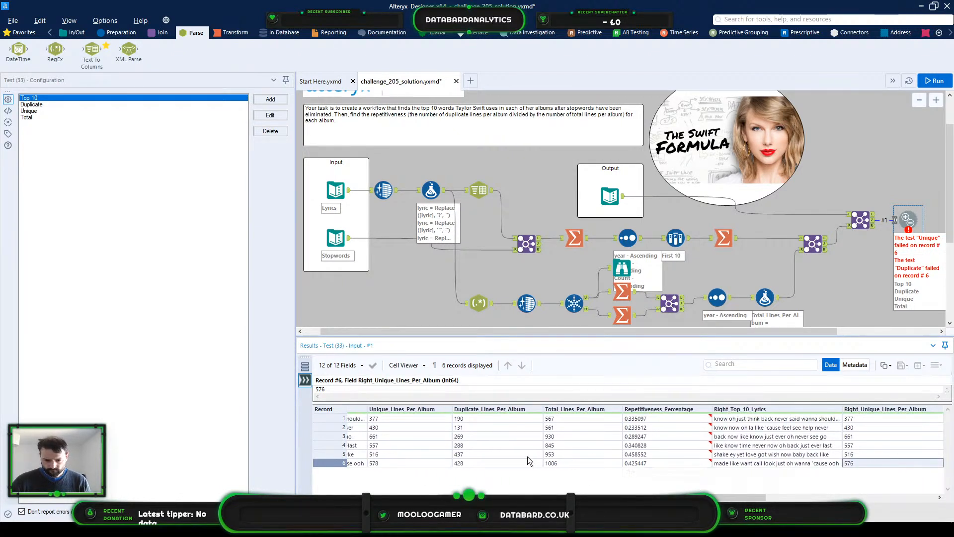
click(413, 463)
click(467, 463)
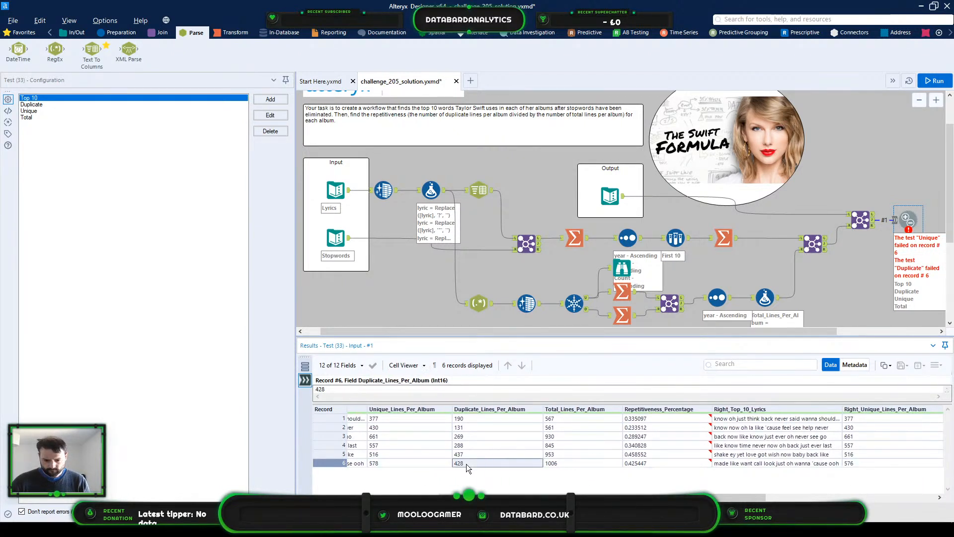
click(854, 463)
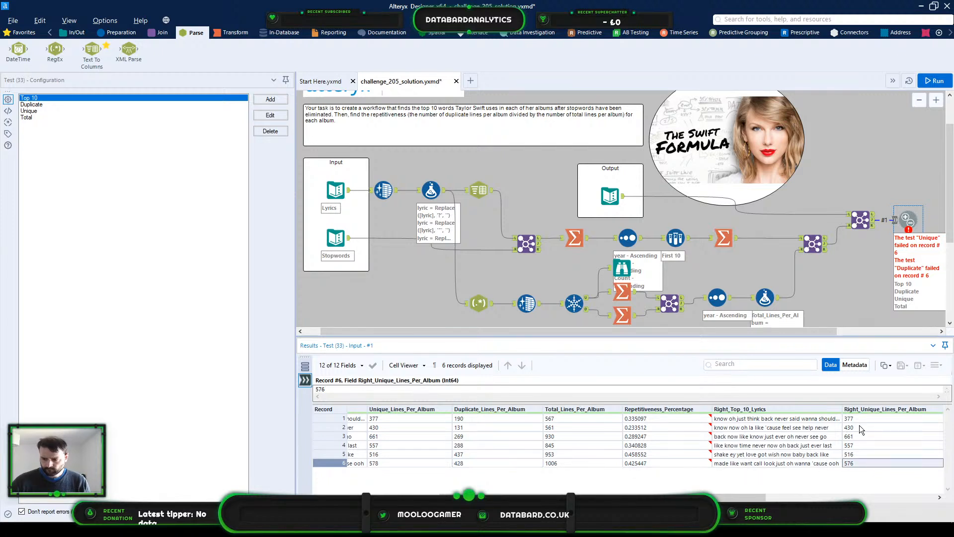
Step: Filter the unique lyric rows in the Browse results to the year 2017
click(622, 269)
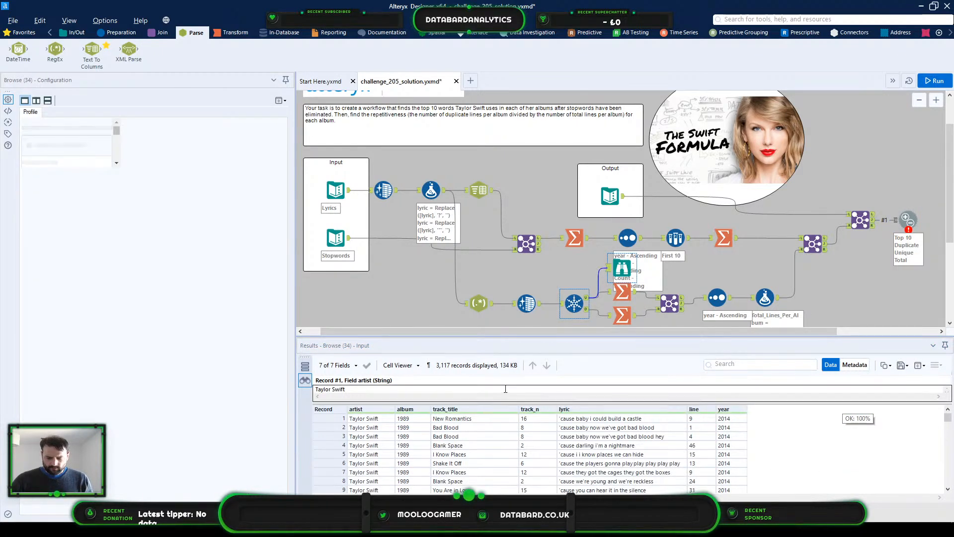
scroll(597, 429, down, 2)
scroll(597, 429, up, 2)
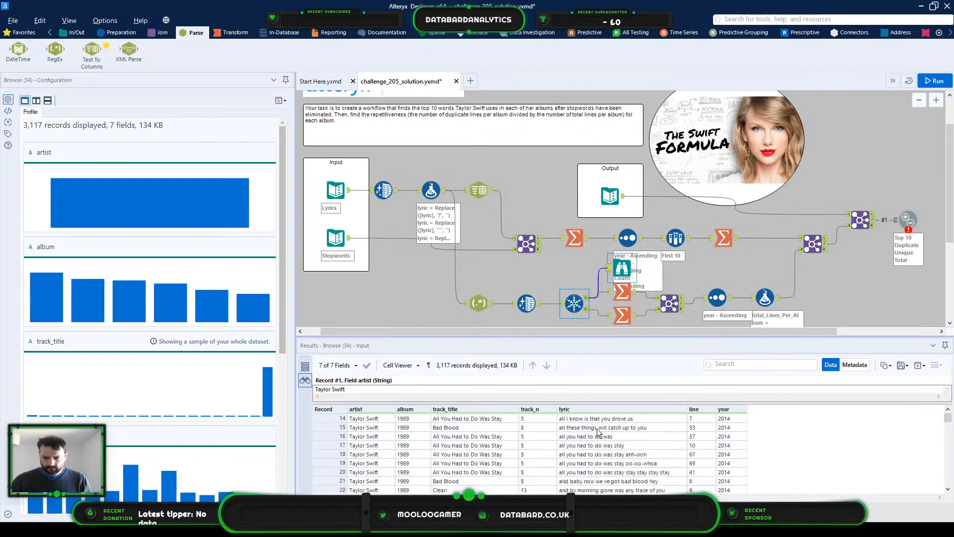
click(907, 219)
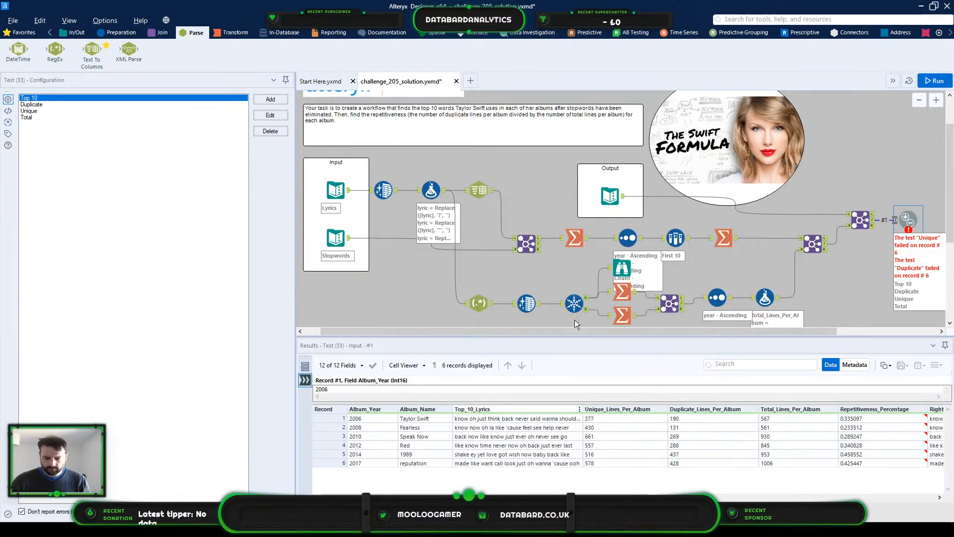
click(622, 268)
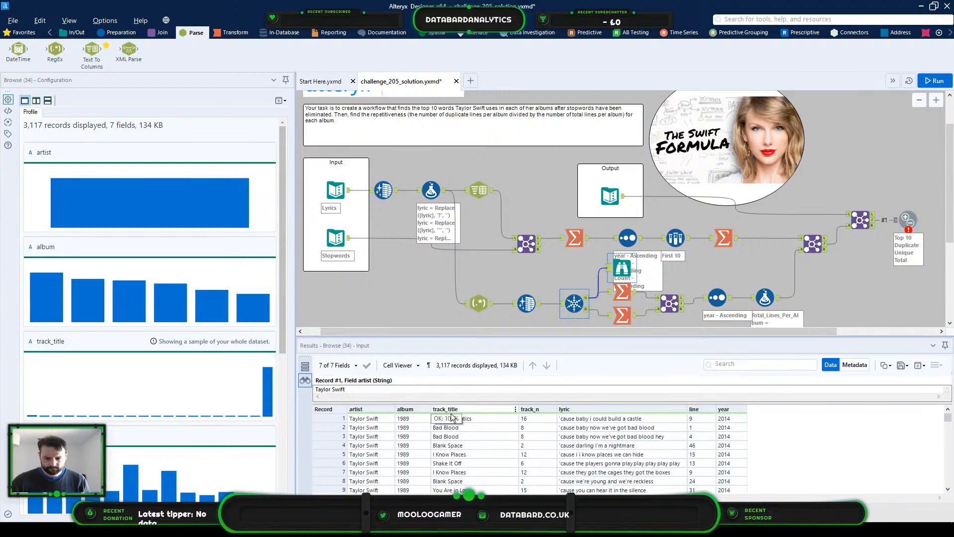
click(743, 410)
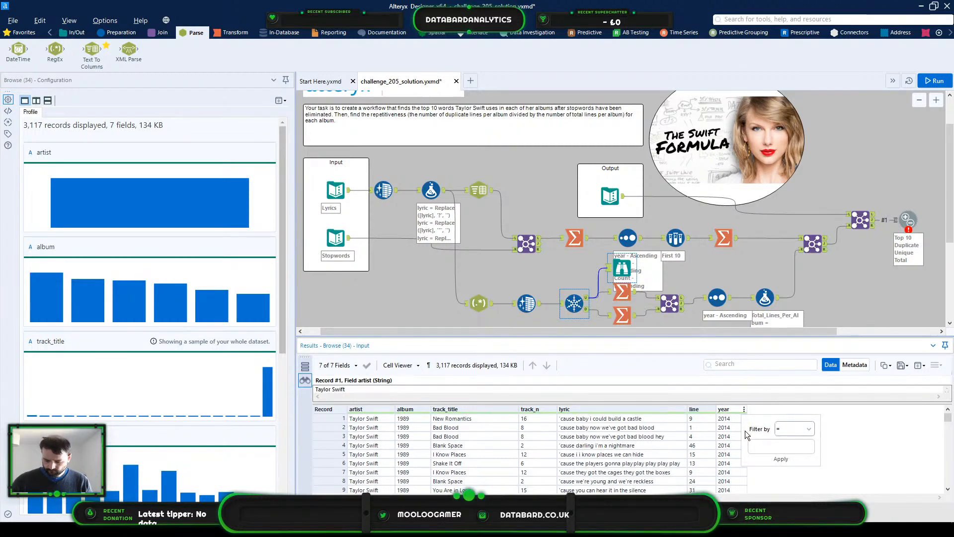
click(762, 448)
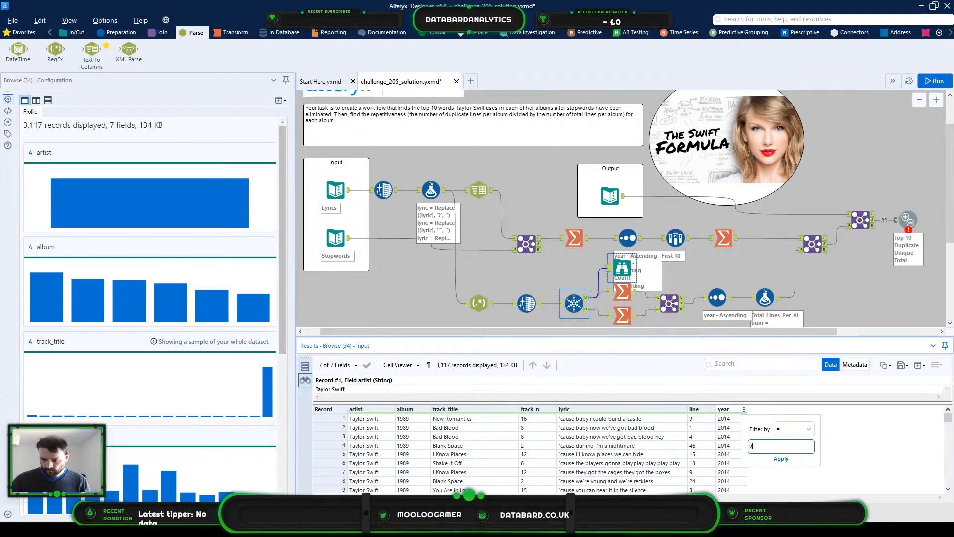
text(2017)
key(Return)
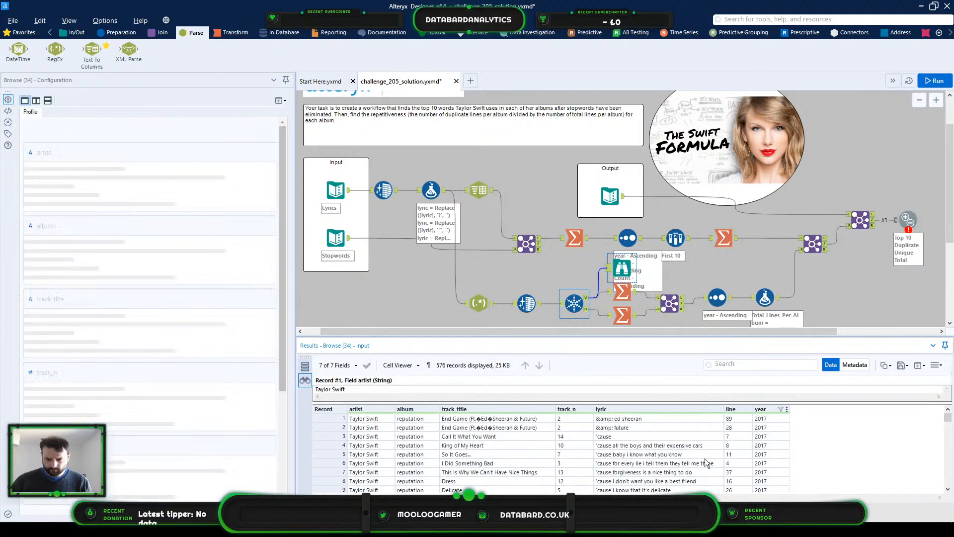
Step: Look through the unique 2017 lyrics for leftover punctuation or odd characters that could affect the line counts
click(663, 418)
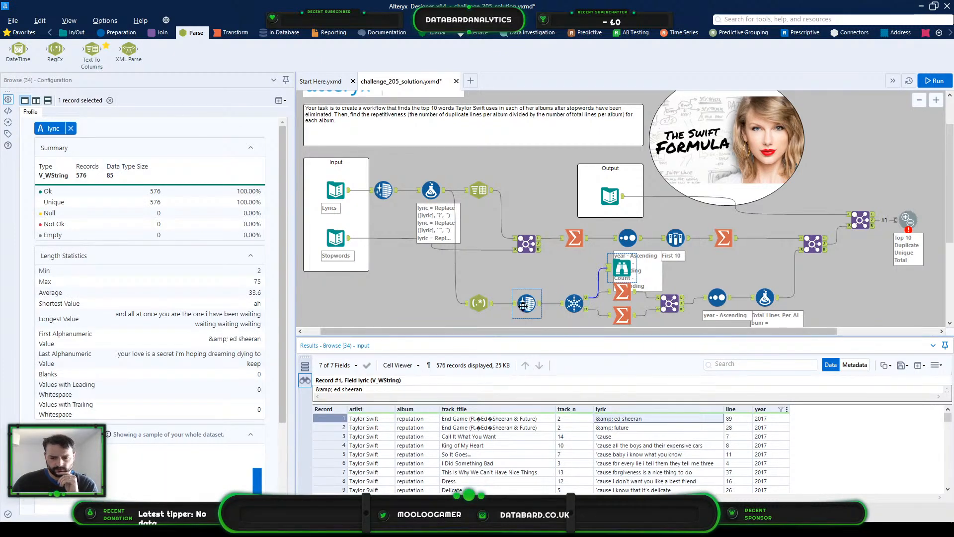
scroll(657, 447, down, 2)
scroll(657, 448, down, 3)
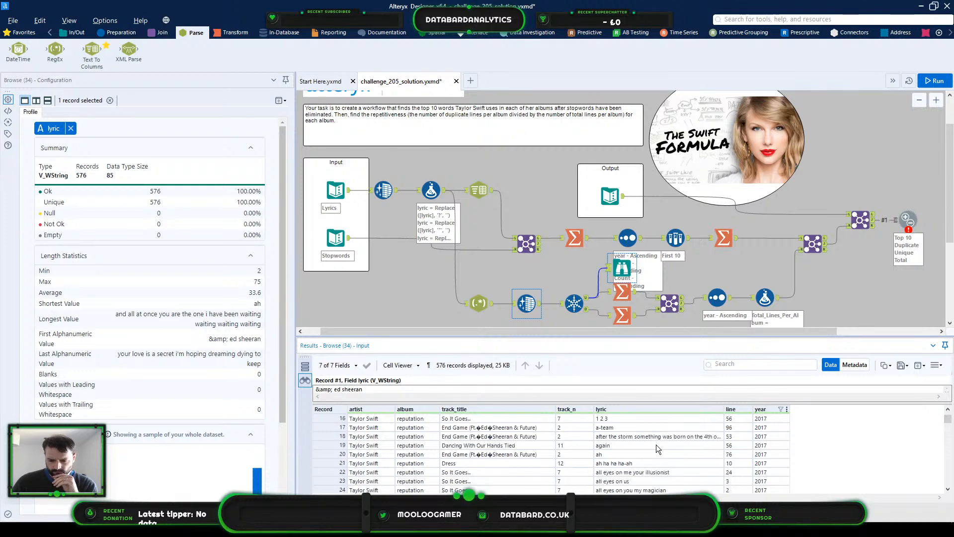
scroll(656, 449, up, 2)
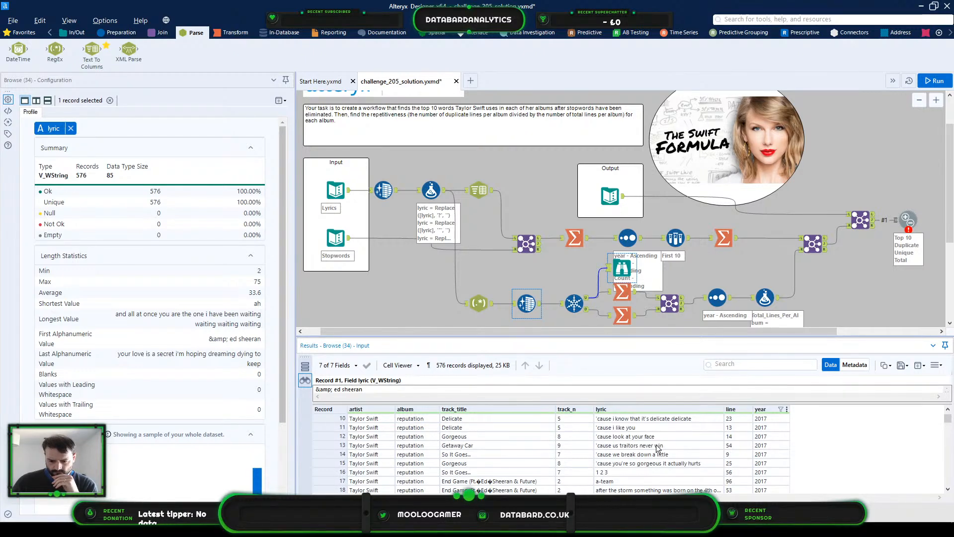
scroll(656, 446, down, 1)
scroll(656, 444, down, 1)
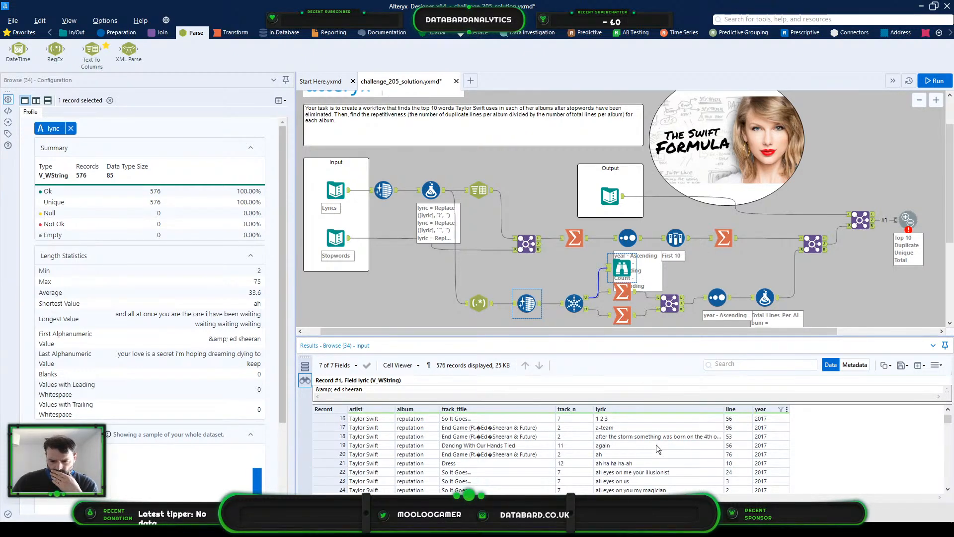
click(640, 463)
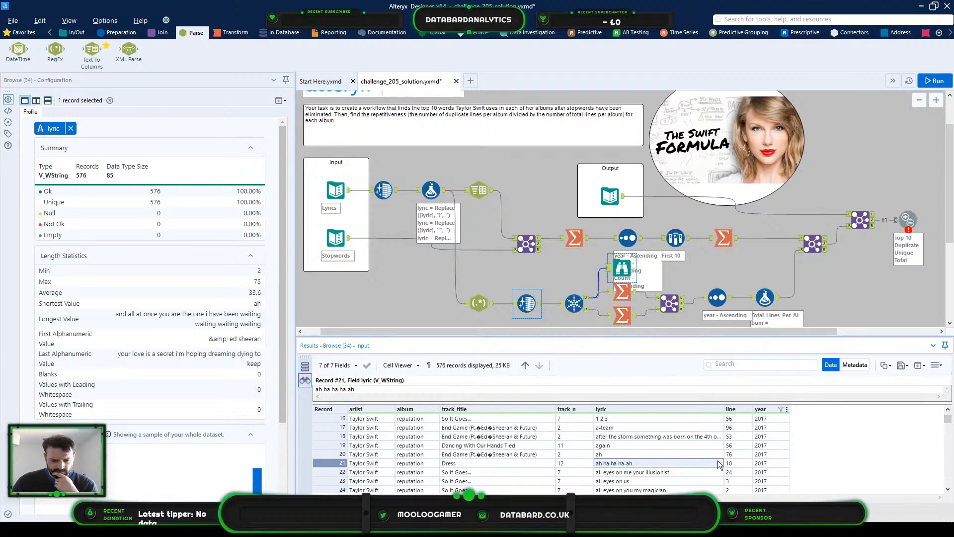
scroll(693, 478, down, 11)
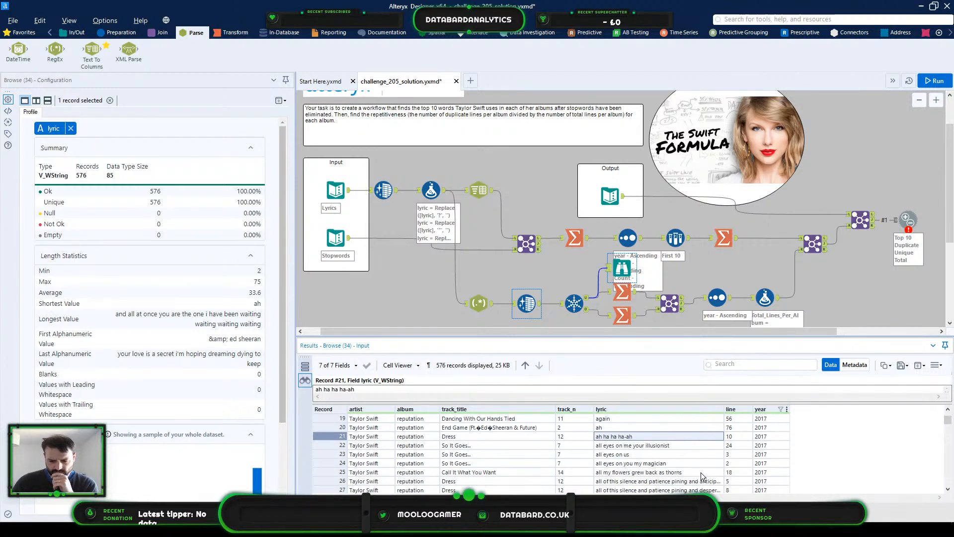
scroll(707, 470, down, 12)
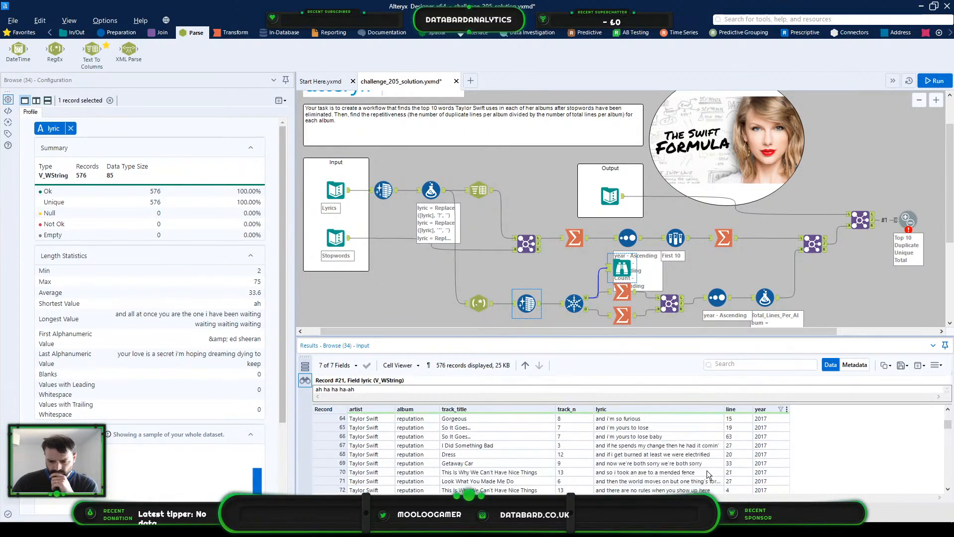
scroll(707, 470, down, 10)
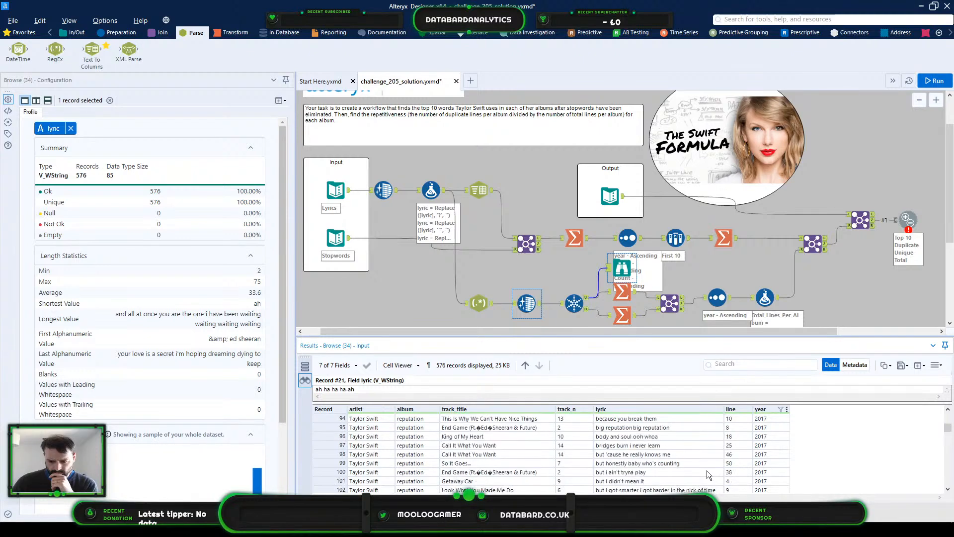
scroll(707, 471, down, 5)
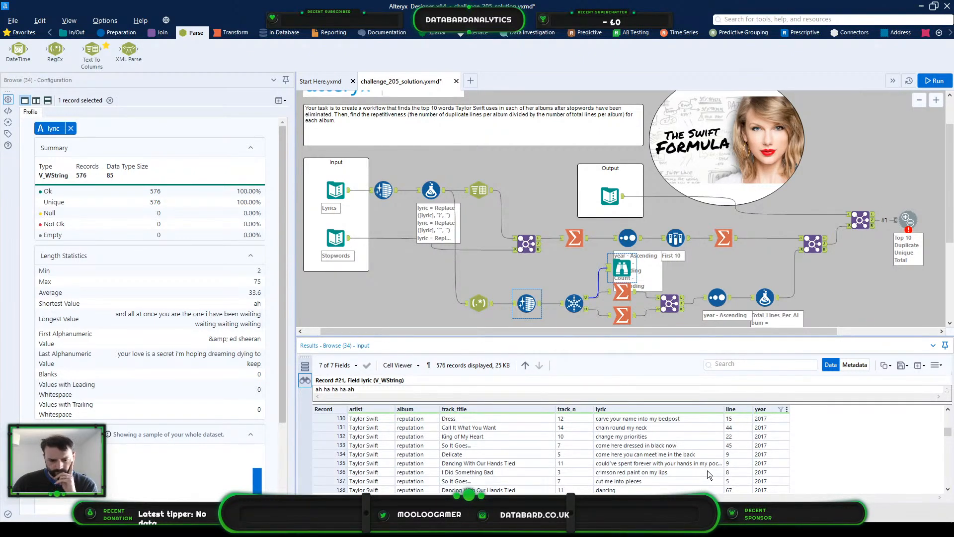
scroll(708, 470, down, 5)
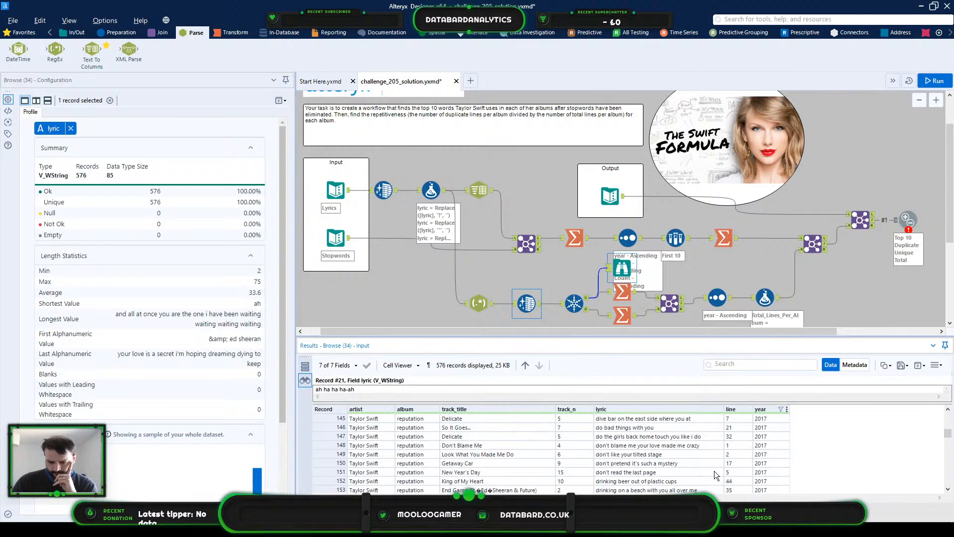
scroll(714, 471, up, 11)
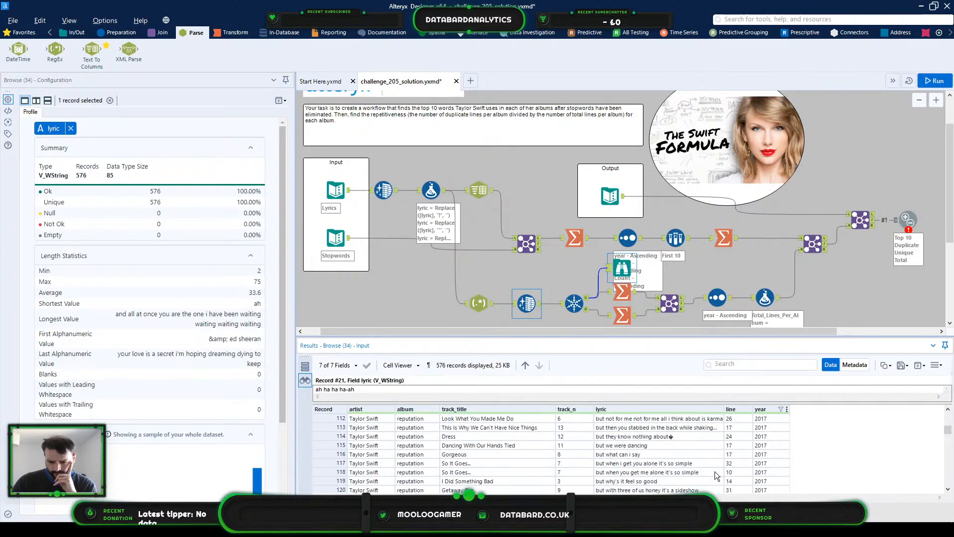
scroll(715, 471, up, 10)
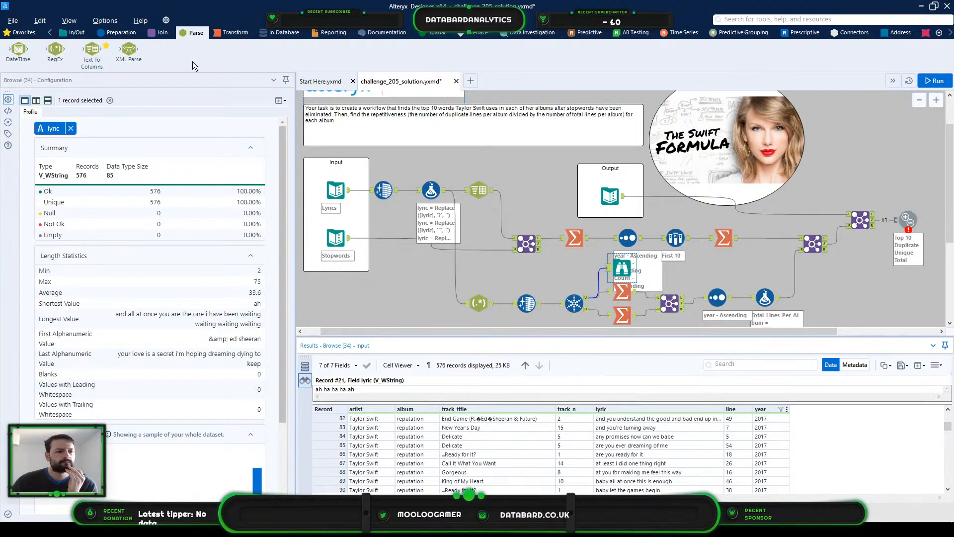
Step: Insert a Filter tool between the Unique tool and the Browse tool, with the basic filter year = 2017
click(121, 32)
drag(129, 50, 606, 257)
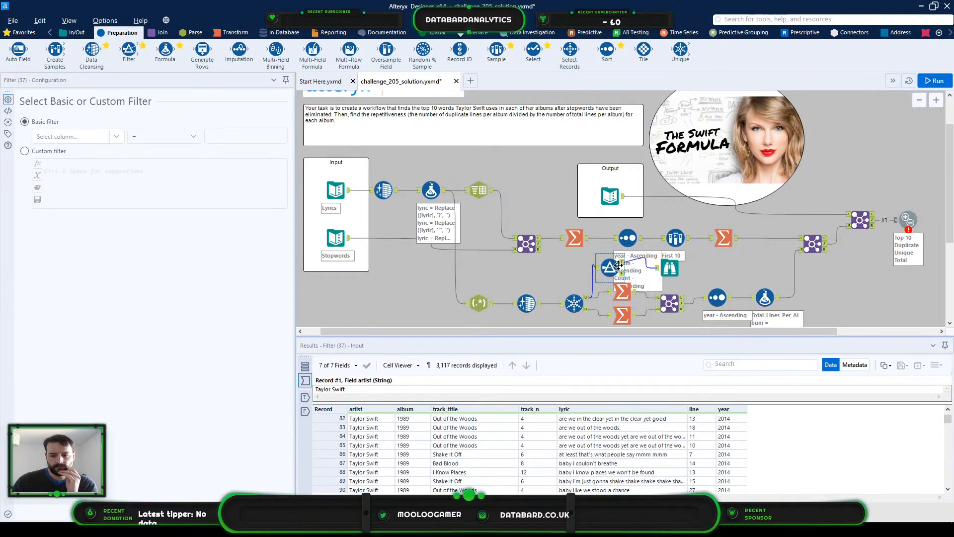
click(102, 141)
click(75, 206)
click(244, 135)
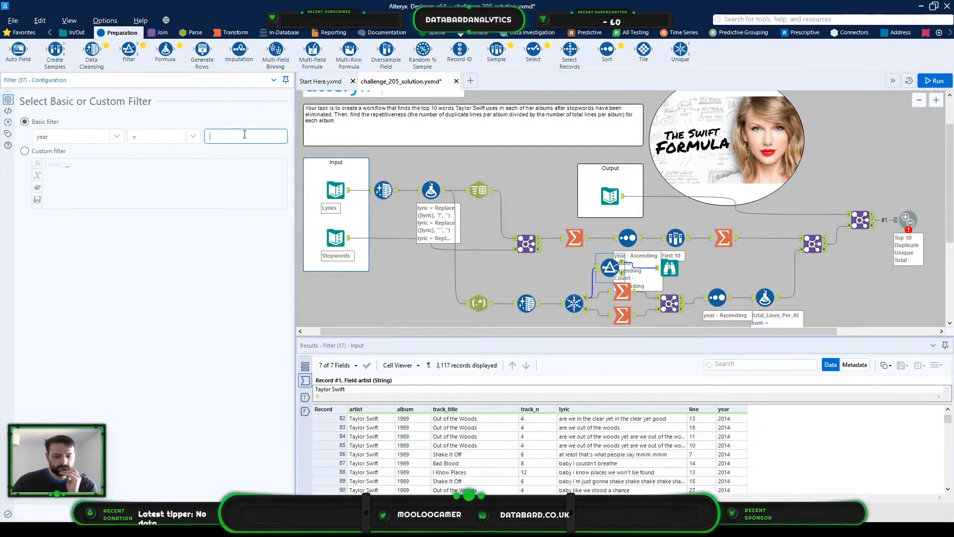
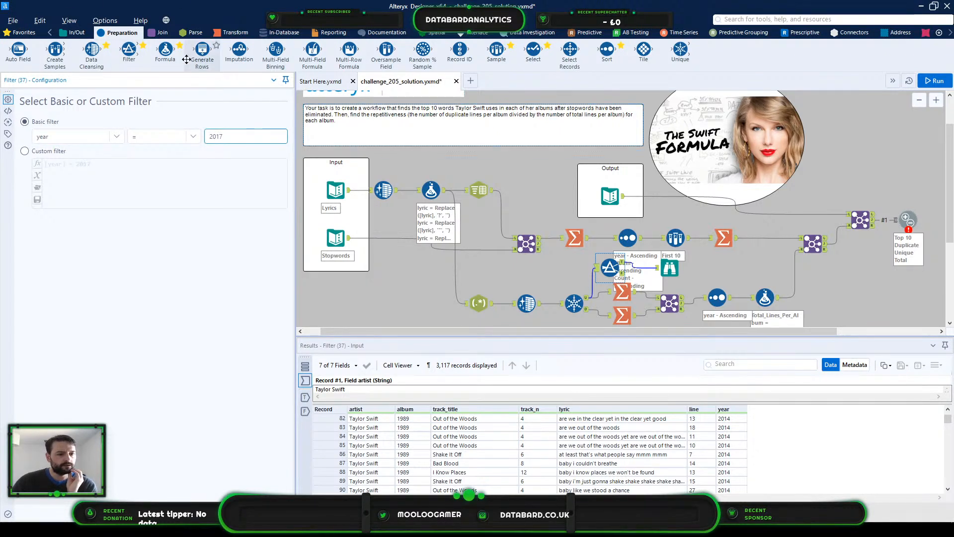
Step: Add a Sort tool on lyric, Ascending, between the Filter and Browse tools, and run the workflow to view the sorted lyrics
drag(607, 51, 646, 268)
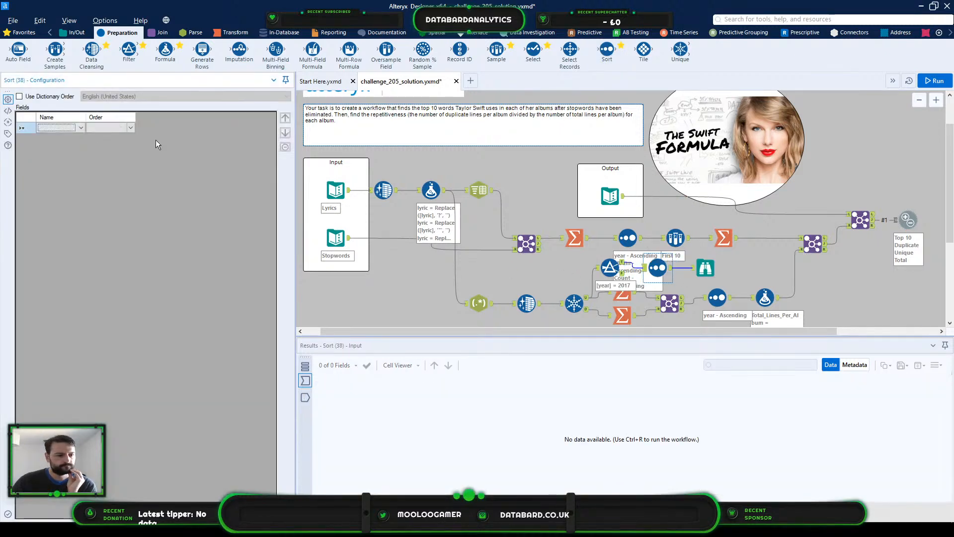
click(67, 160)
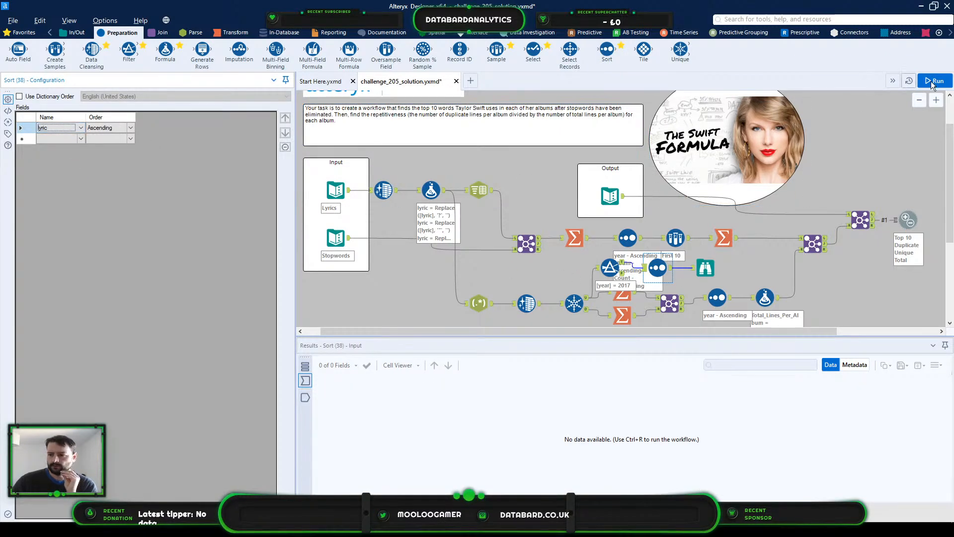
click(475, 162)
key(ctrl+r)
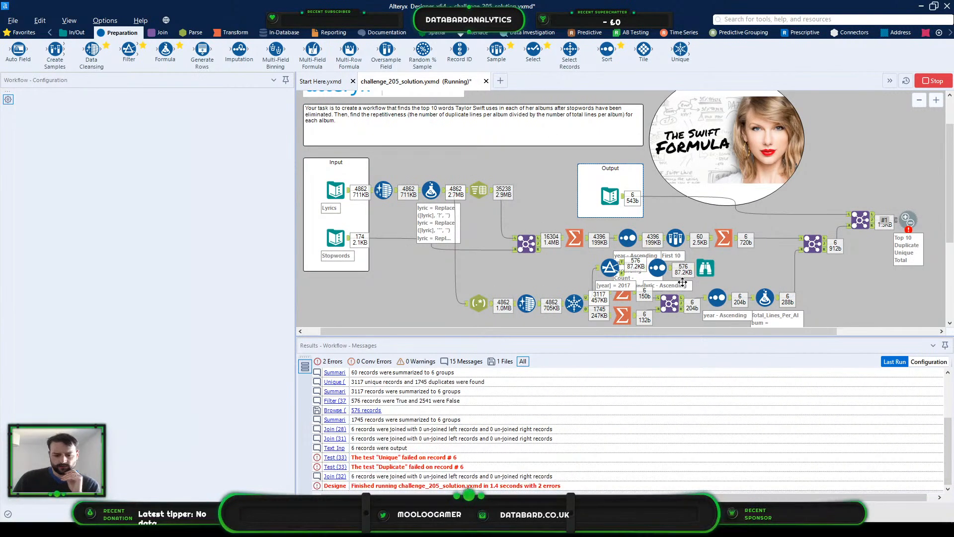
click(705, 269)
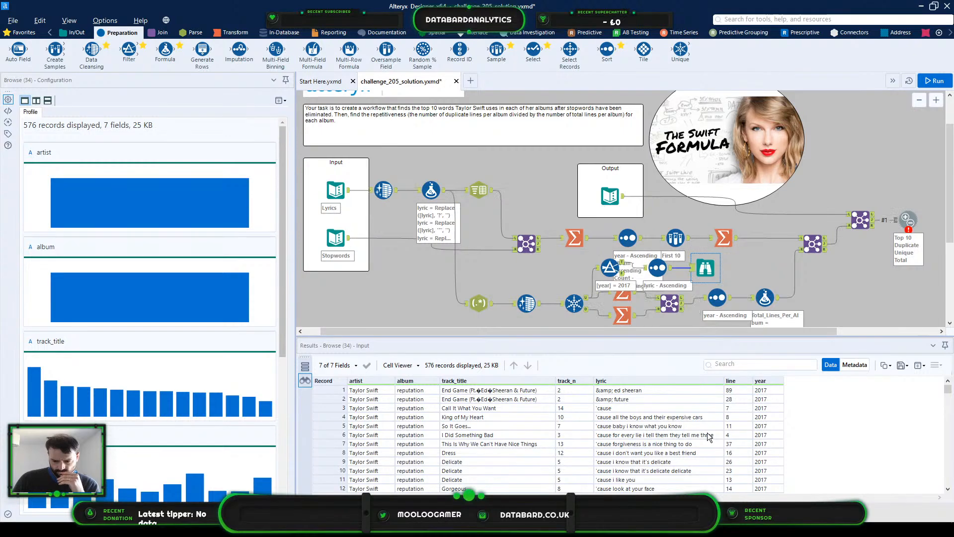
scroll(708, 432, down, 2)
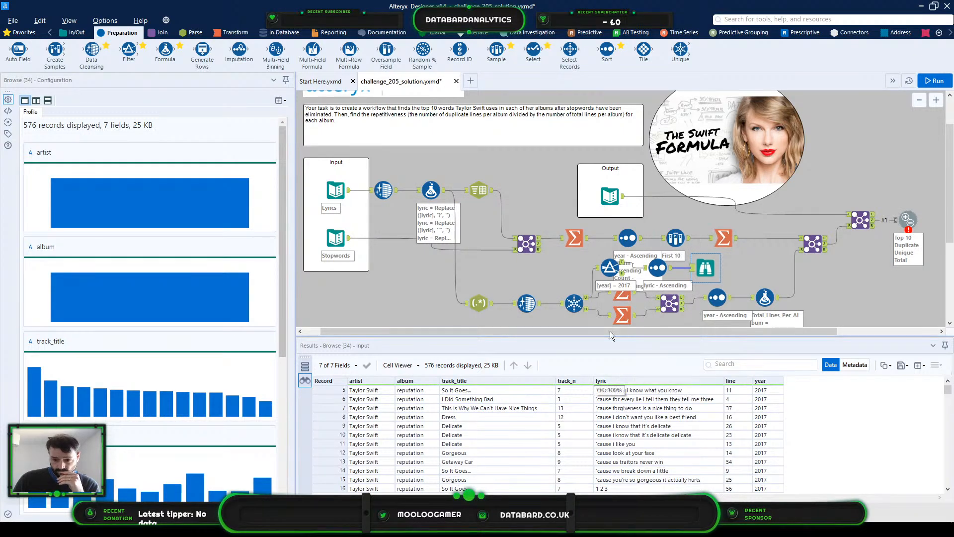
Step: Feed the 2017 filter from the second Data Cleansing tool instead of the Unique tool, and rerun the workflow to inspect repeated lyrics
click(592, 278)
drag(542, 308, 598, 269)
key(ctrl+r)
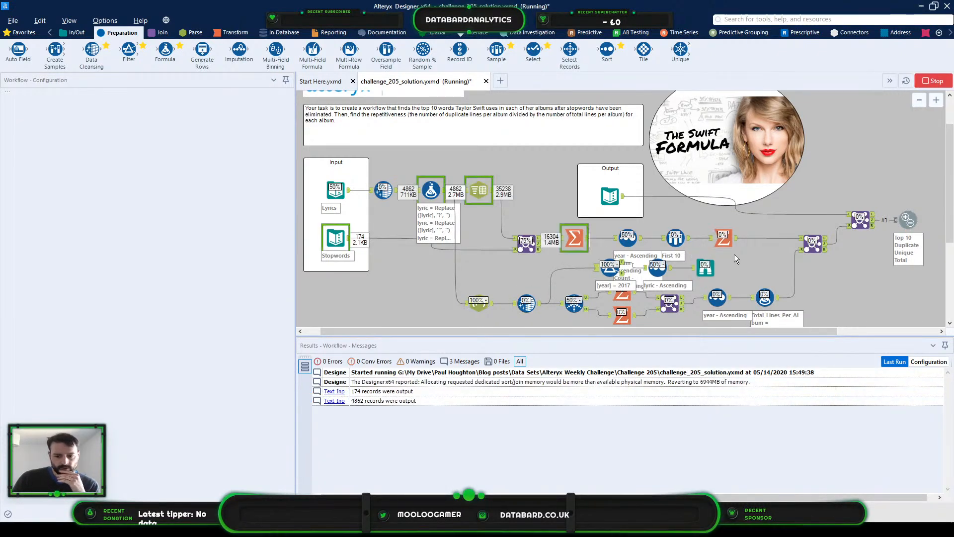
click(697, 273)
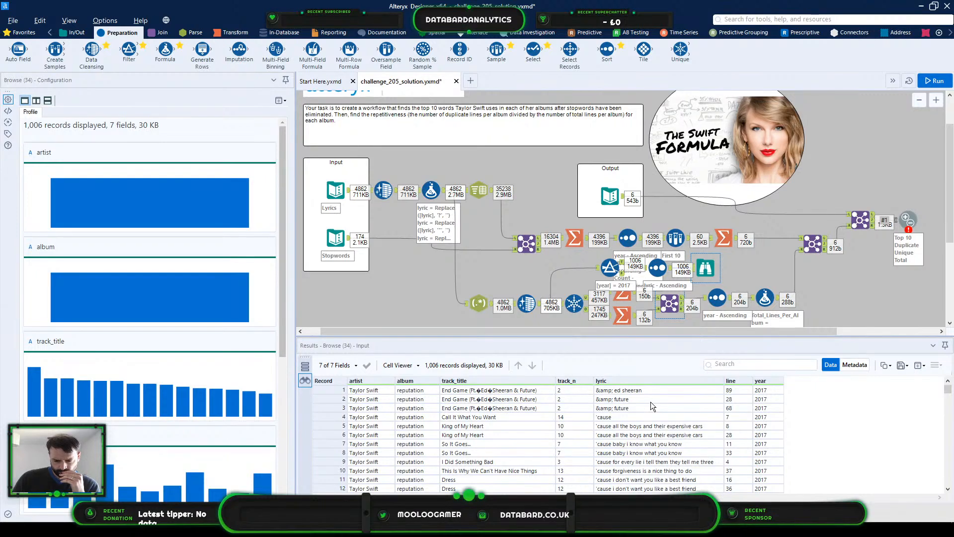
drag(651, 401, 651, 408)
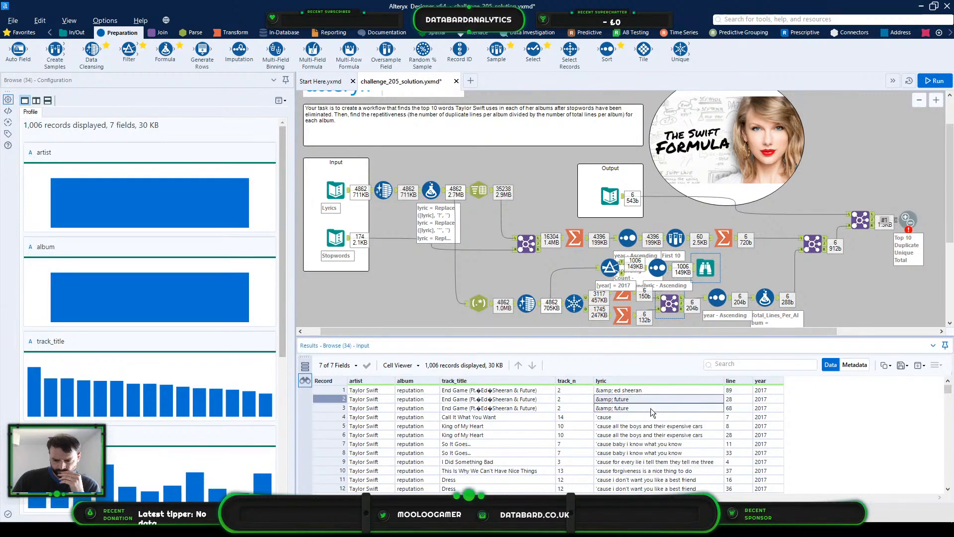
Step: Examine the sorted 2017 lyrics from the first record for near-duplicate lines and leftover characters
click(689, 390)
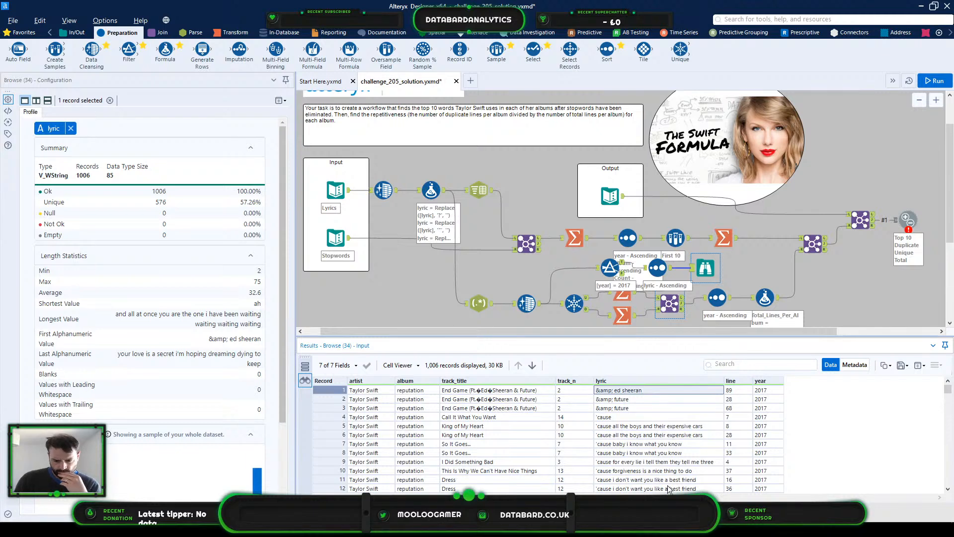
scroll(665, 448, down, 2)
scroll(665, 448, down, 3)
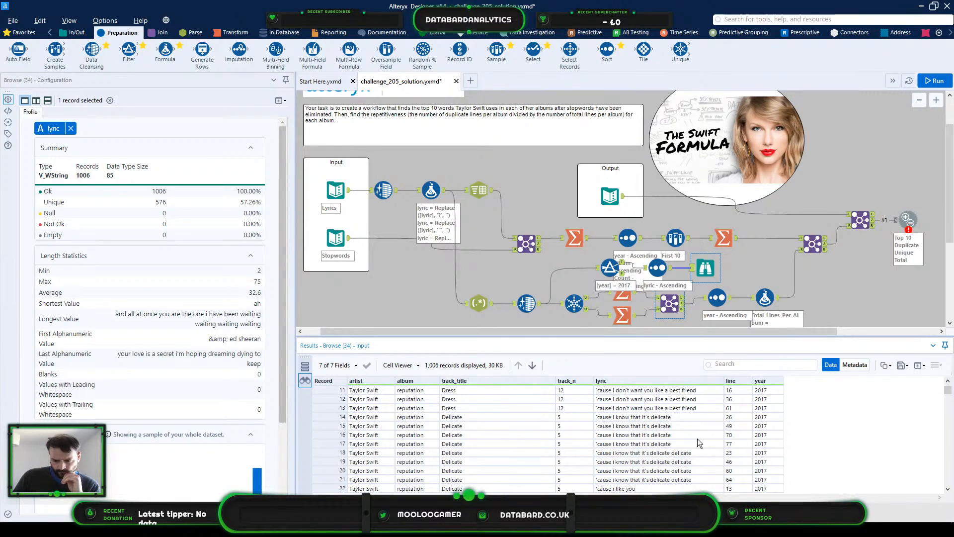
scroll(697, 440, down, 6)
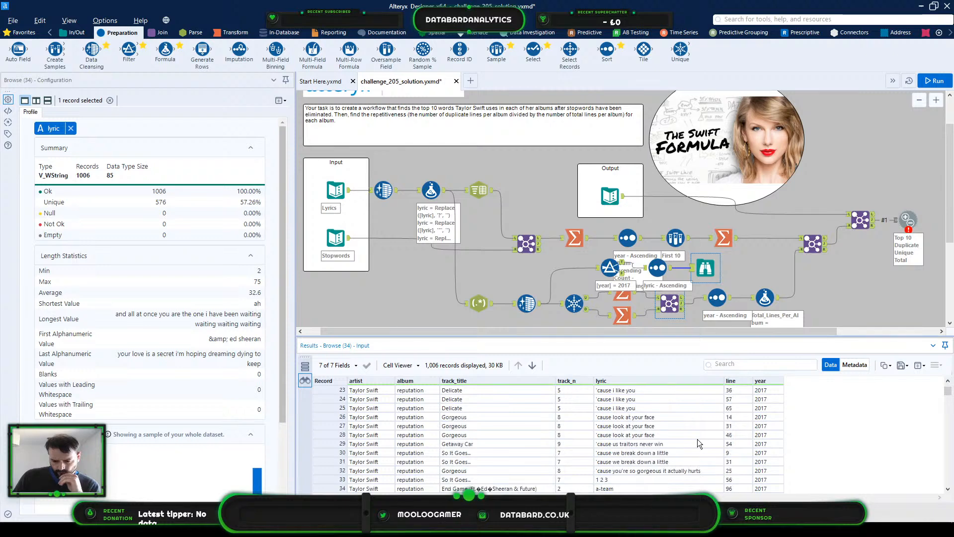
scroll(697, 440, down, 1)
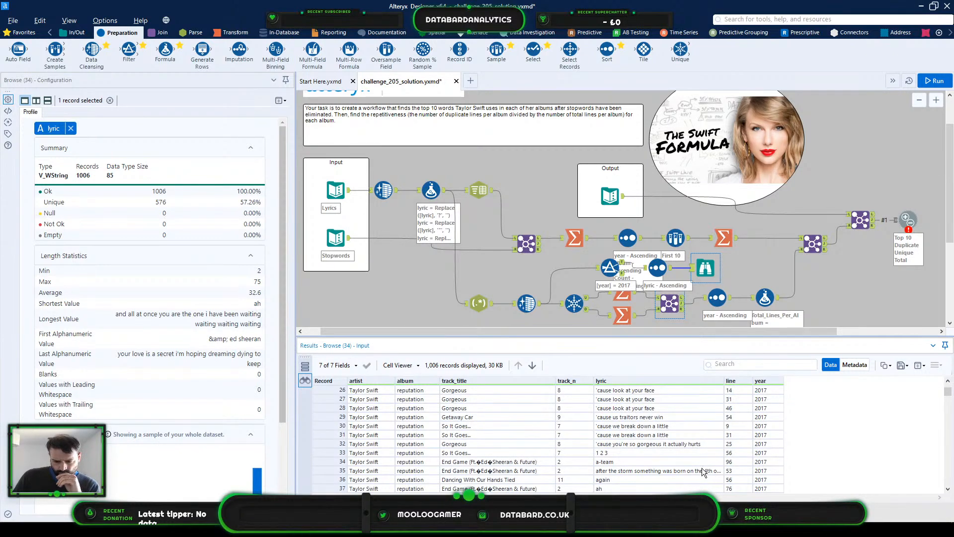
scroll(701, 463, down, 2)
scroll(701, 468, down, 2)
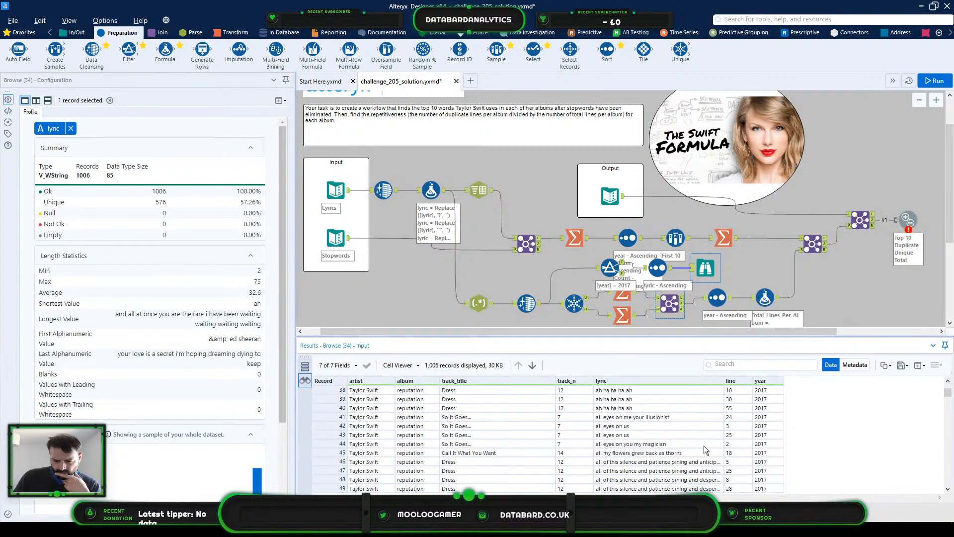
scroll(666, 428, up, 1)
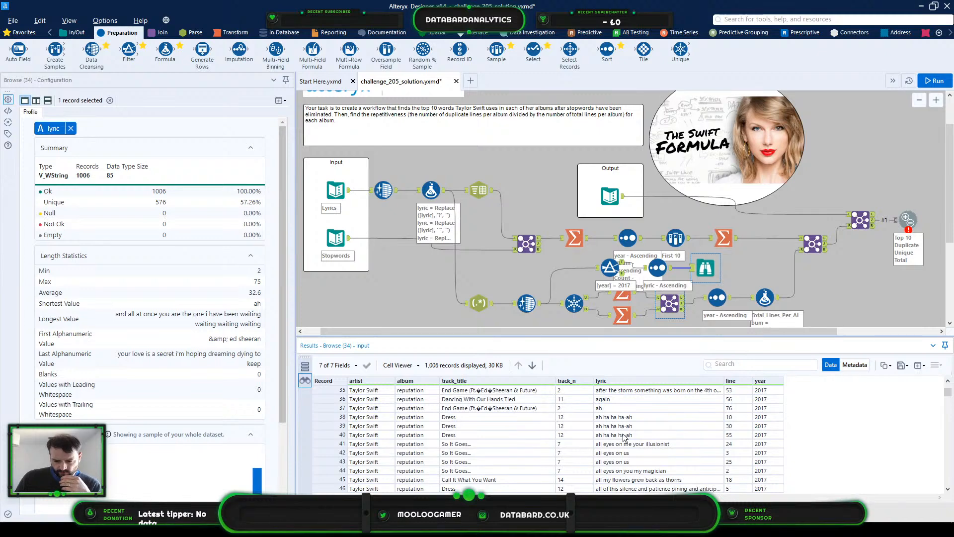
scroll(642, 434, down, 7)
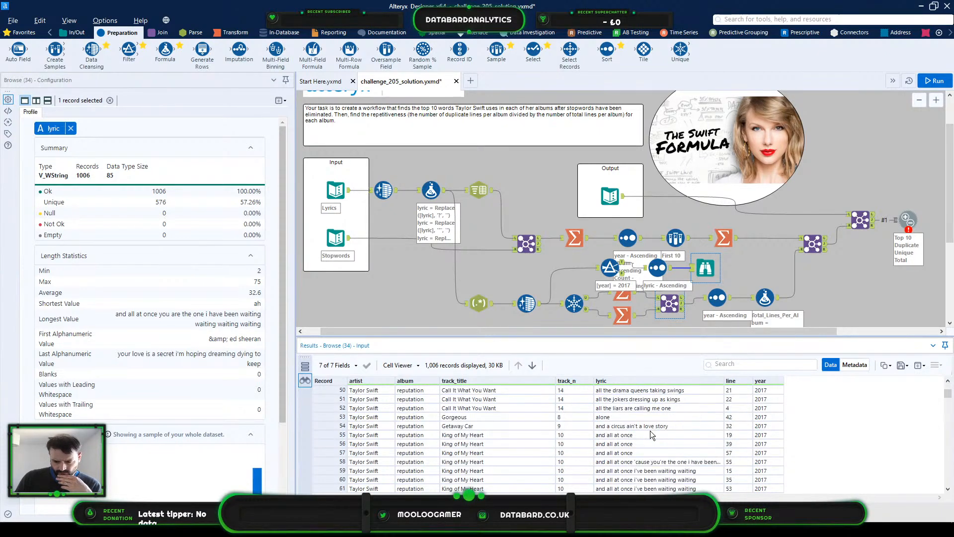
scroll(652, 435, down, 2)
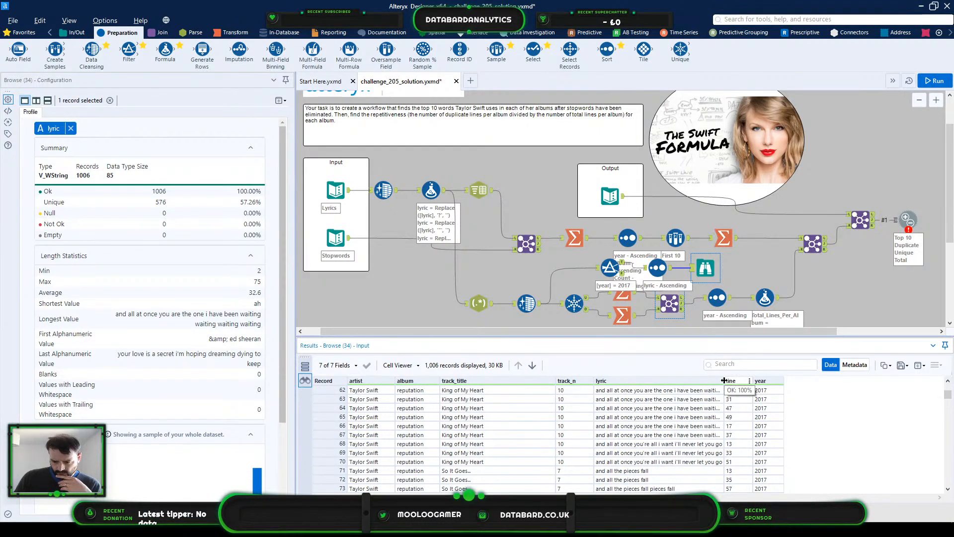
Step: Widen the lyric column and continue checking the longer 2017 lines for odd characters or near-duplicates
drag(724, 381, 829, 386)
scroll(774, 440, down, 1)
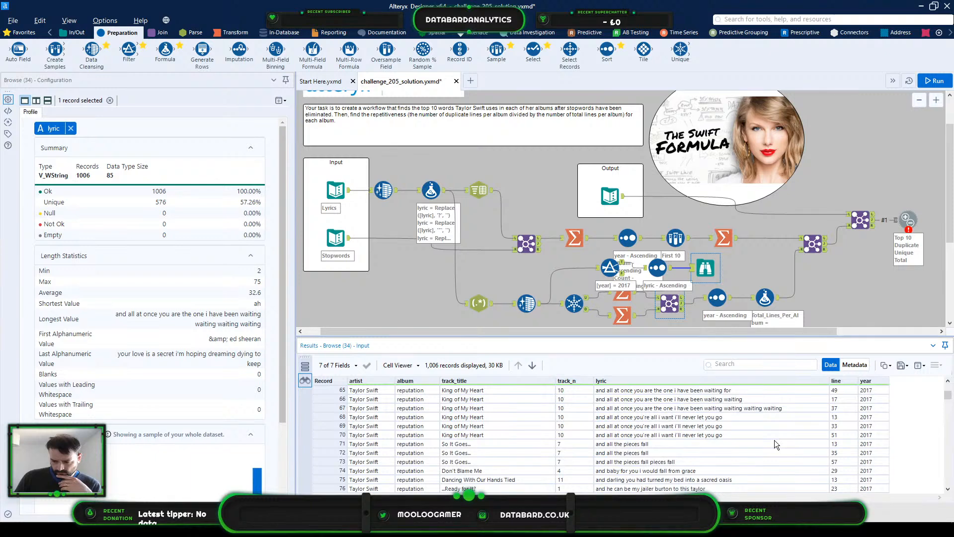
scroll(775, 440, down, 1)
scroll(774, 440, down, 5)
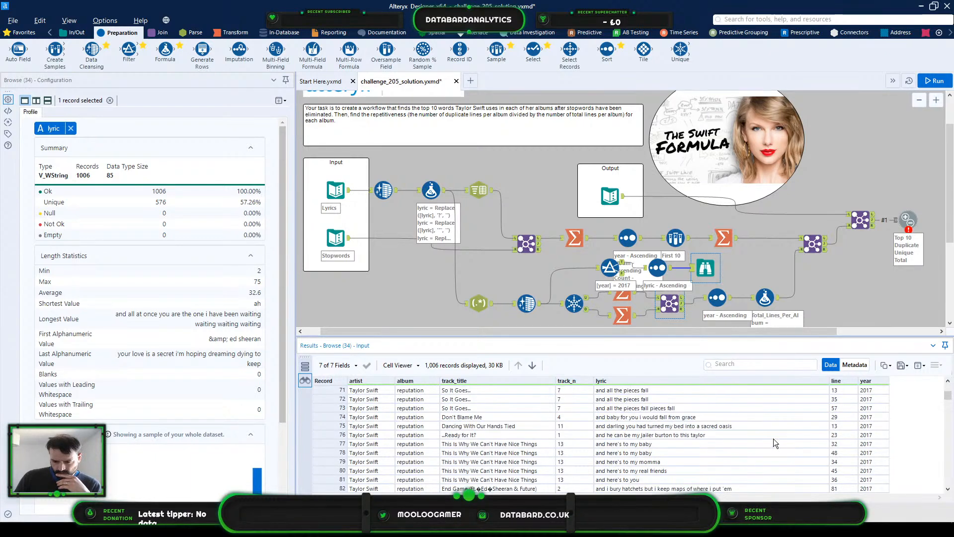
scroll(773, 441, down, 8)
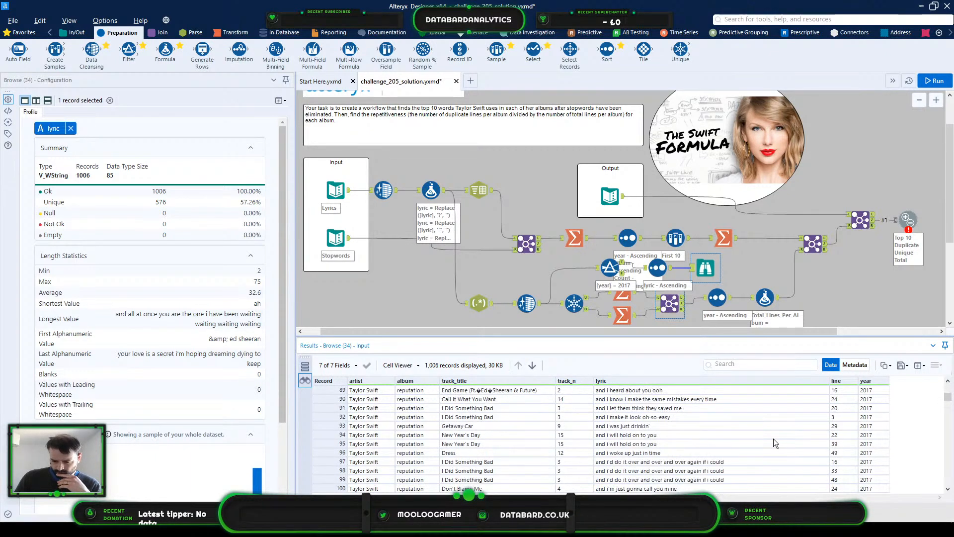
scroll(774, 439, down, 9)
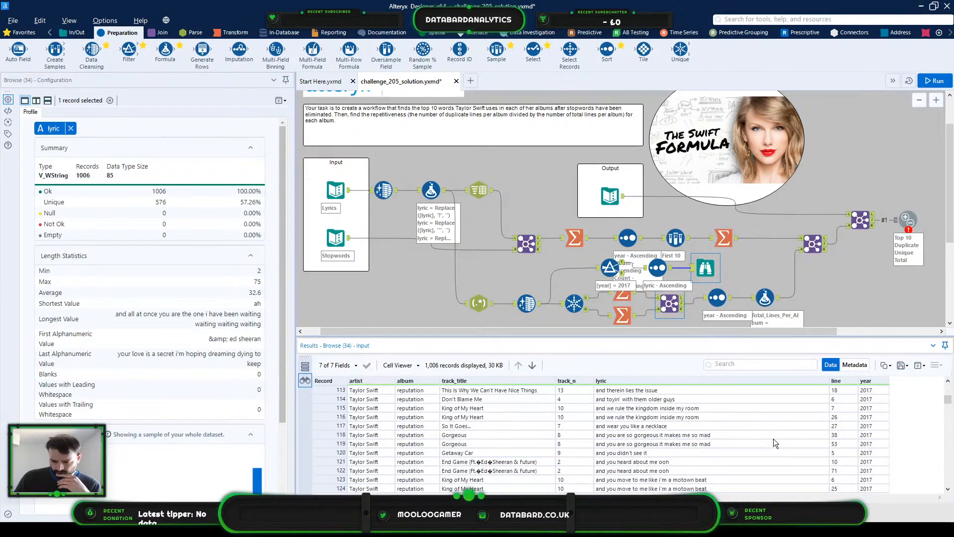
scroll(774, 438, down, 11)
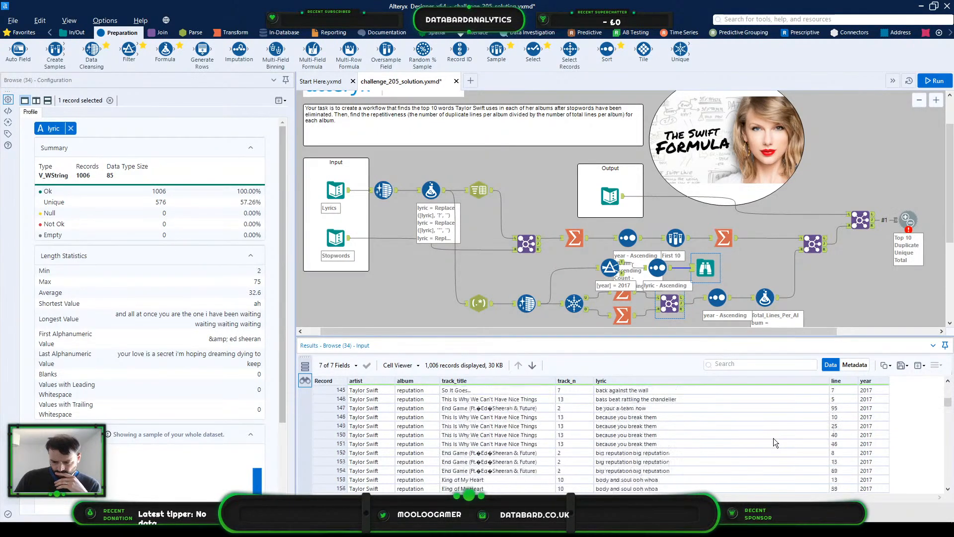
scroll(773, 437, down, 2)
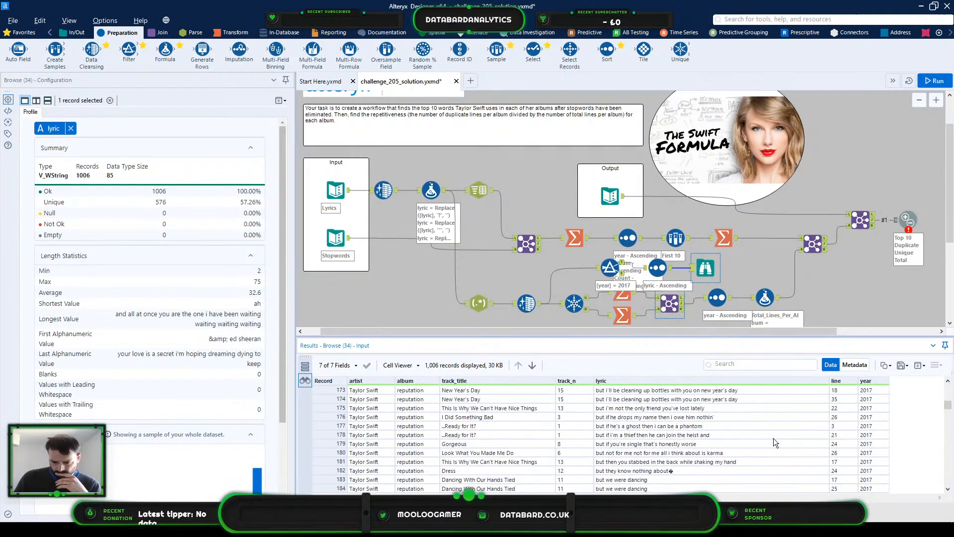
Step: Inspect the full value of the Dress lyric "but they know nothing about" with its odd trailing character, and close the cell view
click(681, 469)
double_click(681, 469)
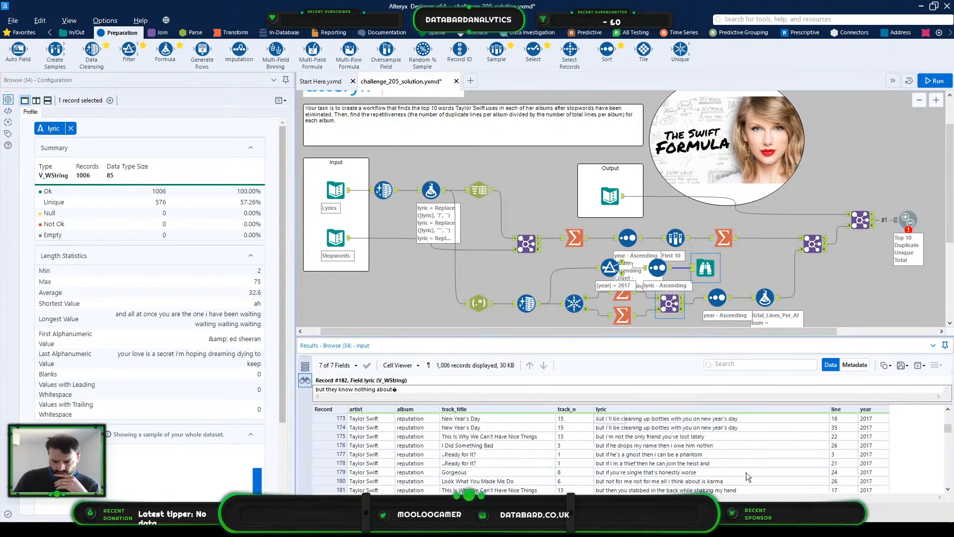
scroll(745, 471, down, 2)
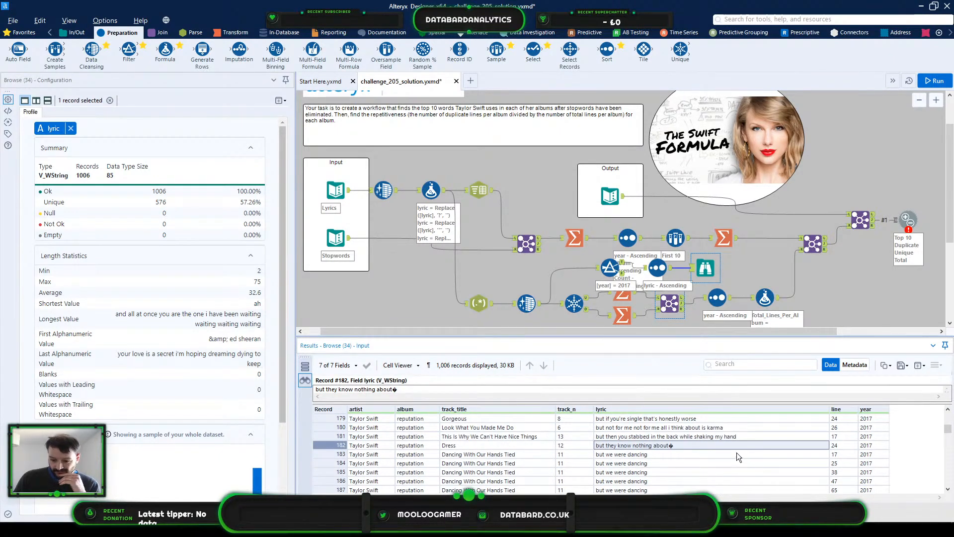
scroll(702, 449, down, 1)
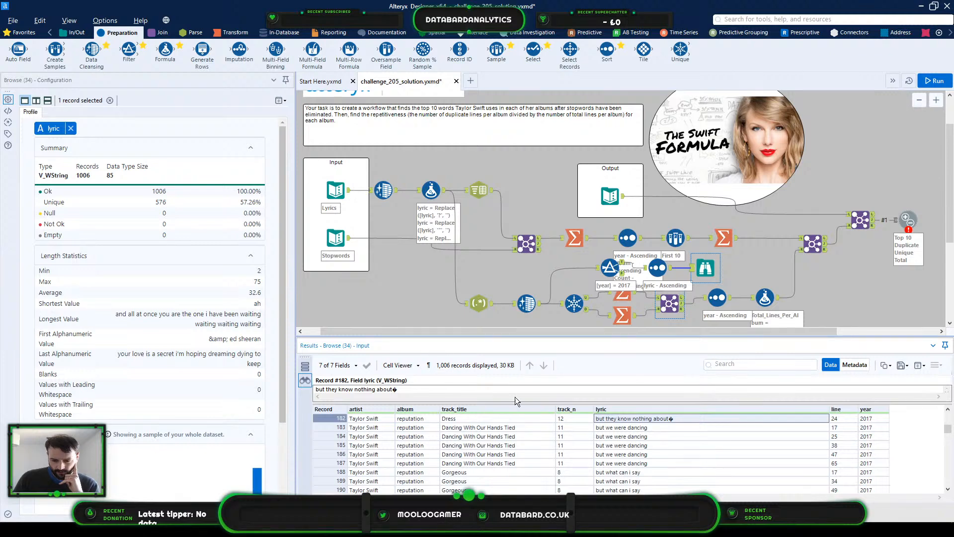
click(390, 365)
Step: Check the following lyrics and inspect the stray character in the "call it what you want to" line of Call It What You Want
scroll(684, 427, down, 4)
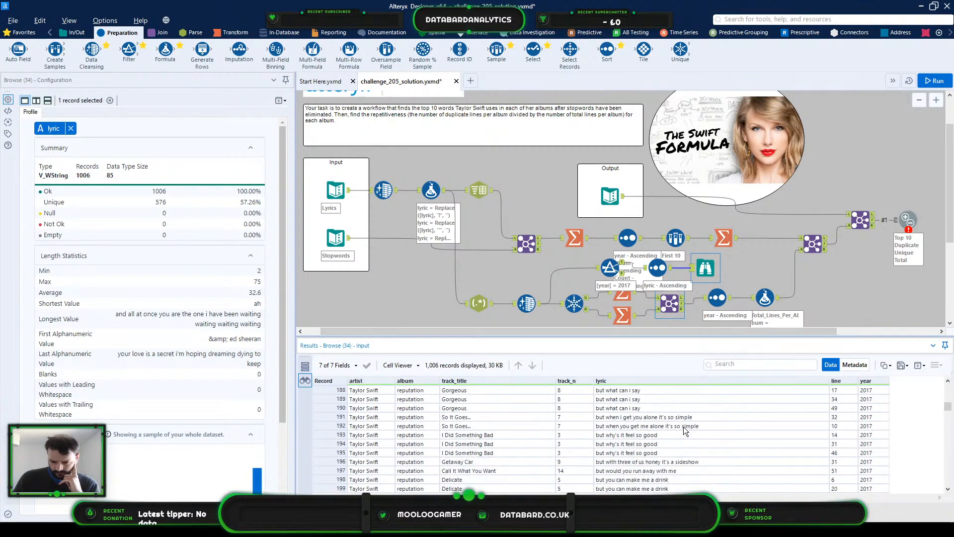
scroll(684, 426, down, 2)
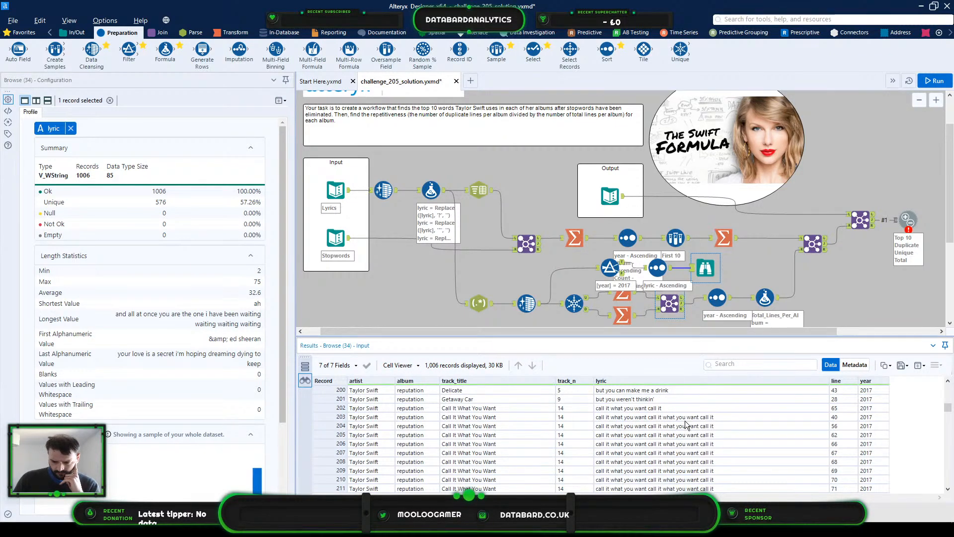
scroll(676, 432, down, 5)
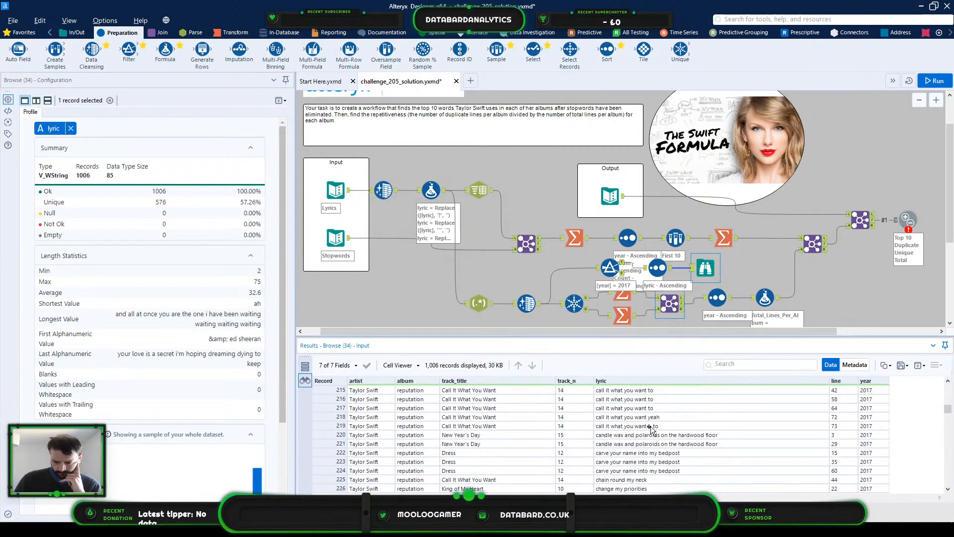
scroll(711, 428, up, 1)
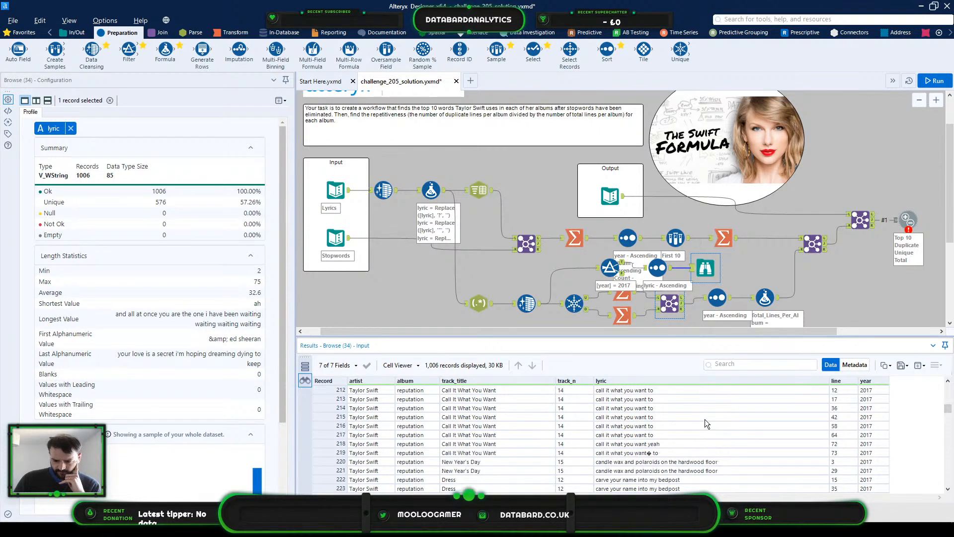
click(626, 454)
click(642, 428)
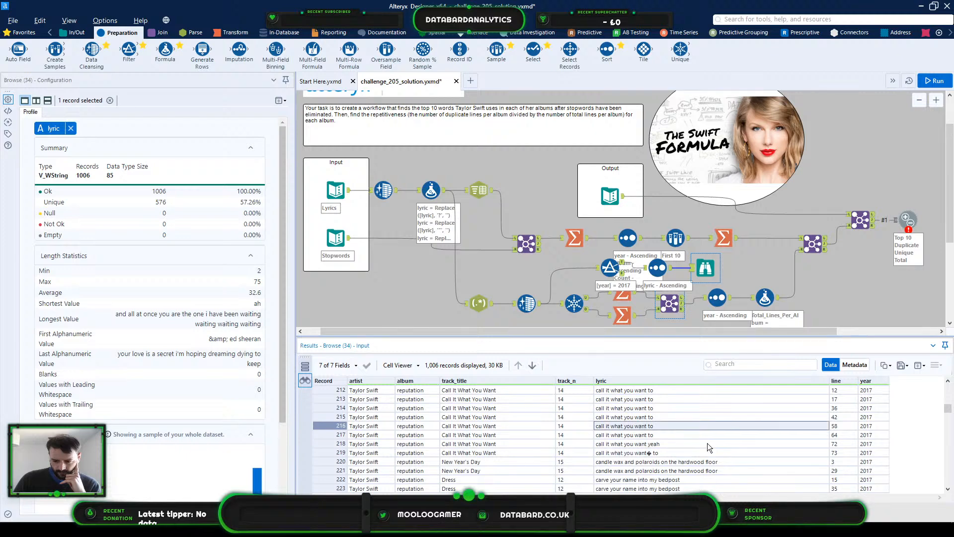
scroll(709, 446, down, 1)
click(651, 426)
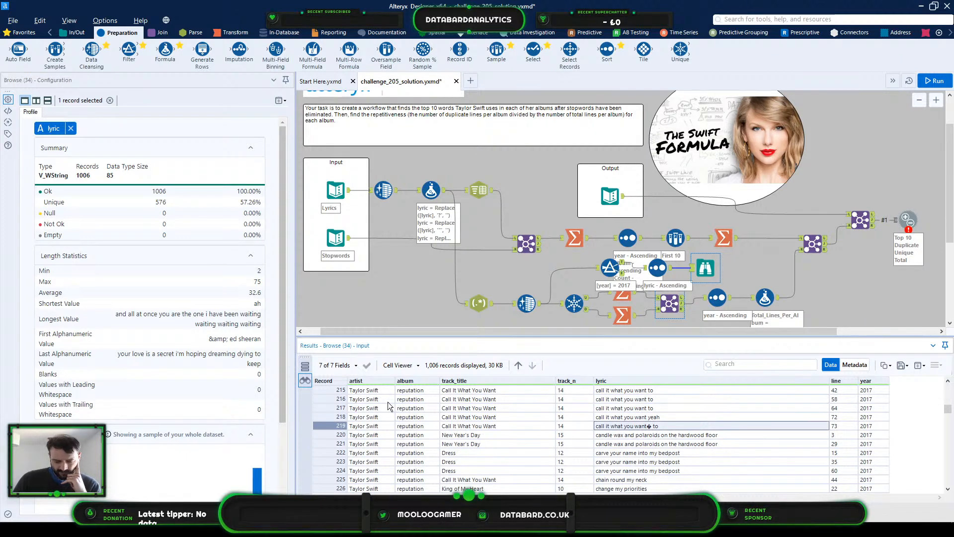
double_click(648, 428)
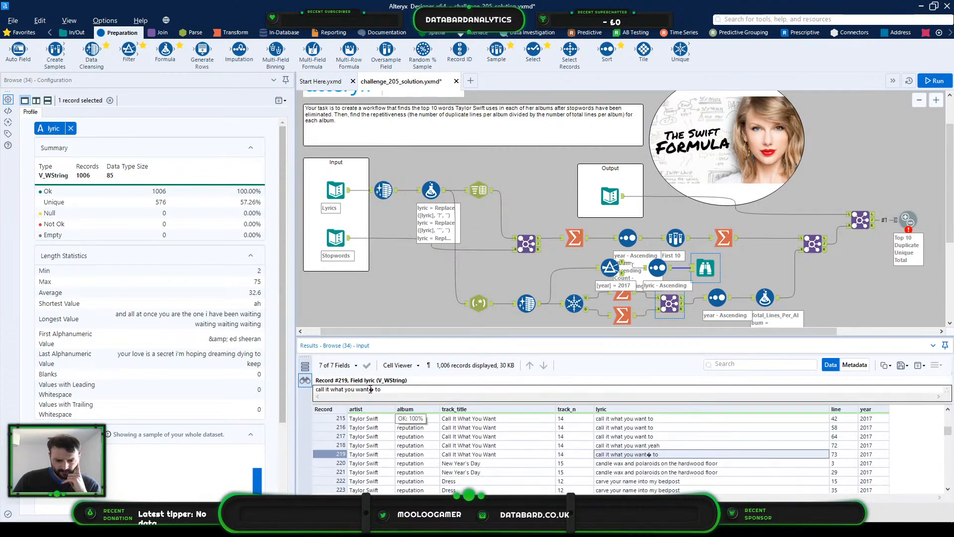
click(371, 390)
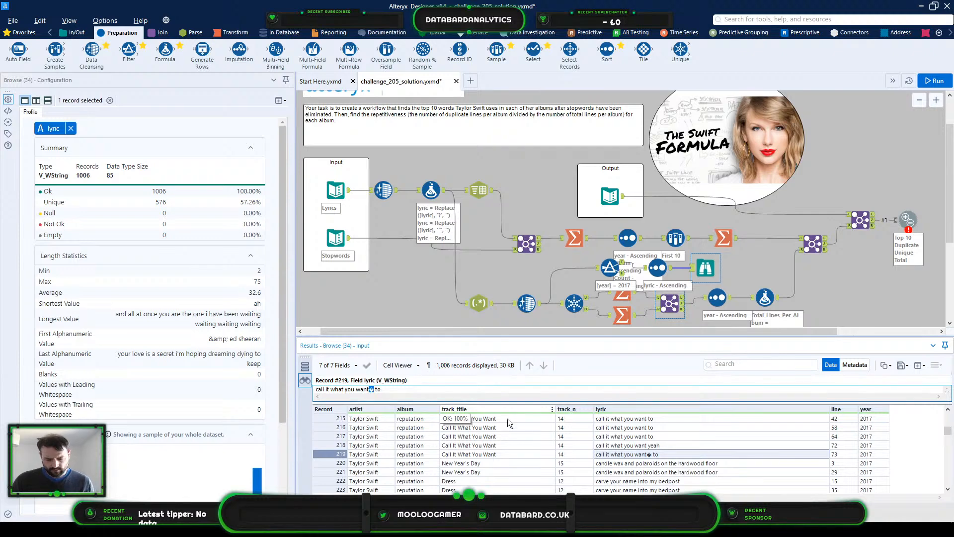
scroll(649, 456, down, 10)
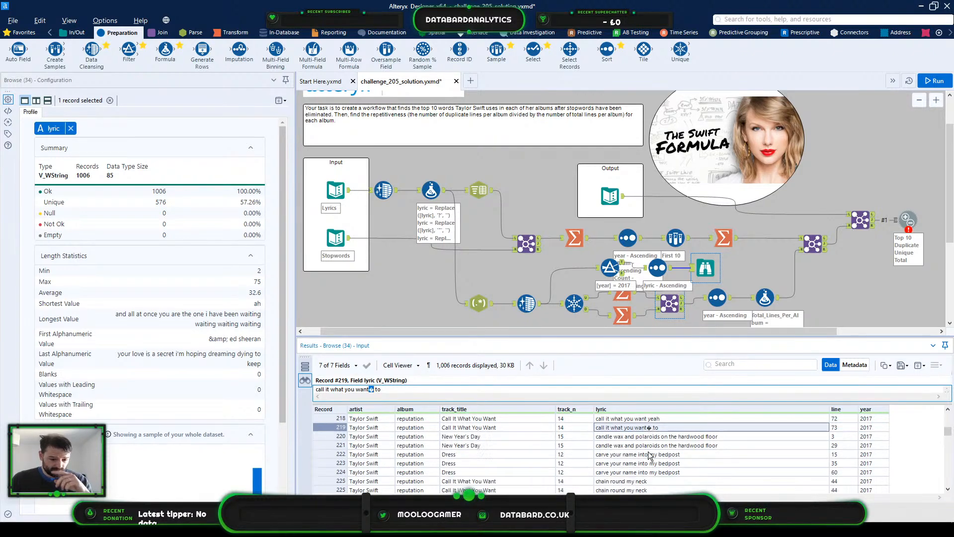
scroll(750, 466, down, 9)
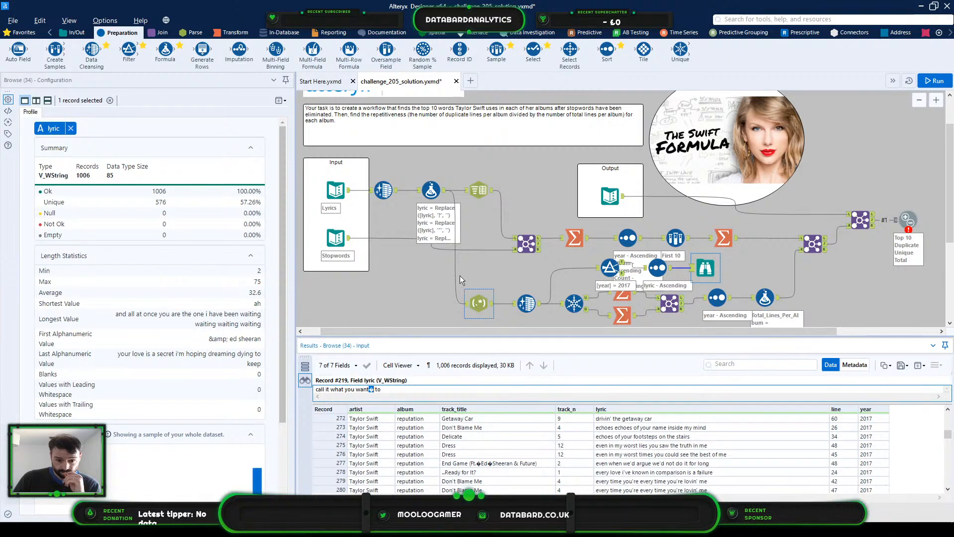
Step: Try to delete the Formula tool that holds the lyric replacements, connecting around it, and undo the deletion
drag(472, 298, 460, 298)
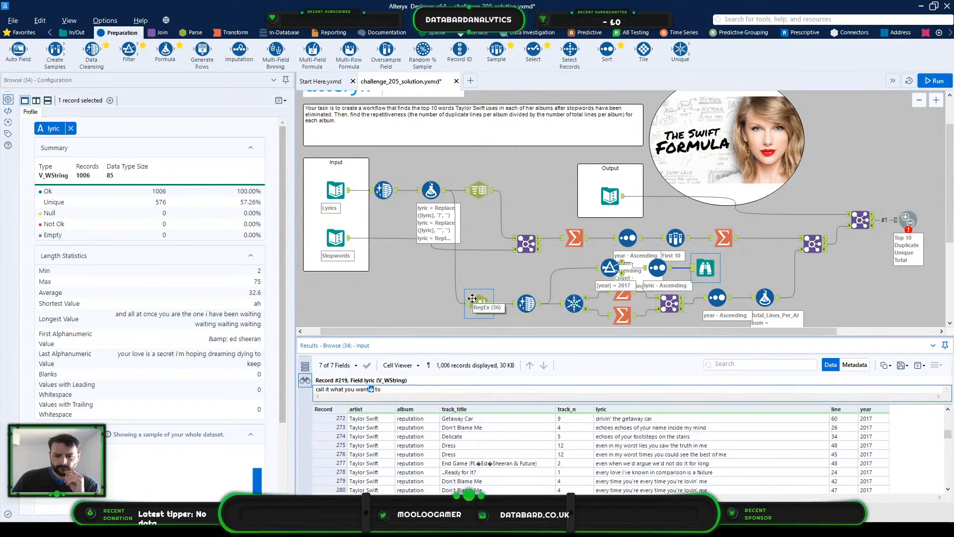
click(431, 191)
right_click(429, 192)
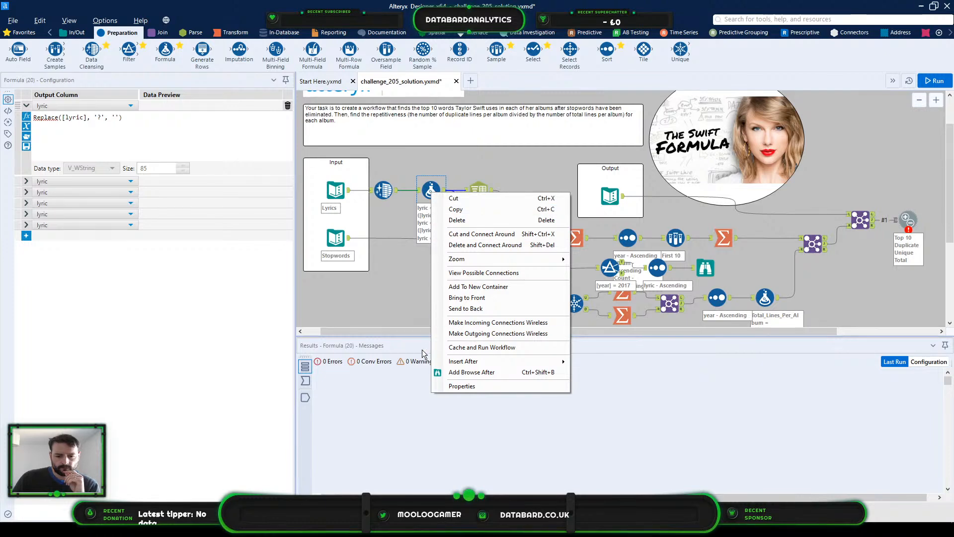
click(476, 245)
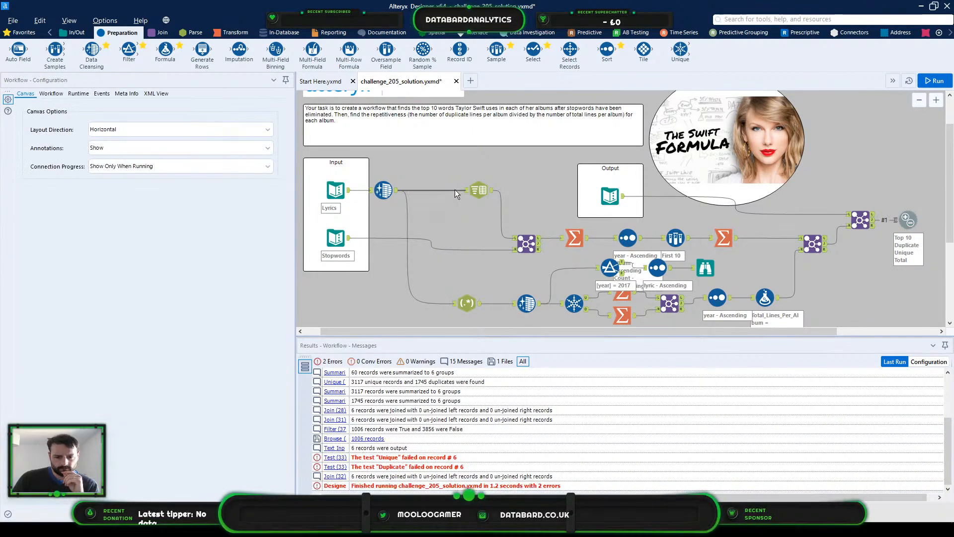
click(449, 190)
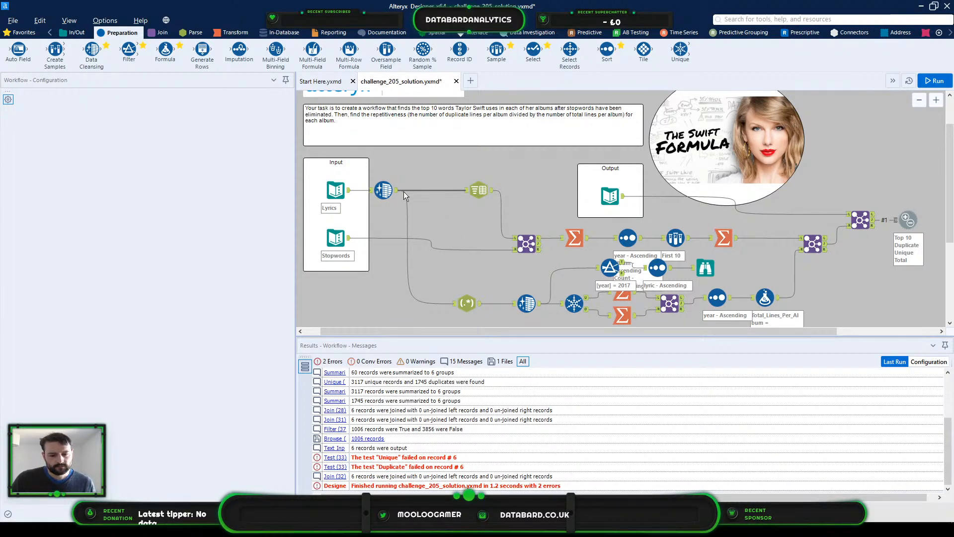
key(ctrl+z)
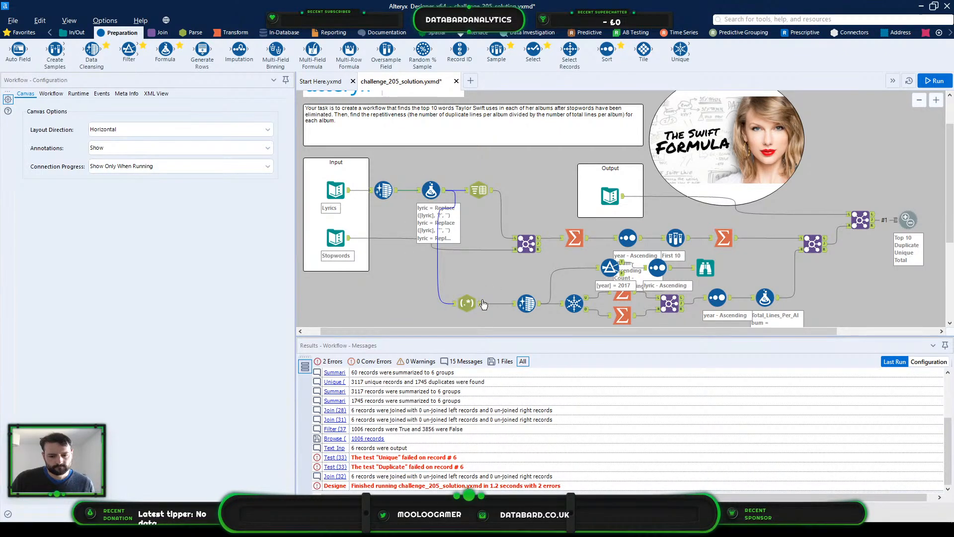
Step: Feed the Text To Columns tool from the RegEx tool's output instead of the Formula tool, and select the Formula tool
click(460, 191)
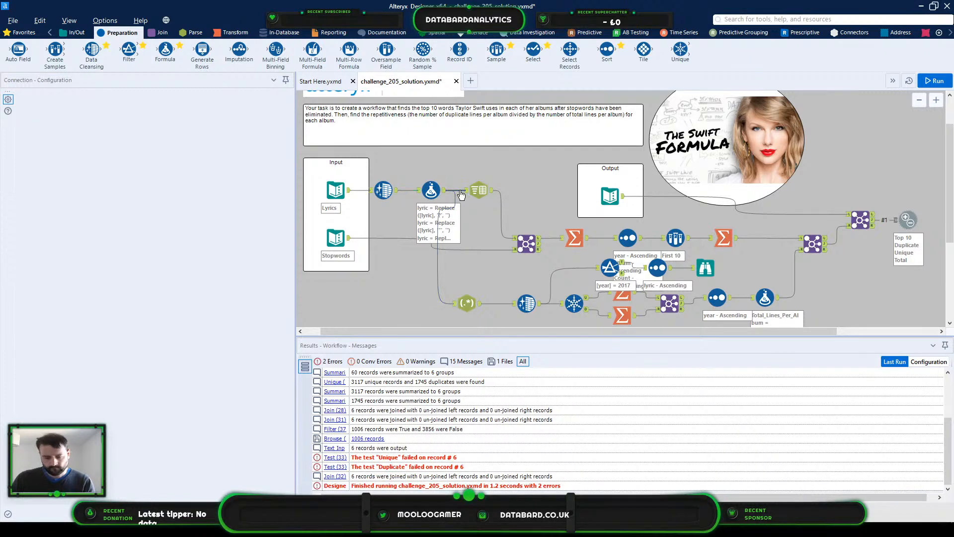
click(481, 309)
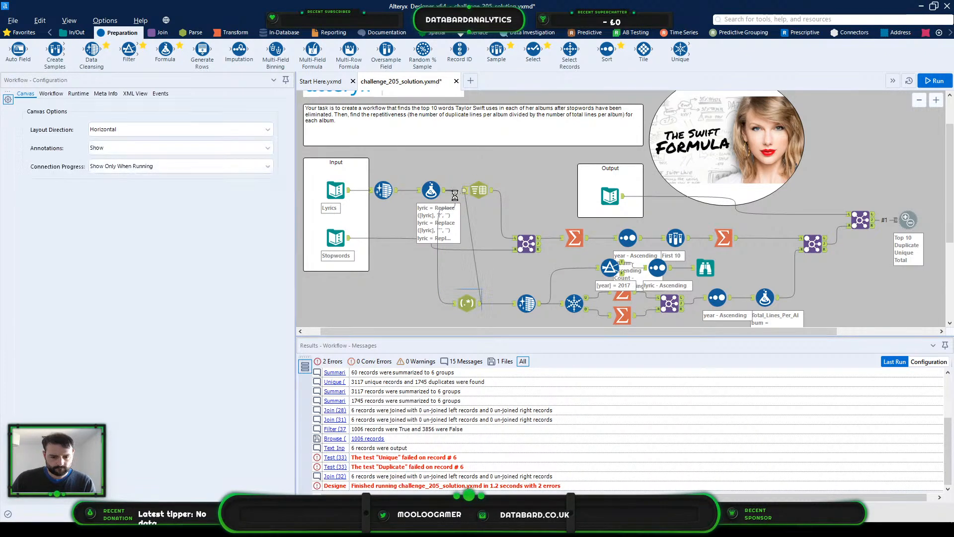
click(426, 194)
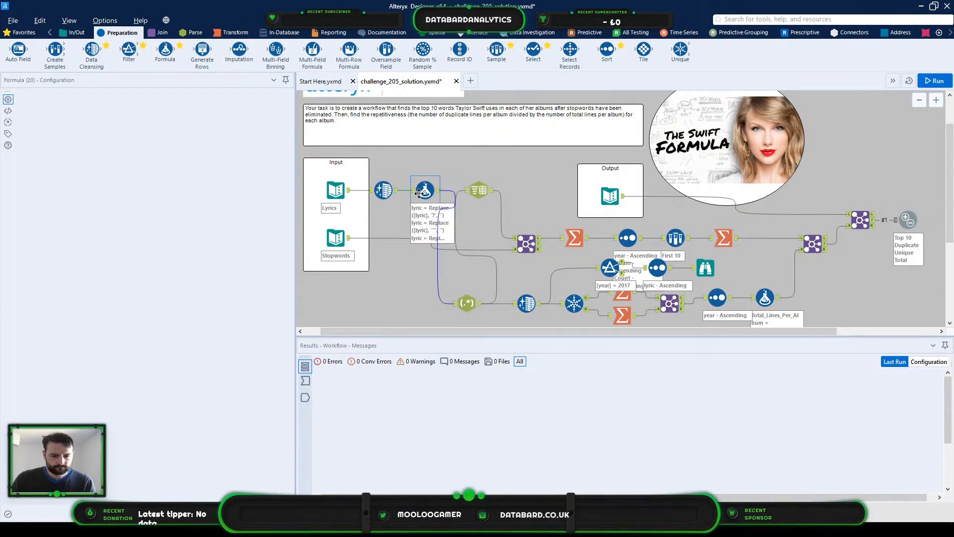
Step: Move the RegEx tool between the Formula and Text To Columns tools, make room beside it, and open the Formula tool's configuration
drag(467, 302, 411, 190)
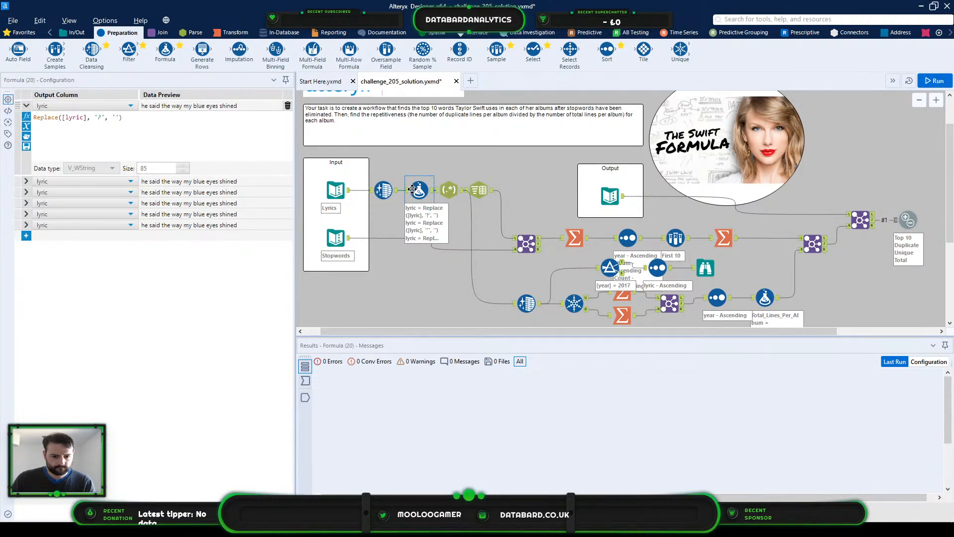
drag(479, 189, 485, 189)
click(409, 203)
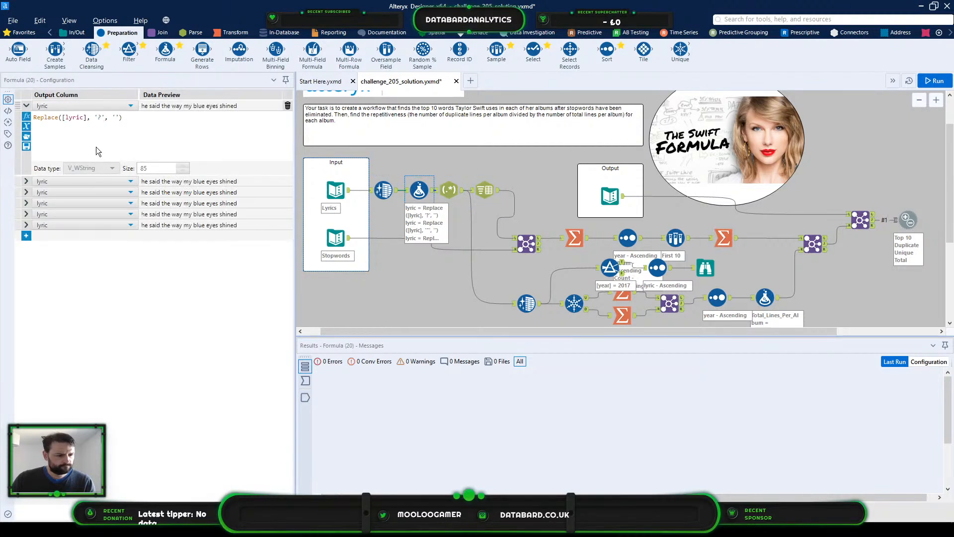
Step: Change the first lyric replacement to strip the "�" character and delete the second replacement expression
click(100, 118)
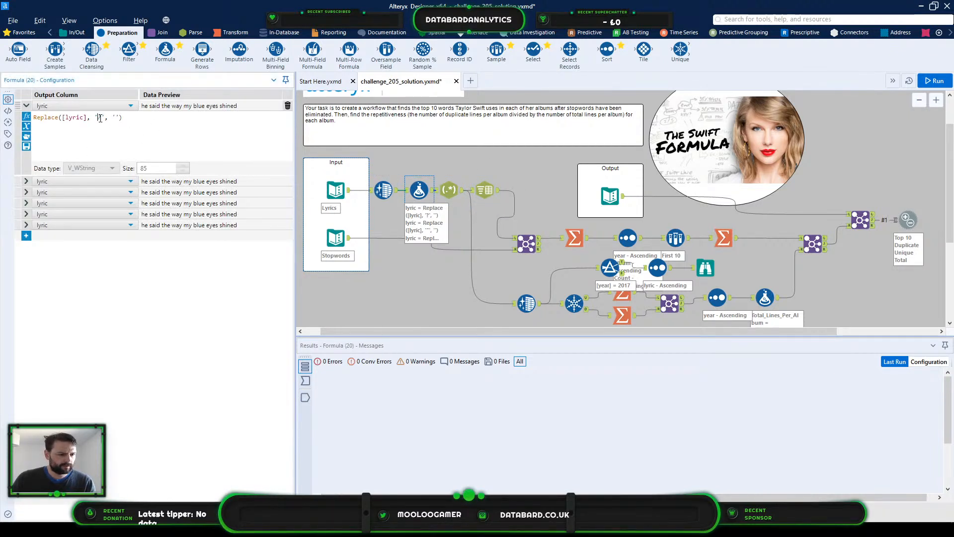
text(�)
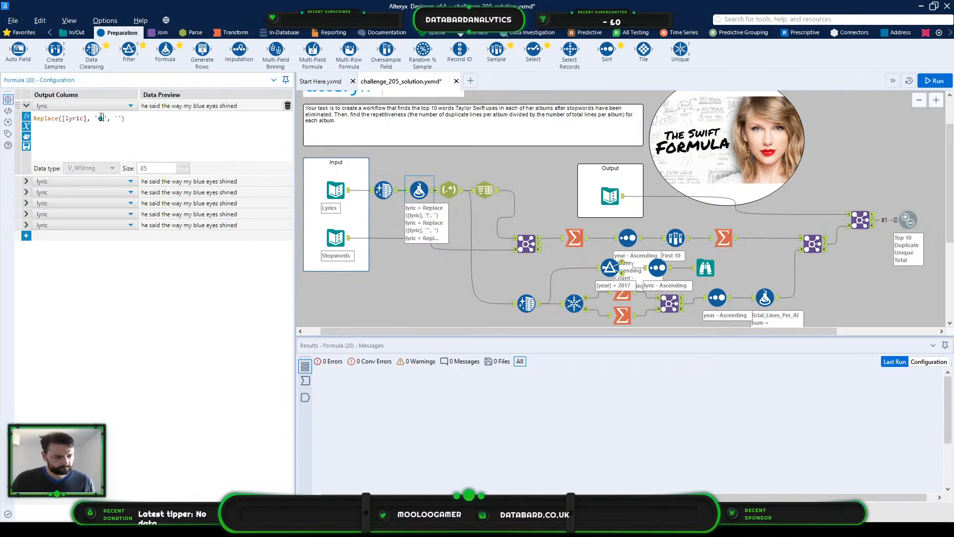
click(27, 181)
click(267, 184)
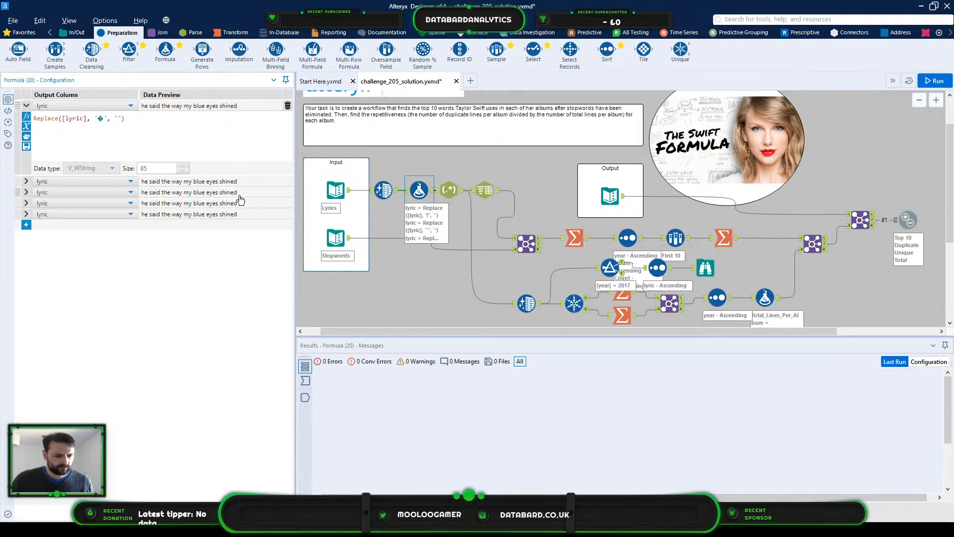
Step: Check the other lyric replacement expressions and delete them all, keeping only the one for the "�" character
click(26, 182)
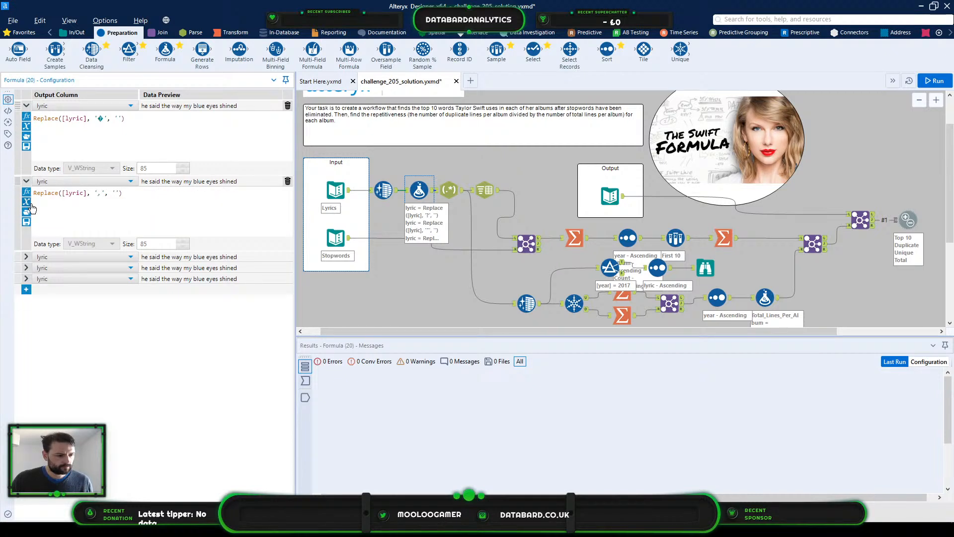
click(26, 256)
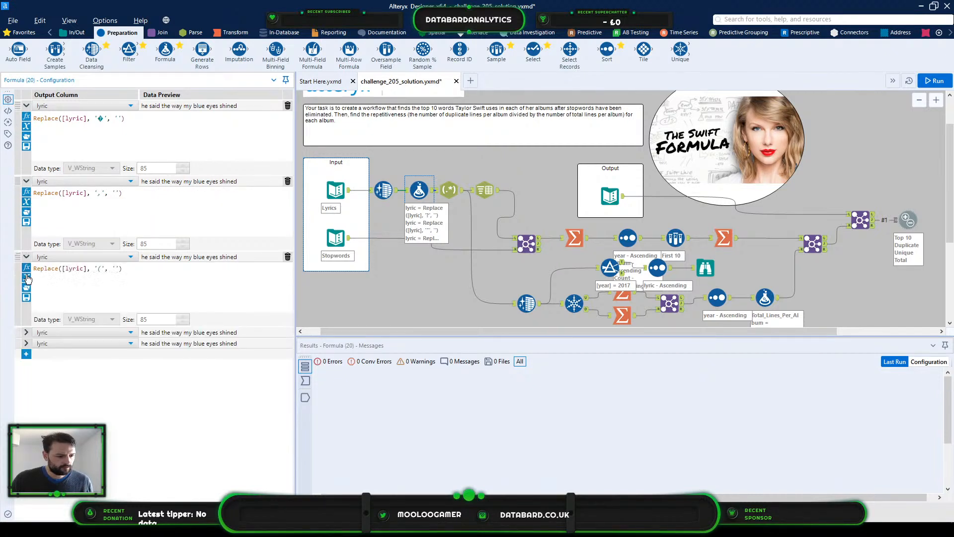
click(26, 333)
click(26, 343)
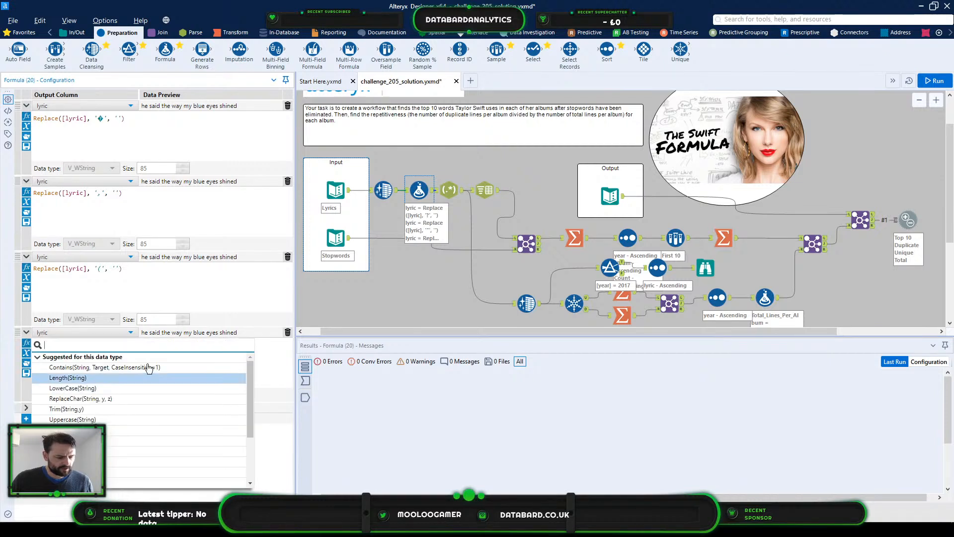
click(287, 335)
click(287, 257)
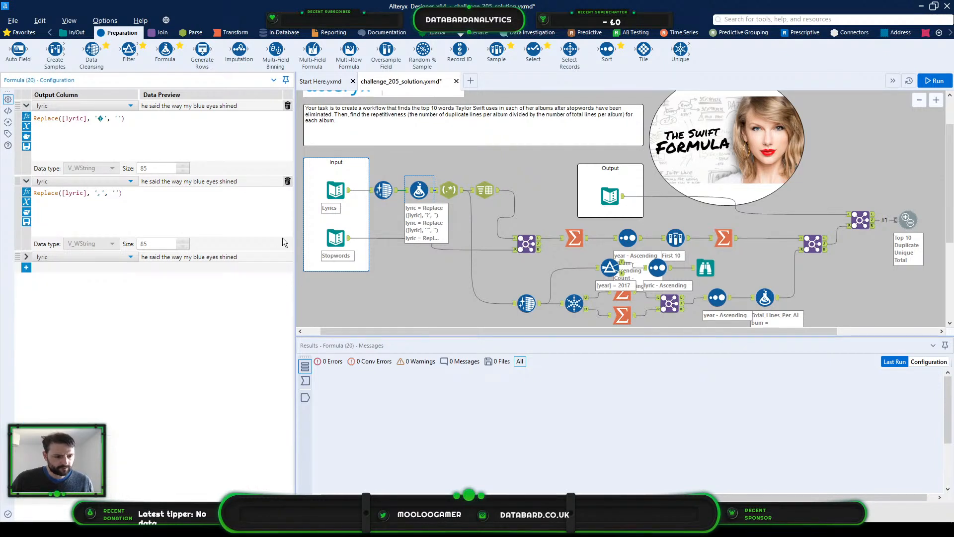
click(288, 182)
click(26, 181)
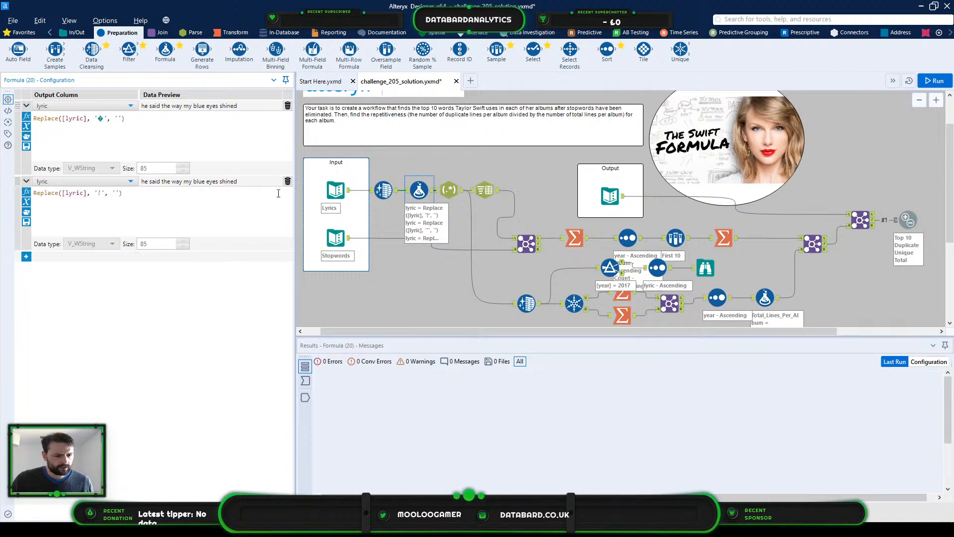
click(288, 182)
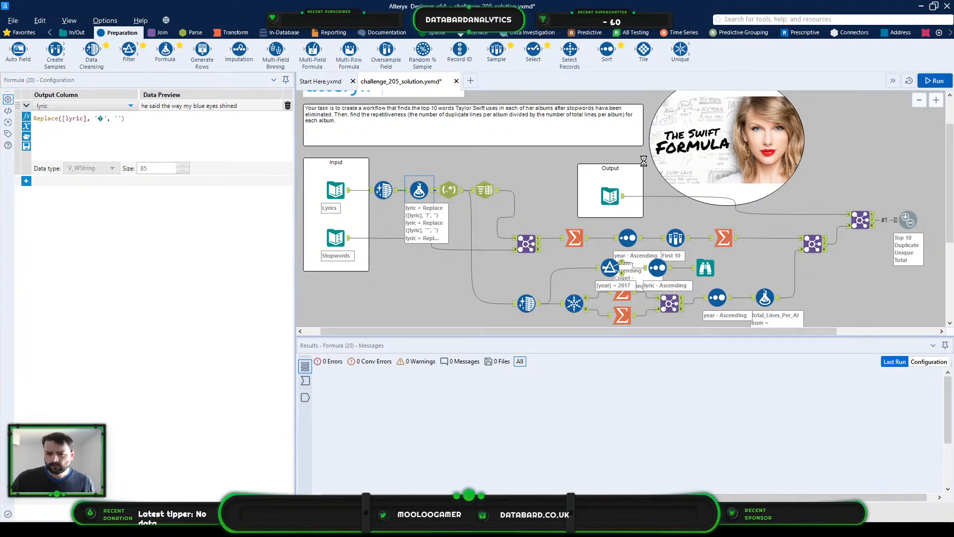
Step: Run the workflow and compare the unique and duplicate line counts per album with the expected values in the Test tool's input
key(ctrl+r)
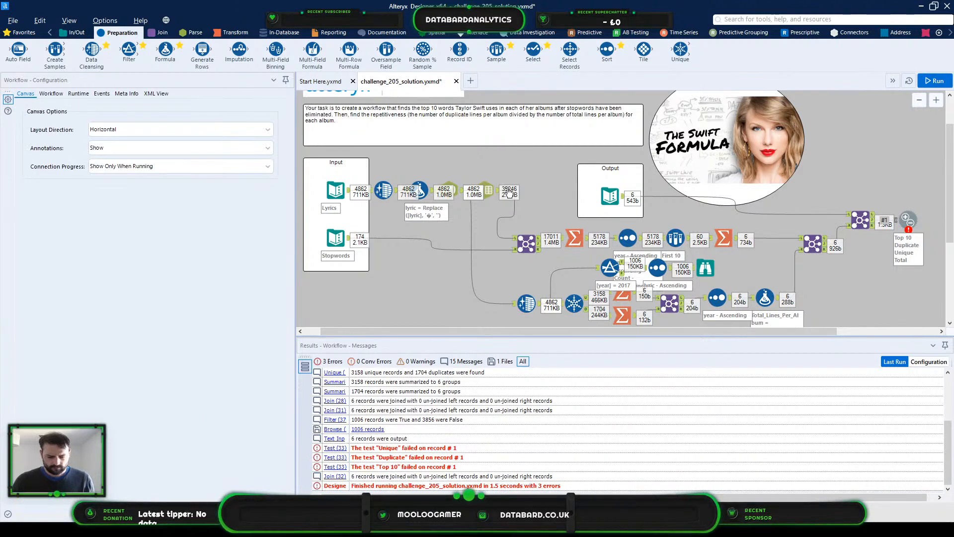
click(908, 219)
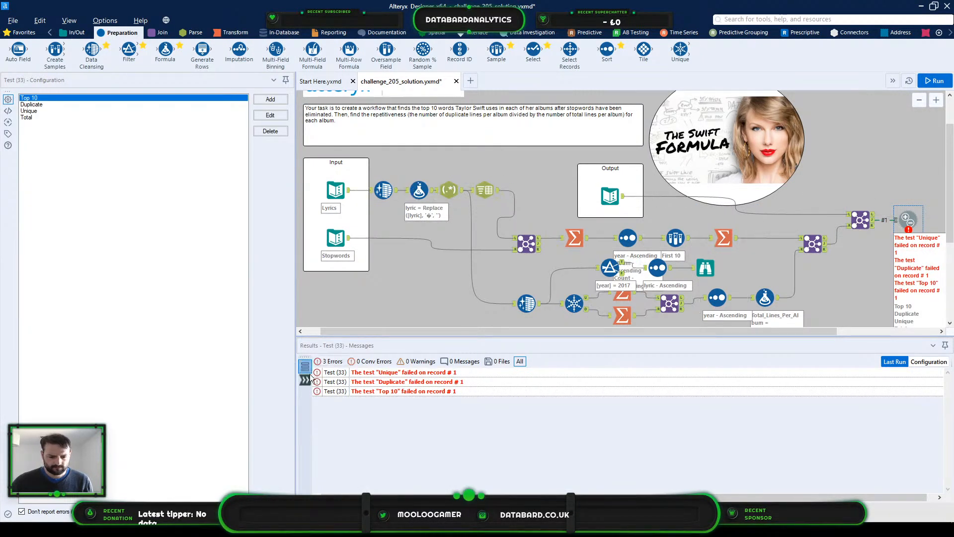
click(304, 380)
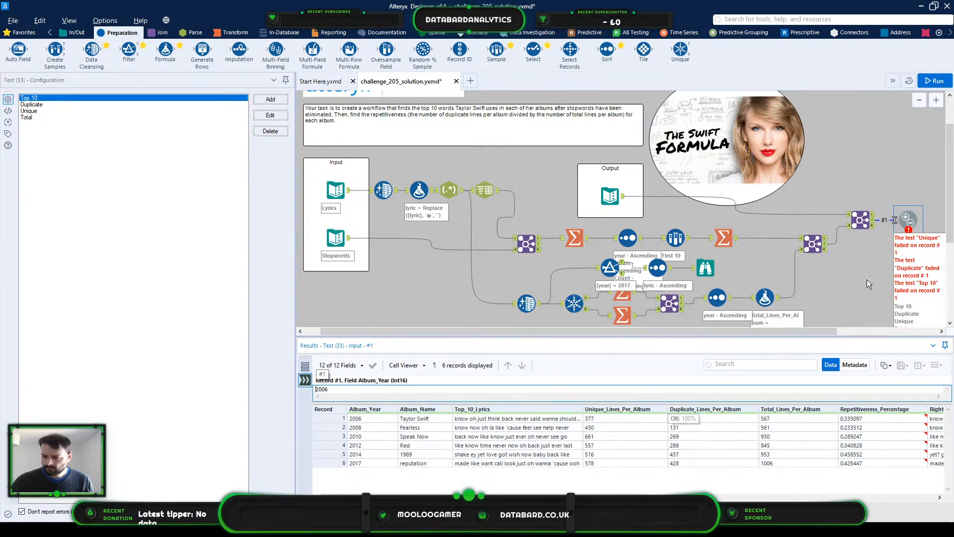
click(638, 419)
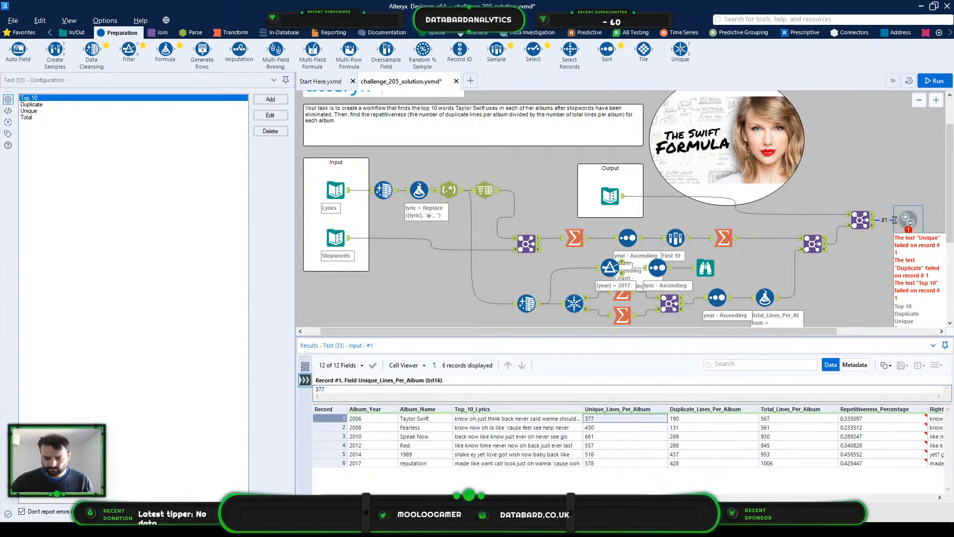
scroll(638, 419, right, 5)
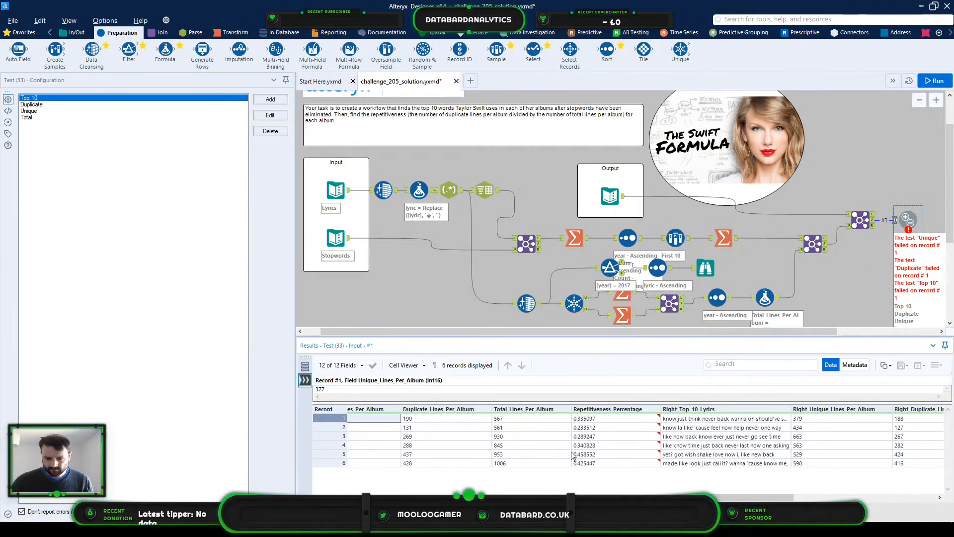
scroll(415, 440, left, 2)
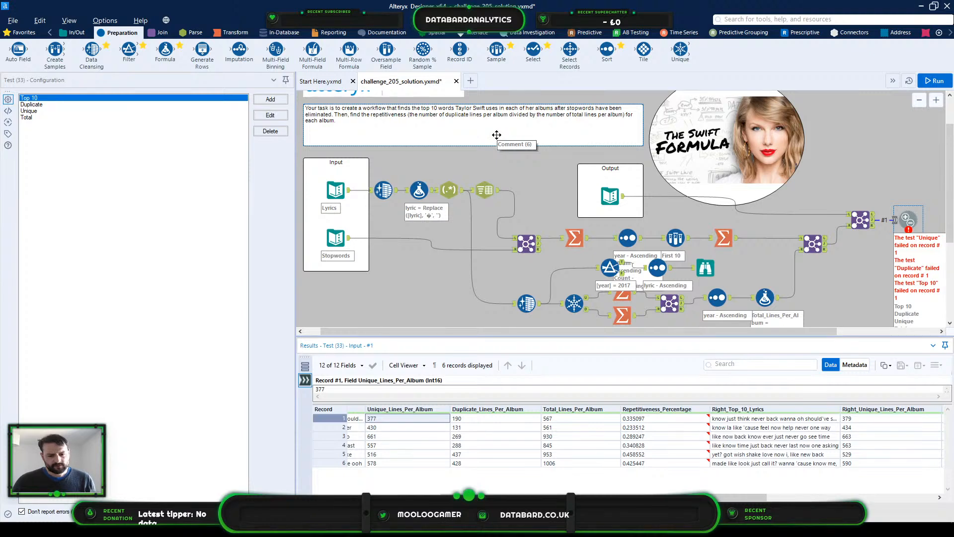
click(419, 190)
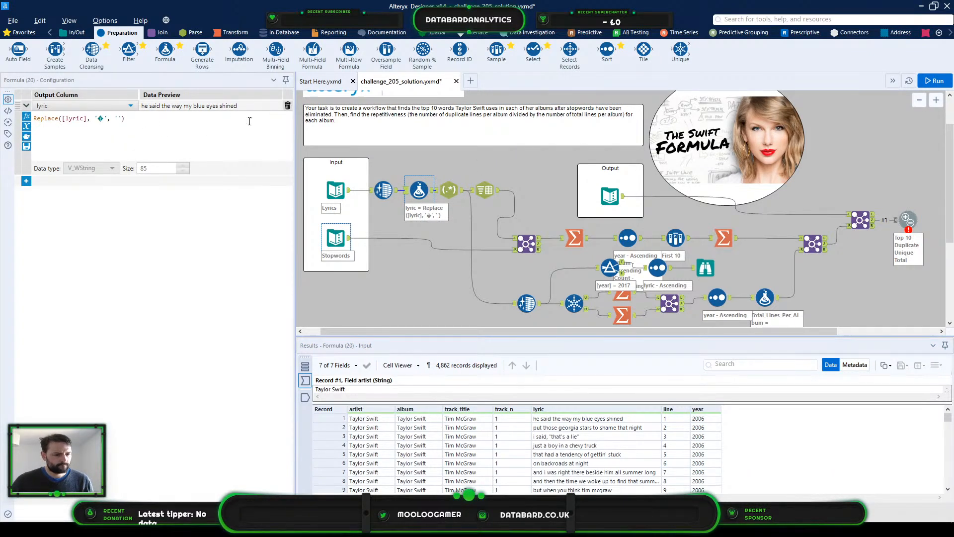
click(215, 121)
click(130, 106)
click(71, 119)
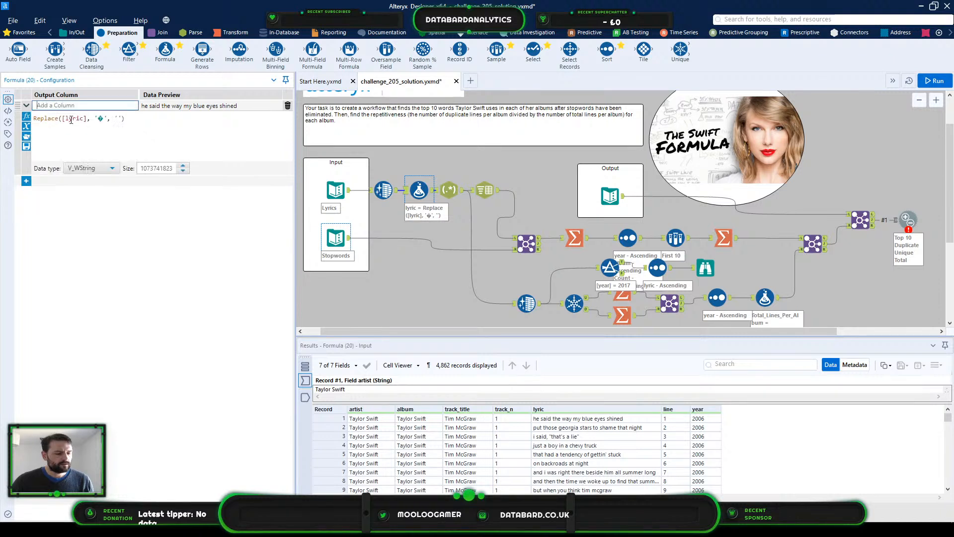
click(223, 120)
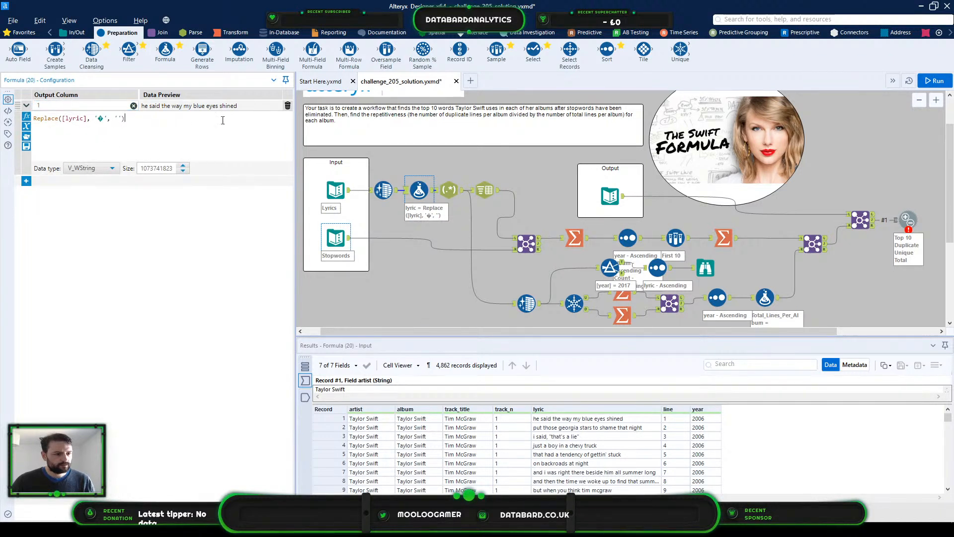
Step: Replace the Formula tool's last lyric replacement with a placeholder column named 1 with the expression 1, and run the workflow
click(288, 106)
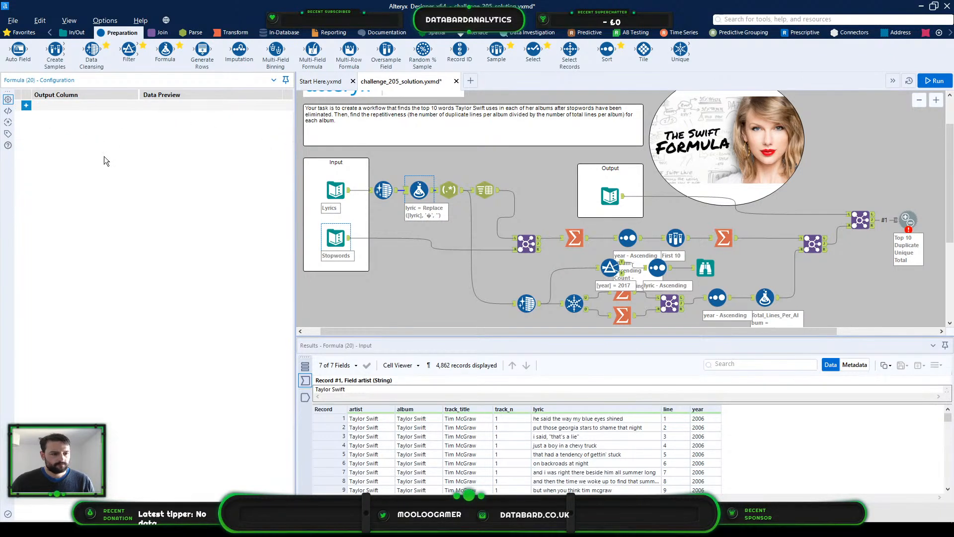
click(26, 105)
click(65, 106)
click(63, 117)
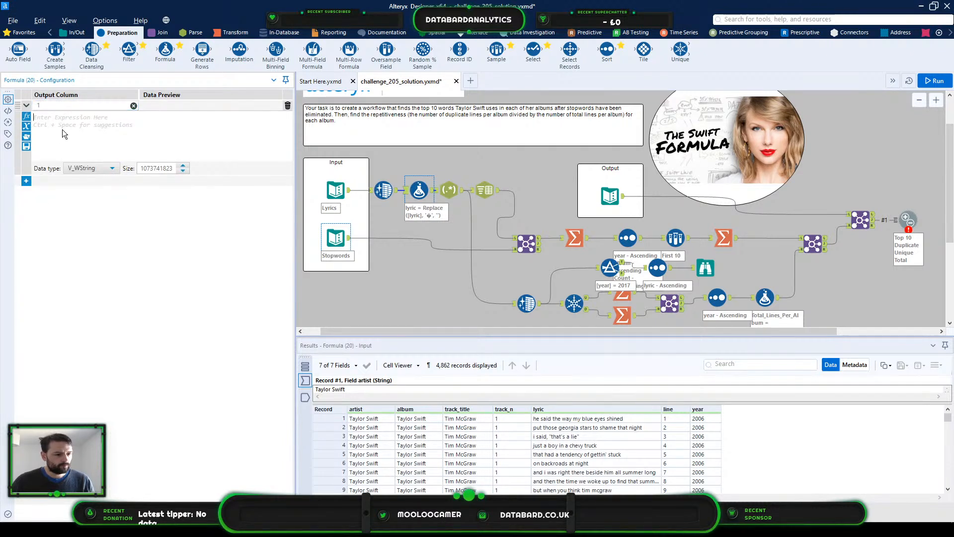
text(1)
click(935, 81)
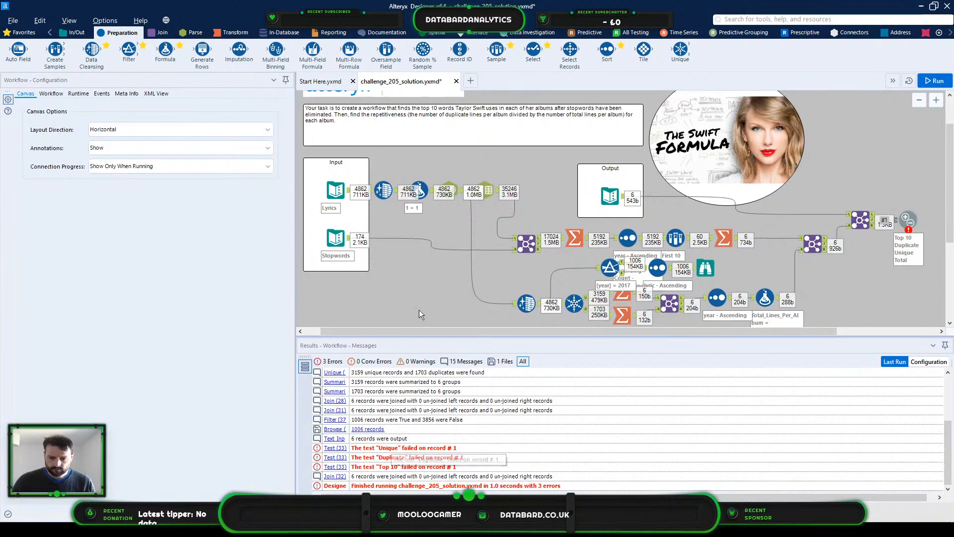
Step: Check the Test tool, and review the configurations of the Formula tool and the RegEx tool that removes punctuation
click(917, 222)
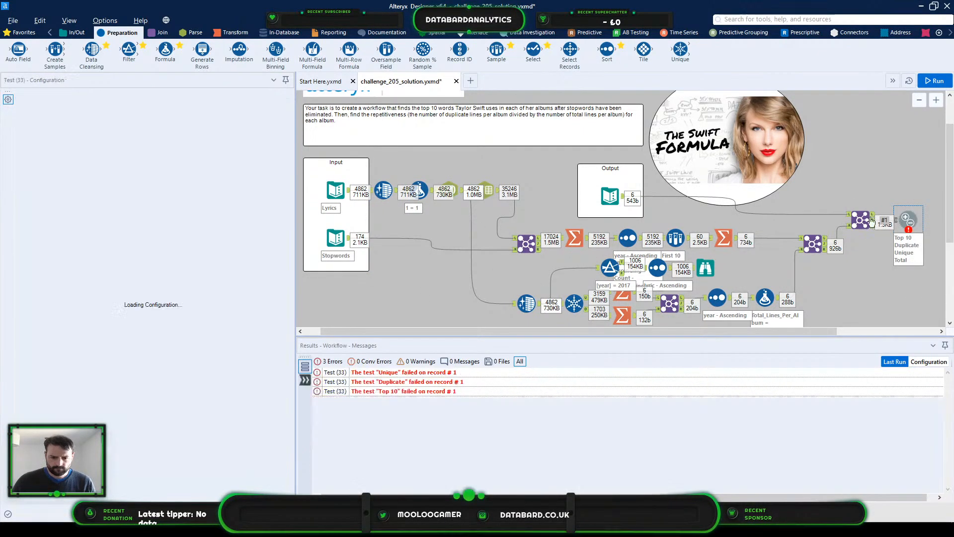
click(441, 195)
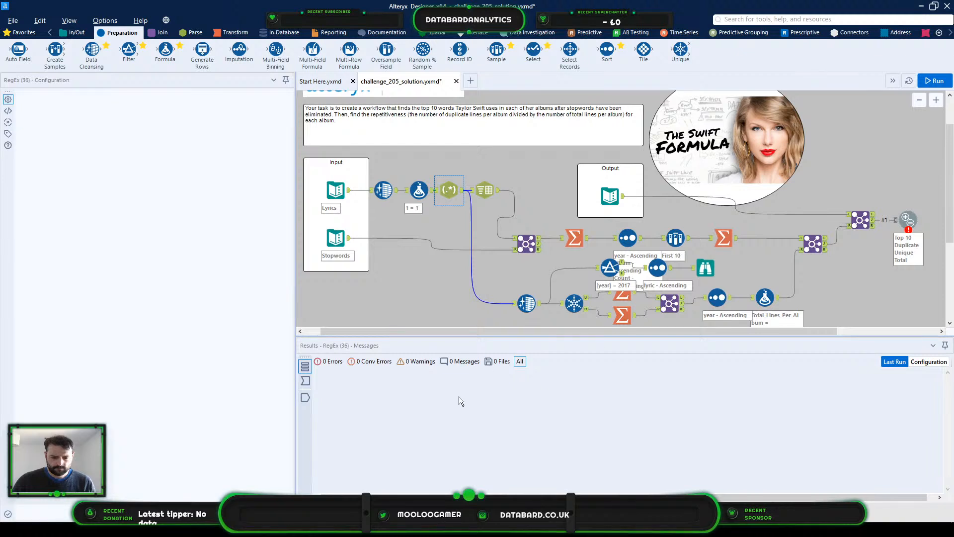
click(419, 190)
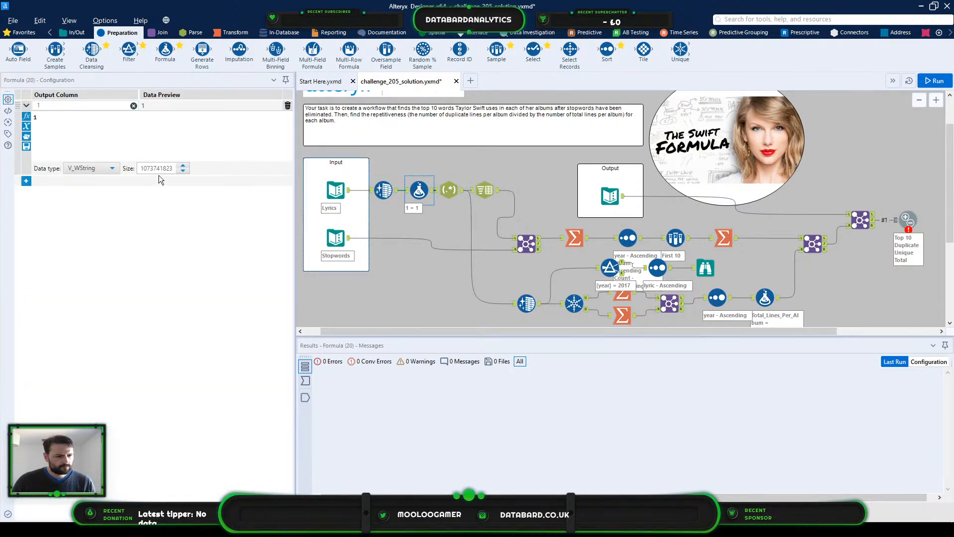
click(453, 189)
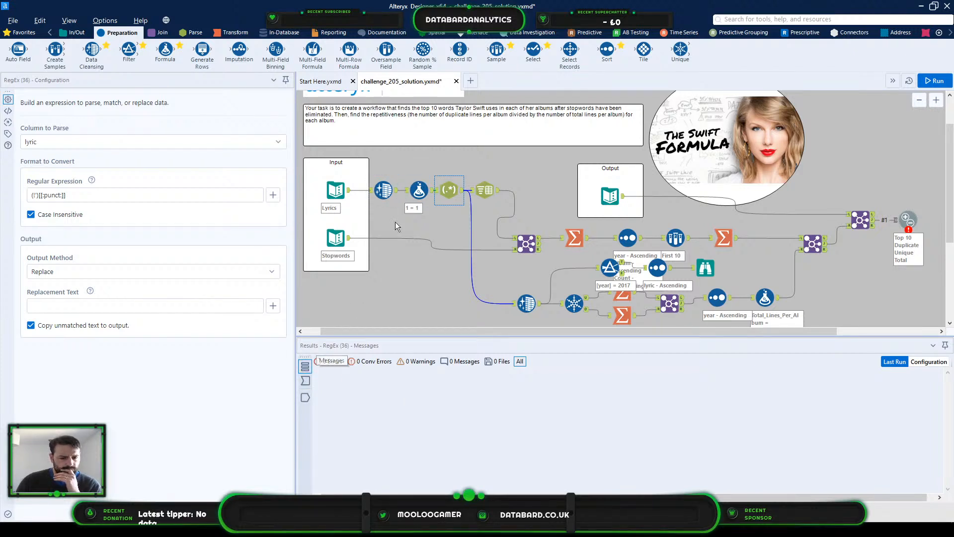
click(419, 190)
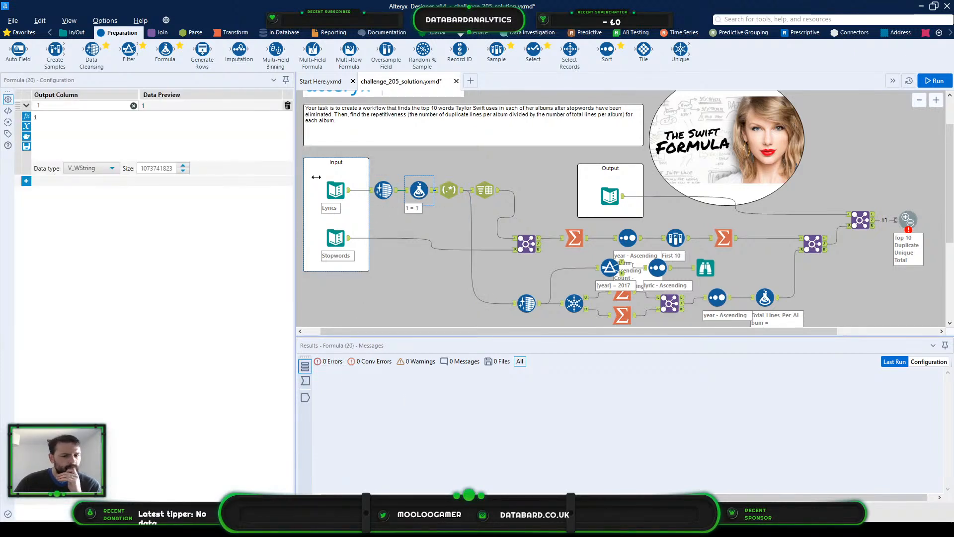
click(449, 189)
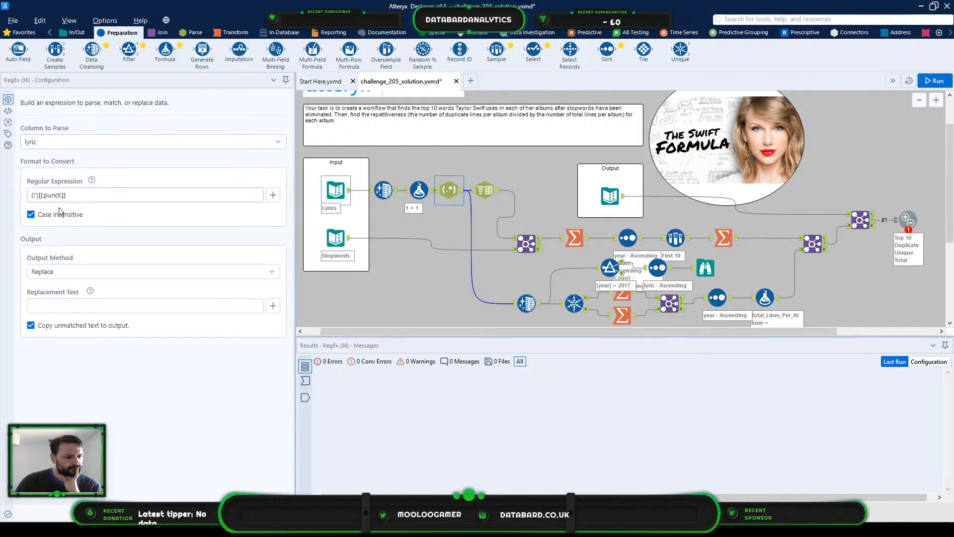
Step: Examine the punctuation RegEx tool's output for quotation marks and other punctuation still left in the lyric lines
click(305, 397)
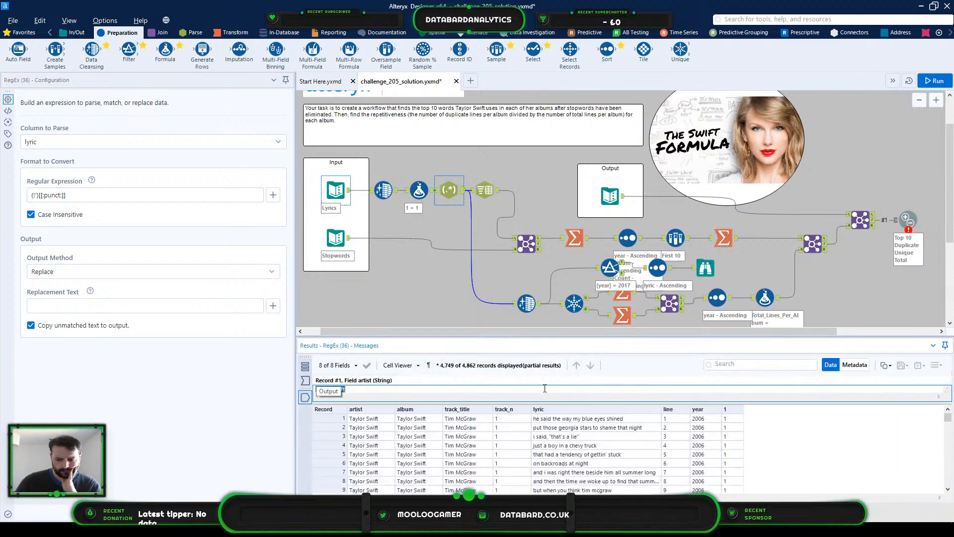
scroll(625, 450, down, 3)
scroll(624, 449, up, 2)
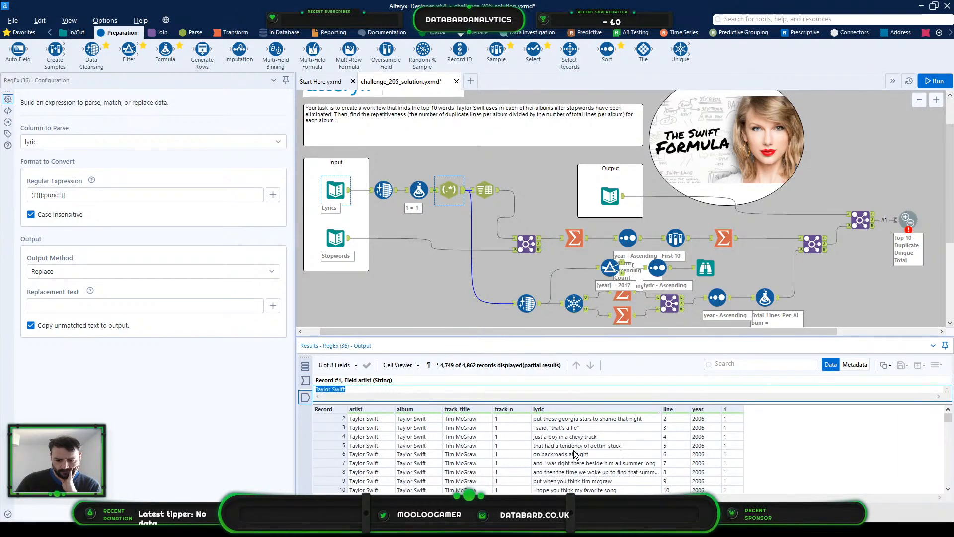
click(557, 429)
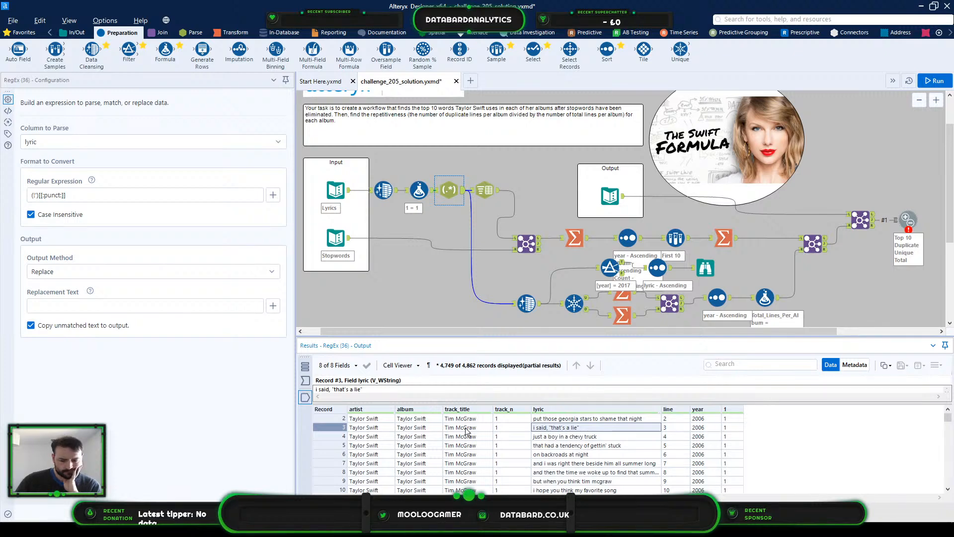
scroll(604, 438, down, 5)
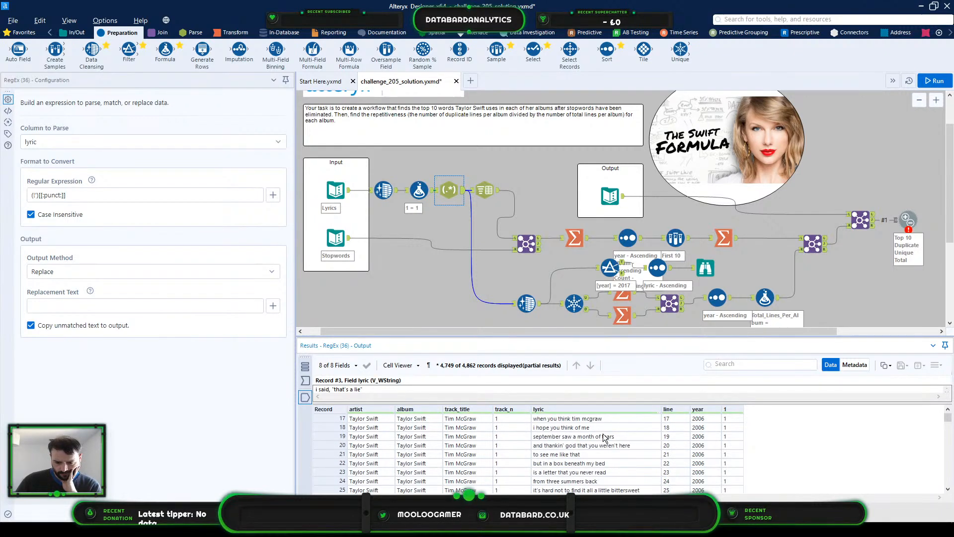
scroll(604, 437, down, 9)
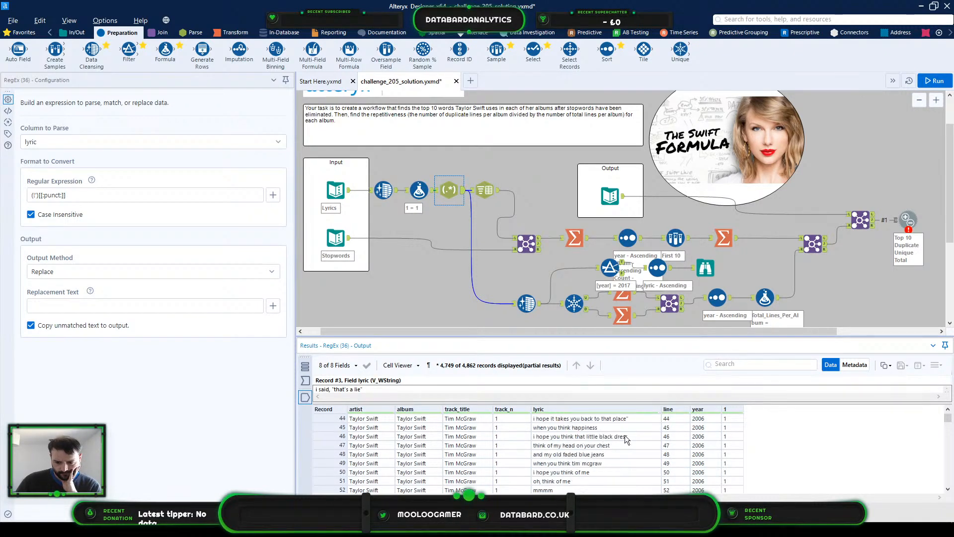
click(627, 416)
scroll(646, 456, down, 7)
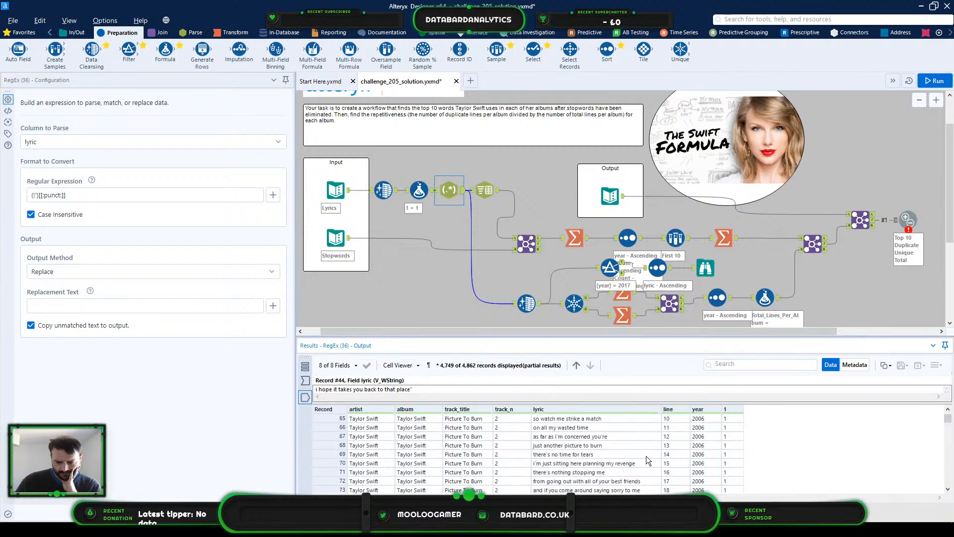
scroll(646, 452, down, 14)
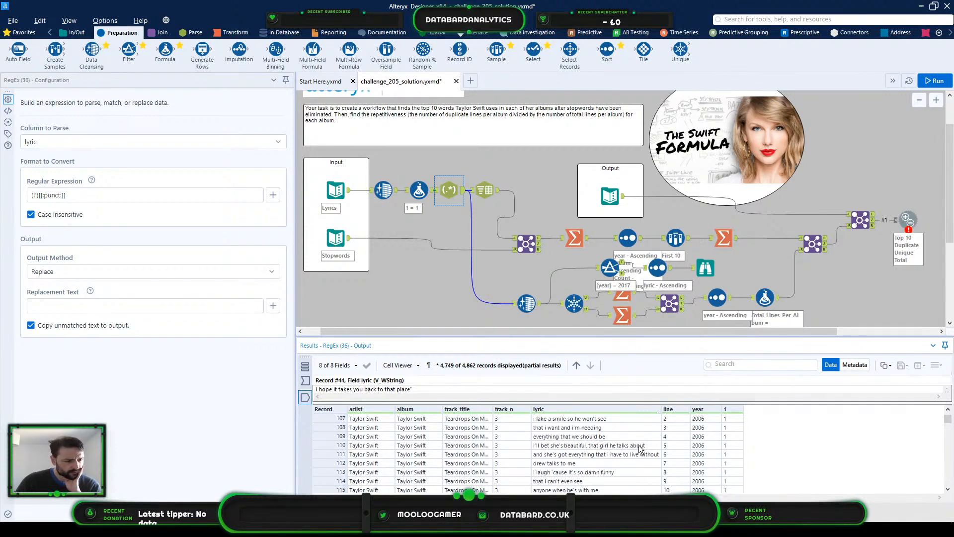
scroll(639, 447, up, 4)
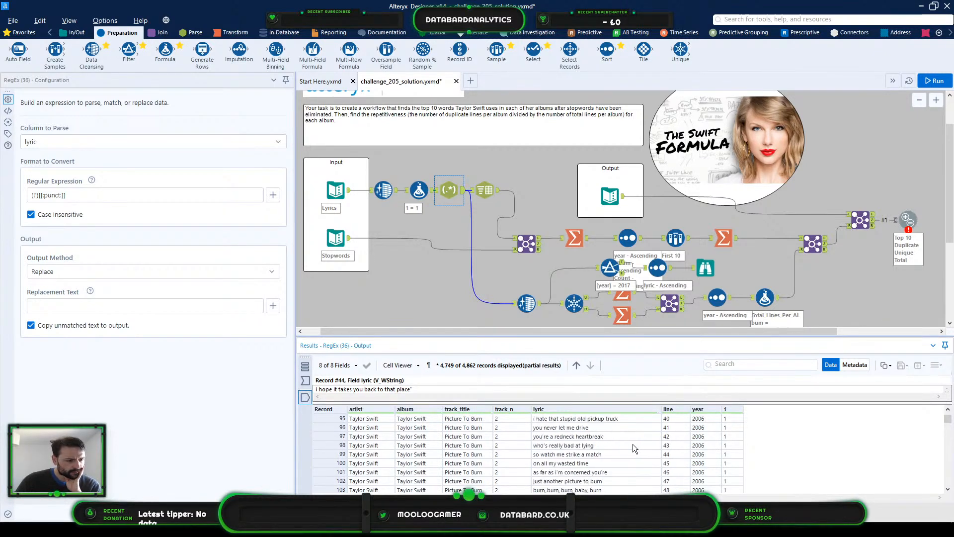
scroll(633, 443, up, 20)
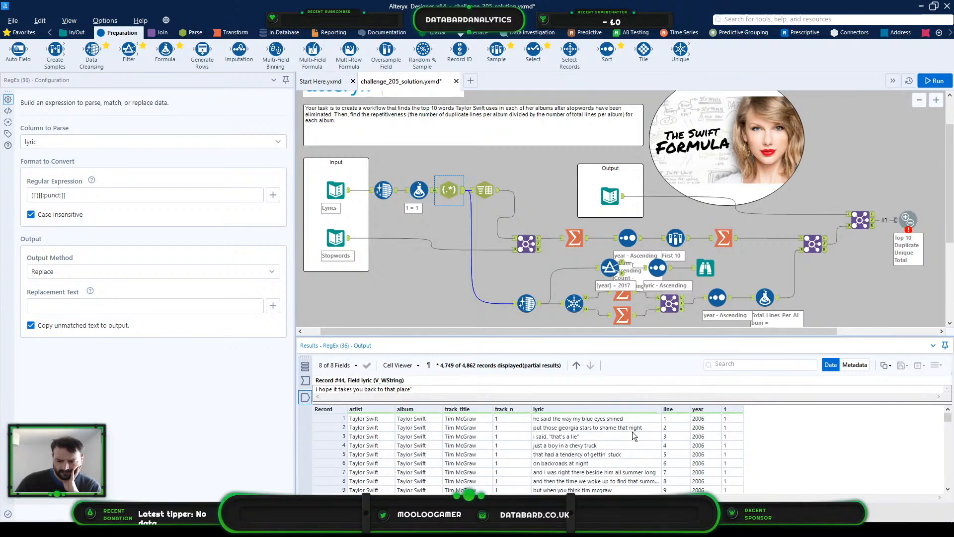
Step: Set the Formula tool to update the lyric column with the recent expression Replace([lyric], '"', ''), and run the workflow
click(419, 190)
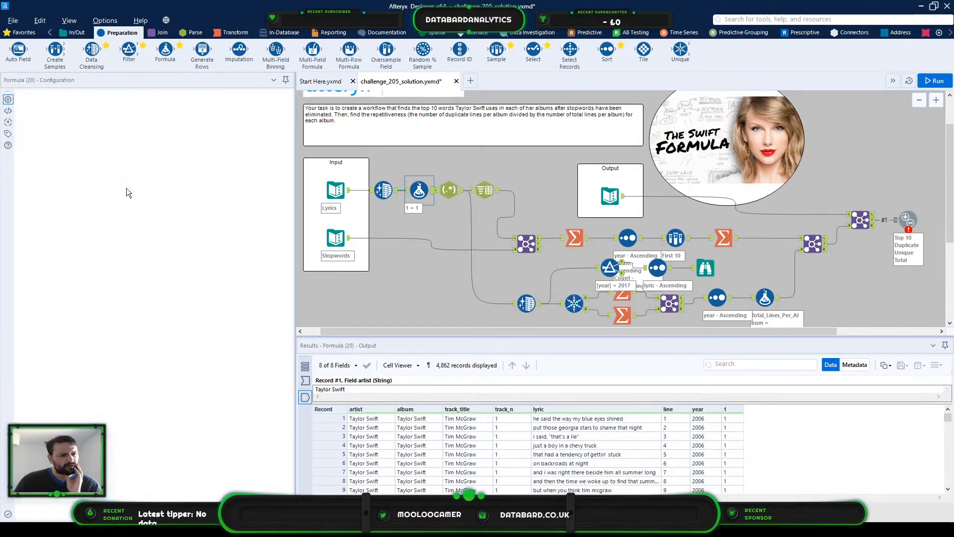
click(106, 105)
click(132, 105)
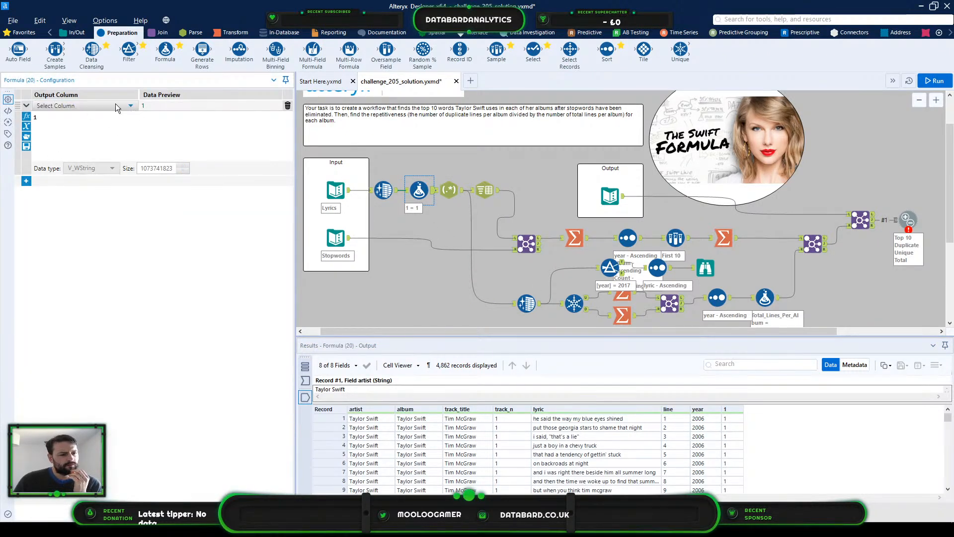
click(92, 106)
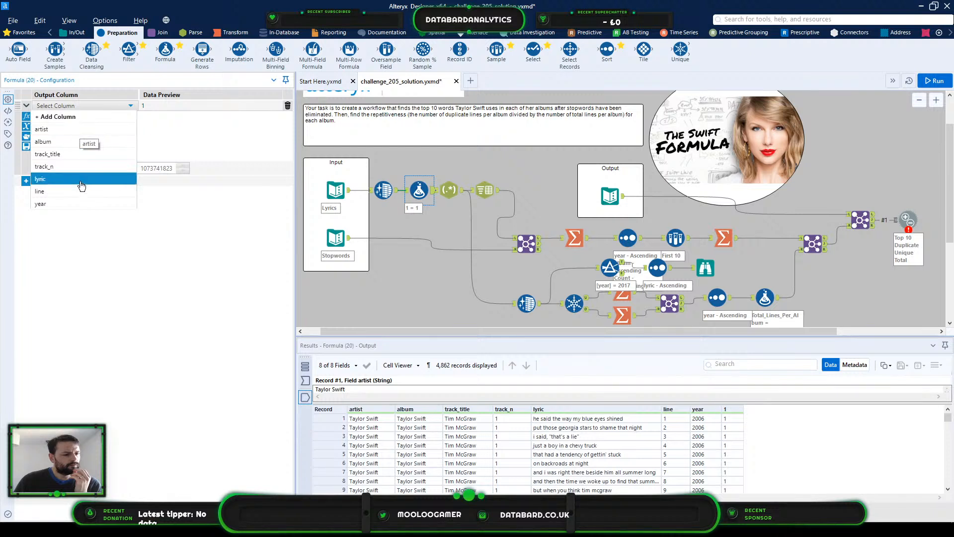
click(49, 178)
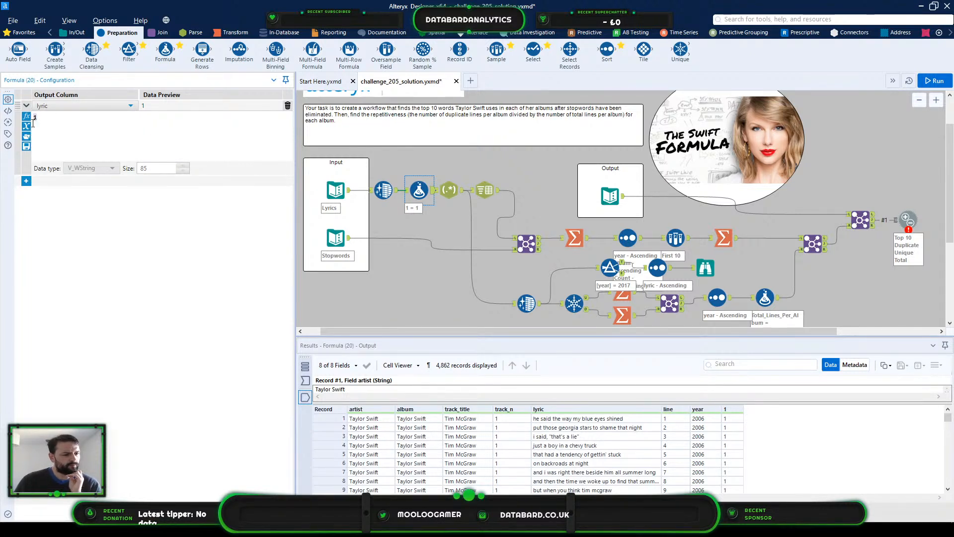
click(26, 141)
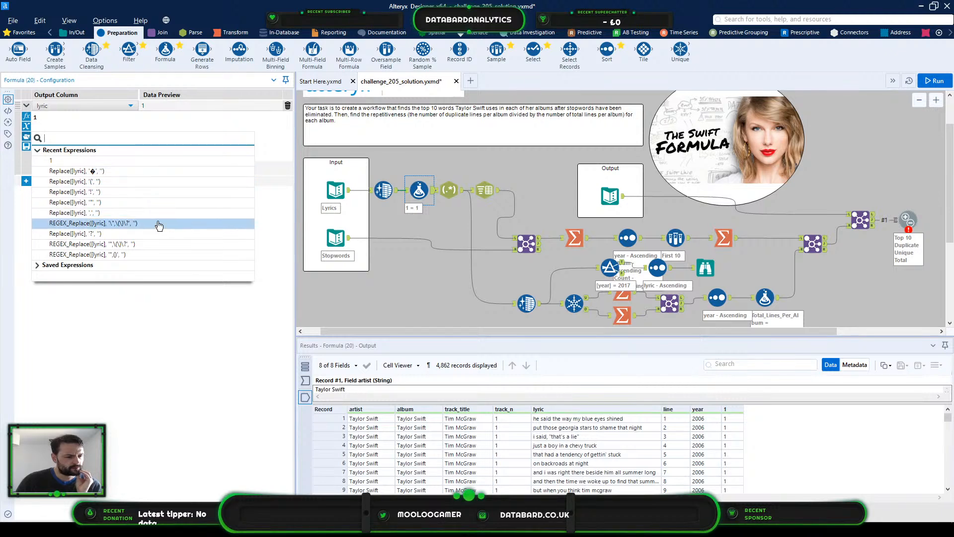
click(158, 203)
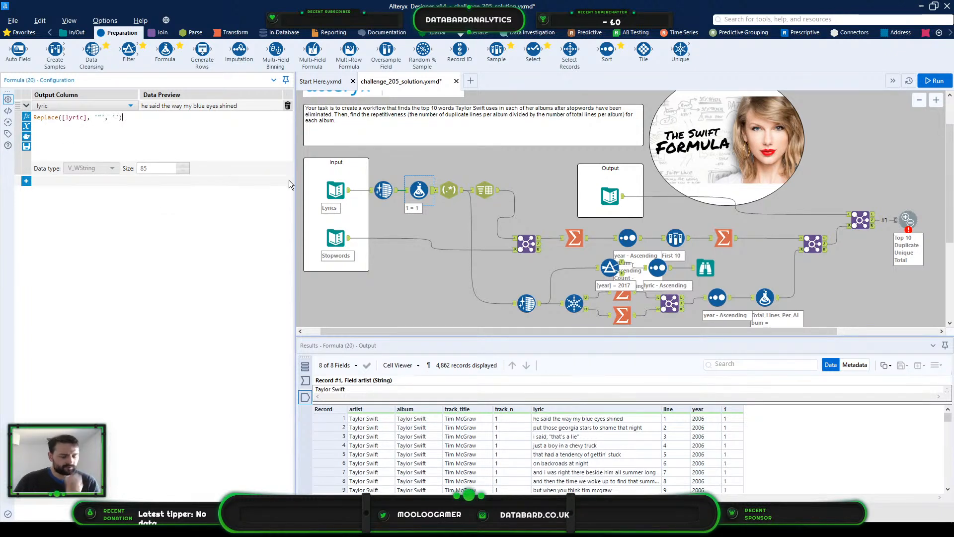
key(ctrl+s)
key(ctrl+r)
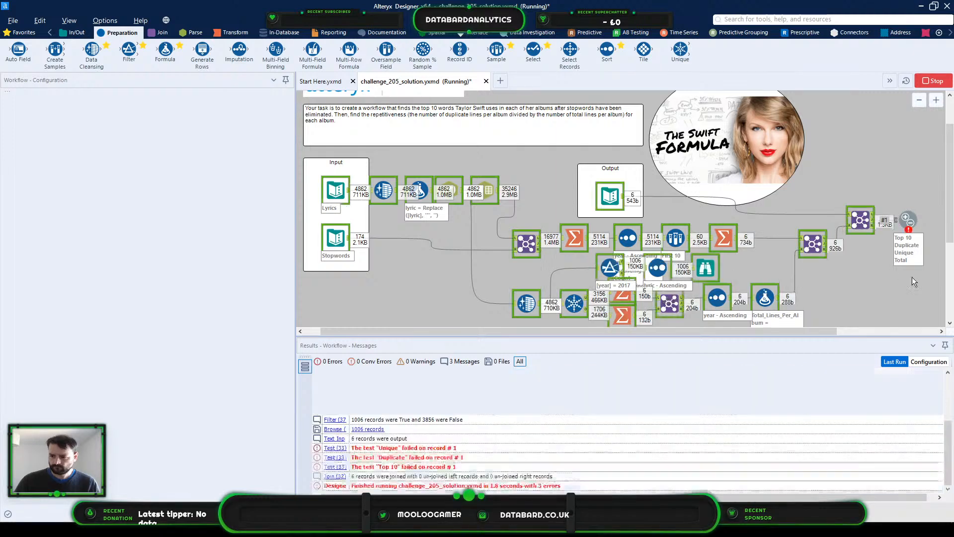
Step: Compare the unique and duplicate line counts per album with the expected values in the Test tool's input
click(909, 221)
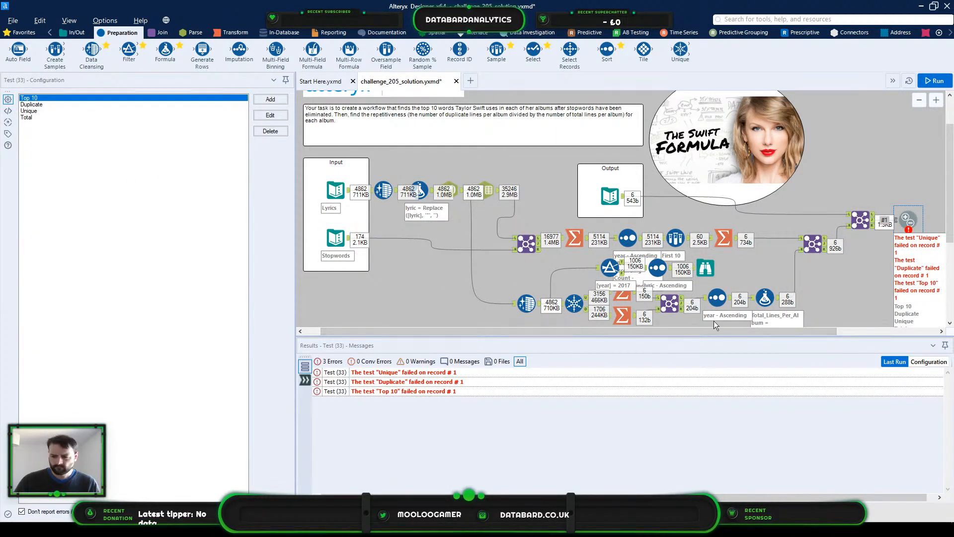
click(306, 381)
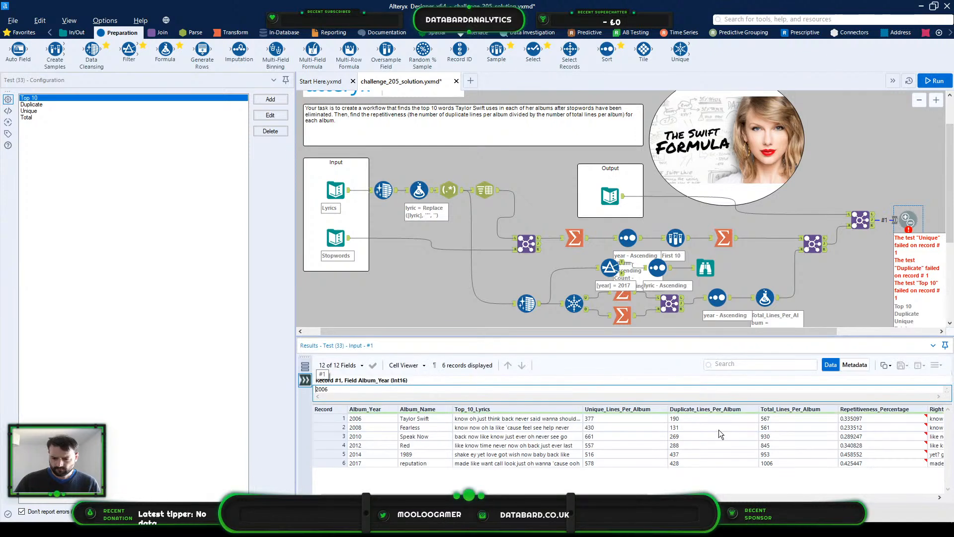
click(643, 420)
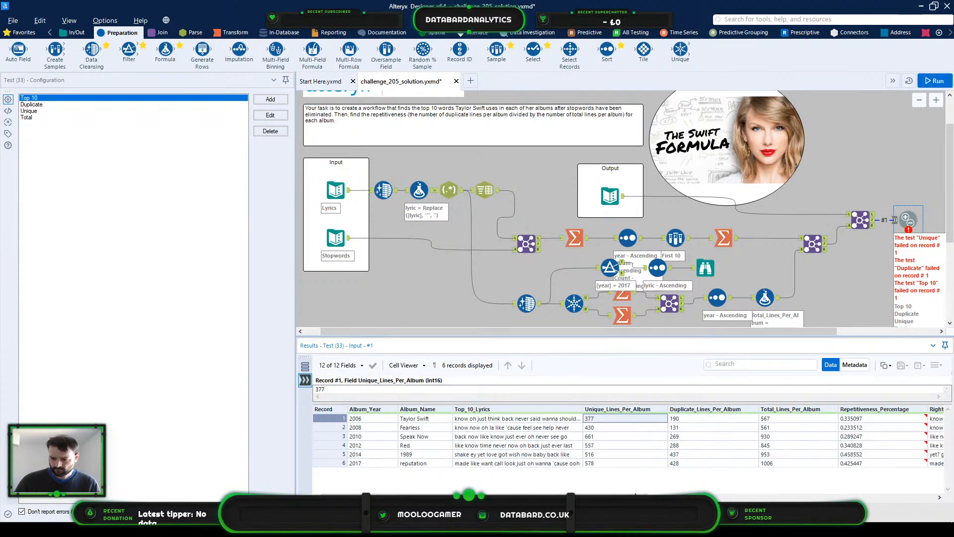
mouse_move(555, 497)
mouse_down()
mouse_move(650, 497)
mouse_move(551, 497)
mouse_up()
drag(639, 497, 769, 497)
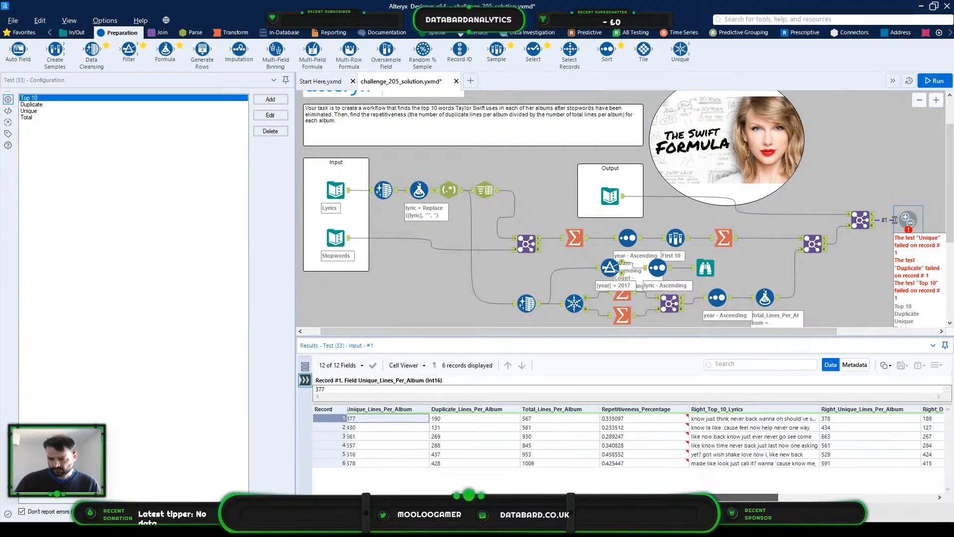
Step: Undo the recent edits until the Formula tool's multiple lyric replacements and the RegEx tool's place in the line-count branch are restored, and run the workflow
key(ctrl+r)
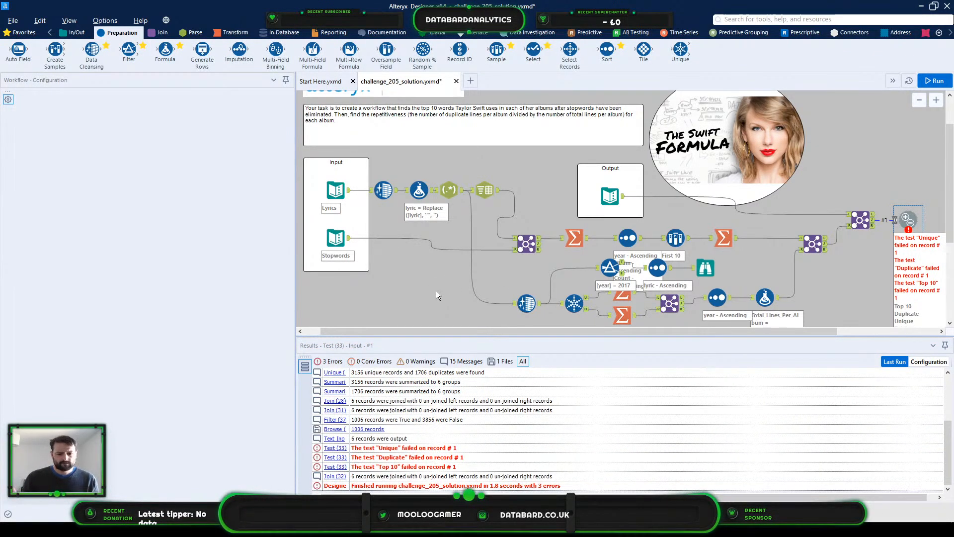
click(436, 293)
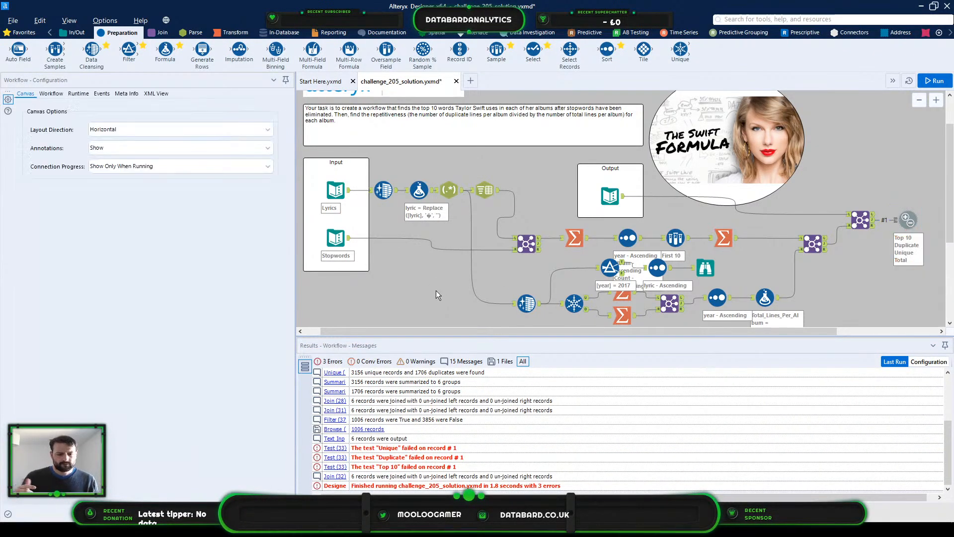
click(417, 192)
drag(484, 190, 479, 190)
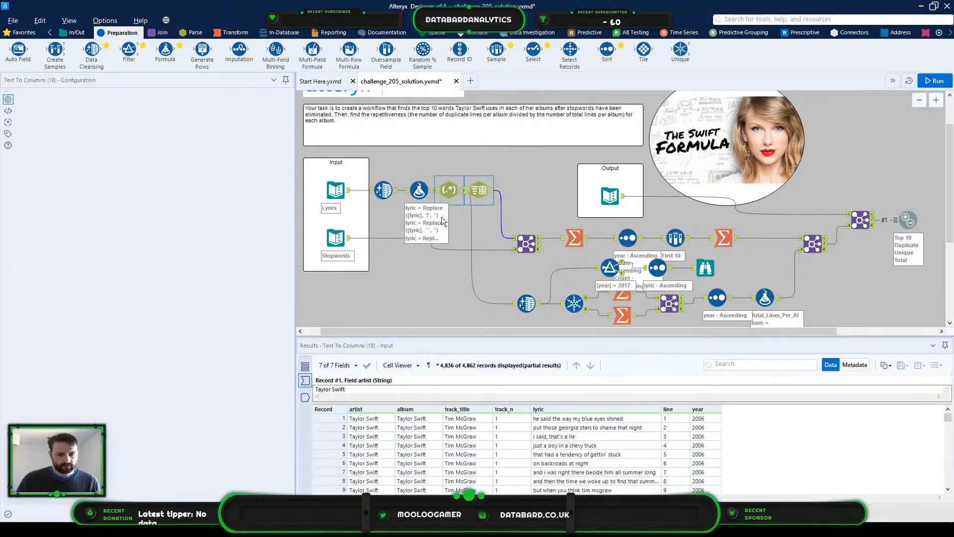
click(423, 197)
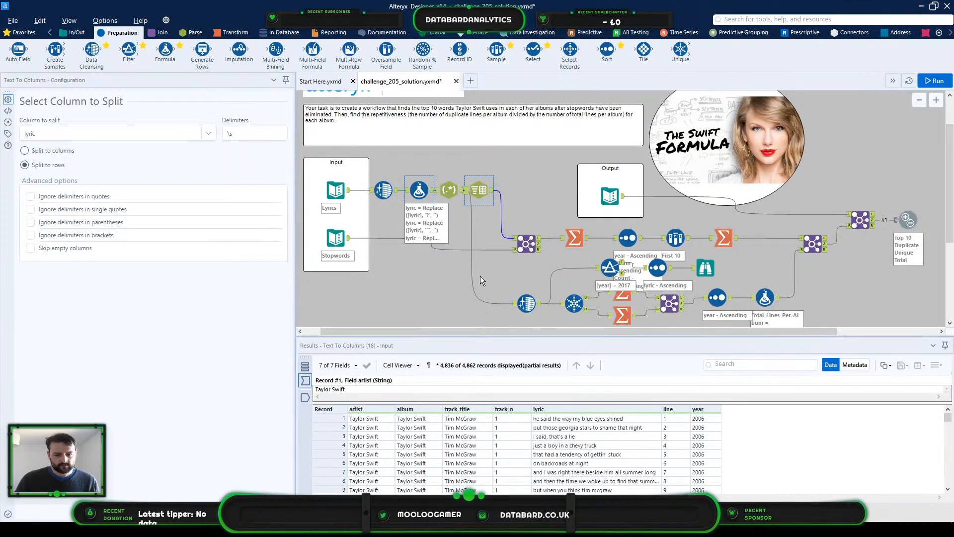
key(ctrl+z)
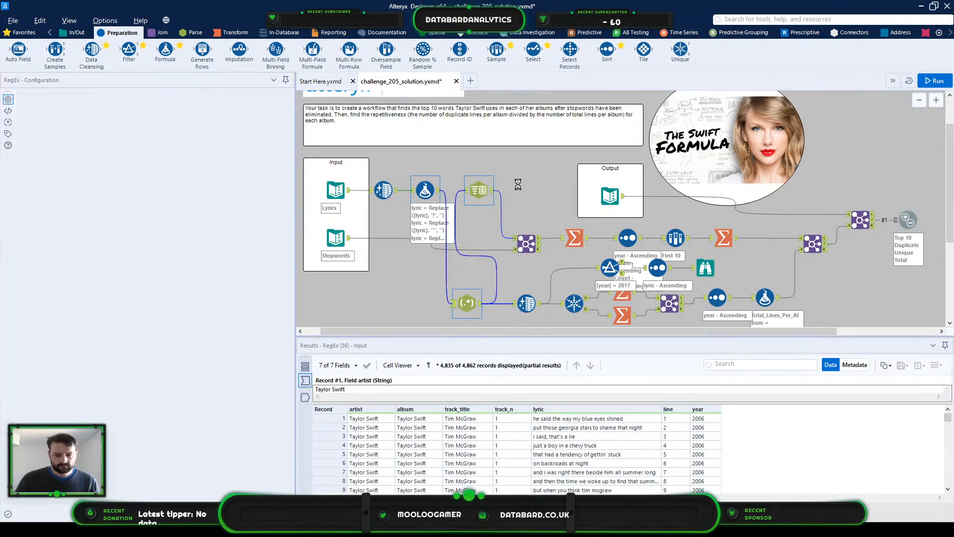
key(ctrl+z)
key(ctrl+z)
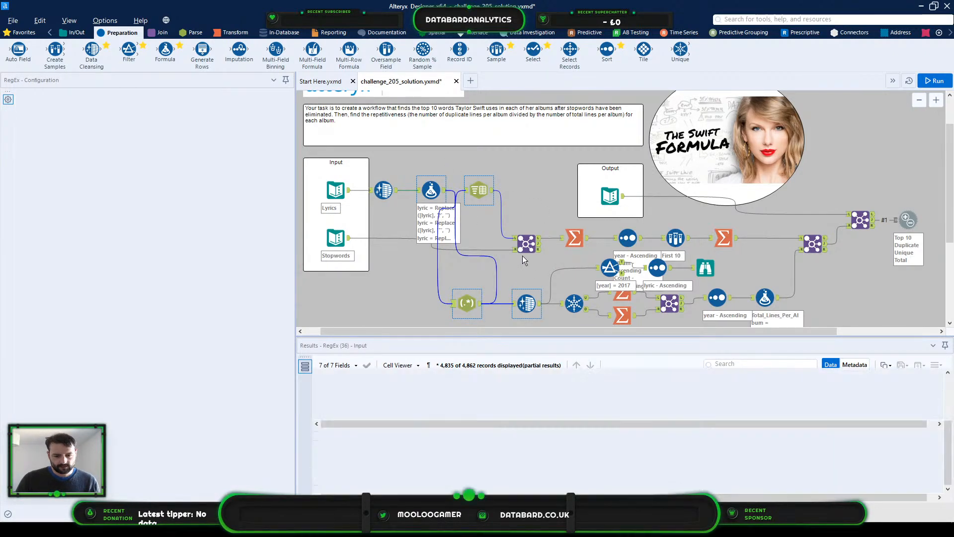
click(502, 212)
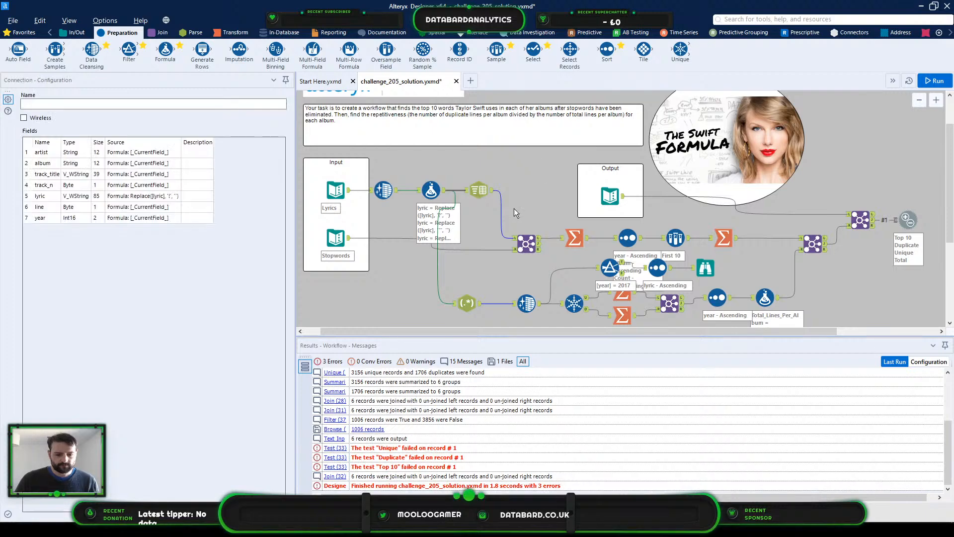
click(500, 219)
key(ctrl+r)
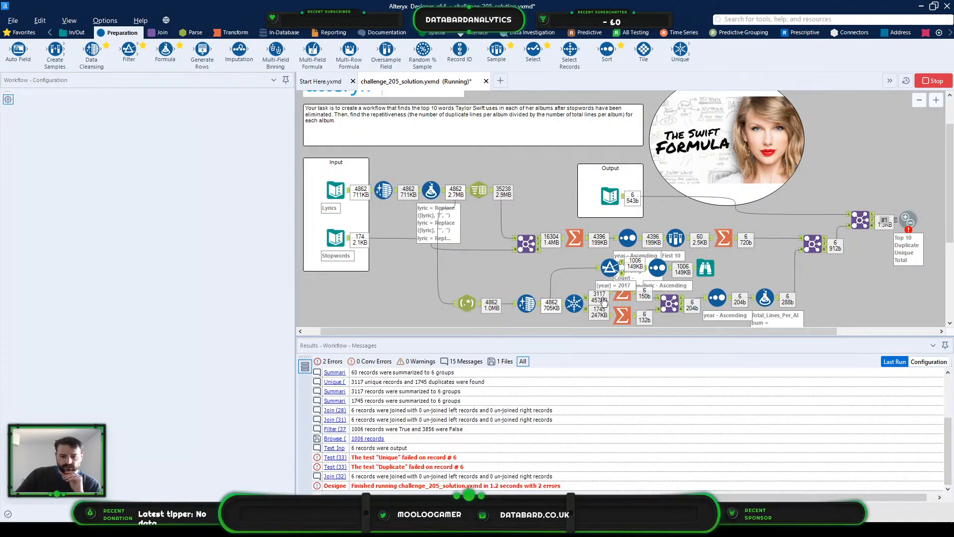
Step: Check the failed tests and inspect the 2017 album's record in the Test tool's input
click(907, 221)
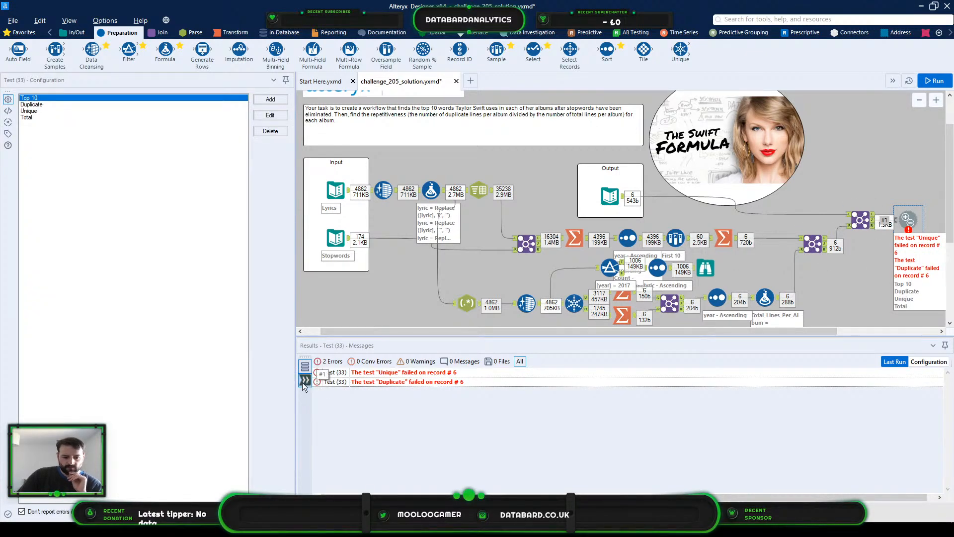
click(304, 381)
click(338, 462)
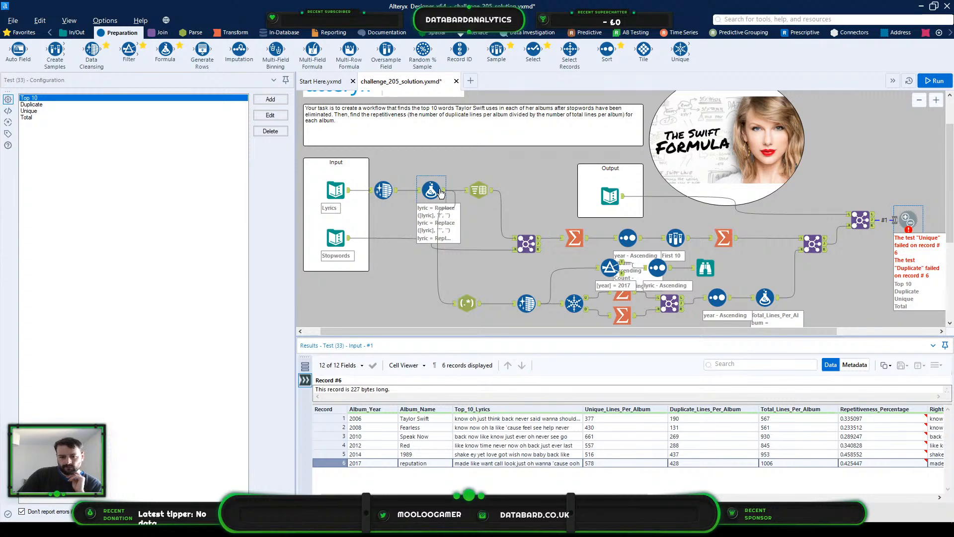
Step: Review the punctuation pattern in the RegEx tool and compare it with the lyric lines entering the tool
click(431, 191)
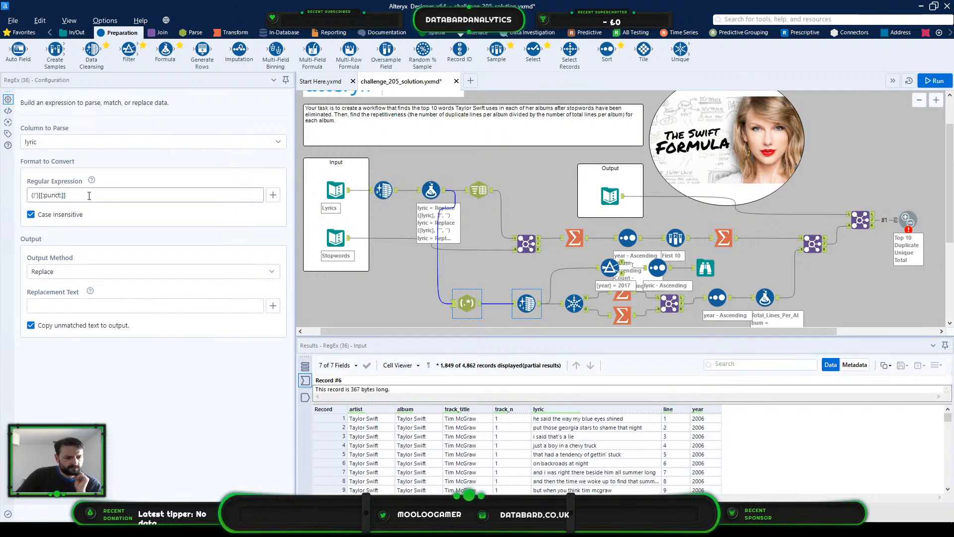
drag(89, 195, 13, 206)
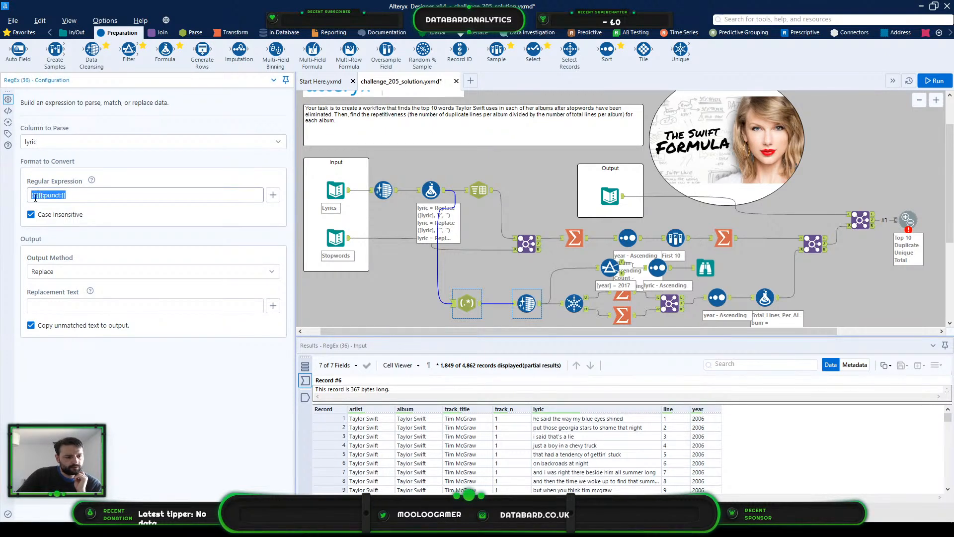
click(34, 198)
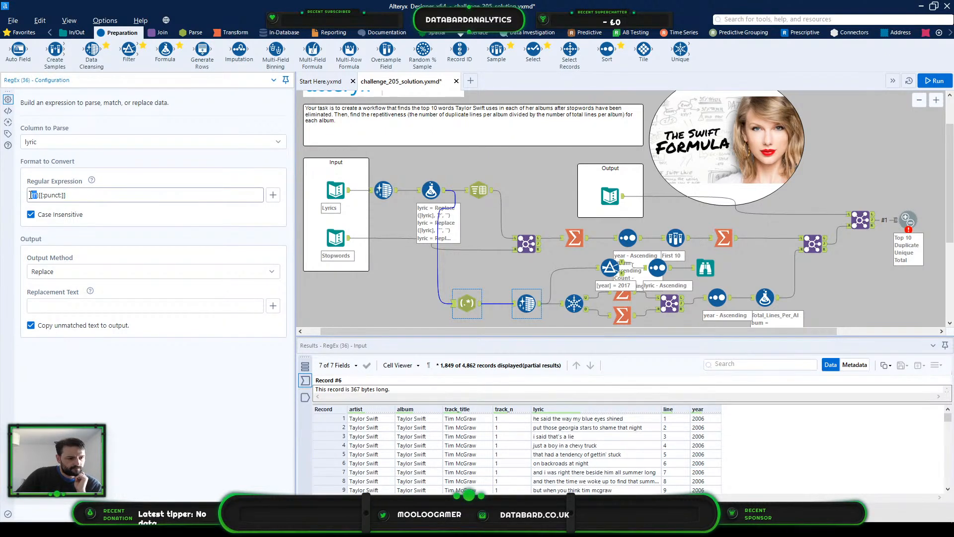
drag(31, 195, 15, 208)
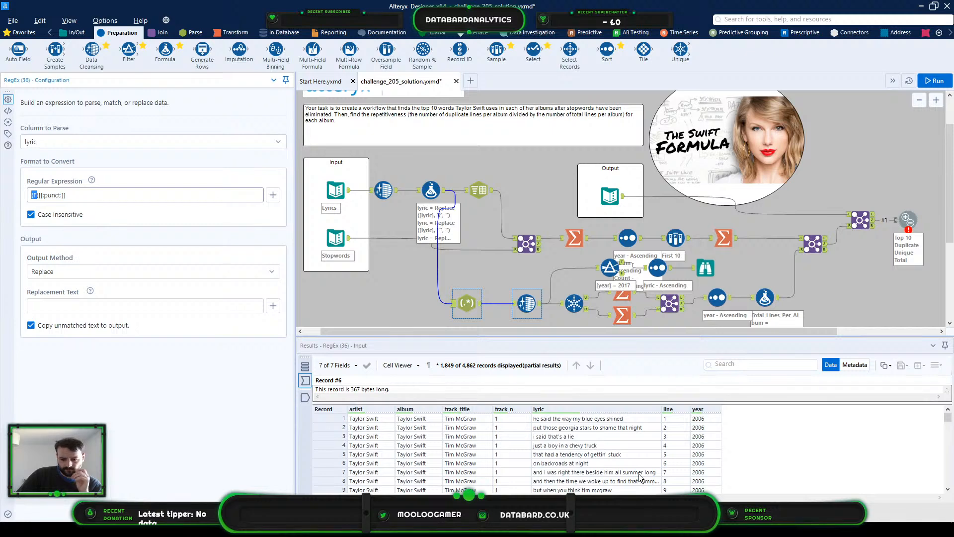
click(572, 437)
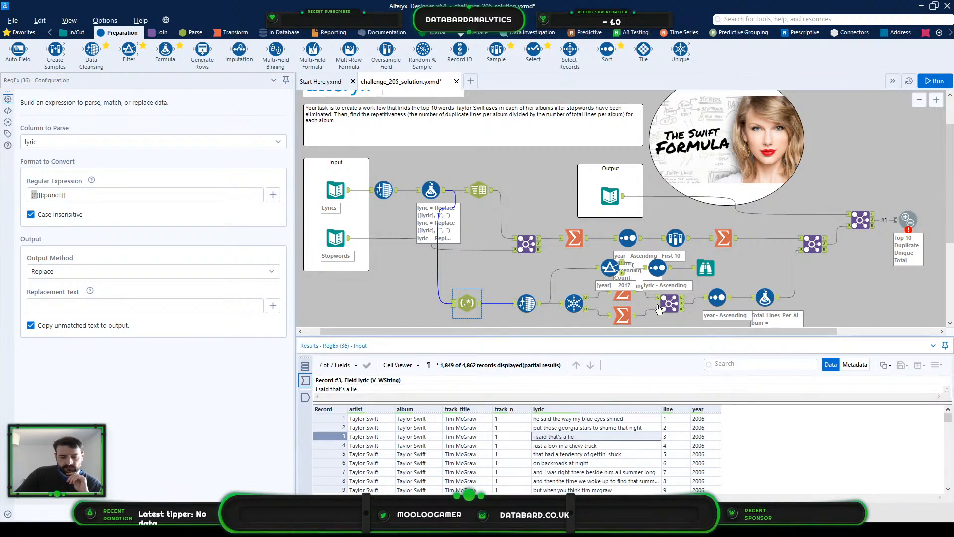
Step: Reduce the RegEx tool's pattern to [[:punct:]] by removing the group in front of it, and run the workflow
click(49, 196)
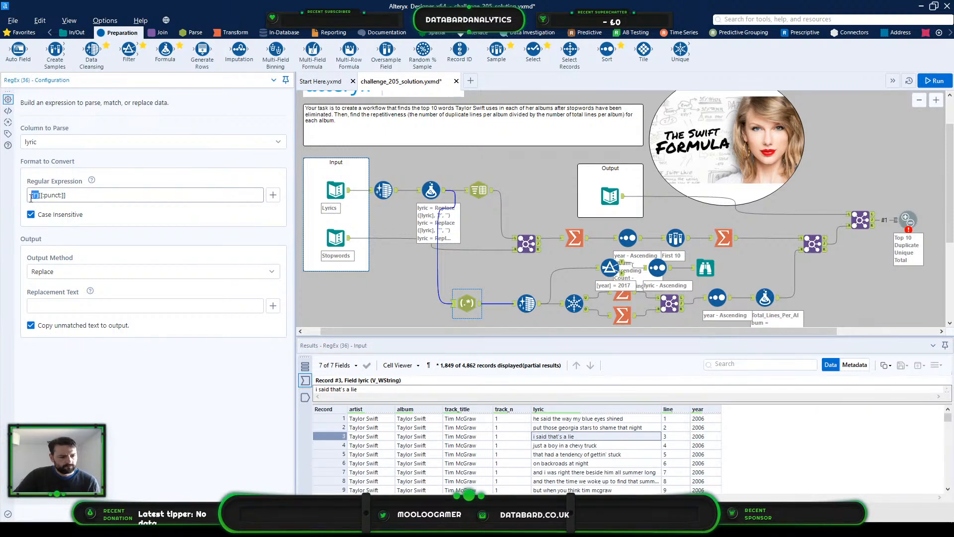
key(BackSpace)
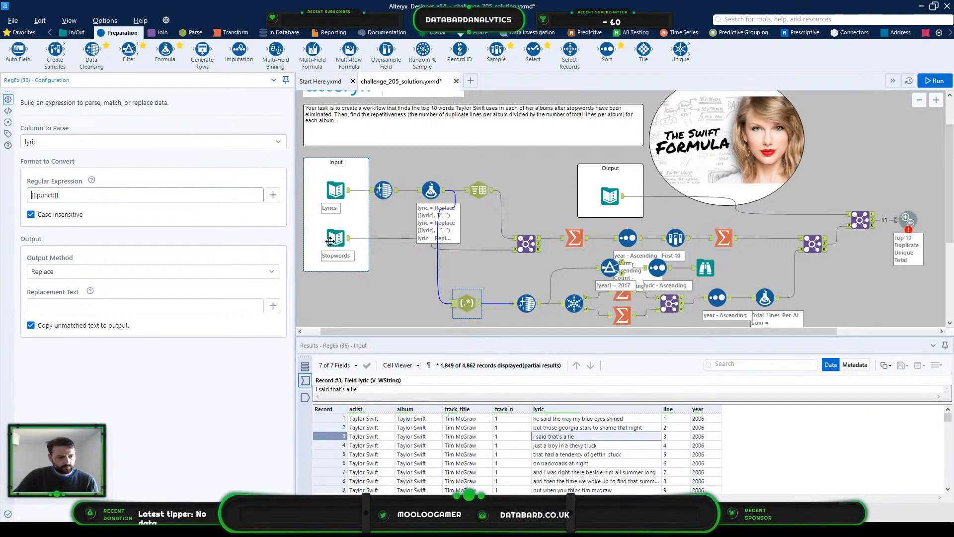
click(932, 81)
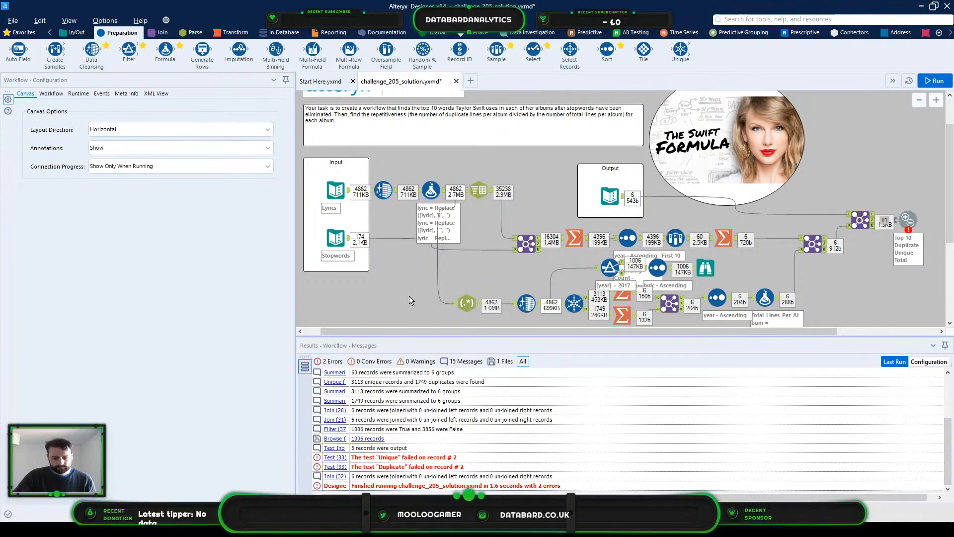
Step: Undo the last change to the RegEx pattern, check the restored expression, and run the workflow again
key(ctrl+z)
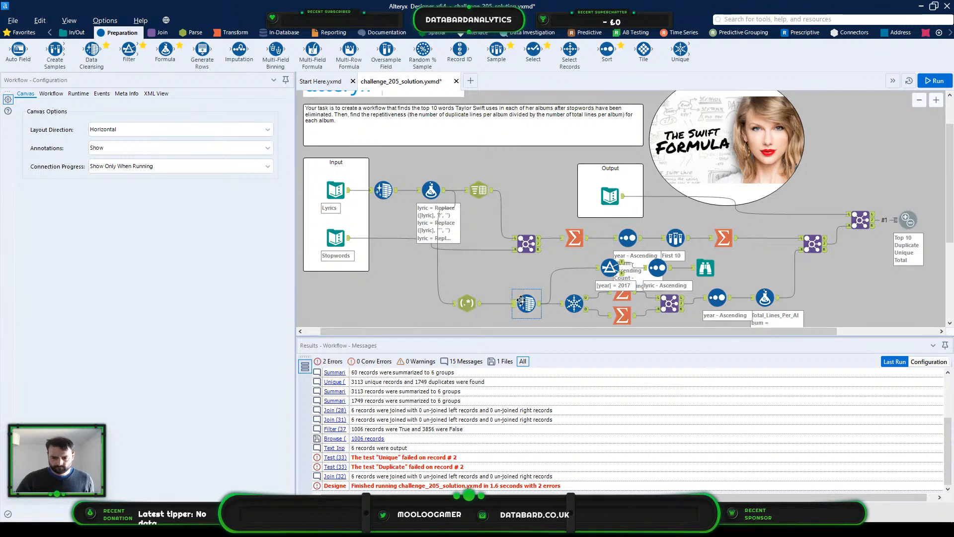
click(466, 303)
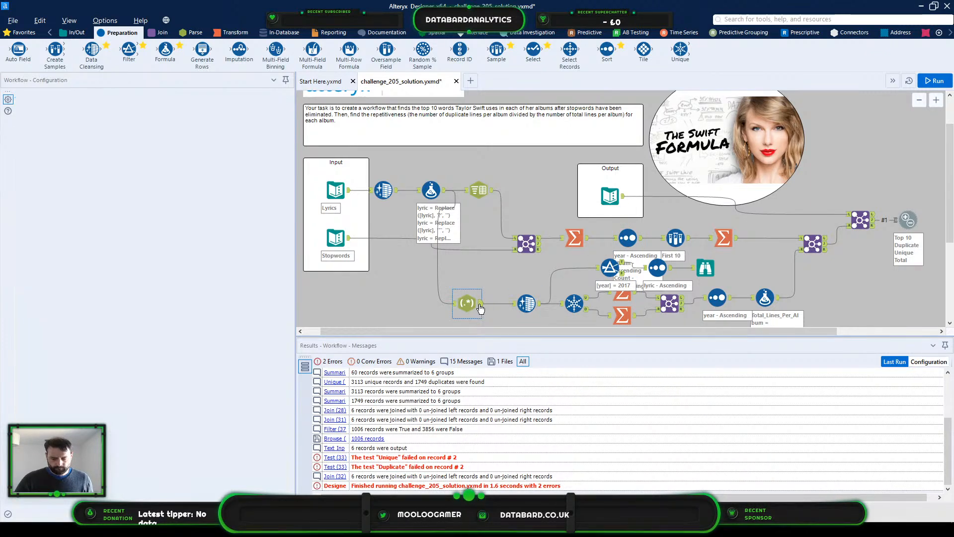
click(613, 437)
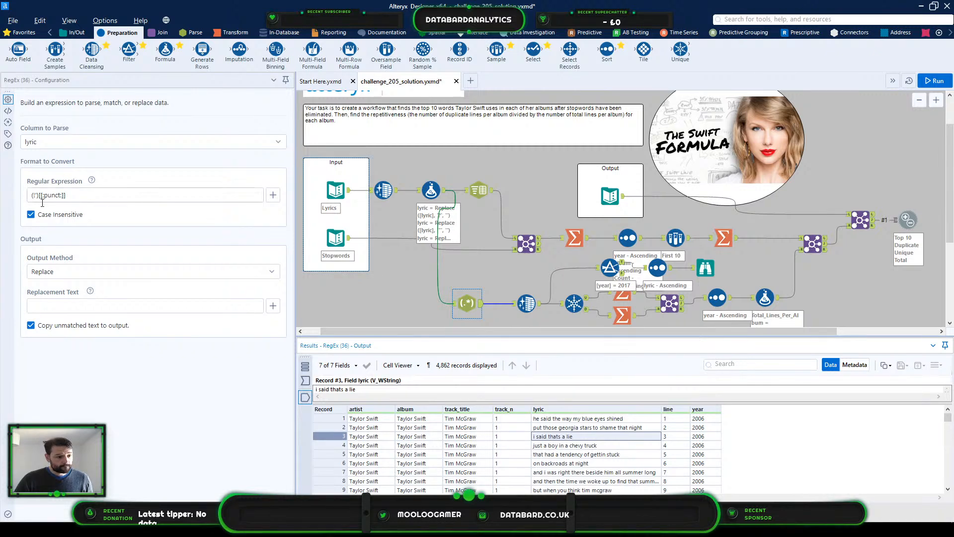
click(922, 81)
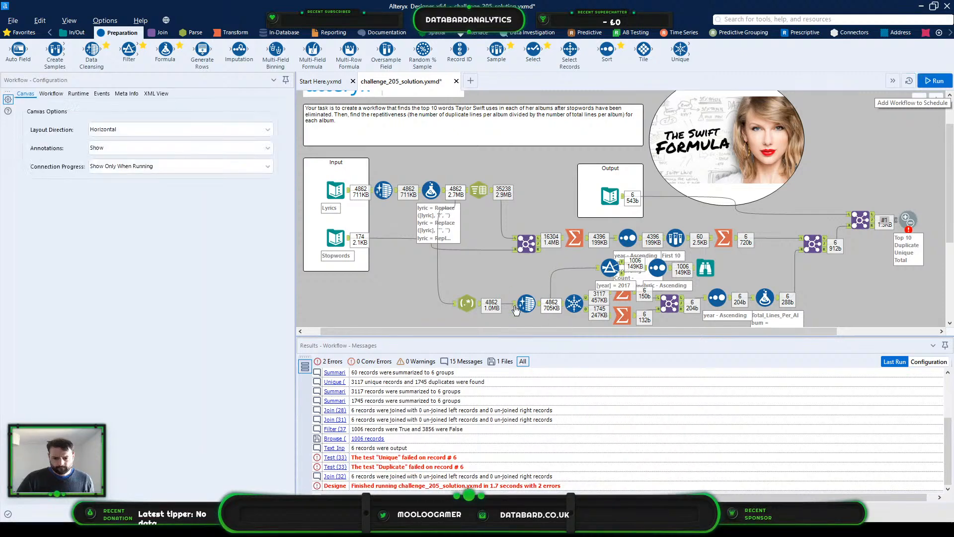
Step: Examine the lyric lines in the output of the Data Cleansing tool that follows the RegEx tool
click(540, 315)
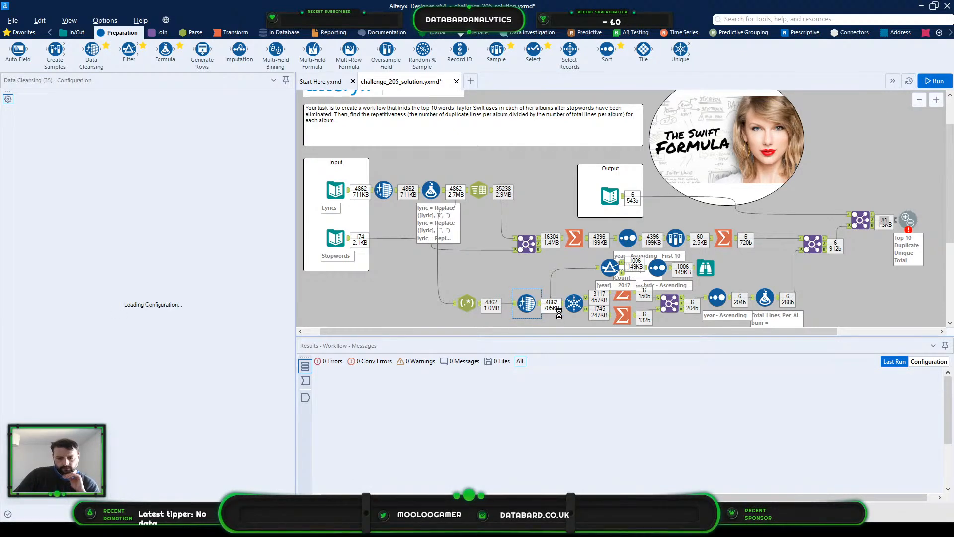
click(305, 397)
click(584, 436)
scroll(649, 443, down, 5)
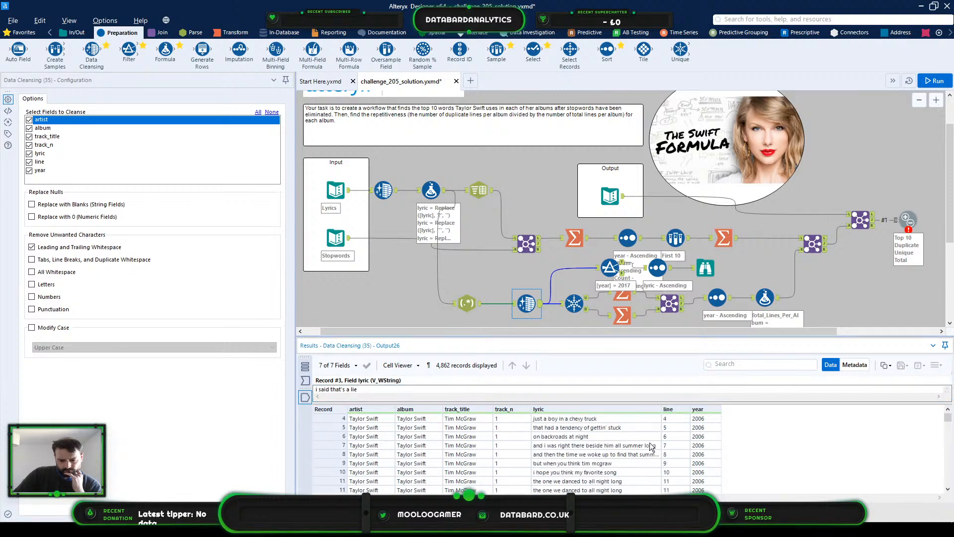
scroll(649, 442, down, 8)
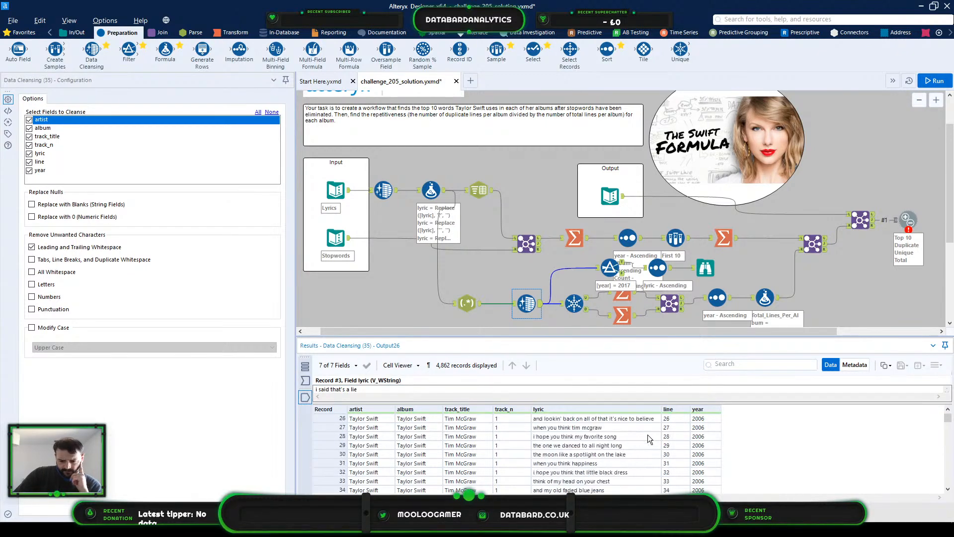
scroll(641, 437, down, 4)
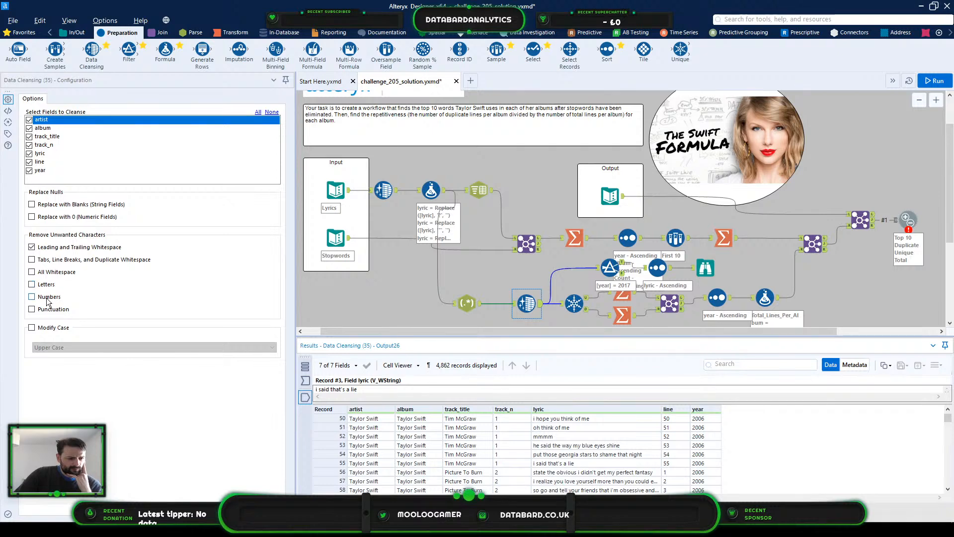
Step: Enable removal of numbers in the Data Cleansing tool, scan further lyric lines in its output, and disable the option again
click(32, 296)
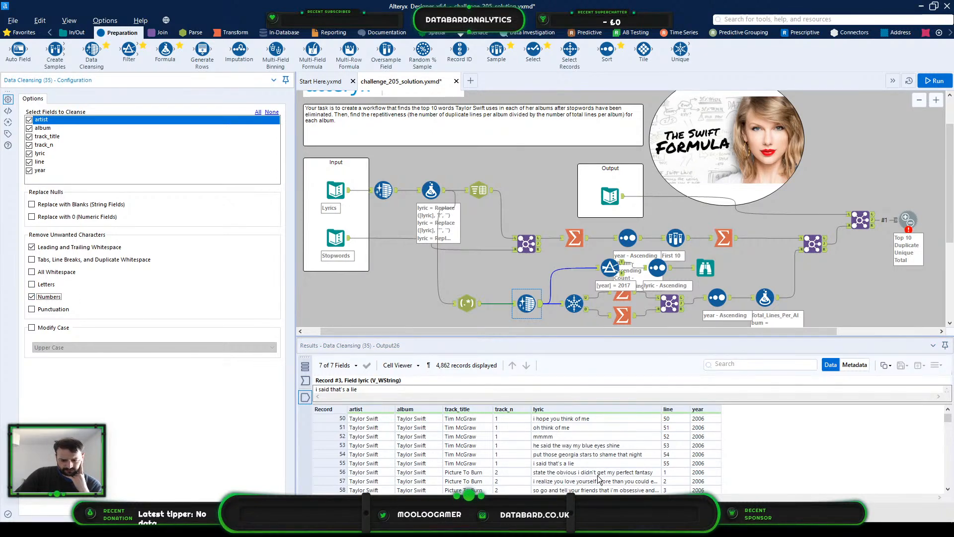
scroll(596, 467, down, 8)
scroll(624, 448, down, 13)
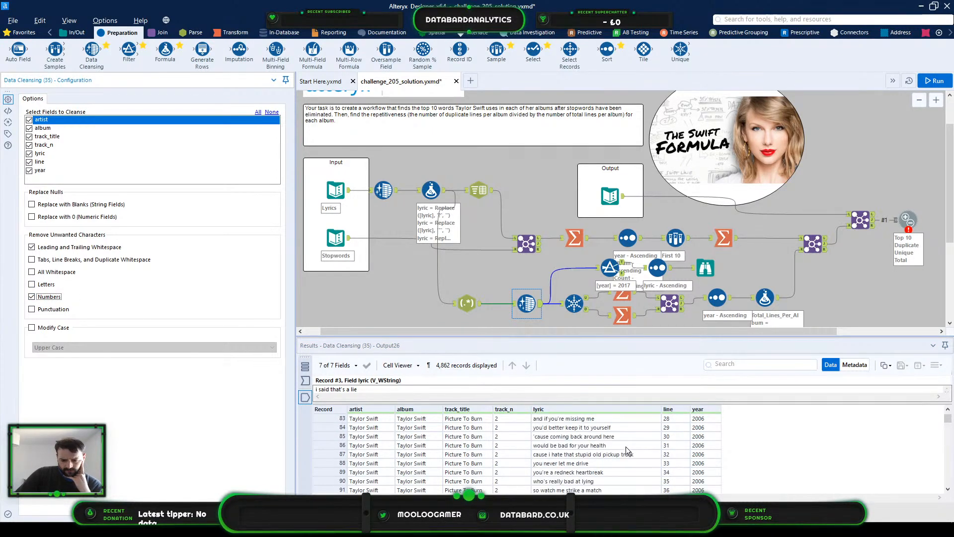
scroll(627, 448, down, 10)
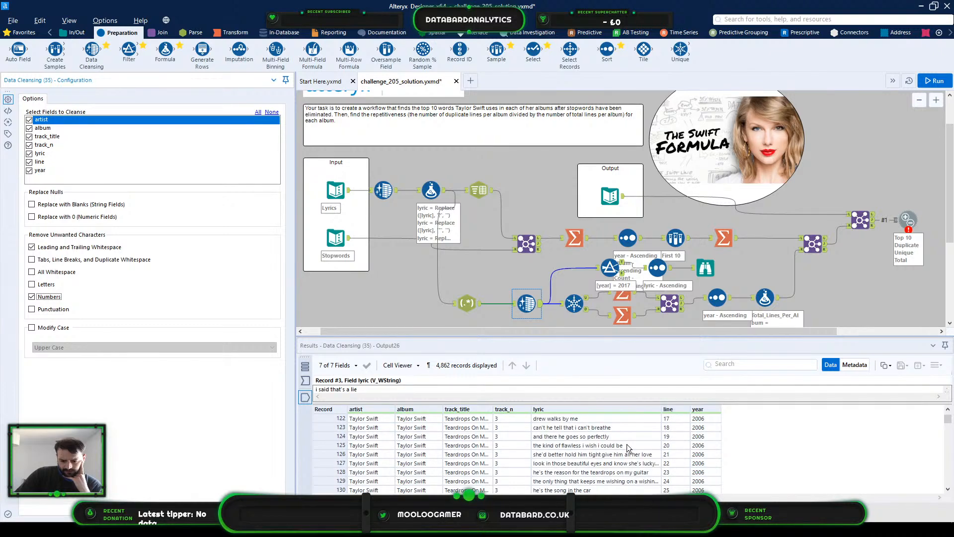
scroll(630, 447, down, 12)
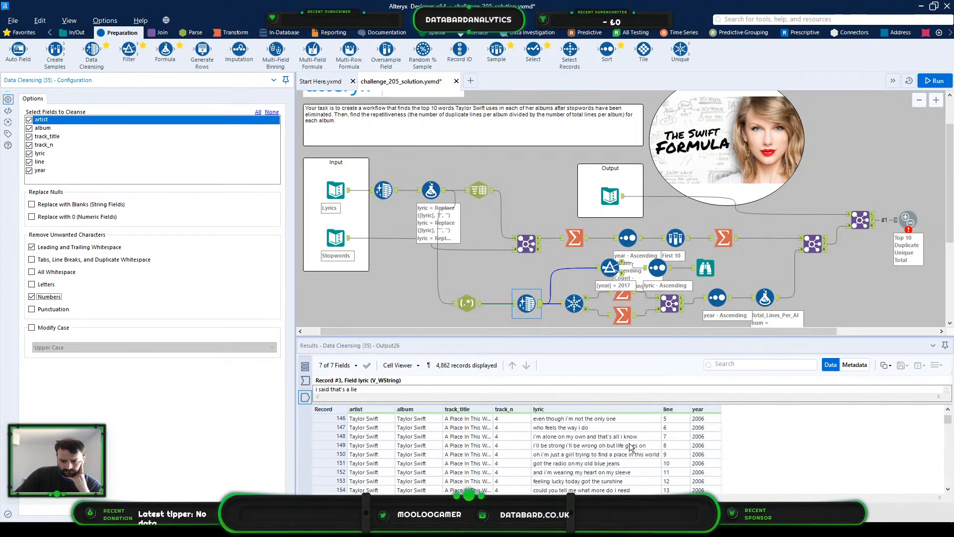
scroll(629, 447, down, 13)
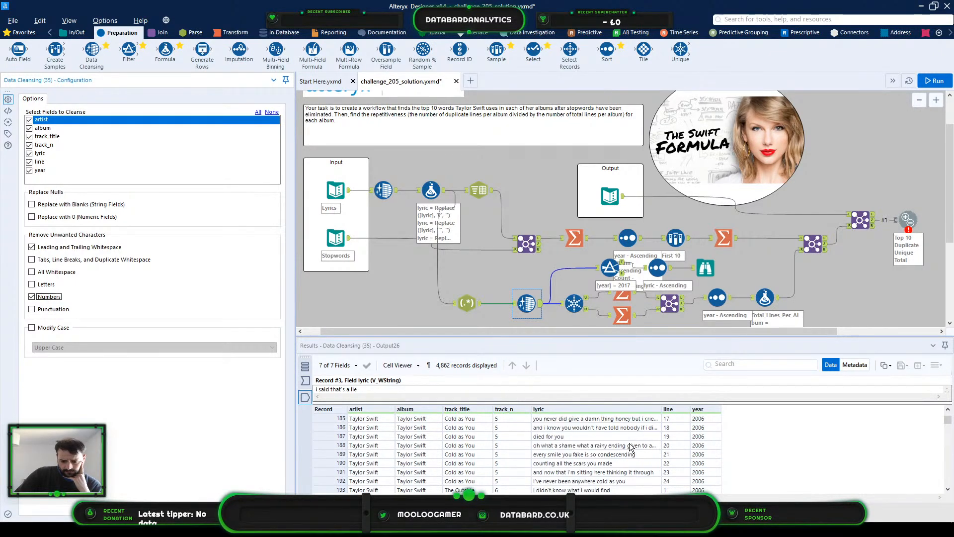
scroll(629, 447, down, 13)
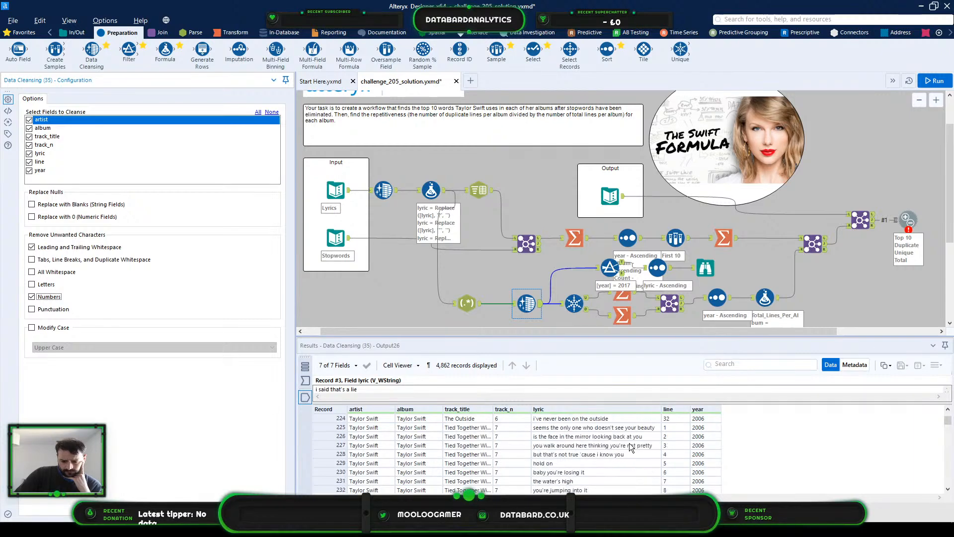
scroll(629, 446, down, 11)
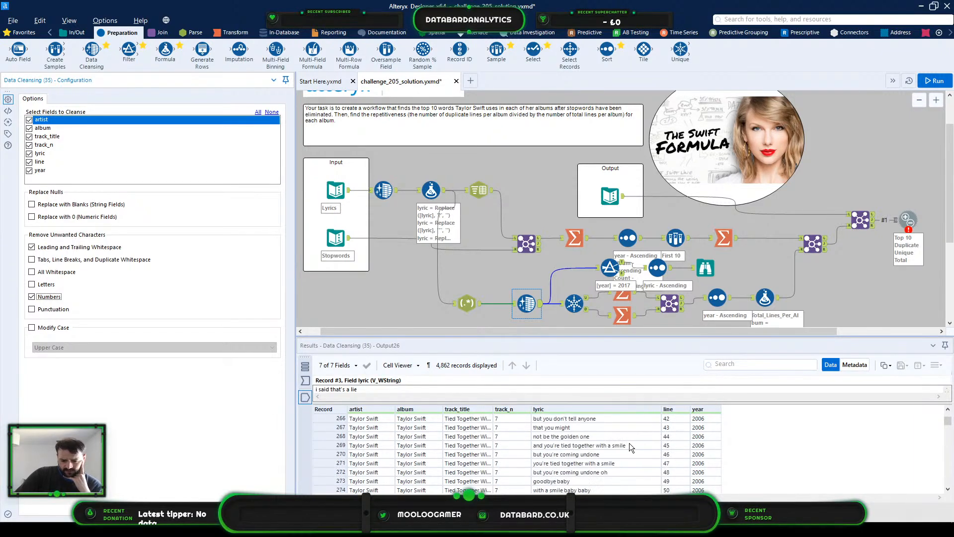
scroll(629, 447, down, 14)
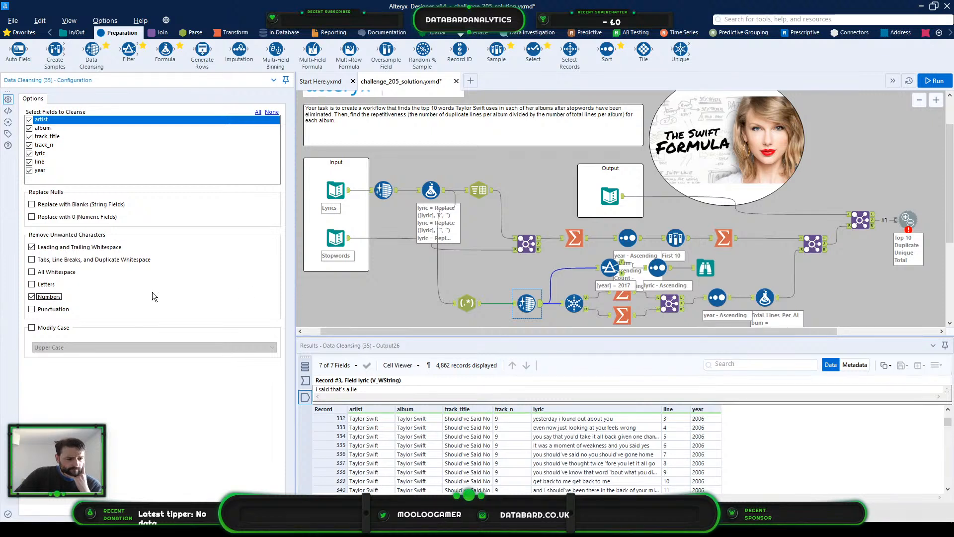
click(53, 297)
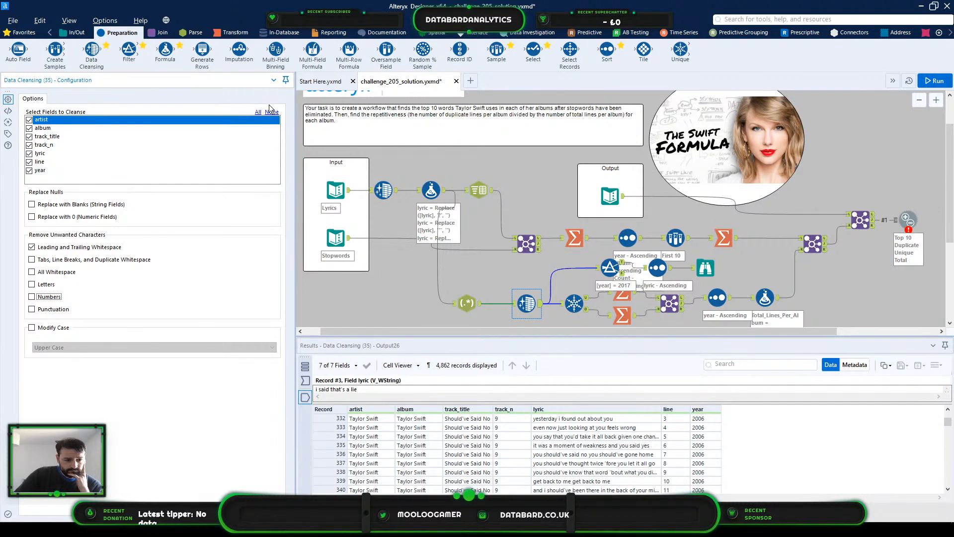
scroll(621, 476, down, 4)
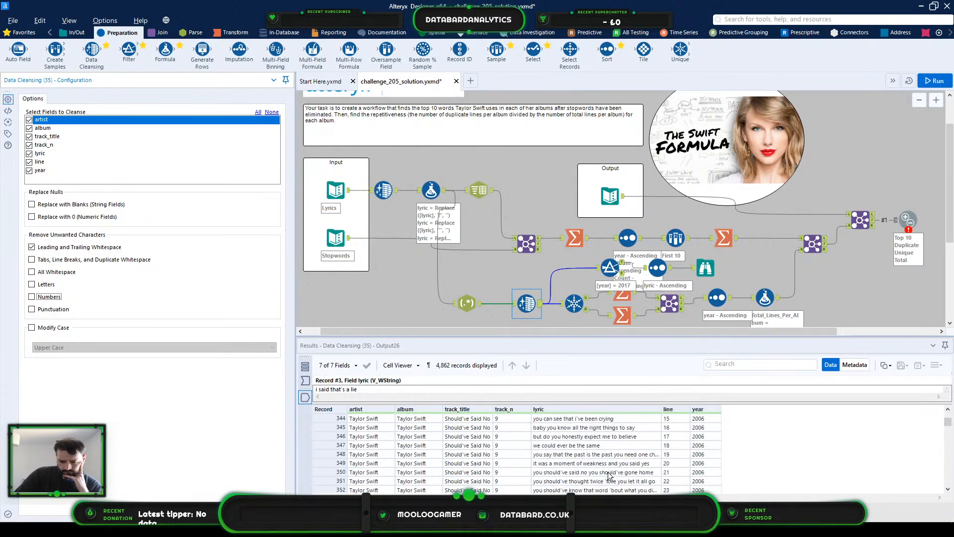
scroll(611, 474, down, 3)
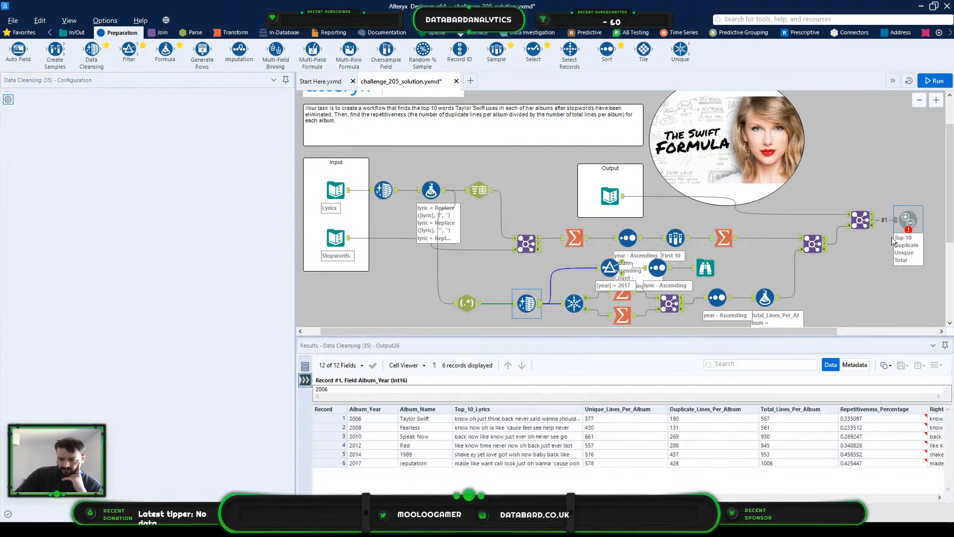
Step: Compare the 2017 album's unique line count with the expected count in the Test tool's input
click(897, 229)
click(627, 462)
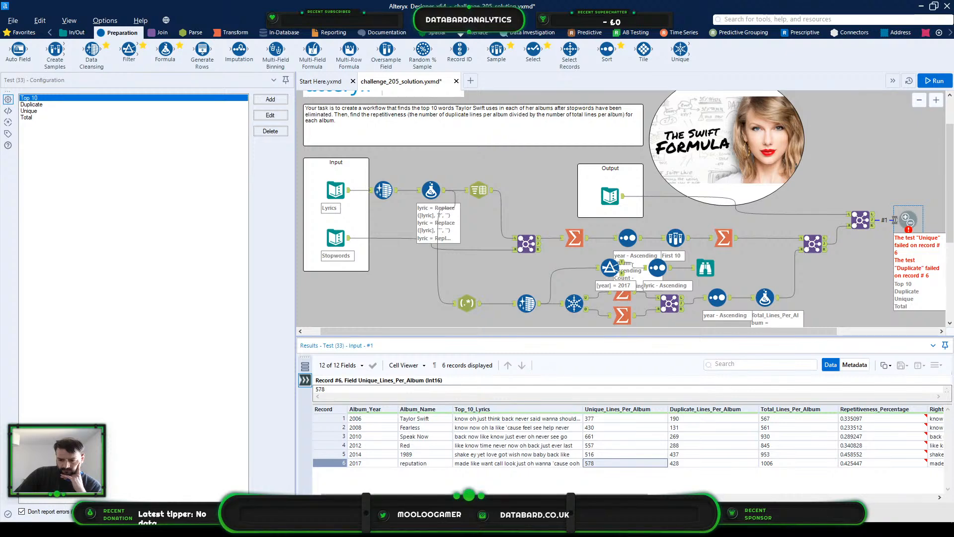
scroll(882, 471, right, 5)
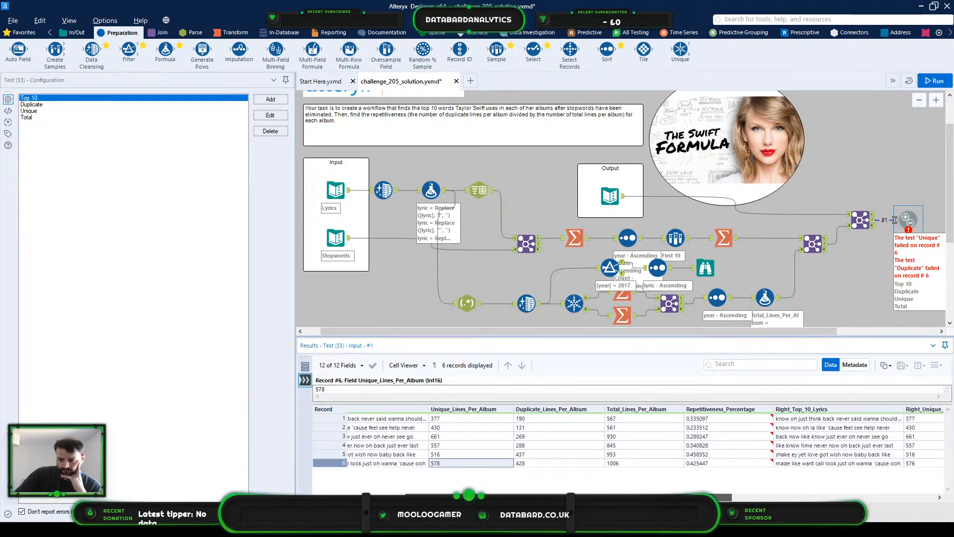
click(917, 464)
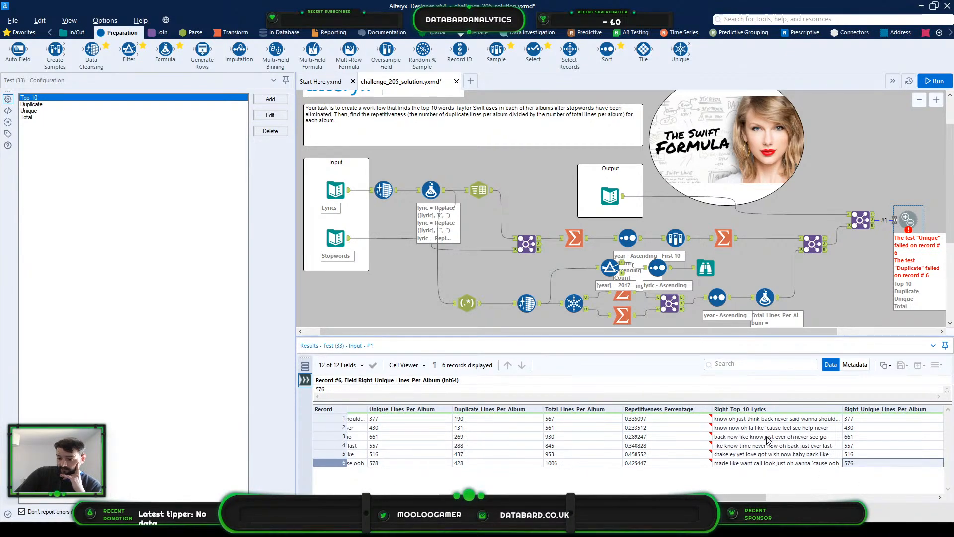
Step: Delete the Data Cleansing tool after the RegEx tool, connect around it, and run the workflow
right_click(528, 306)
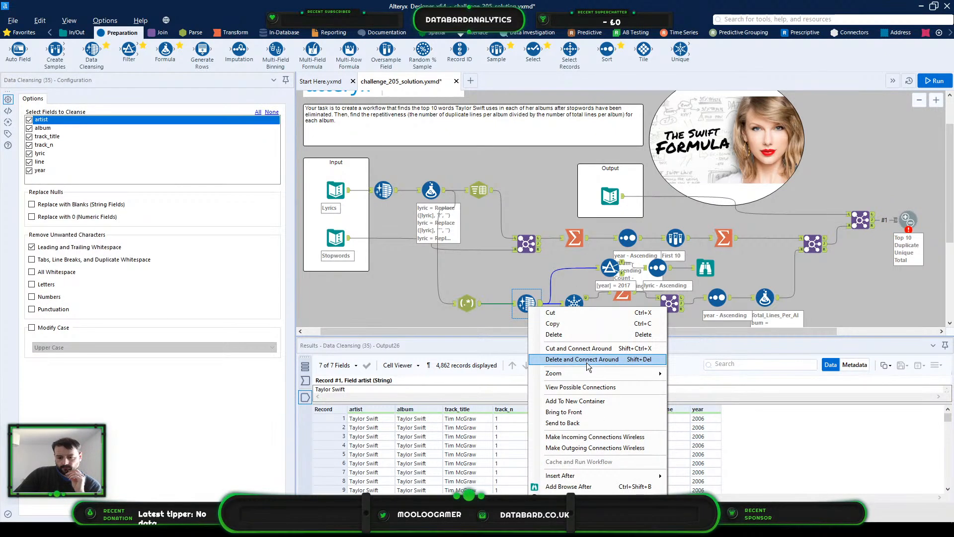
click(587, 359)
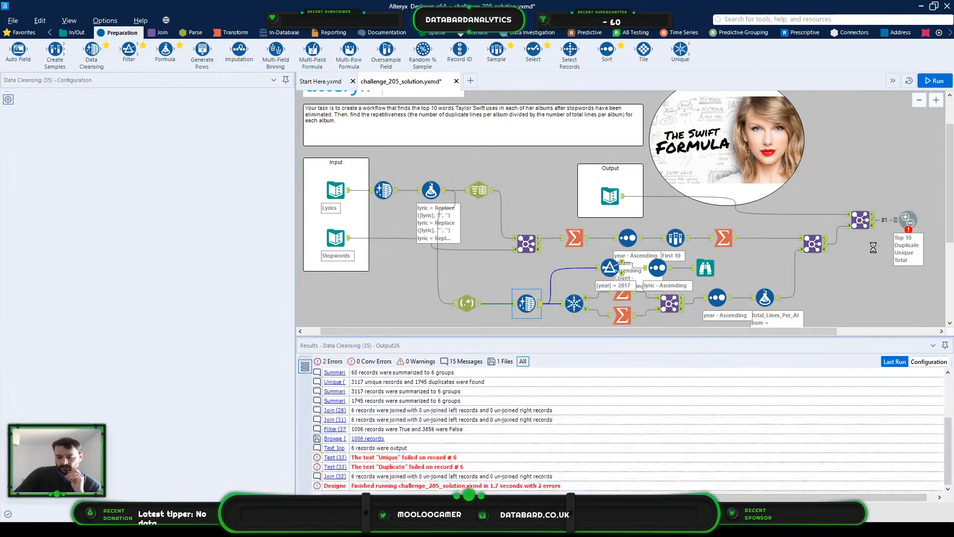
click(935, 81)
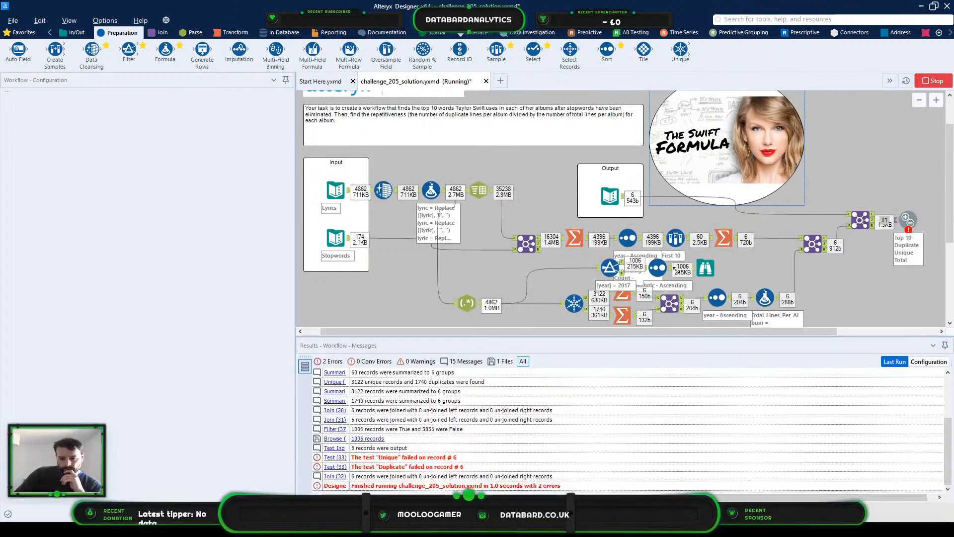
Step: Recheck the 2017 album's unique line count against the expected count in the Test tool without the Data Cleansing step
click(907, 219)
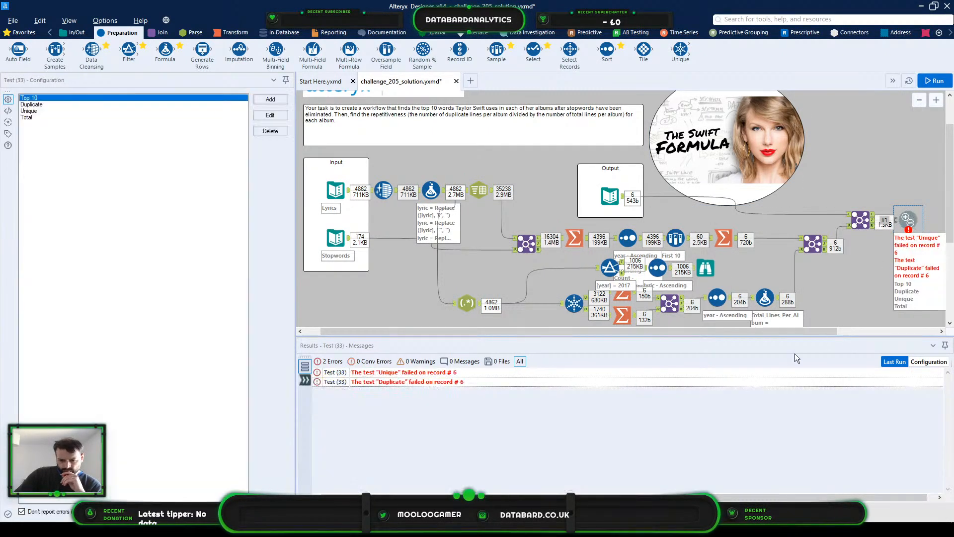
click(302, 380)
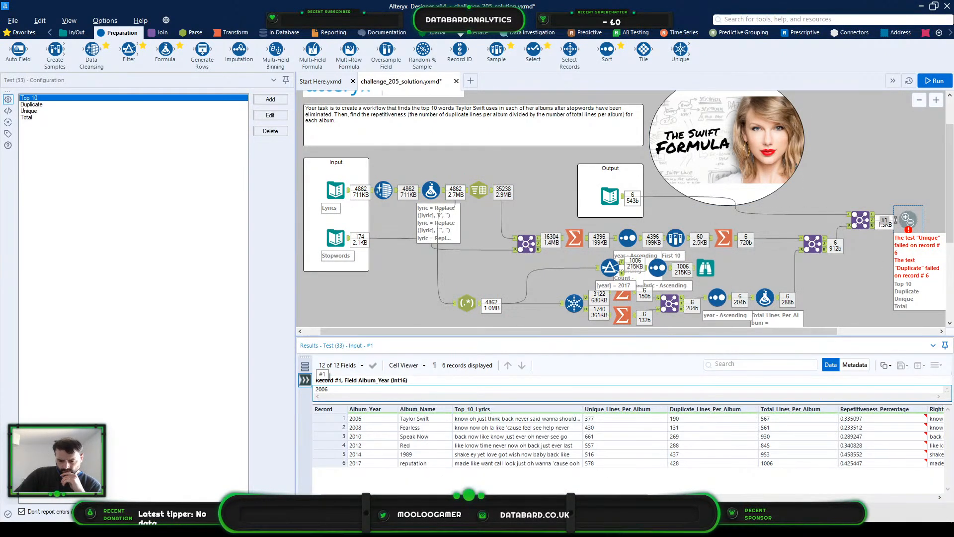
click(612, 463)
scroll(628, 438, right, 5)
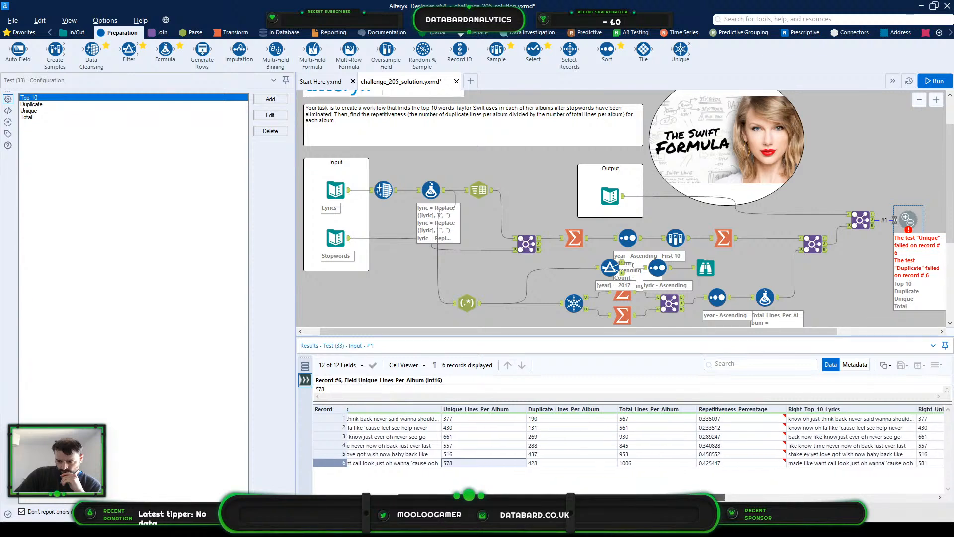
click(922, 463)
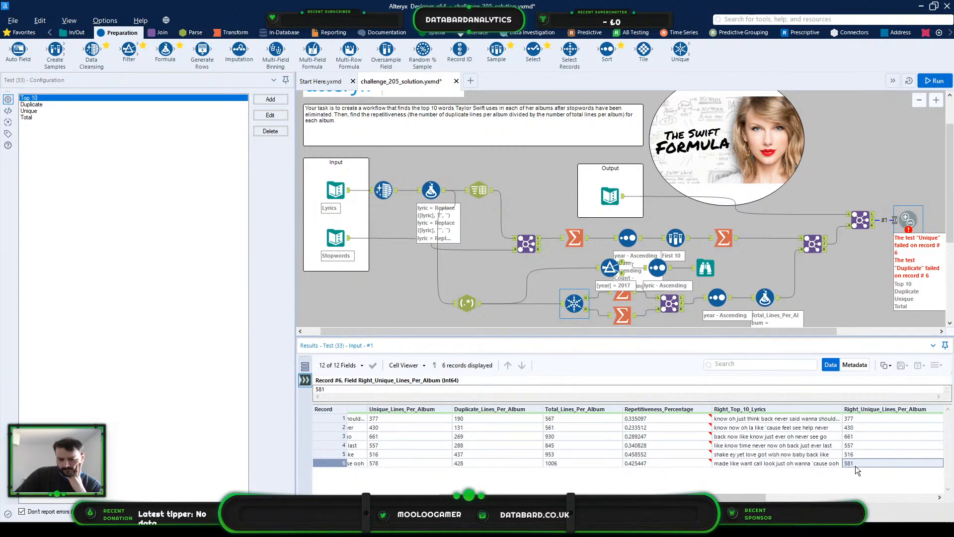
click(494, 280)
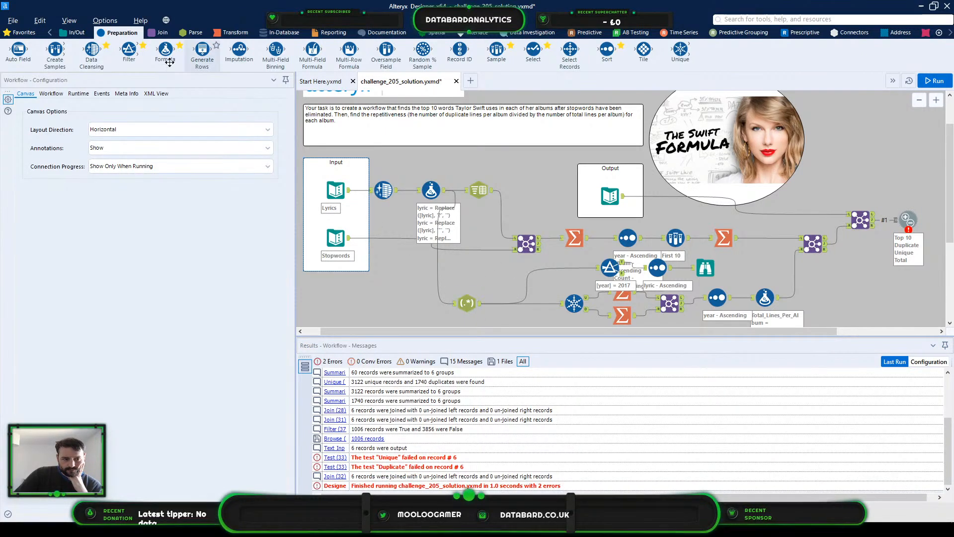
mouse_move(165, 50)
mouse_down()
mouse_move(257, 164)
mouse_move(125, 91)
mouse_move(166, 52)
mouse_up()
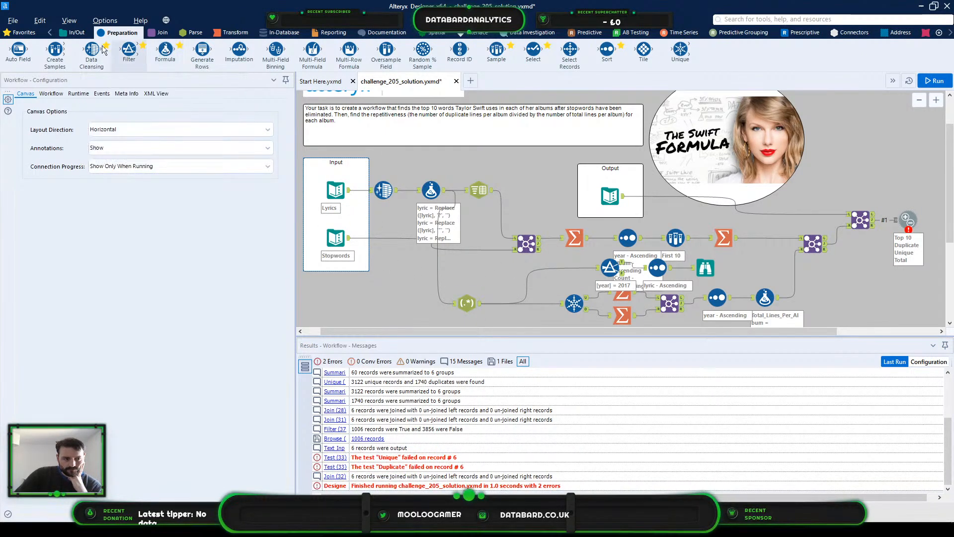
click(501, 278)
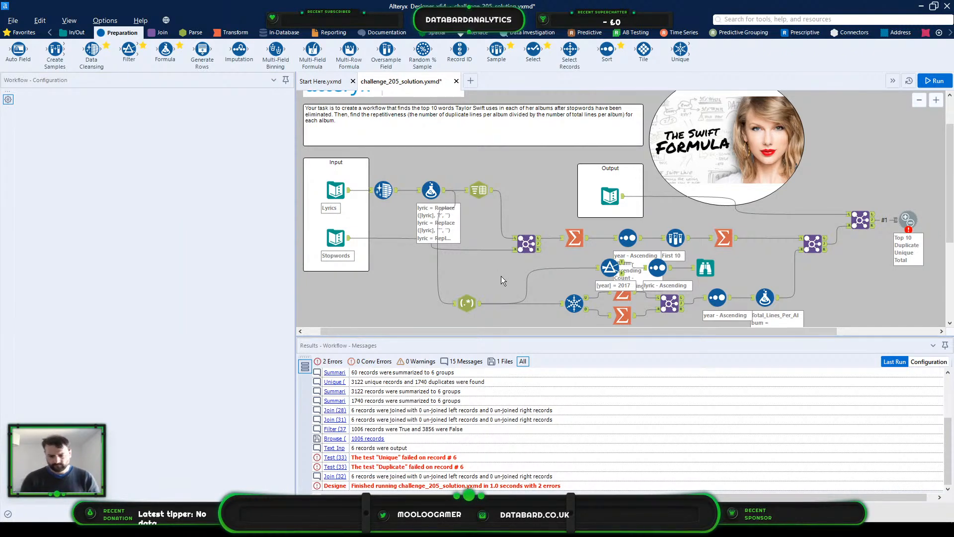
Step: Undo the deletion of the Data Cleansing tool and realign it beside the RegEx tool
key(ctrl+z)
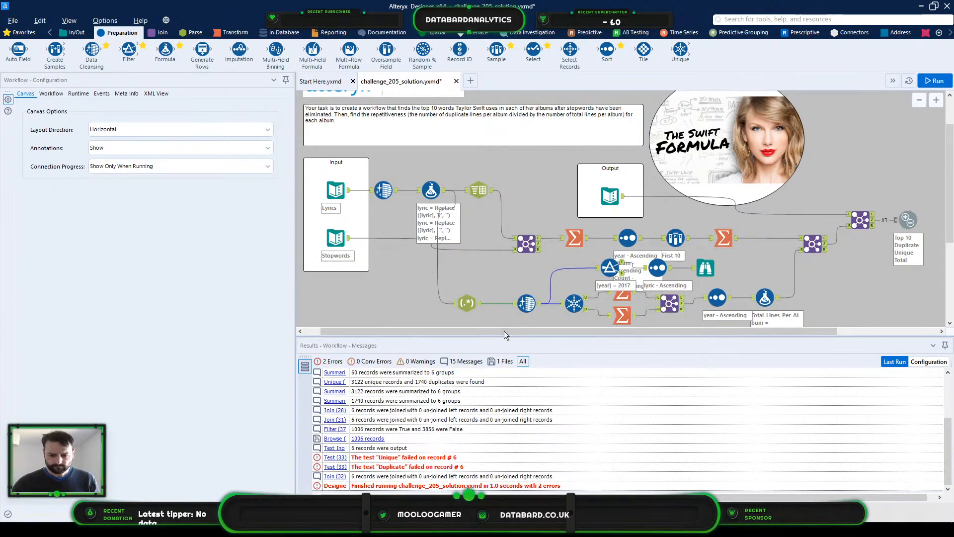
click(526, 304)
drag(525, 302, 518, 301)
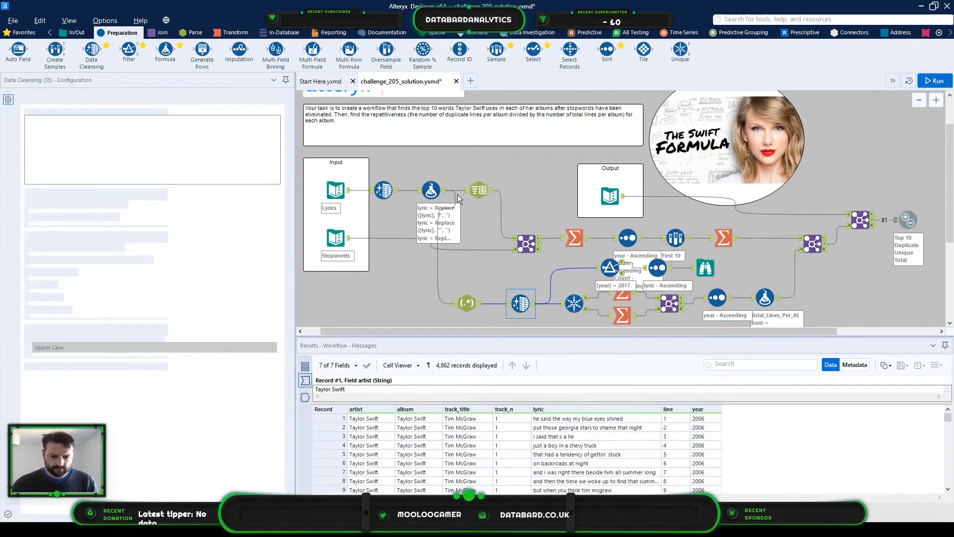
click(592, 240)
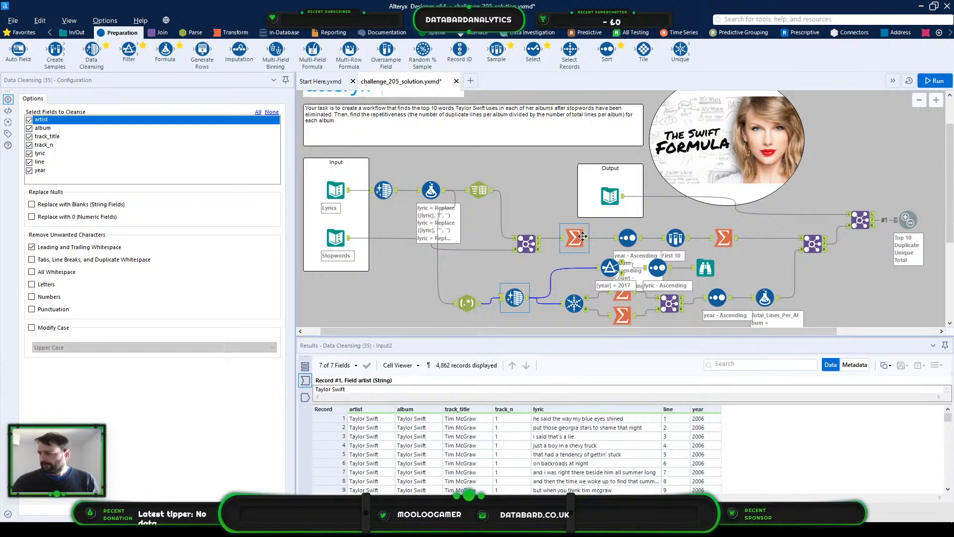
click(513, 300)
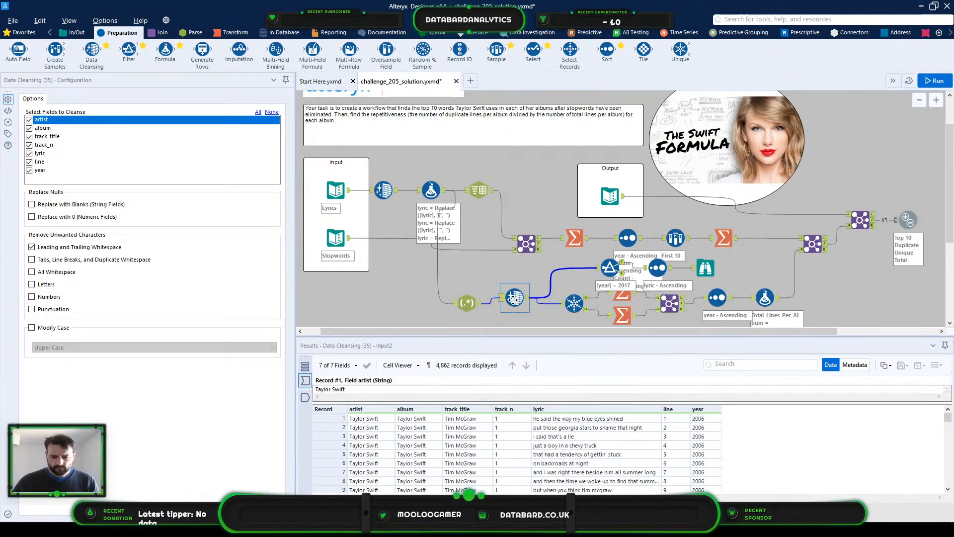
drag(514, 298, 513, 304)
drag(433, 281, 500, 310)
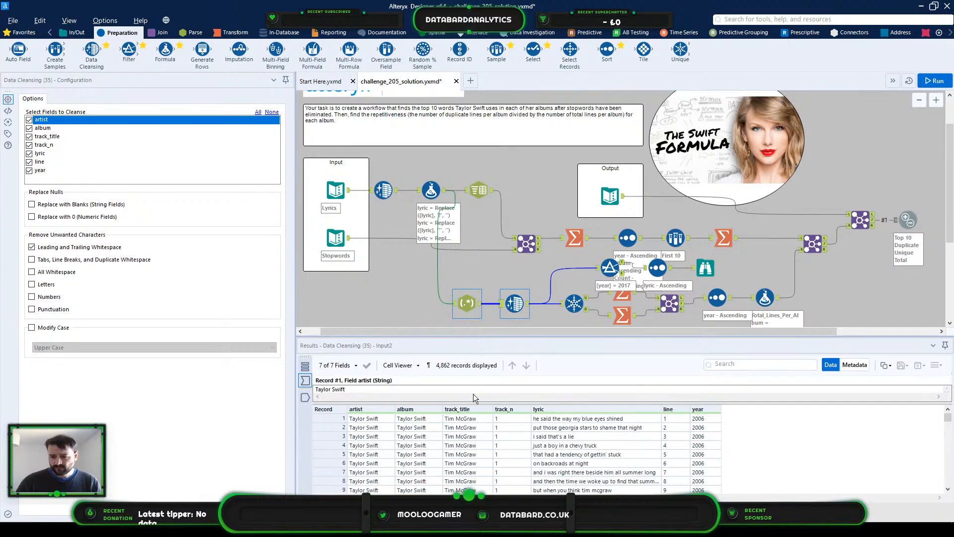
Step: Check the expected unique and duplicate line counts for the 2017 album in the Output data, and reopen the Data Cleansing settings
click(610, 196)
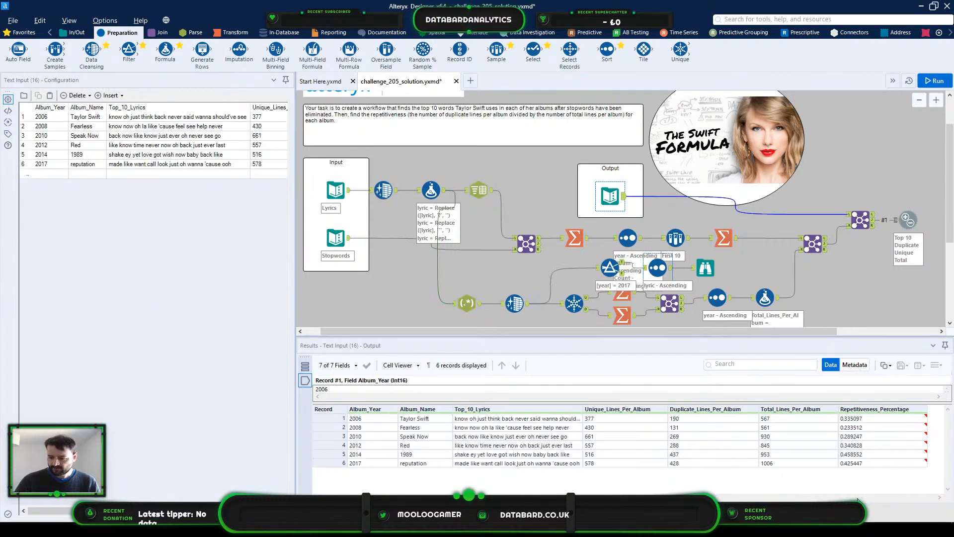
click(726, 466)
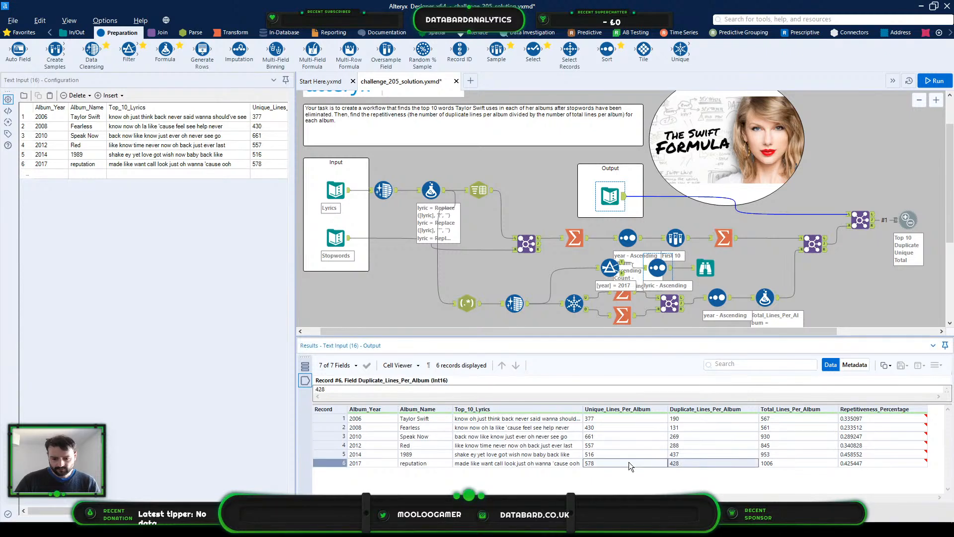
click(519, 297)
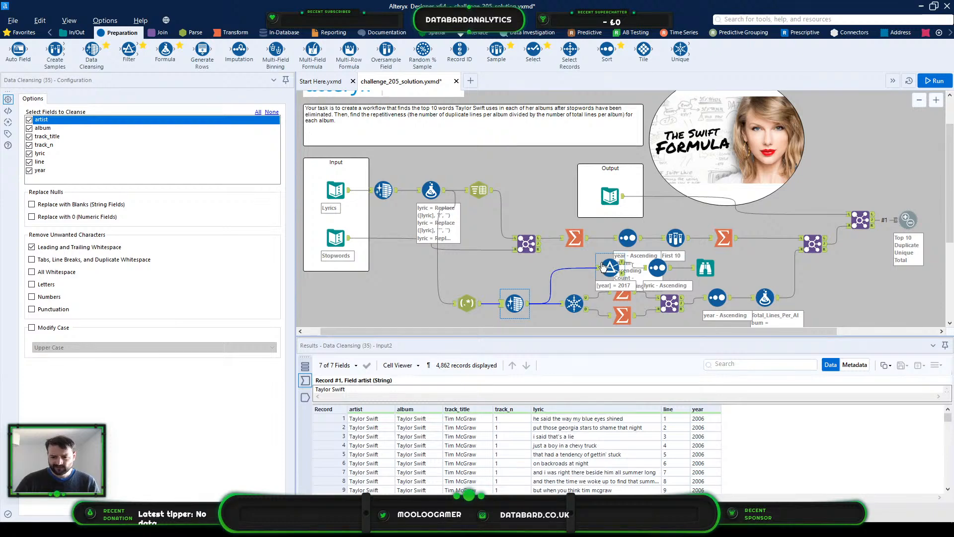
Step: Move the top-words branch, from the stopwords Join through the album Join, slightly up on the canvas
scroll(514, 441, down, 2)
scroll(517, 434, up, 2)
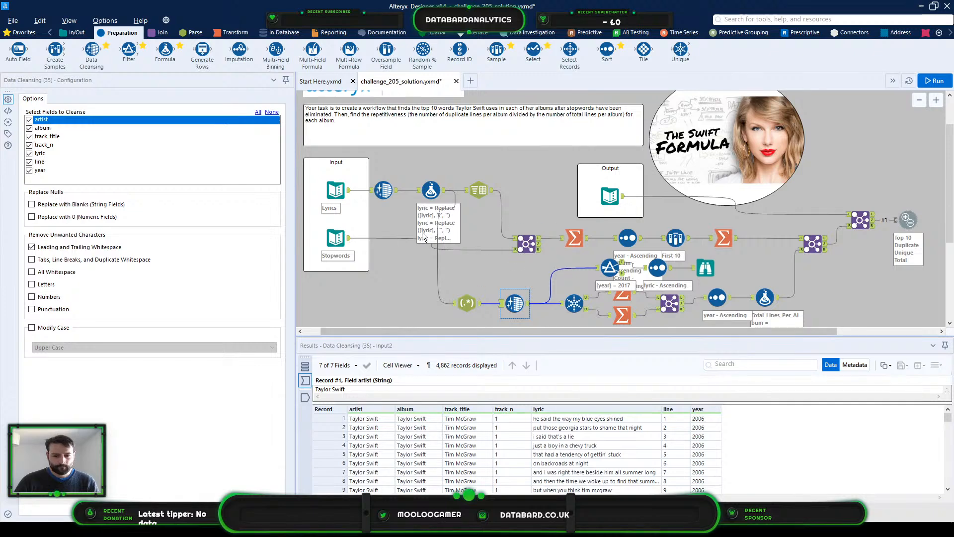
click(819, 243)
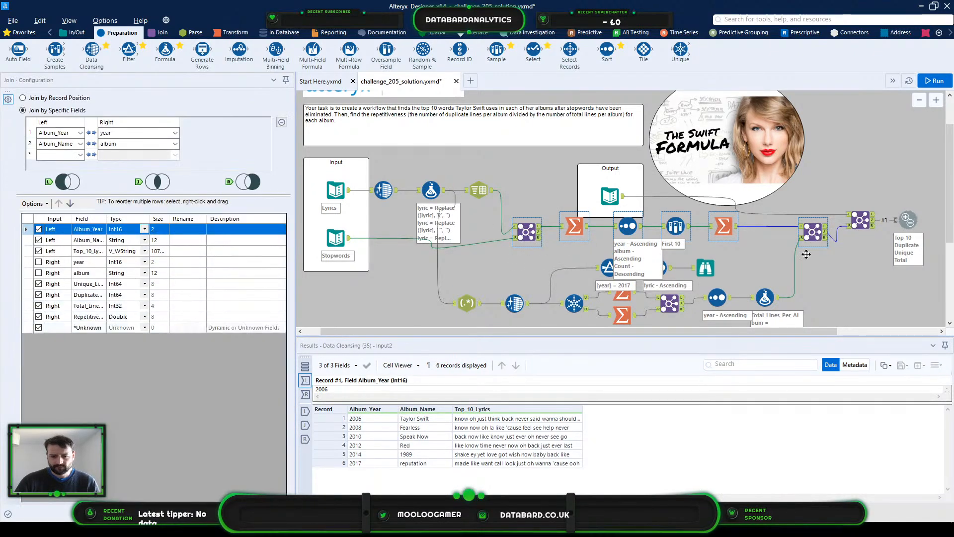
click(516, 305)
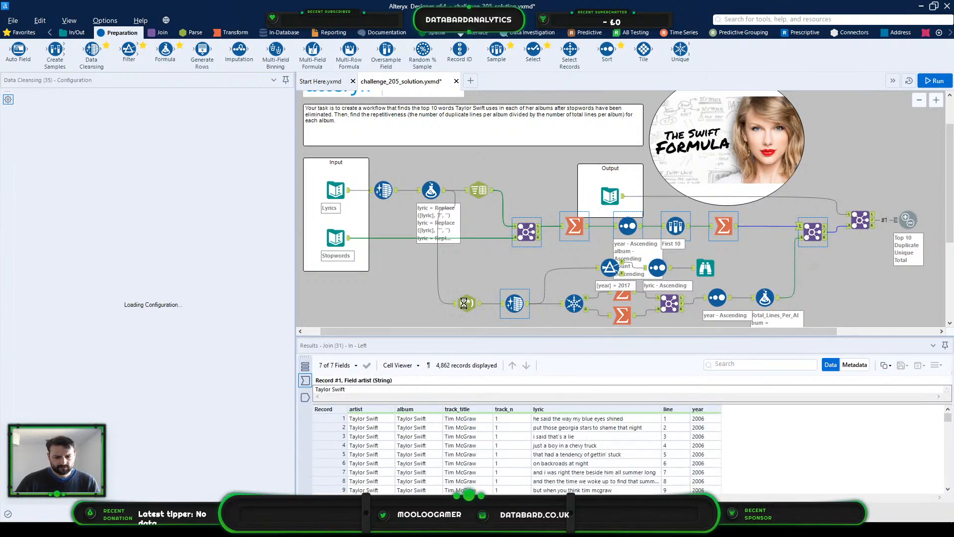
Step: Expand the lyric Replace expressions in the Formula tool to review which characters are stripped
click(431, 191)
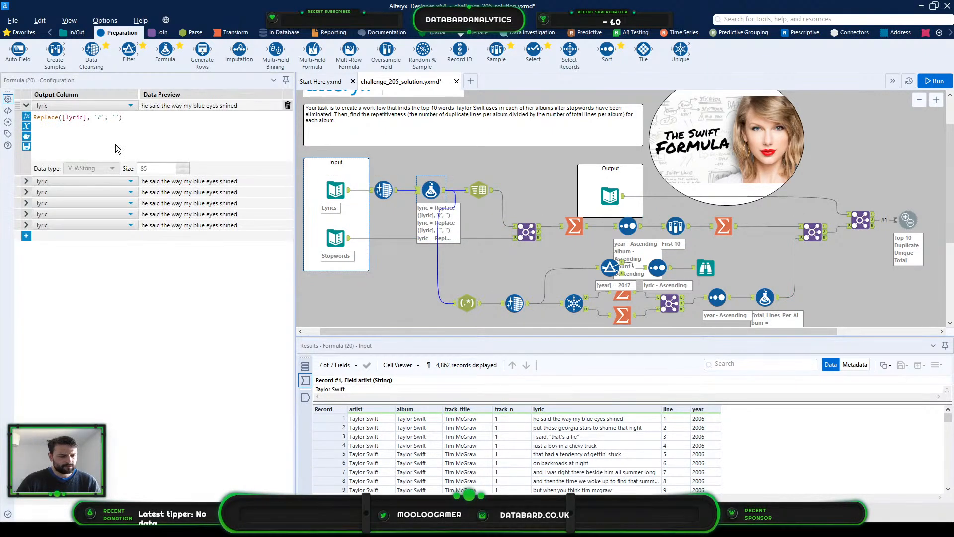
click(26, 181)
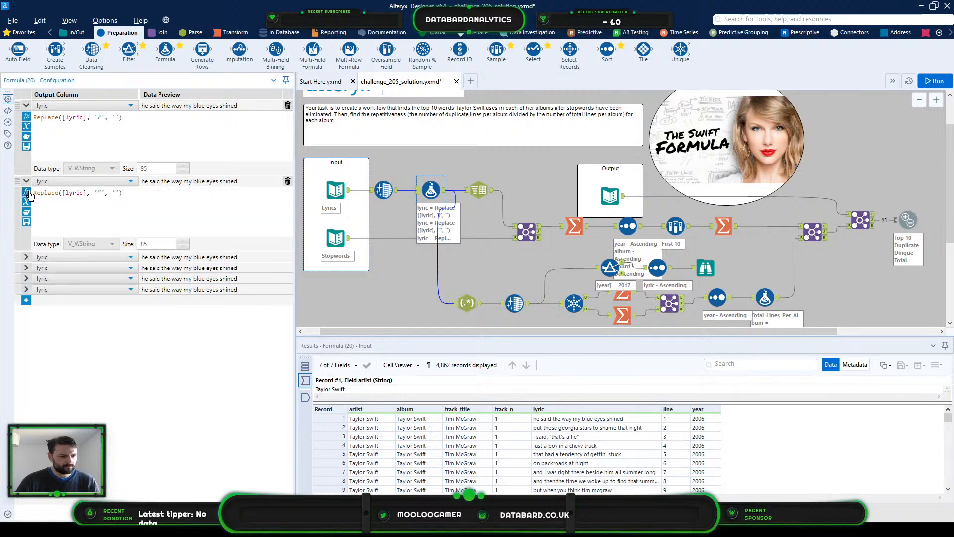
click(26, 257)
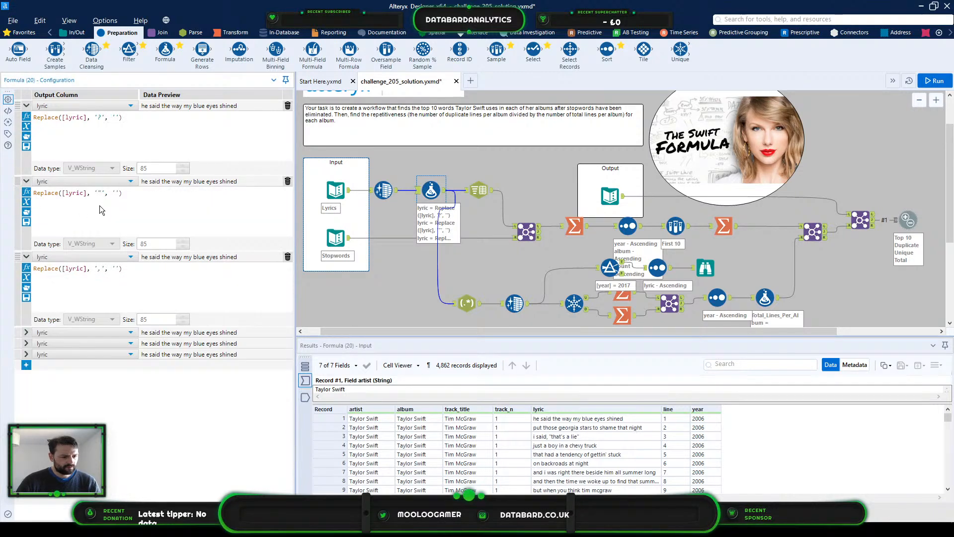
click(26, 332)
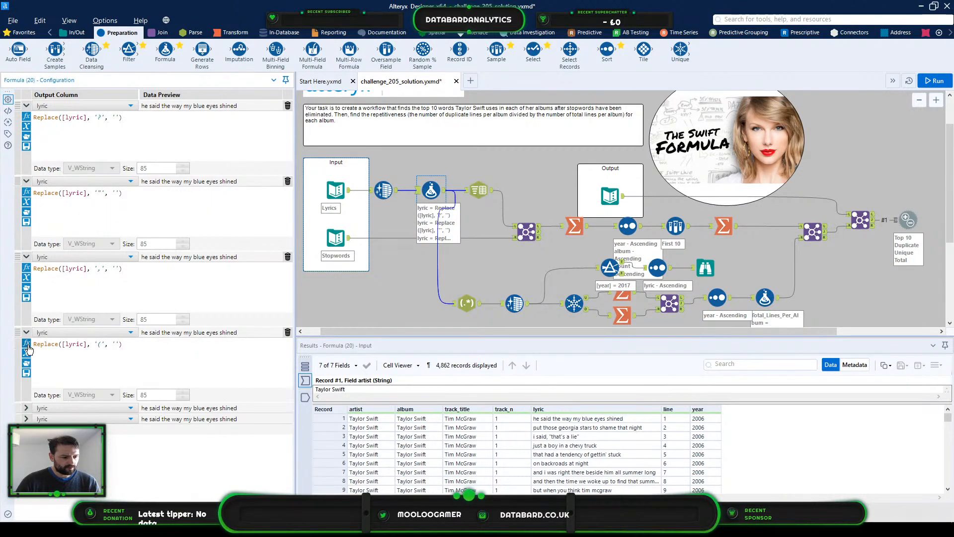
click(26, 409)
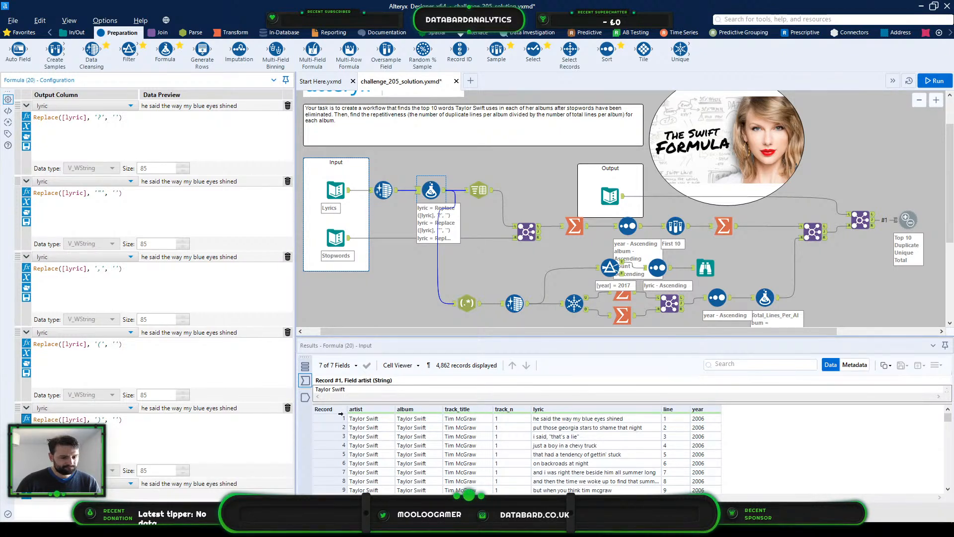
Step: Review the RegEx tool's punctuation expression and scan the lyric lines coming into it
click(466, 303)
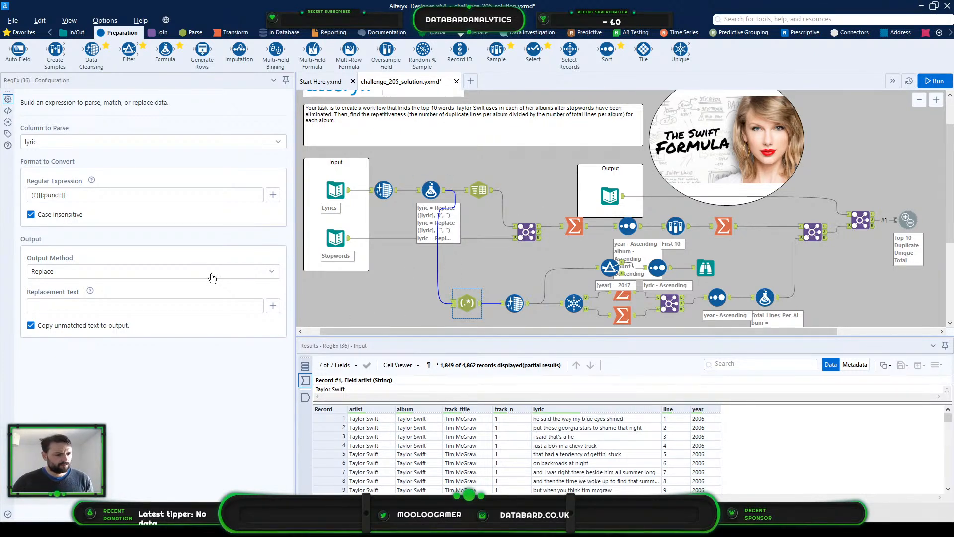
click(33, 194)
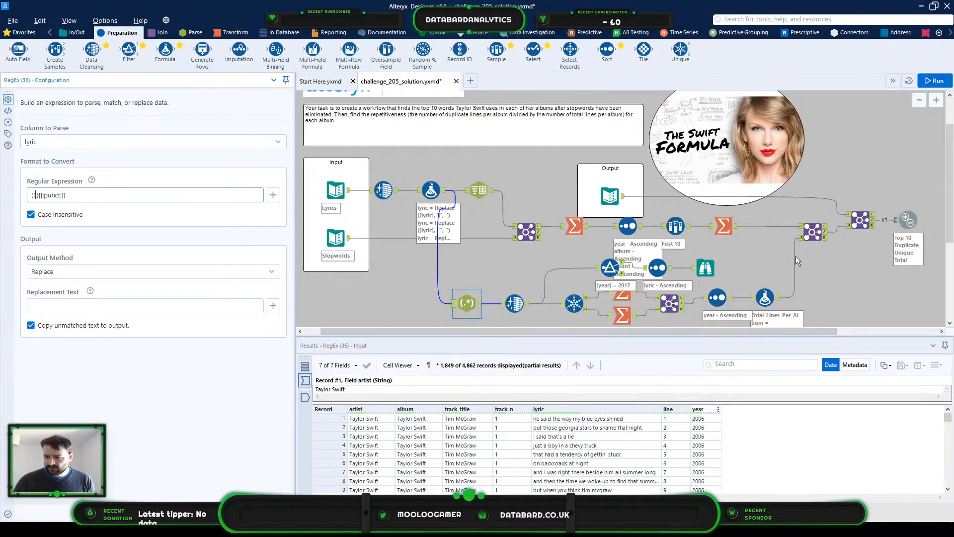
scroll(656, 429, down, 5)
scroll(663, 422, down, 20)
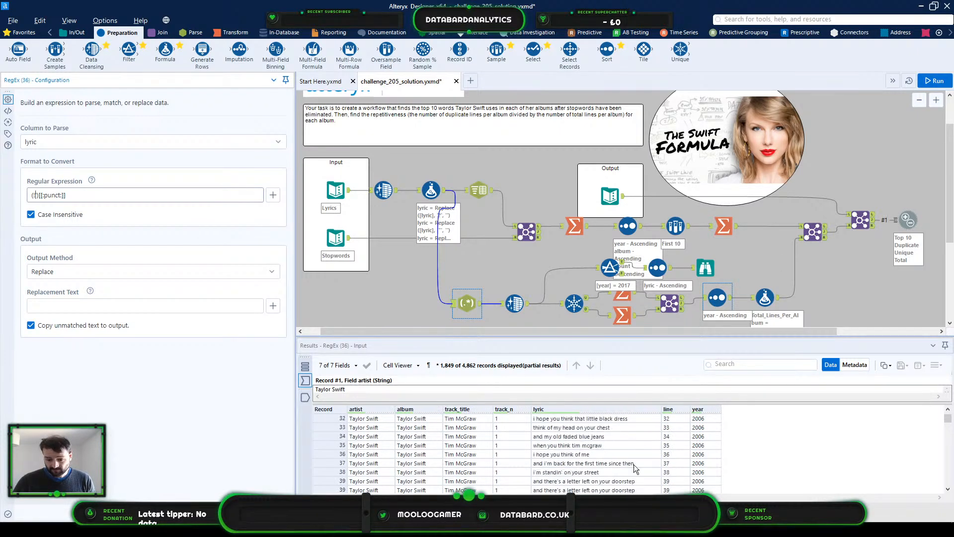
scroll(644, 462, down, 4)
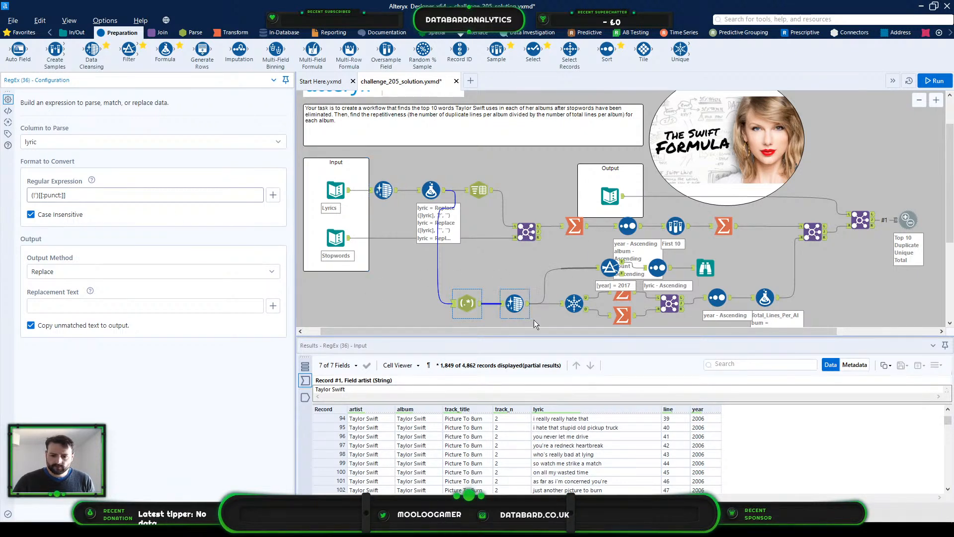
Step: Run the workflow with the Data Cleansing tool restored and open the unique records from the Unique tool
click(577, 301)
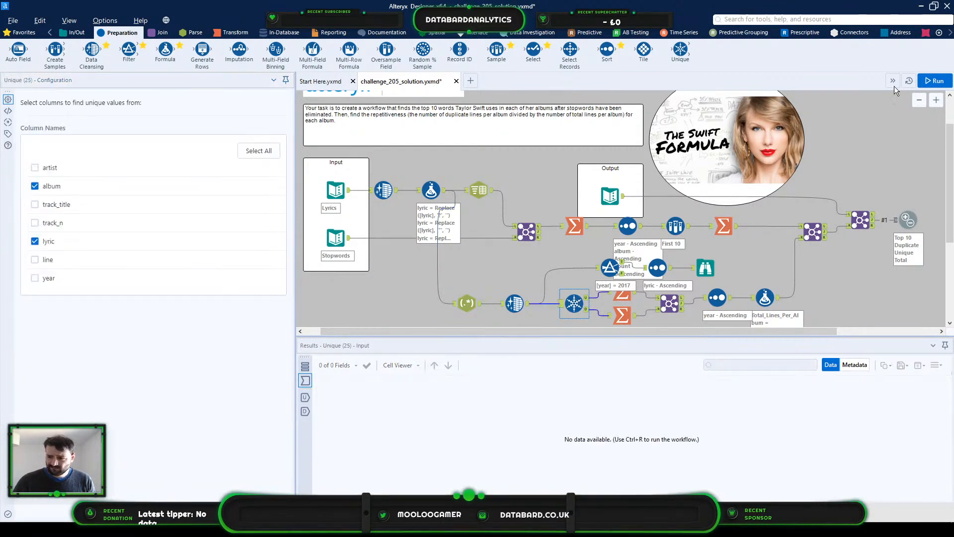
click(925, 81)
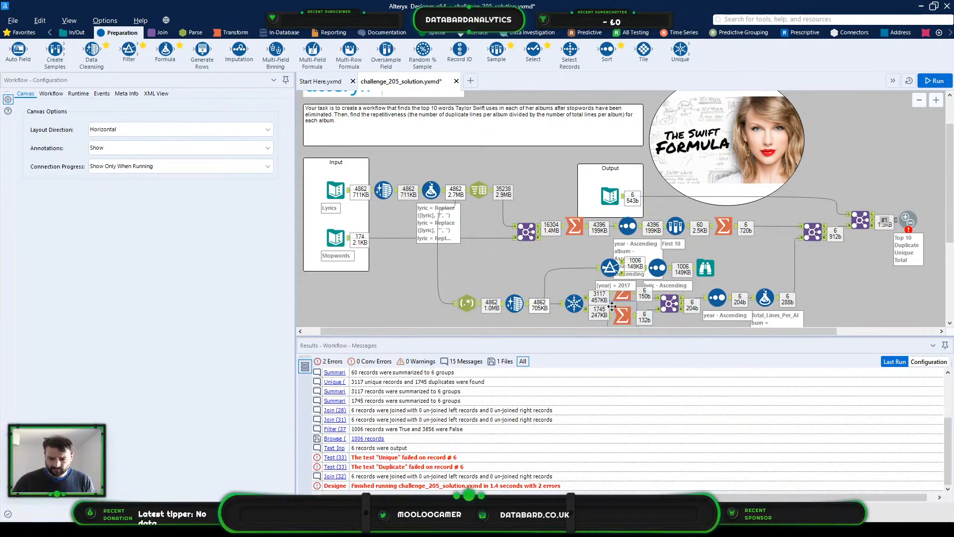
click(574, 303)
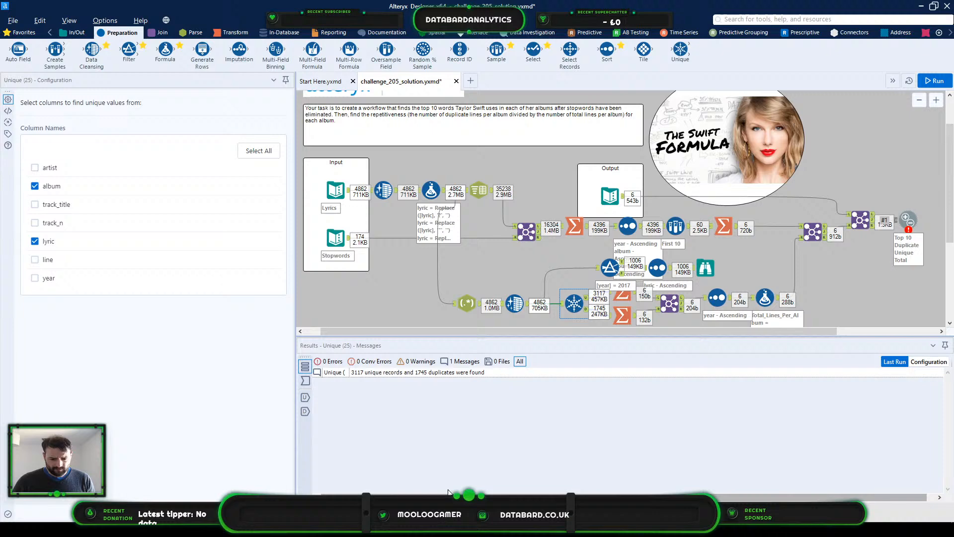
click(305, 397)
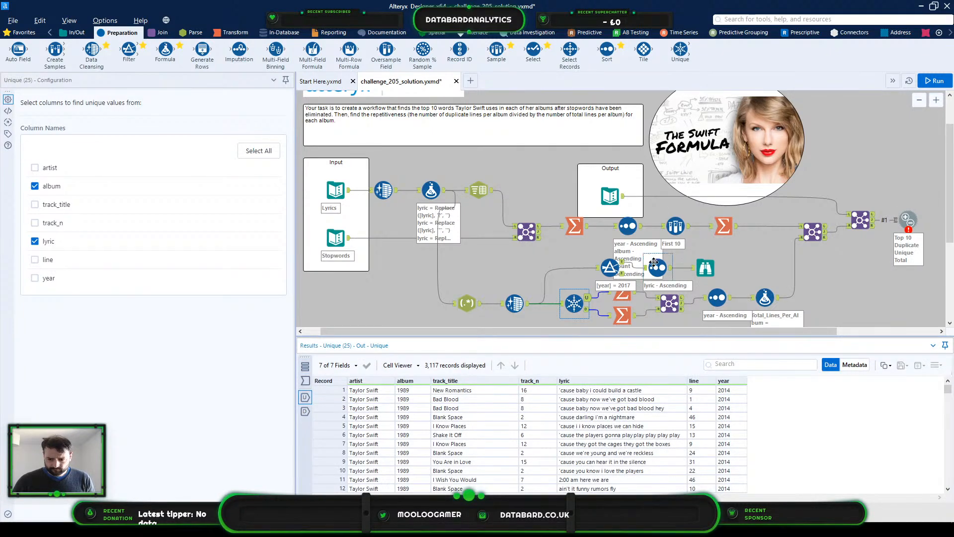
Step: Examine the first sorted 2017 lyric lines in the Browse tool, including the full text of the second record, for leftover characters
click(708, 267)
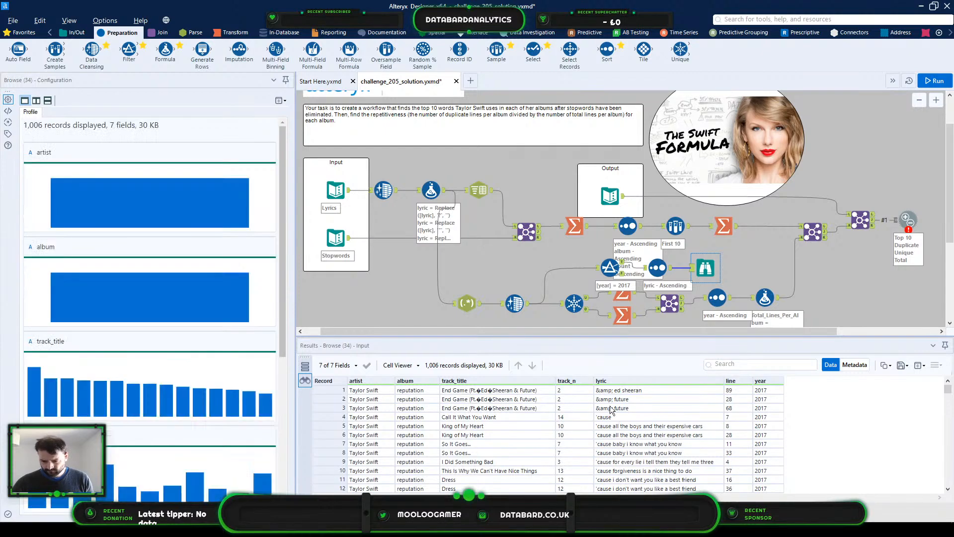
scroll(619, 405, down, 1)
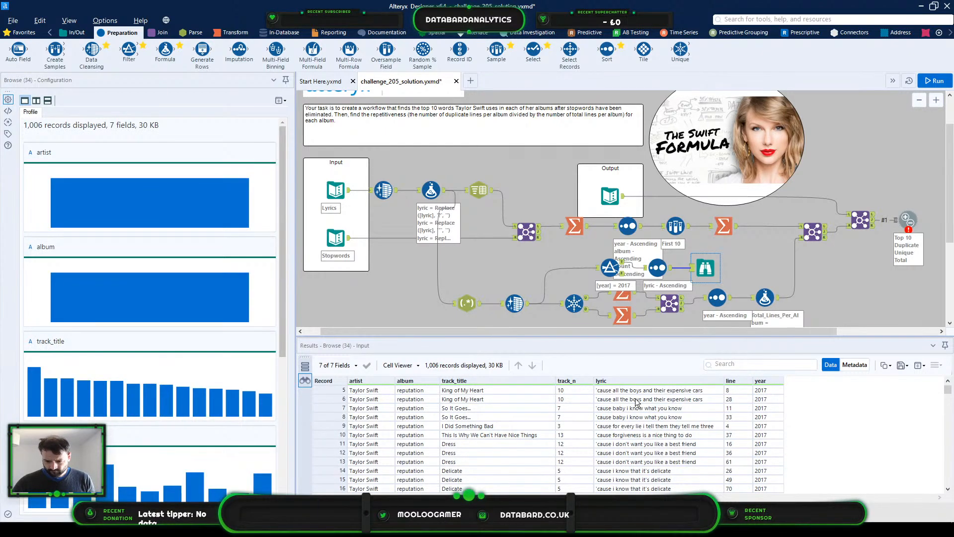
scroll(635, 402, down, 6)
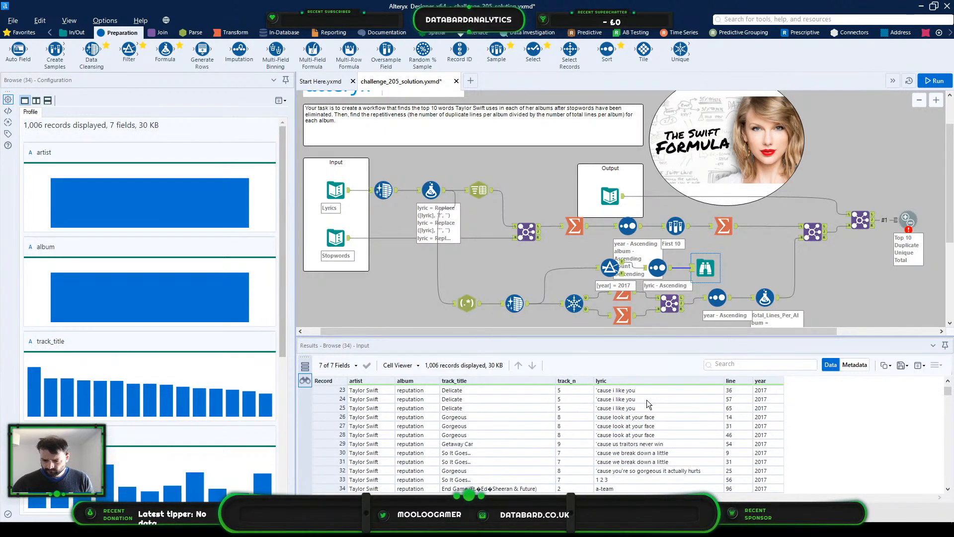
scroll(645, 434, up, 6)
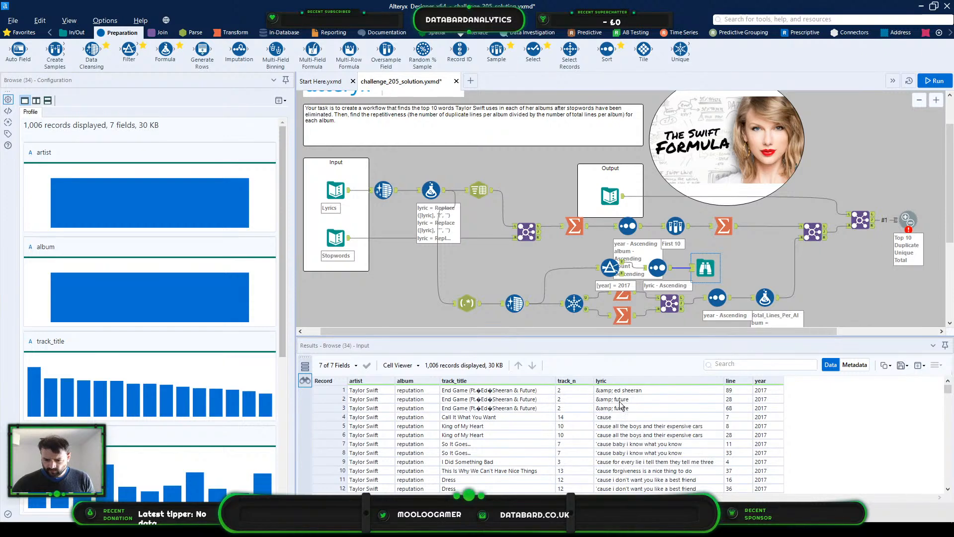
click(615, 399)
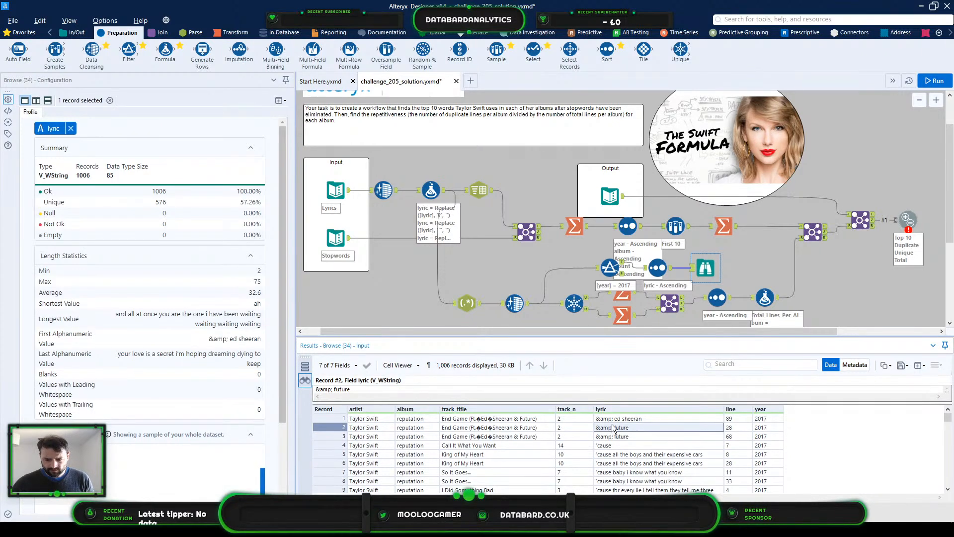
click(332, 390)
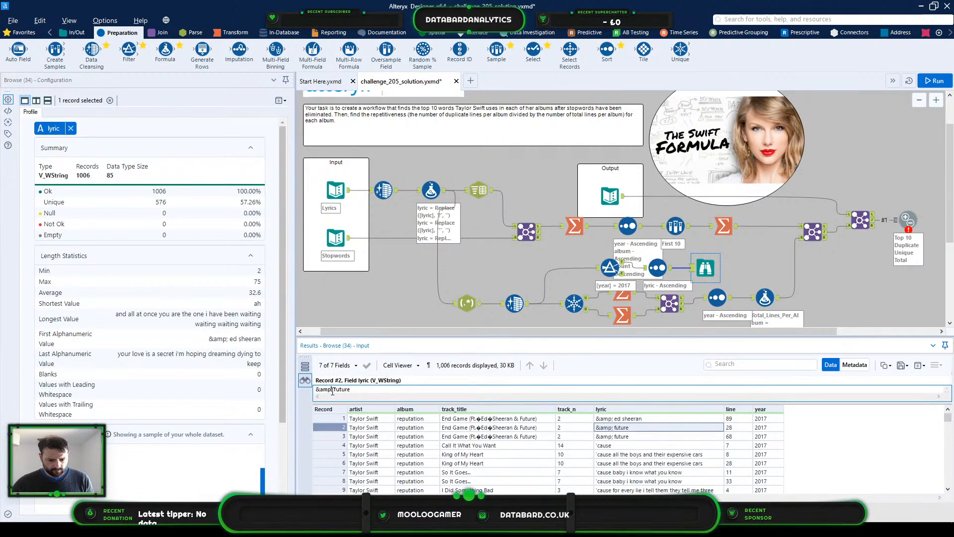
Step: Scan the sorted 2017 lyric lines in the Browse tool for near-duplicate lines and leftover punctuation
scroll(702, 458, down, 7)
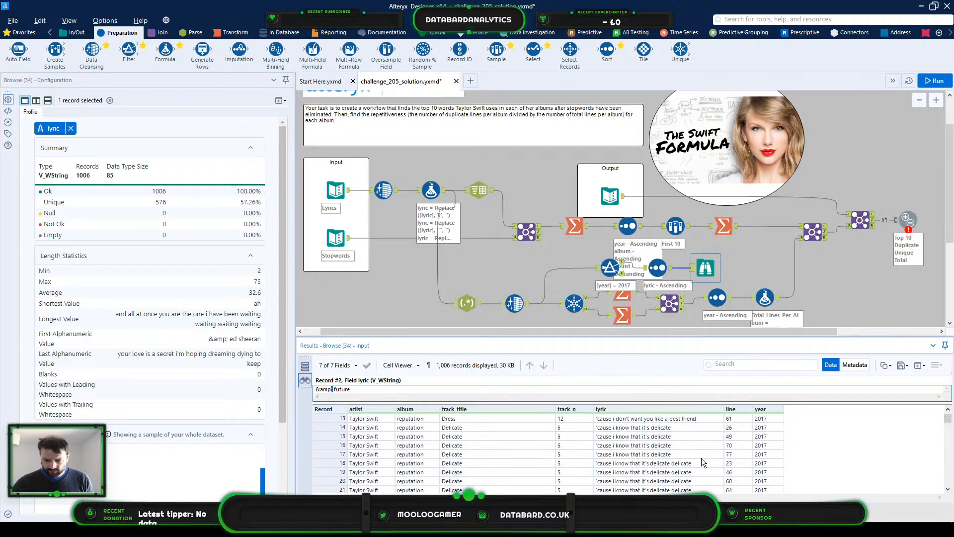
scroll(699, 457, down, 2)
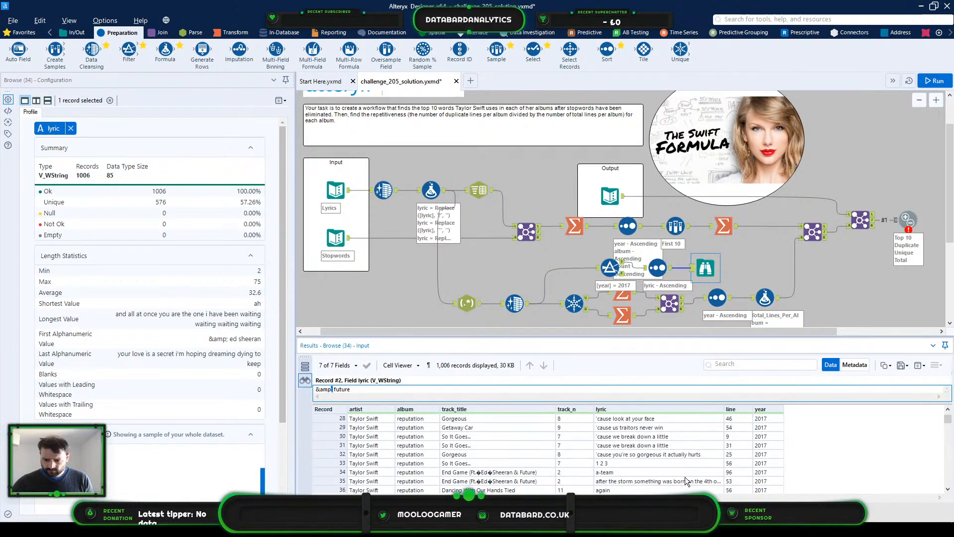
click(599, 481)
scroll(625, 465, down, 4)
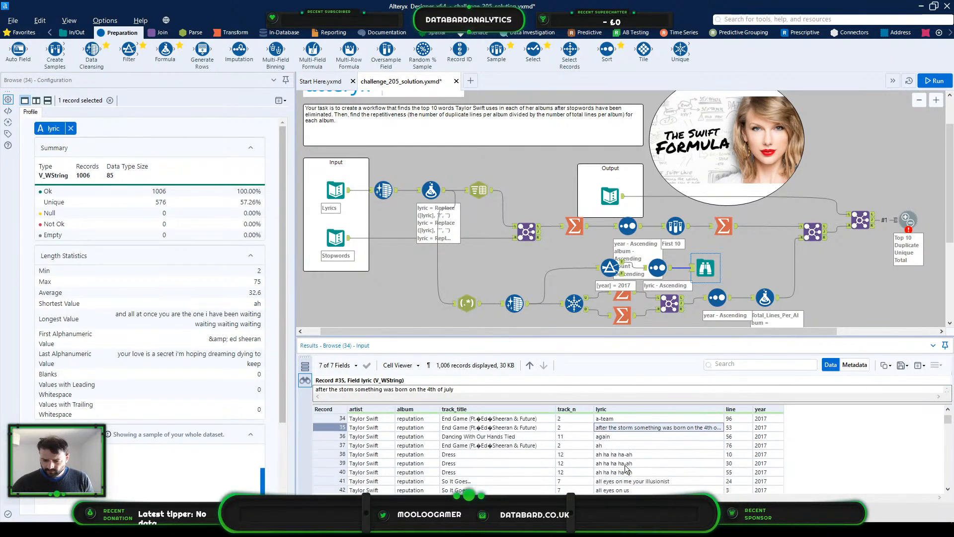
scroll(648, 471, down, 6)
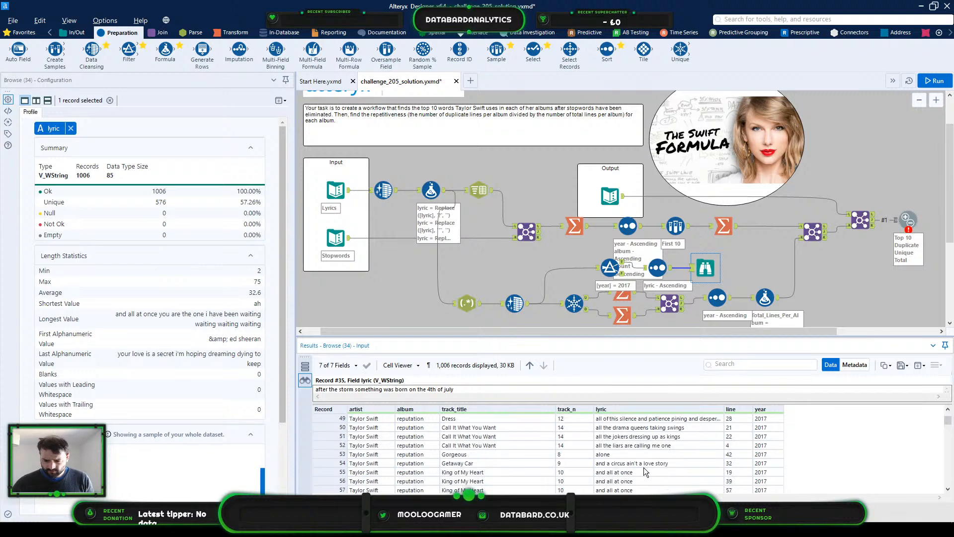
scroll(645, 471, down, 7)
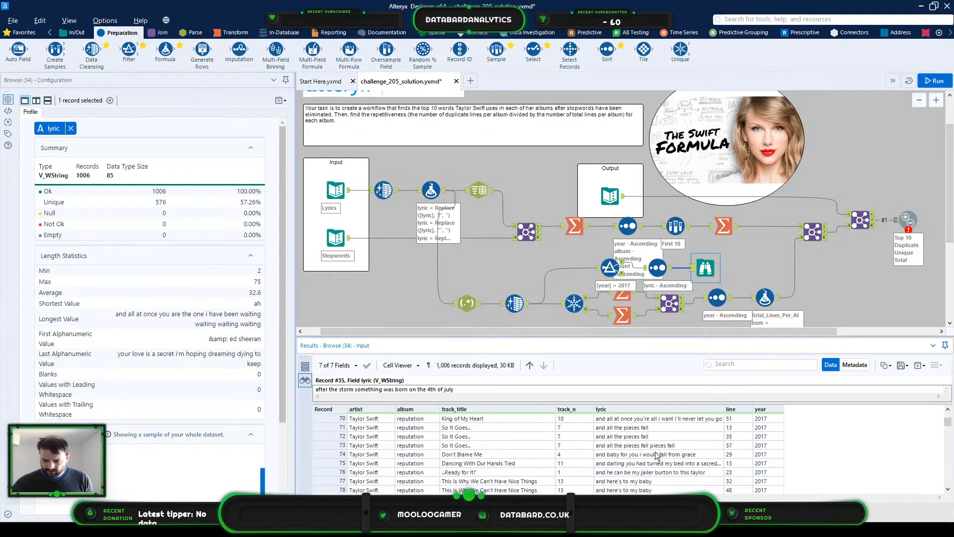
scroll(685, 462, down, 2)
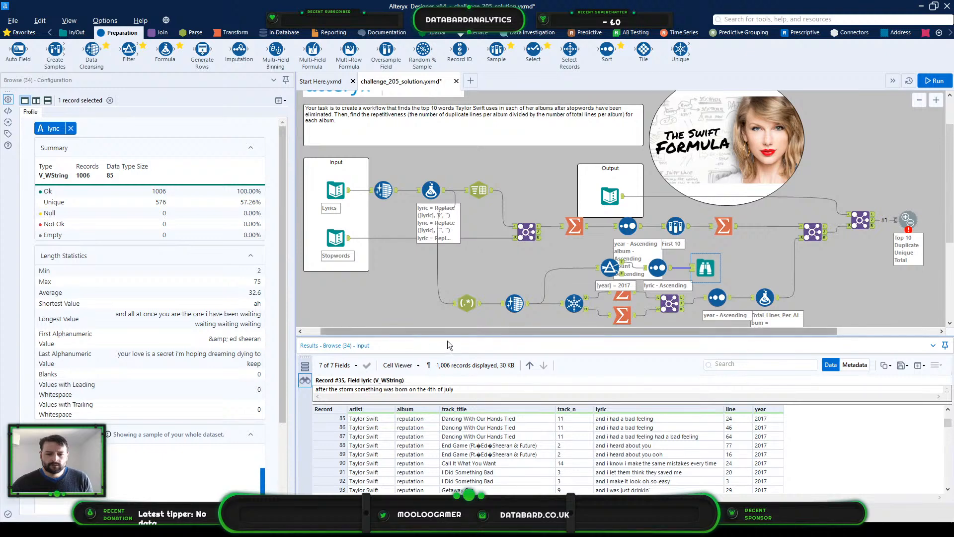
Step: Check the Stopwords input, replace the Formula-to-RegEx connection with one from the stopword Join's J output, and run the workflow
click(336, 238)
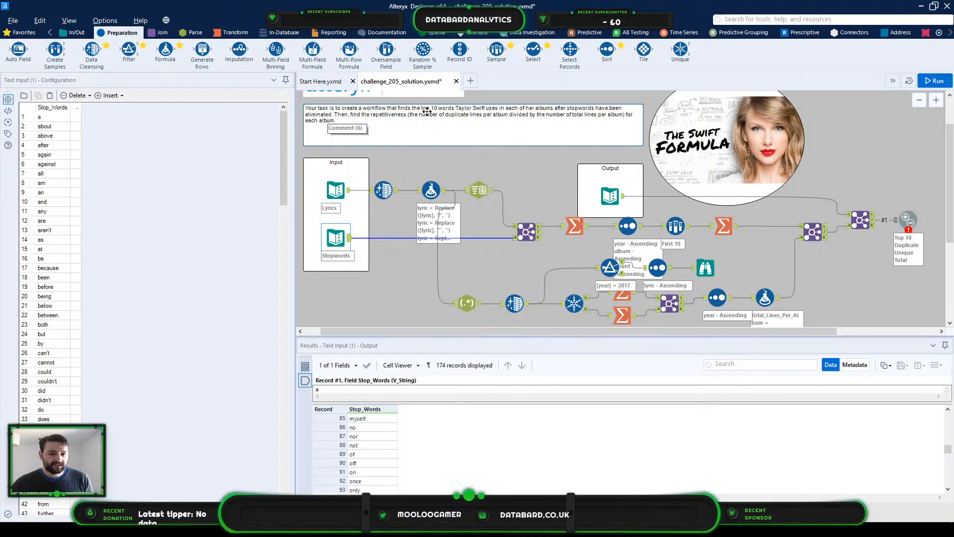
click(440, 279)
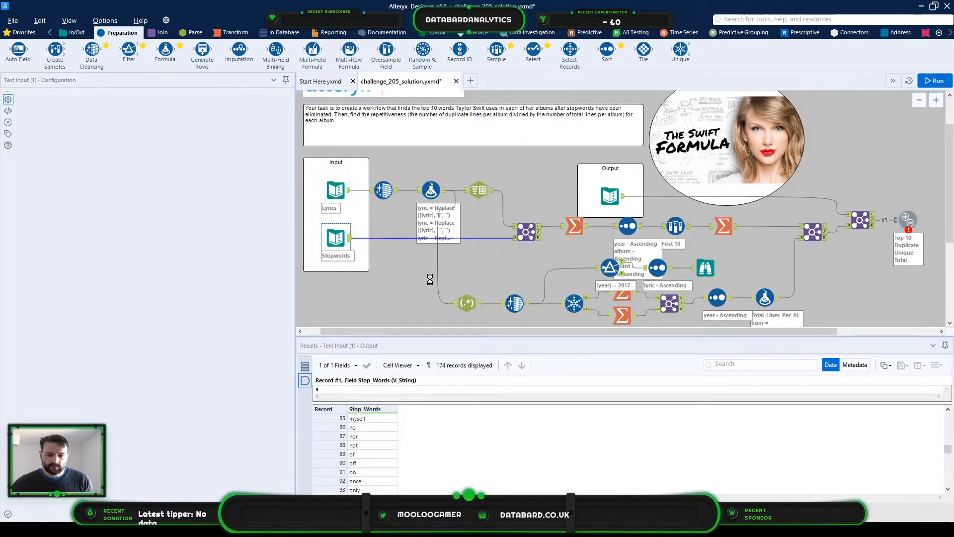
click(439, 268)
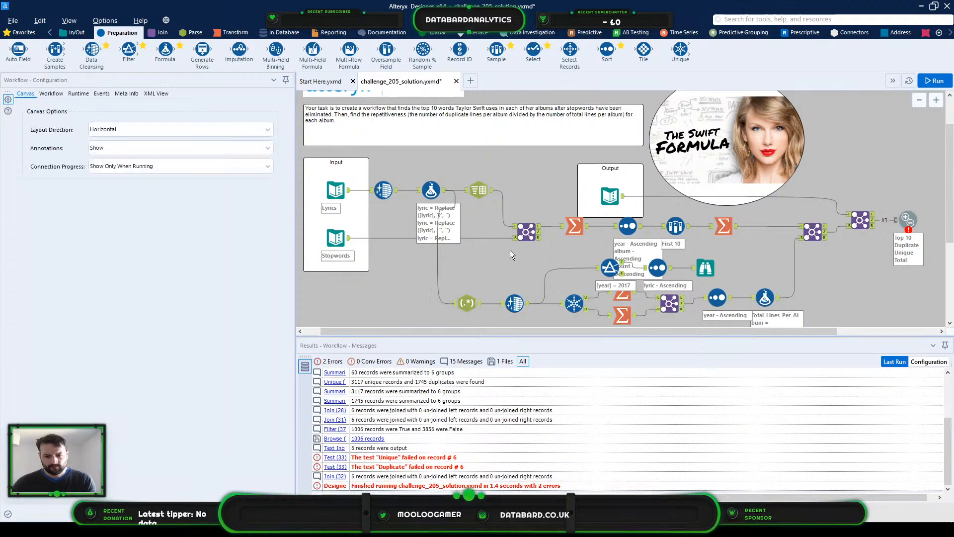
click(439, 258)
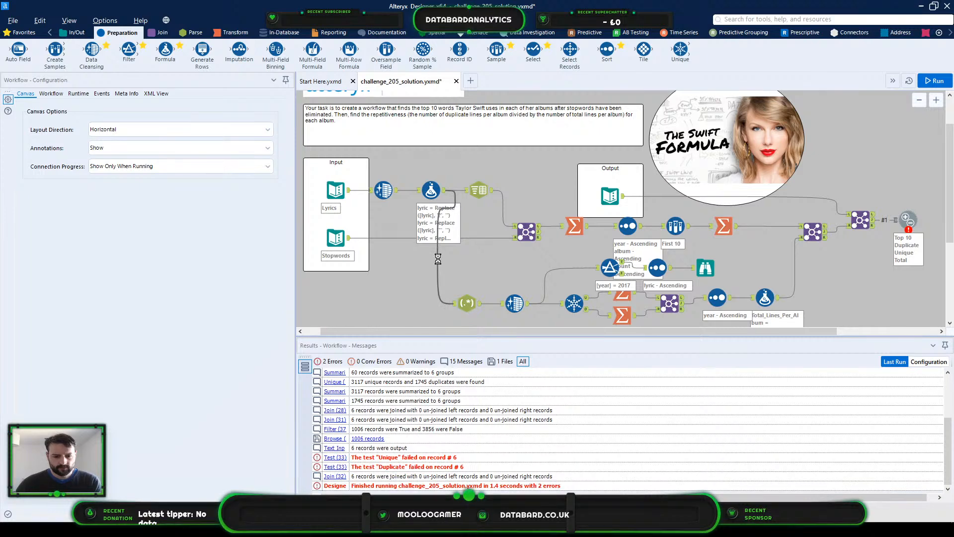
key(Delete)
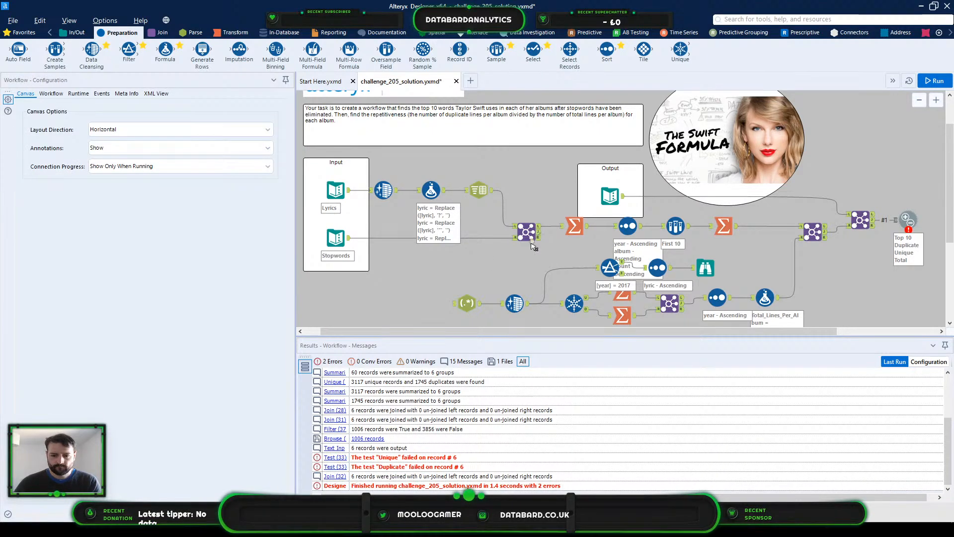
drag(533, 247, 461, 312)
key(ctrl+r)
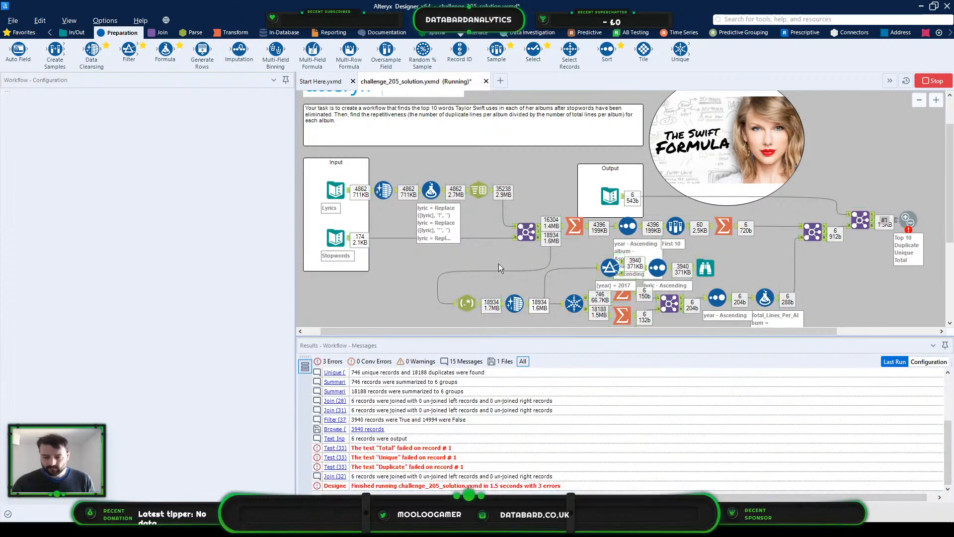
Step: Feed the RegEx tool from the stopword Join's L output instead of its J output and rerun the workflow
click(548, 259)
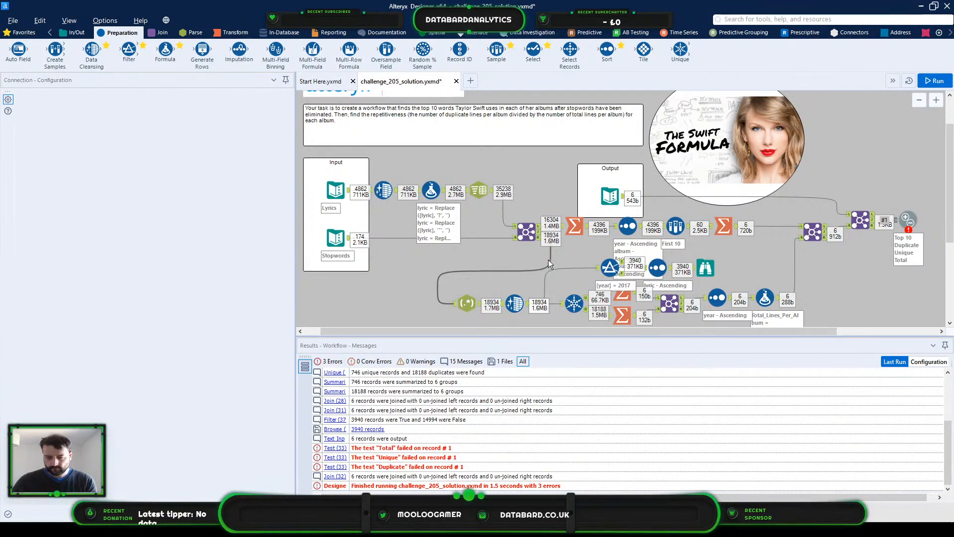
key(Delete)
drag(539, 237, 456, 303)
key(ctrl+r)
Step: Compare the expected and calculated unique, duplicate and total line counts per album in the Test tool's input data
click(608, 189)
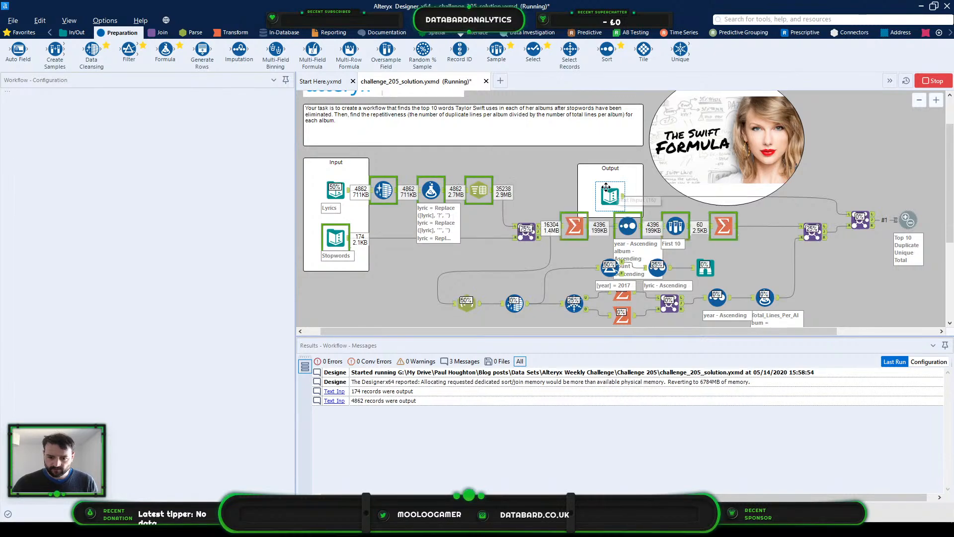
click(908, 221)
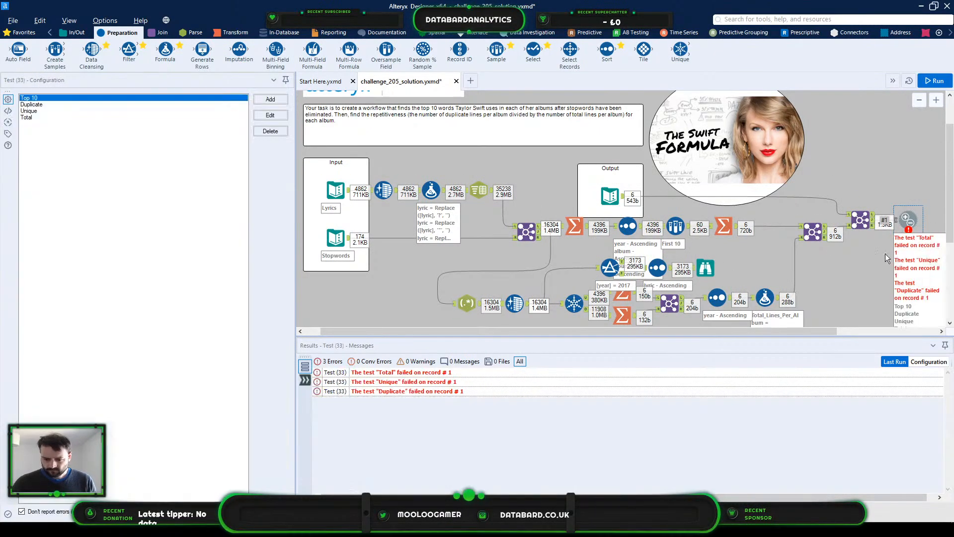
click(304, 380)
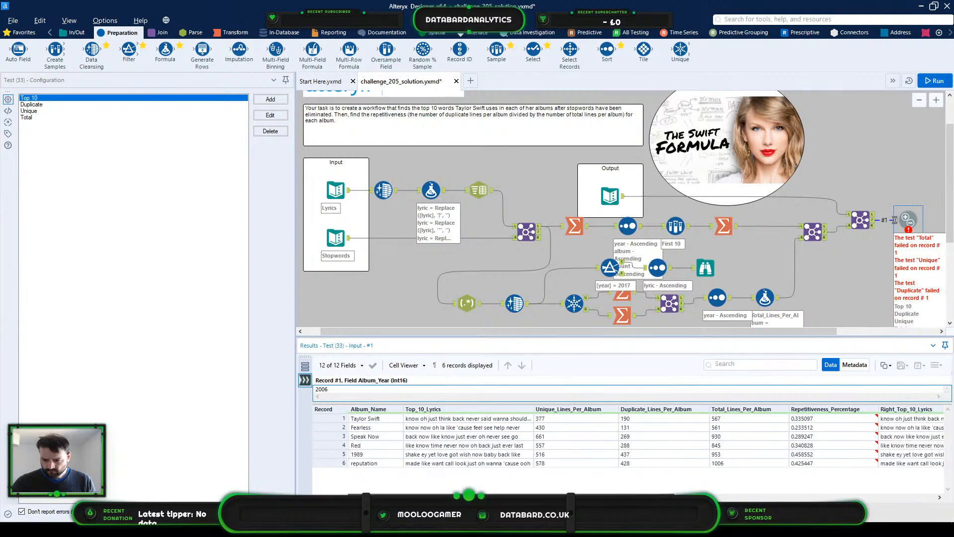
scroll(628, 438, right, 5)
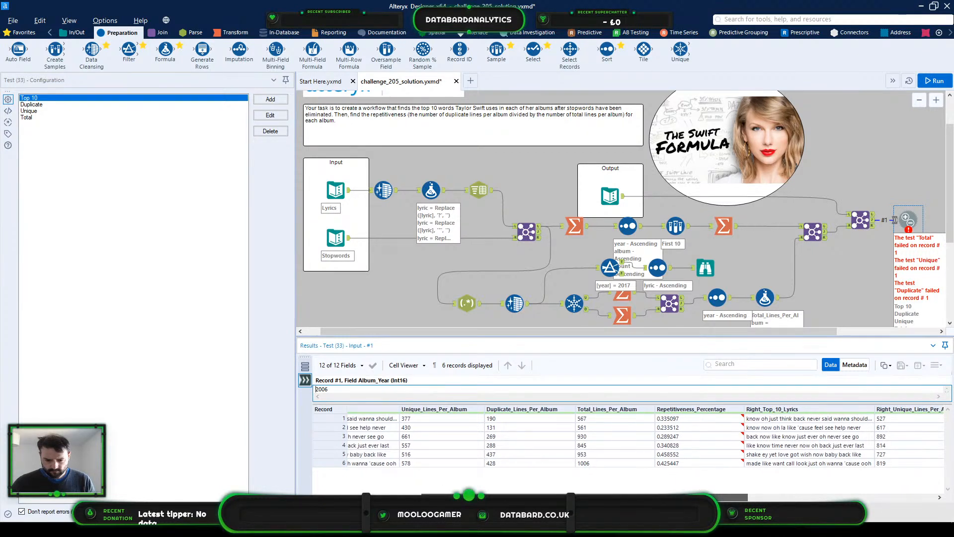
click(458, 422)
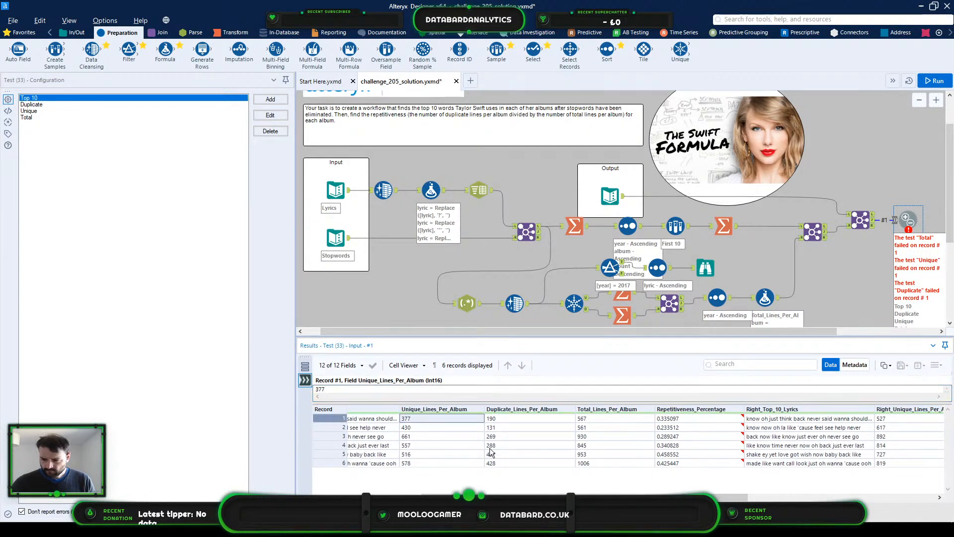
drag(609, 498, 592, 497)
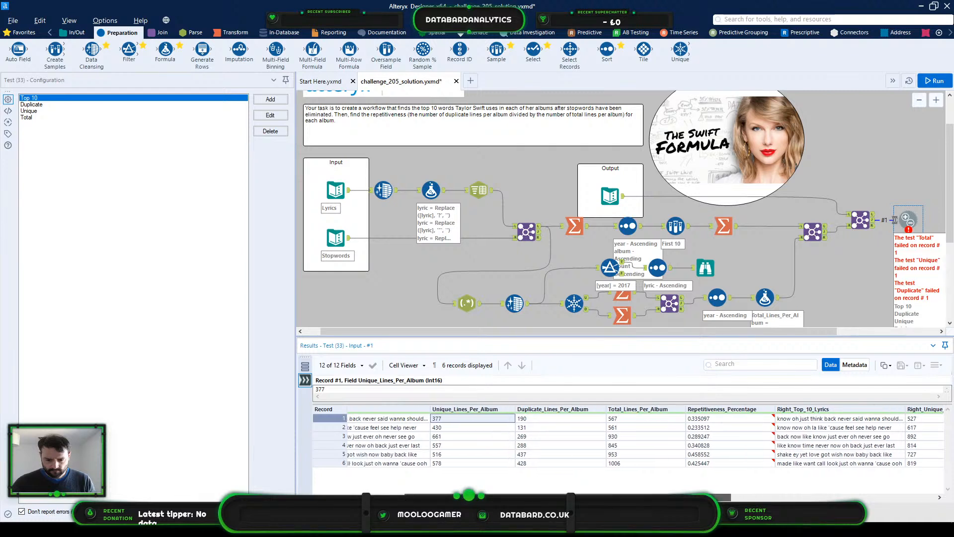
mouse_move(467, 497)
mouse_down()
mouse_move(382, 493)
mouse_move(468, 493)
mouse_up()
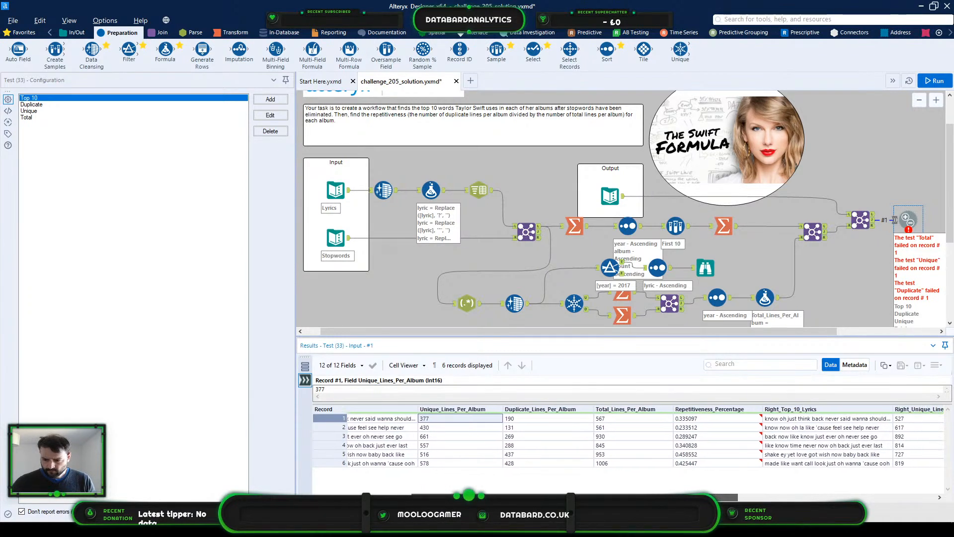
click(920, 419)
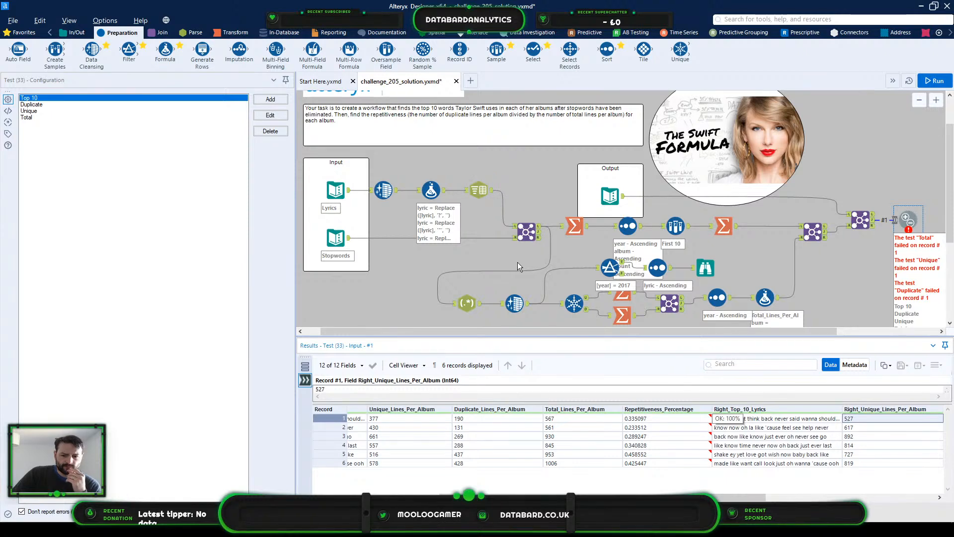
Step: Remove the stopword Join's connection to the RegEx tool and reconnect the Formula tool's output to it
click(528, 271)
click(529, 271)
key(Delete)
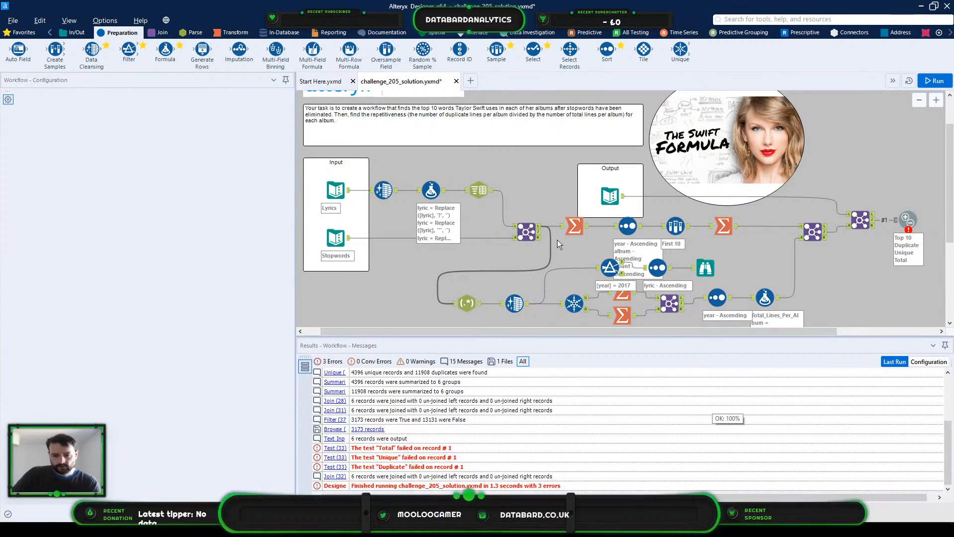
drag(445, 190, 465, 307)
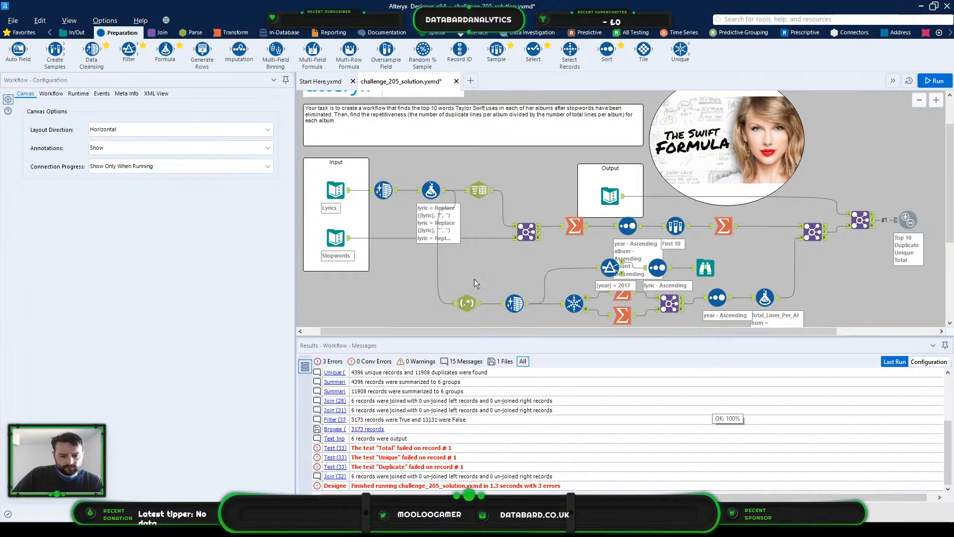
Step: Inspect the lyric words entering the Summarize tool after the stopword Join, checking the blank and &amp; rows for 2014 and 2017
click(424, 186)
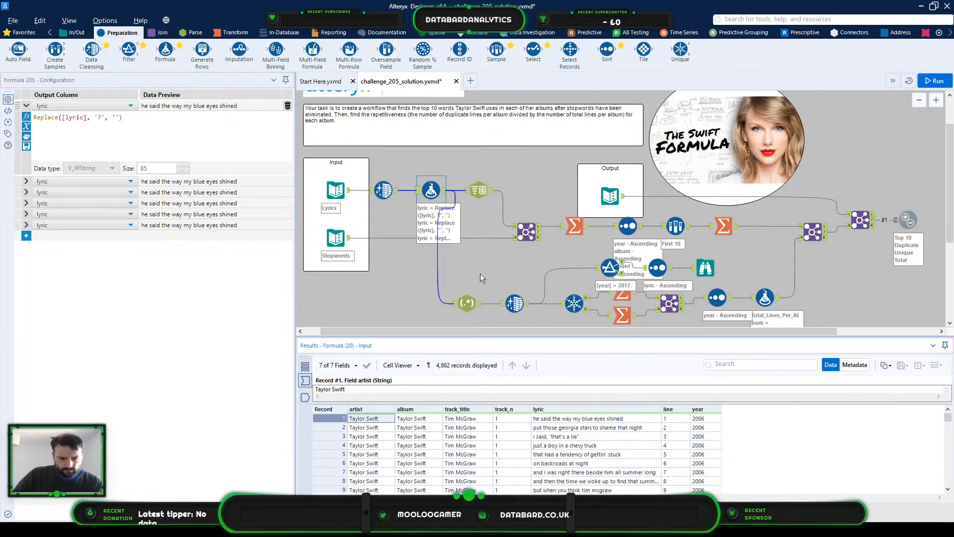
click(571, 228)
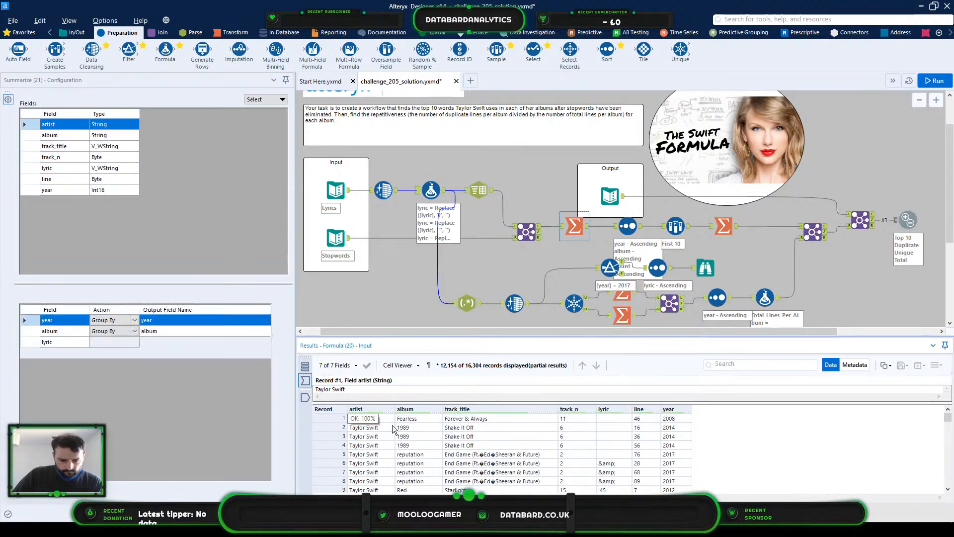
click(392, 427)
click(414, 429)
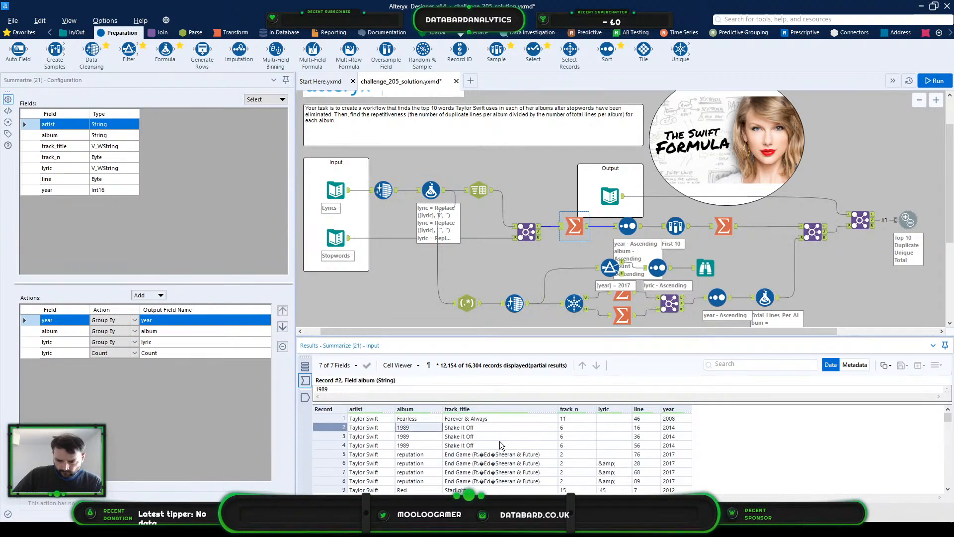
drag(681, 429, 683, 448)
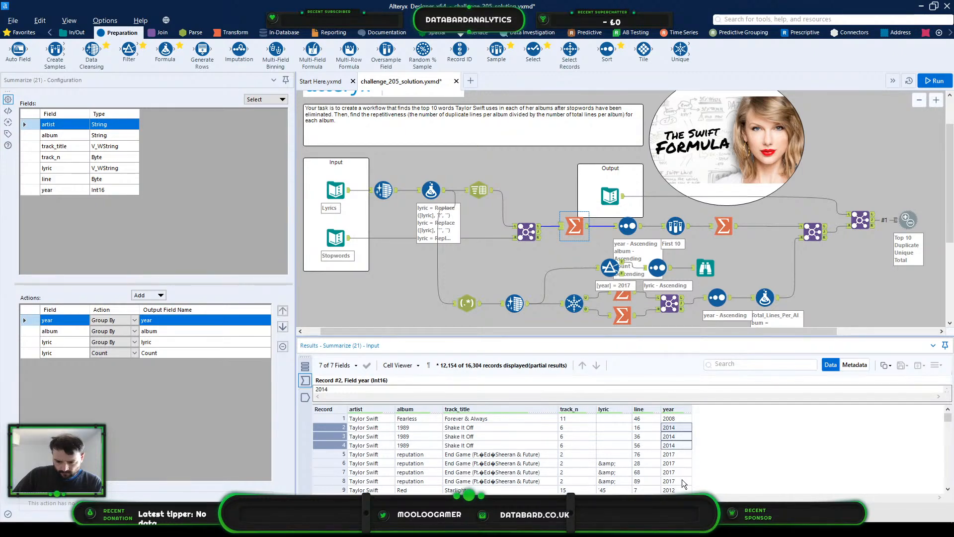
scroll(682, 479, down, 1)
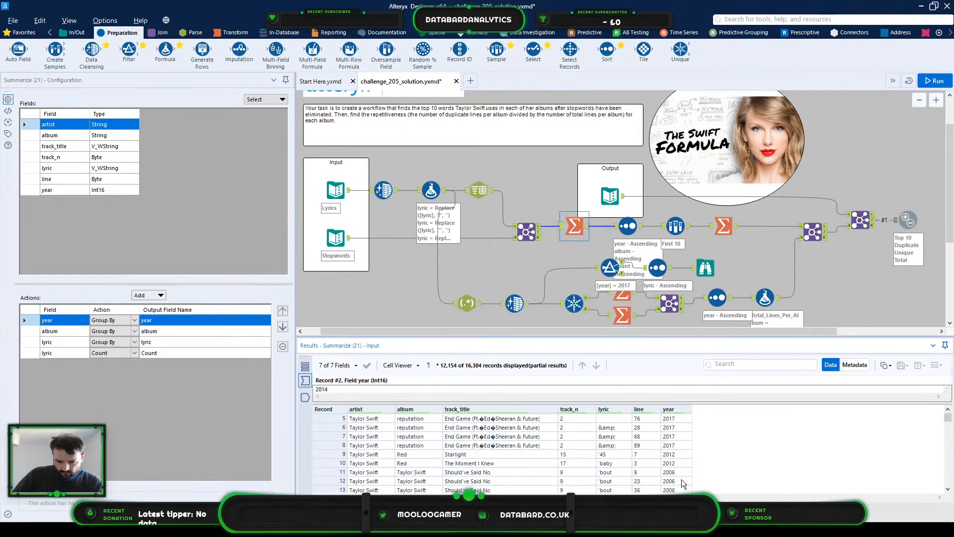
click(235, 36)
drag(166, 50, 416, 295)
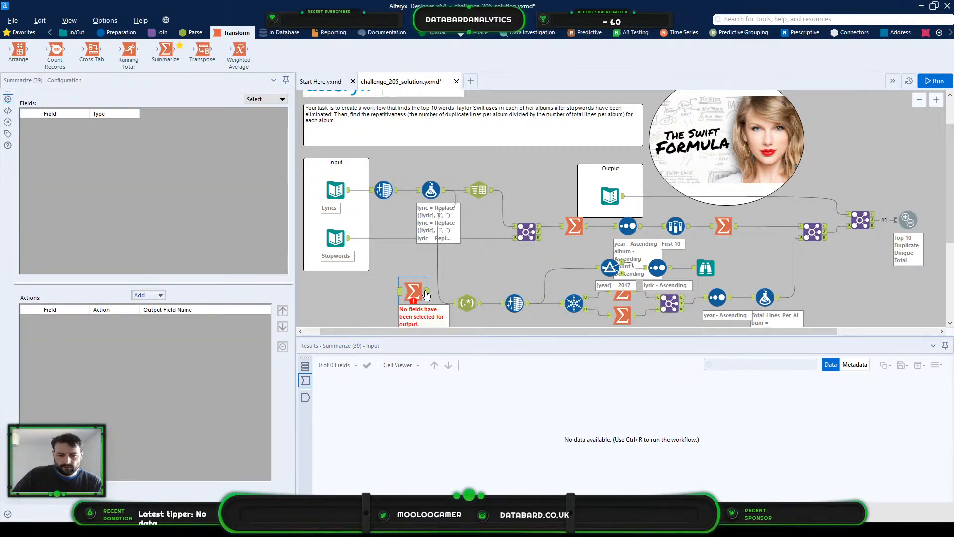
click(476, 256)
click(613, 188)
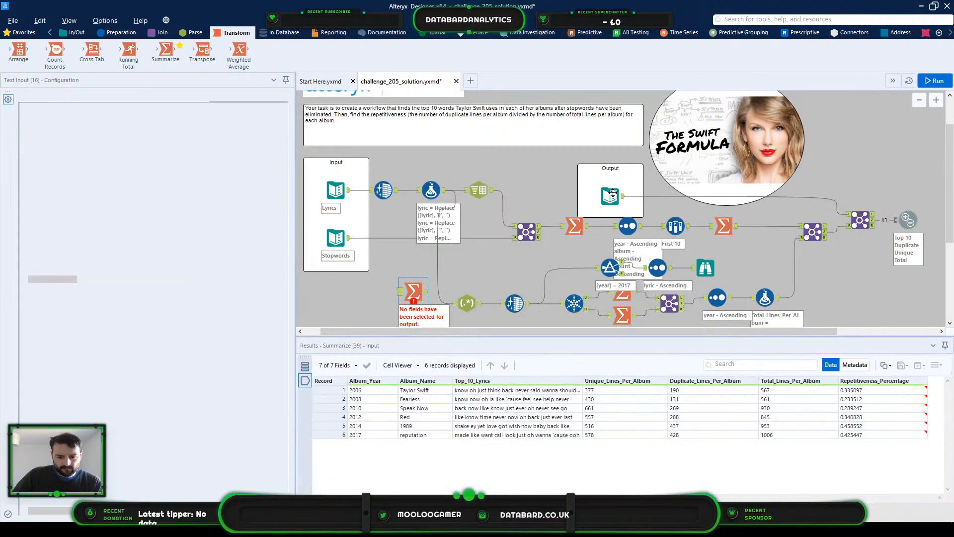
key(ctrl+z)
Step: Review the expected results album by album in the Output text input, from 2017 back to 2006
click(433, 388)
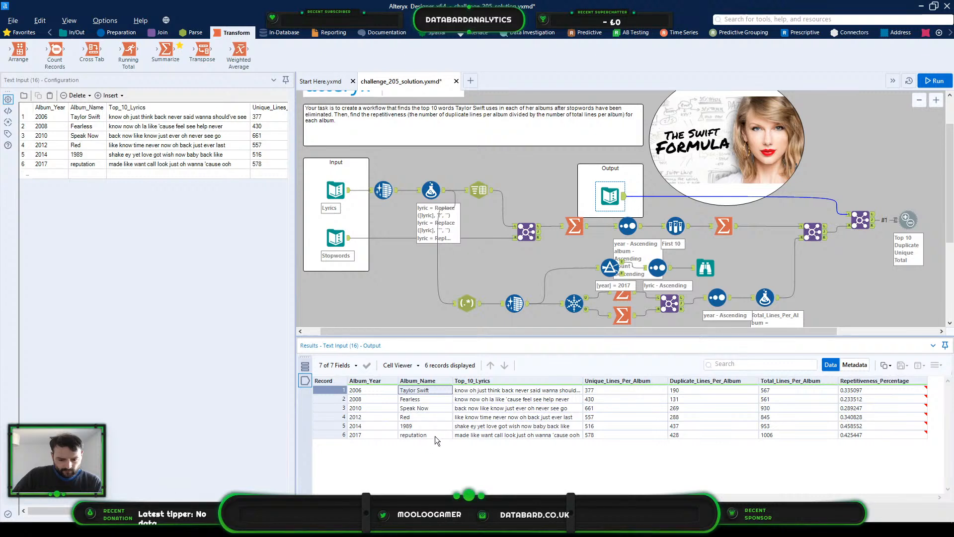
click(433, 435)
click(374, 425)
click(377, 417)
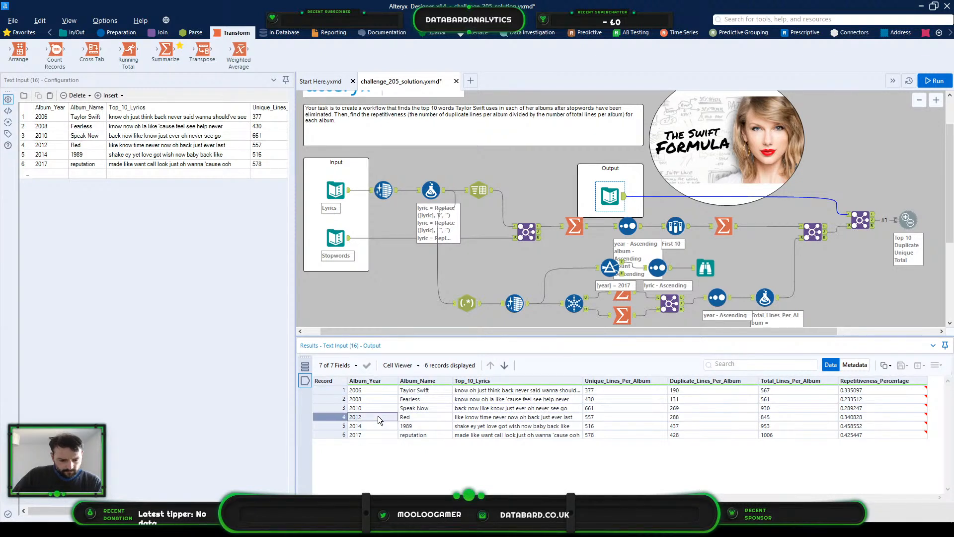
click(378, 408)
click(379, 398)
click(380, 389)
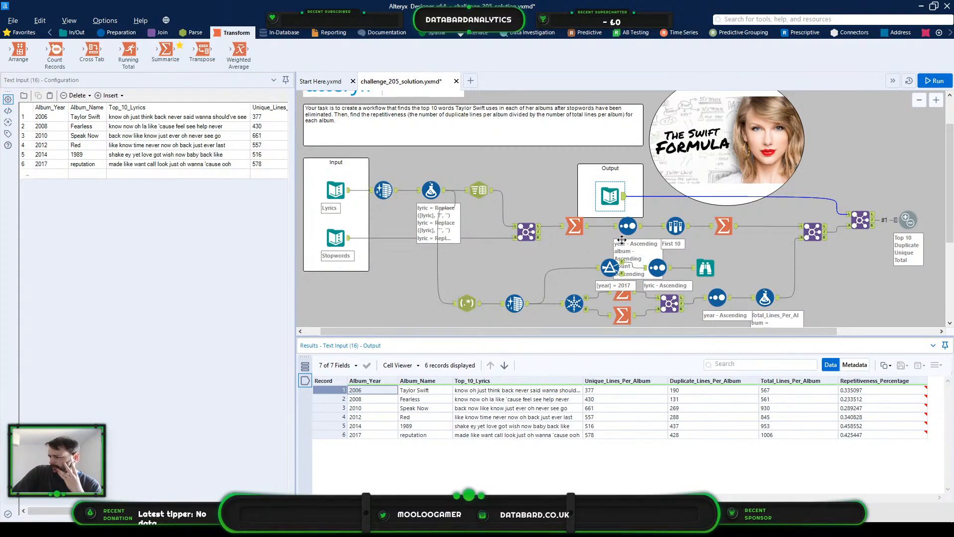
Step: Rerun the workflow and compare the expected and calculated line counts and repetitiveness per album in the Test tool's input data
drag(528, 259, 728, 267)
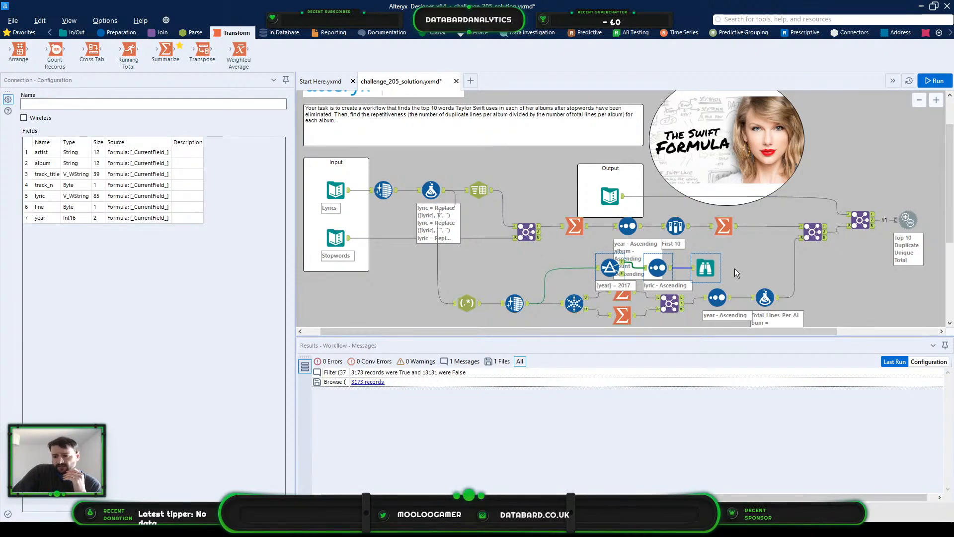
click(907, 213)
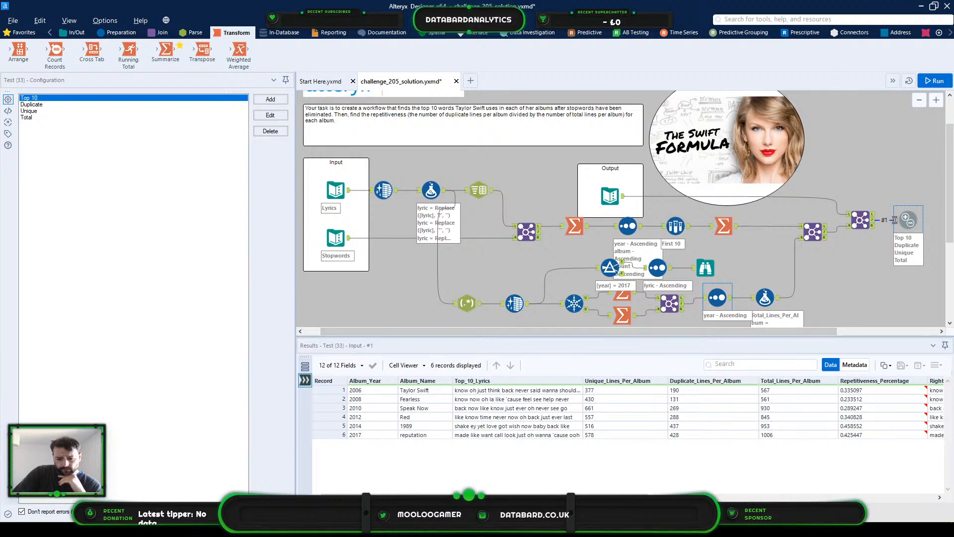
drag(547, 497, 615, 497)
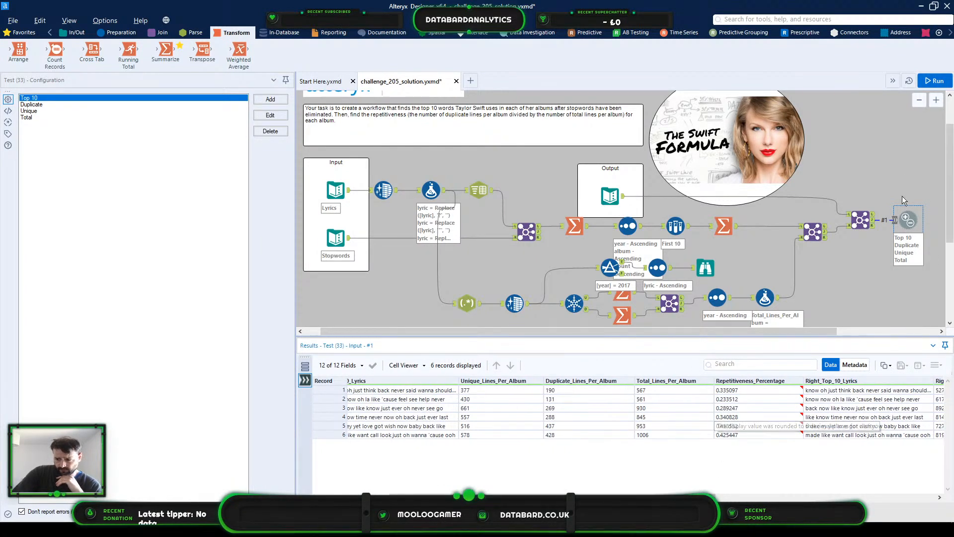
click(931, 83)
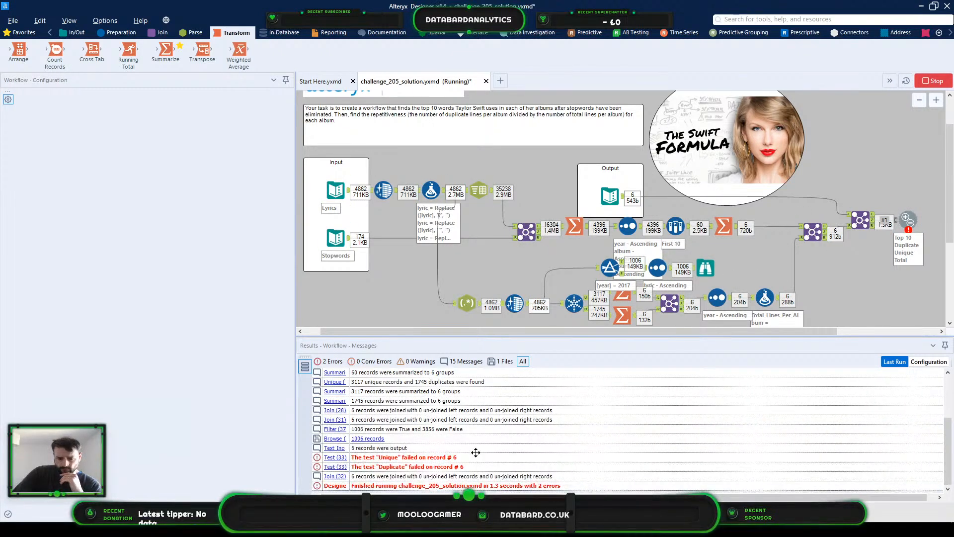
click(907, 221)
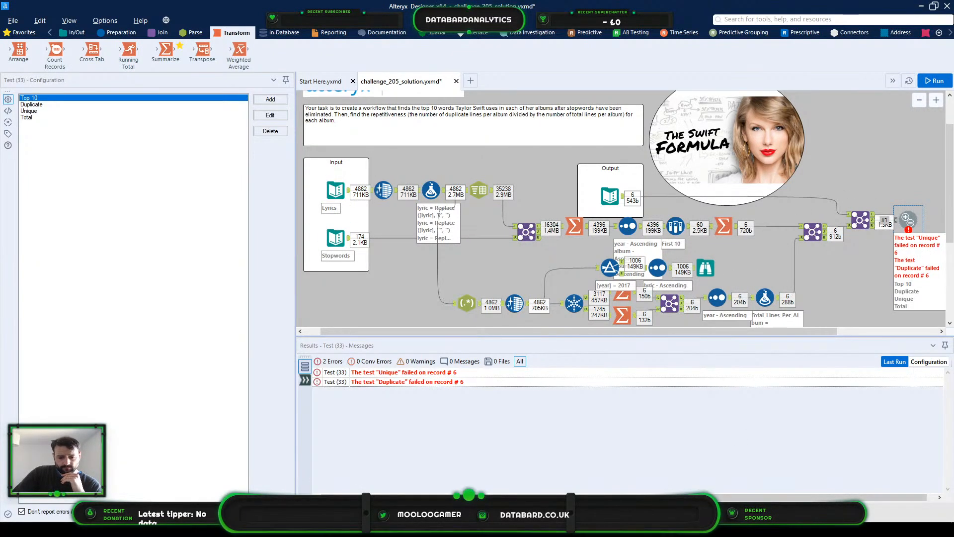
click(305, 380)
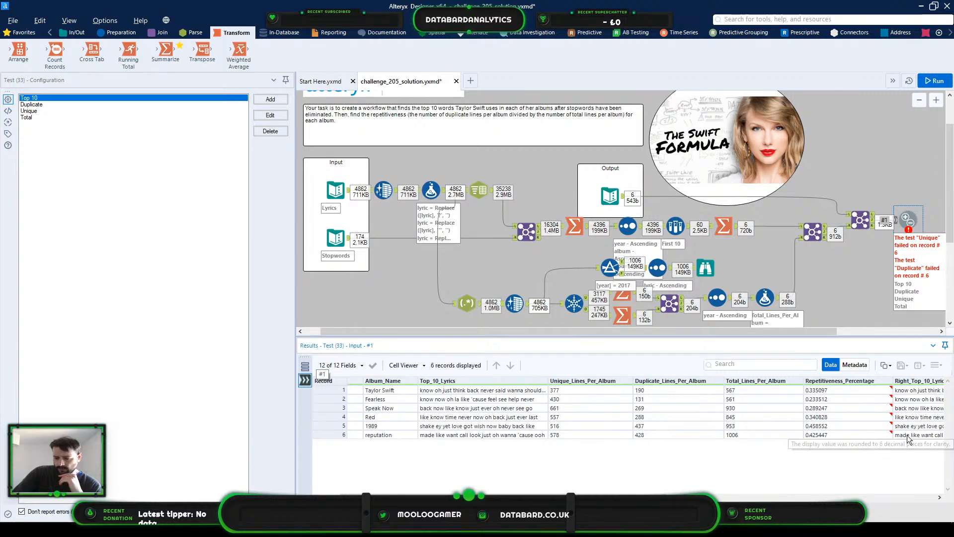
scroll(821, 451, right, 5)
scroll(821, 451, right, 3)
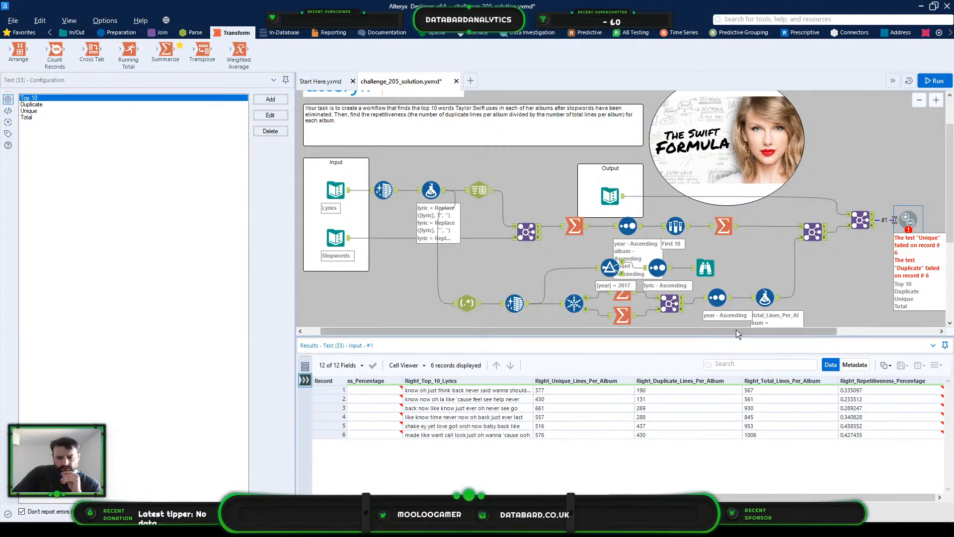
Step: Select the [year] = 2017 Filter together with its lyric Sort and Browse tools on the canvas
drag(736, 330, 542, 332)
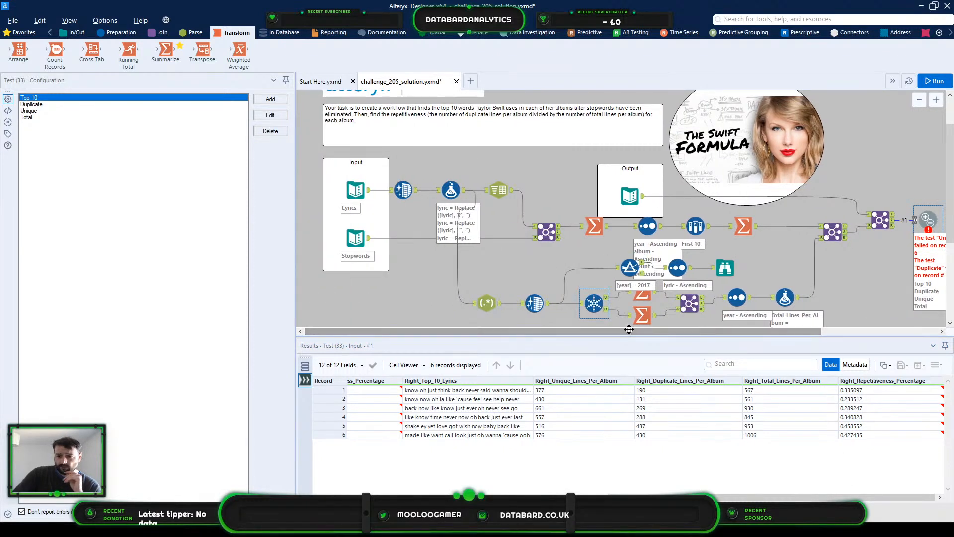
scroll(584, 246, down, 2)
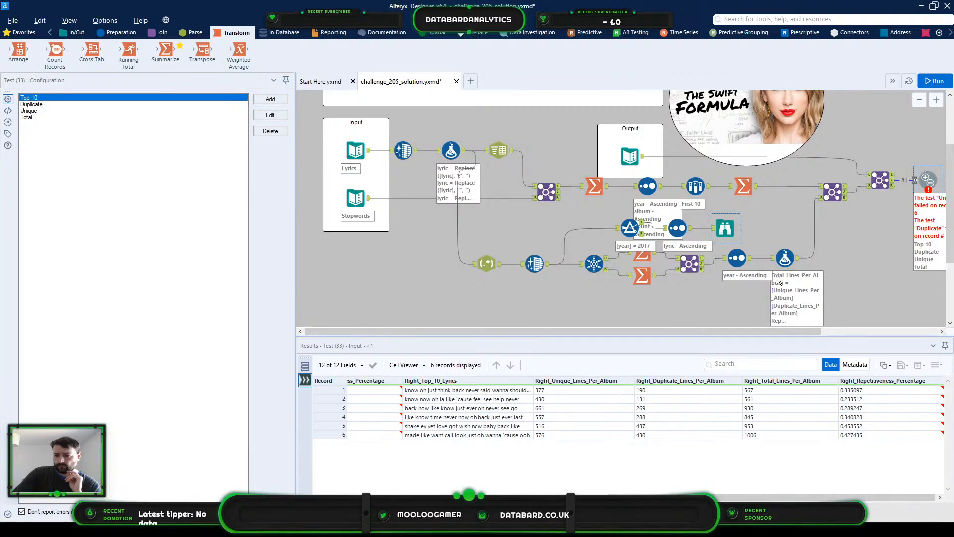
drag(587, 243, 749, 253)
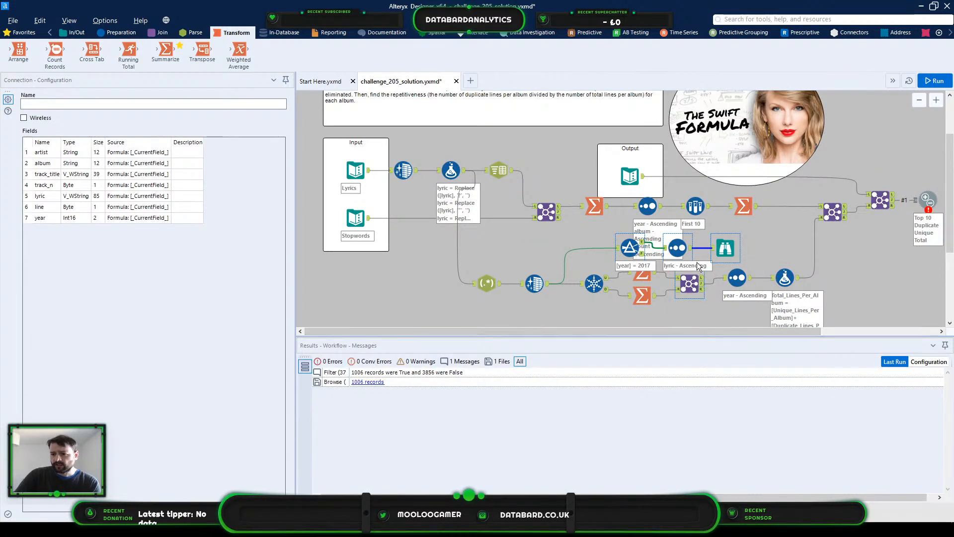